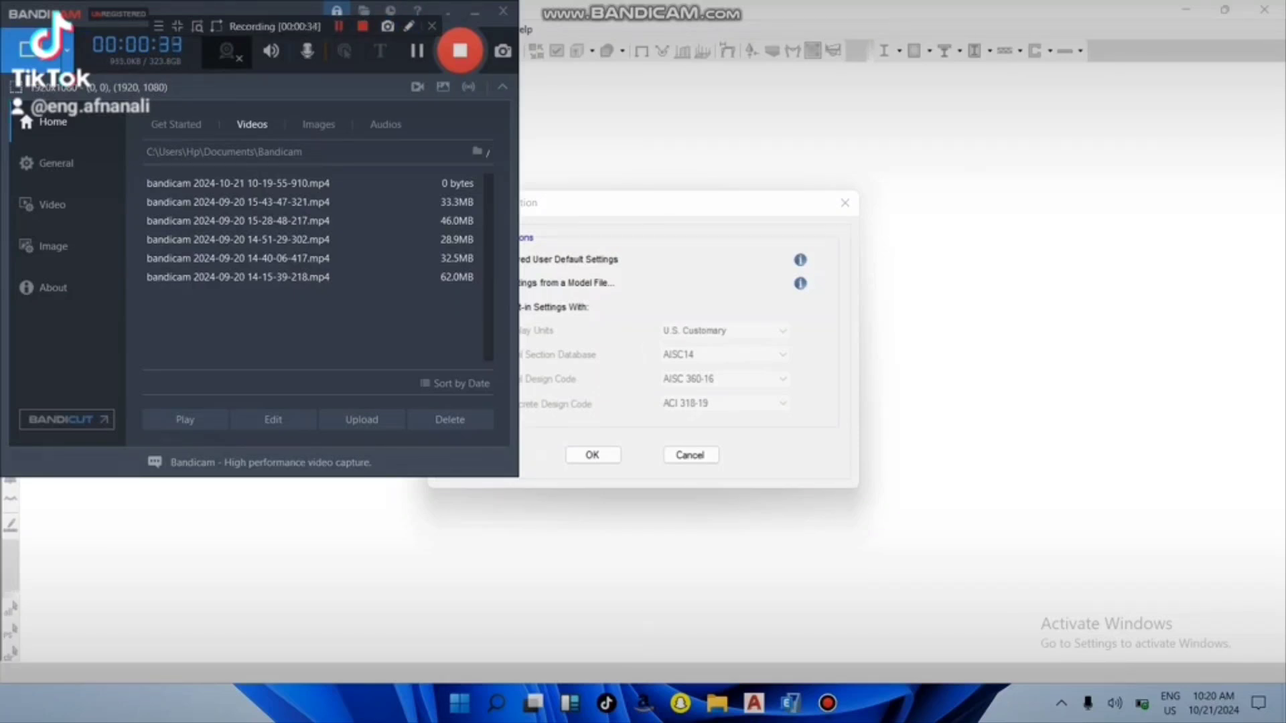
# Step: Create a new grid-only model from the saved user default settings, keeping the default grid and story dimensions
pyautogui.click(475, 12)
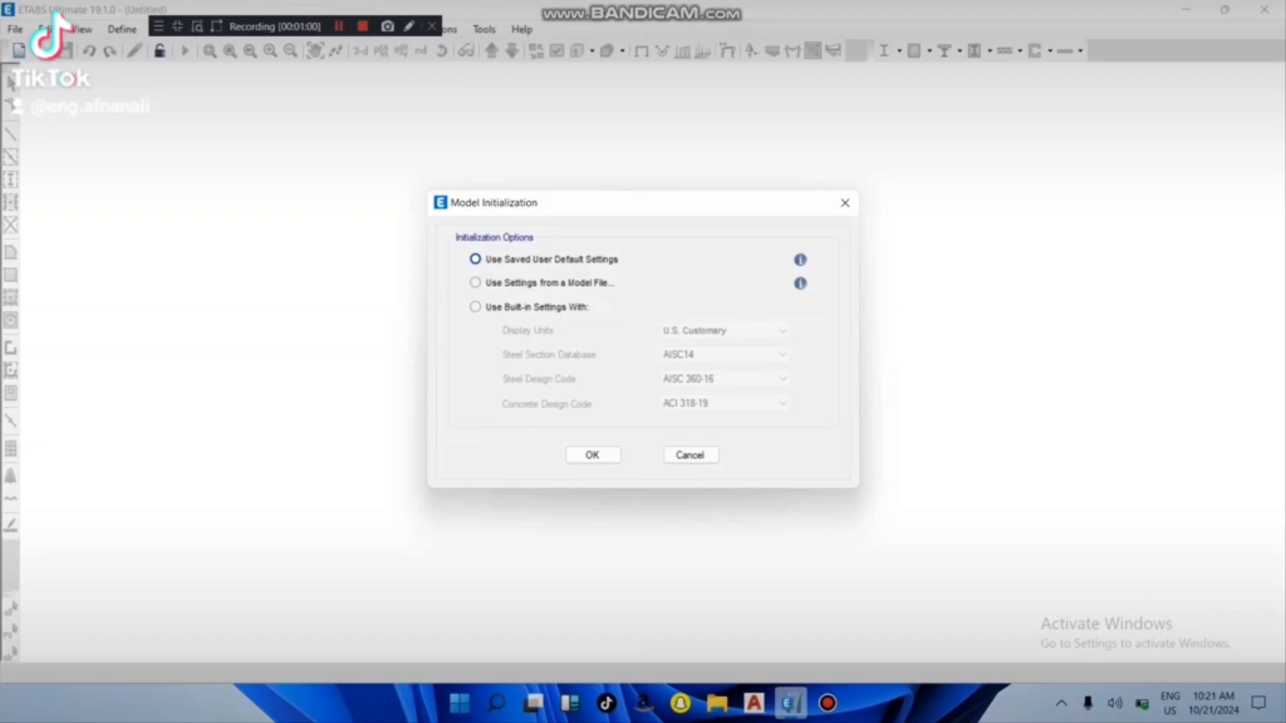
pyautogui.click(475, 283)
pyautogui.click(475, 259)
pyautogui.click(592, 455)
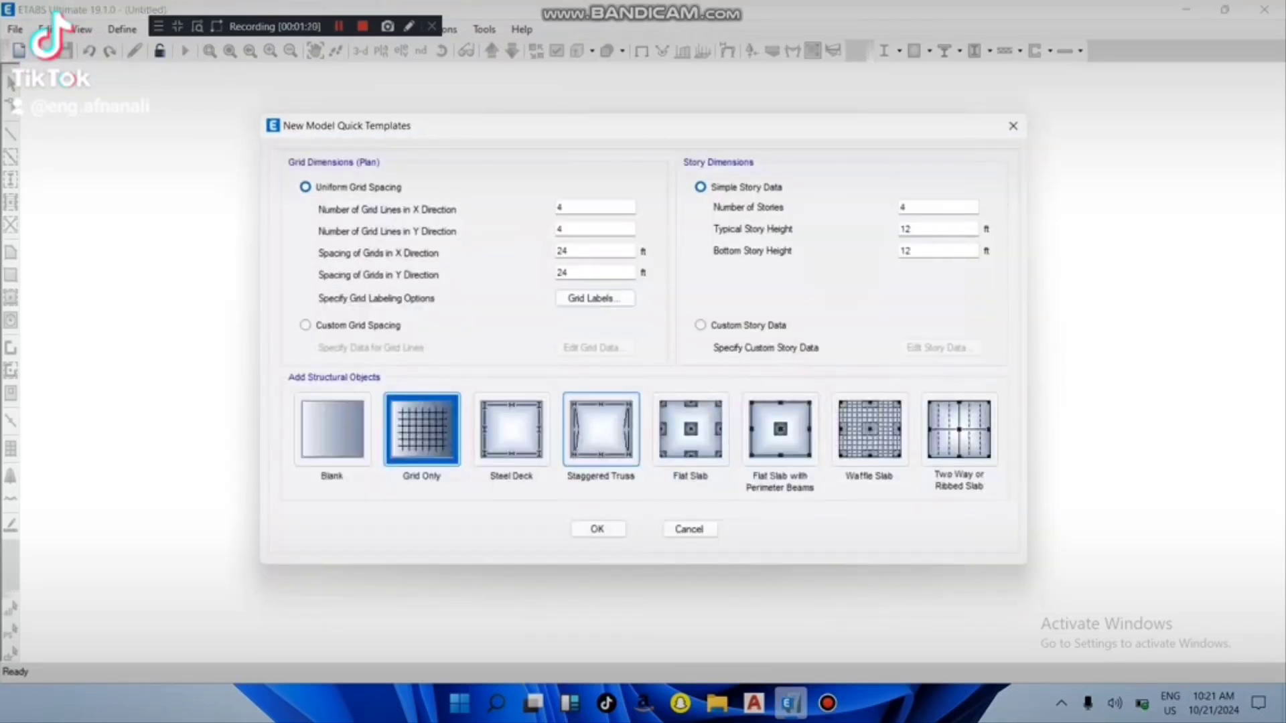
pyautogui.click(598, 529)
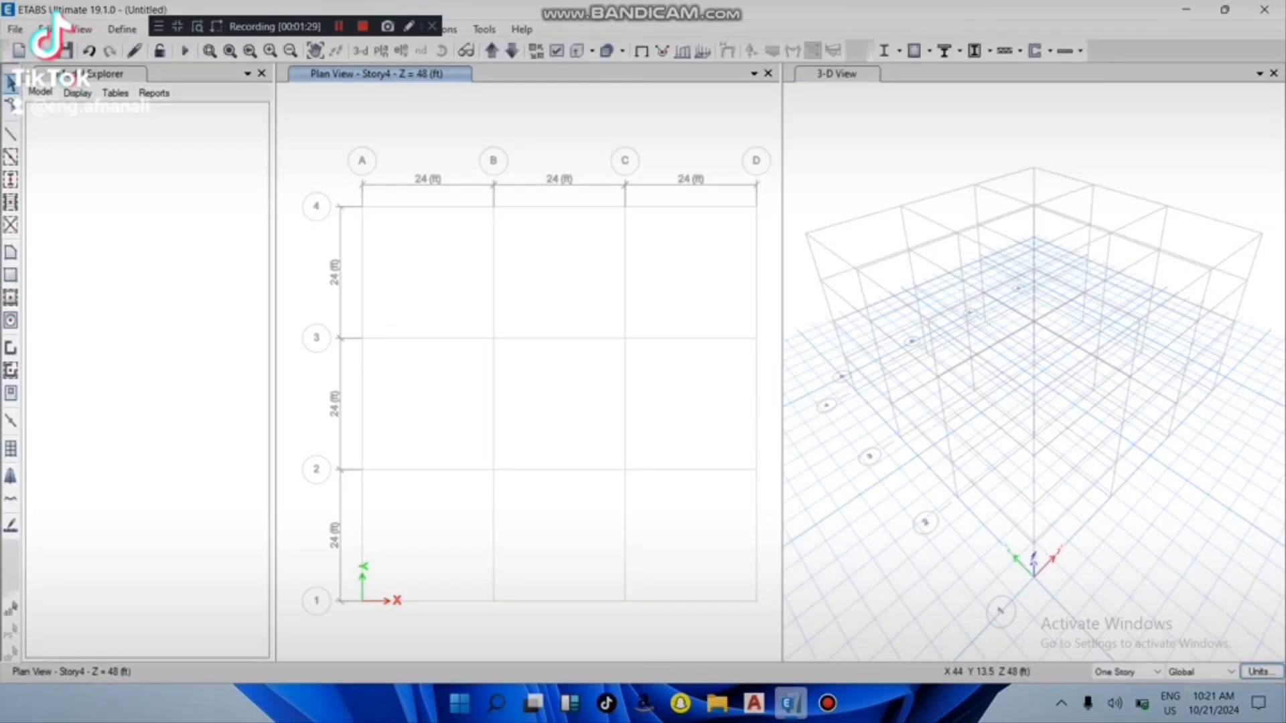
# Step: Switch the model's display units to Metric SI Defaults
pyautogui.click(1260, 672)
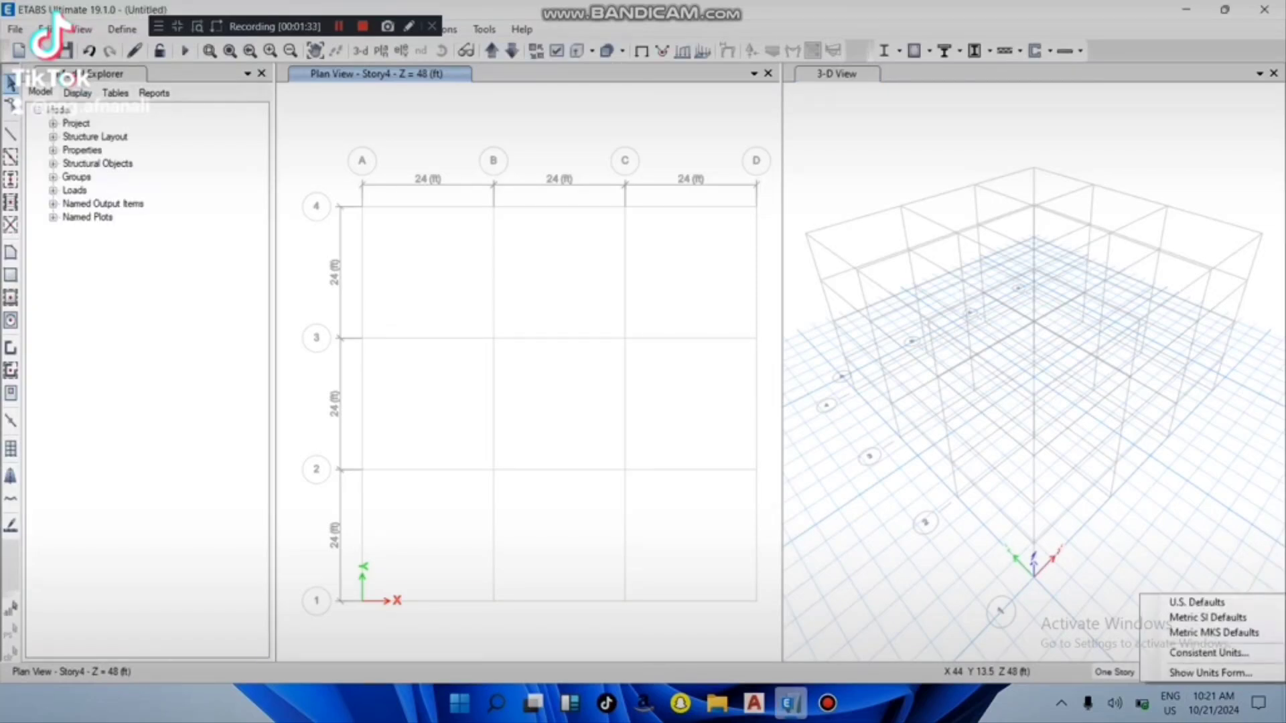
pyautogui.click(1207, 617)
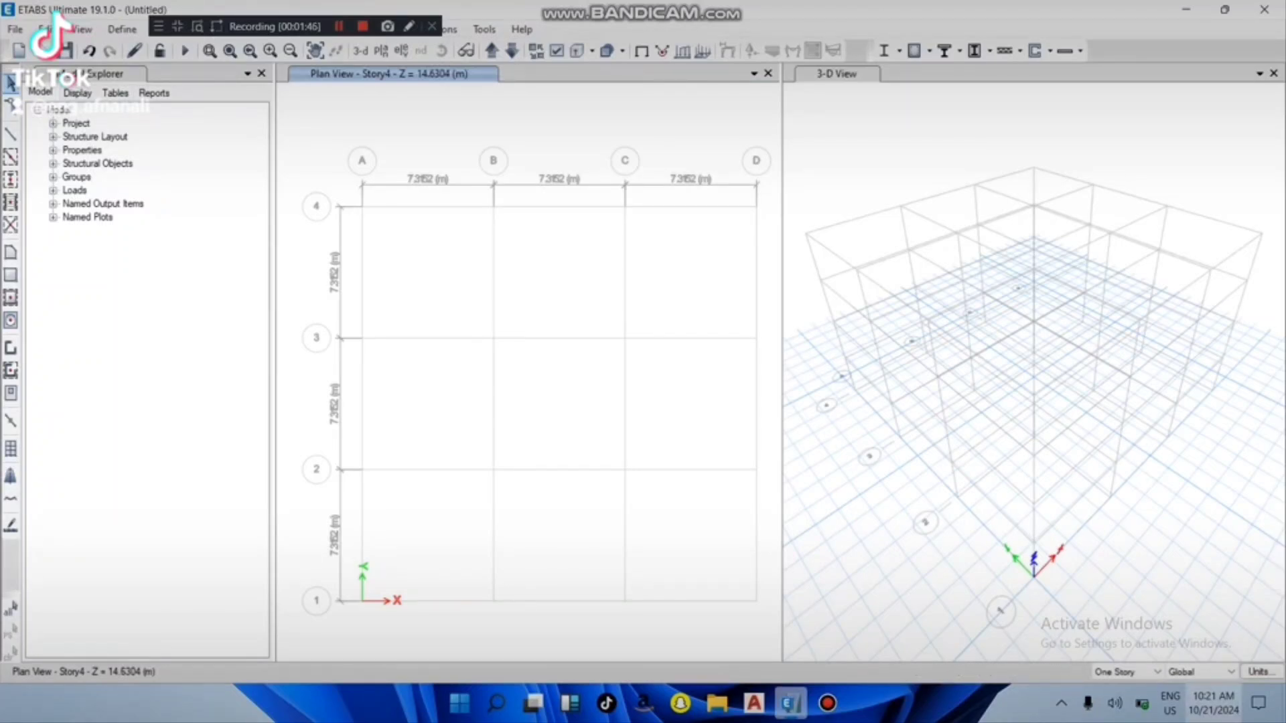
# Step: Open the display units form and set the length unit of the section dimension Area to m
pyautogui.click(1260, 671)
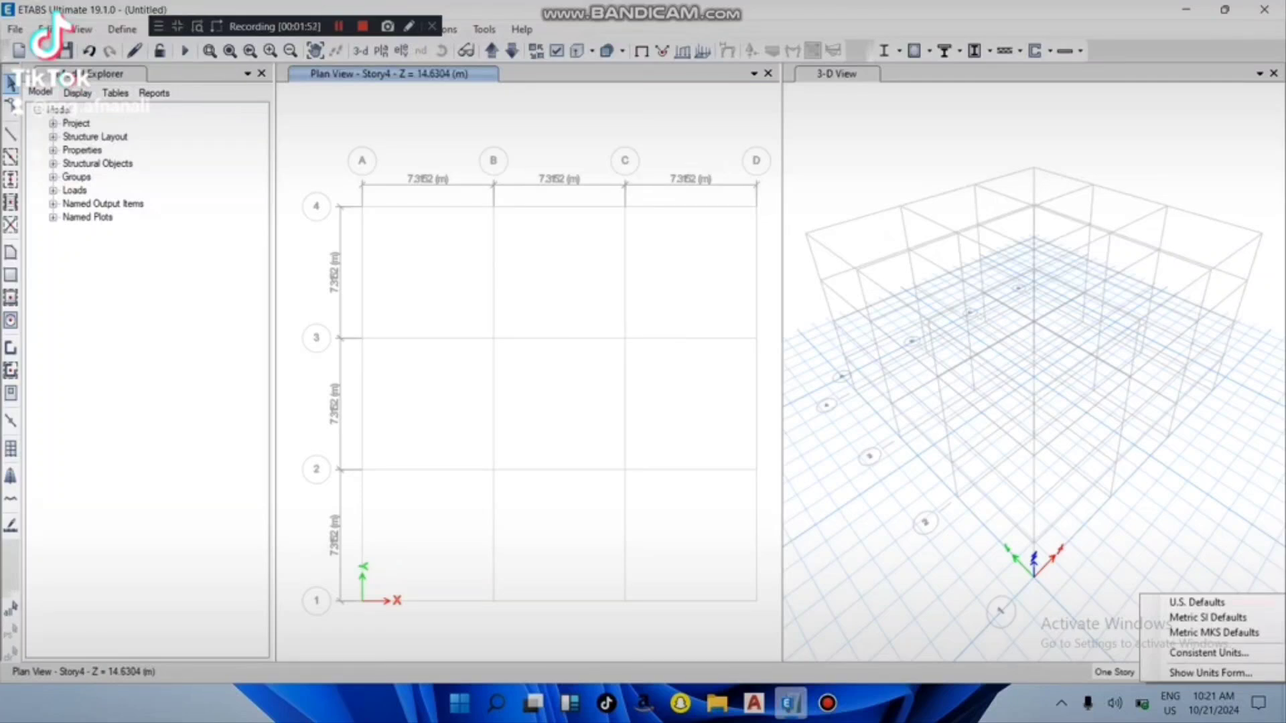
pyautogui.press('Escape')
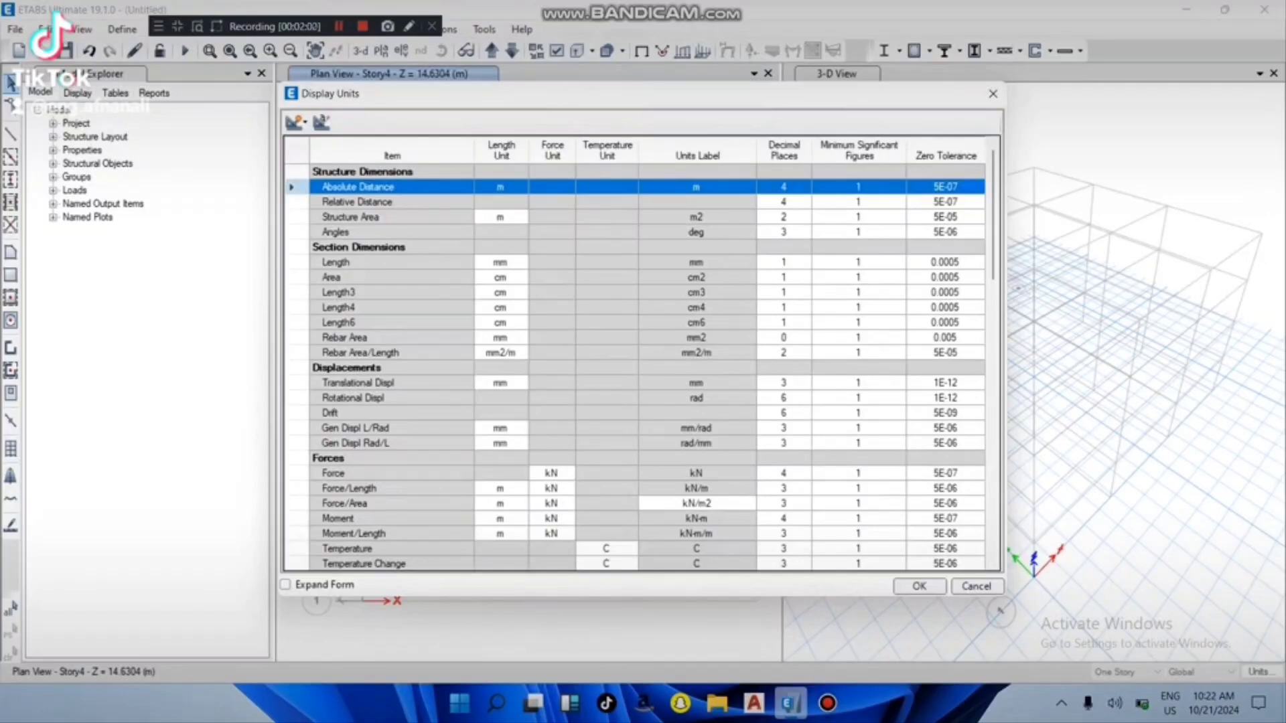
pyautogui.click(500, 263)
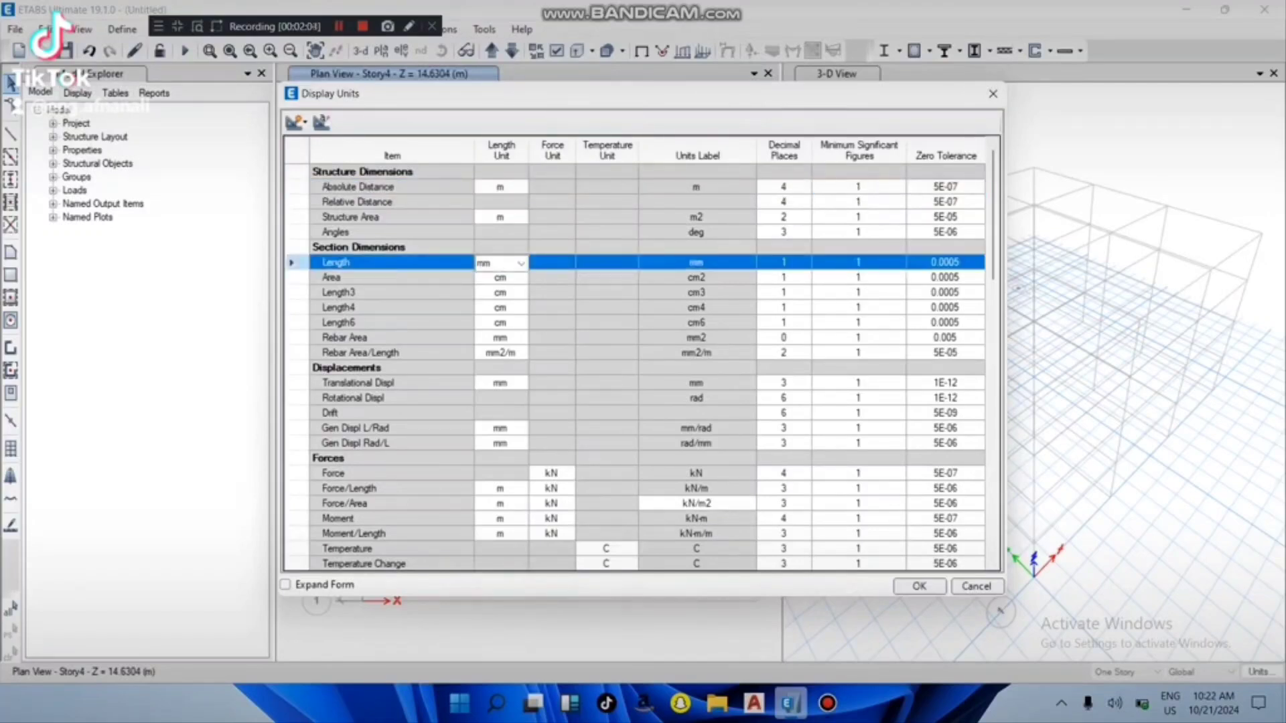
pyautogui.click(501, 278)
pyautogui.click(521, 277)
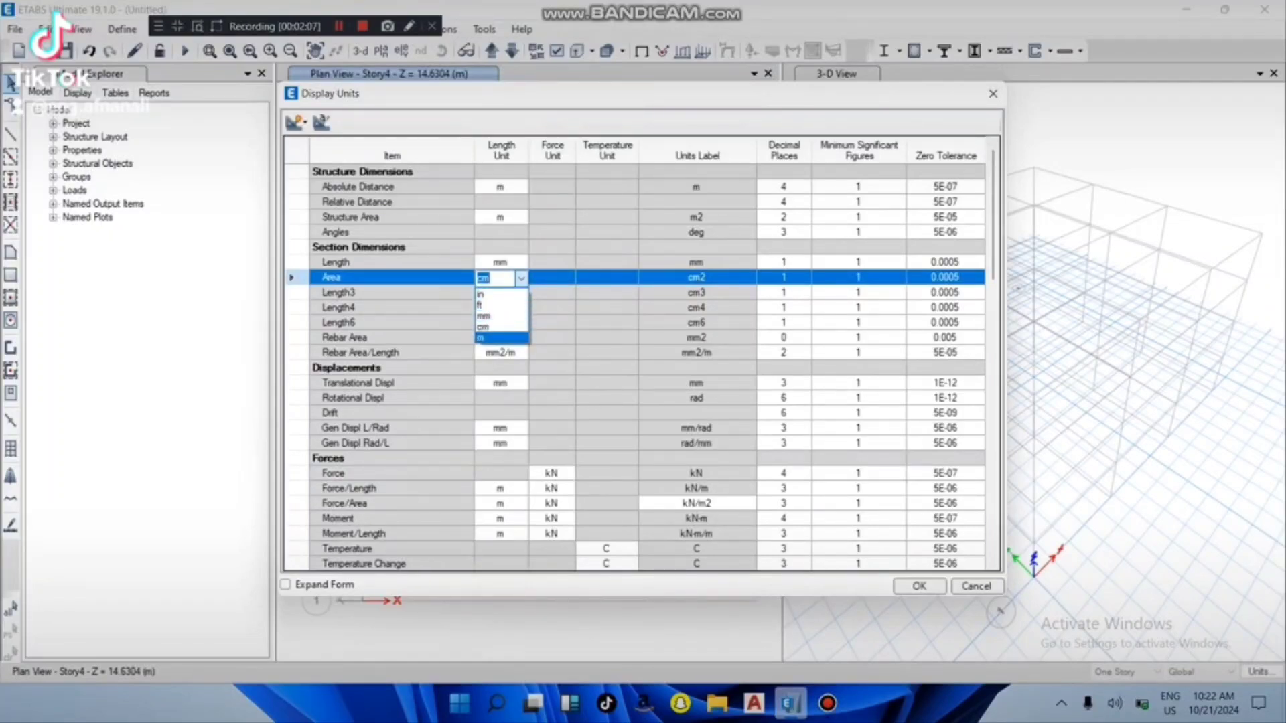
pyautogui.click(499, 338)
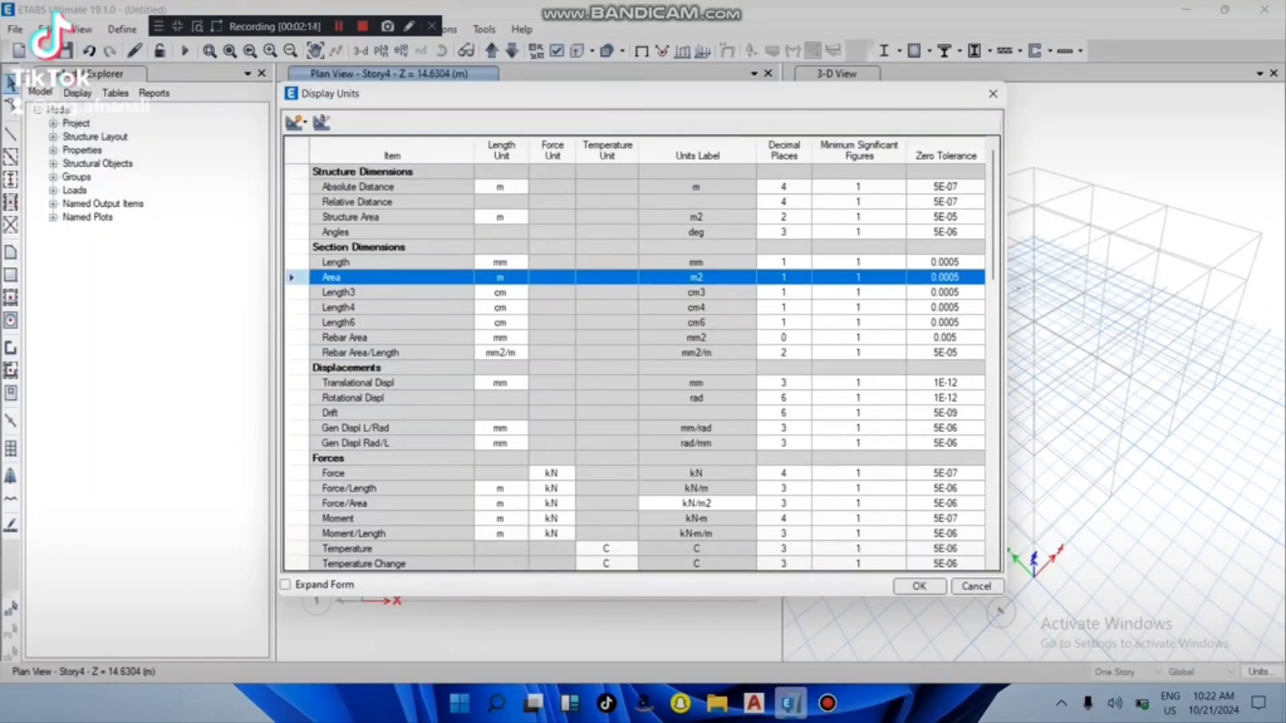
# Step: Review the display units for forces, stresses, stiffness, mass and weight, modal factors and damping items
pyautogui.scroll(-8, 636, 368)
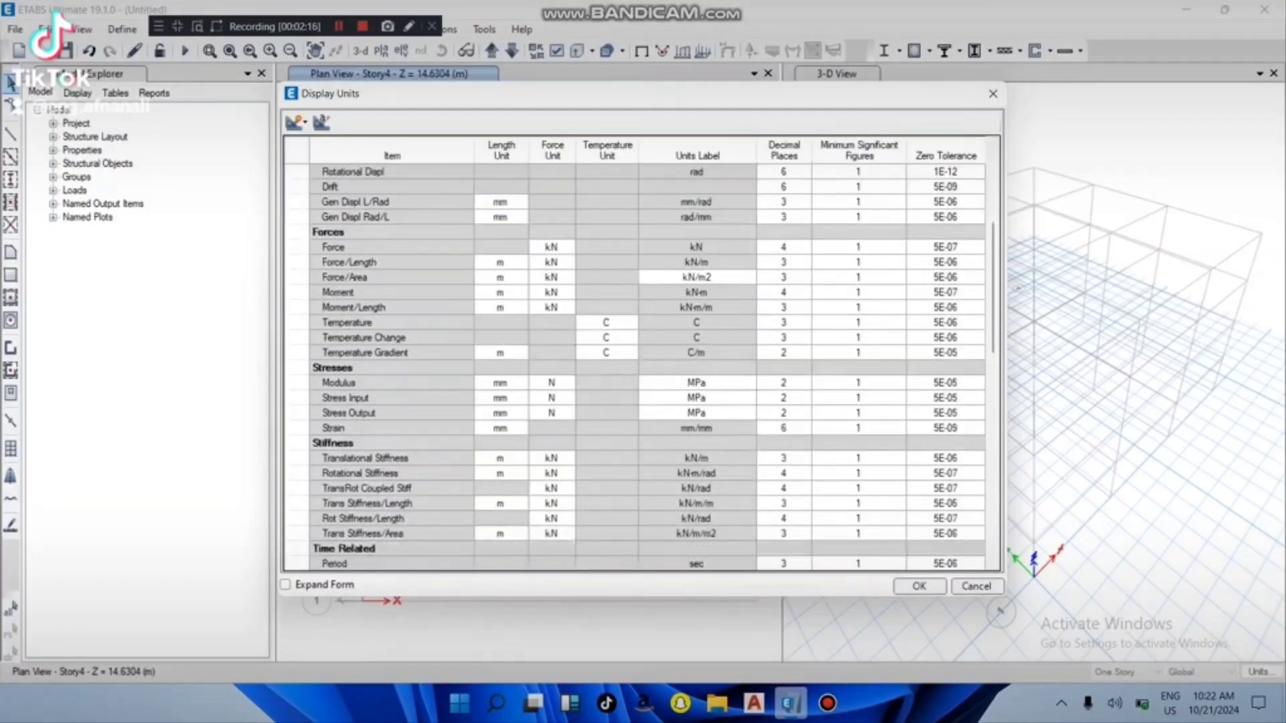
pyautogui.scroll(-6, 636, 368)
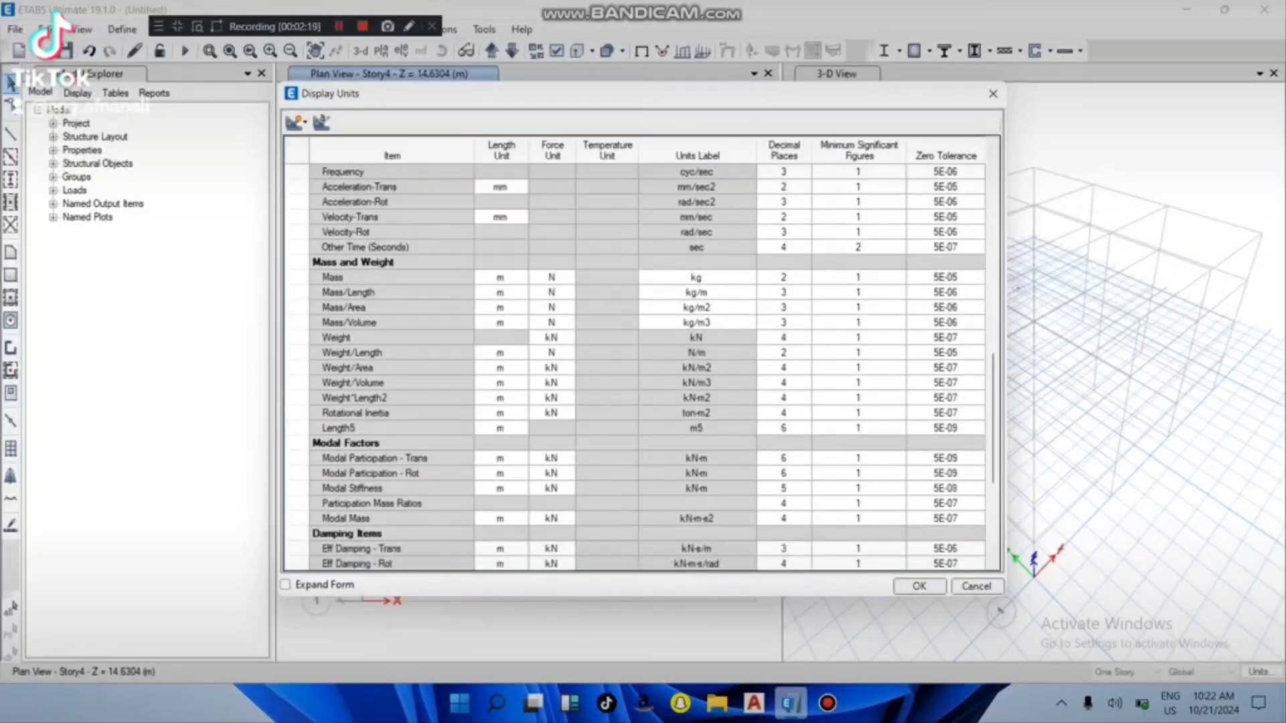
pyautogui.scroll(-2, 636, 368)
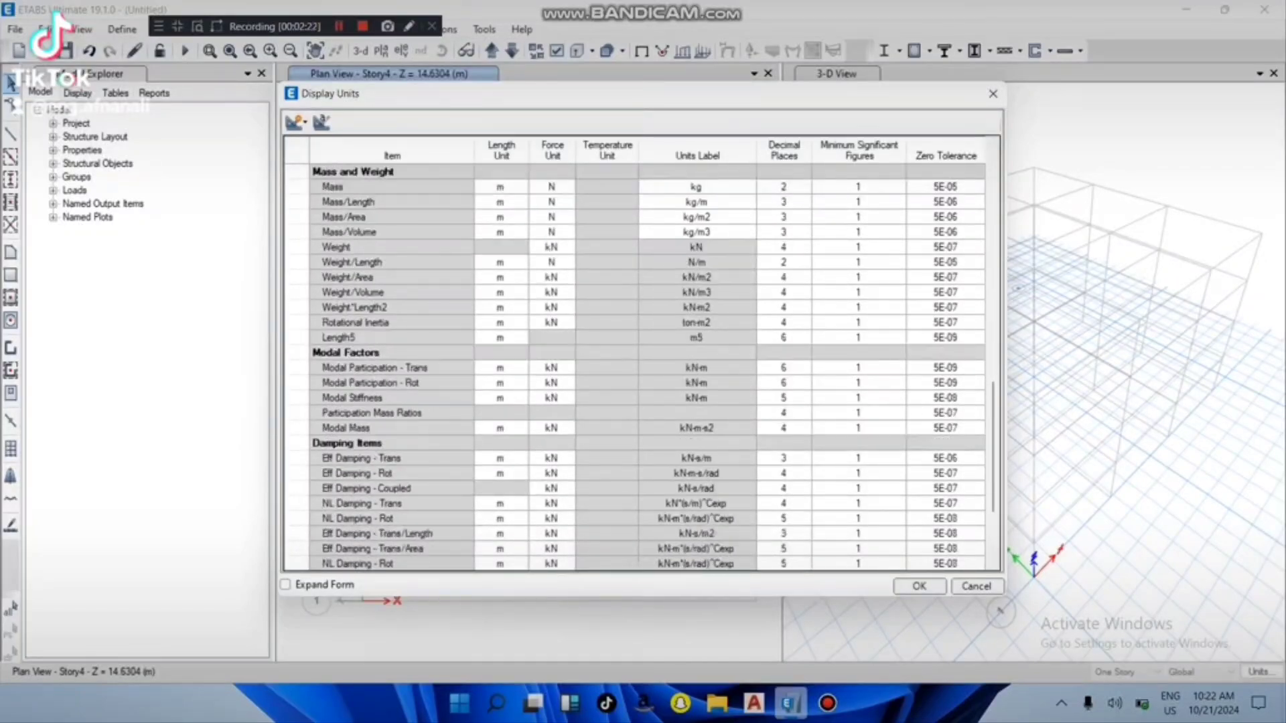
pyautogui.scroll(-2, 637, 368)
pyautogui.scroll(4, 636, 368)
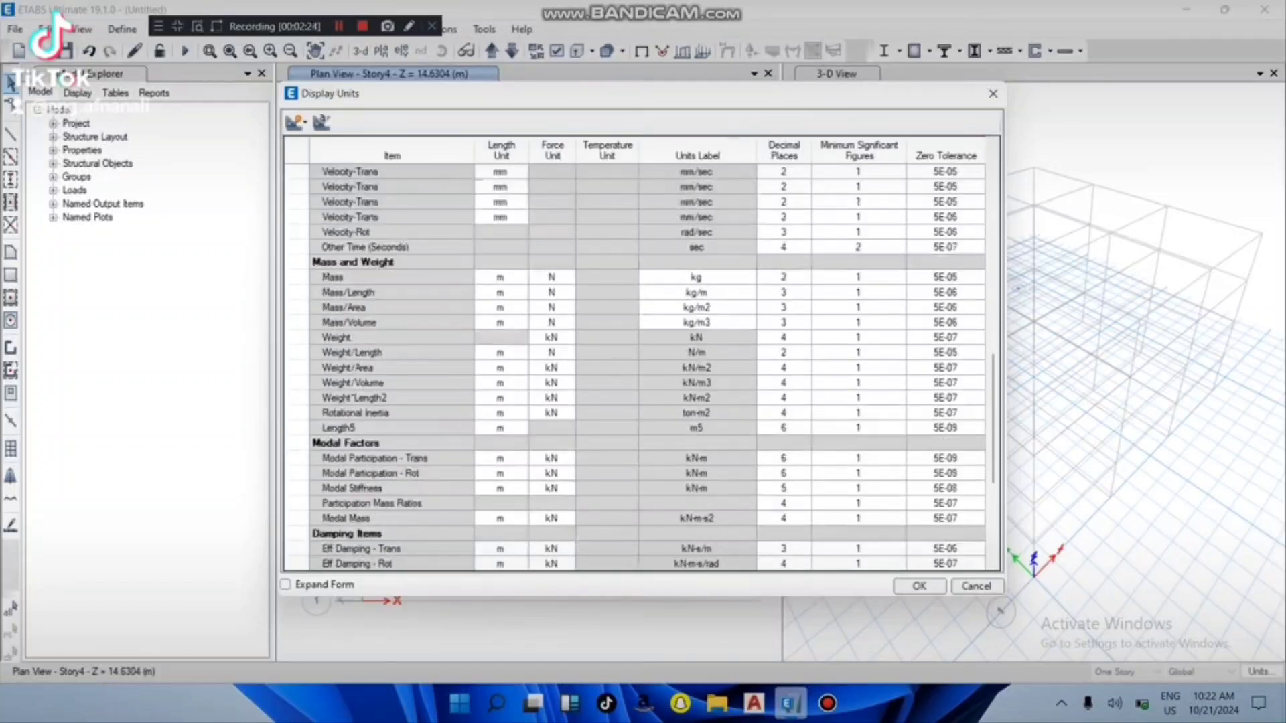
pyautogui.scroll(7, 636, 368)
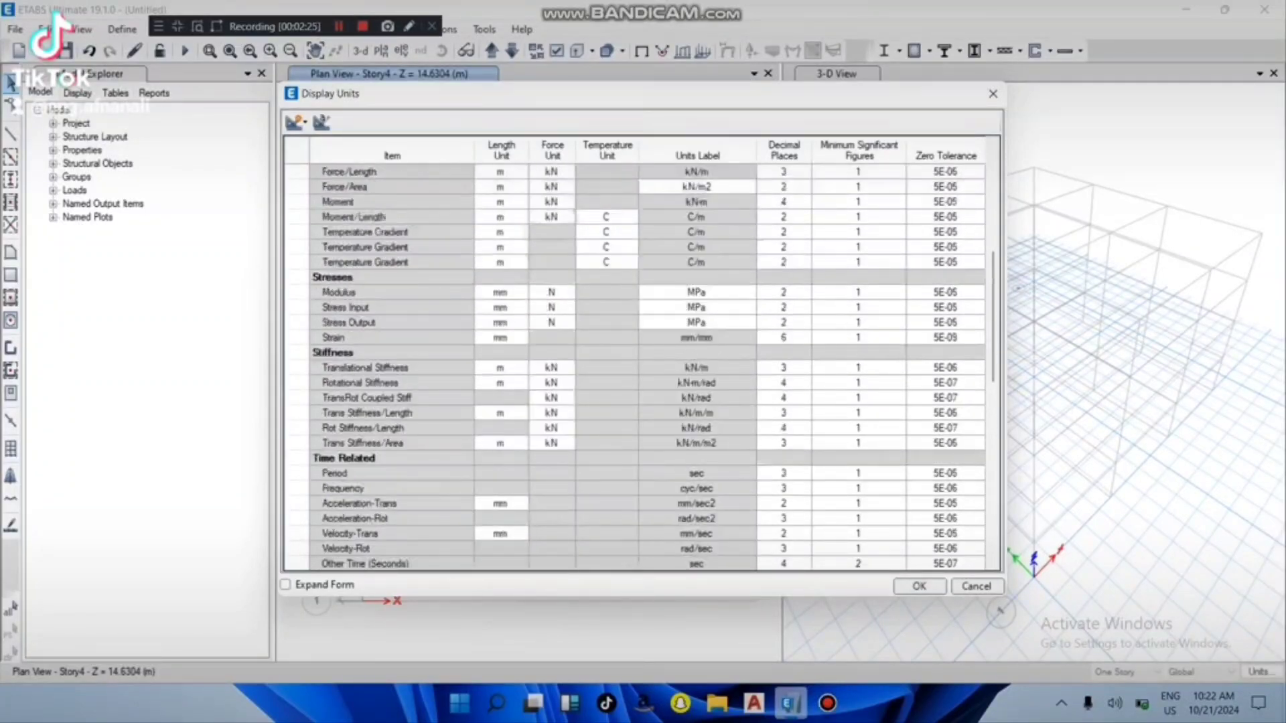
pyautogui.scroll(7, 636, 369)
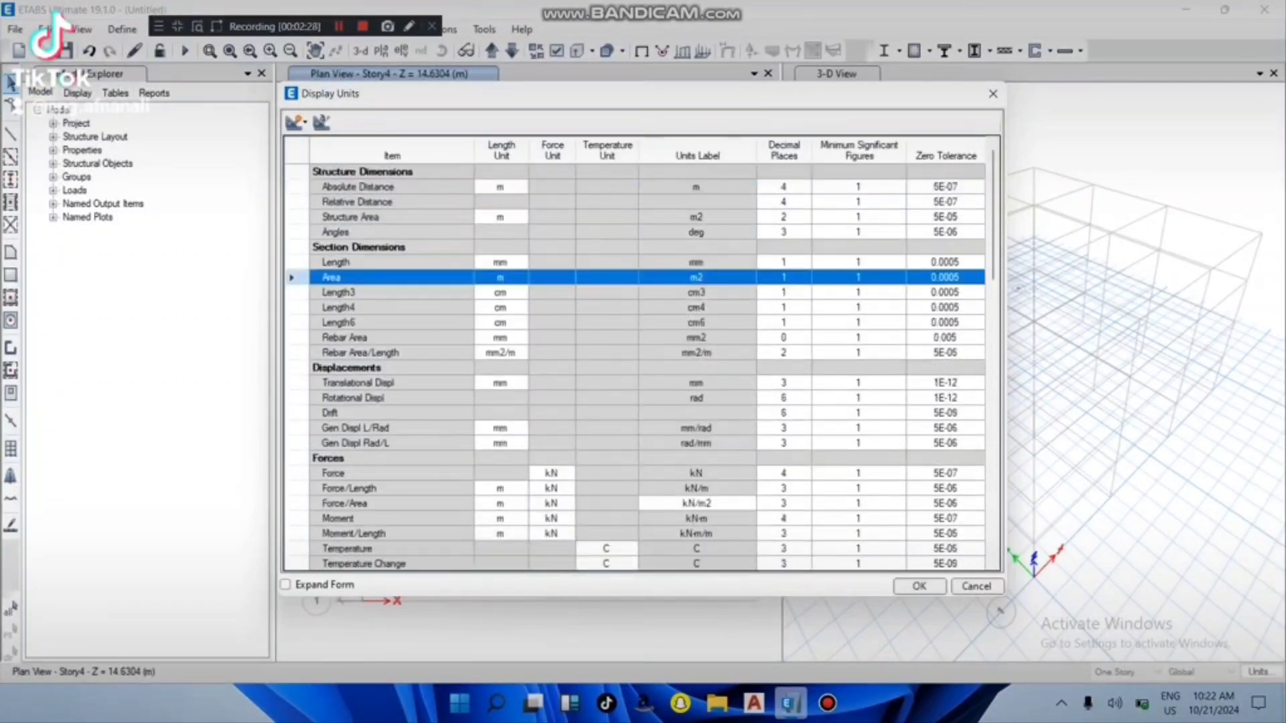
# Step: Try another unit for the section dimension Length, and close the display units form without applying the changes
pyautogui.click(500, 262)
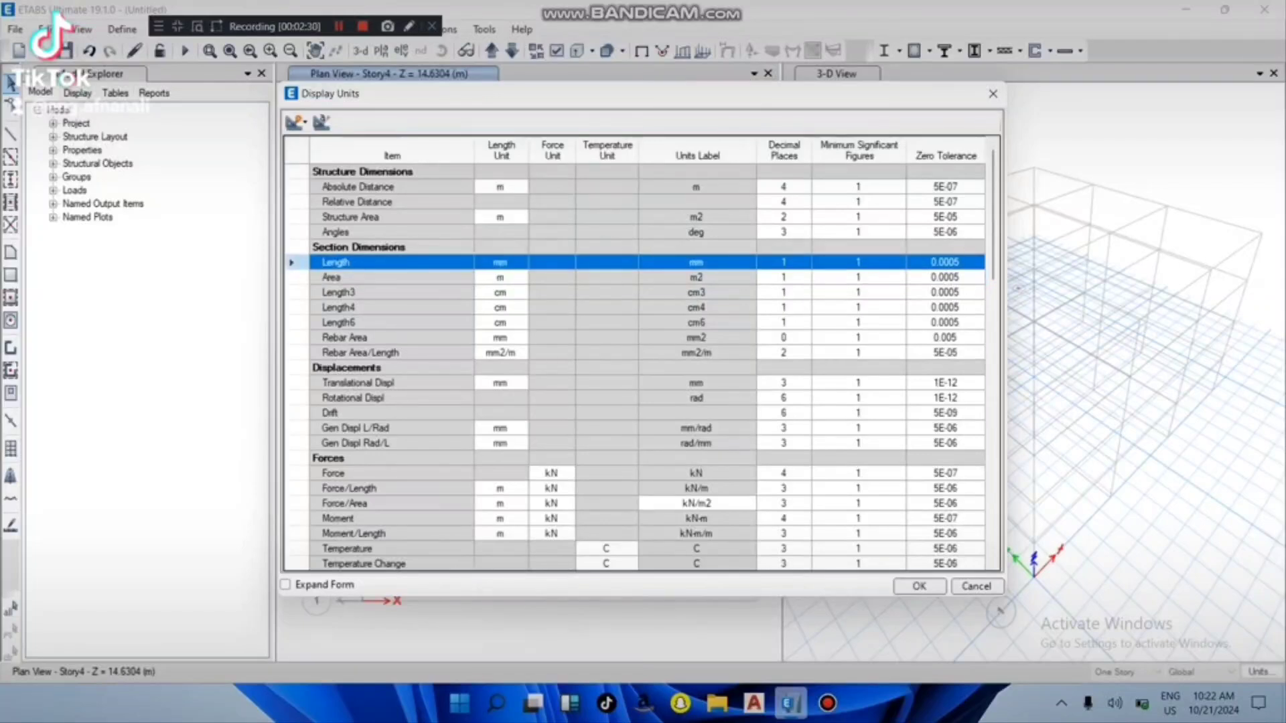
pyautogui.click(499, 263)
pyautogui.click(521, 263)
pyautogui.click(496, 323)
pyautogui.scroll(-6, 639, 366)
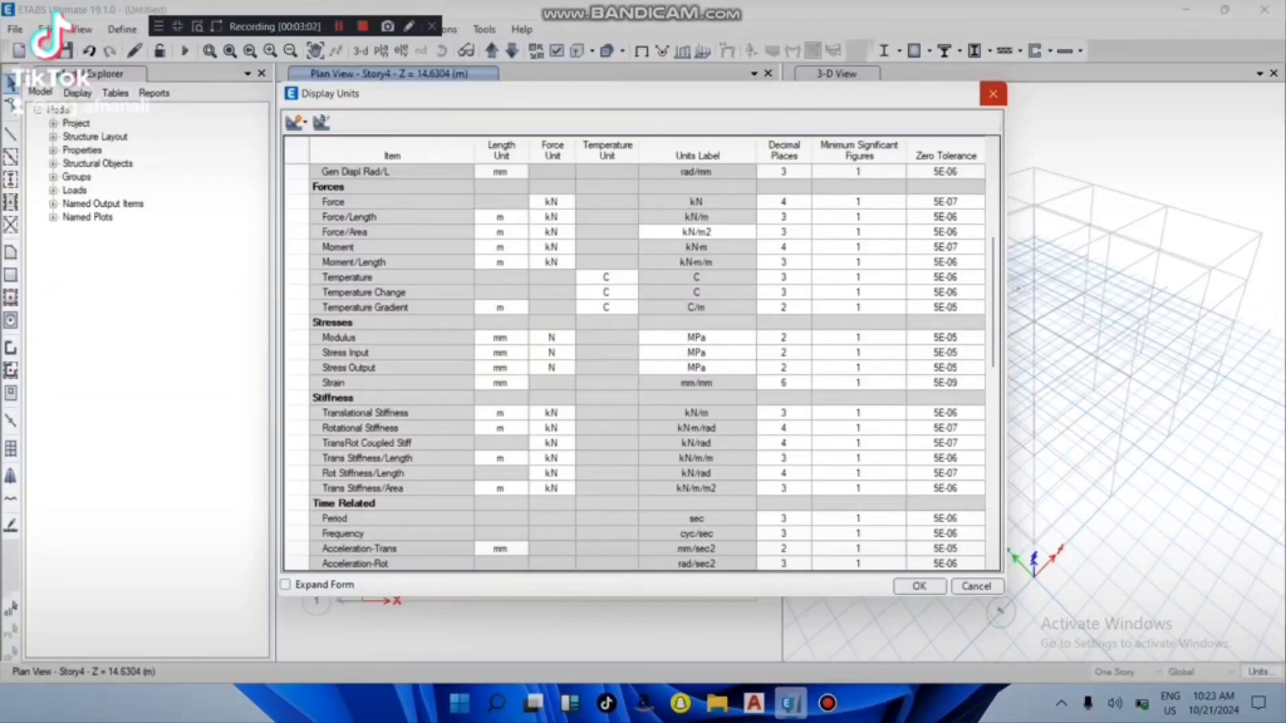
pyautogui.click(993, 94)
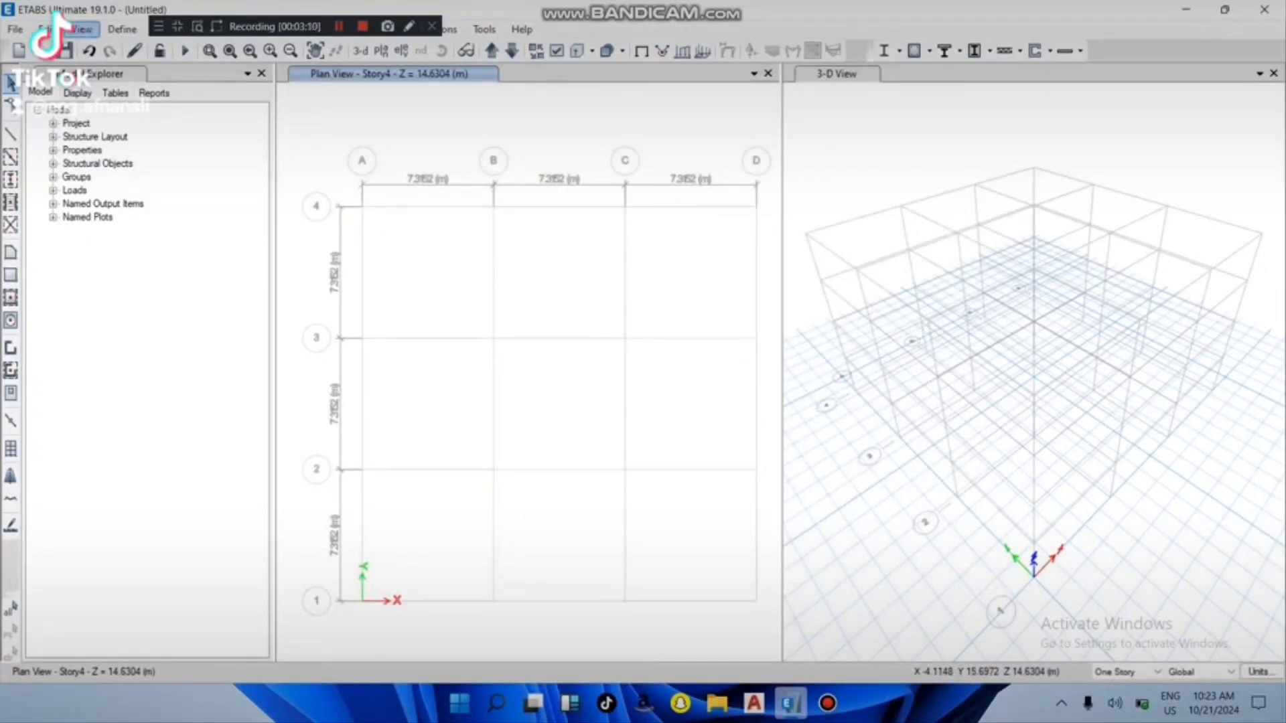
# Step: Open the story and grid system data to view the stories and grid system, and close it without editing
pyautogui.click(122, 29)
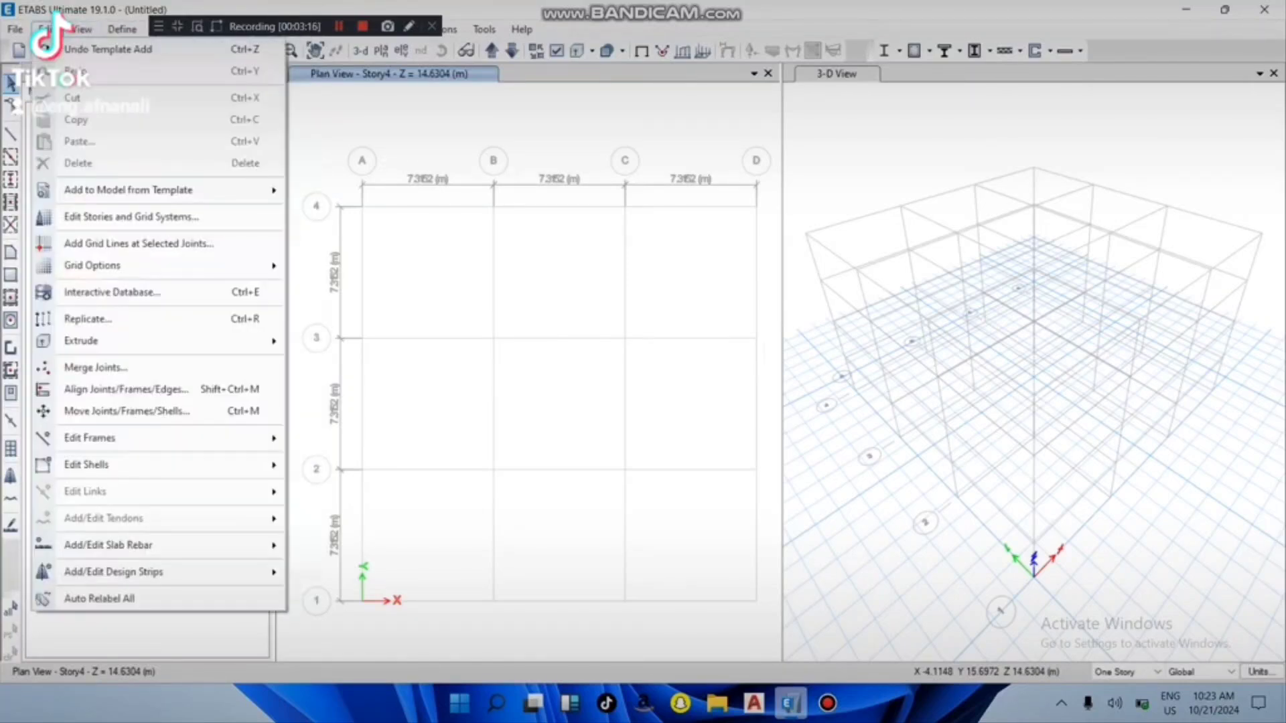
pyautogui.click(47, 29)
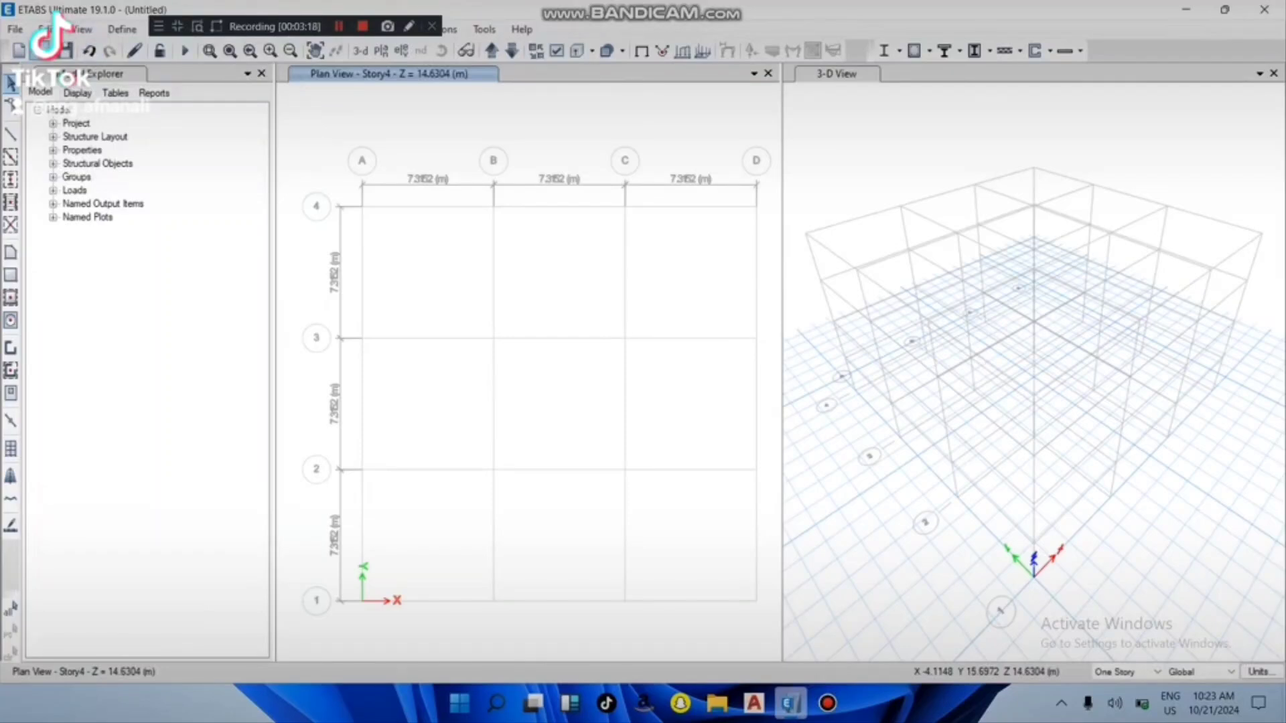
pyautogui.click(47, 29)
pyautogui.click(47, 28)
pyautogui.click(81, 29)
pyautogui.click(47, 29)
pyautogui.click(47, 29)
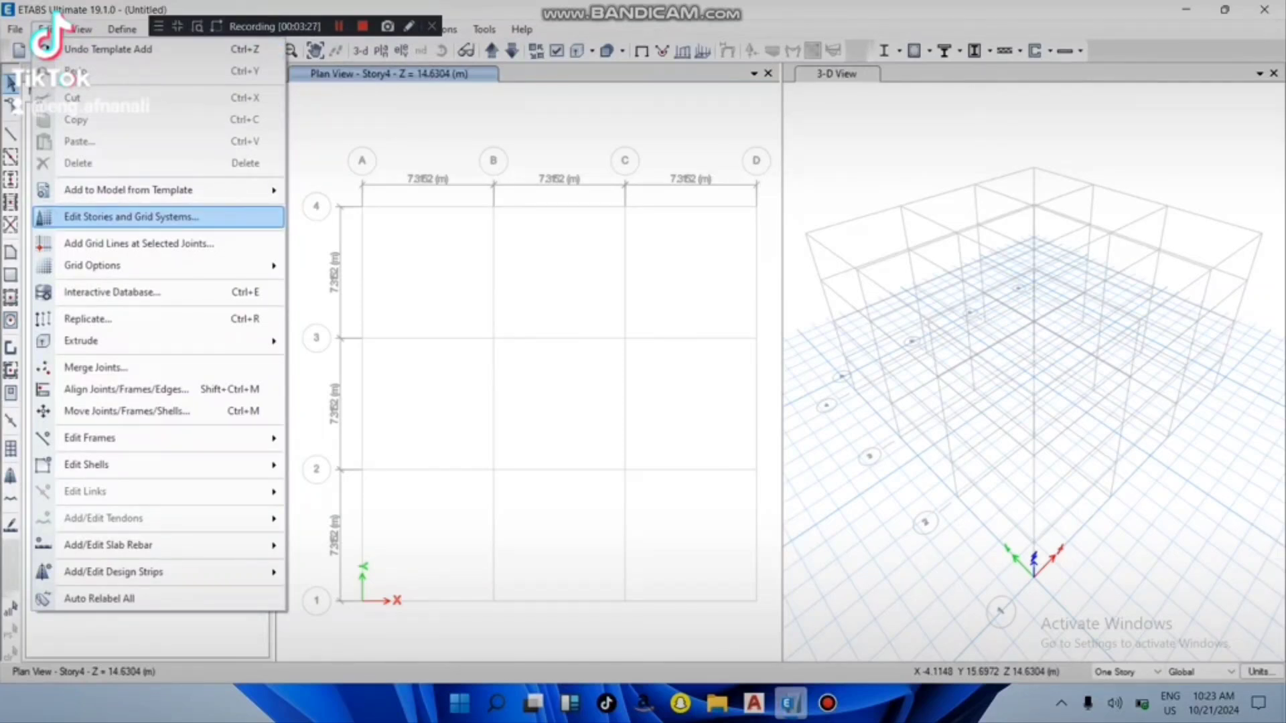
pyautogui.click(130, 216)
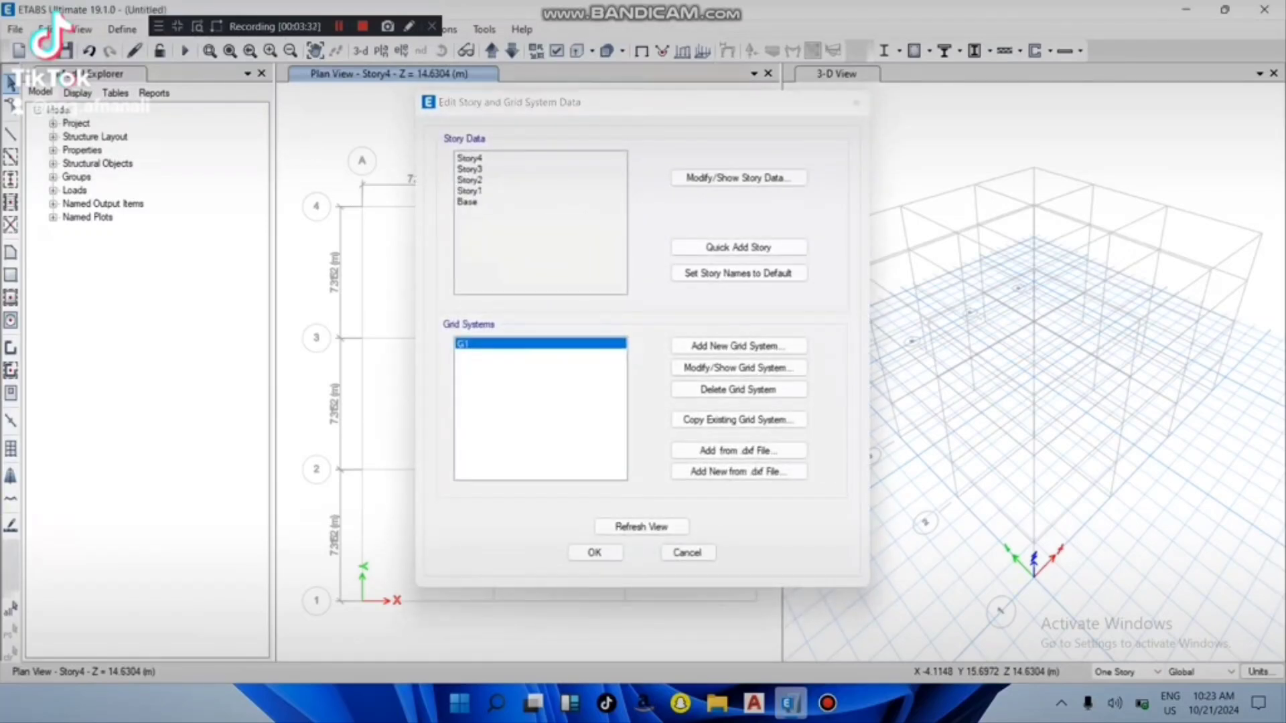
pyautogui.click(855, 102)
pyautogui.click(121, 29)
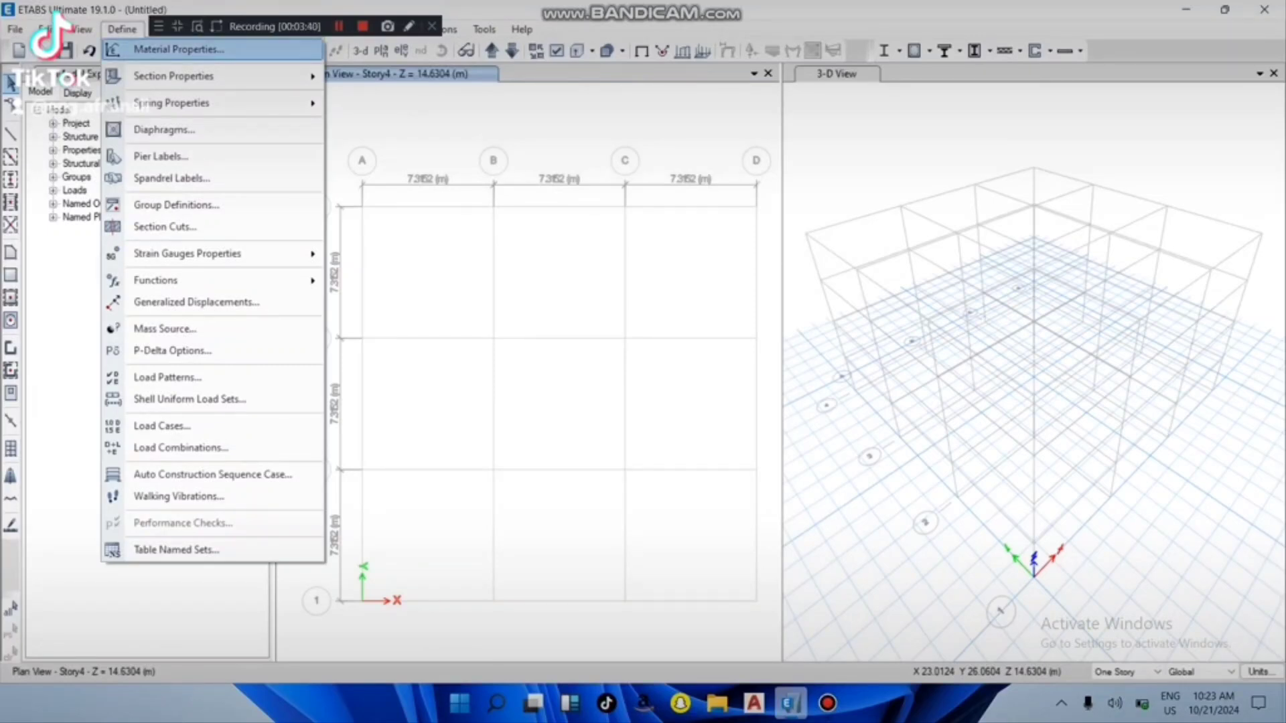
pyautogui.moveTo(173, 77)
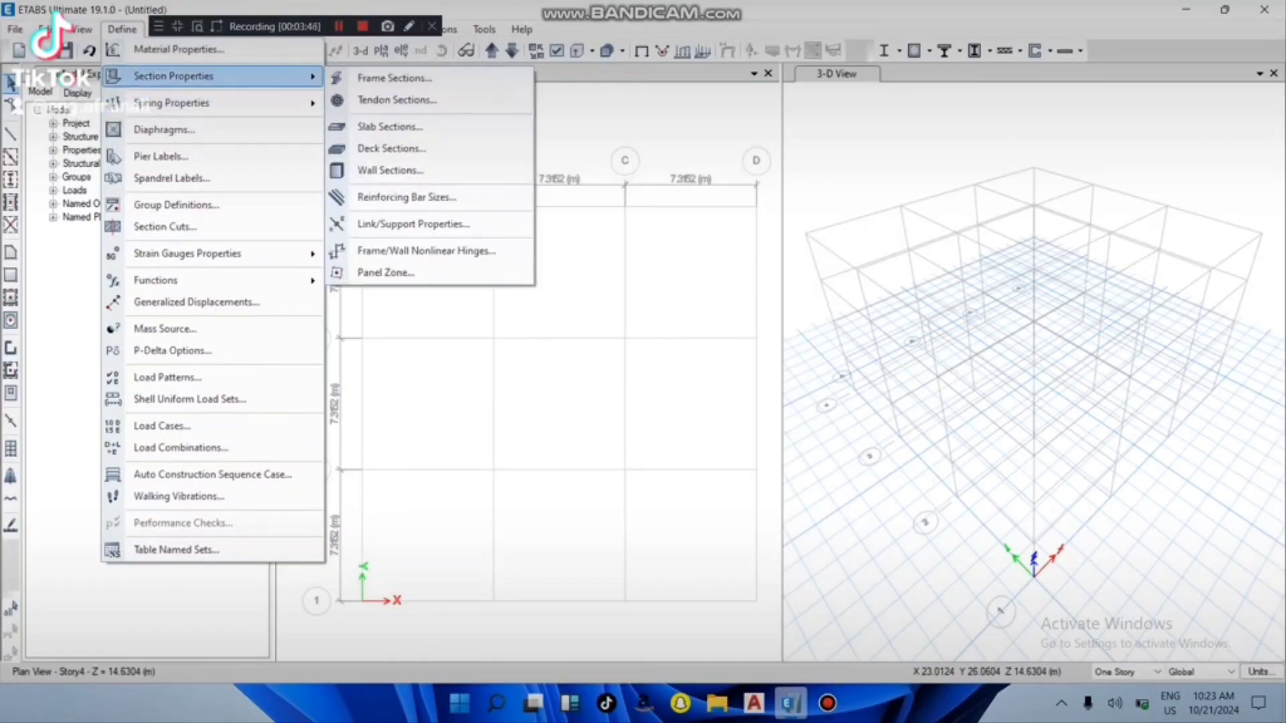
# Step: Reopen the story and grid system data to examine its modify and add options, and dismiss the dialog
pyautogui.moveTo(47, 29)
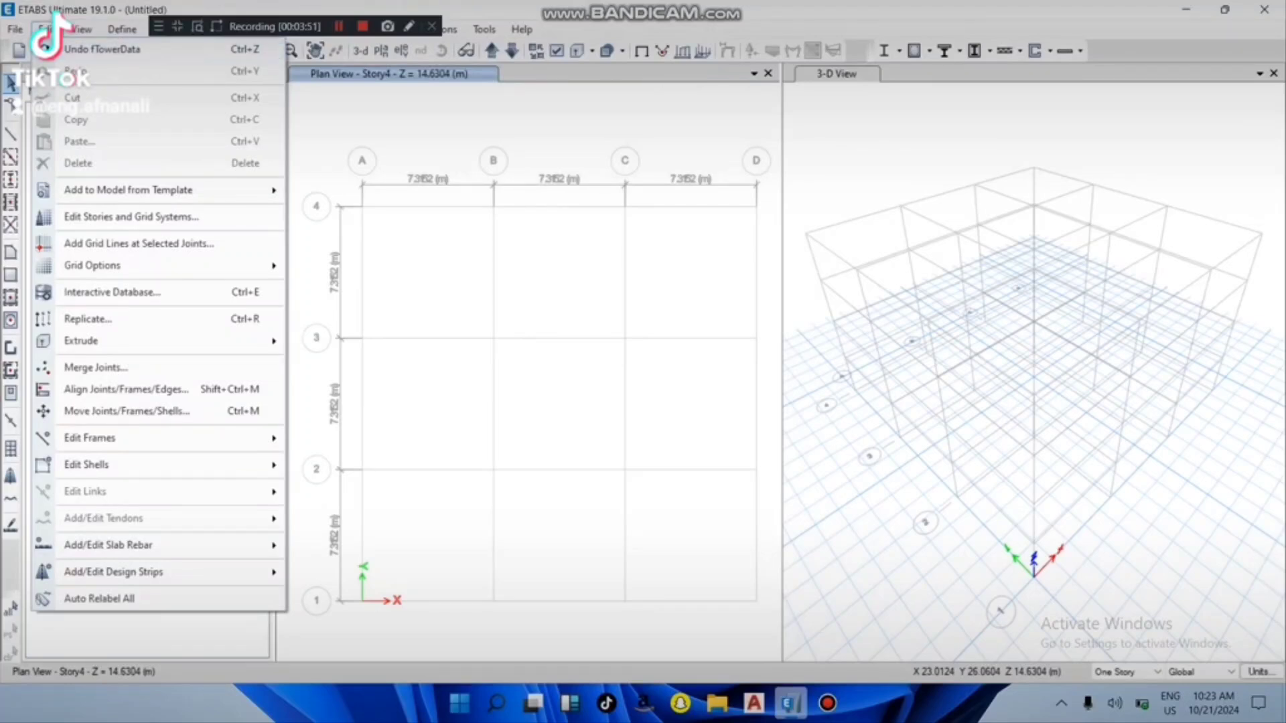
pyautogui.moveTo(93, 265)
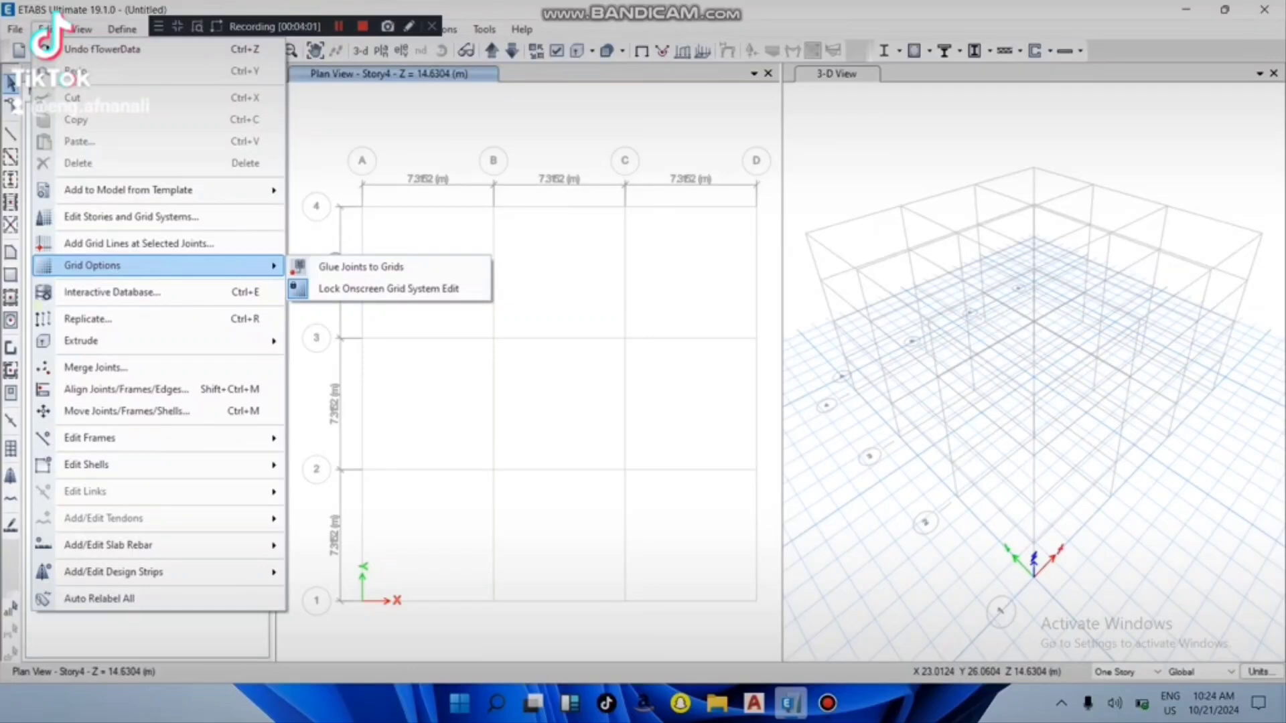
pyautogui.press('Return')
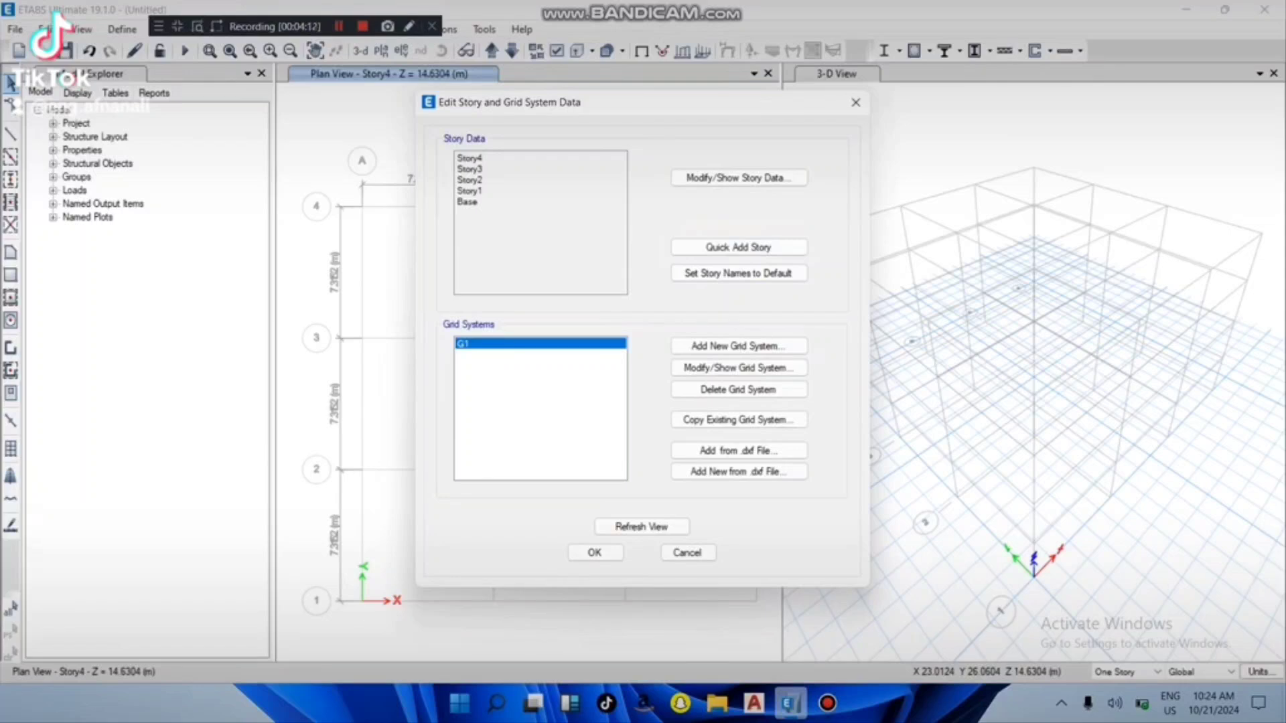
pyautogui.click(339, 26)
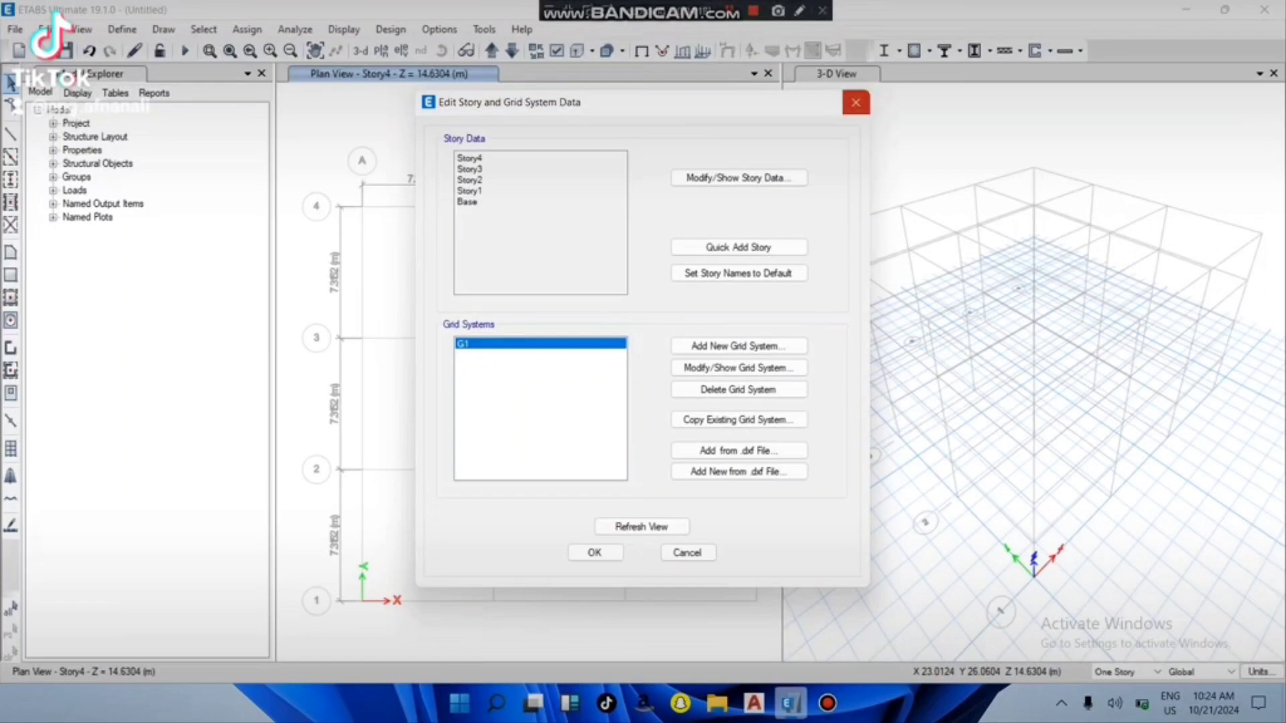
pyautogui.click(856, 101)
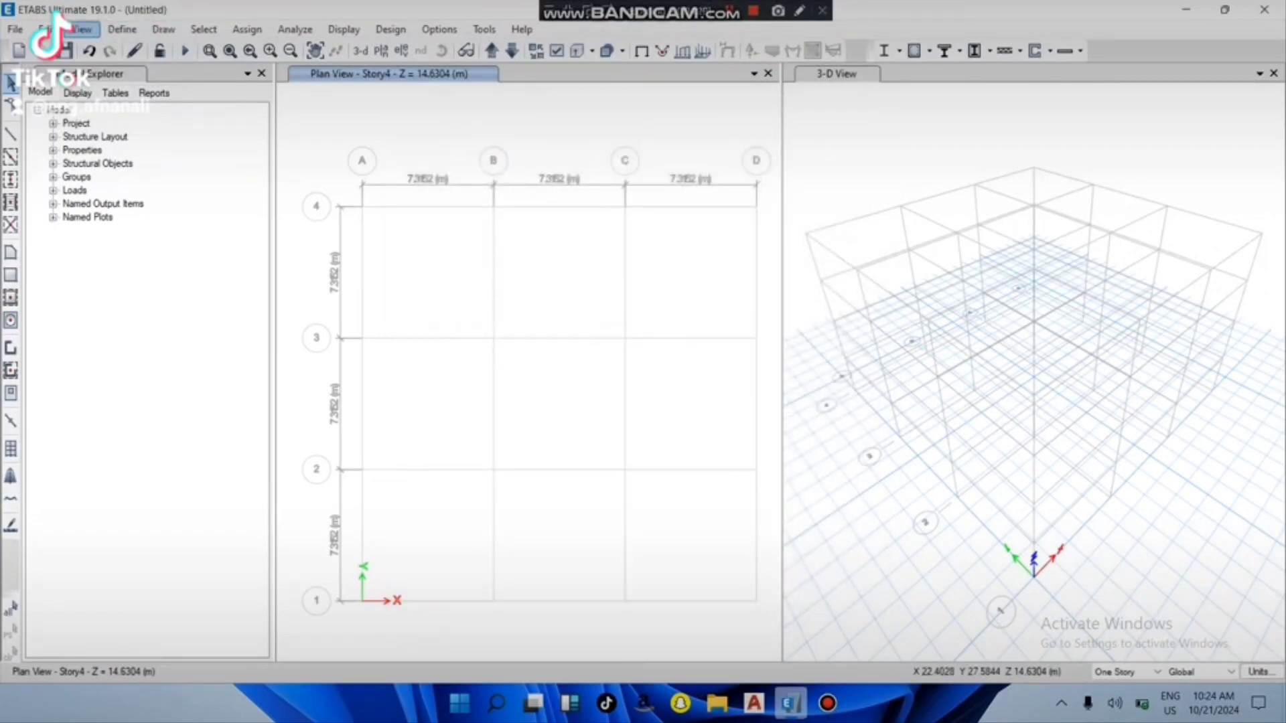
pyautogui.click(82, 29)
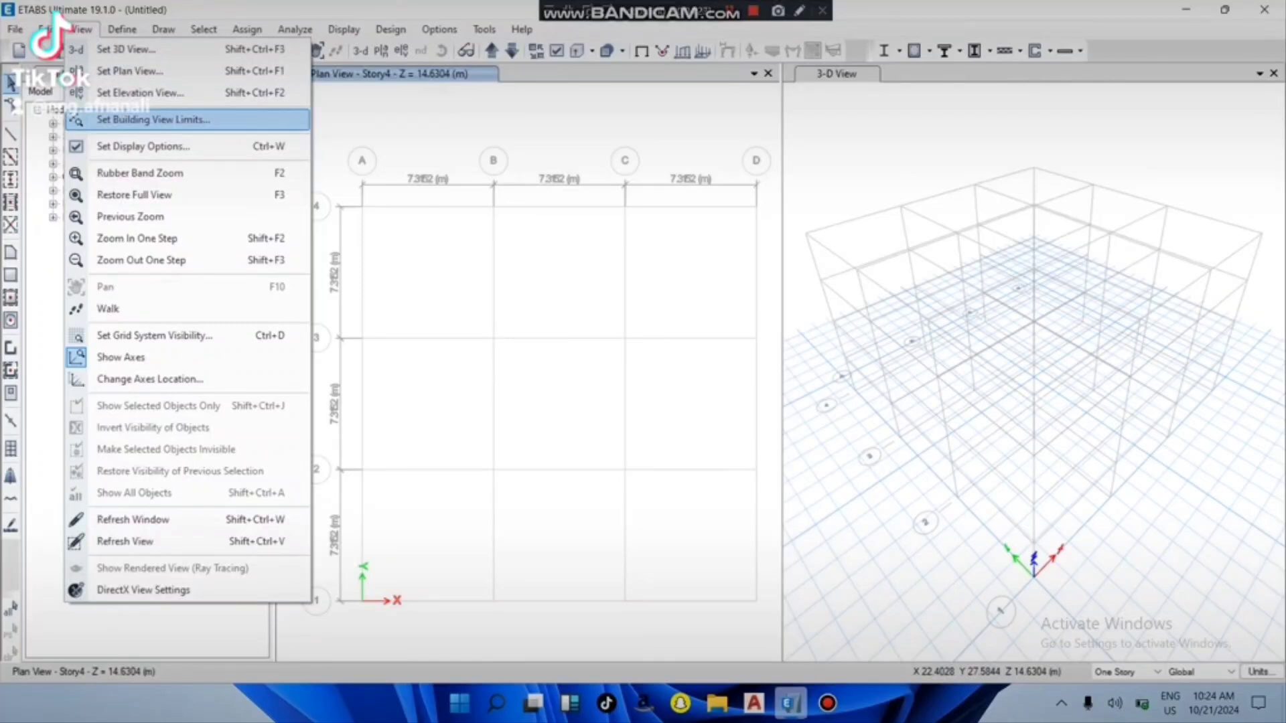
pyautogui.click(48, 29)
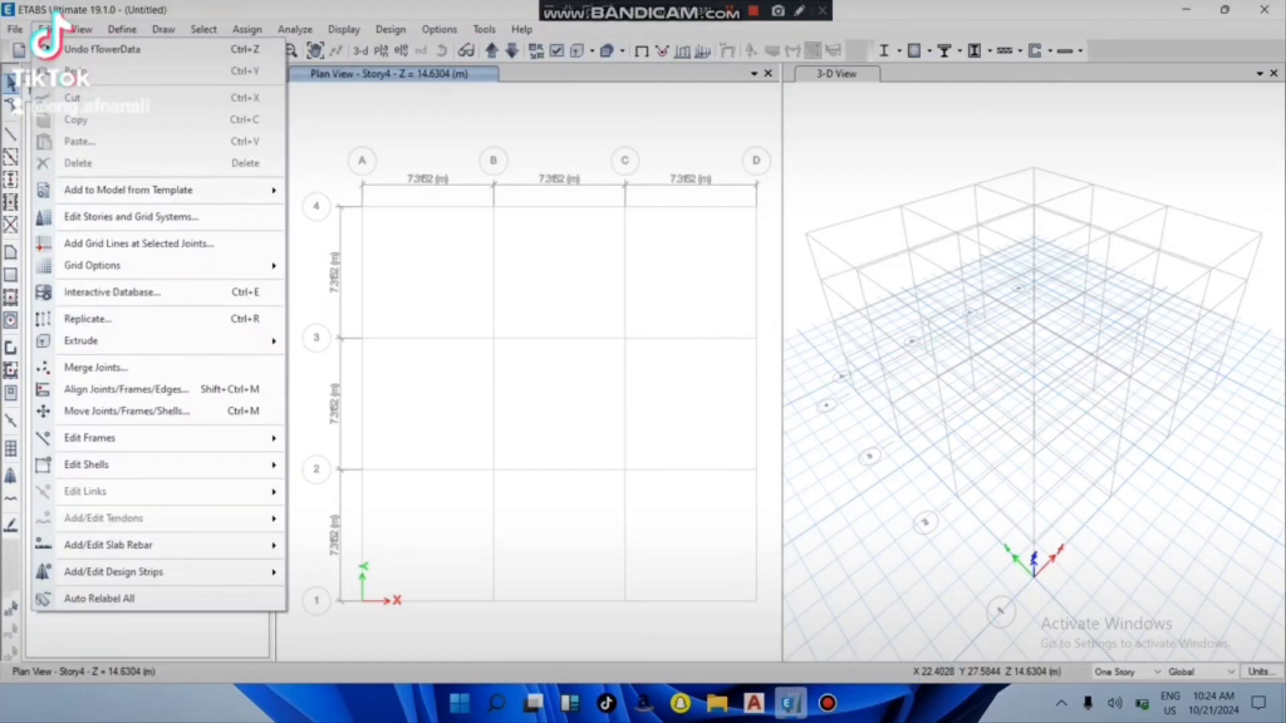
pyautogui.click(54, 28)
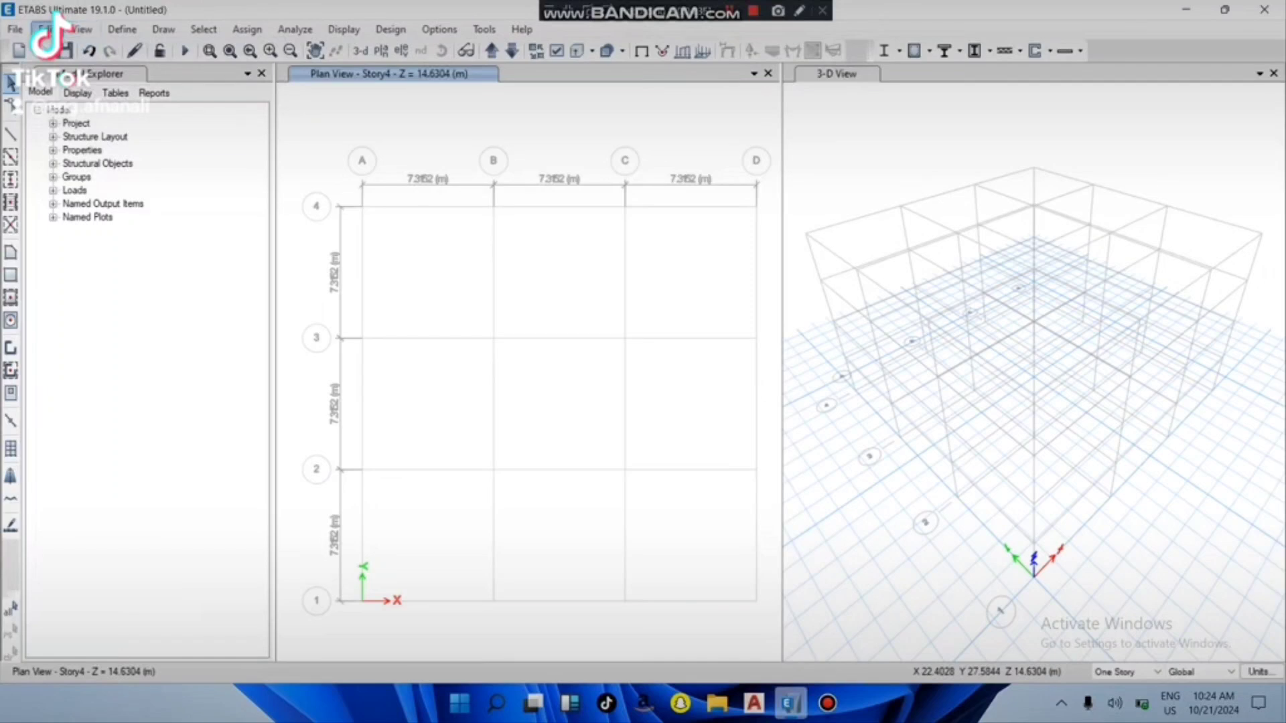
# Step: Open the story data table from the story and grid system settings and select the Base story's name
pyautogui.click(50, 29)
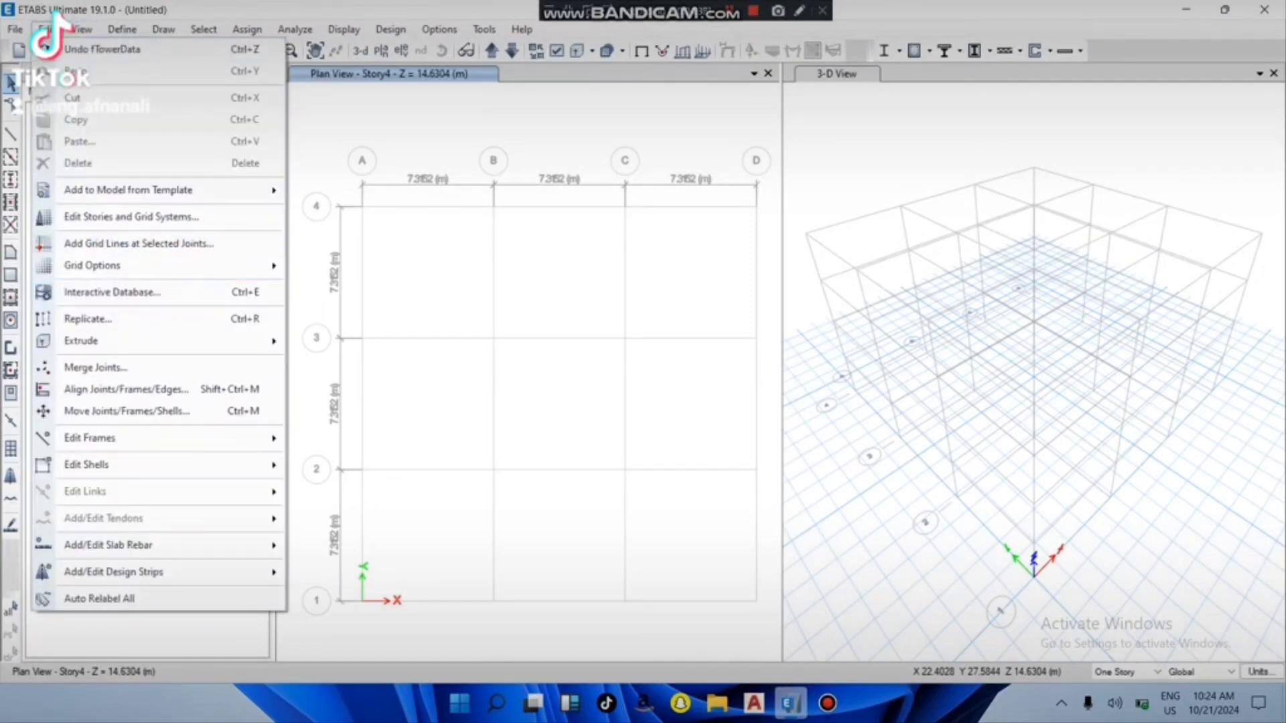
pyautogui.moveTo(107, 266)
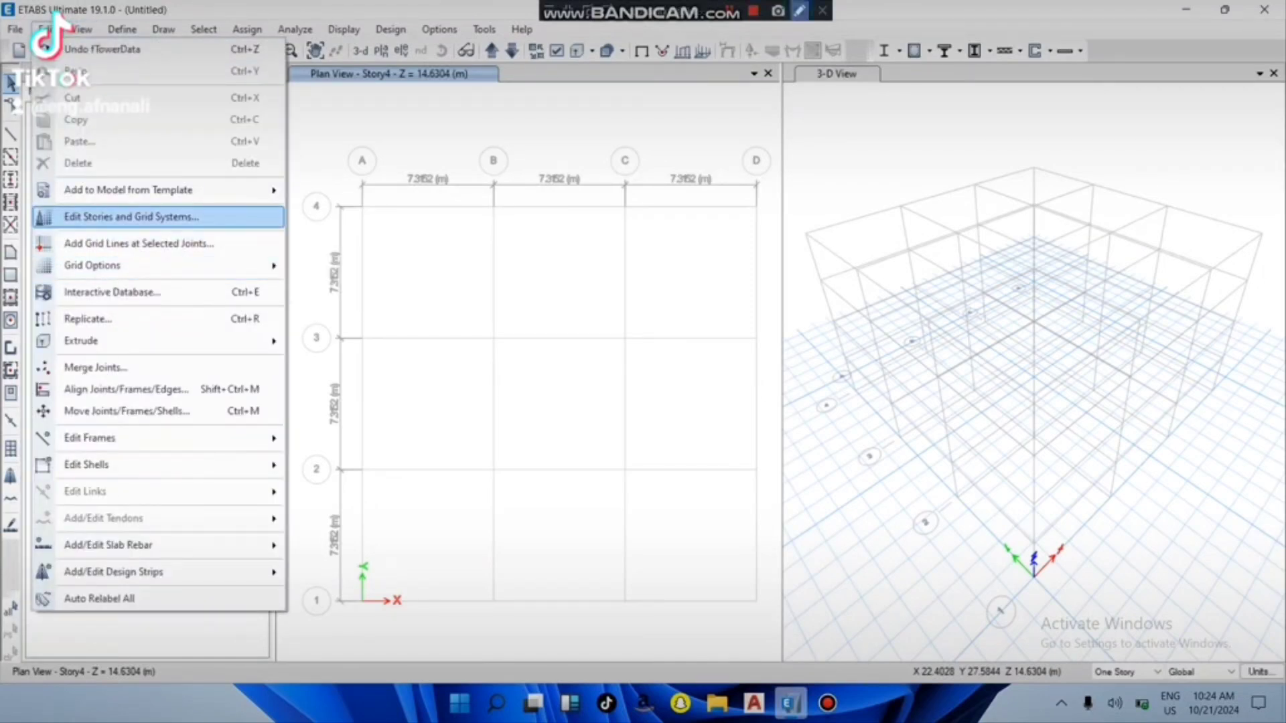
pyautogui.click(131, 217)
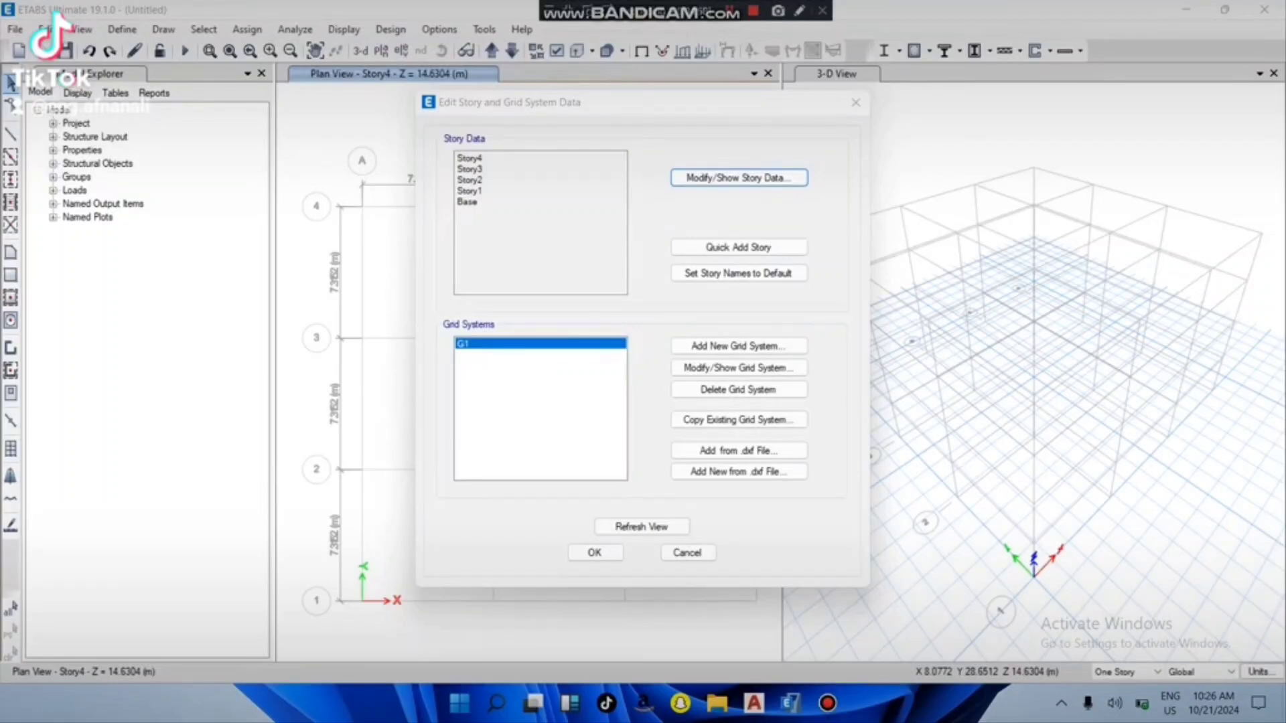
pyautogui.click(738, 178)
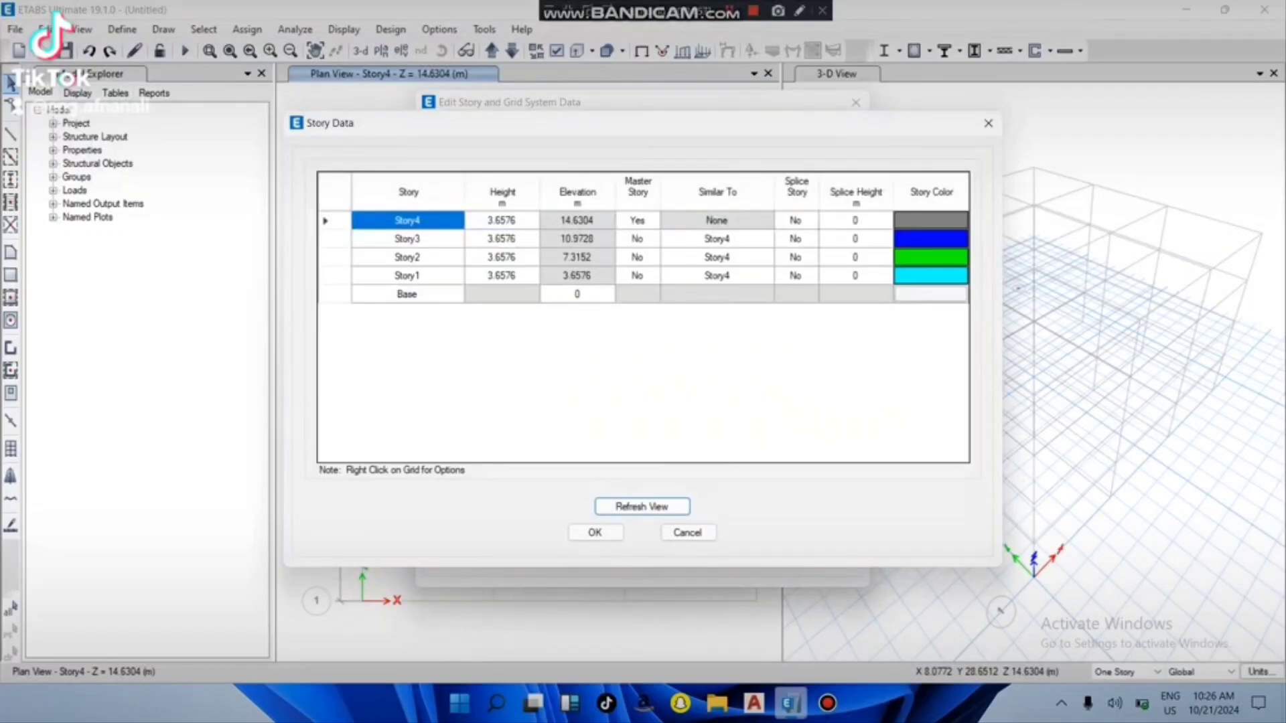
pyautogui.click(408, 294)
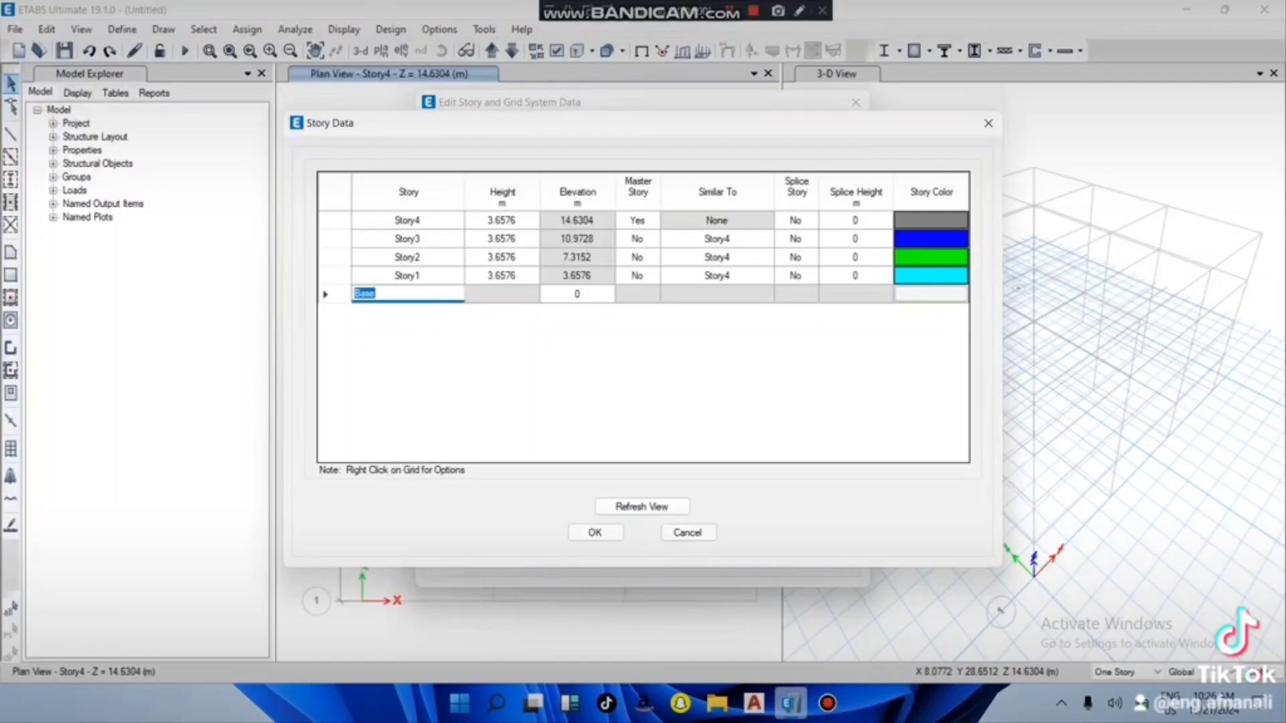
# Step: Switch to AutoCAD to examine the residence's floor plans and elevations, and return to ETABS
pyautogui.click(717, 703)
pyautogui.click(754, 703)
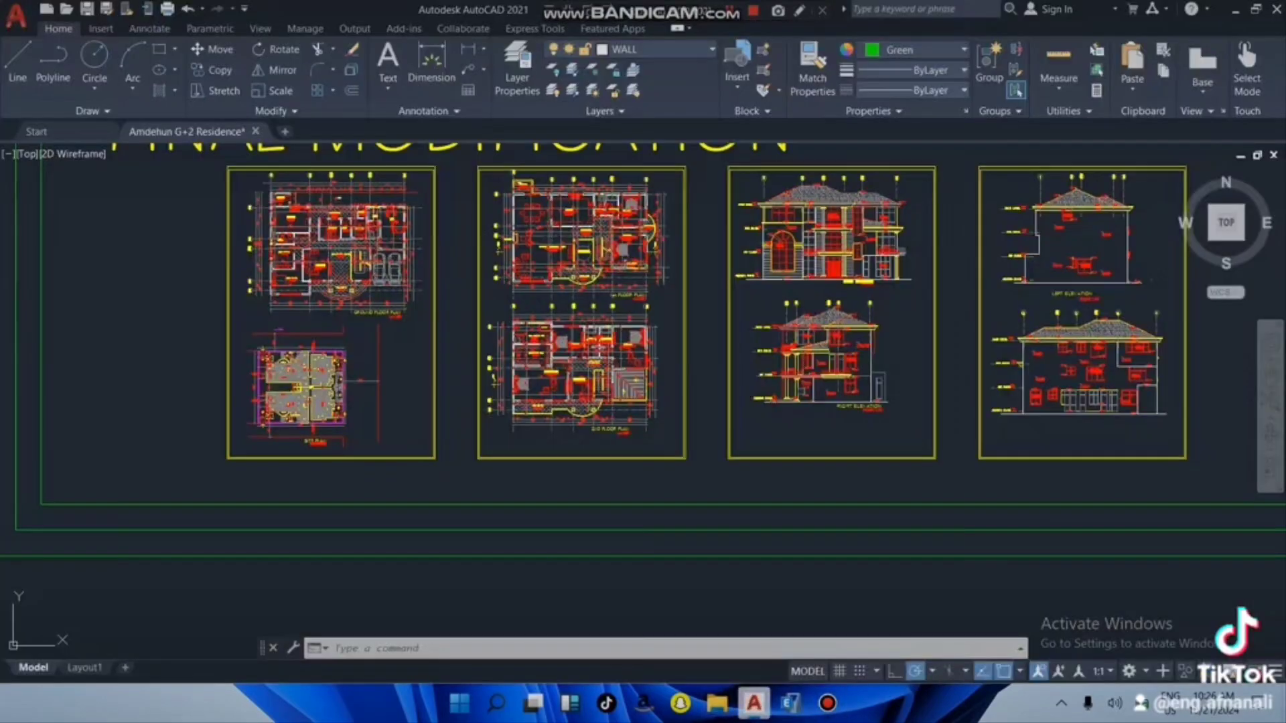
pyautogui.scroll(6, 350, 283)
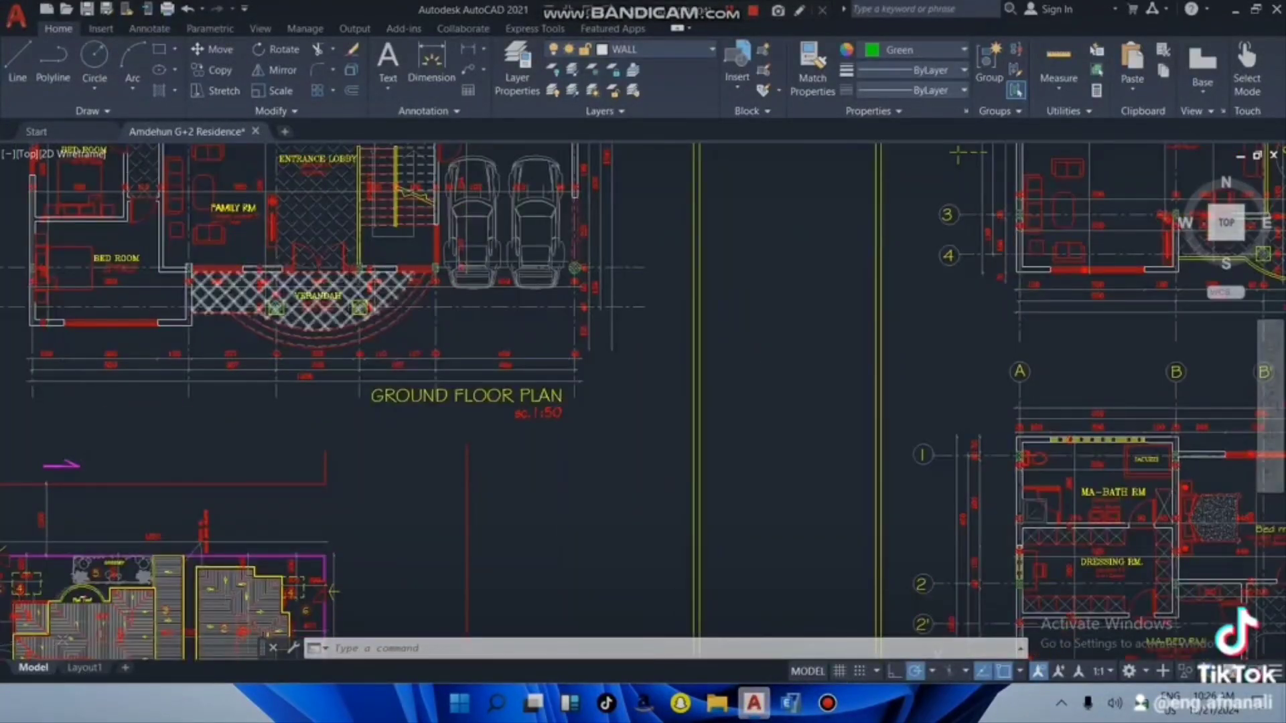
pyautogui.scroll(-8, 958, 154)
pyautogui.scroll(5, 528, 241)
pyautogui.scroll(-5, 676, 333)
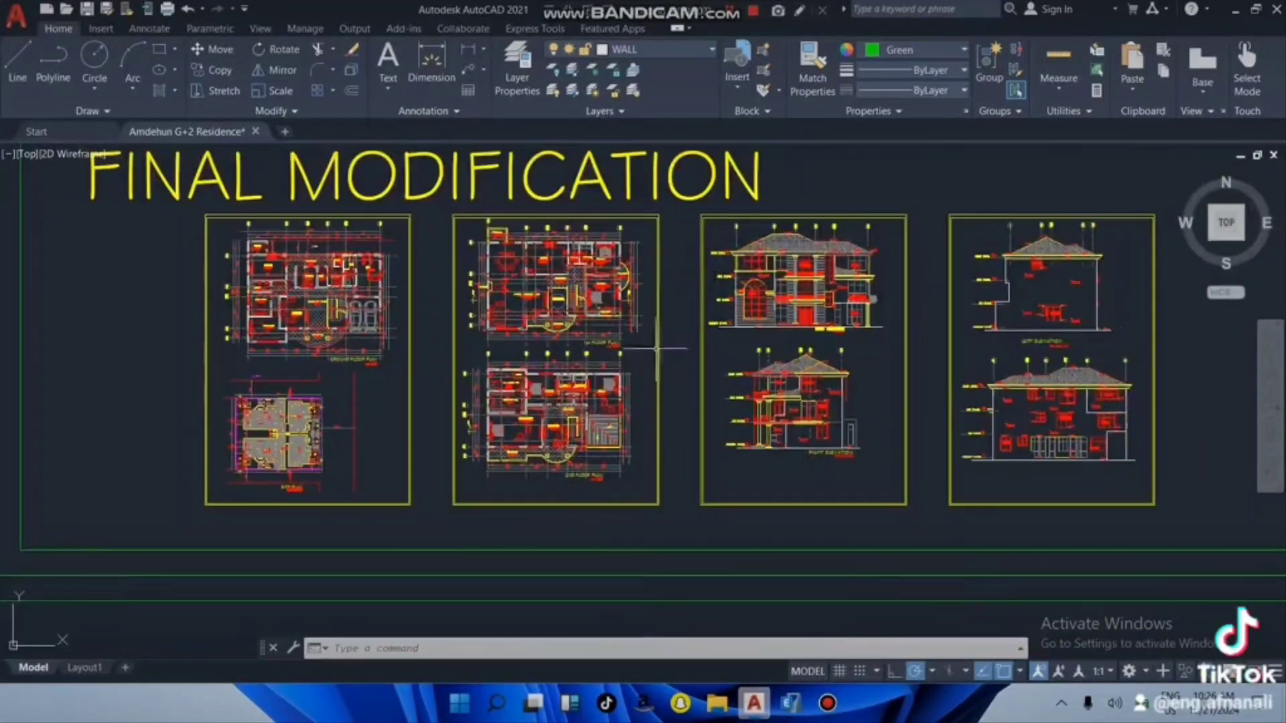
pyautogui.moveTo(790, 703)
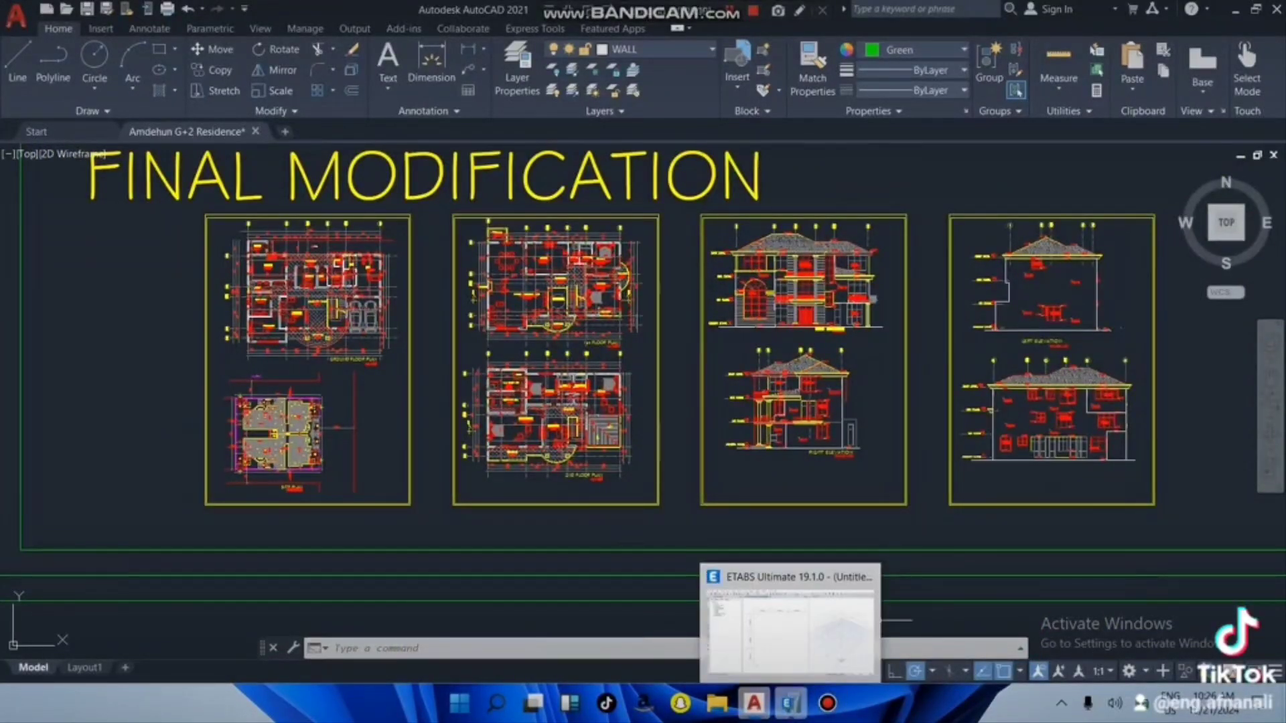
pyautogui.click(790, 619)
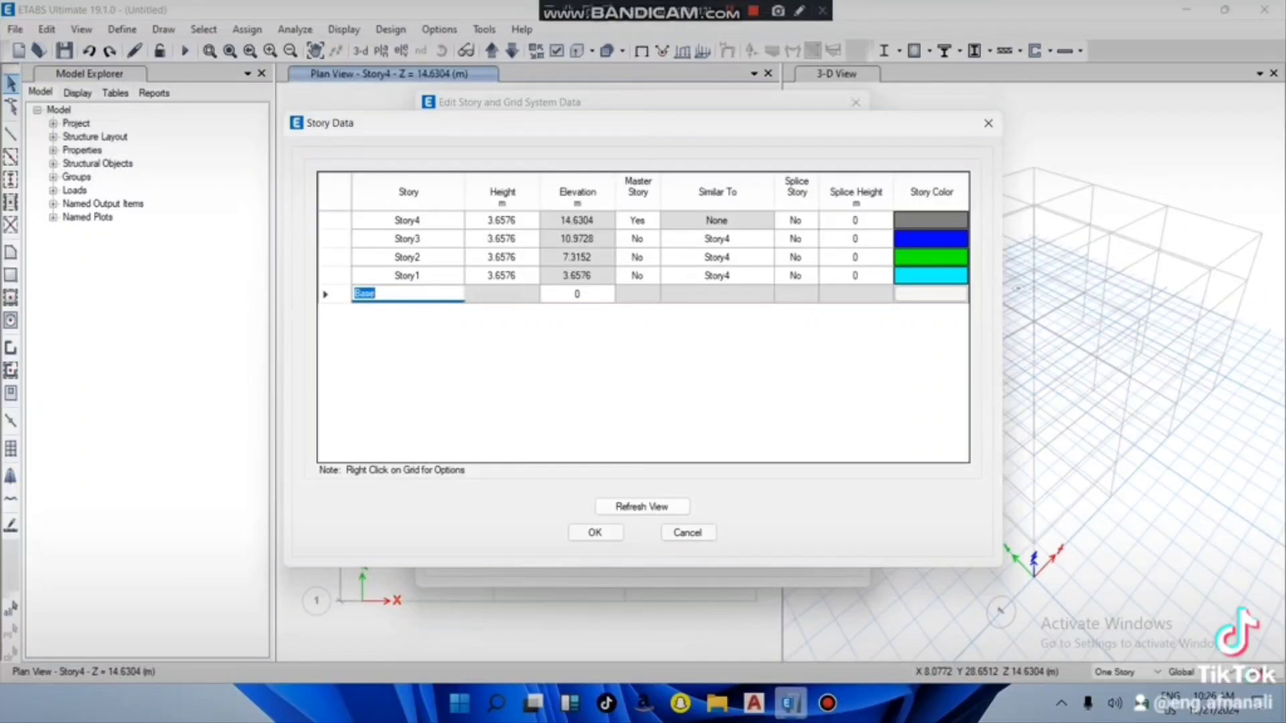
# Step: Rename the Base story as Ground in the story data
pyautogui.click(377, 293)
pyautogui.press('BackSpace')
pyautogui.press('BackSpace')
pyautogui.write('e')
pyautogui.press('BackSpace')
pyautogui.press('BackSpace')
pyautogui.press('BackSpace')
pyautogui.write('Ground')
# Step: Rename Story3 as Roof in the story data
pyautogui.click(407, 275)
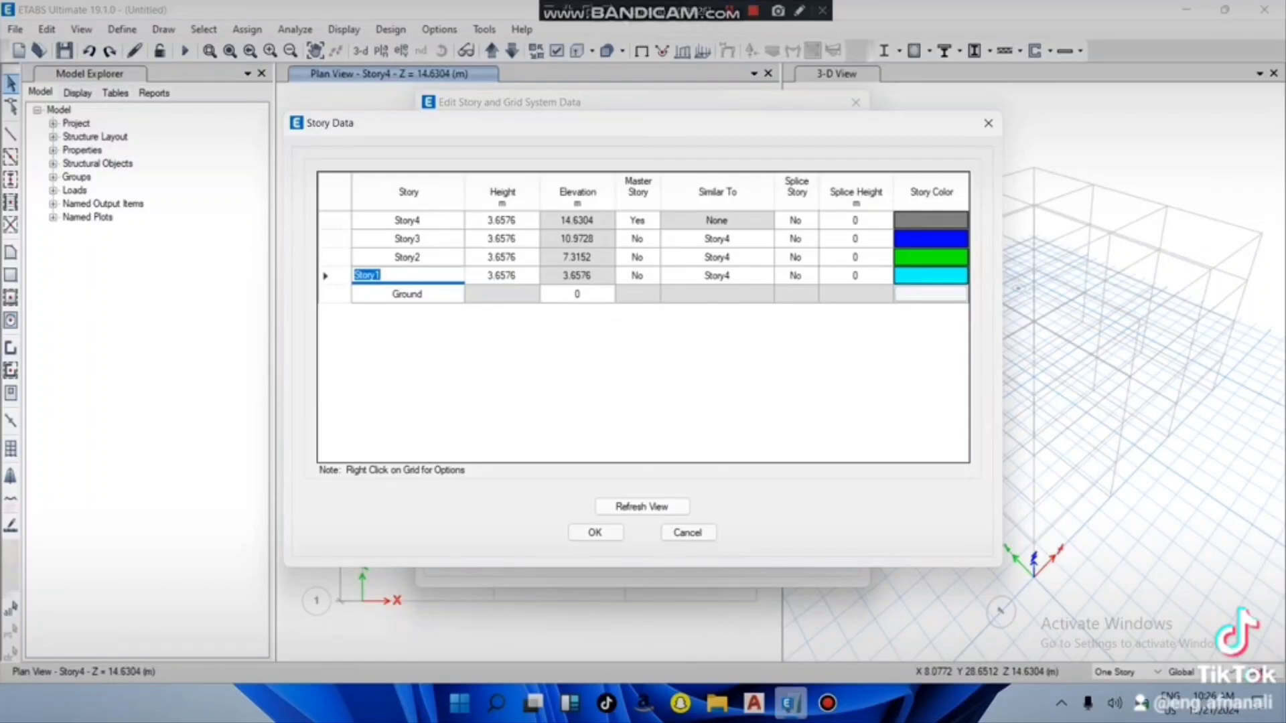
pyautogui.click(407, 257)
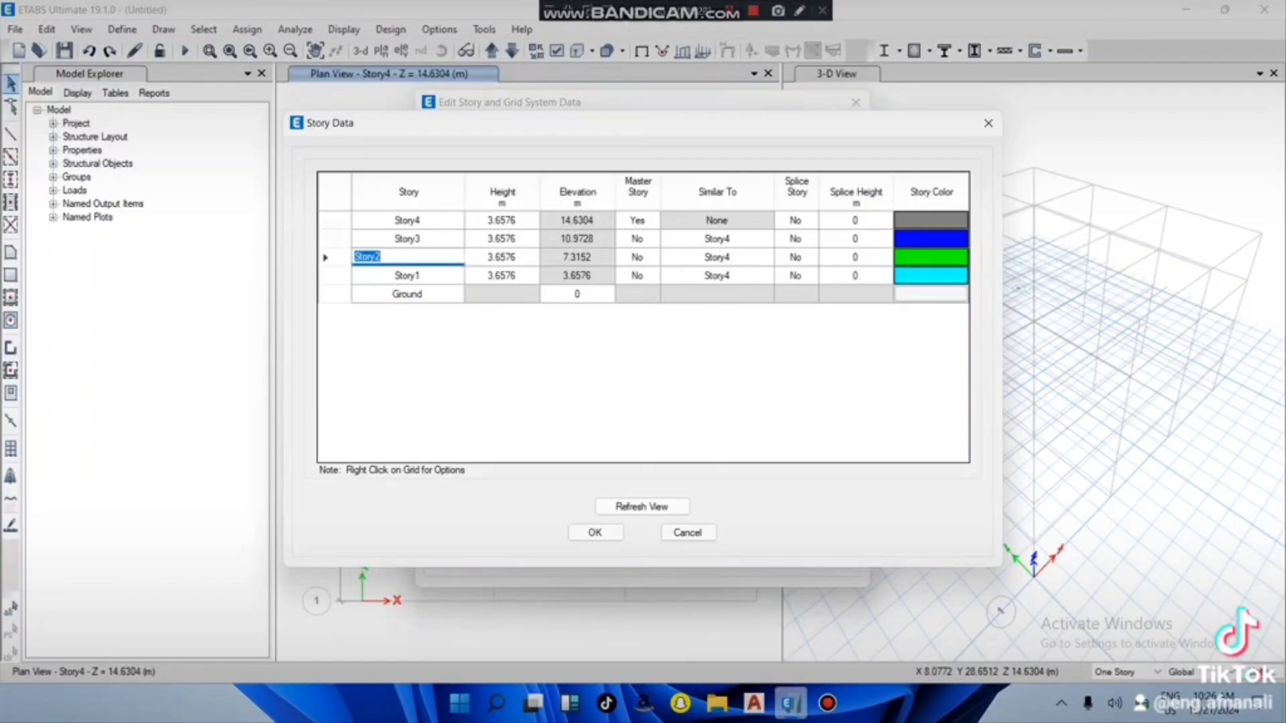
pyautogui.click(407, 220)
pyautogui.click(407, 239)
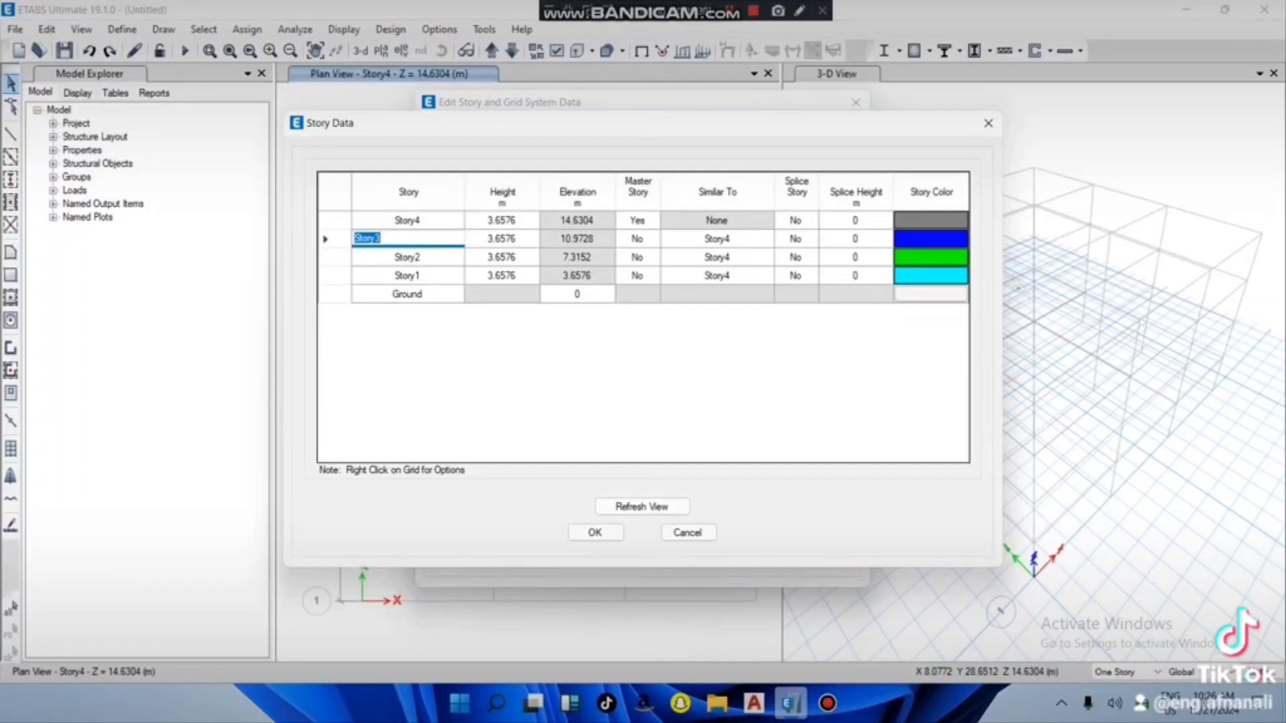
pyautogui.write('Roof')
pyautogui.click(407, 275)
pyautogui.click(408, 275)
# Step: Delete Story4 together with its existing structure and accept the story data
pyautogui.click(407, 220)
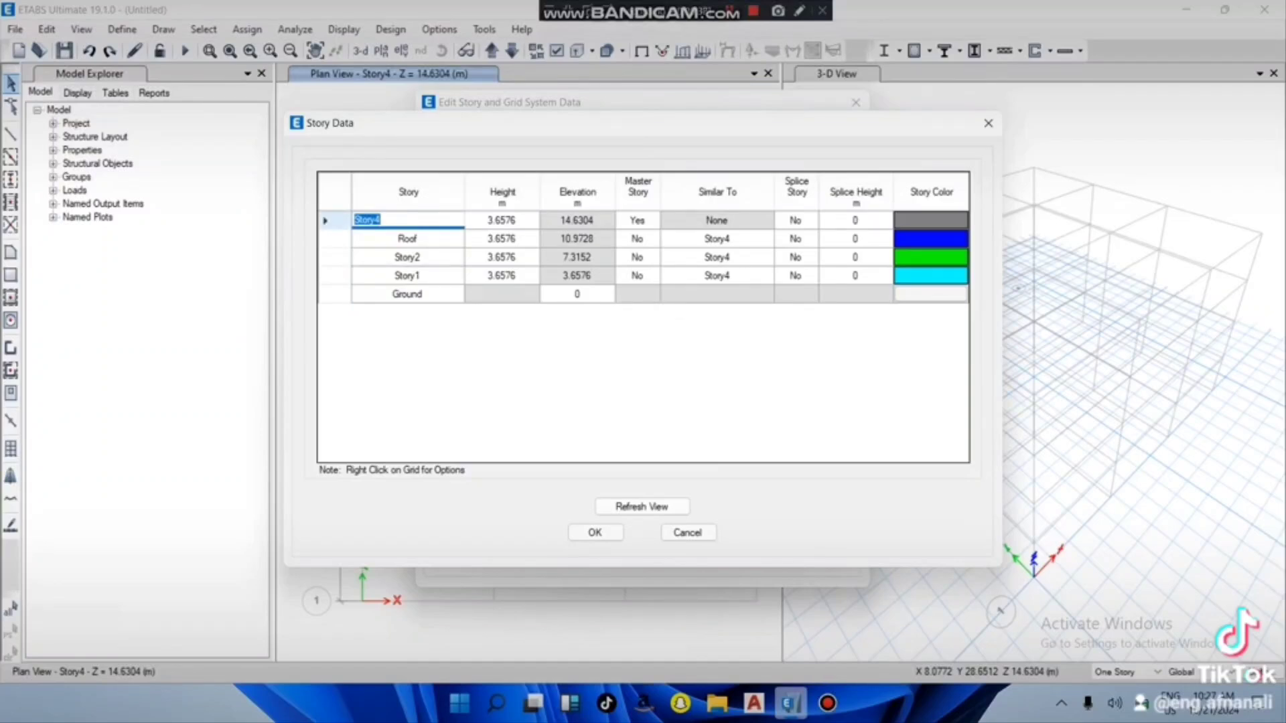
pyautogui.rightClick(343, 218)
pyautogui.moveTo(402, 288)
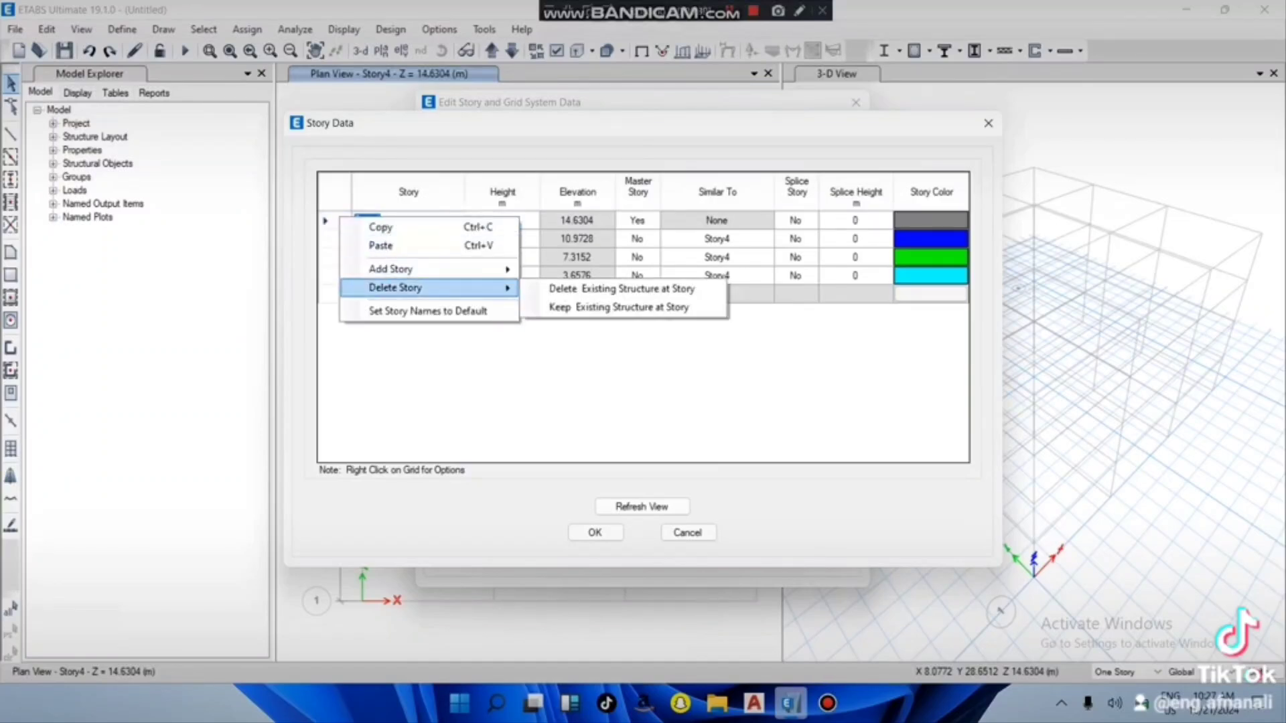
pyautogui.click(621, 289)
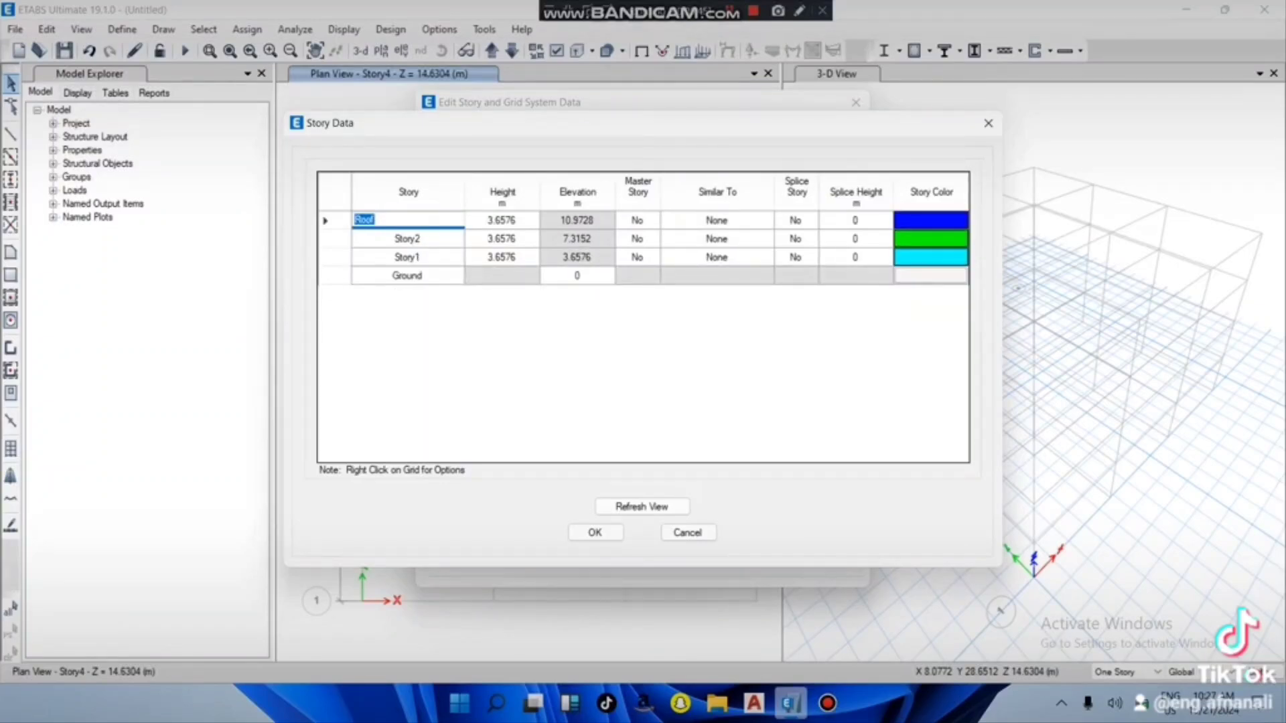
pyautogui.click(595, 532)
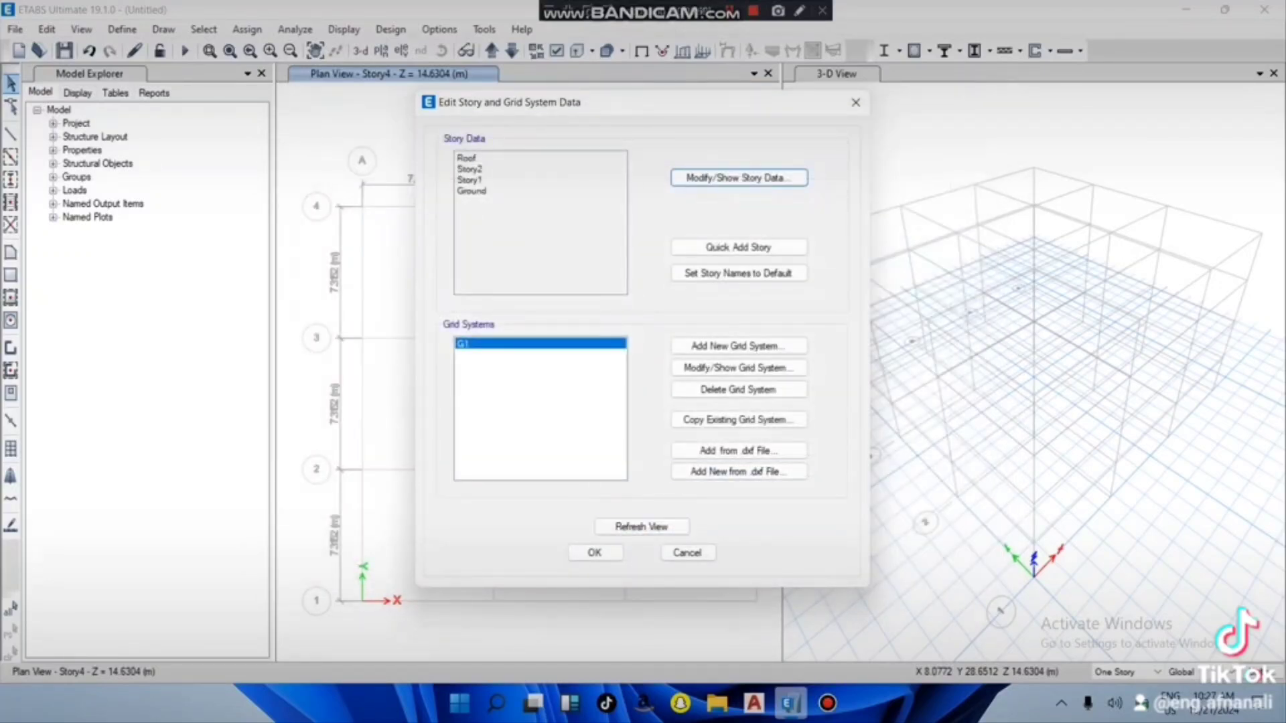
# Step: Close the story and grid system data and exit ETABS without saving the model file
pyautogui.click(855, 103)
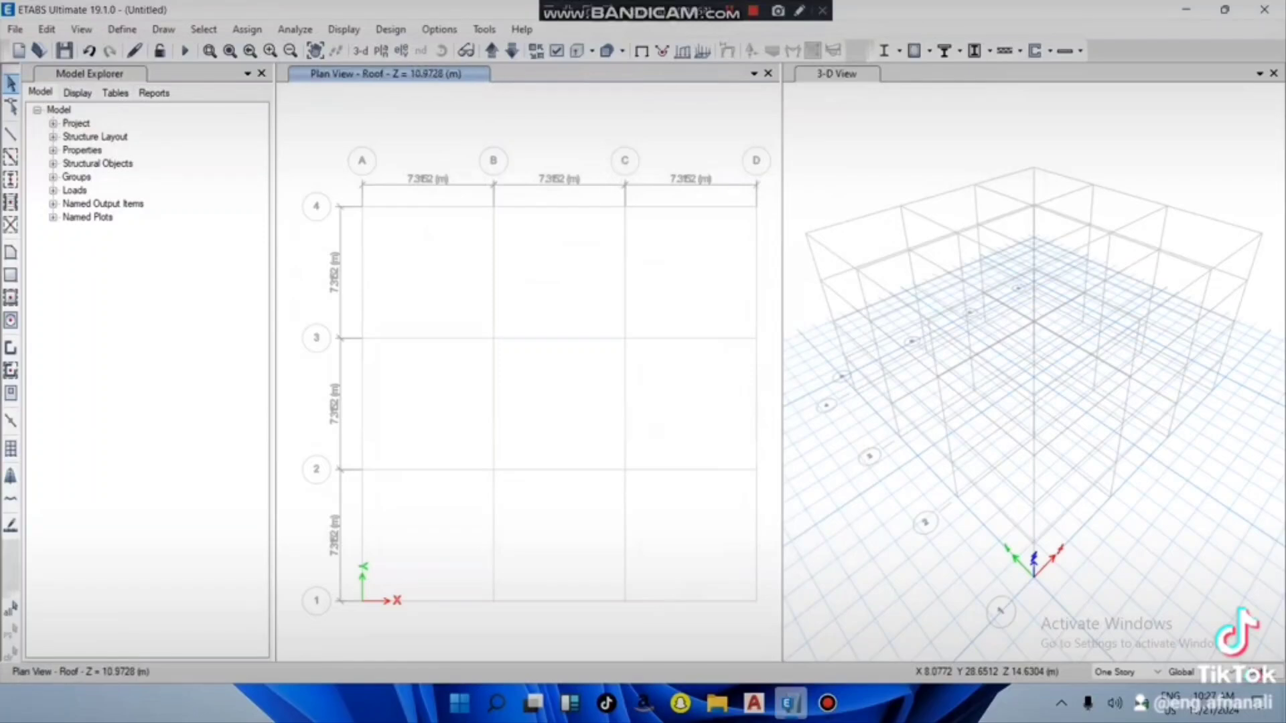
pyautogui.click(1264, 9)
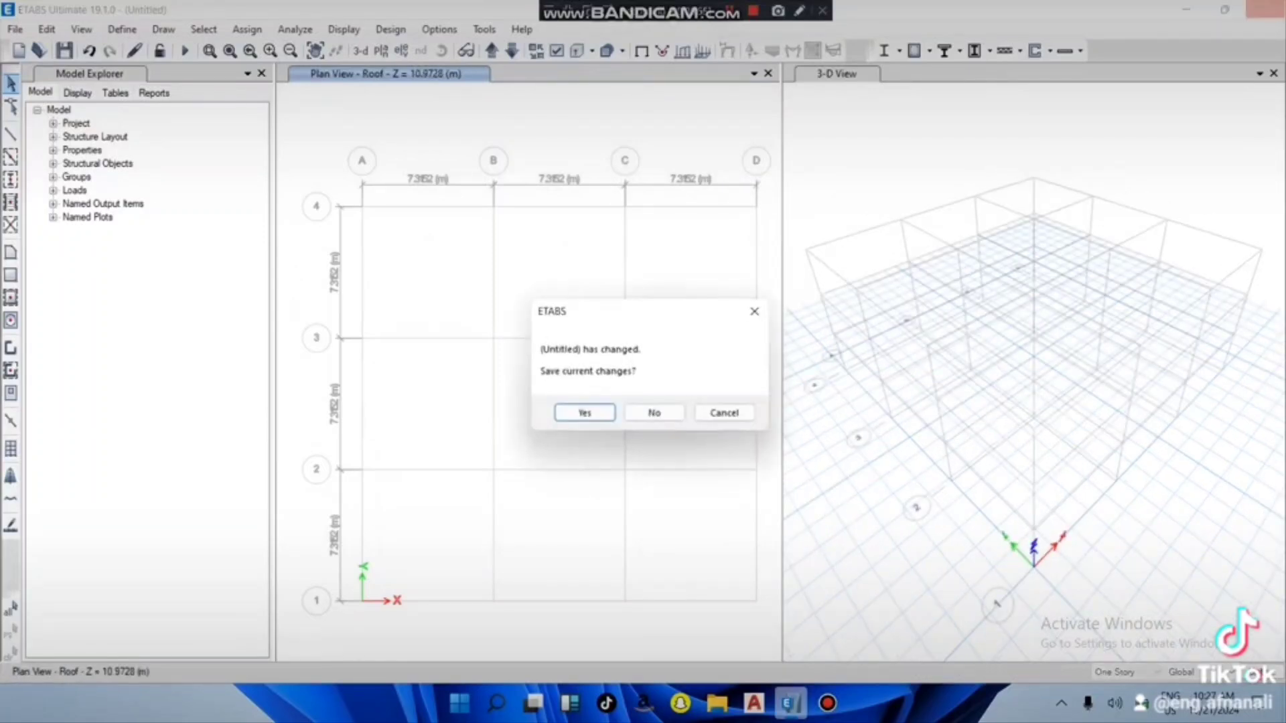
pyautogui.click(584, 412)
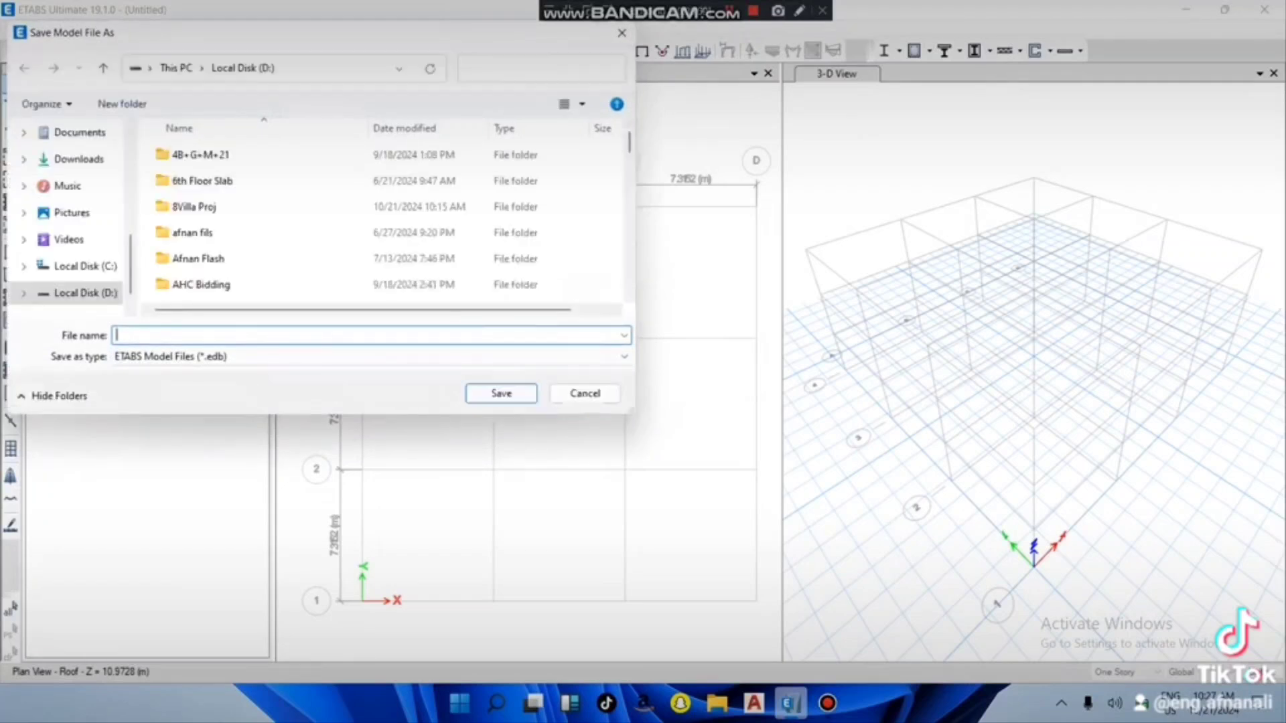
pyautogui.click(620, 32)
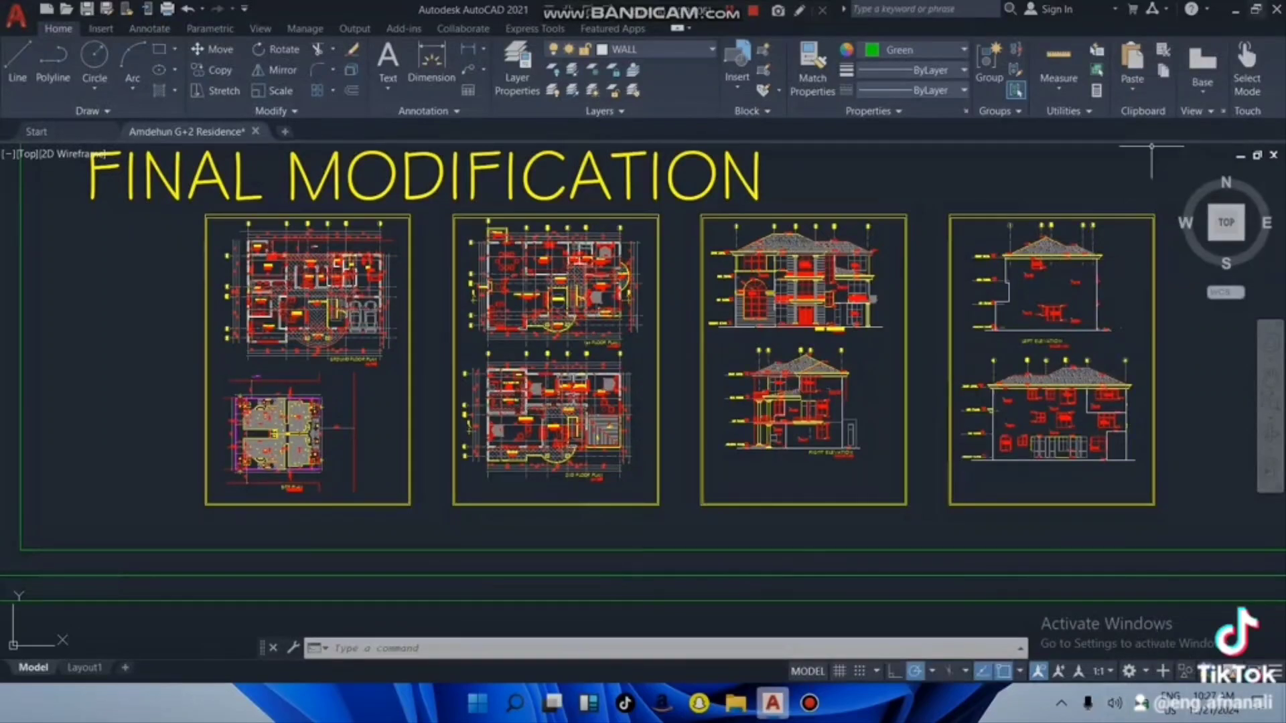
# Step: Return to ETABS and initialize a new model with built-in Metric SI, AISC14, AISC 360-16 and ACI 318-19 settings
pyautogui.click(1236, 10)
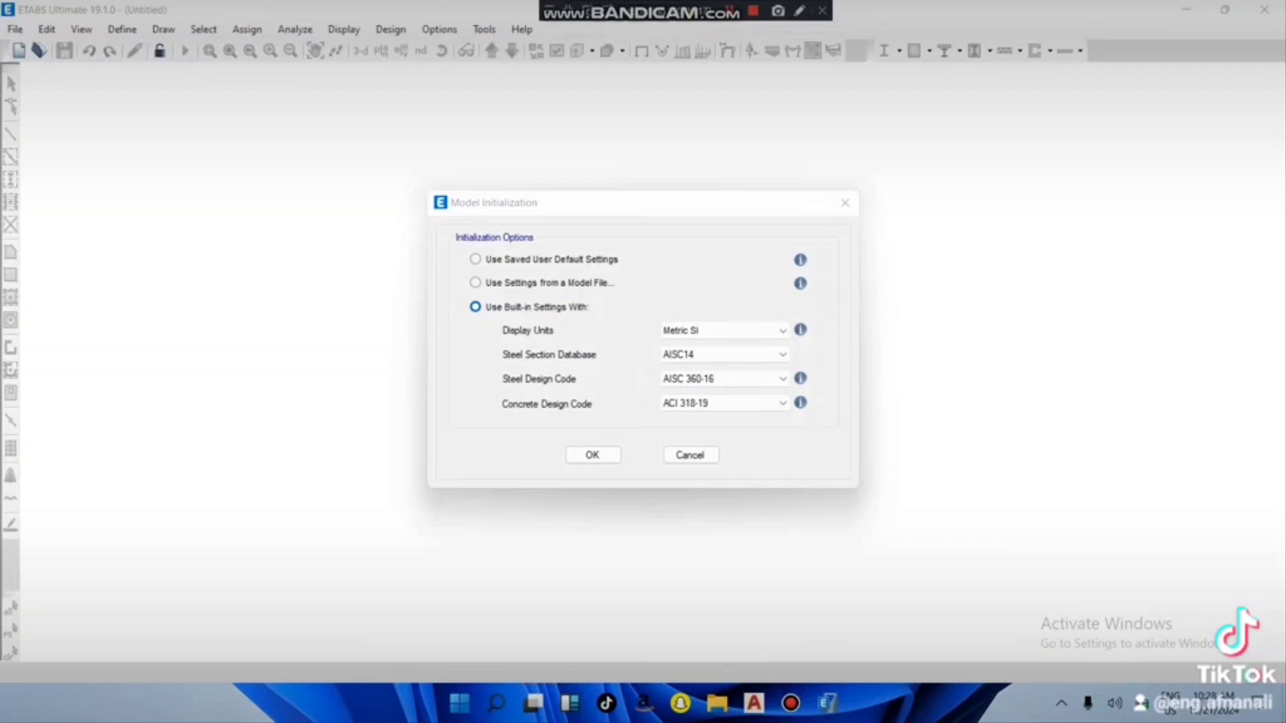
pyautogui.click(724, 331)
pyautogui.click(703, 356)
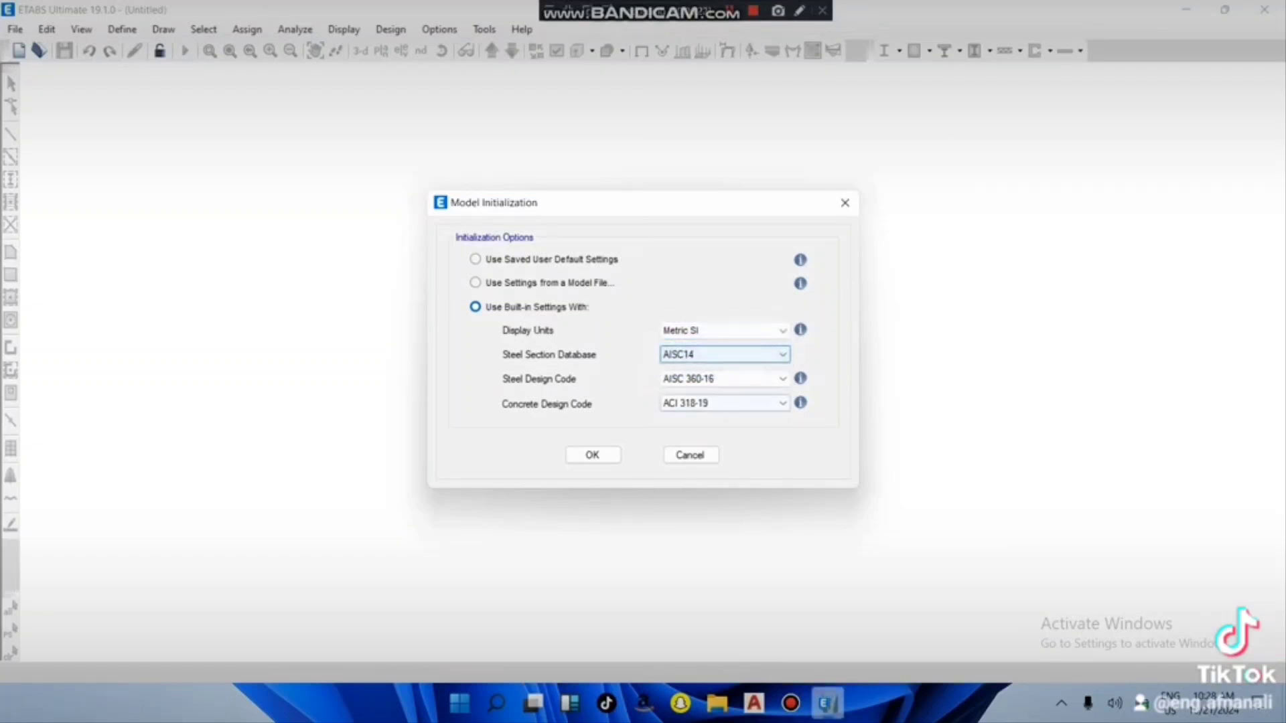
pyautogui.click(592, 455)
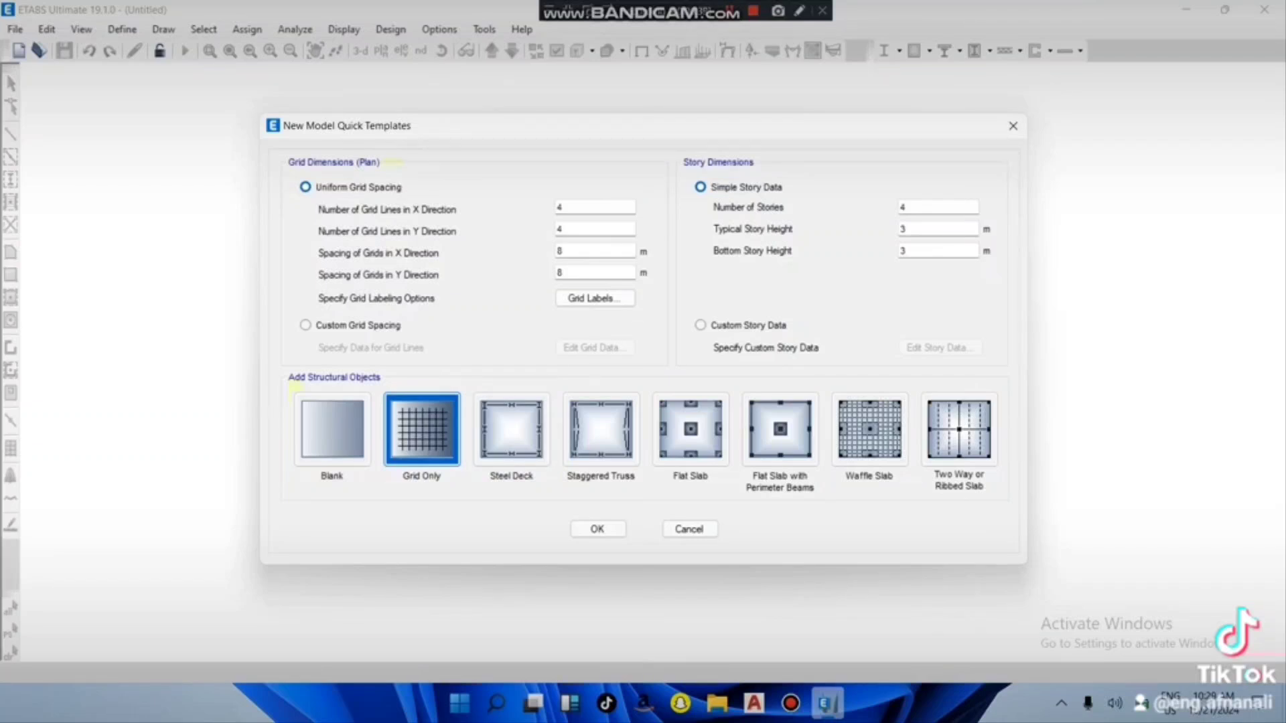
# Step: Switch to AutoCAD to examine the grid axes and dimensions of the ground floor plan for the number of X-direction grid lines
pyautogui.click(577, 207)
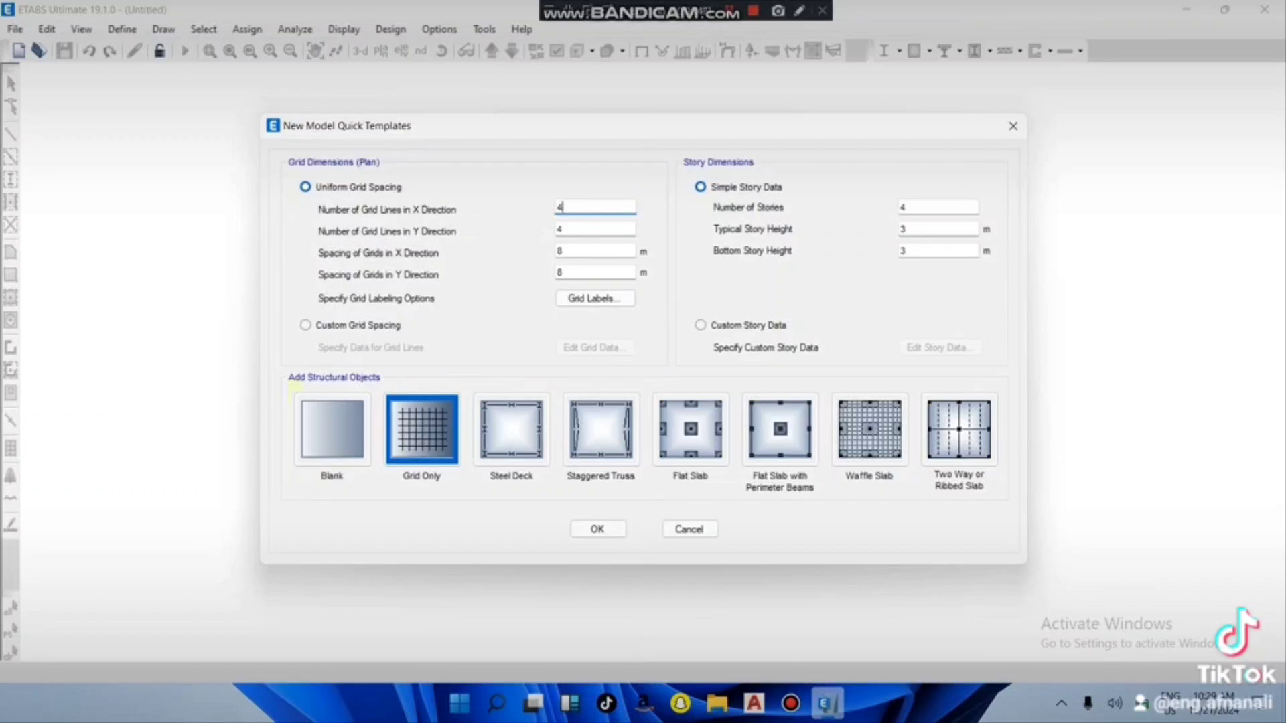
pyautogui.moveTo(754, 703)
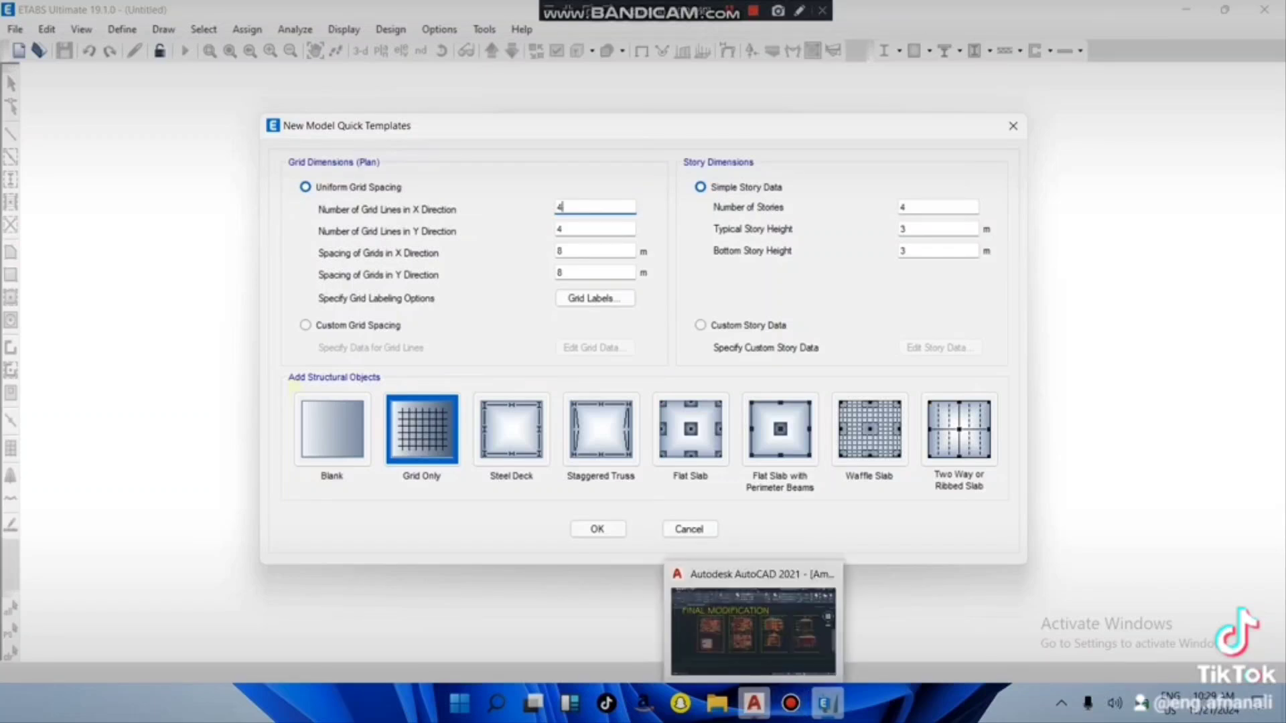
pyautogui.moveTo(754, 703)
pyautogui.click(754, 704)
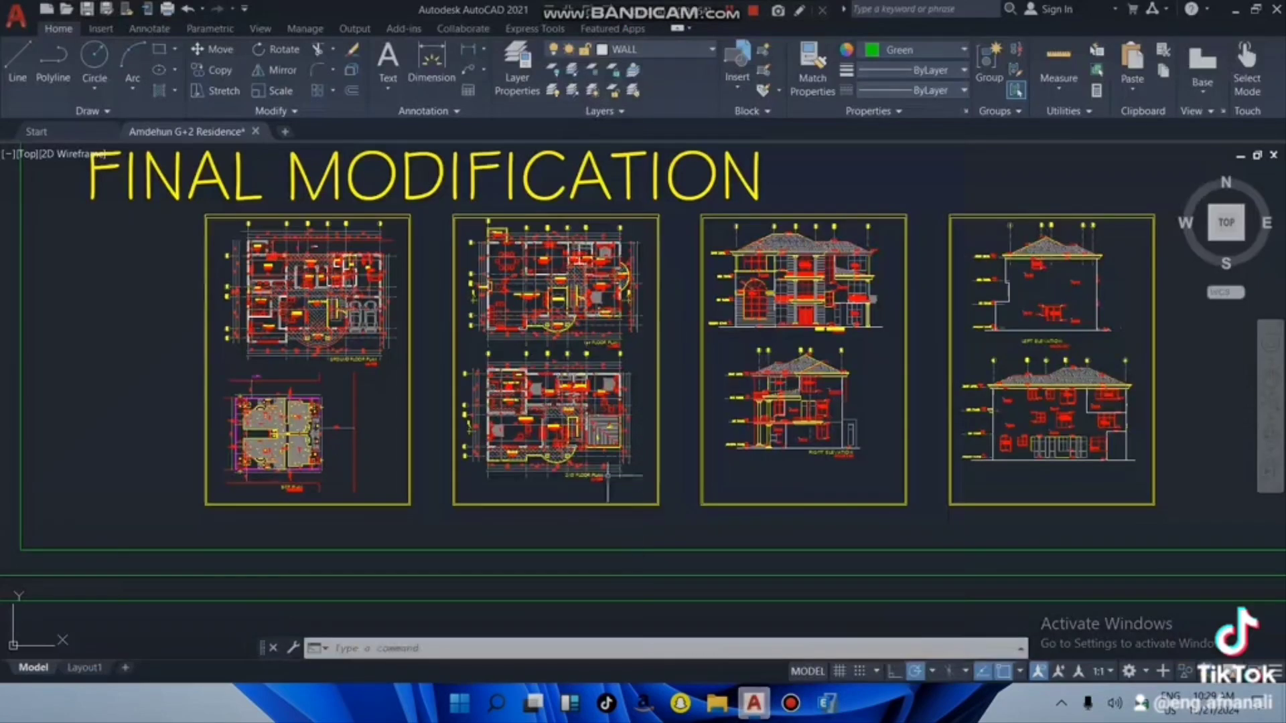
pyautogui.scroll(4, 234, 267)
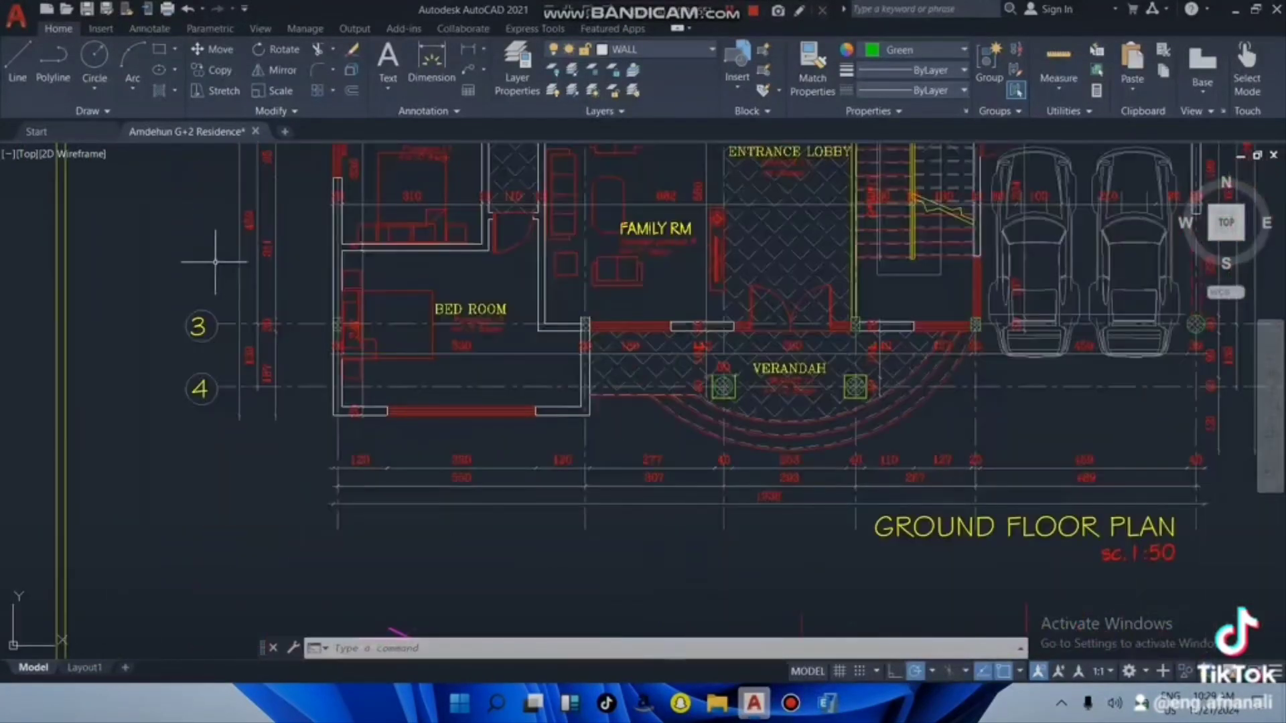
pyautogui.scroll(-2, 375, 298)
pyautogui.scroll(2, 375, 298)
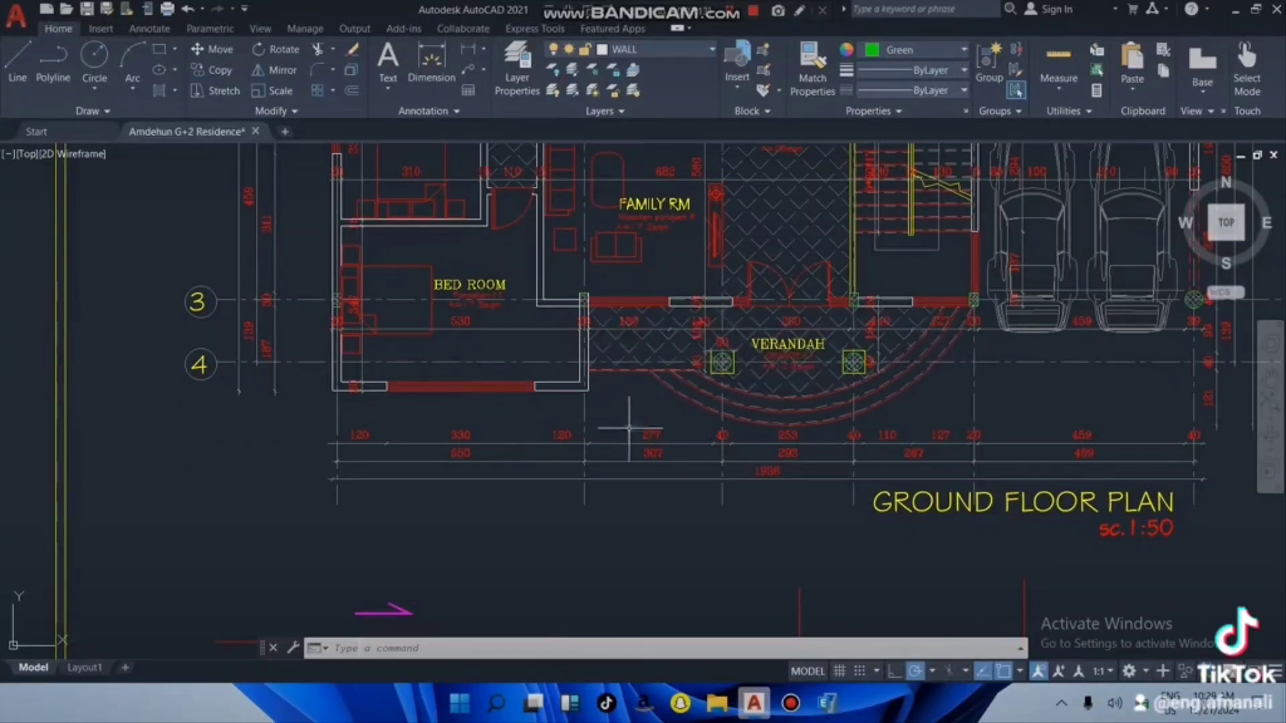
# Step: Select each vertical axis of the ground floor plan to count them, and set the number of X-direction grid lines to 6 in ETABS
pyautogui.click(337, 428)
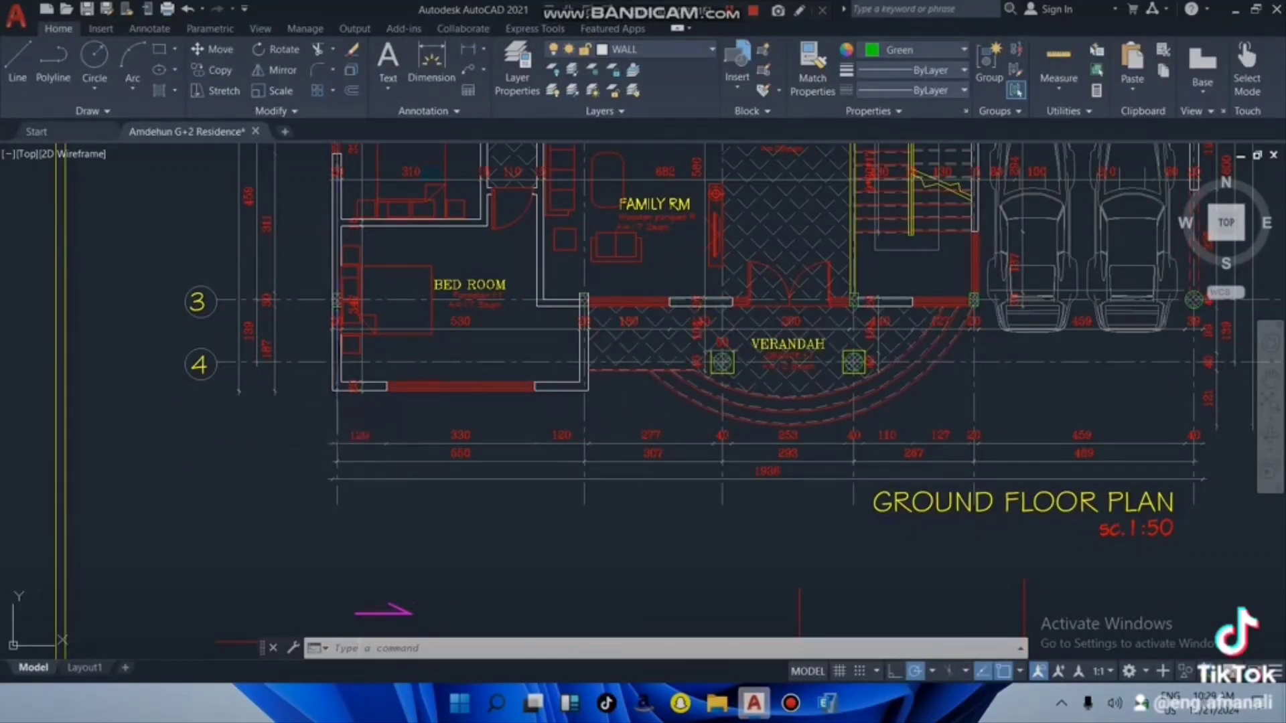
pyautogui.click(584, 402)
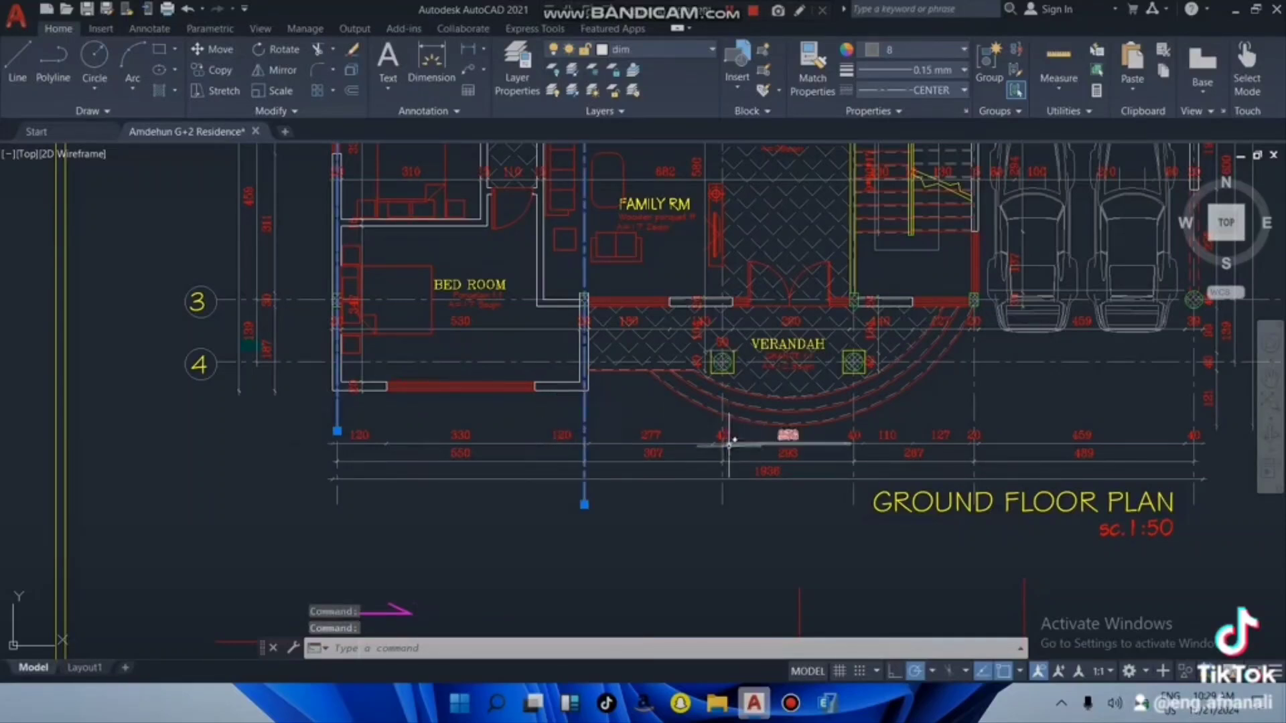
pyautogui.click(722, 442)
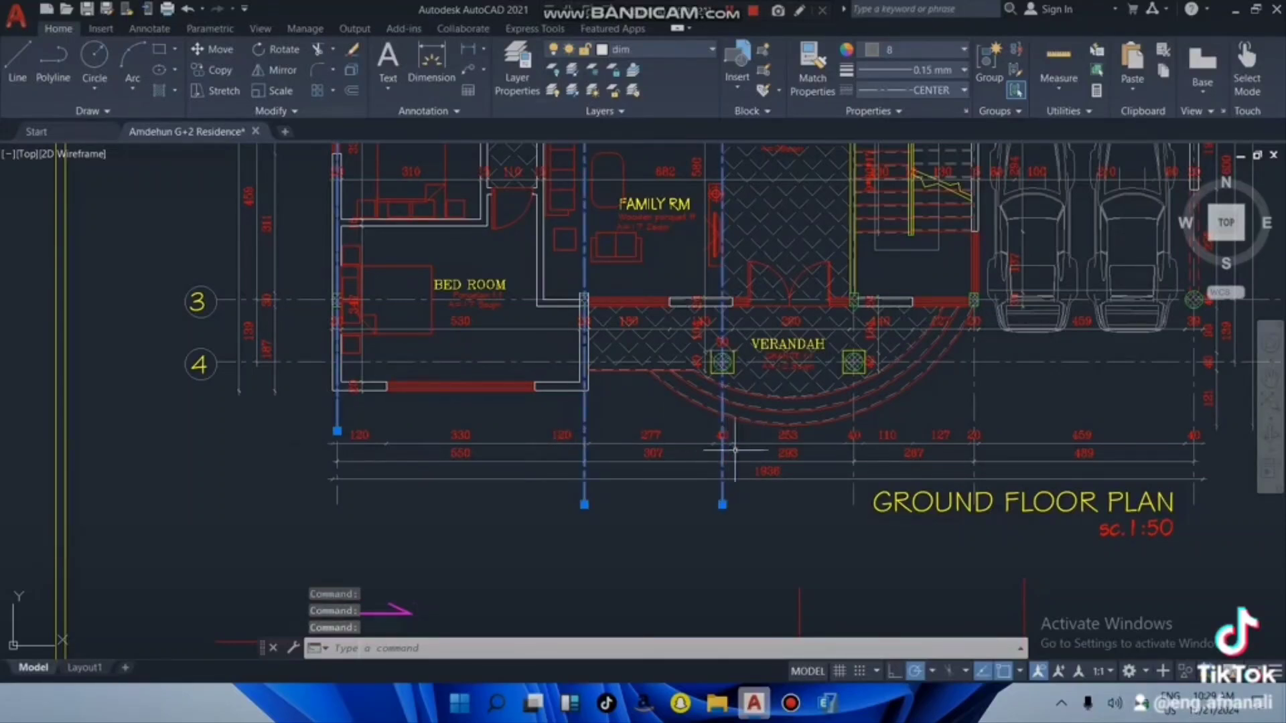
pyautogui.click(854, 422)
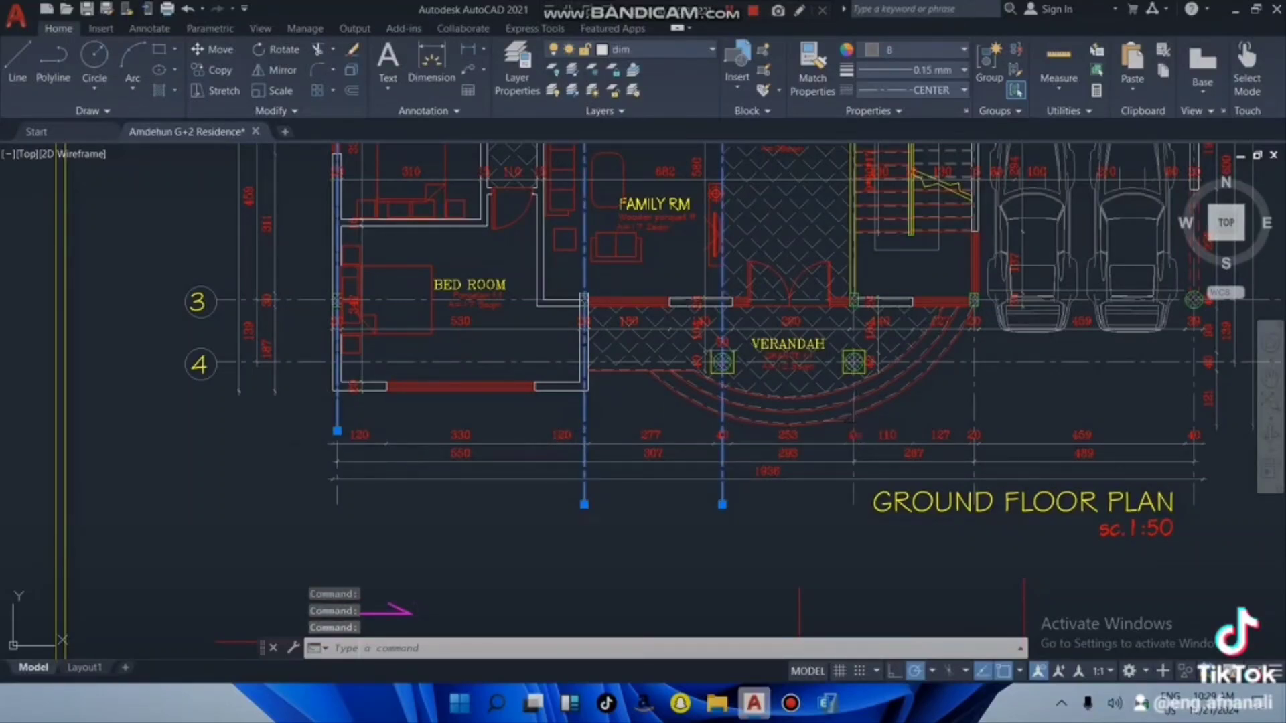
pyautogui.click(972, 400)
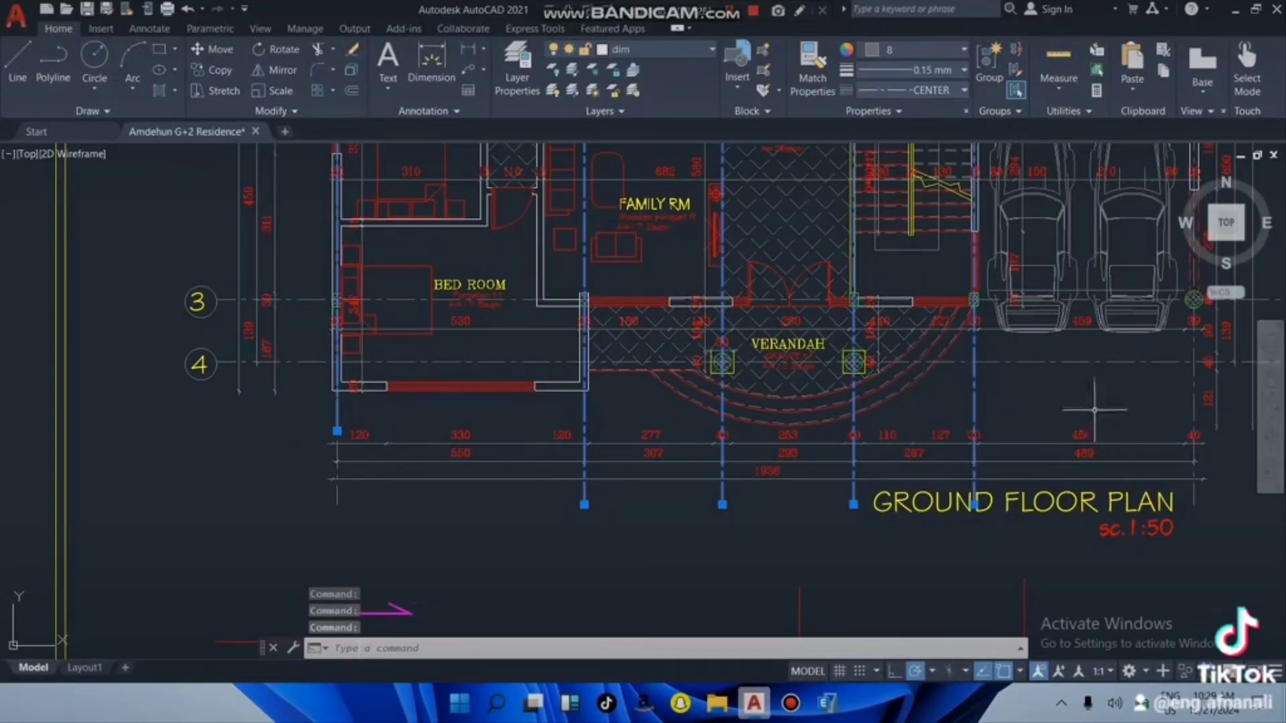
pyautogui.click(1194, 398)
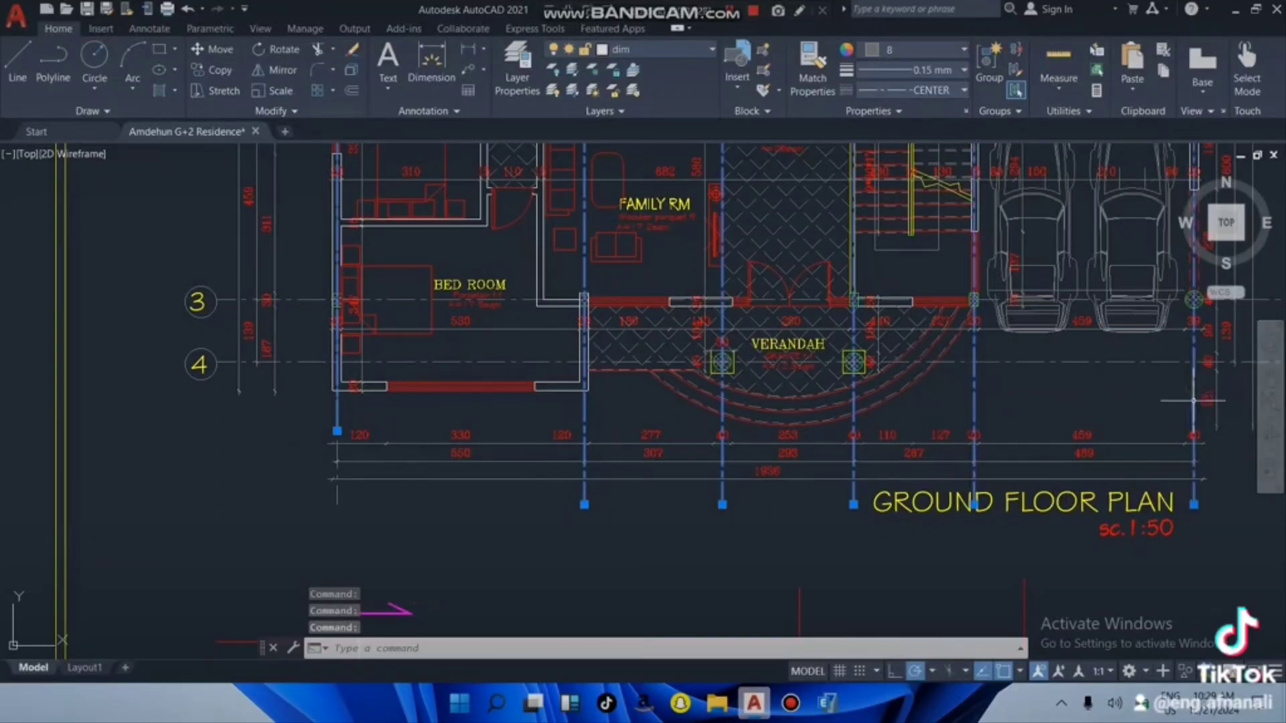
pyautogui.click(828, 703)
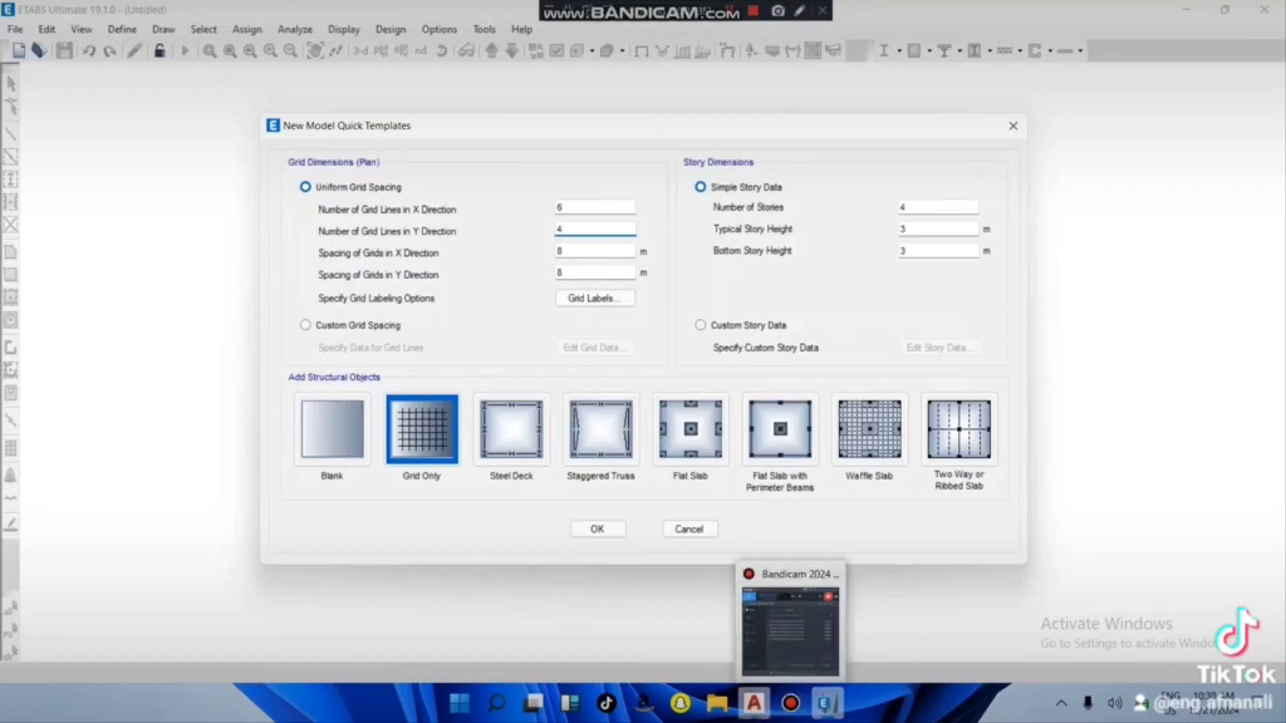
# Step: Switch to AutoCAD, examine the ground floor plan around axes 3 and 4, and deselect the vertical axes
pyautogui.click(753, 703)
pyautogui.scroll(2, 225, 418)
pyautogui.scroll(-5, 410, 462)
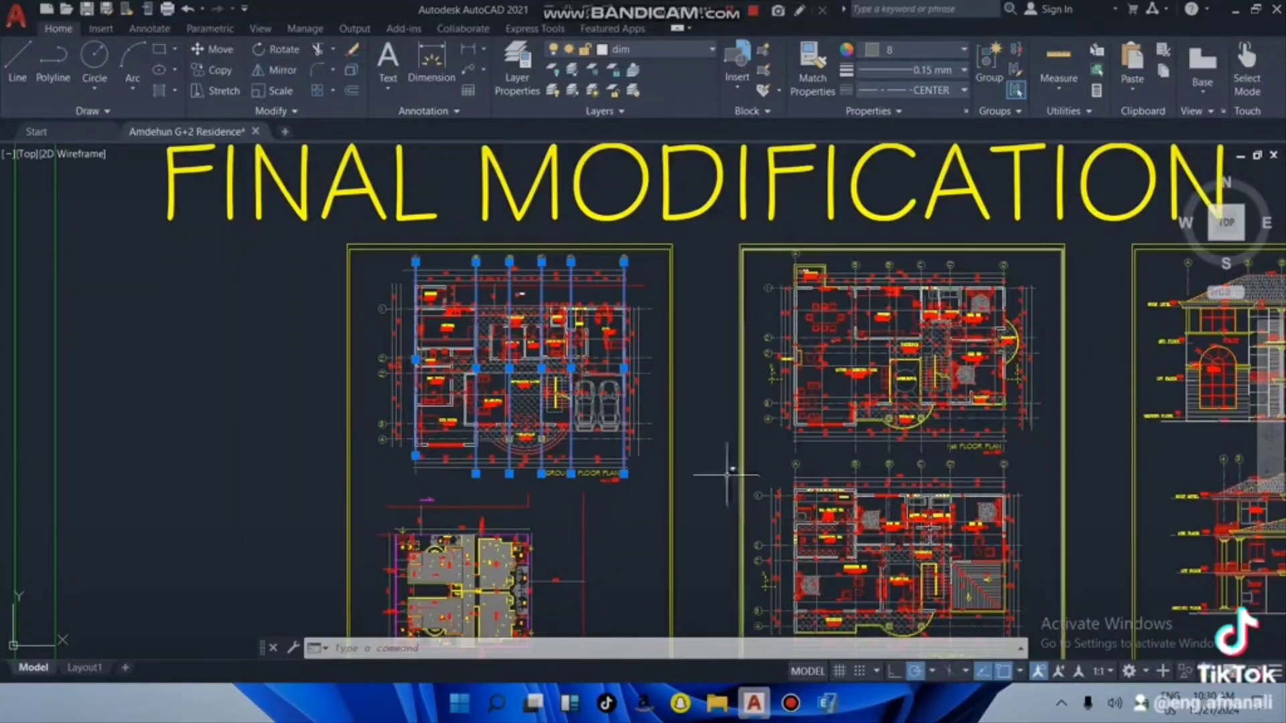
pyautogui.scroll(2, 362, 431)
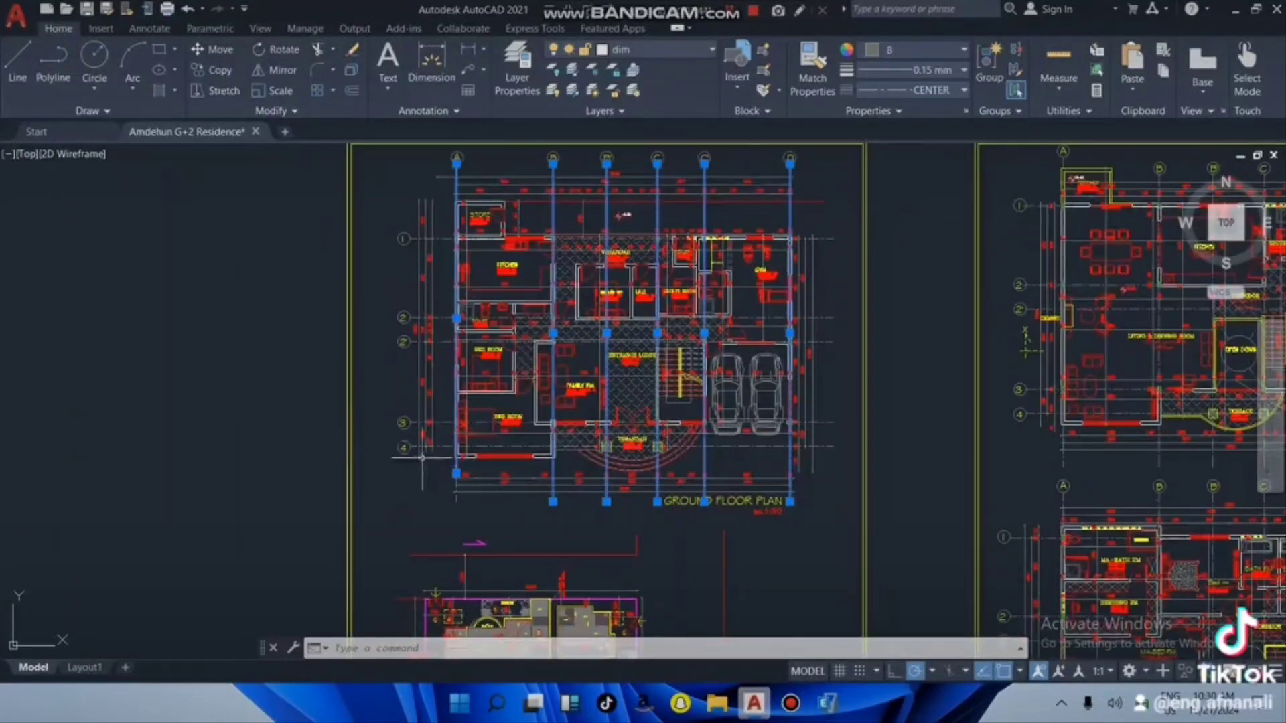
pyautogui.scroll(5, 402, 428)
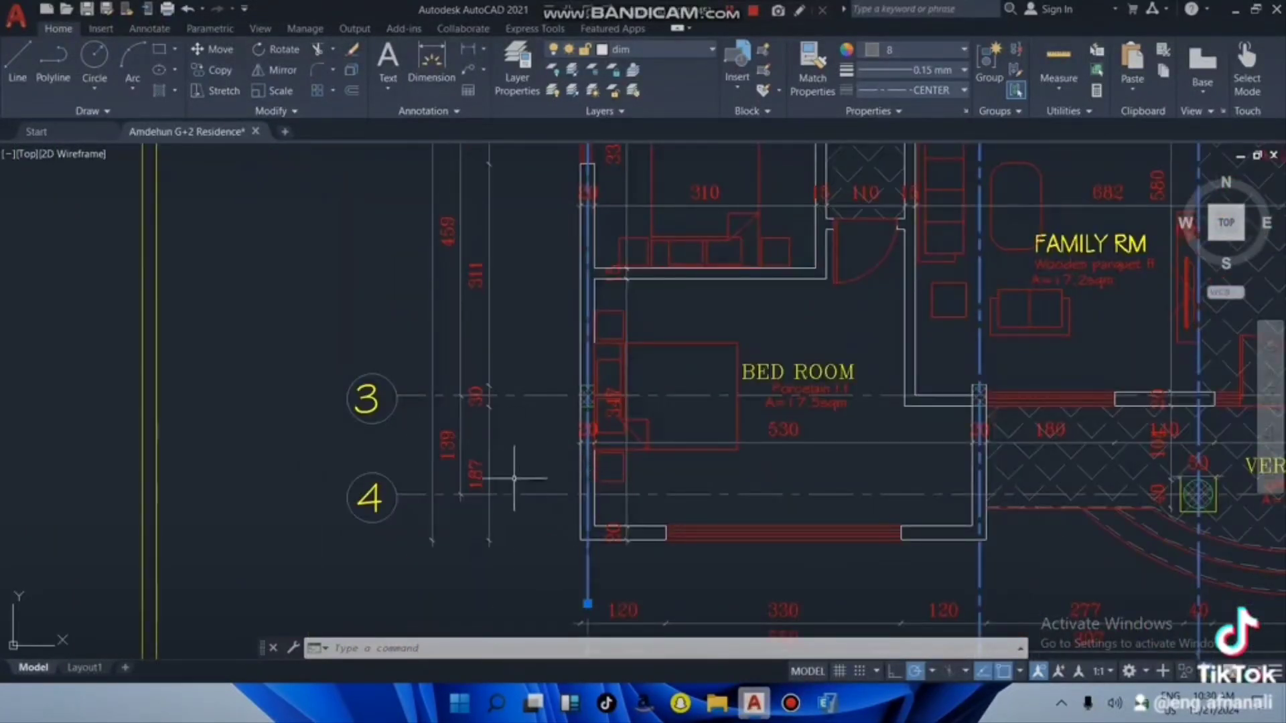
pyautogui.scroll(2, 526, 462)
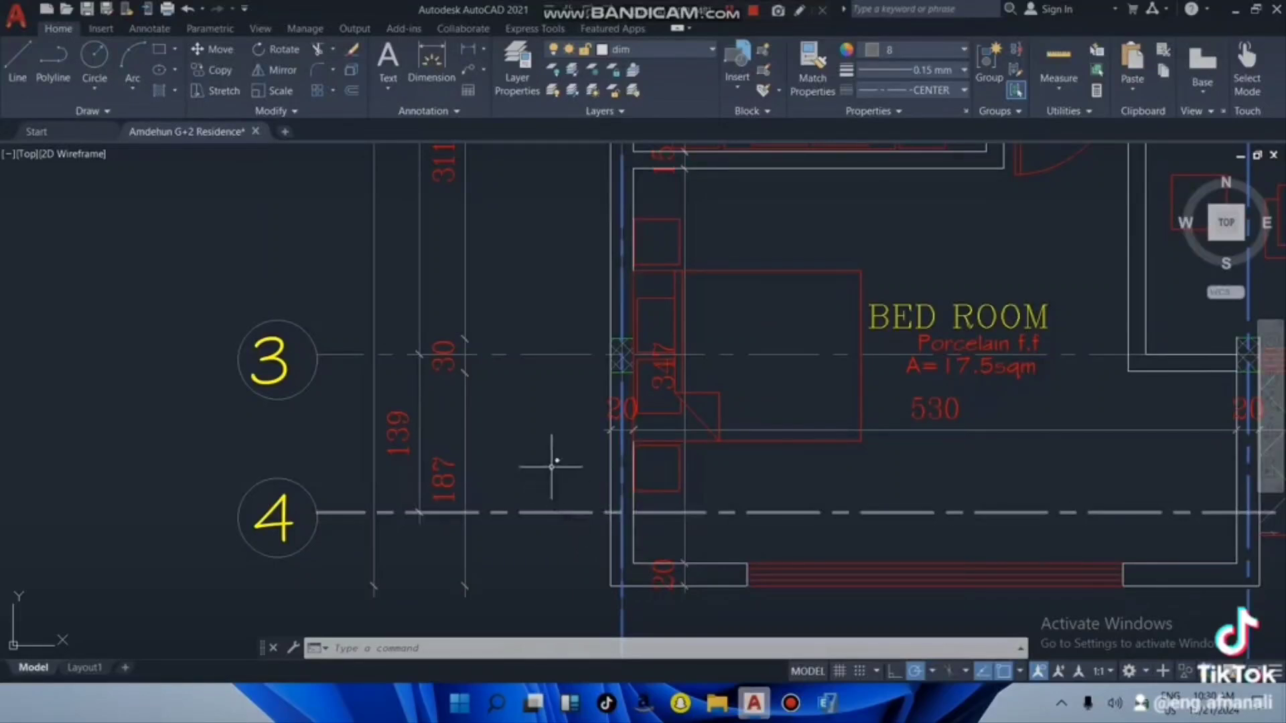
pyautogui.scroll(-2, 554, 468)
pyautogui.rightClick(627, 496)
pyautogui.click(667, 219)
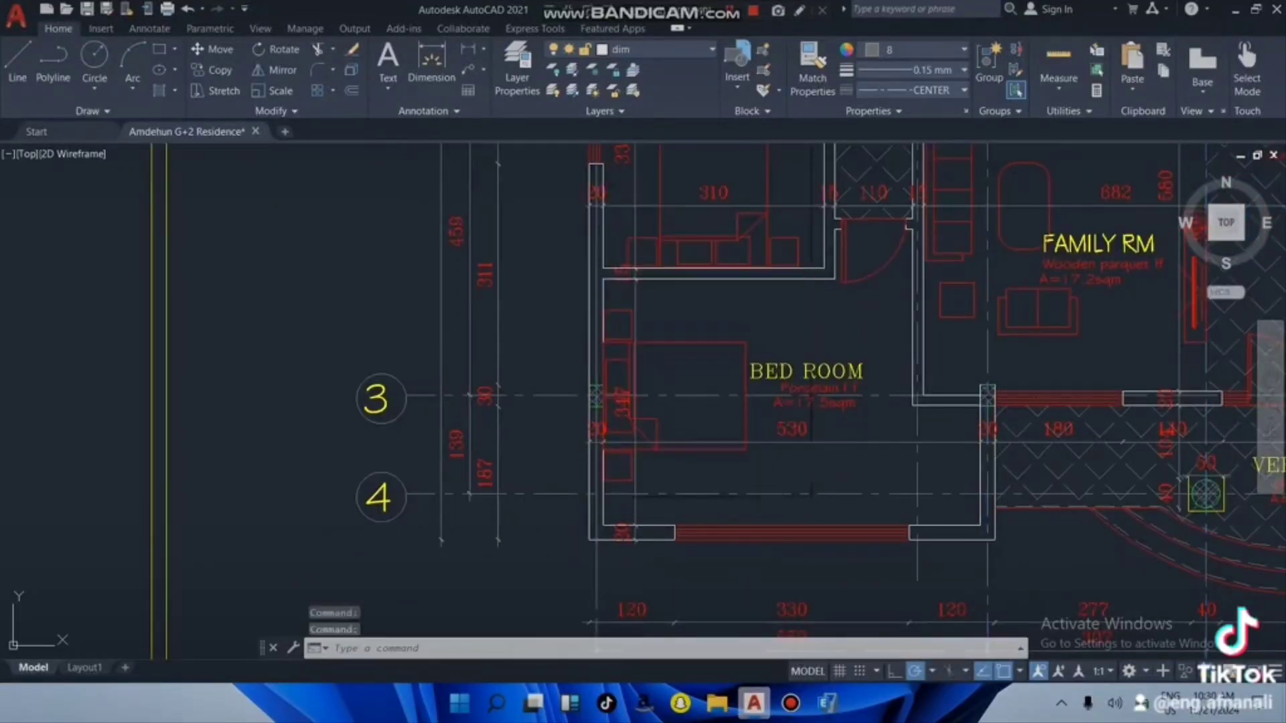
pyautogui.rightClick(463, 435)
pyautogui.click(391, 456)
pyautogui.rightClick(306, 468)
pyautogui.press('Escape')
pyautogui.rightClick(601, 277)
pyautogui.press('Escape')
pyautogui.rightClick(569, 450)
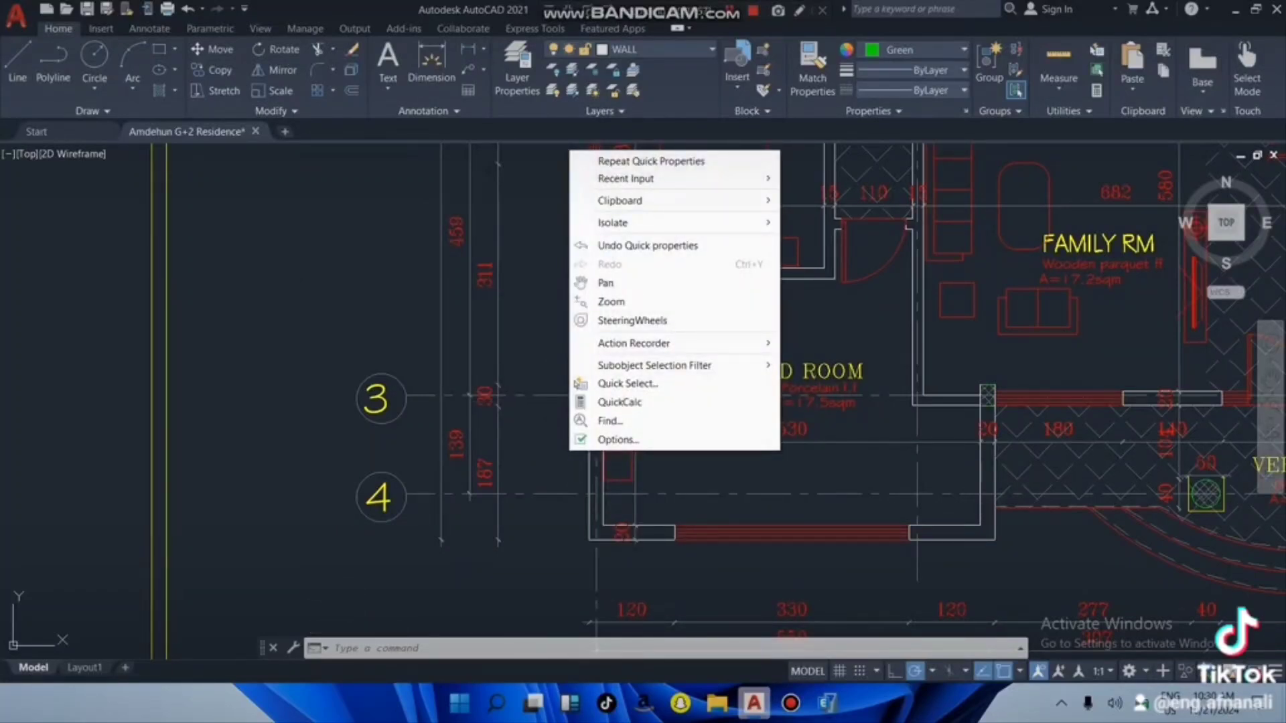
pyautogui.press('Escape')
# Step: Select horizontal axes 4, 3, 2', 2 and 1 on the ground floor plan to count the Y-direction grid lines
pyautogui.click(533, 494)
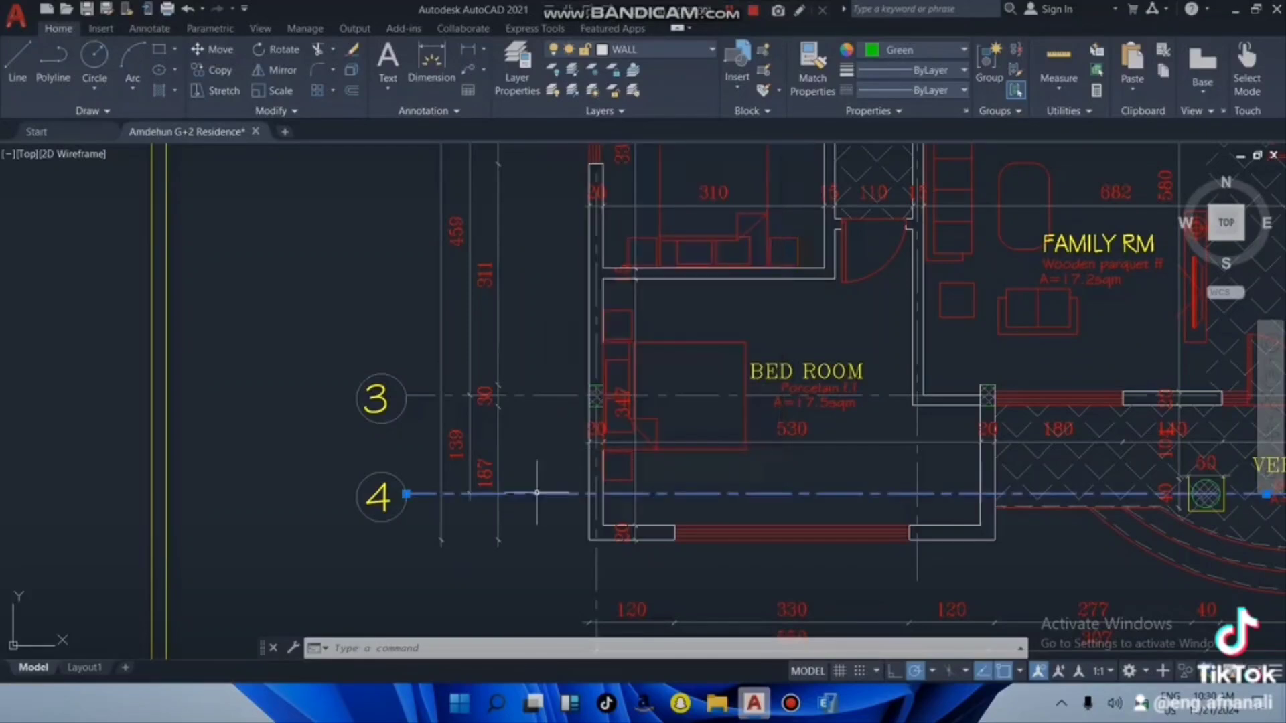
pyautogui.click(534, 399)
pyautogui.click(537, 395)
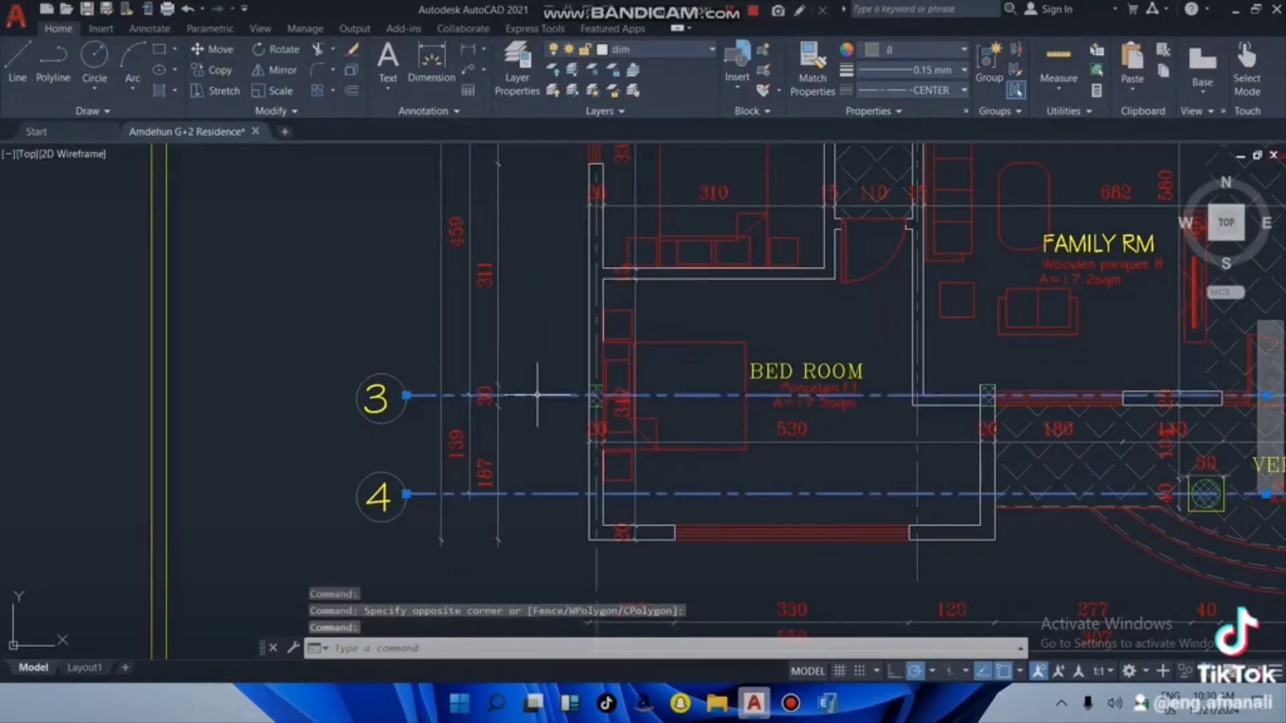
pyautogui.scroll(-3, 537, 393)
pyautogui.scroll(2, 555, 335)
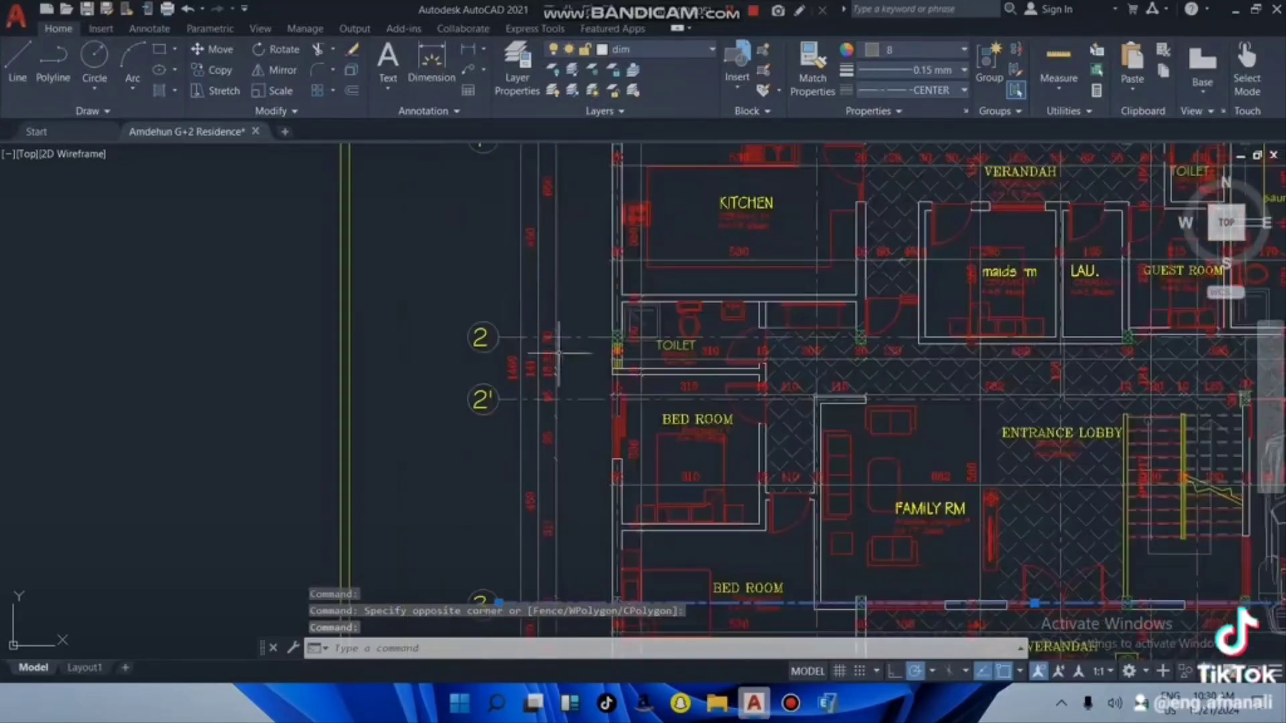
pyautogui.click(574, 400)
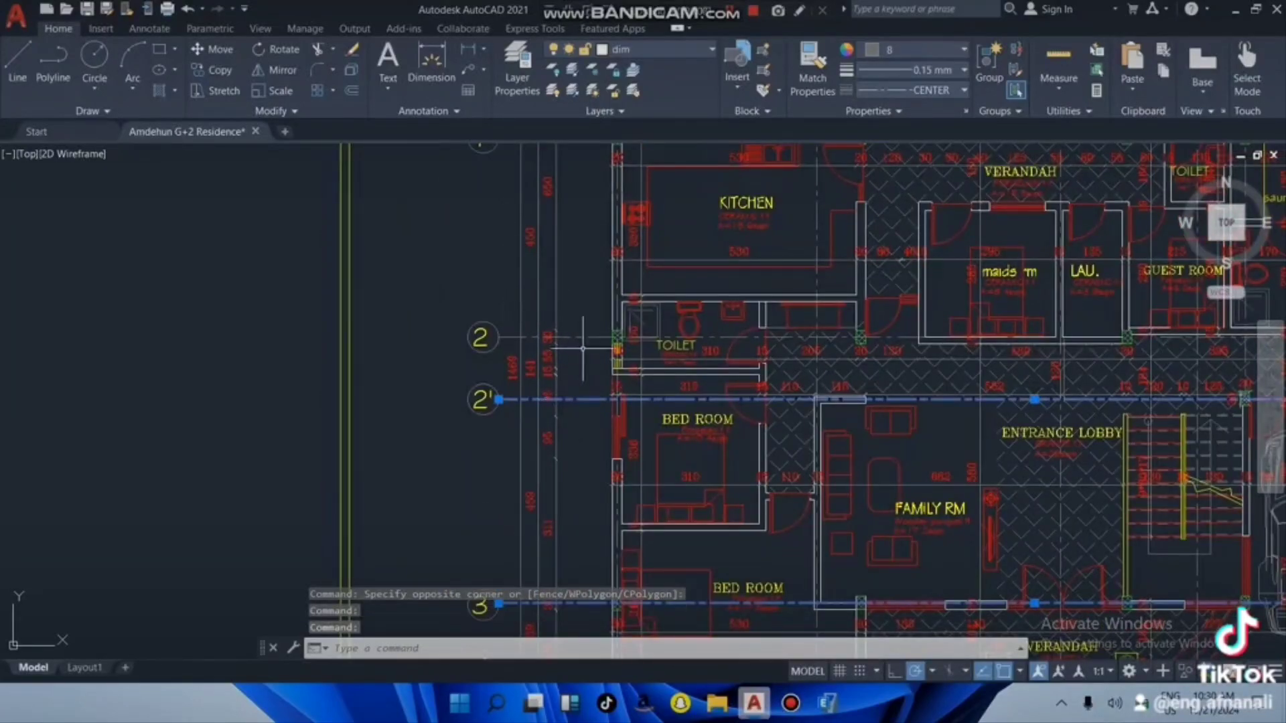
pyautogui.click(579, 337)
pyautogui.scroll(-4, 580, 337)
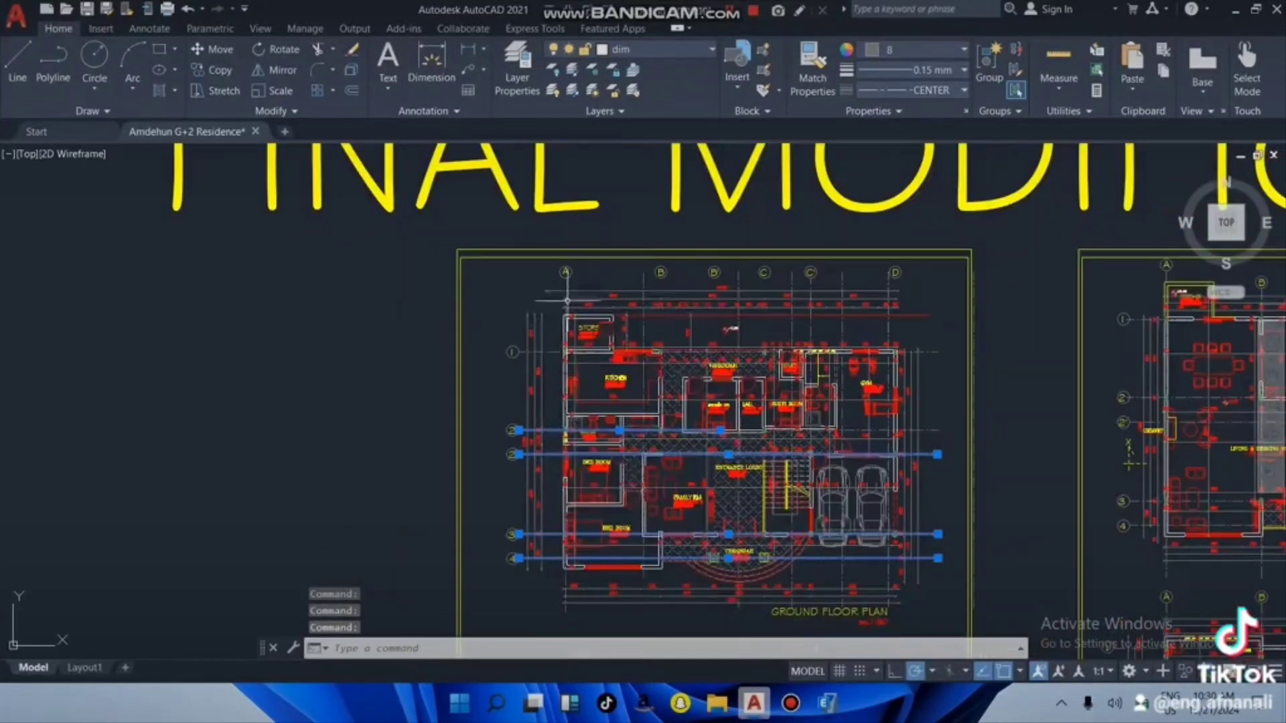
pyautogui.click(545, 348)
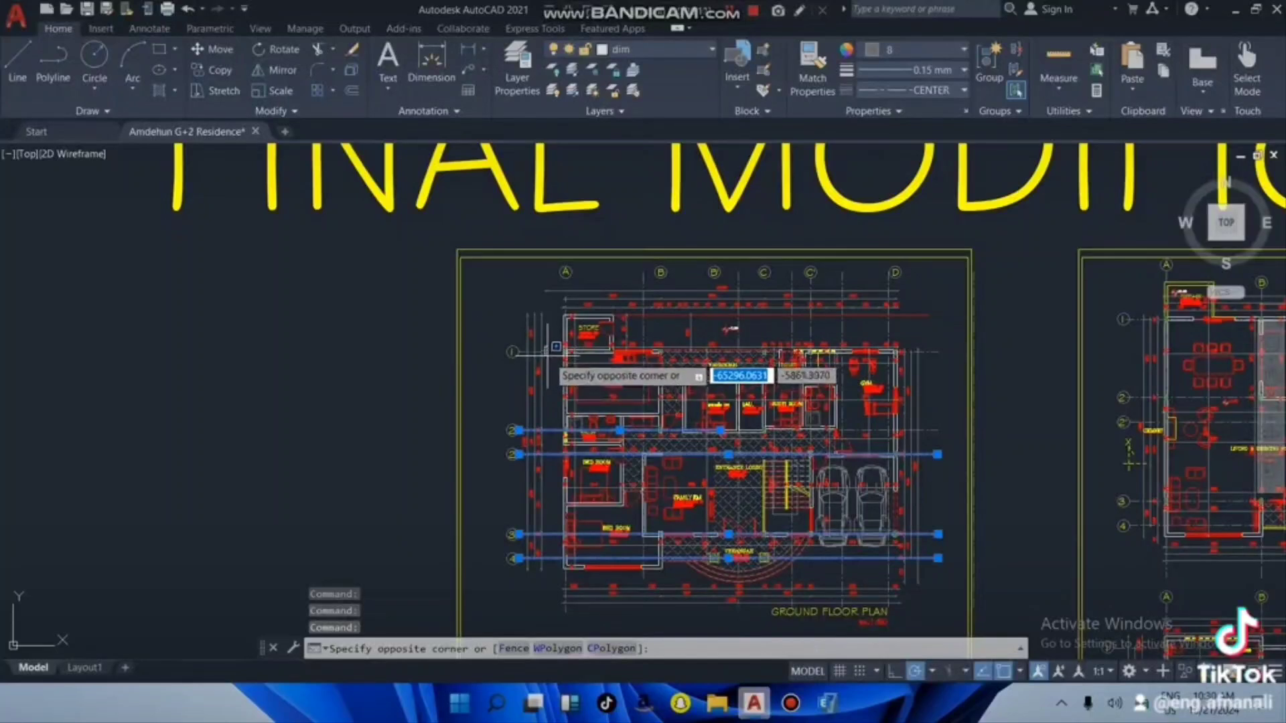
pyautogui.click(548, 357)
pyautogui.click(548, 352)
# Step: Examine the store's outer wall beyond axis 1 and compare it with the first floor plan for an additional Y-direction grid line
pyautogui.scroll(4, 547, 309)
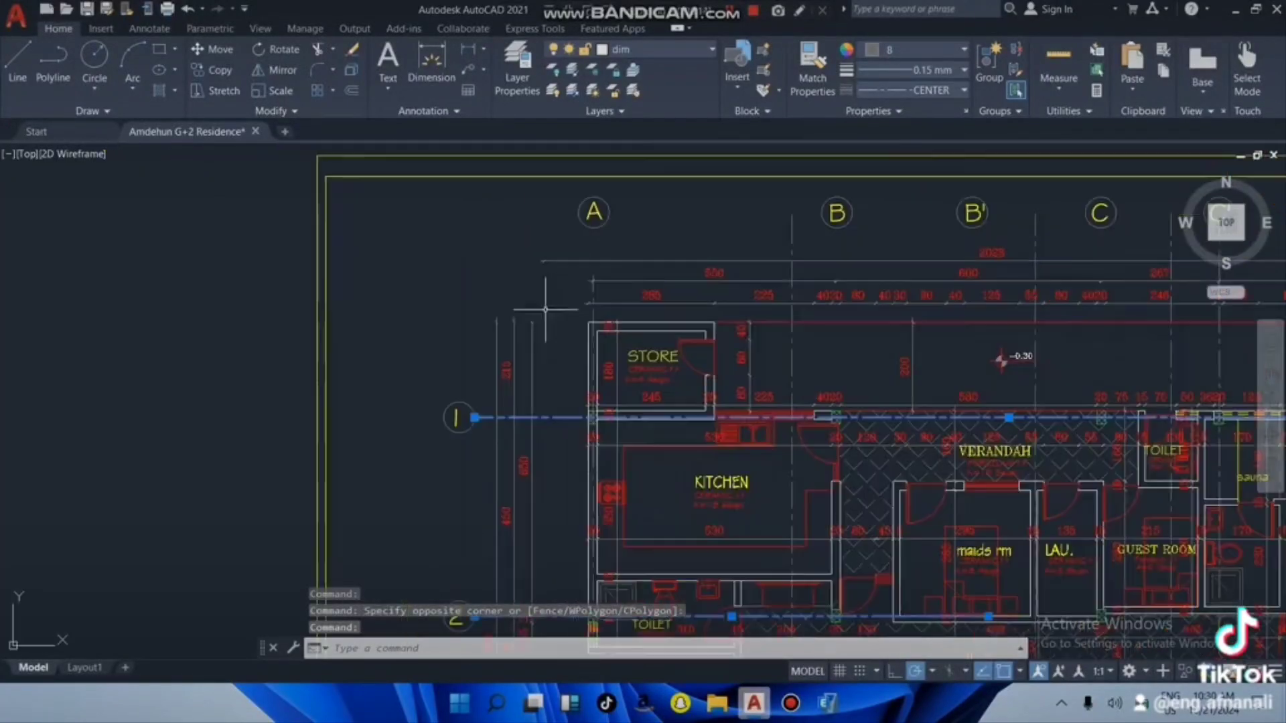
pyautogui.scroll(3, 589, 319)
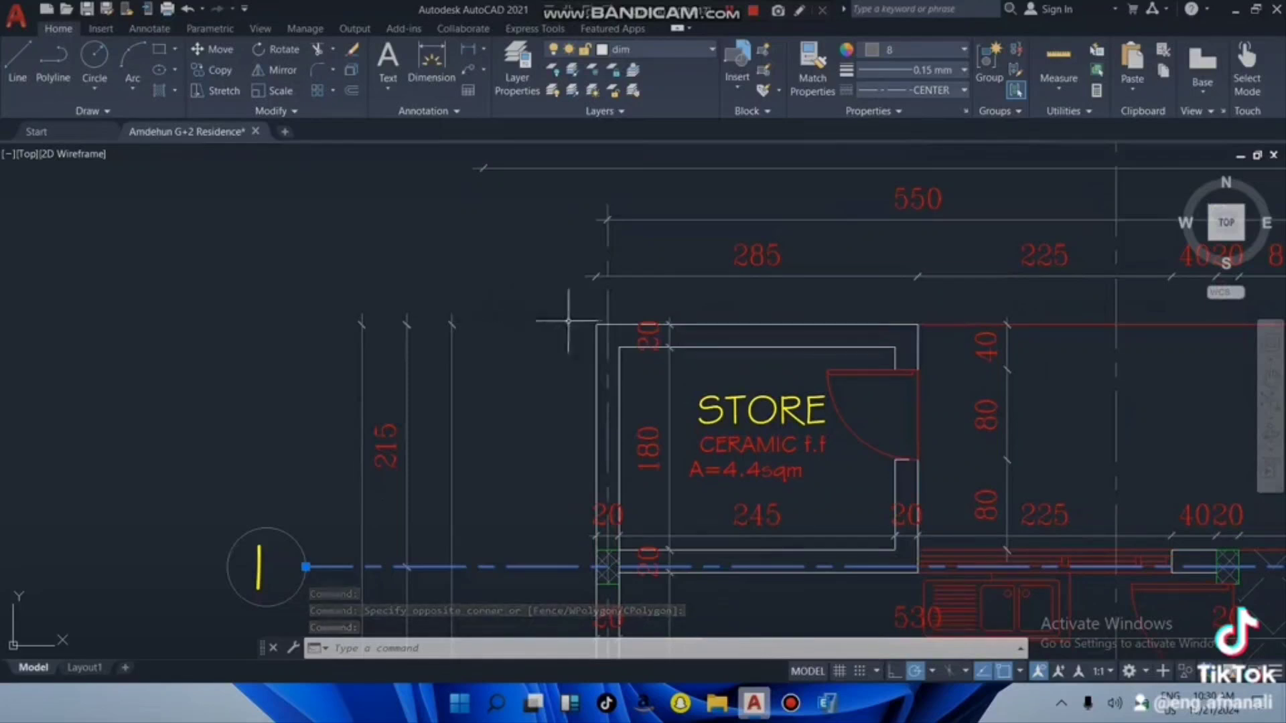
pyautogui.scroll(-10, 590, 315)
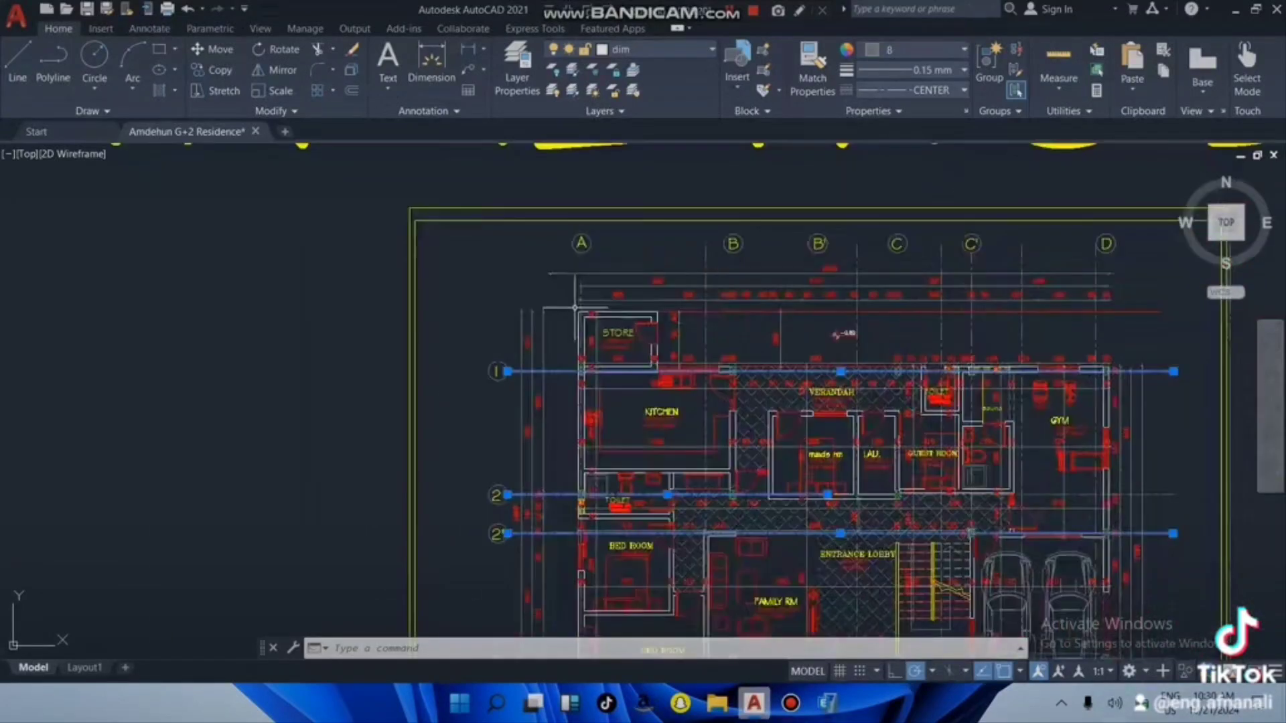
pyautogui.scroll(2, 568, 405)
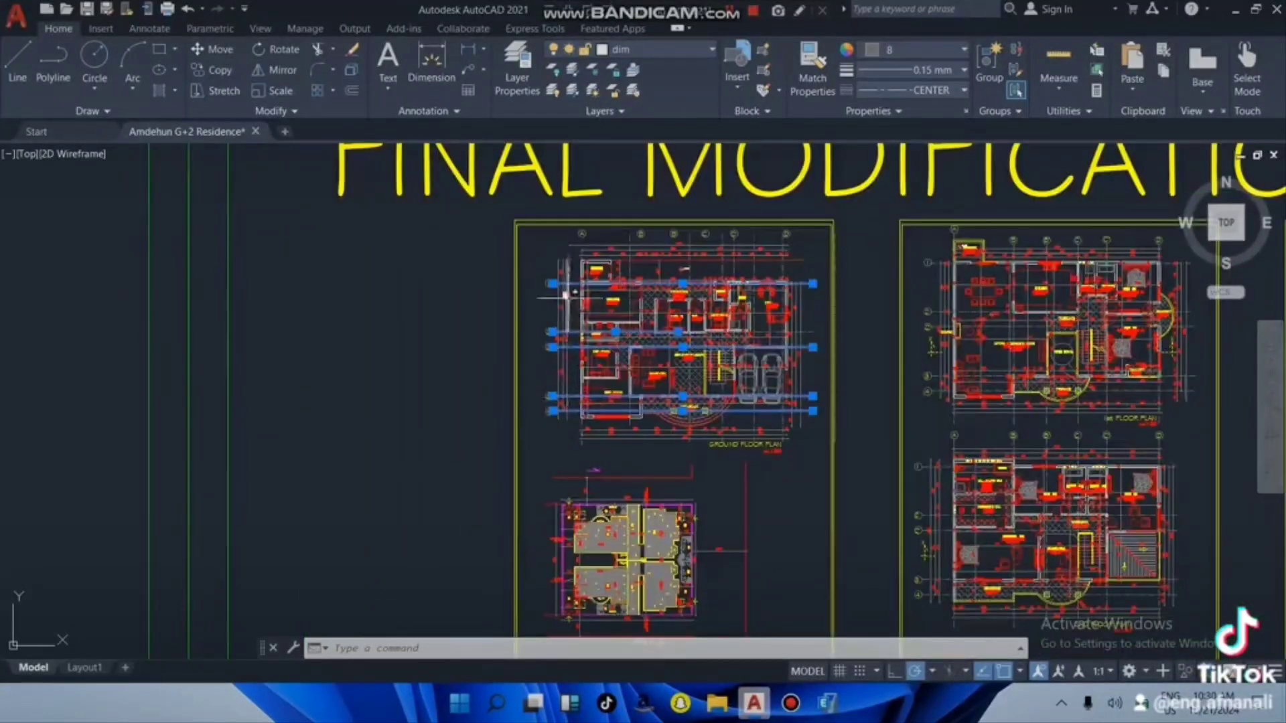
pyautogui.scroll(4, 577, 250)
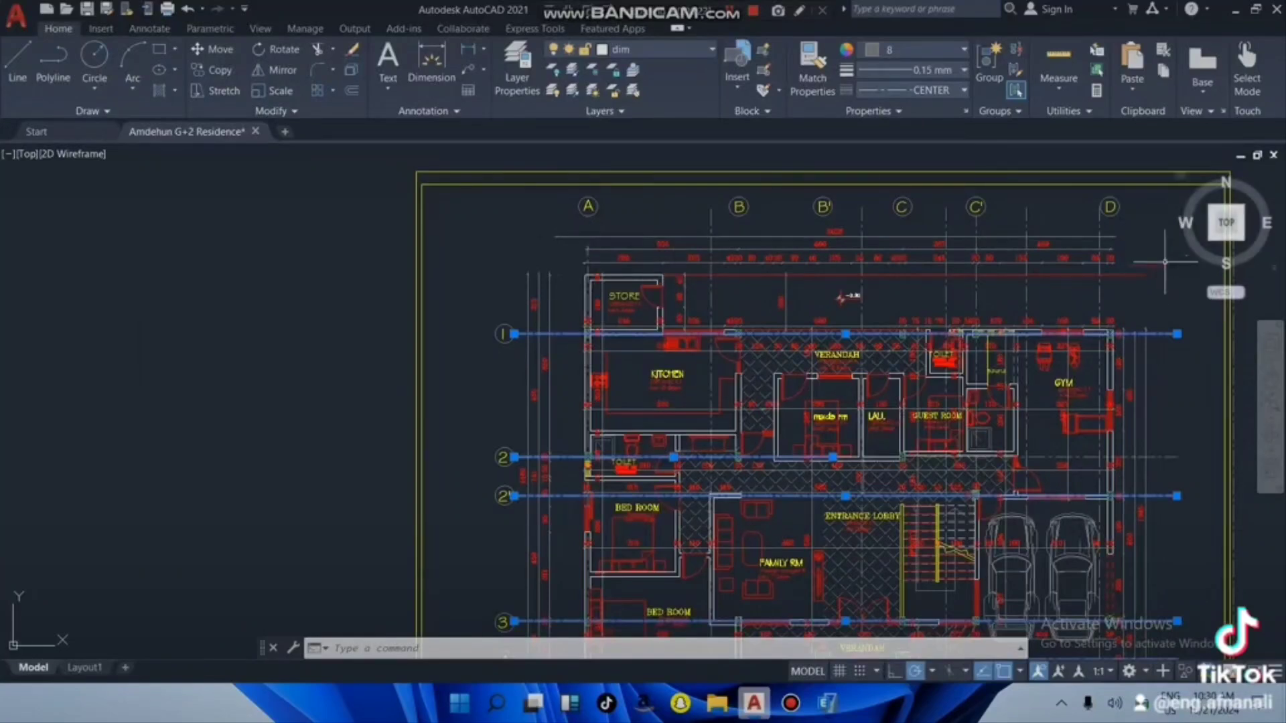
pyautogui.click(1101, 213)
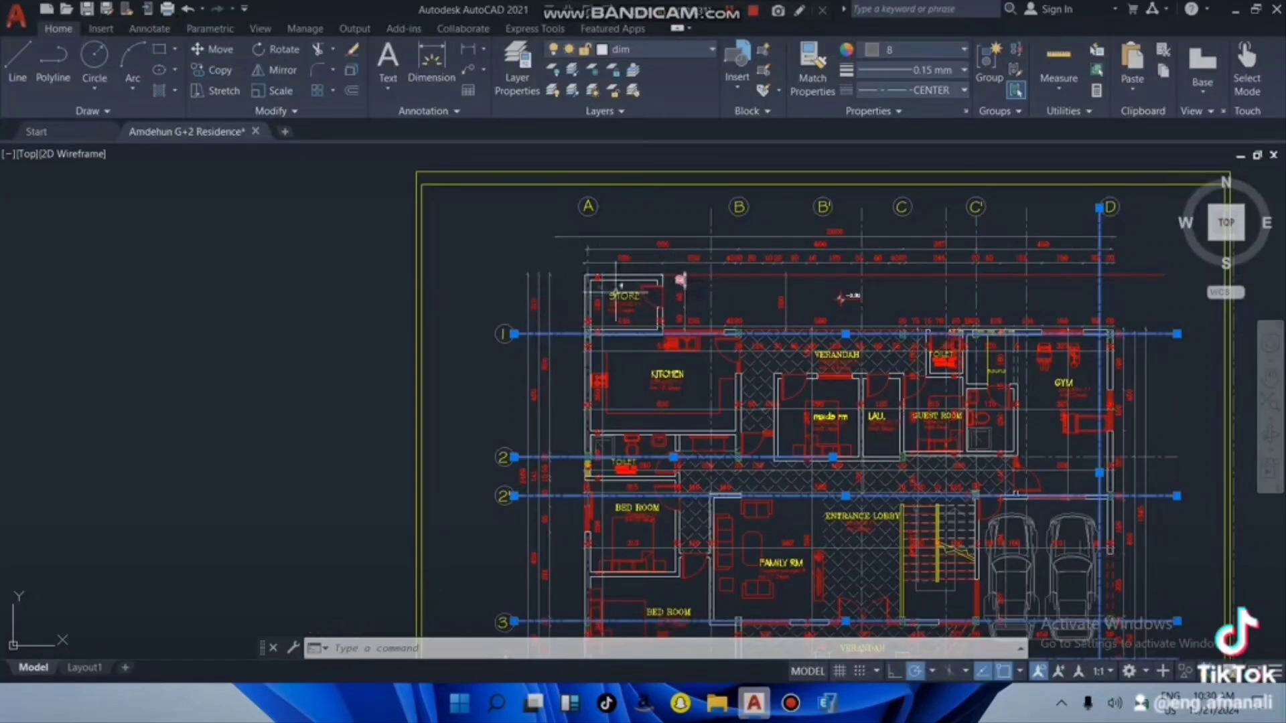
pyautogui.scroll(-5, 543, 321)
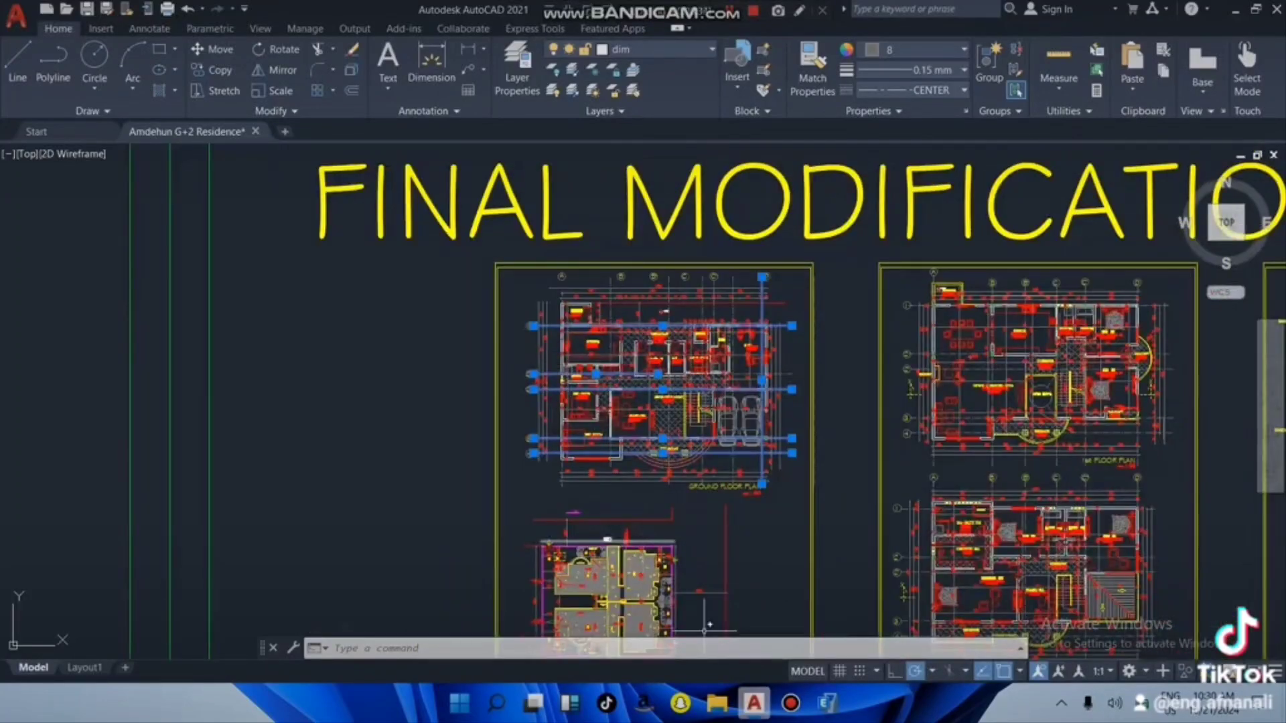
pyautogui.scroll(4, 1002, 289)
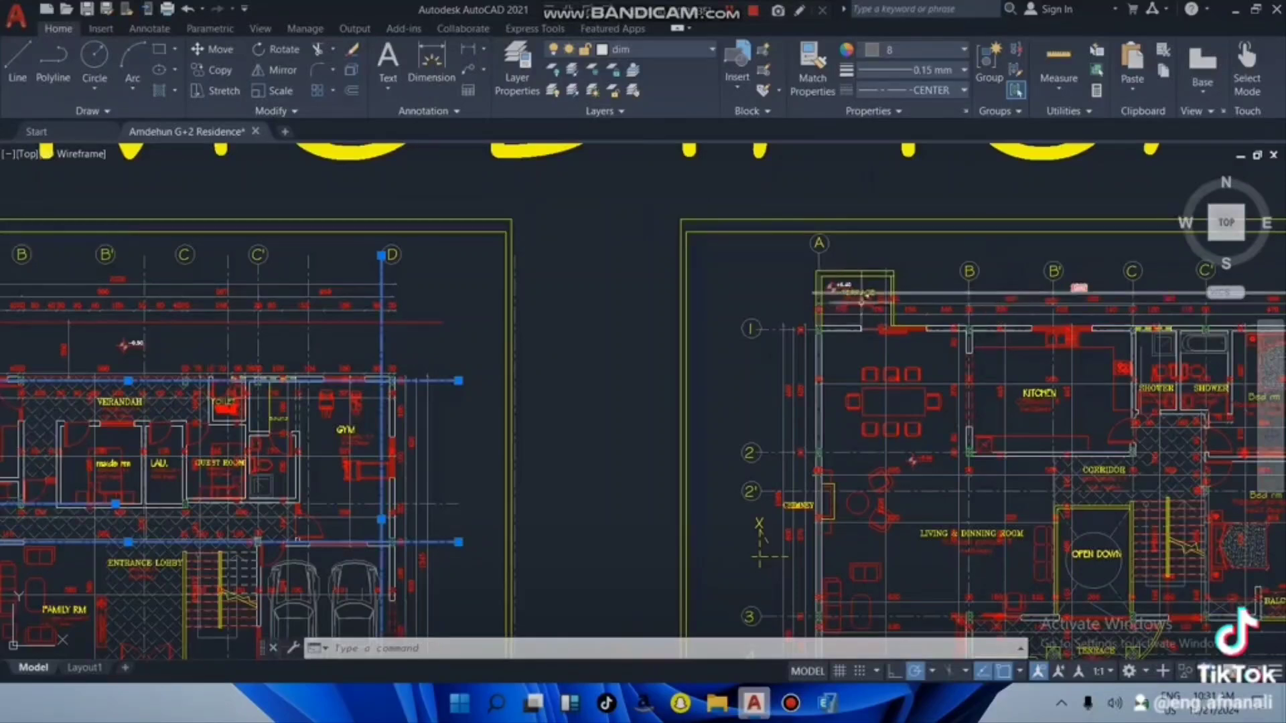
pyautogui.click(773, 329)
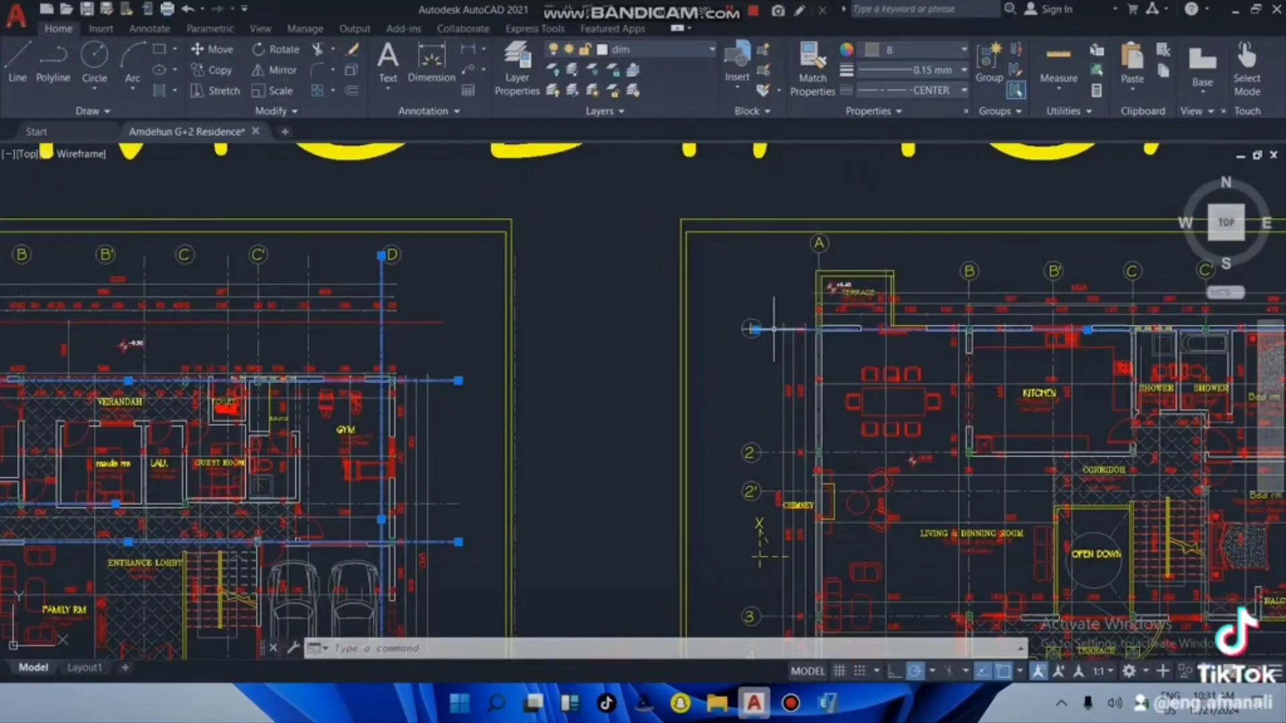
pyautogui.scroll(-4, 771, 329)
pyautogui.scroll(5, 775, 338)
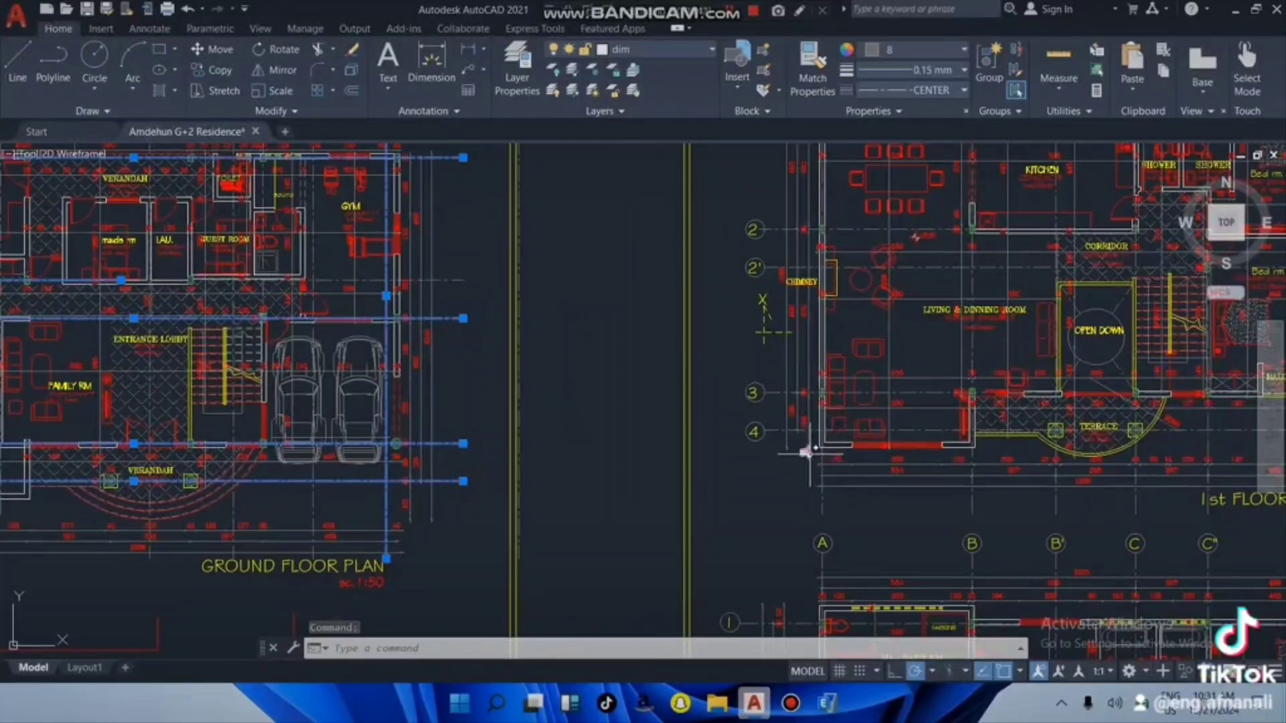
# Step: Return to ETABS and set the number of grid lines in the Y direction to 6
pyautogui.scroll(-5, 803, 445)
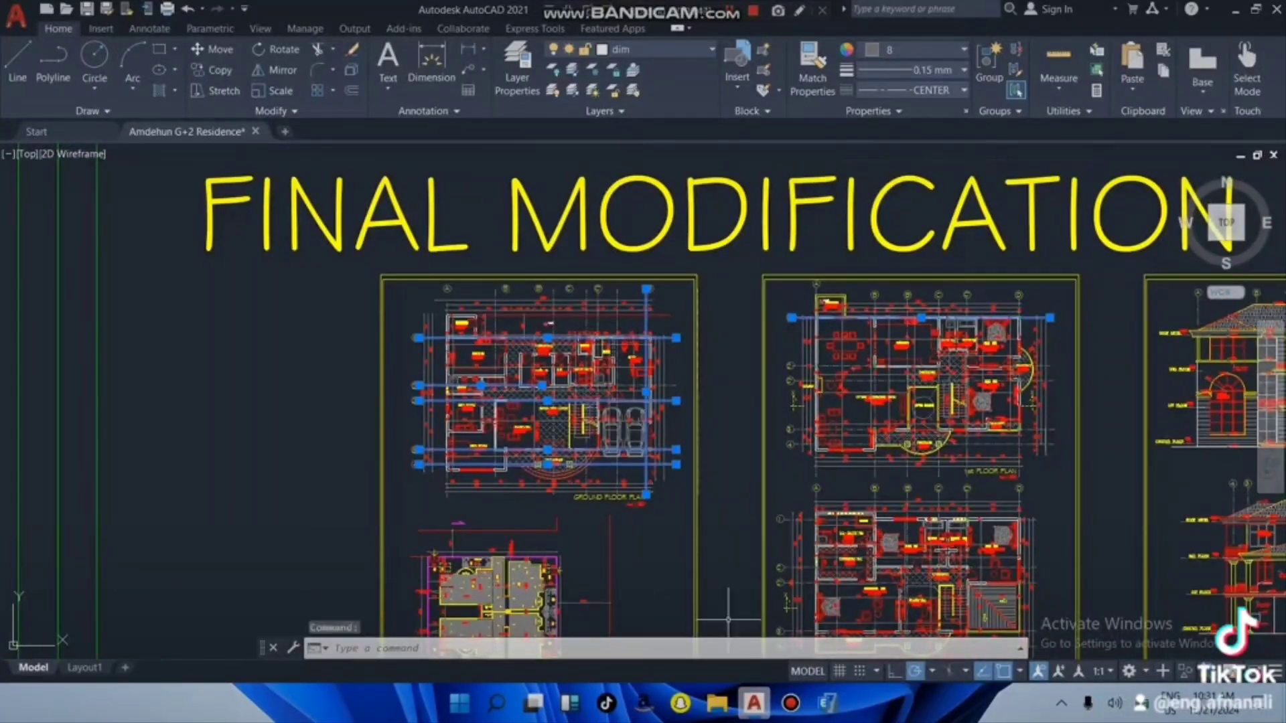
pyautogui.moveTo(791, 704)
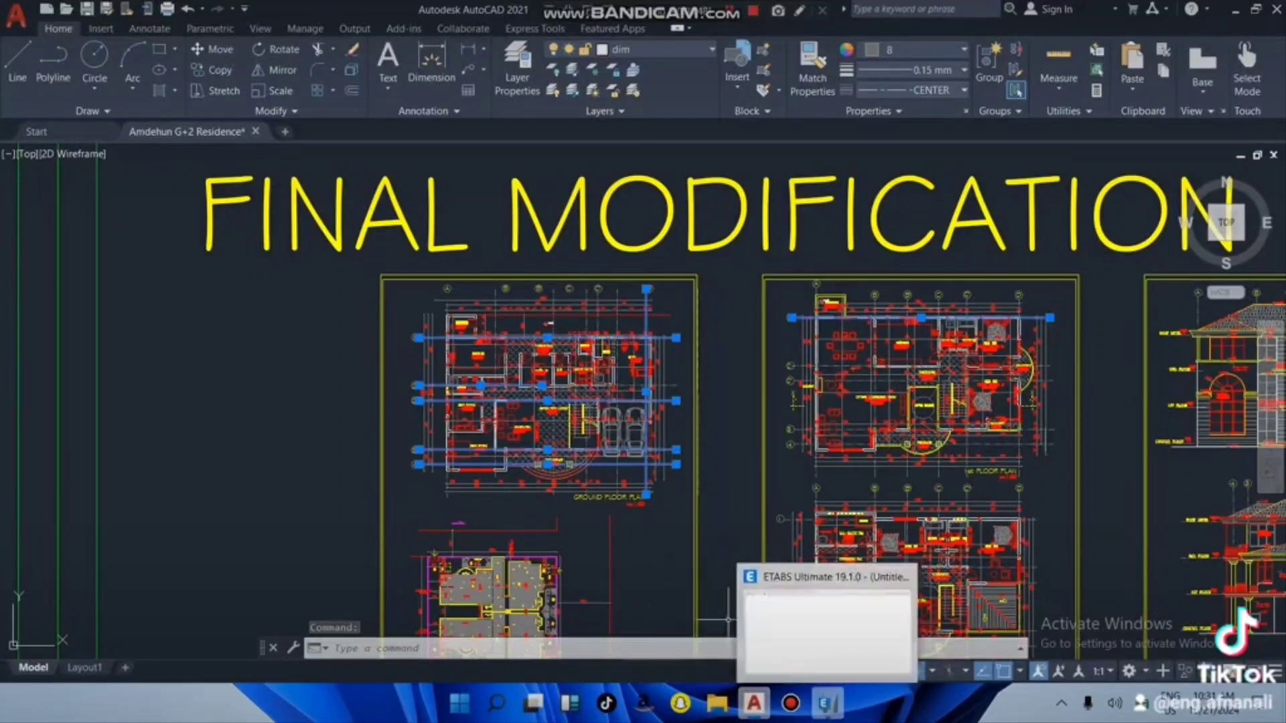
pyautogui.click(827, 703)
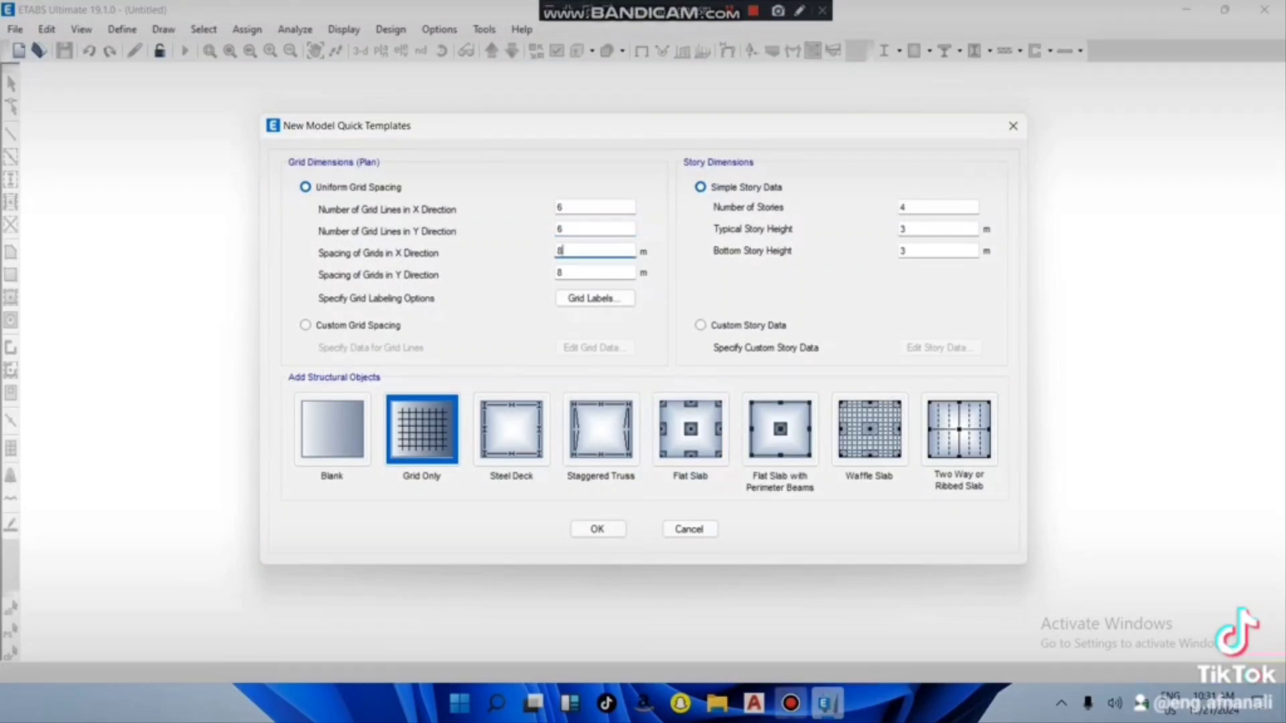
# Step: Switch to AutoCAD and select the dimension between axes A and B below the first floor plan
pyautogui.moveTo(754, 703)
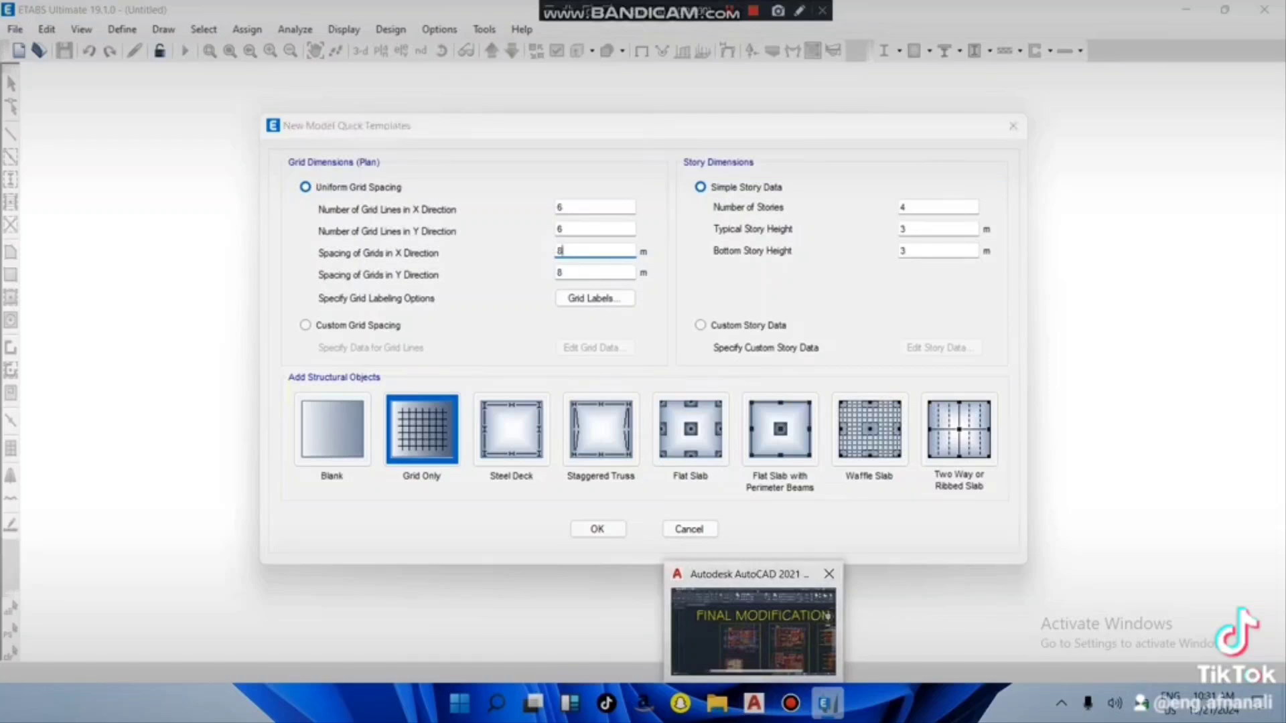
pyautogui.click(752, 633)
pyautogui.scroll(5, 447, 499)
pyautogui.scroll(2, 472, 439)
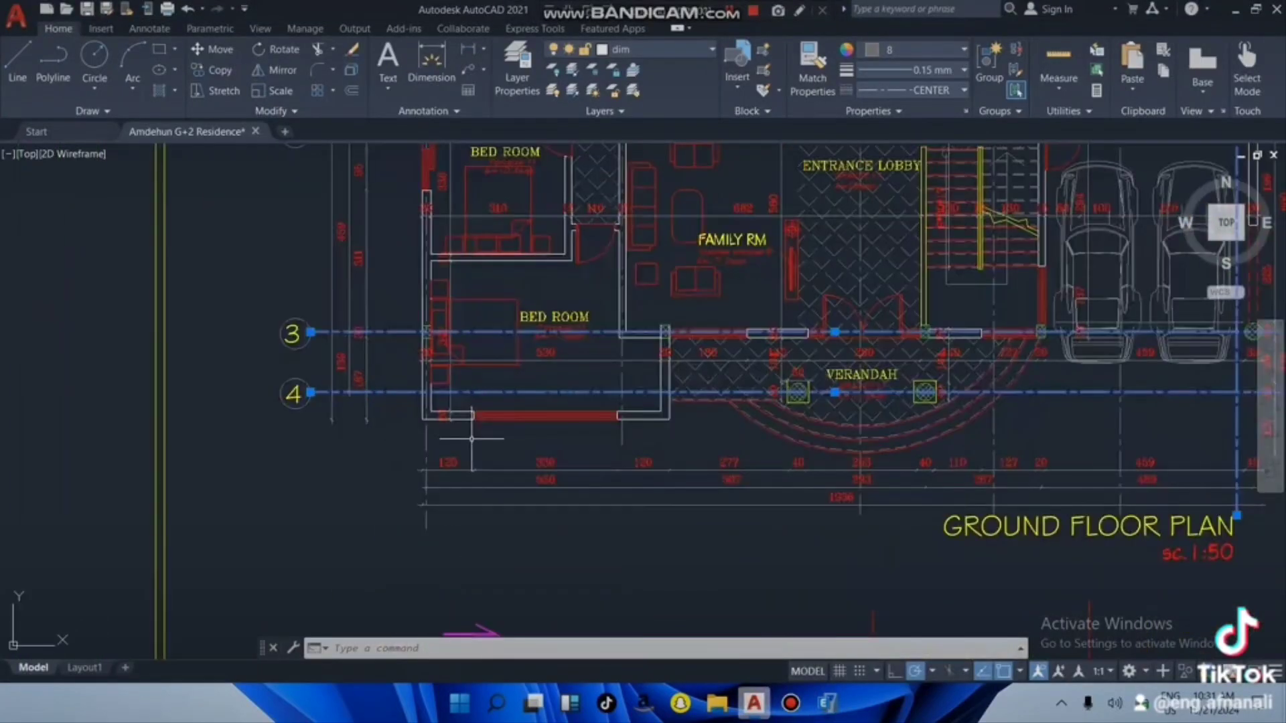
pyautogui.scroll(-6, 401, 442)
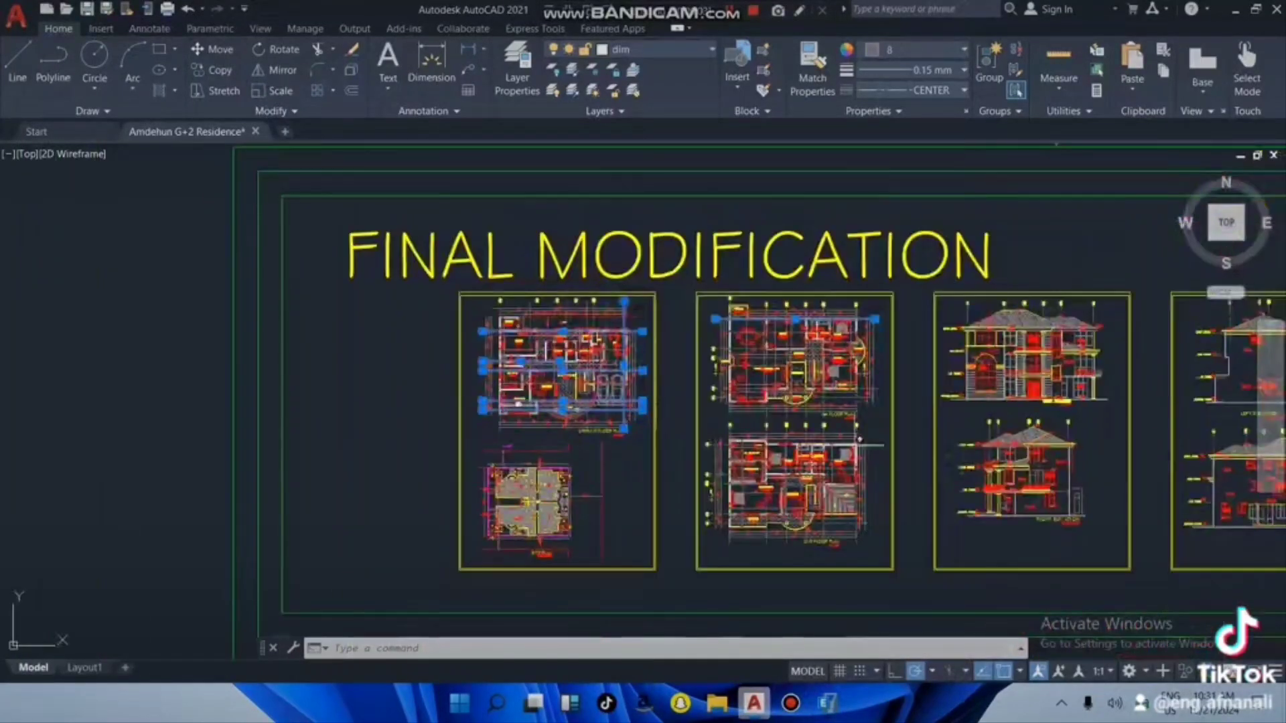
pyautogui.scroll(4, 754, 393)
pyautogui.scroll(3, 589, 366)
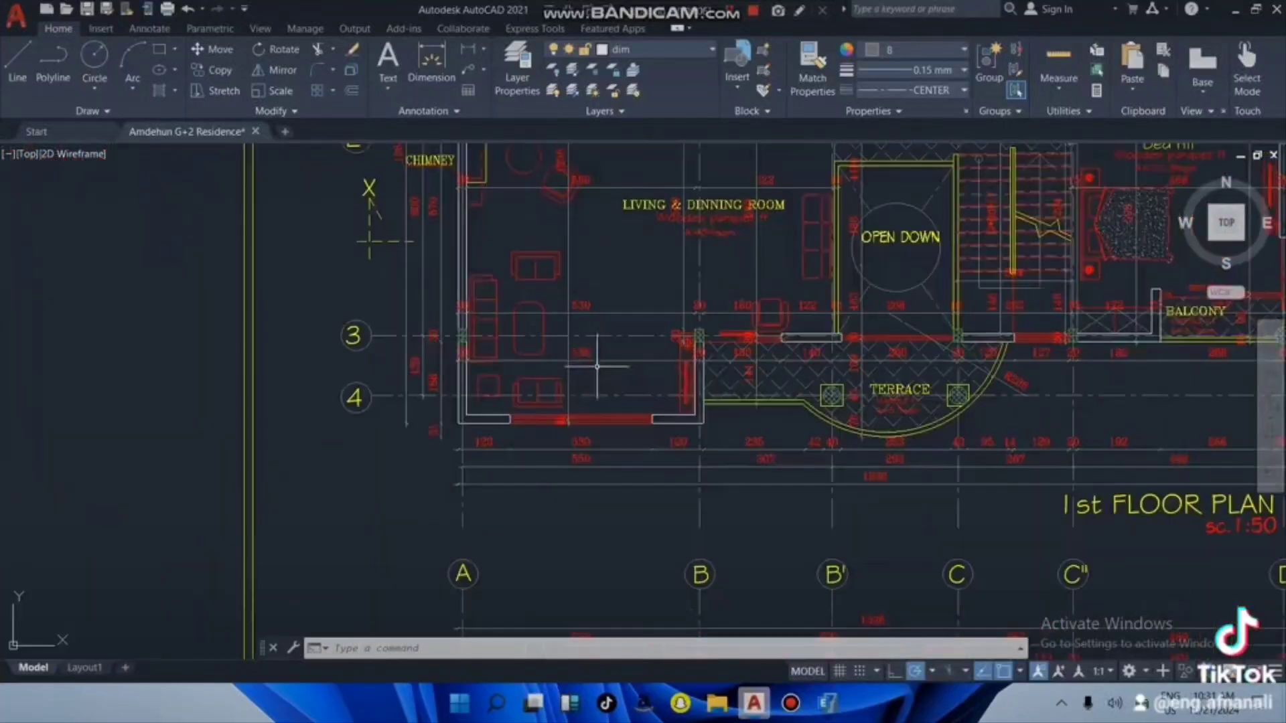
pyautogui.scroll(2, 540, 434)
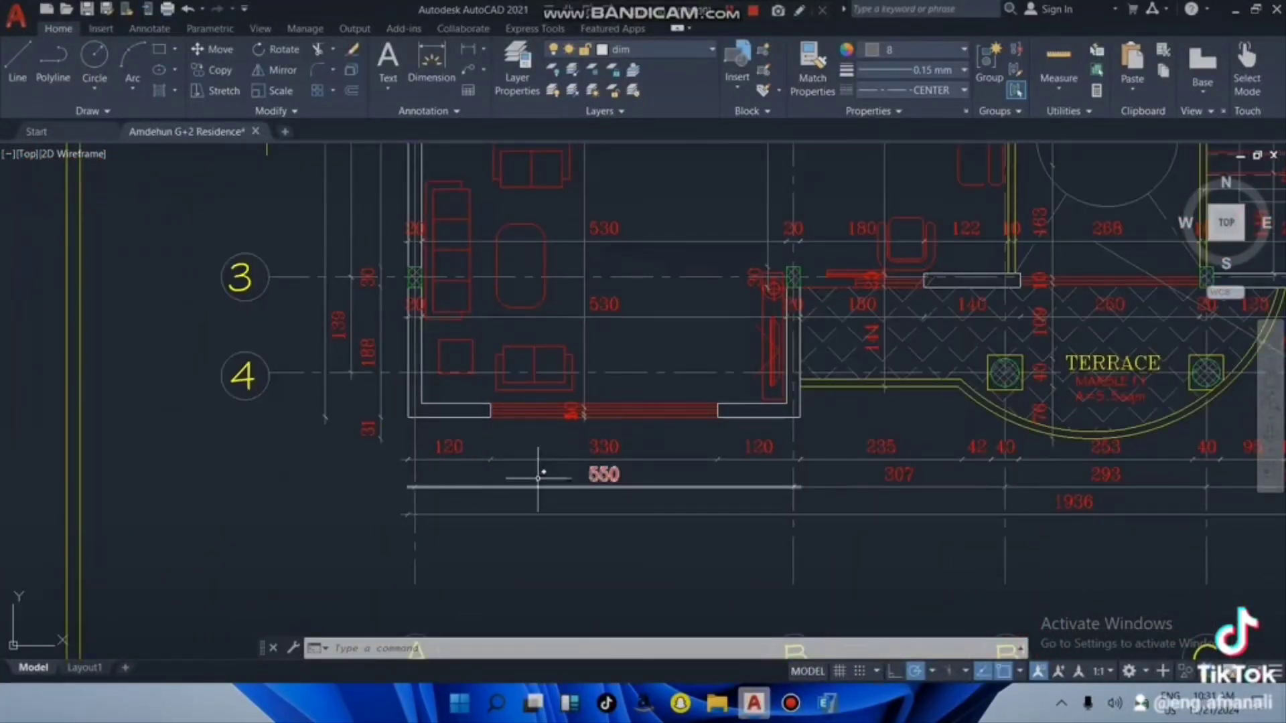
pyautogui.click(669, 486)
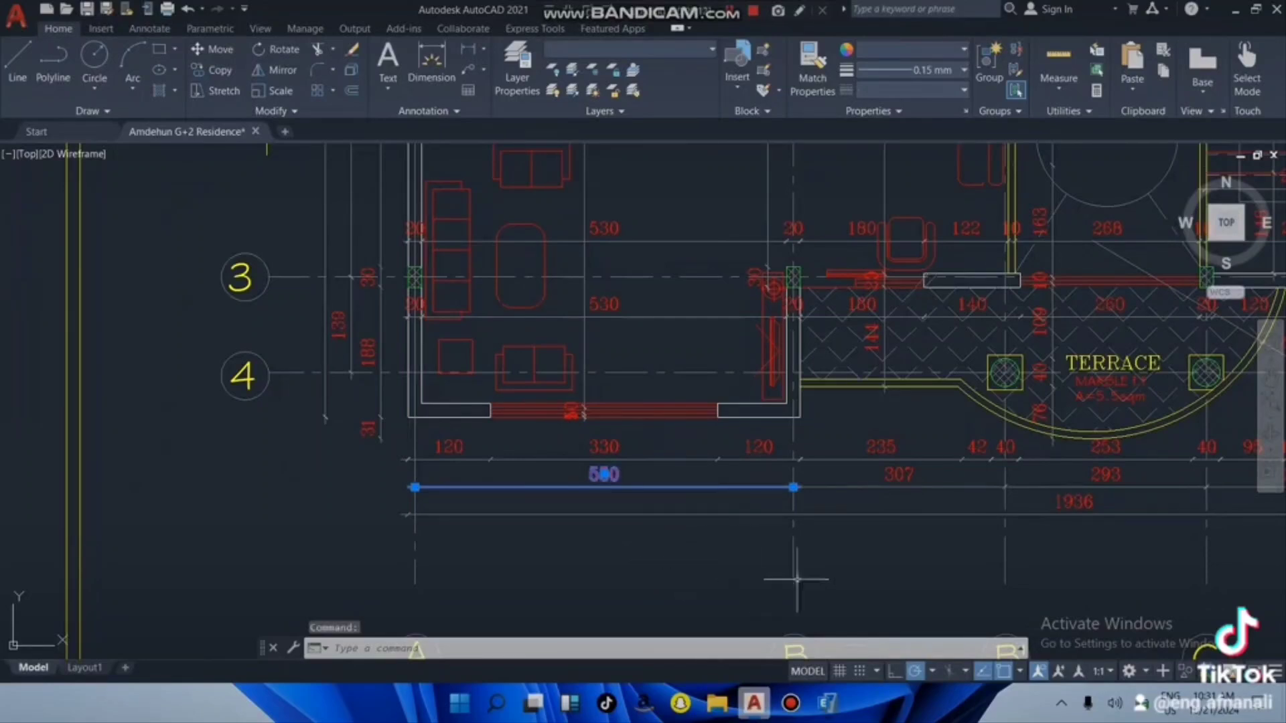
# Step: Return to ETABS and set the spacing of grids in the X direction to 5.5 m
pyautogui.moveTo(790, 702)
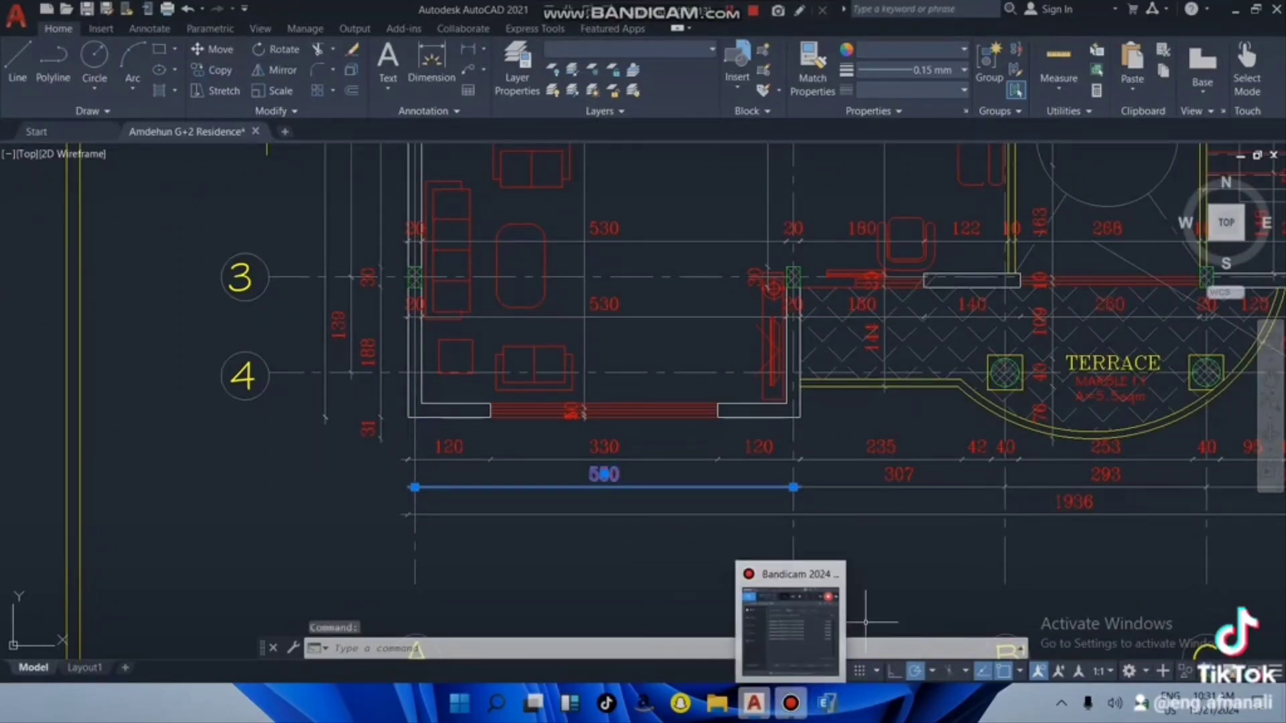
pyautogui.click(827, 702)
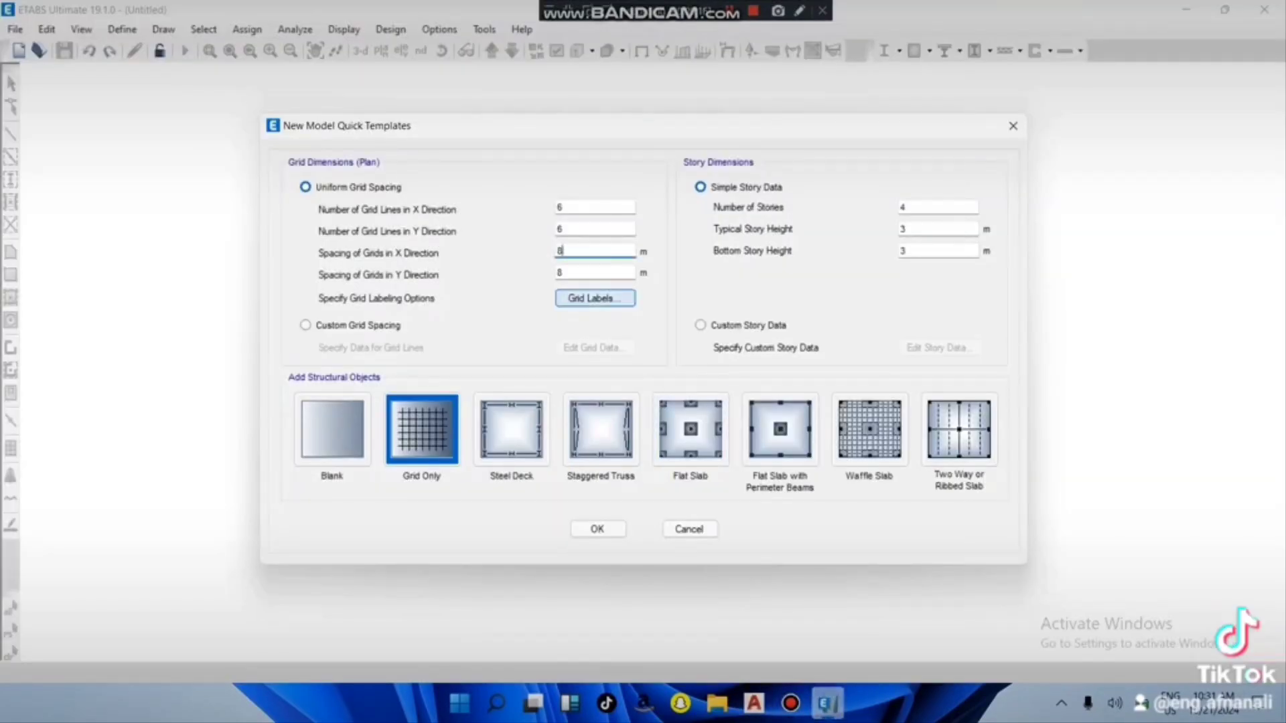
pyautogui.write('5.5')
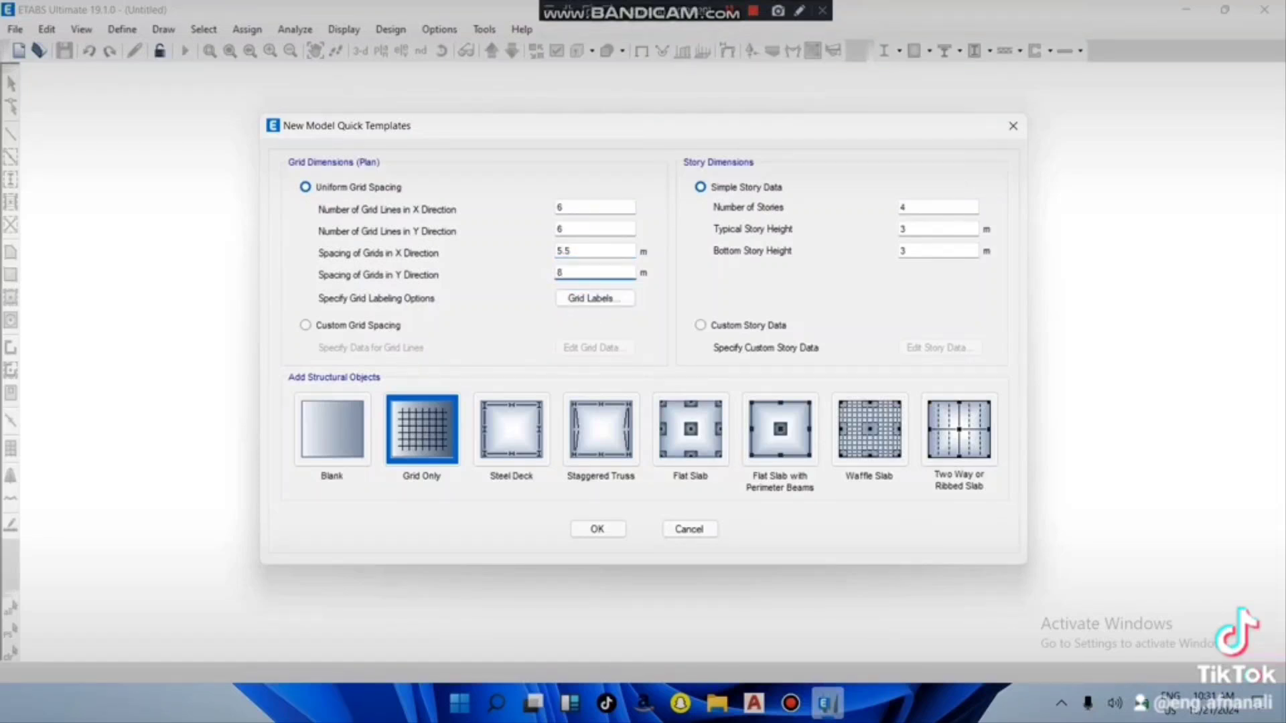
# Step: Check the distance between axes 3 and 4 in AutoCAD, and set the ETABS Y-direction grid spacing to 1.39 m
pyautogui.click(753, 702)
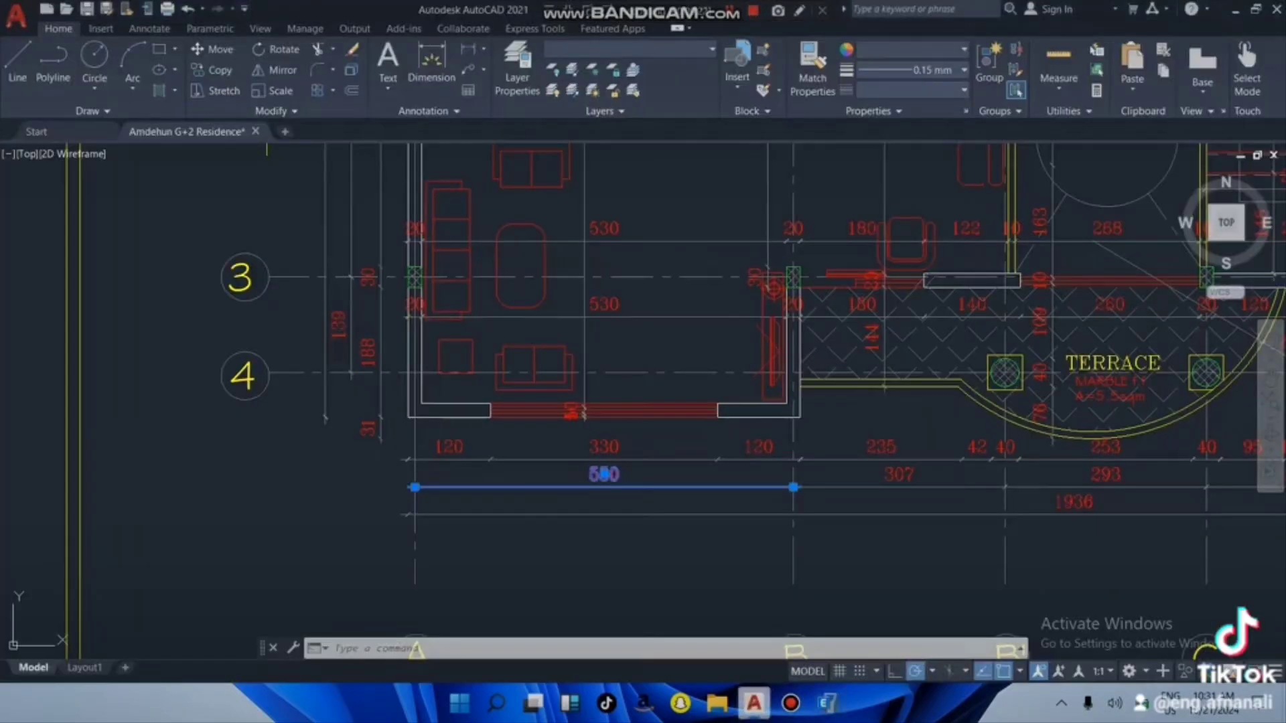
pyautogui.scroll(2, 298, 291)
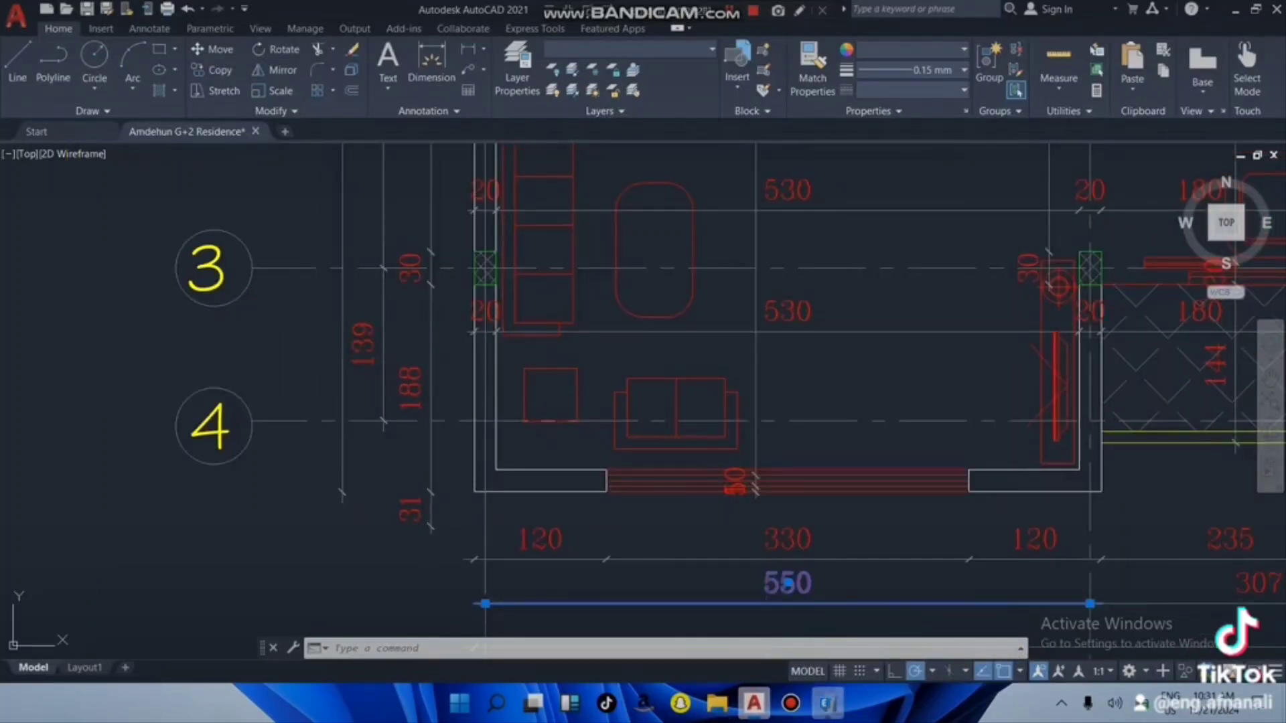
pyautogui.click(827, 703)
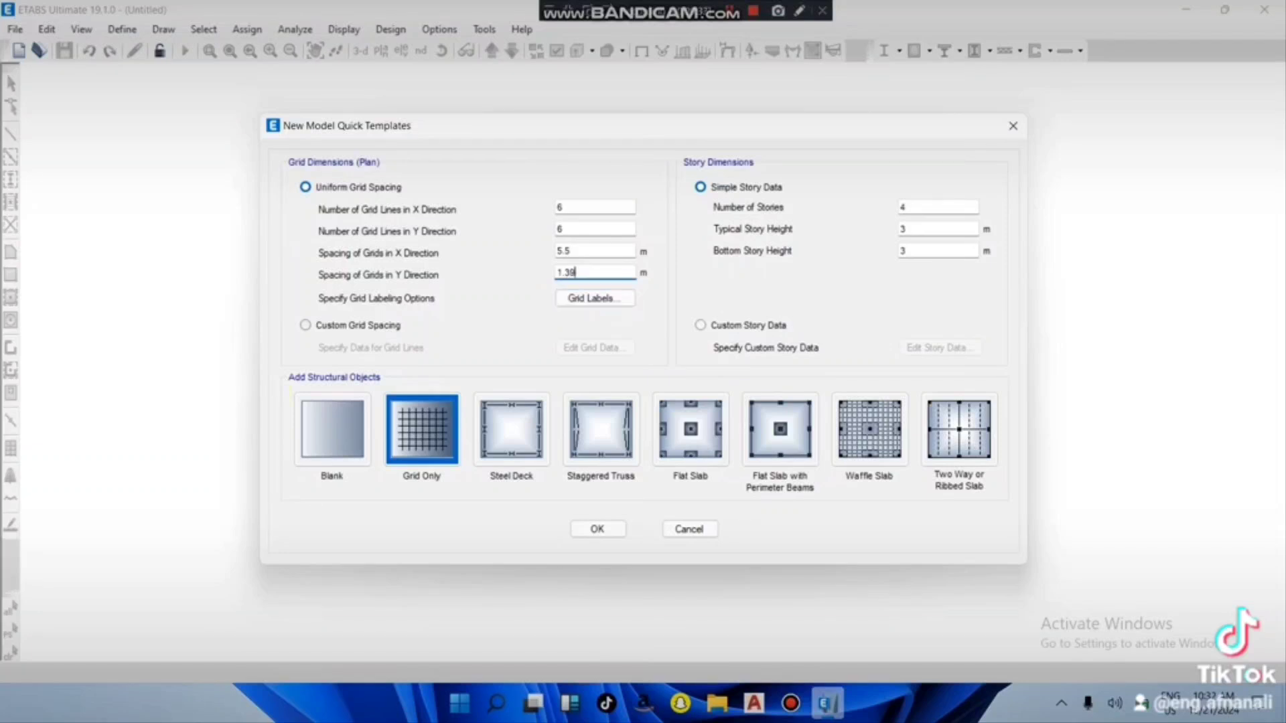
# Step: Switch to custom grid spacing, open the grid data for editing, and display it as spacing
pyautogui.click(305, 325)
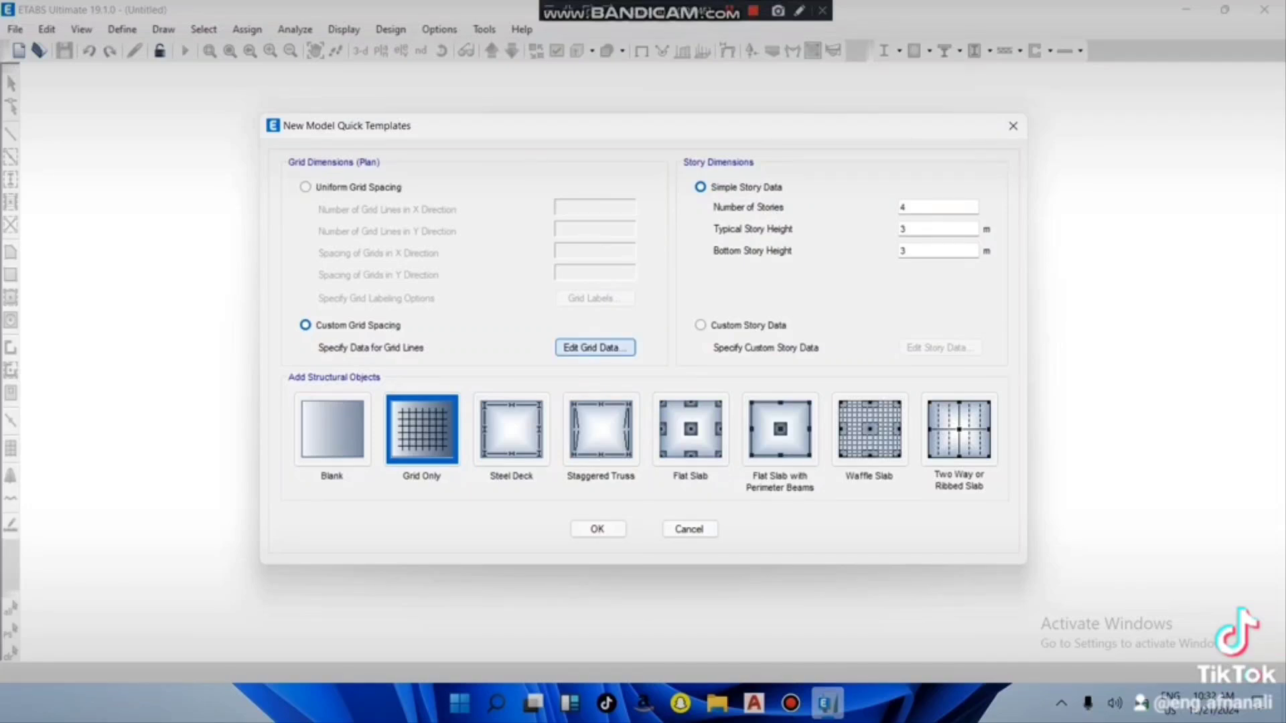
pyautogui.click(591, 348)
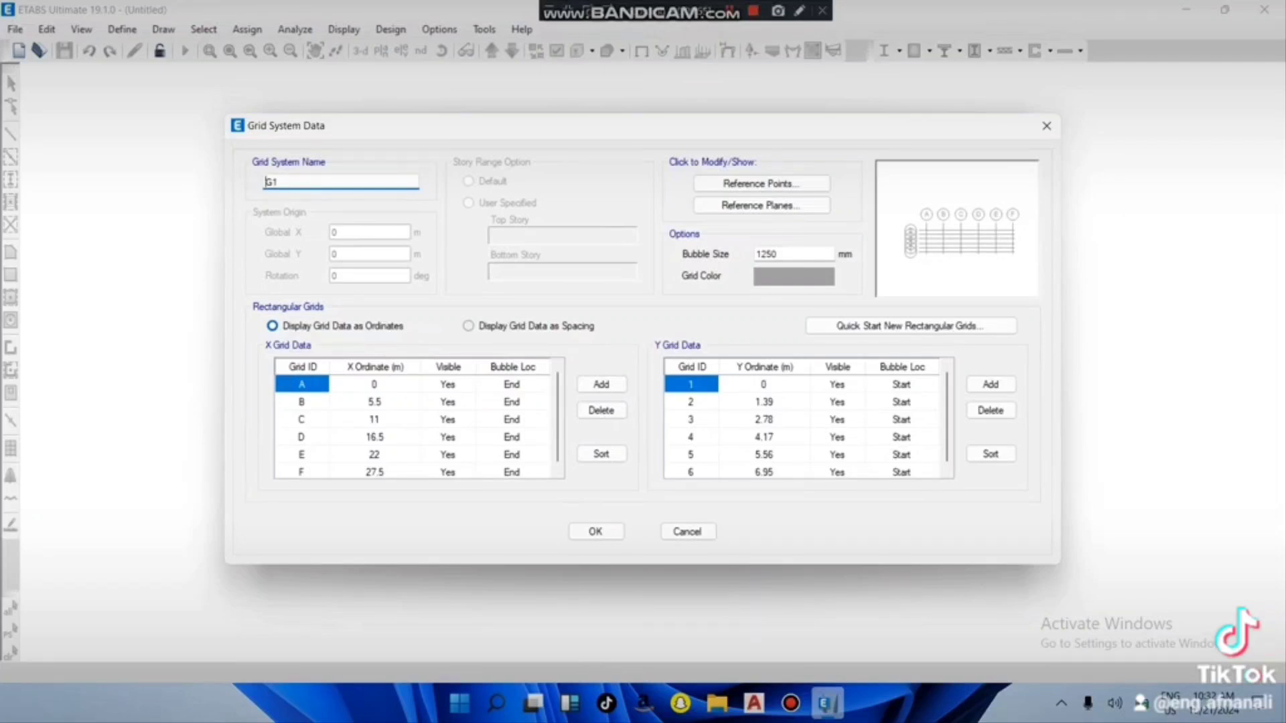
pyautogui.click(468, 326)
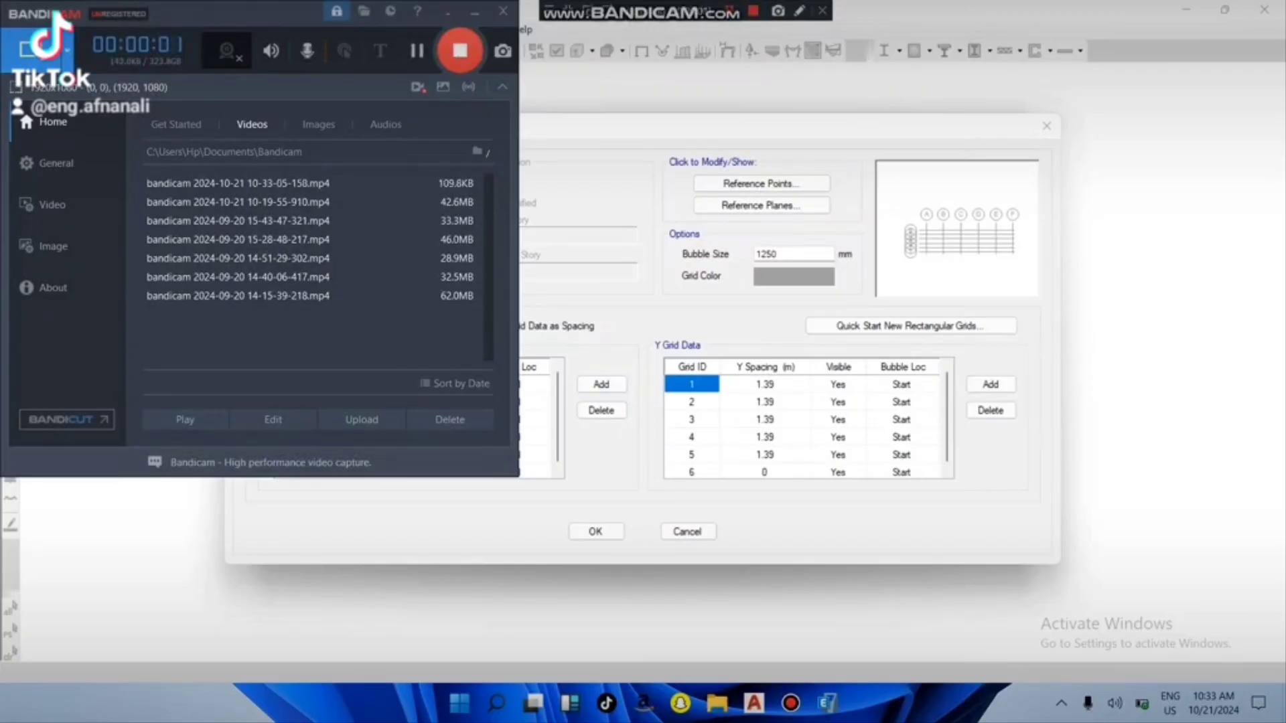
pyautogui.click(474, 12)
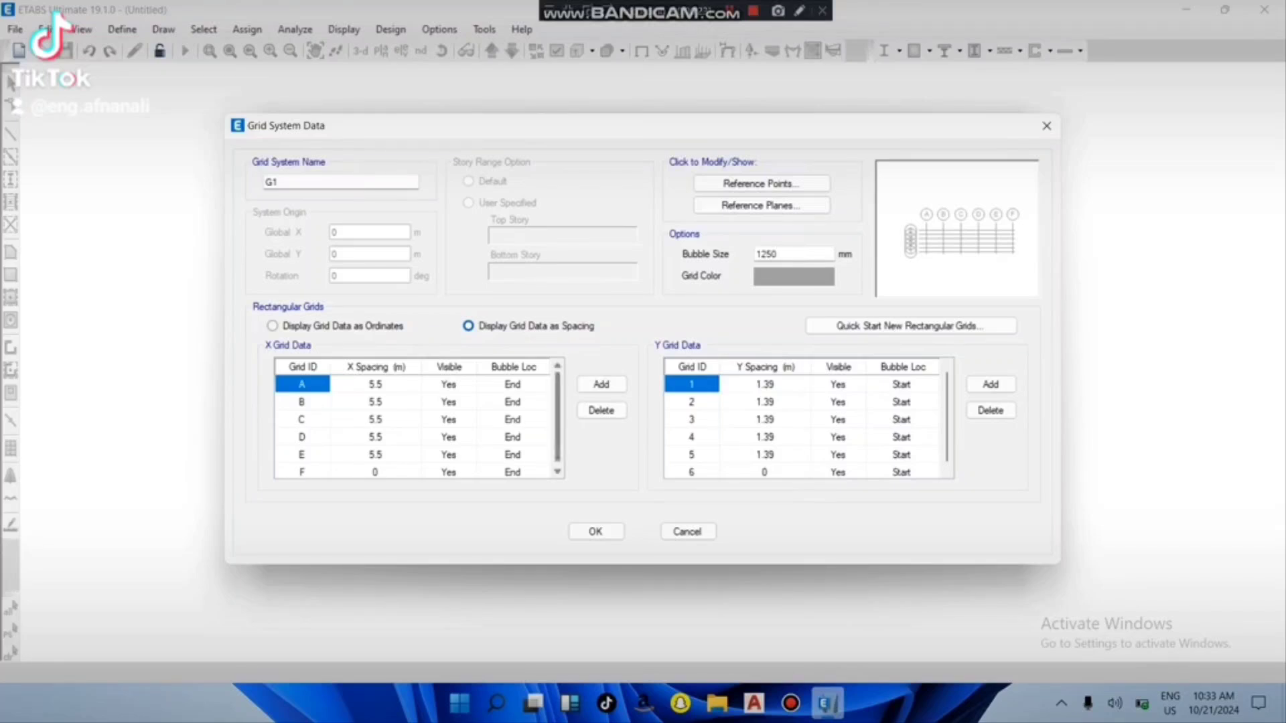
# Step: Switch to AutoCAD and examine the A to B dimension against the axis labels below the first floor plan
pyautogui.click(754, 703)
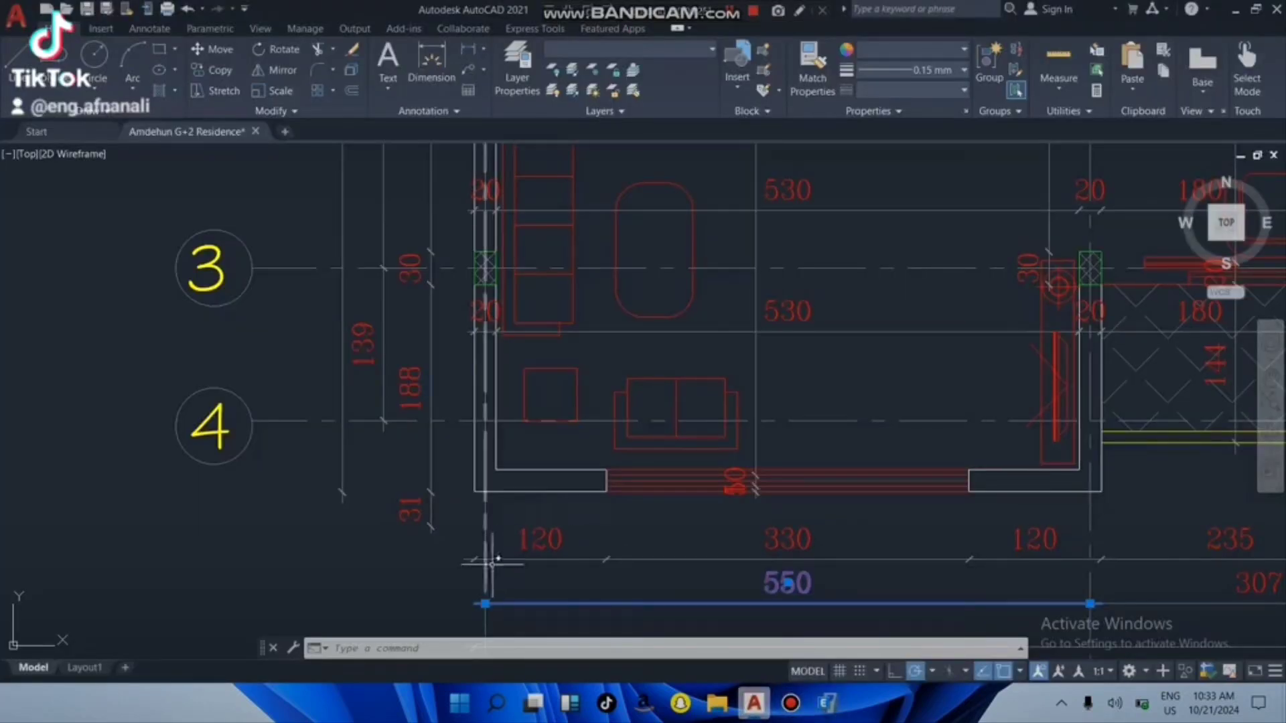
pyautogui.scroll(-4, 488, 560)
pyautogui.scroll(-5, 513, 552)
pyautogui.scroll(10, 488, 525)
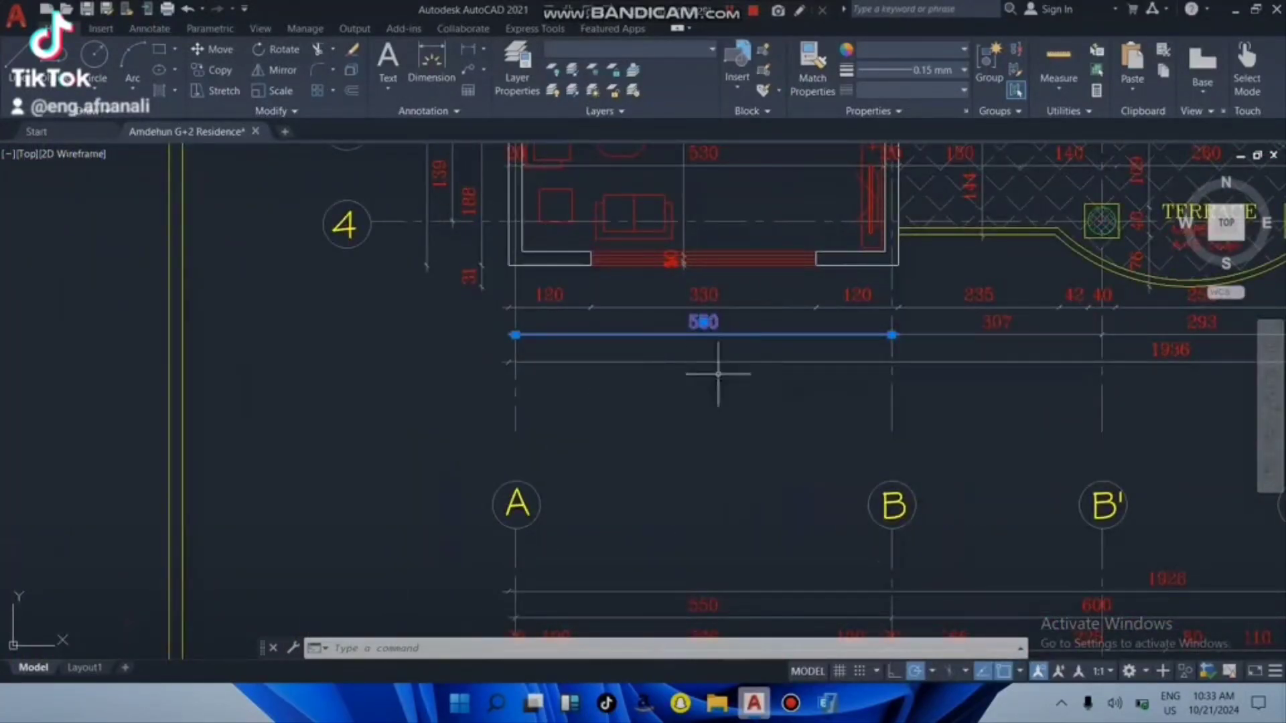
# Step: Set the X spacing of grid line B in ETABS to 3.07 m, matching the B to B' dimension in the AutoCAD plan
pyautogui.click(827, 703)
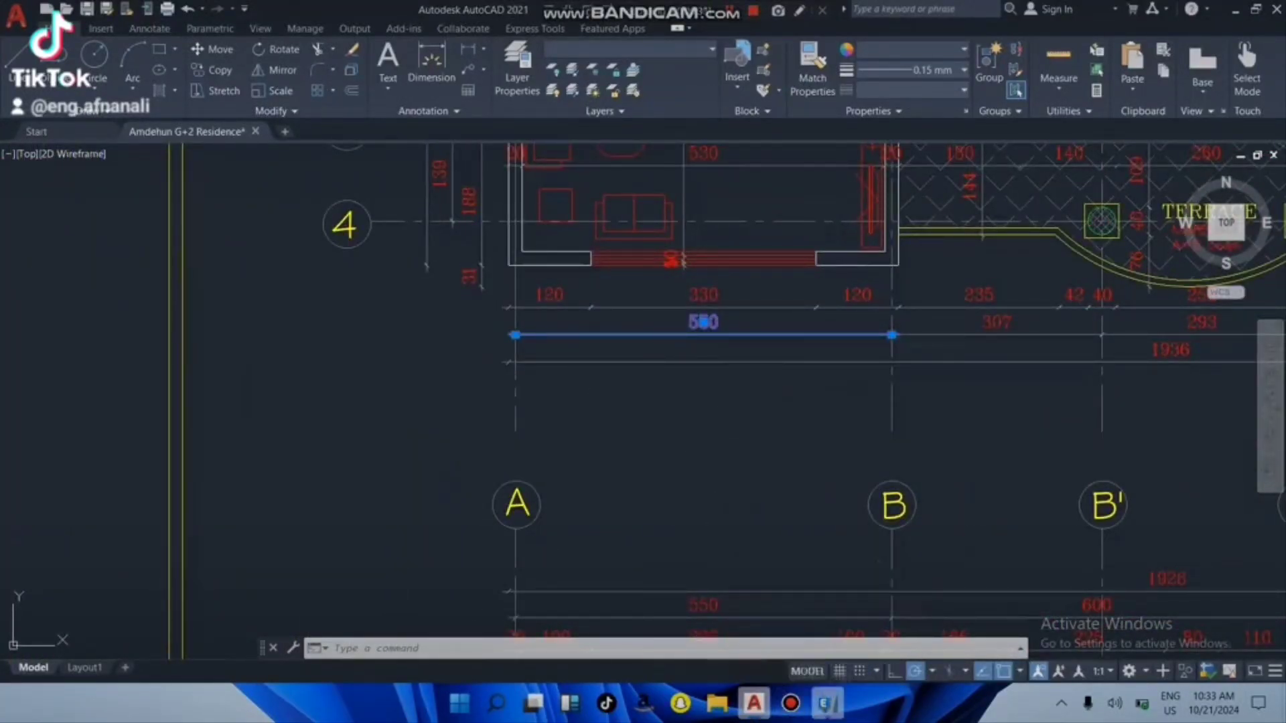
pyautogui.click(302, 401)
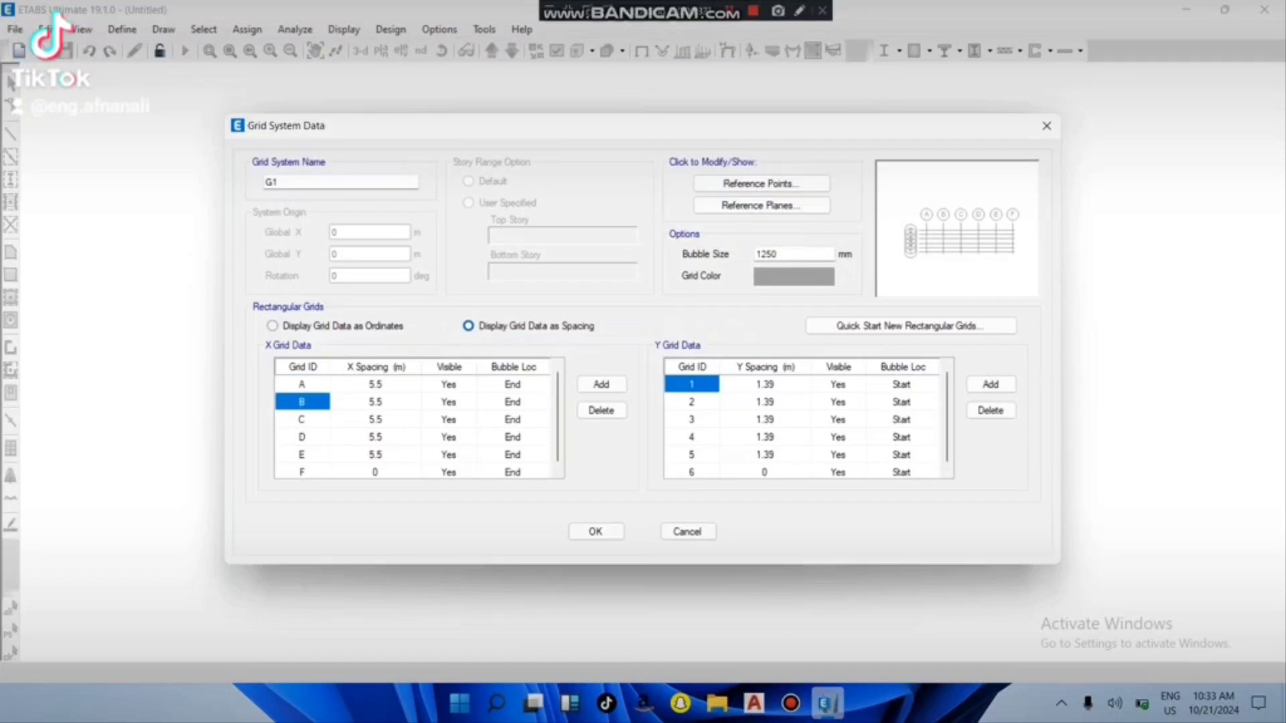
pyautogui.click(376, 402)
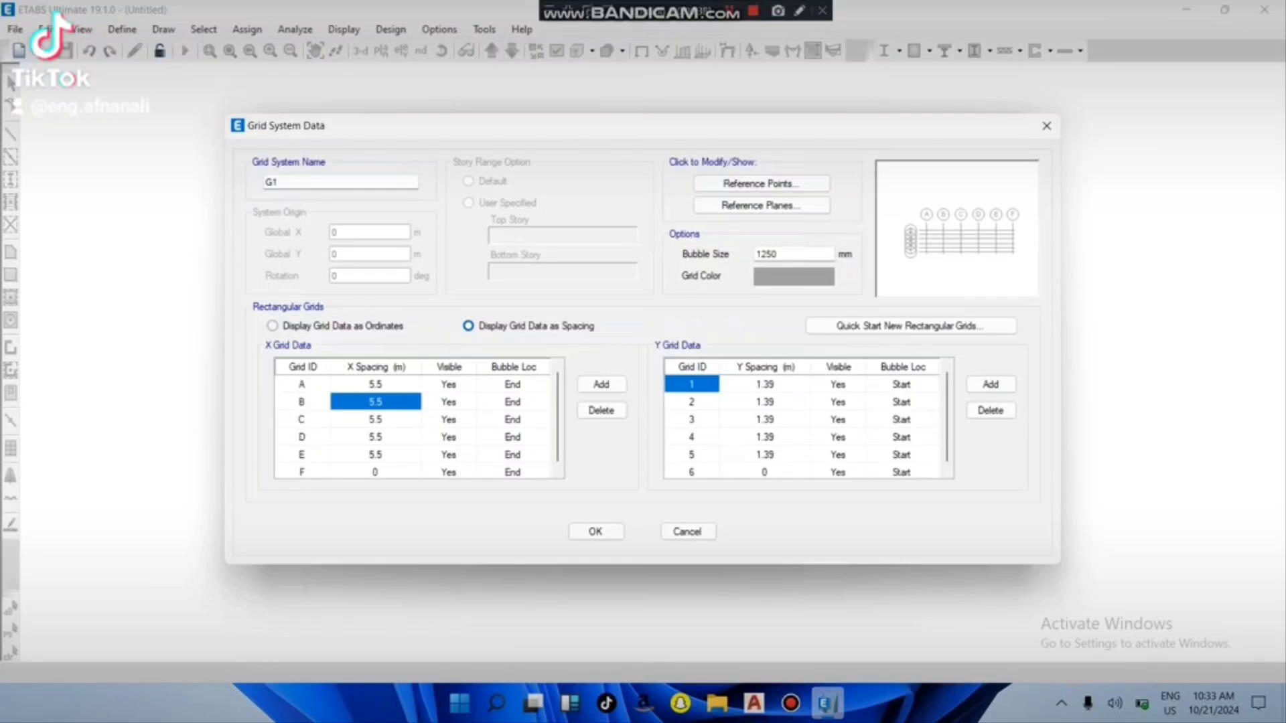
pyautogui.click(754, 703)
pyautogui.scroll(-4, 555, 358)
pyautogui.scroll(5, 716, 334)
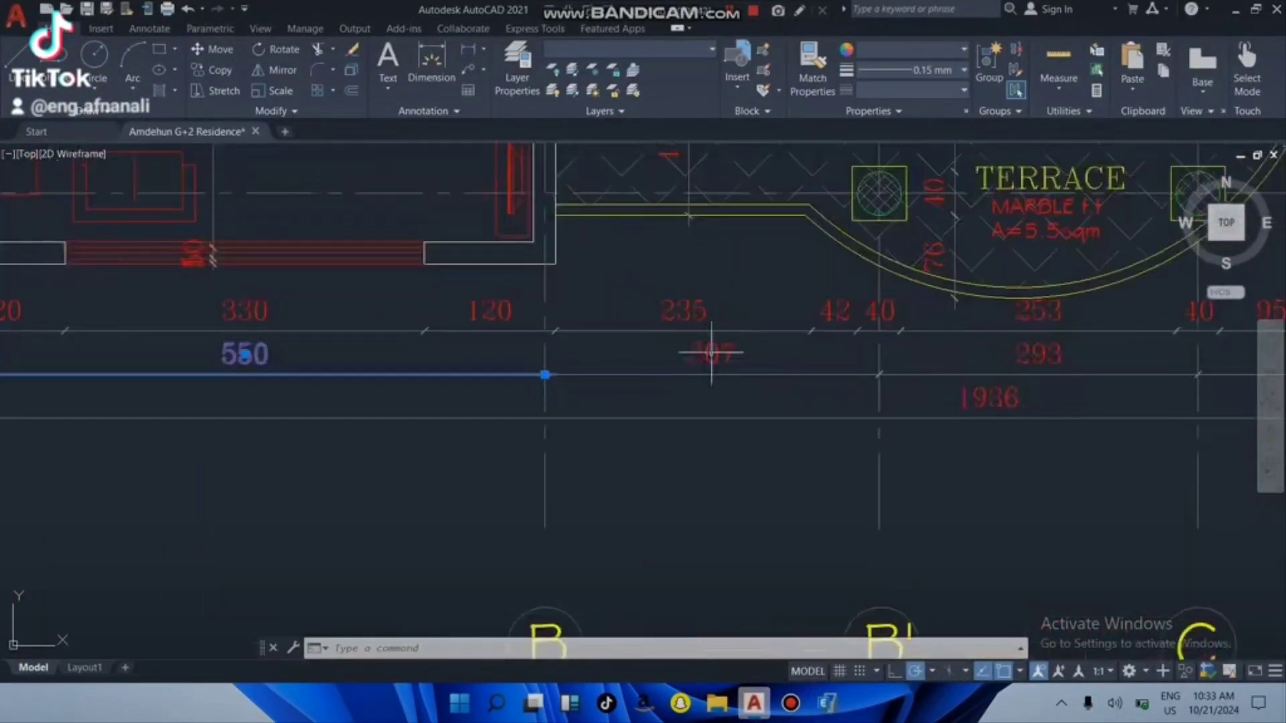
pyautogui.click(826, 703)
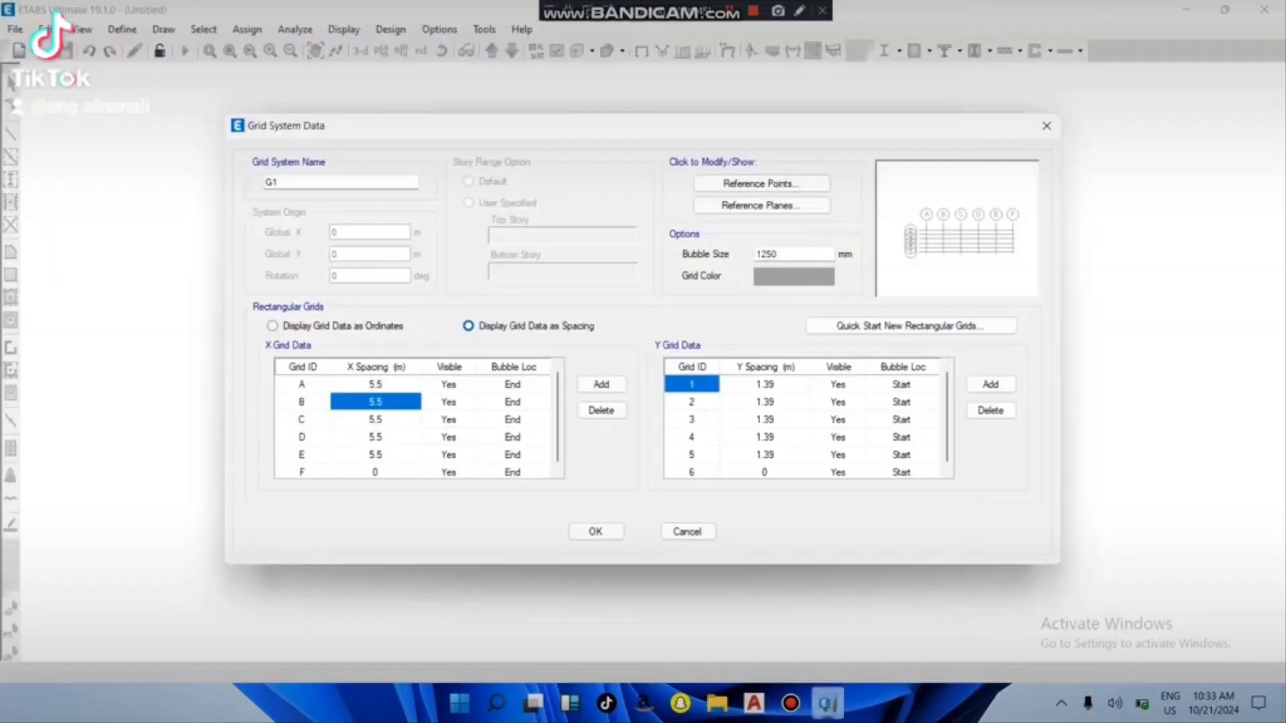
pyautogui.write('3.07')
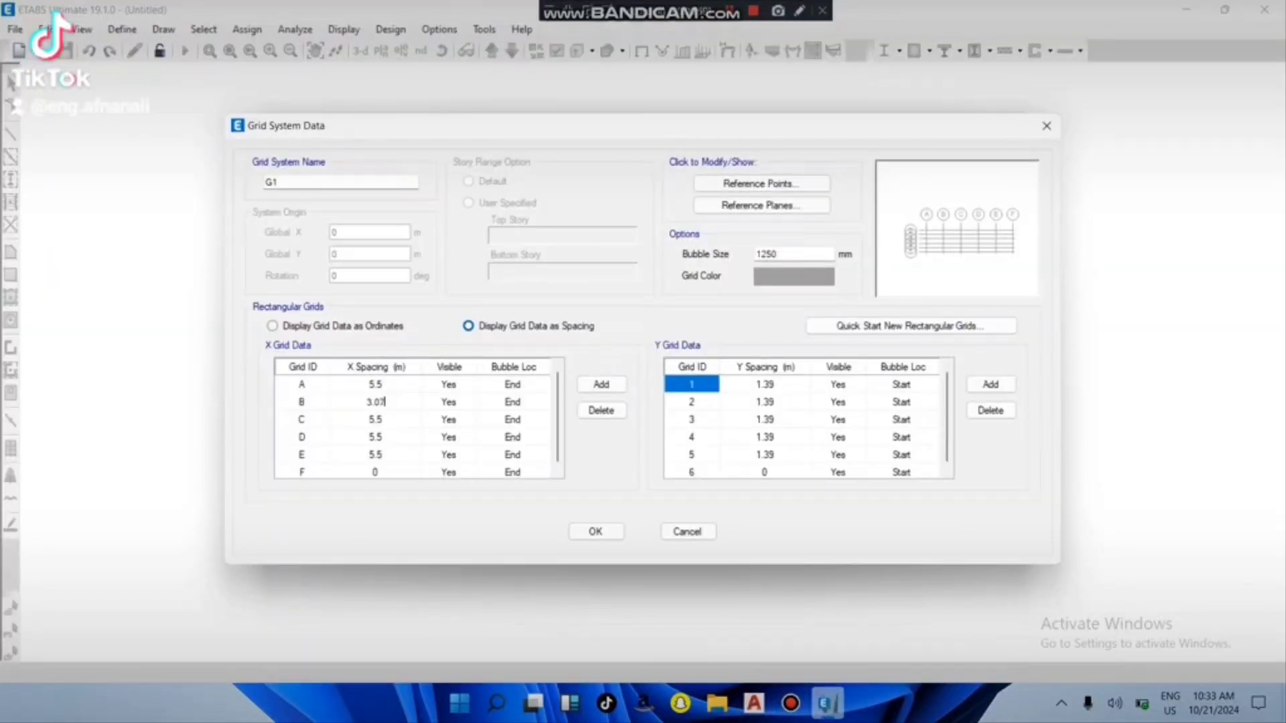
pyautogui.press('Return')
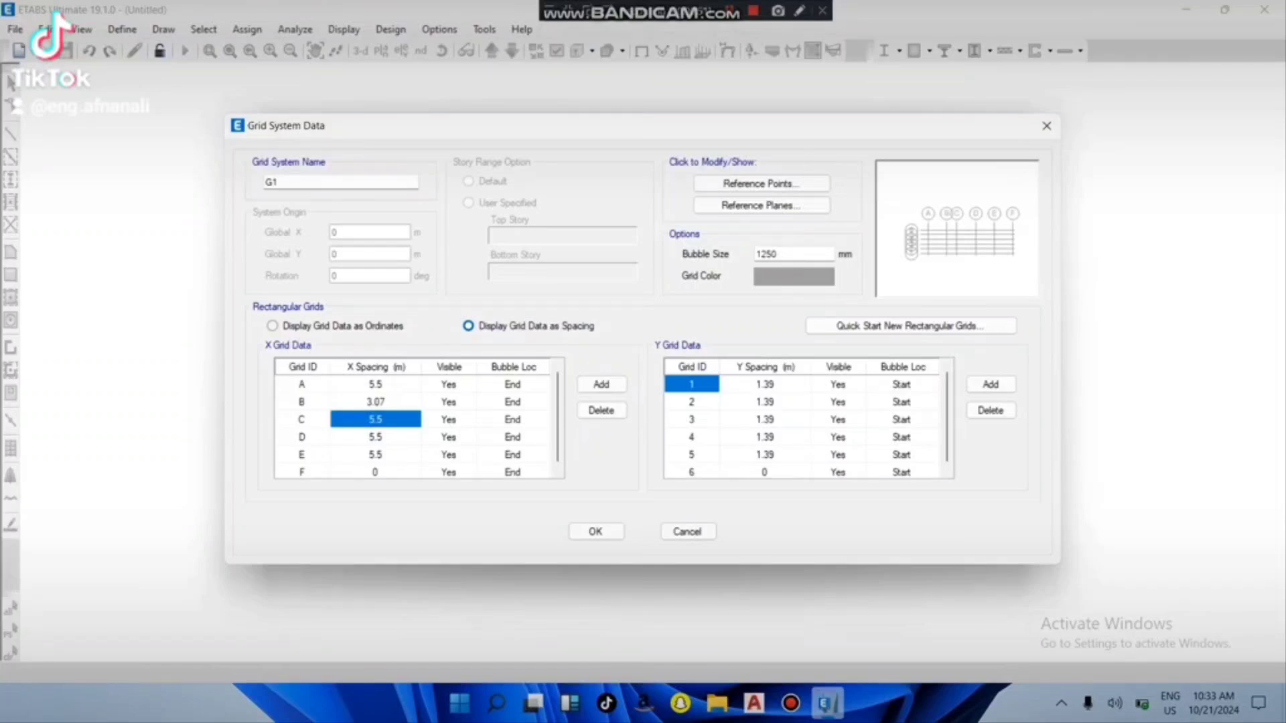
# Step: Check the axis labels on the first floor plan in AutoCAD, and rename X grid line C in ETABS as B'
pyautogui.click(754, 703)
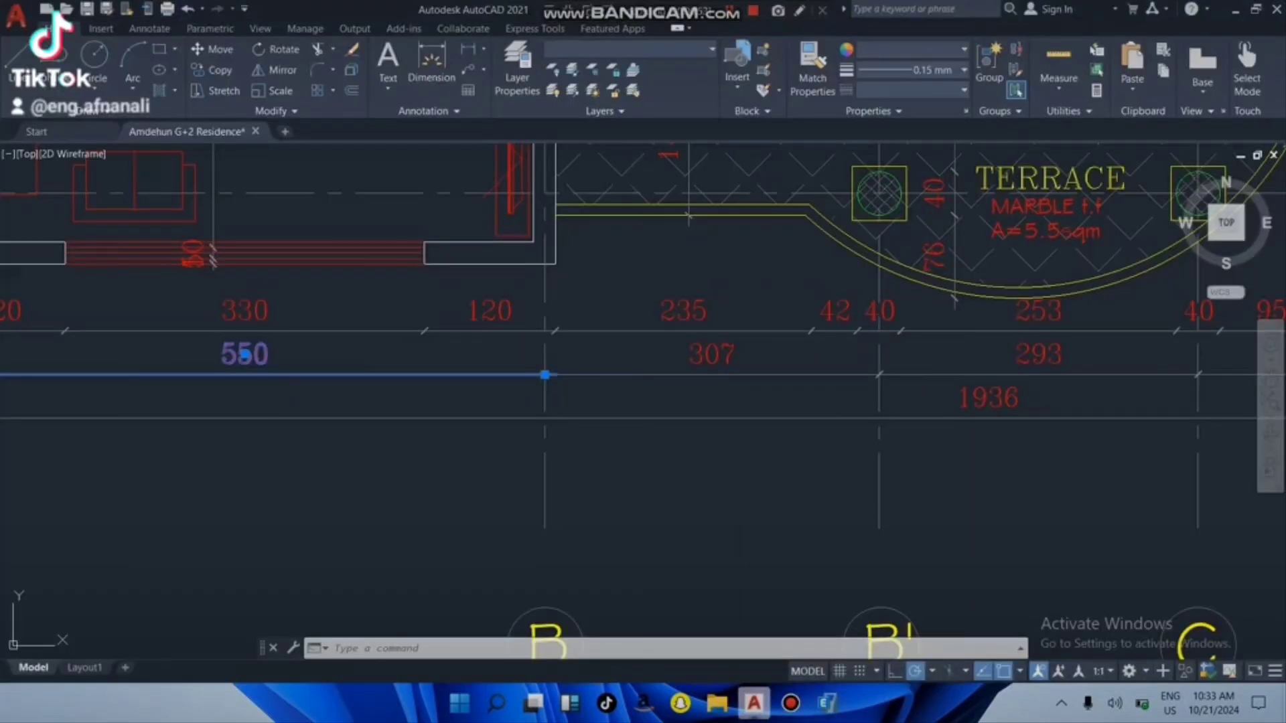
pyautogui.scroll(-2, 522, 405)
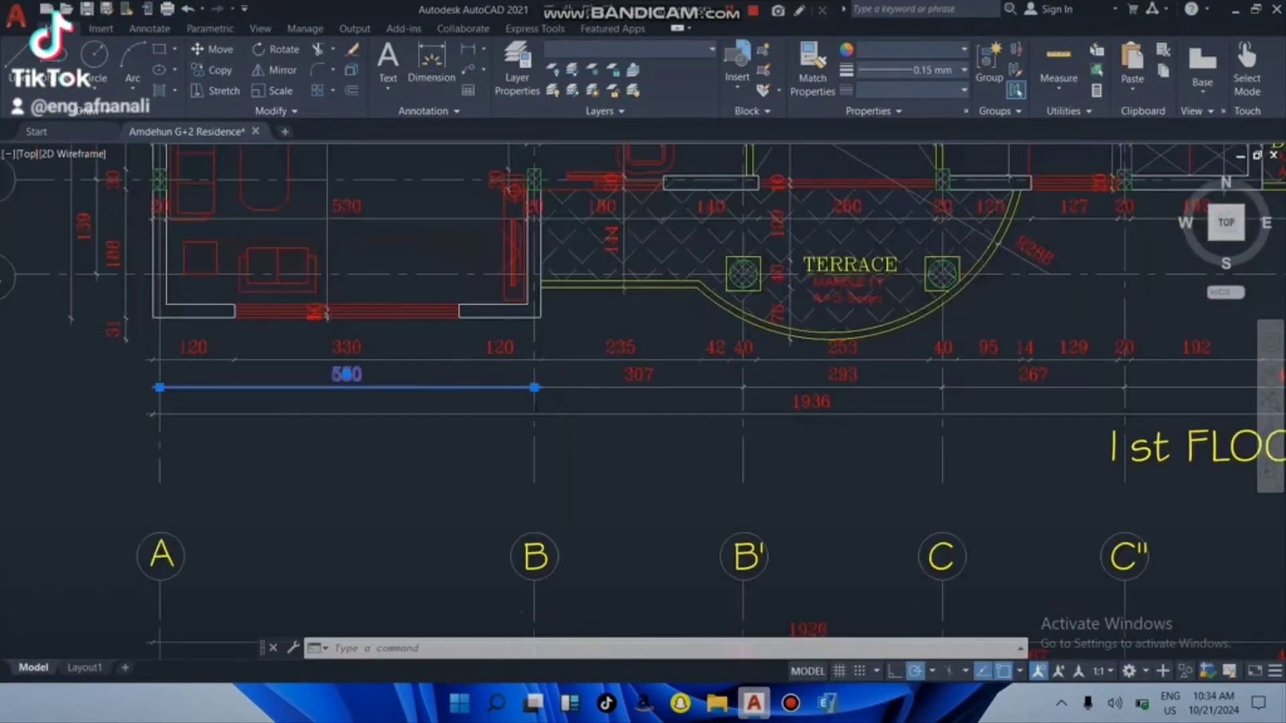
pyautogui.scroll(-2, 600, 422)
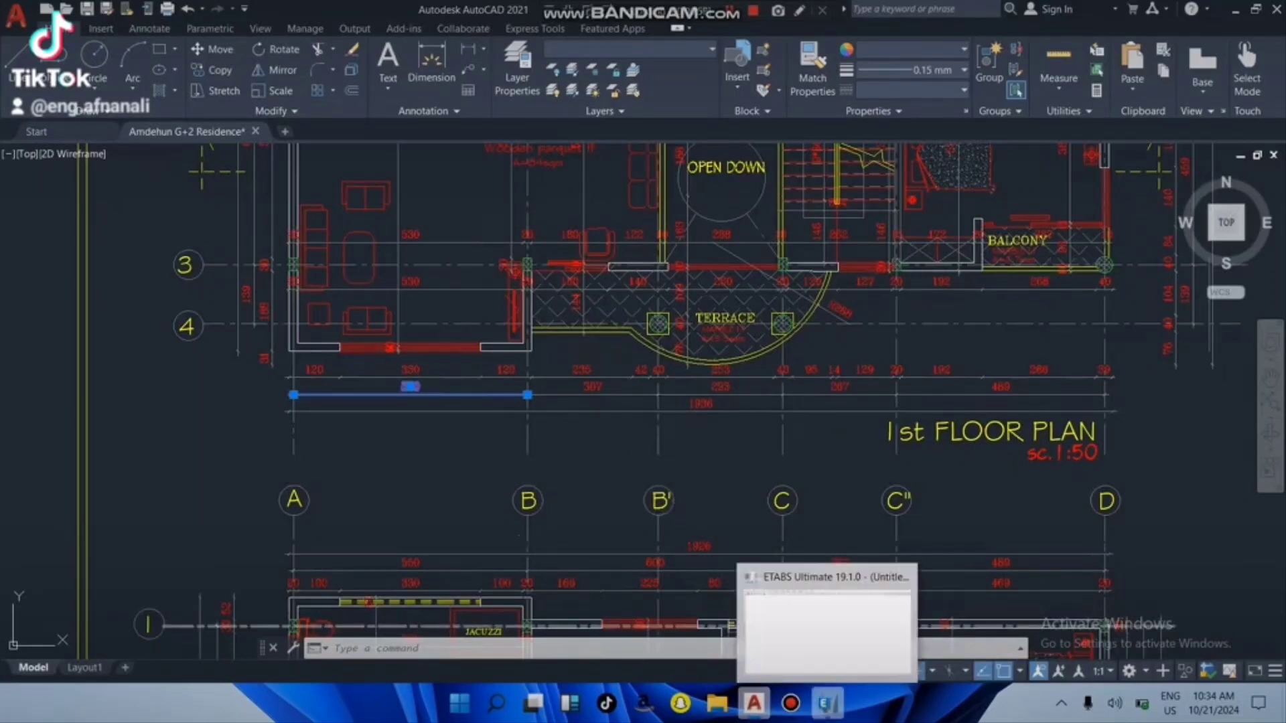
pyautogui.click(827, 703)
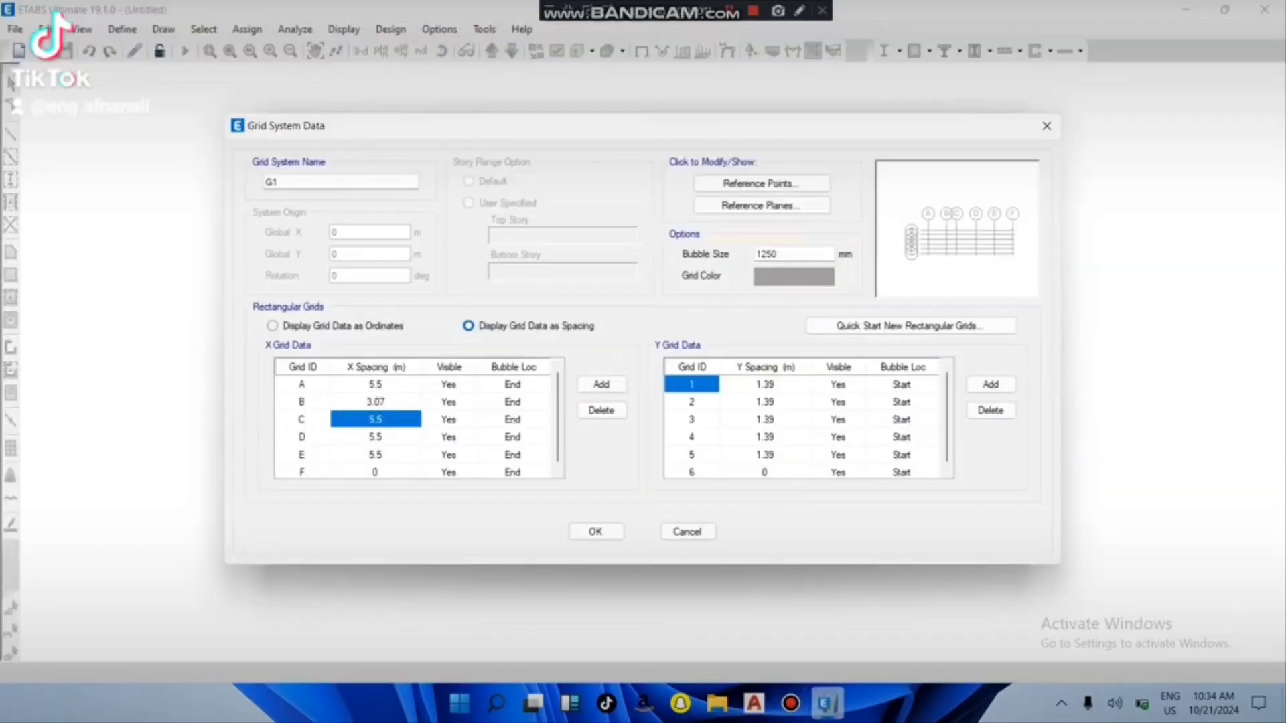
pyautogui.click(302, 419)
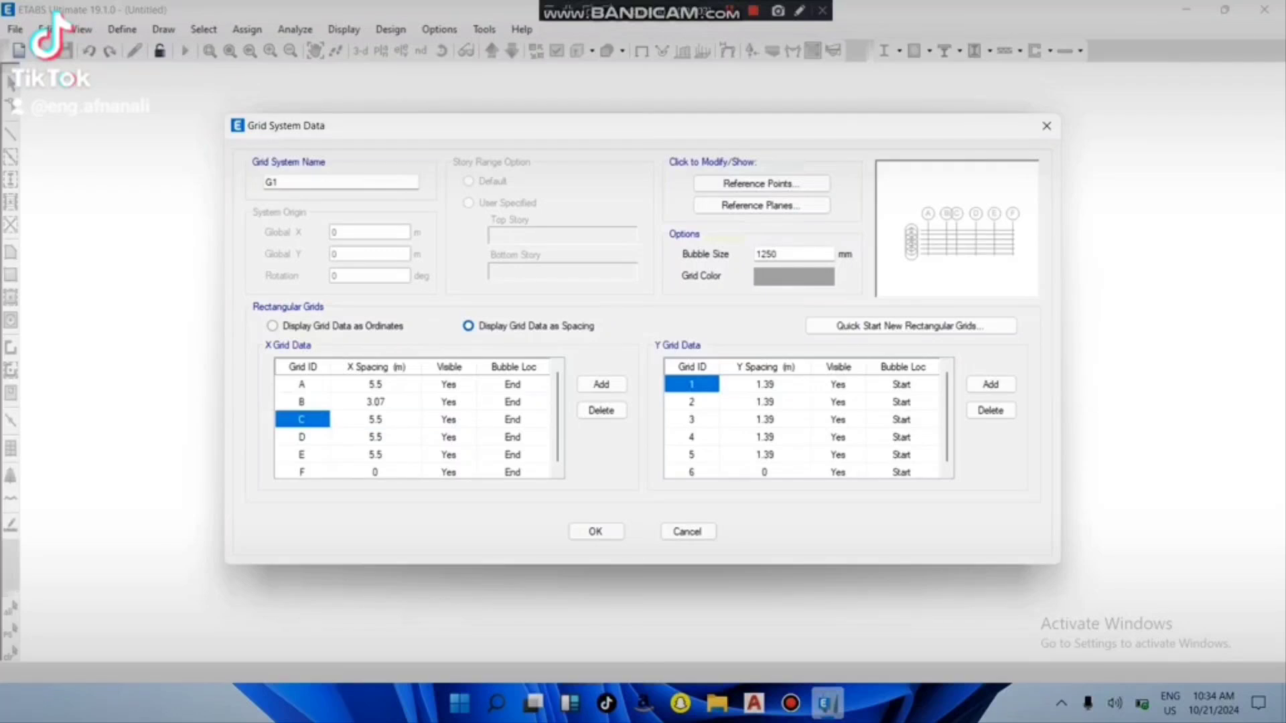
pyautogui.write('B')
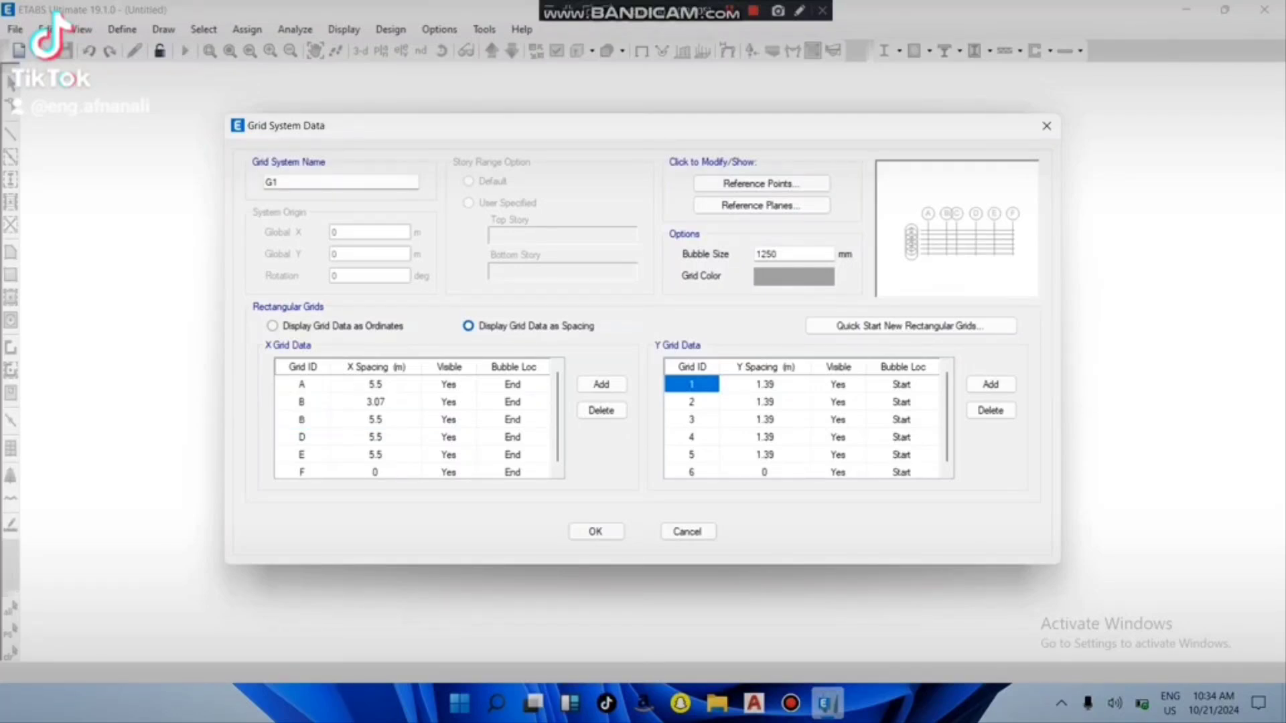
pyautogui.write("'")
pyautogui.press('Tab')
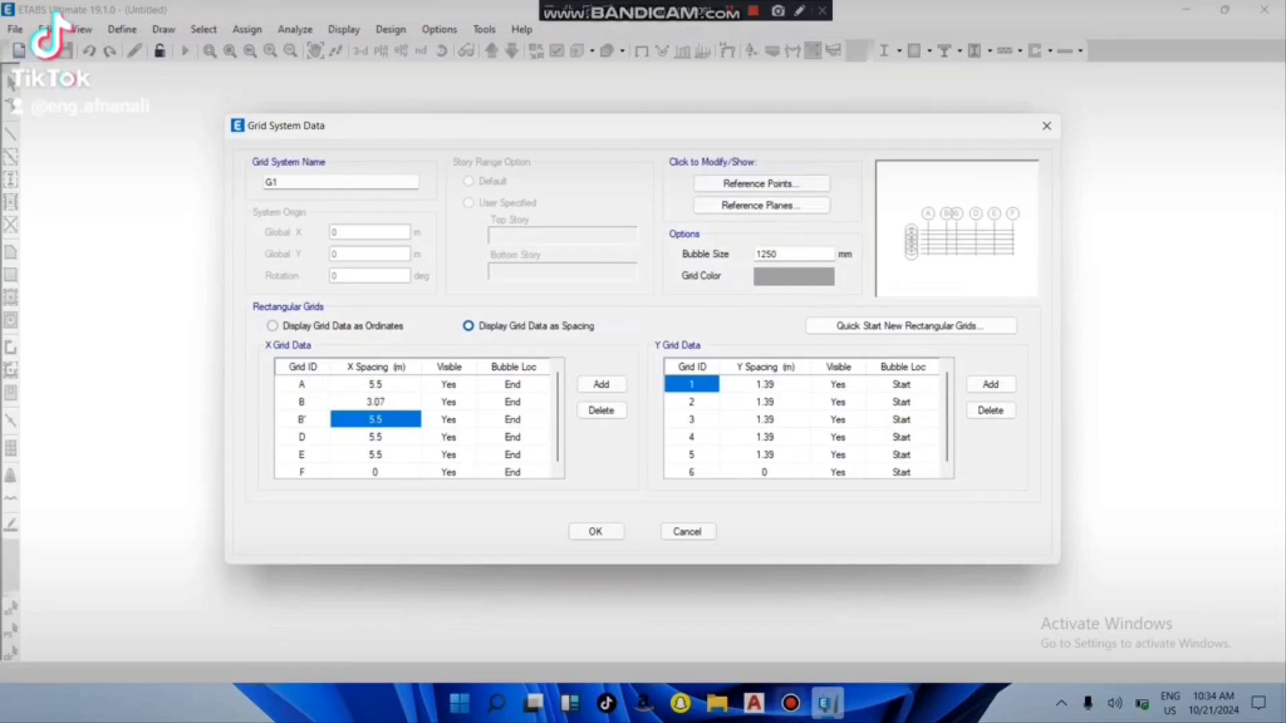
# Step: Check the B' to C dimension on the AutoCAD first floor plan, and set grid line B' X spacing in ETABS to 2.93 m
pyautogui.click(754, 703)
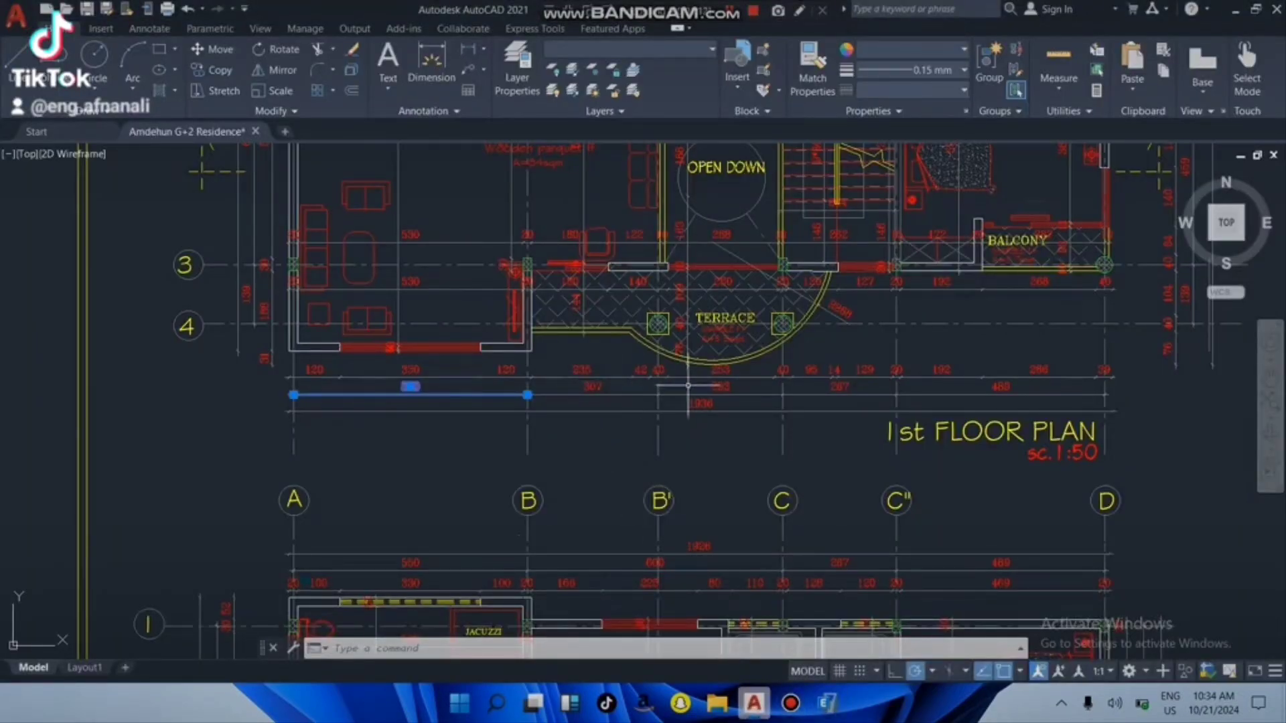
pyautogui.scroll(2, 770, 383)
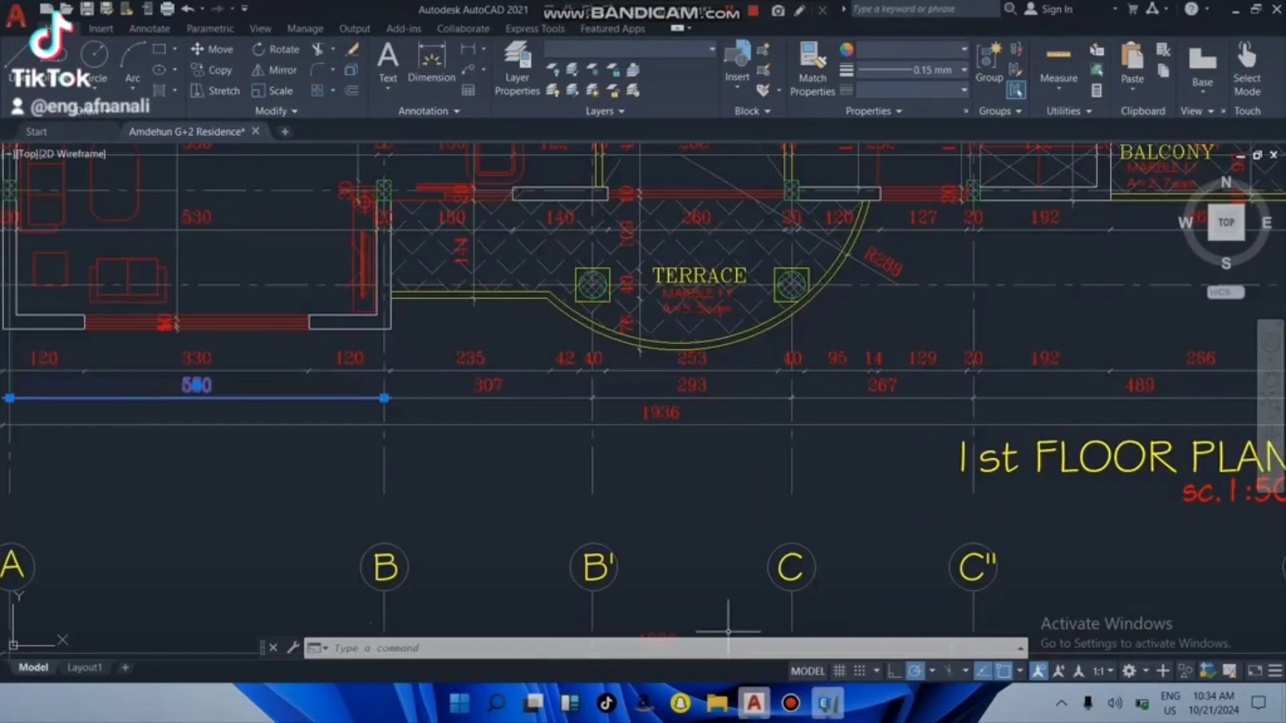
pyautogui.click(828, 703)
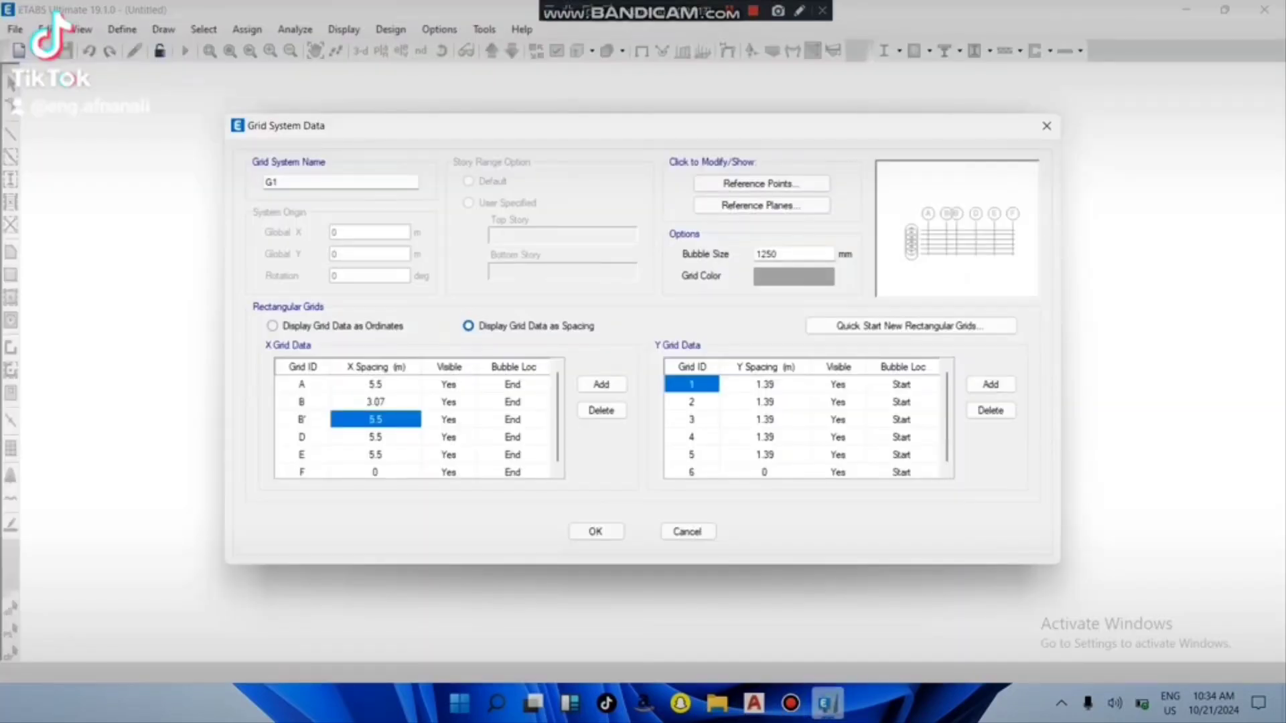
pyautogui.write('2.96')
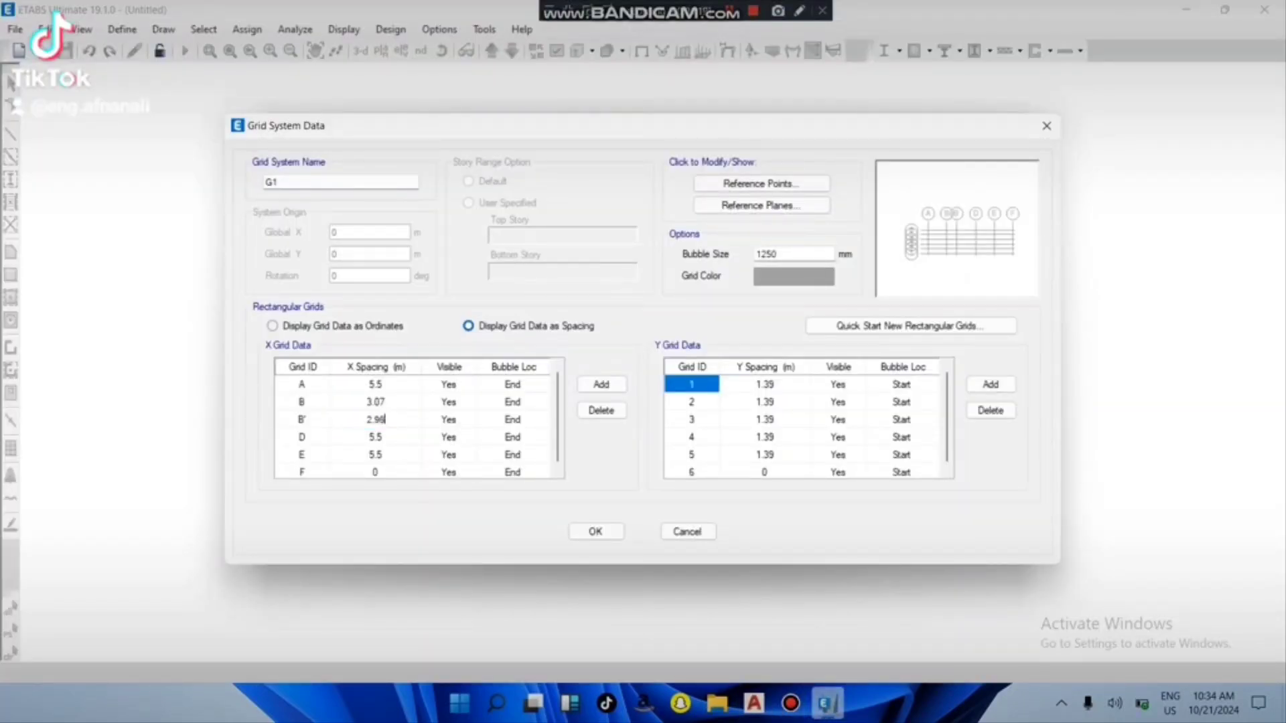
pyautogui.press('BackSpace')
pyautogui.write('3')
# Step: Check the axis label following B' on the AutoCAD plan, and rename X grid line D in ETABS as C
pyautogui.scroll(-1, 413, 422)
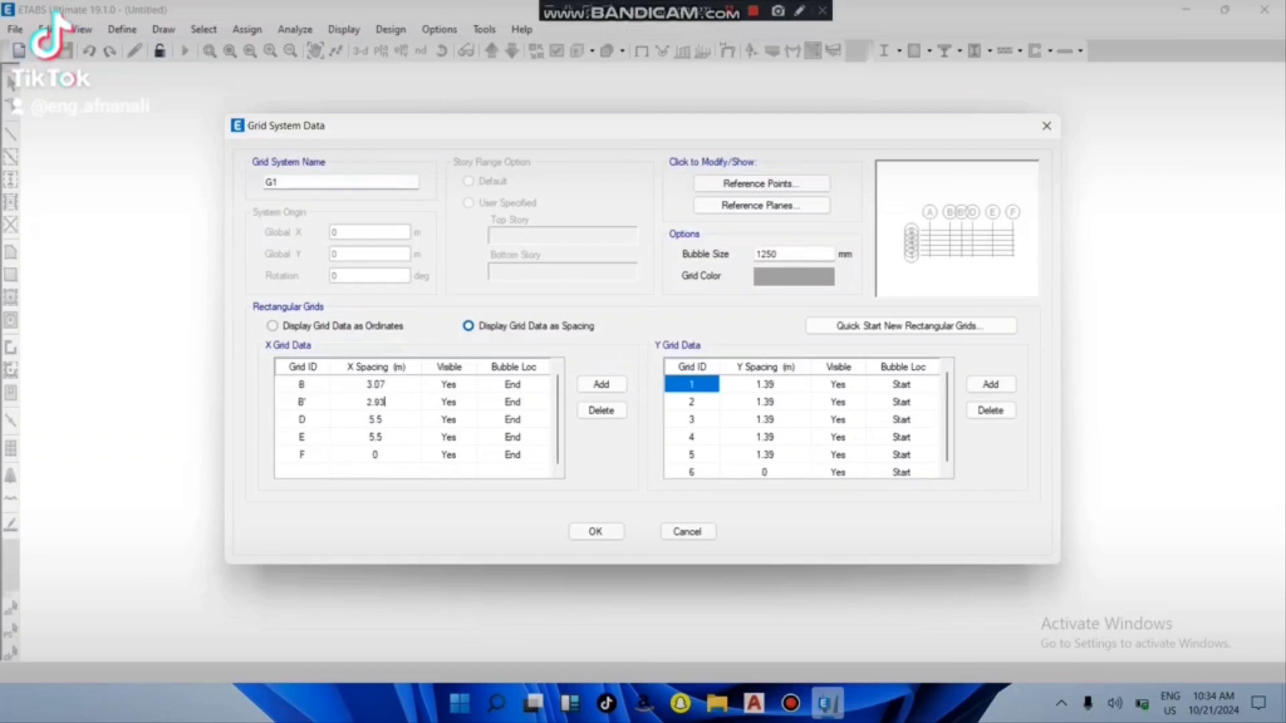
pyautogui.click(375, 420)
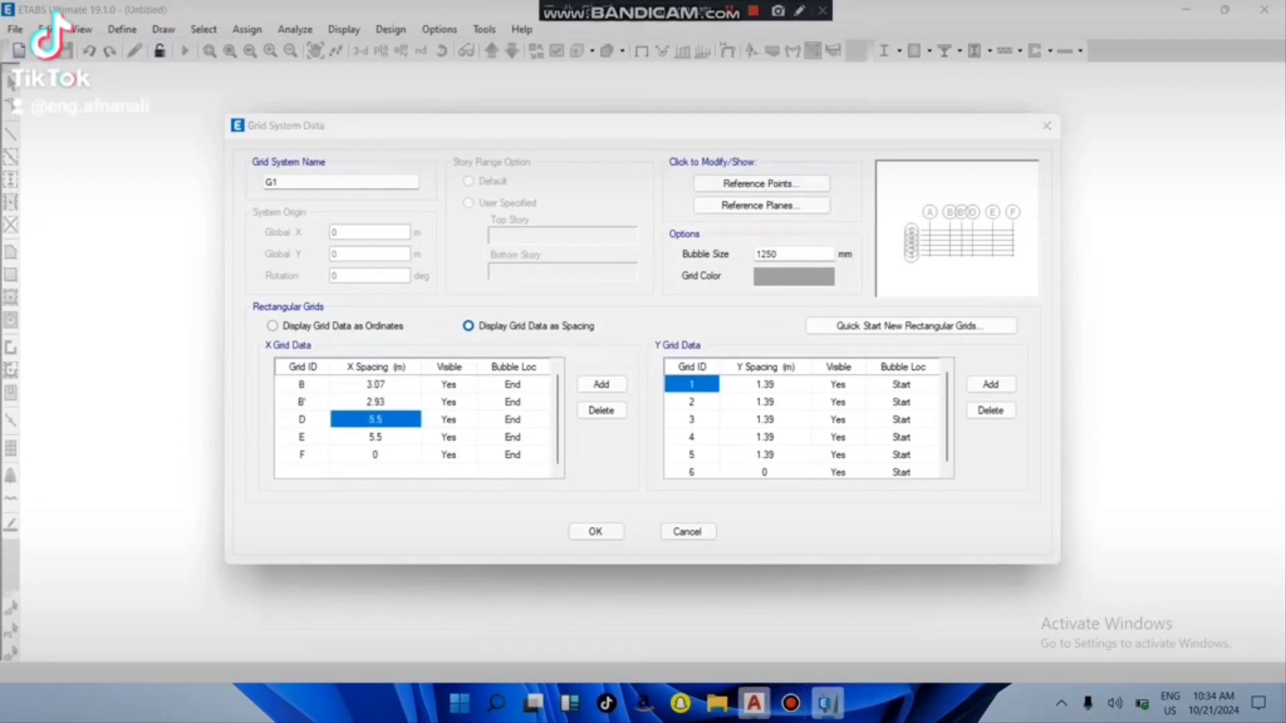
pyautogui.click(754, 703)
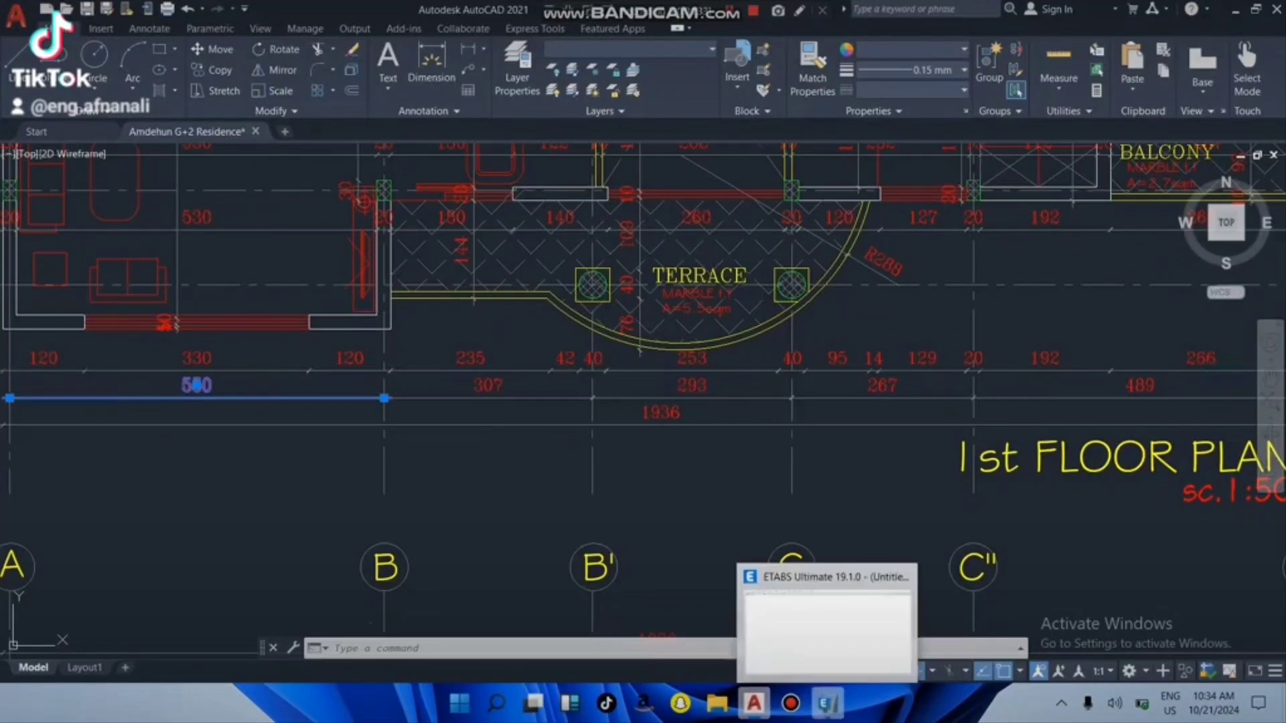
pyautogui.click(828, 703)
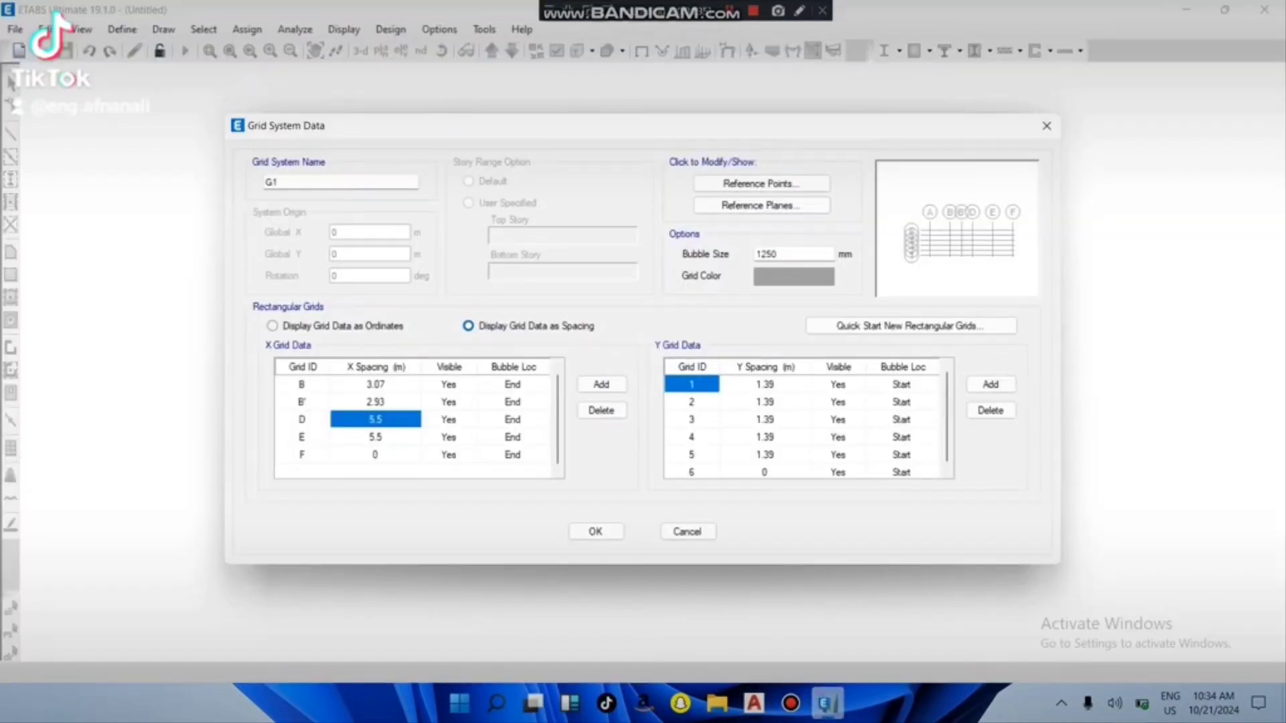
pyautogui.click(302, 420)
pyautogui.write('d')
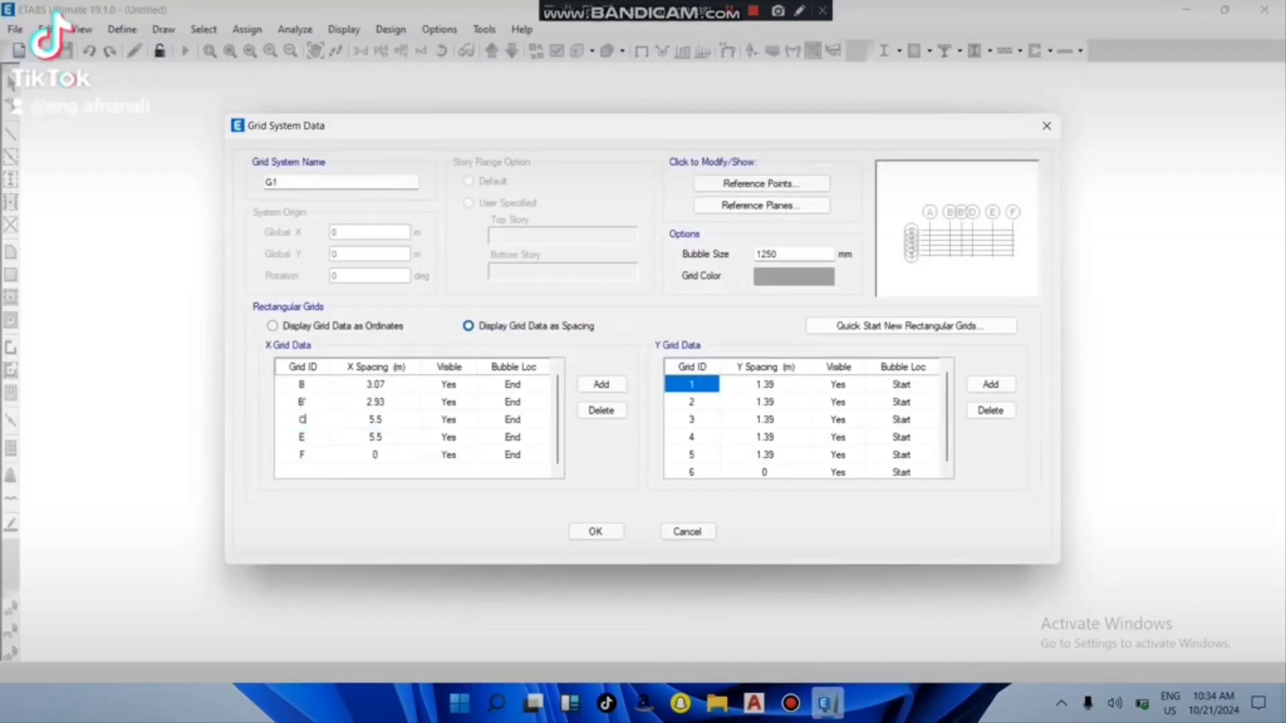
# Step: Read the dimension from axis C to C'' in AutoCAD, and set grid line C's X spacing in ETABS to 2.67 m
pyautogui.click(375, 420)
pyautogui.click(754, 703)
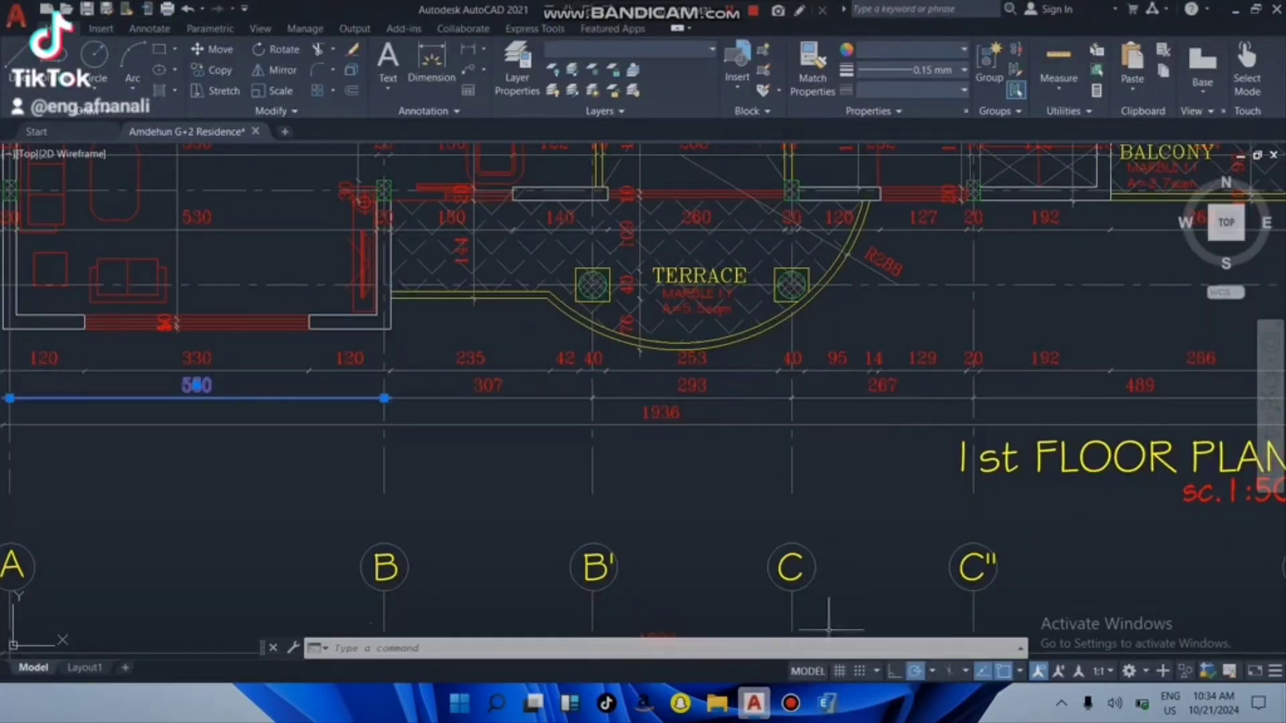
pyautogui.click(826, 703)
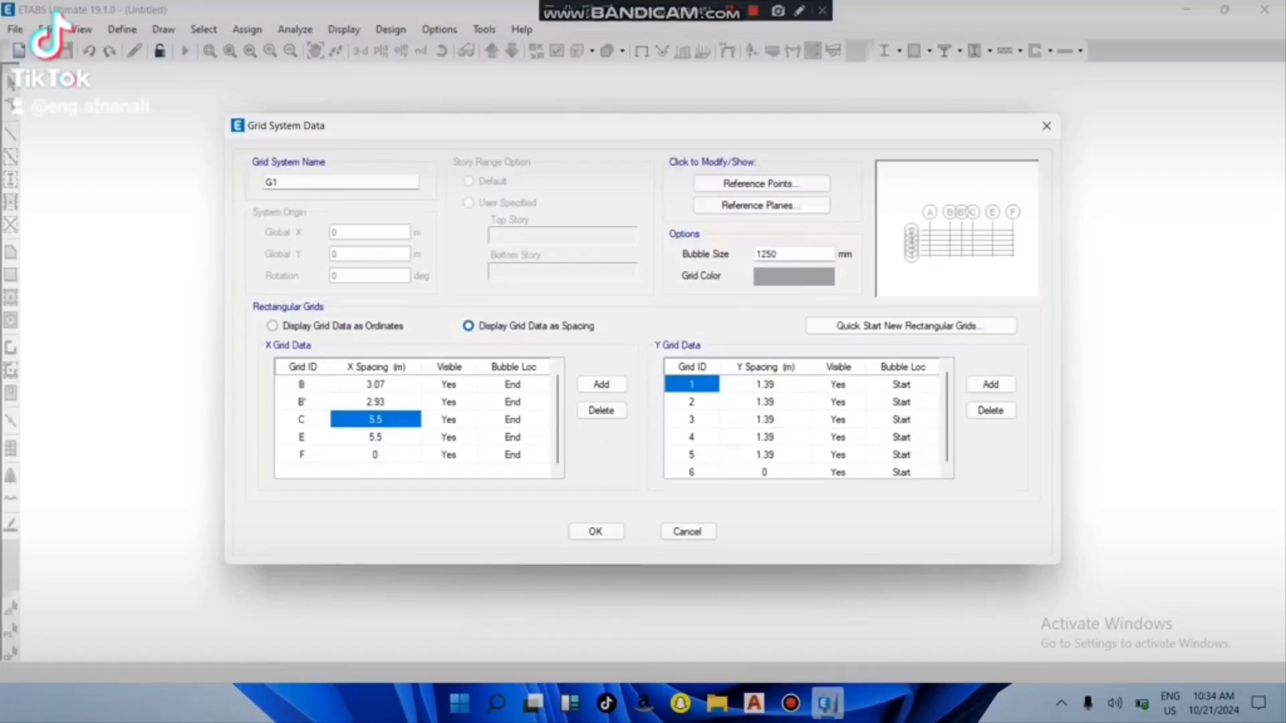
pyautogui.write('2.')
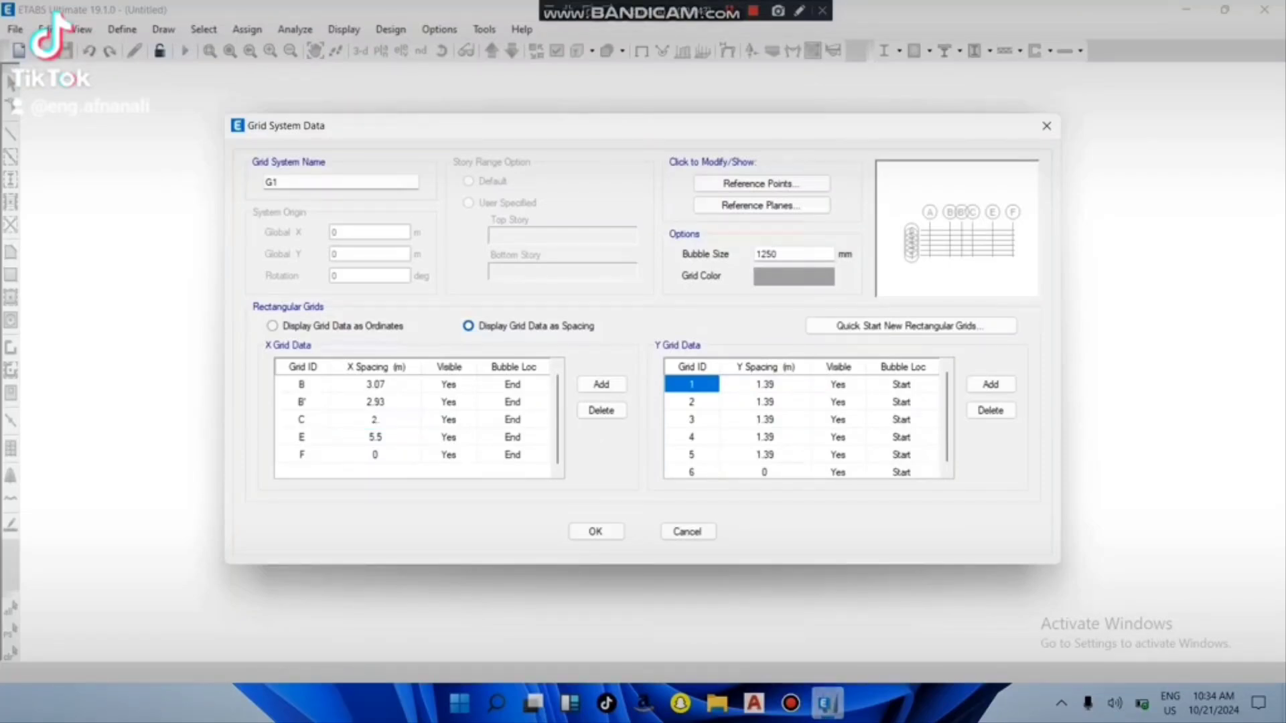
pyautogui.write('67')
pyautogui.press('Return')
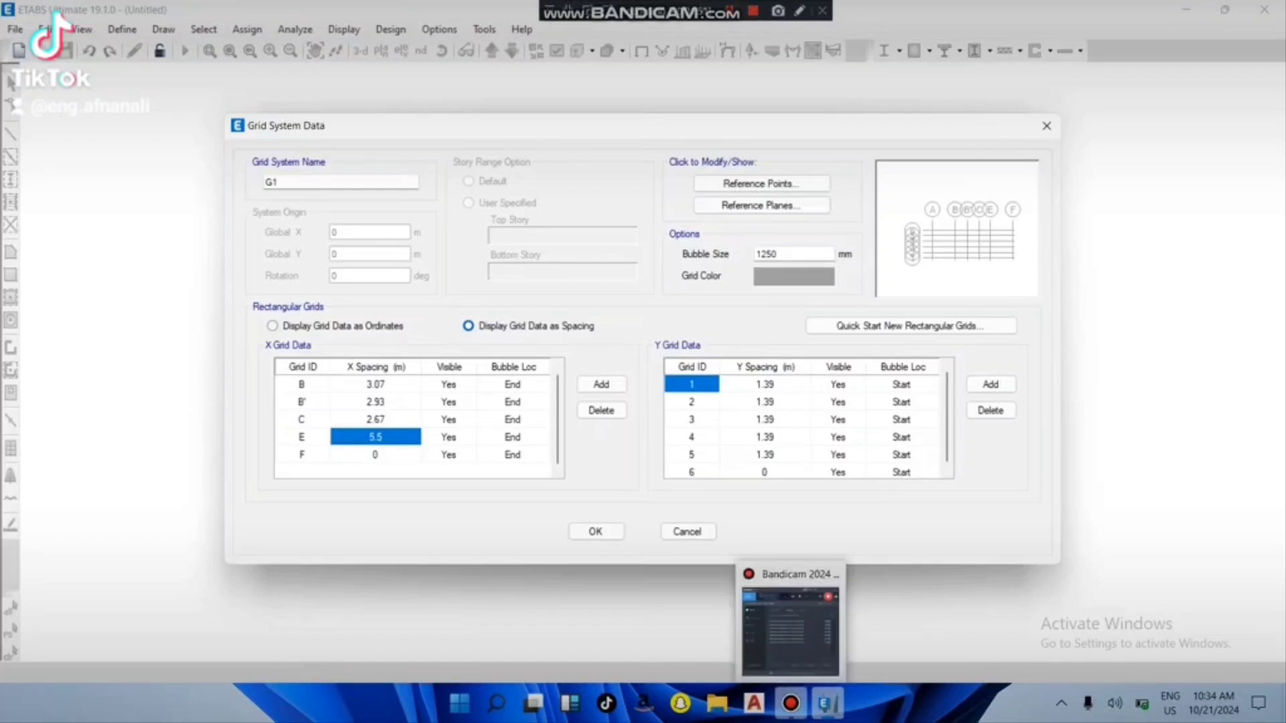
# Step: Examine the C'' and D axis labels and the dimension between them below the first floor plan in AutoCAD, and return to ETABS
pyautogui.click(754, 703)
pyautogui.scroll(-2, 540, 411)
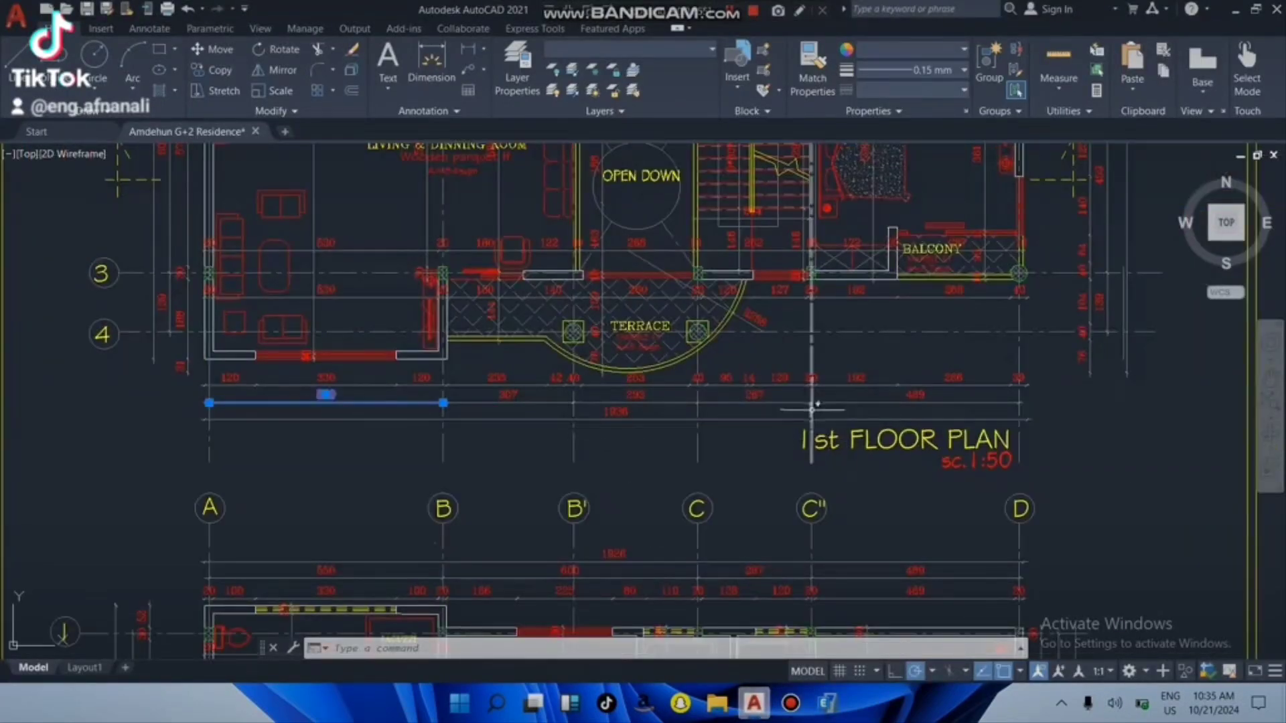
pyautogui.scroll(2, 820, 404)
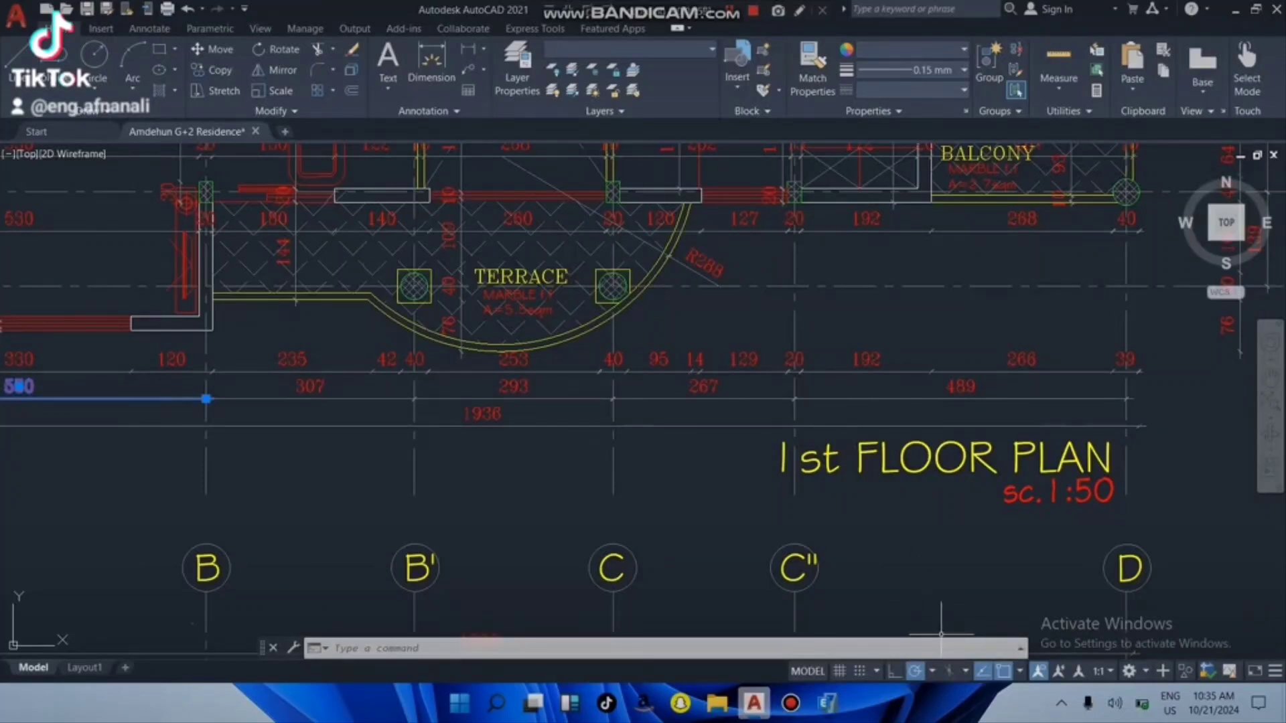
pyautogui.scroll(-2, 887, 439)
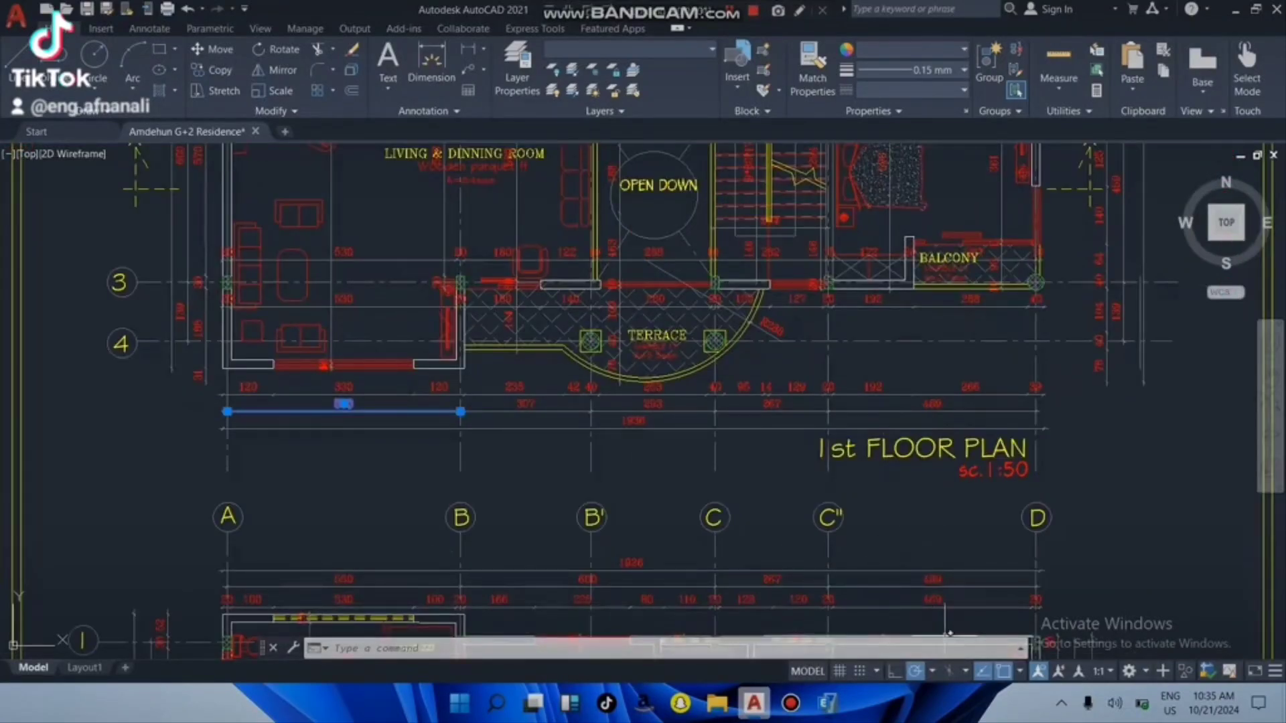
pyautogui.click(827, 703)
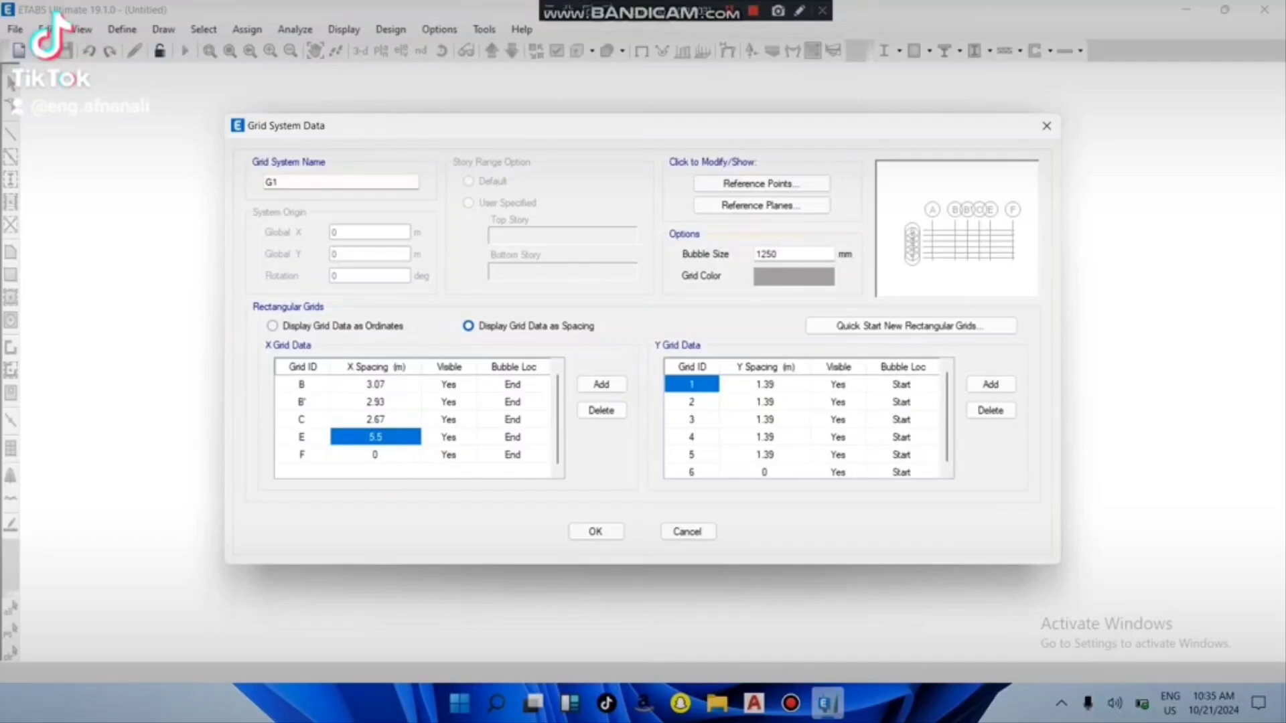
pyautogui.click(754, 703)
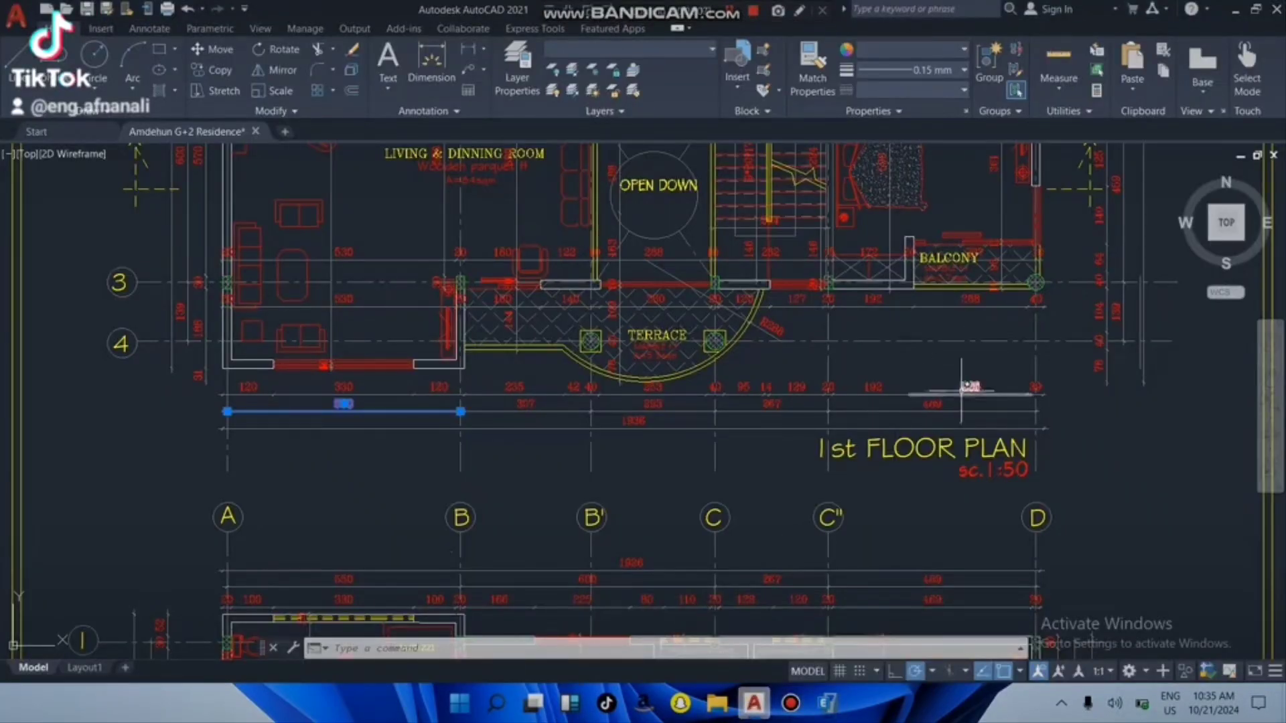
pyautogui.scroll(2, 959, 395)
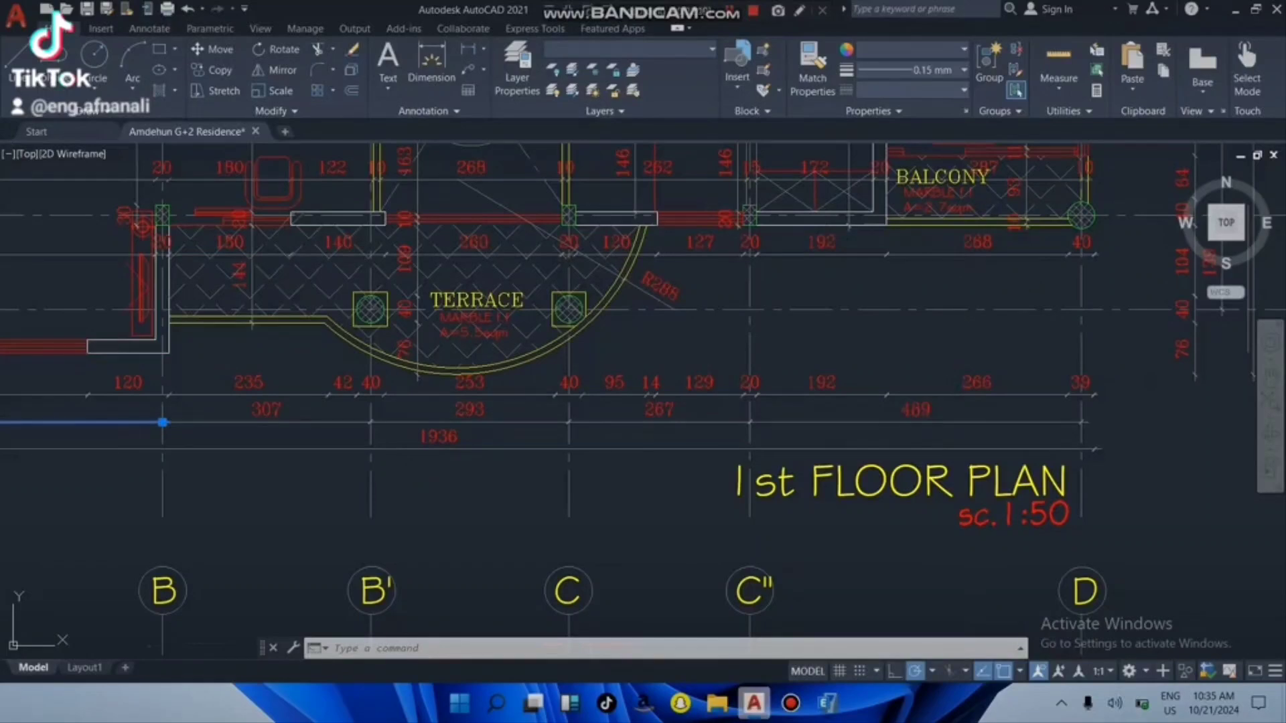
pyautogui.click(949, 420)
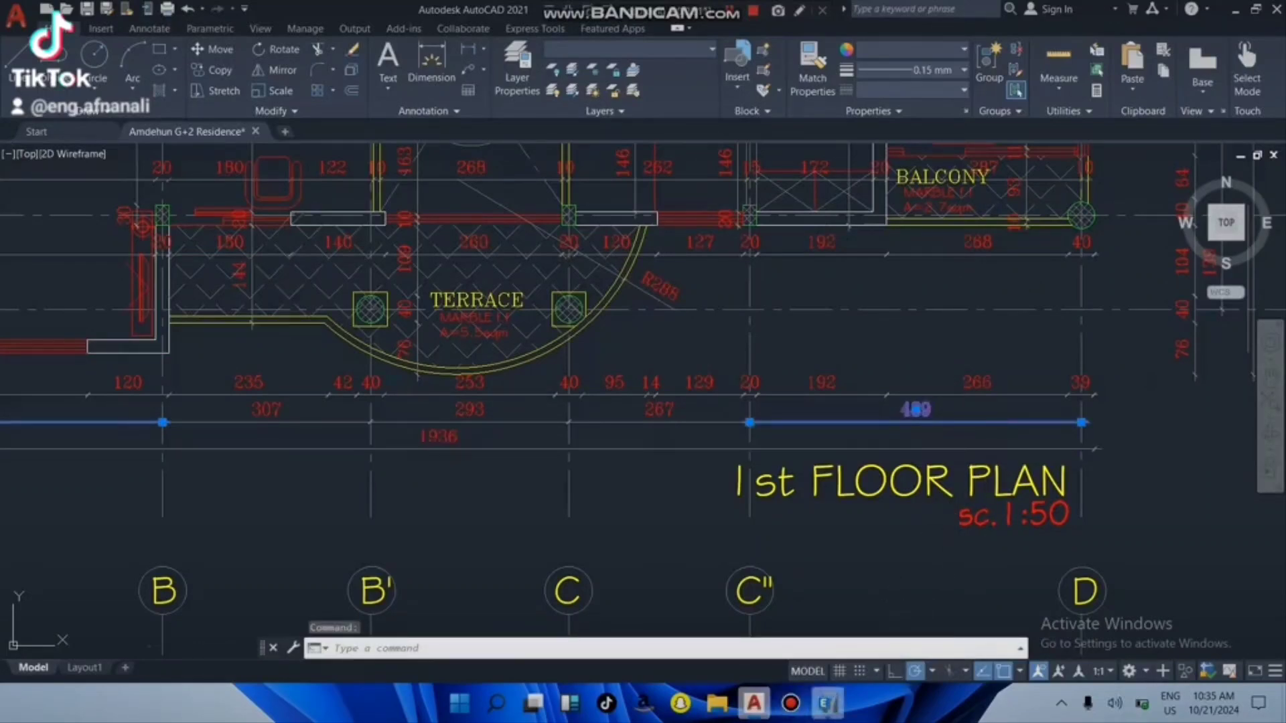
pyautogui.click(827, 703)
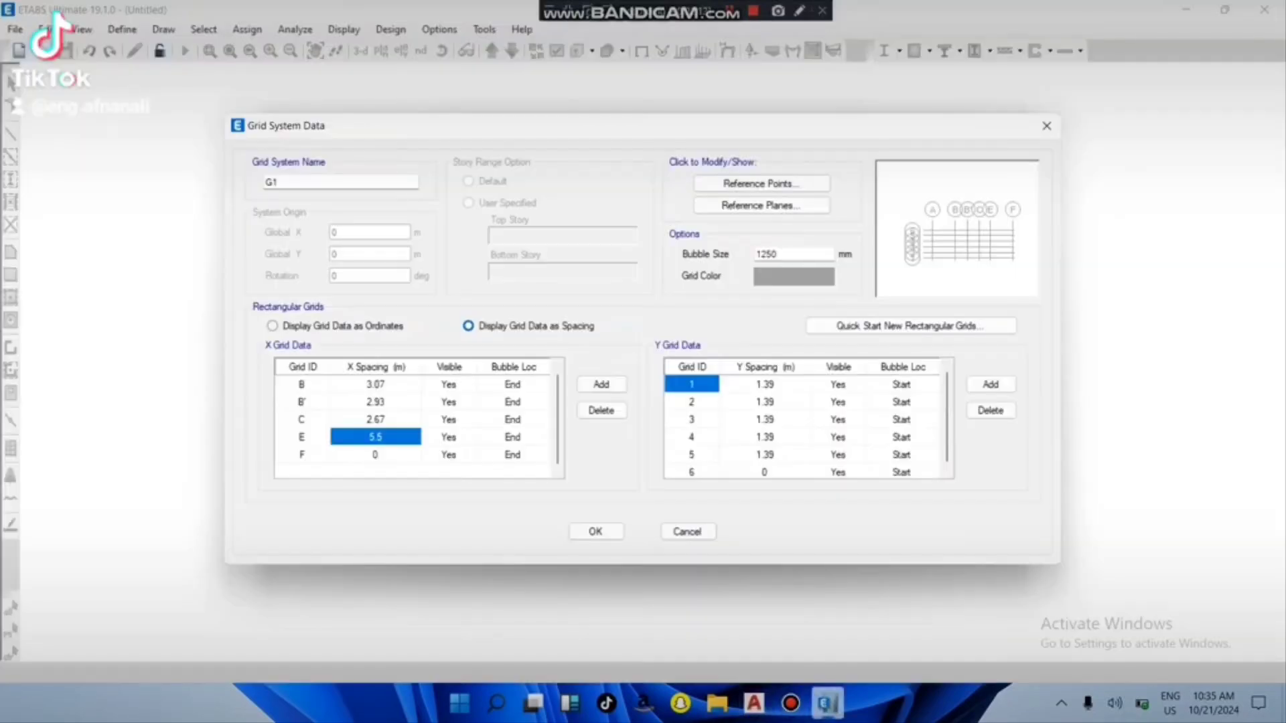
# Step: Rename X grid line E as C' and set its X spacing to 4.89 m
pyautogui.click(302, 437)
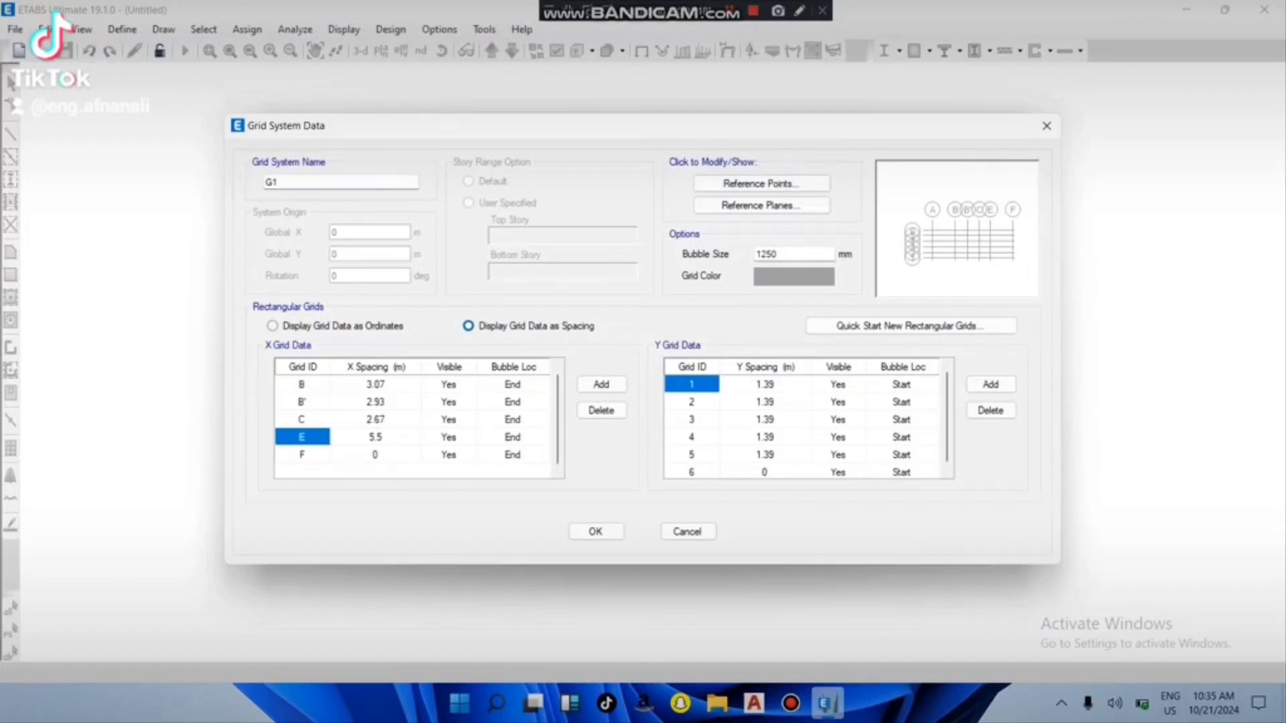
pyautogui.write('C')
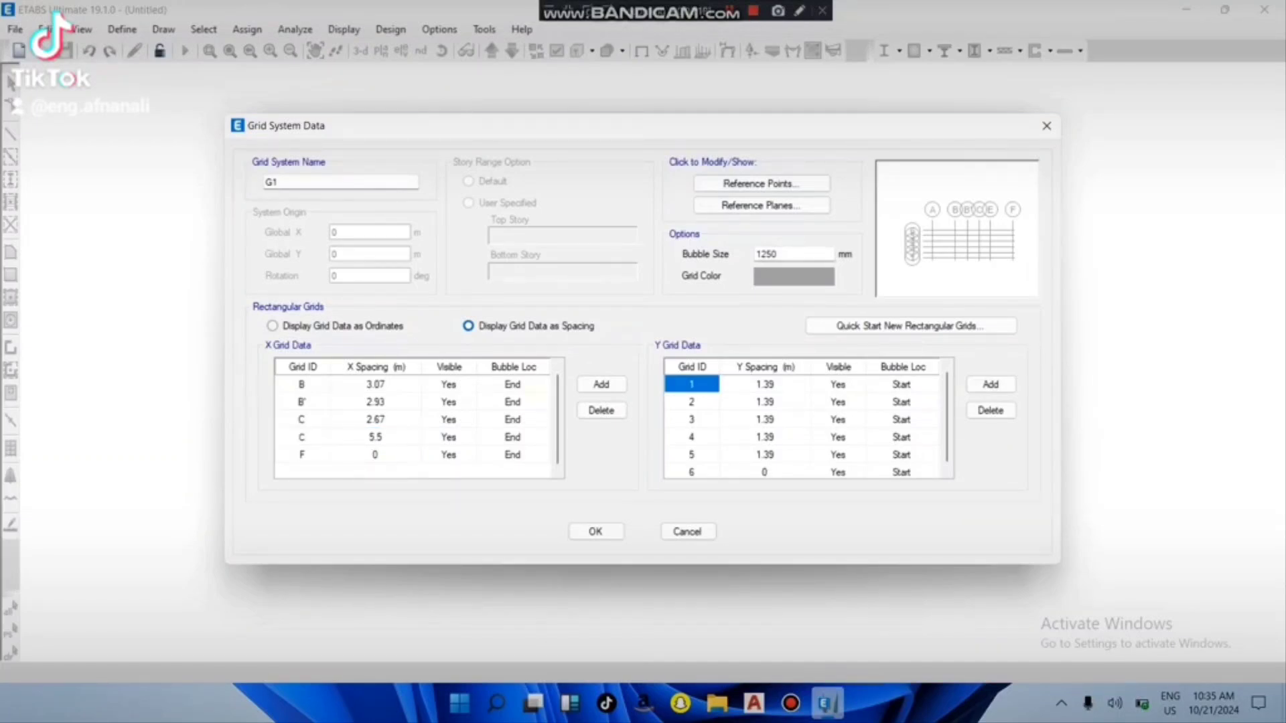
pyautogui.write('1')
pyautogui.press('Tab')
pyautogui.write('4.89')
pyautogui.press('Return')
# Step: Rename the last X grid line, F, as D
pyautogui.press('Left')
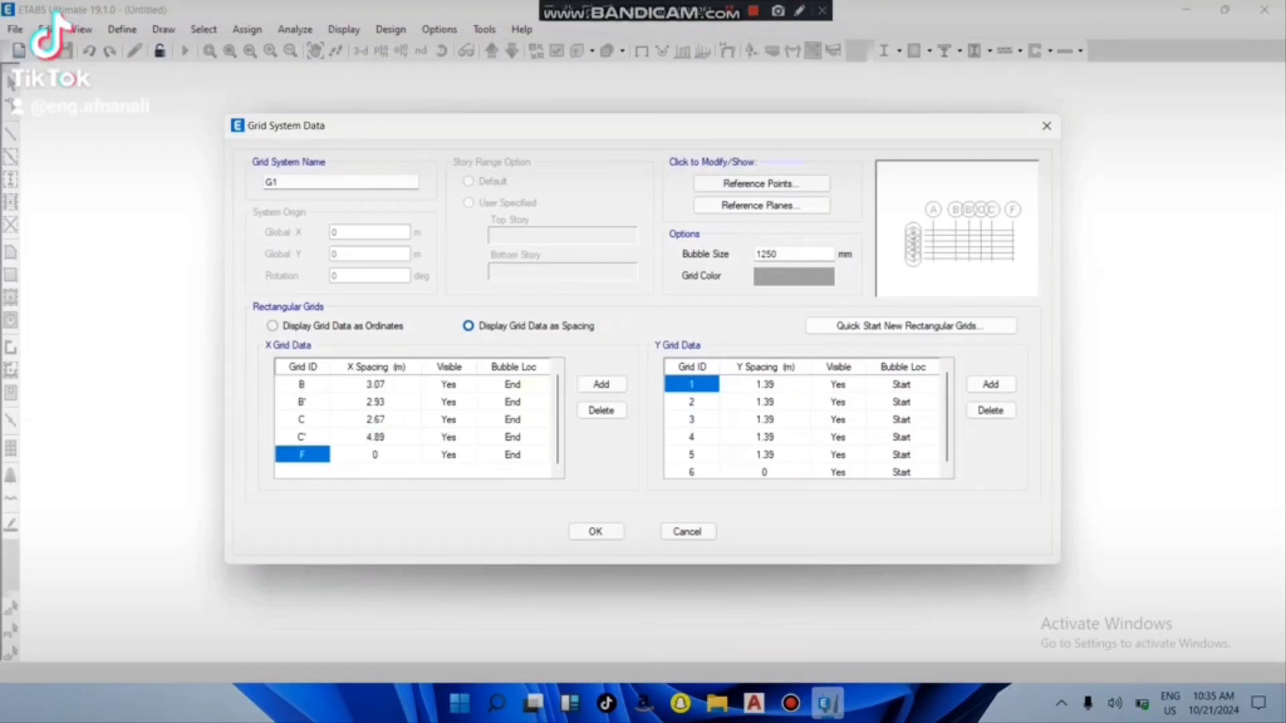
pyautogui.write('D')
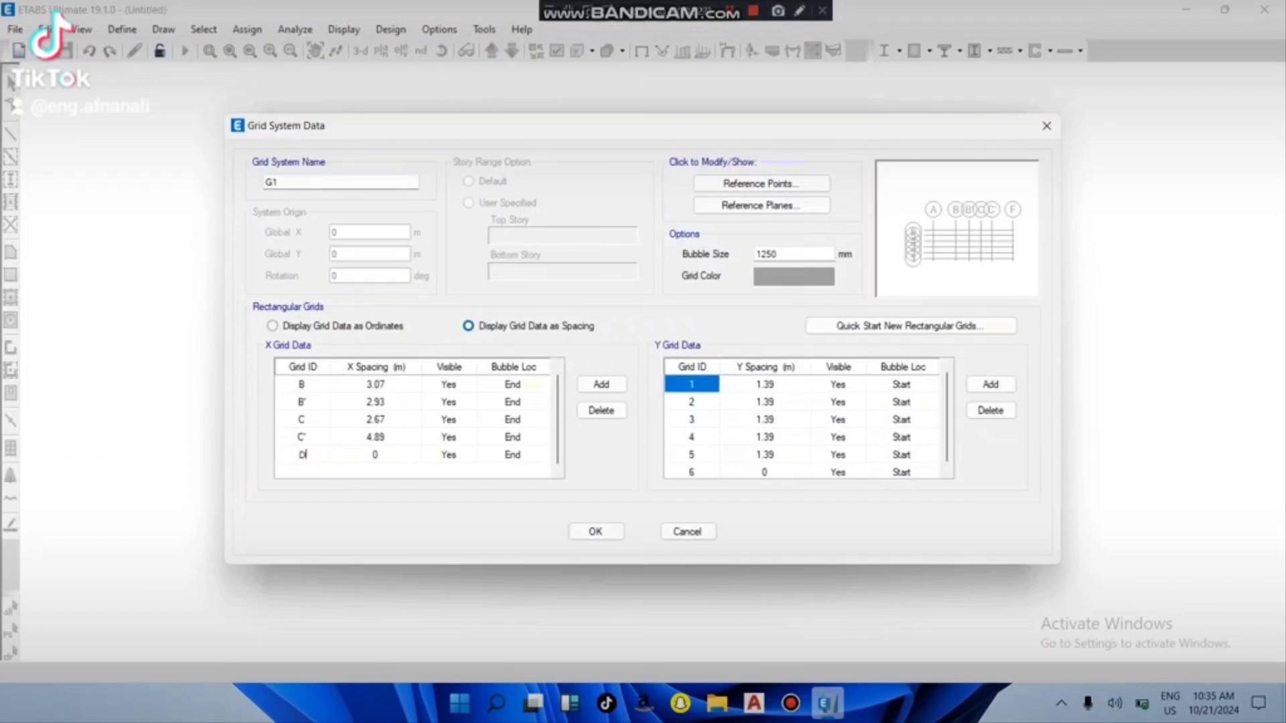
pyautogui.press('Tab')
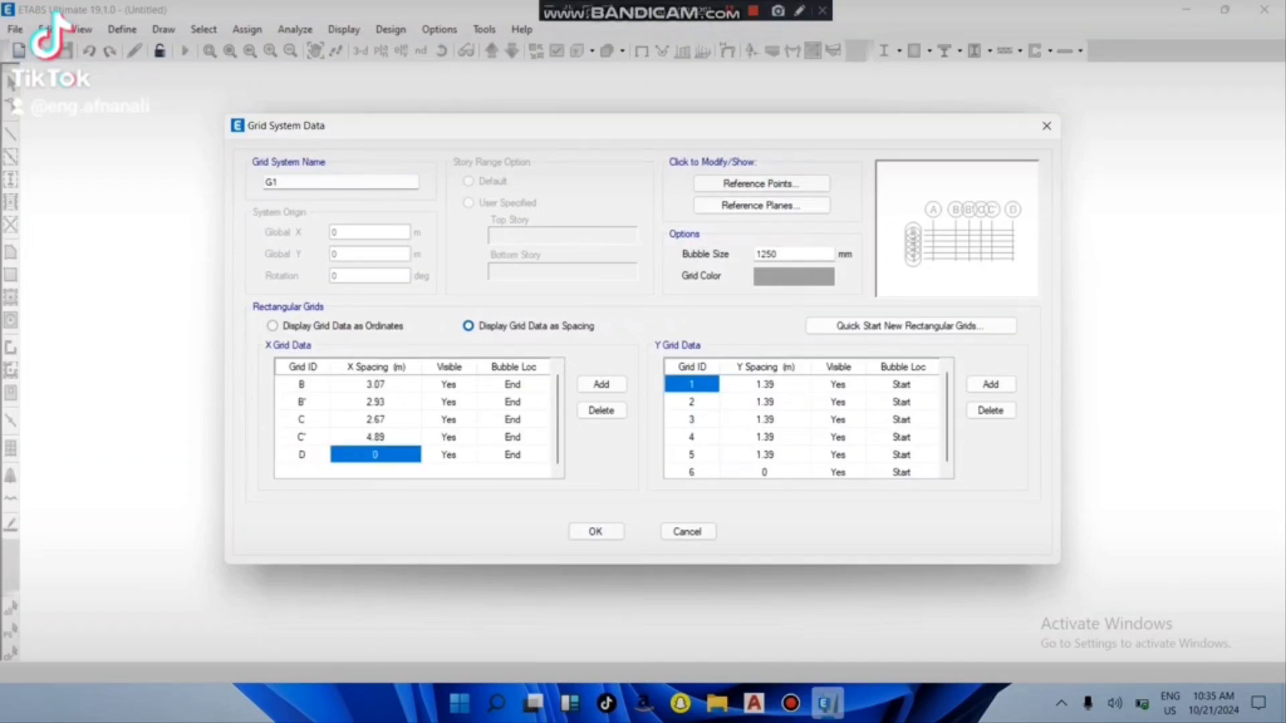
# Step: Switch to AutoCAD, check axis D at the end of the first floor plan, and return to the ETABS grid data
pyautogui.click(790, 703)
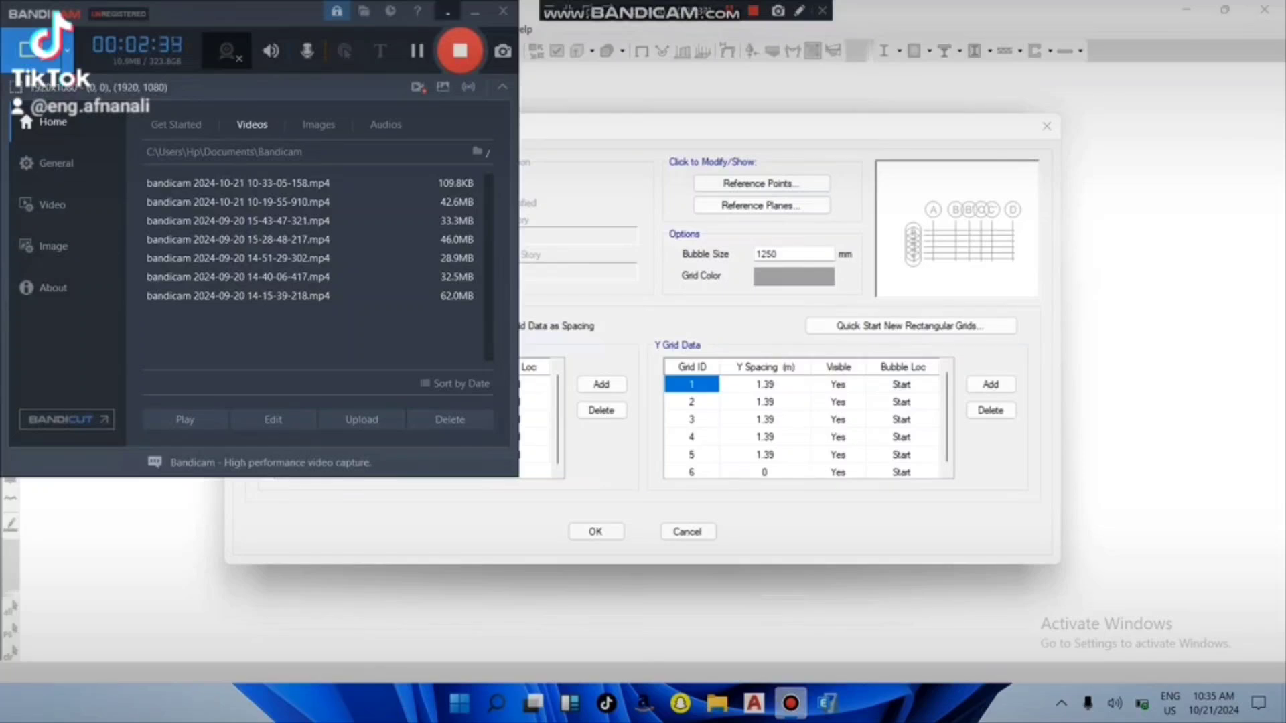
pyautogui.click(448, 12)
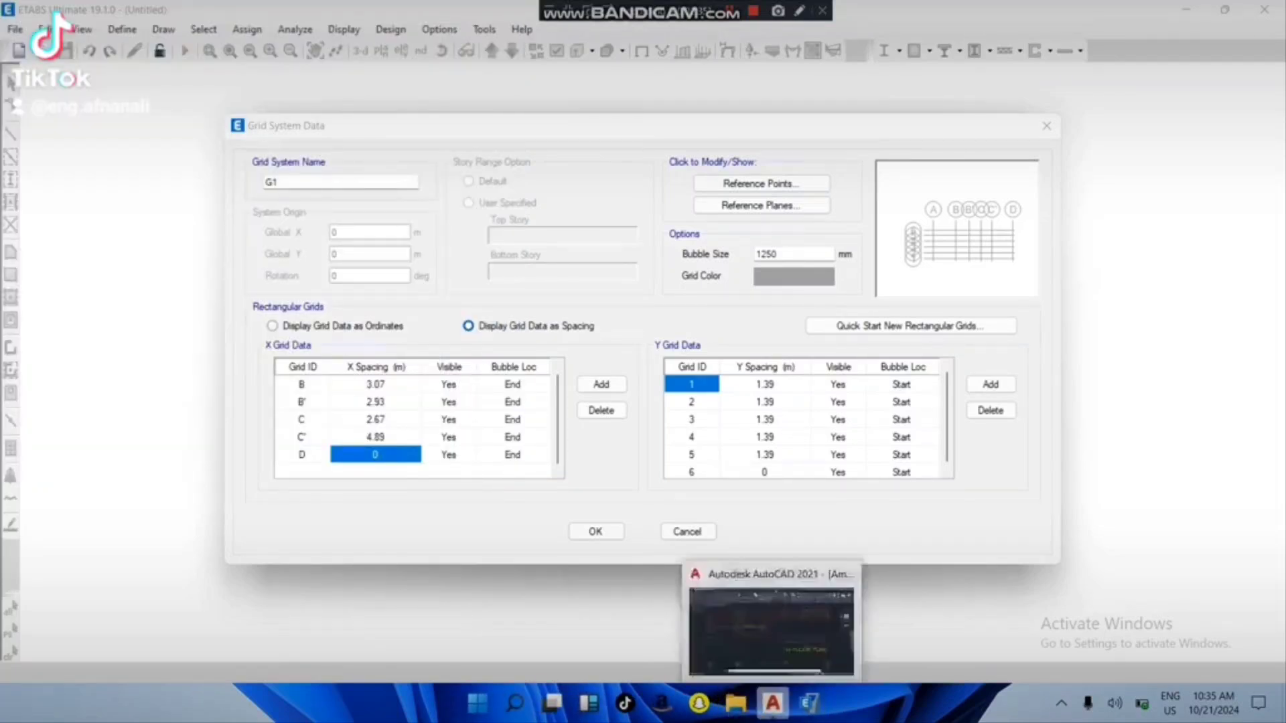
pyautogui.click(773, 703)
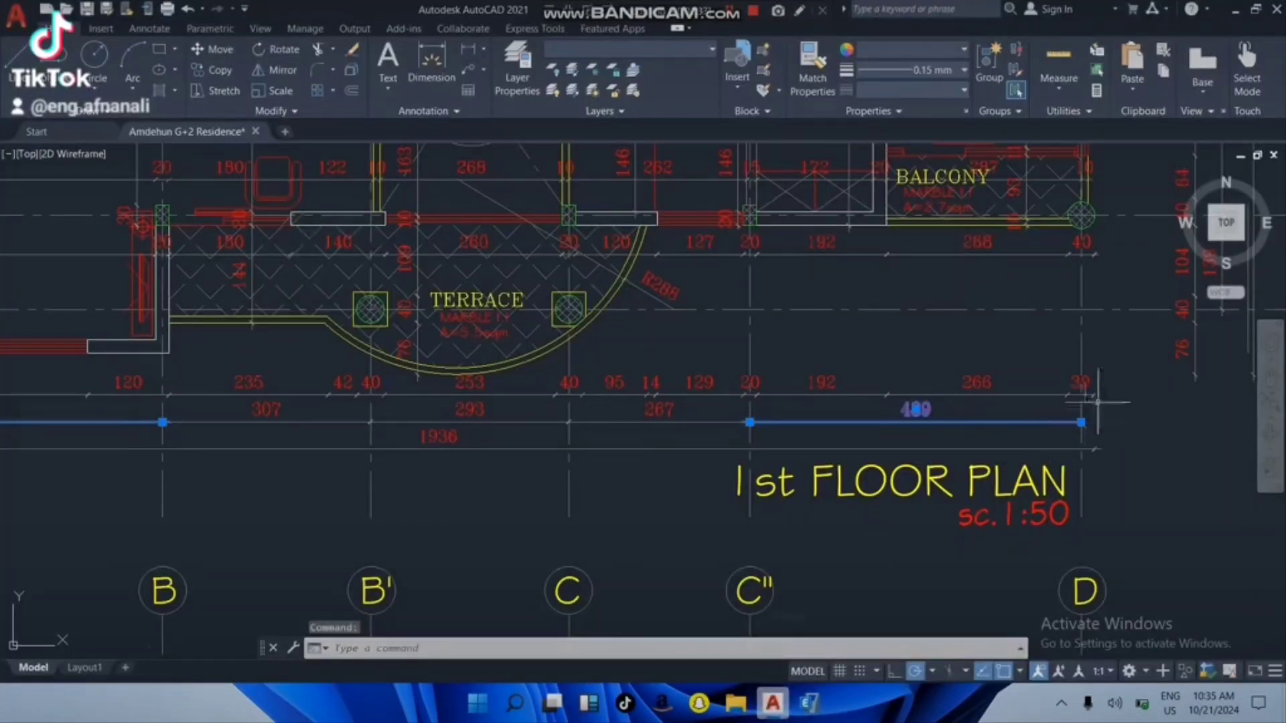
pyautogui.click(1082, 288)
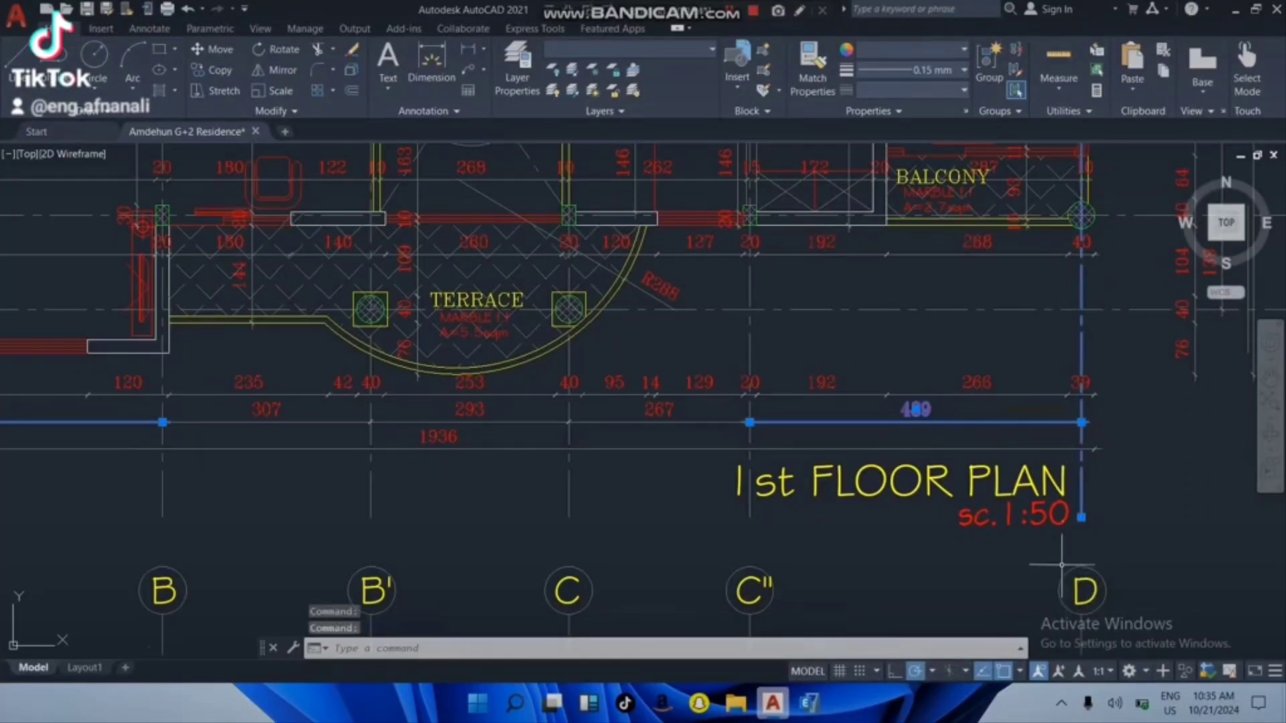
pyautogui.scroll(-4, 1109, 515)
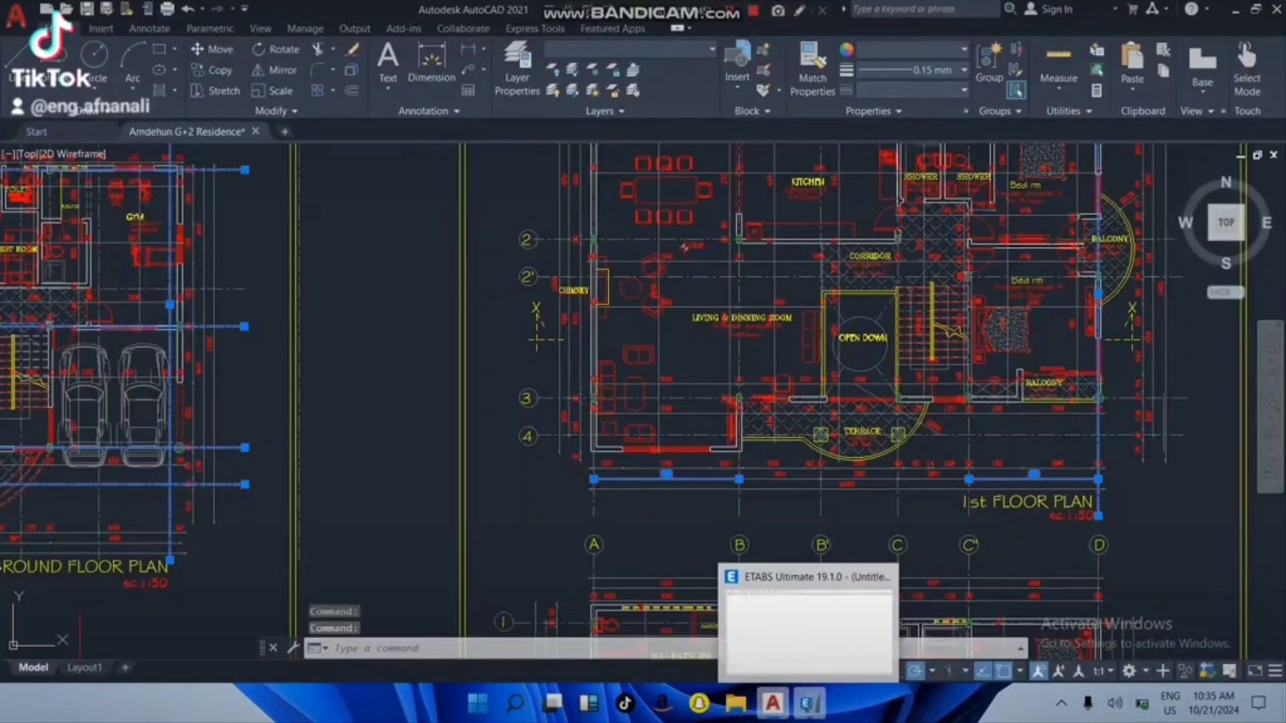
pyautogui.click(808, 703)
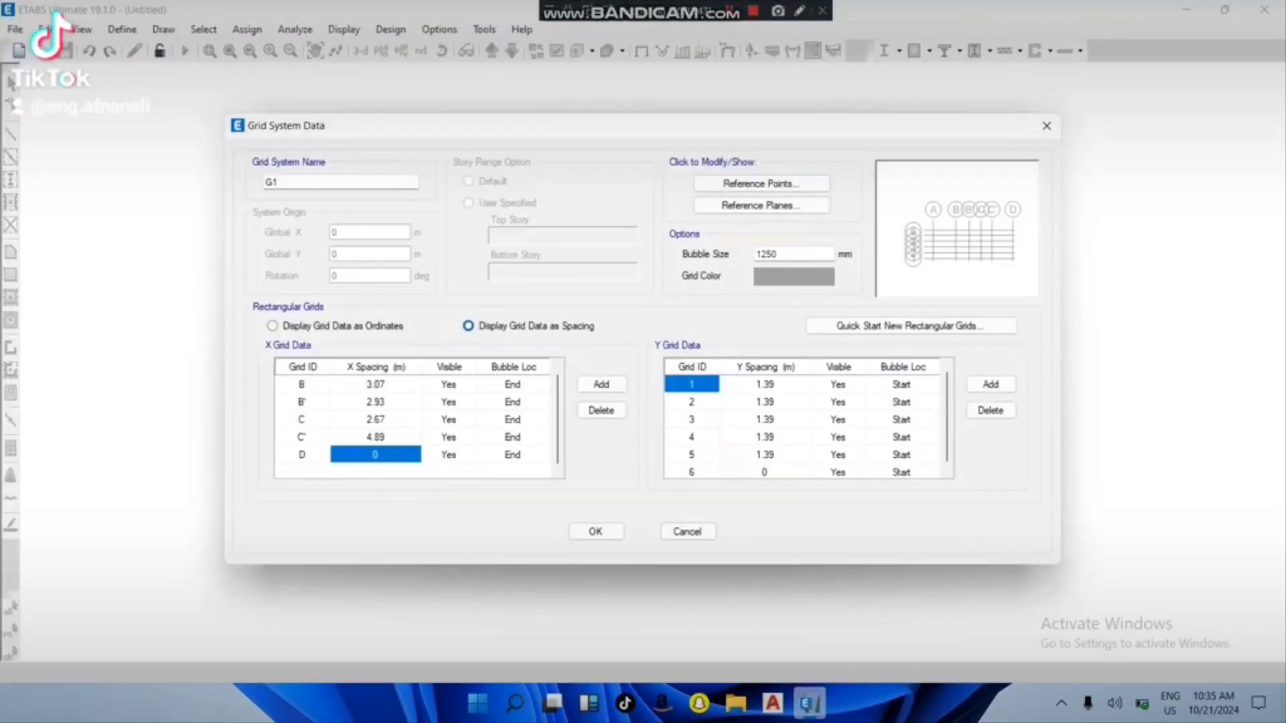
# Step: Display the ETABS grid data as ordinates, and check them against the axis dimensions on the AutoCAD first floor plan
pyautogui.click(272, 326)
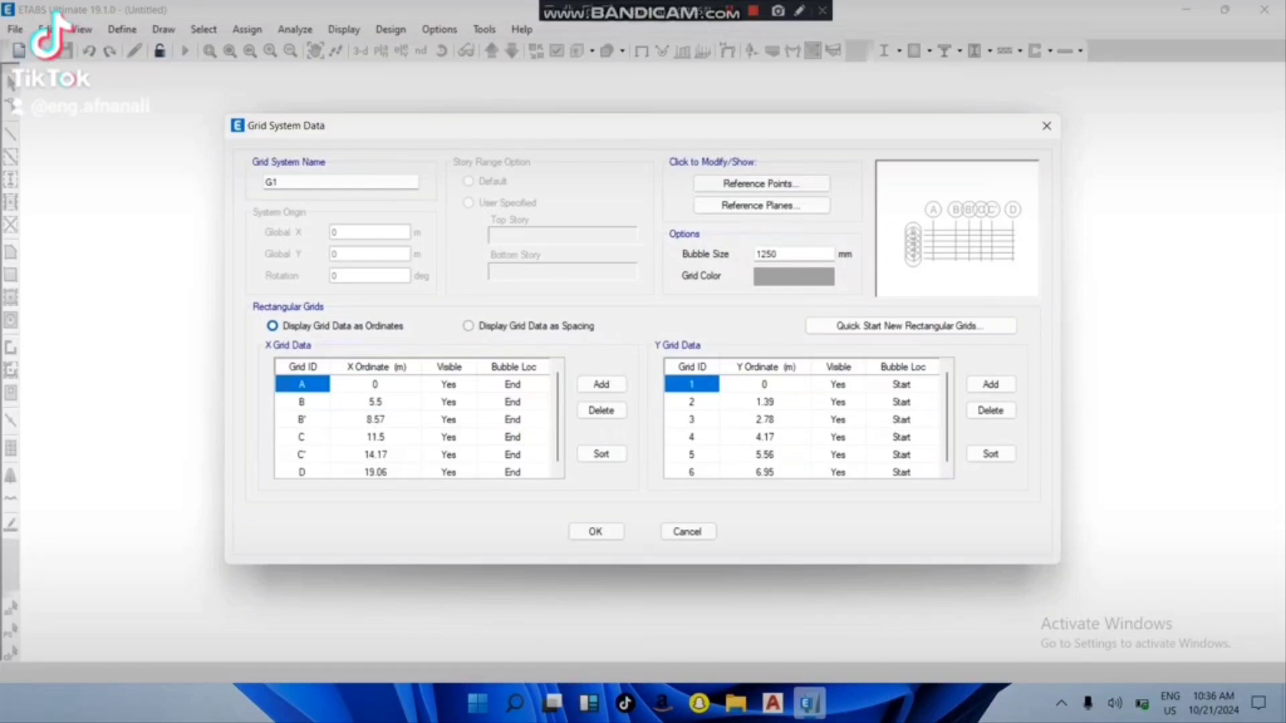
pyautogui.click(773, 702)
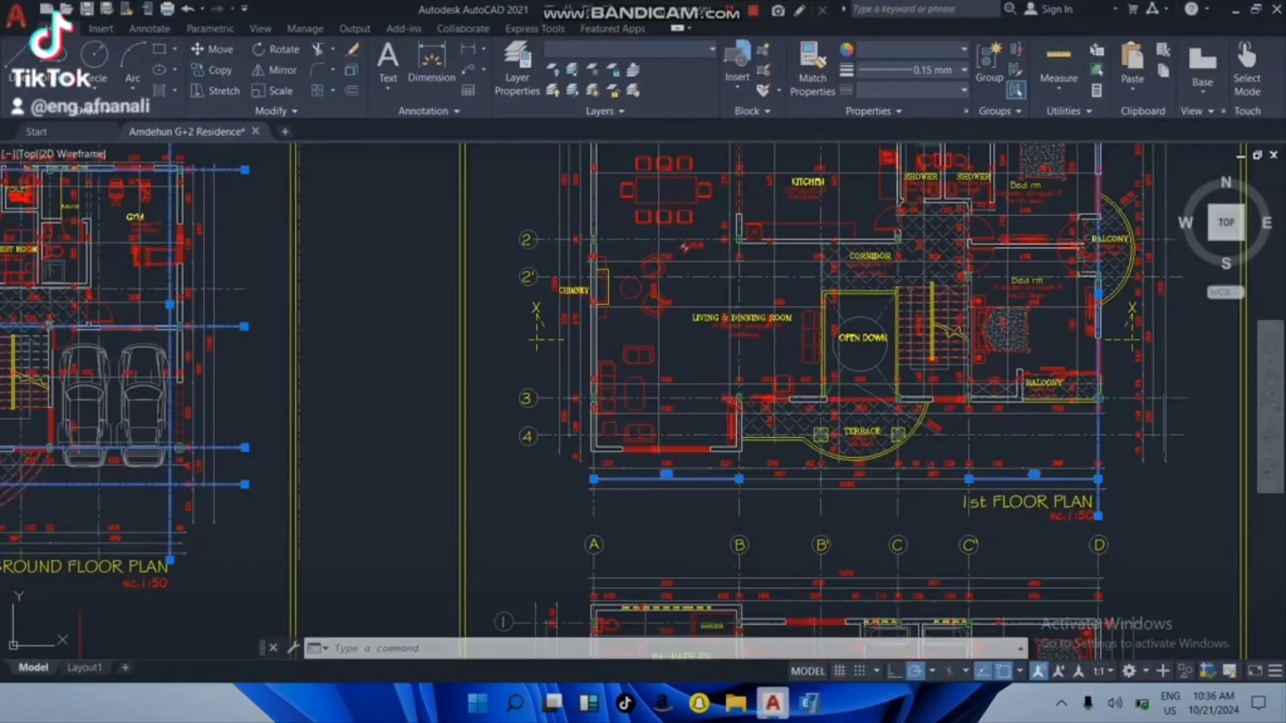
pyautogui.scroll(4, 888, 482)
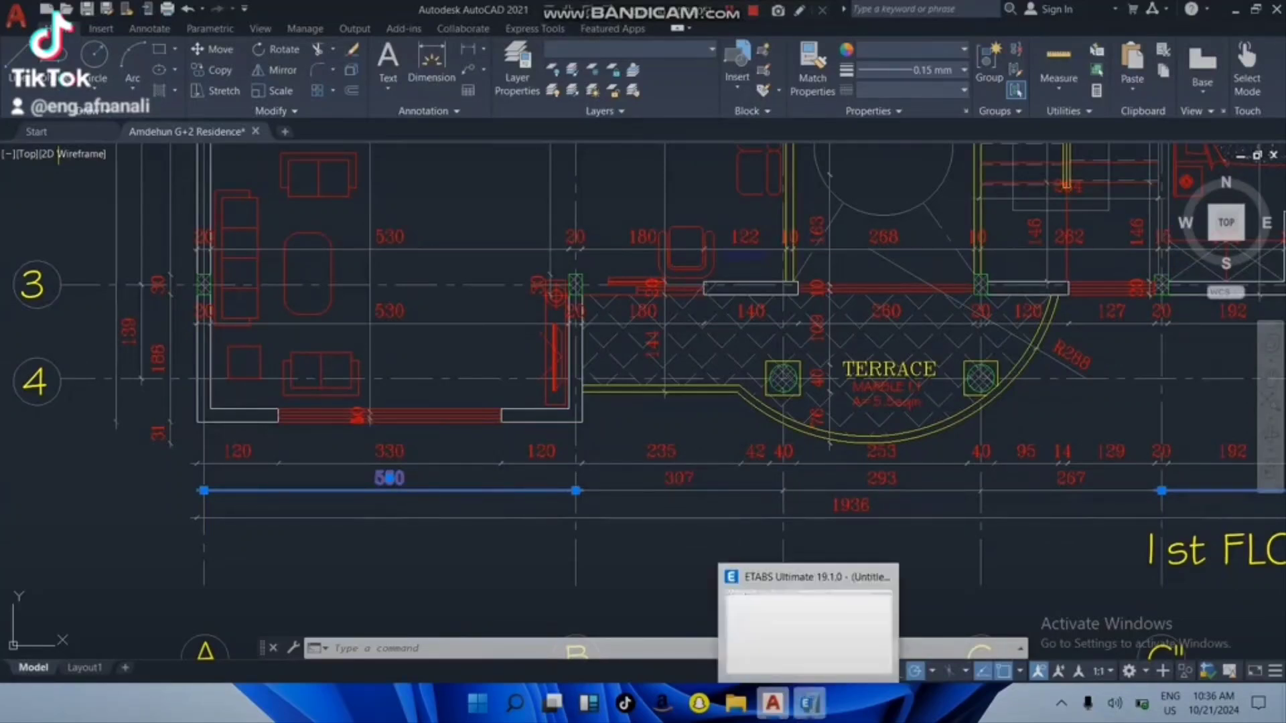
# Step: Switch between ETABS and AutoCAD to check the X ordinates of grid lines B', C, C' and D against the first floor plan dimensions
pyautogui.click(809, 703)
pyautogui.click(376, 419)
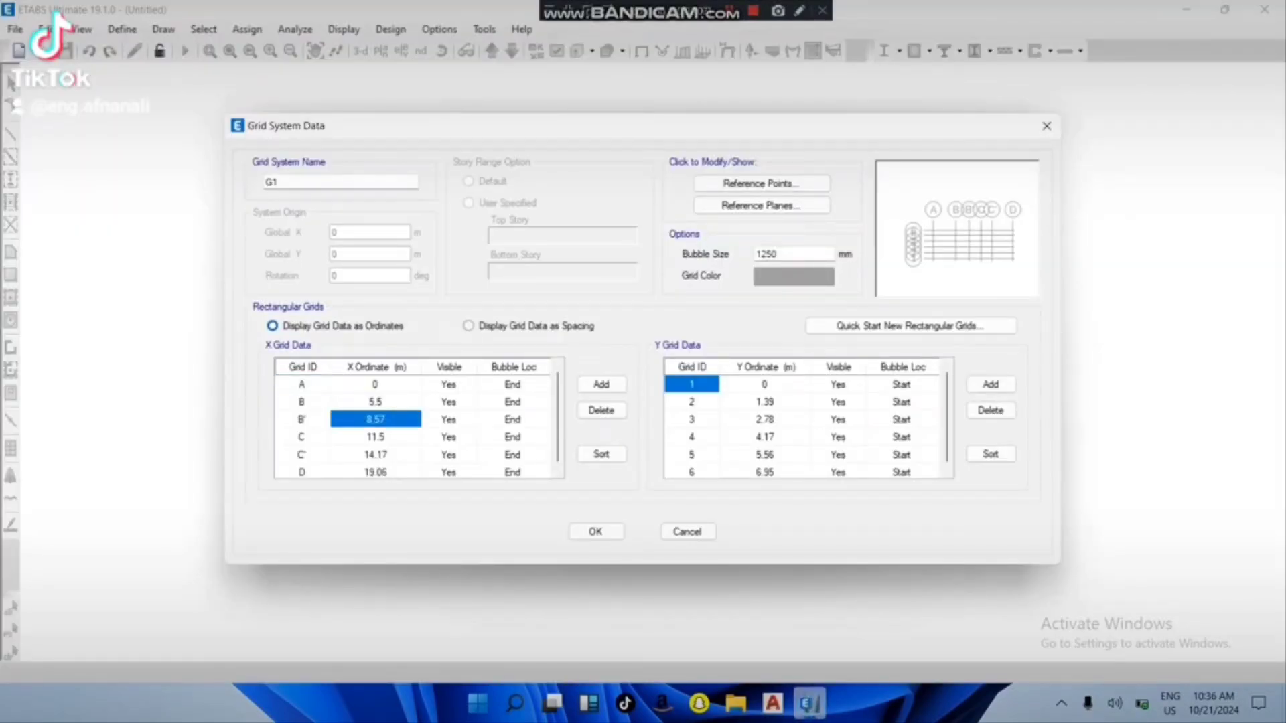
pyautogui.click(376, 437)
pyautogui.click(772, 703)
pyautogui.scroll(-2, 615, 446)
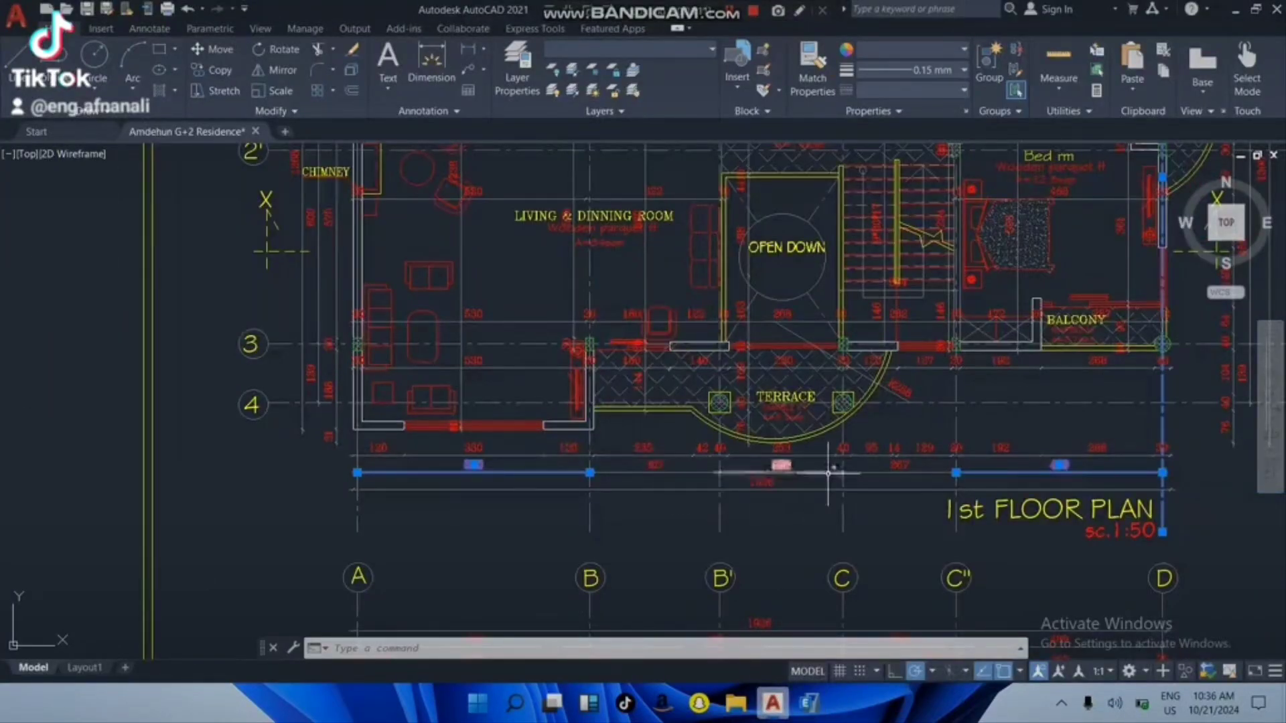
pyautogui.scroll(2, 827, 473)
pyautogui.click(809, 704)
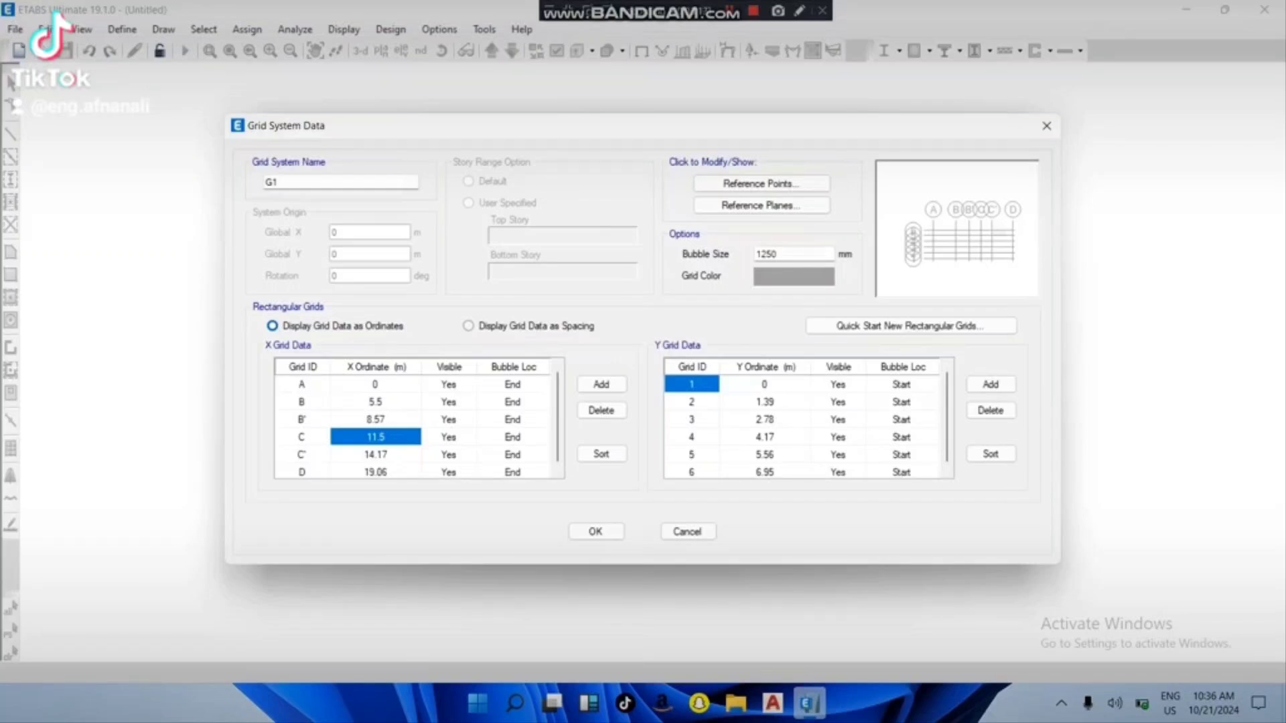
pyautogui.click(375, 454)
pyautogui.click(375, 472)
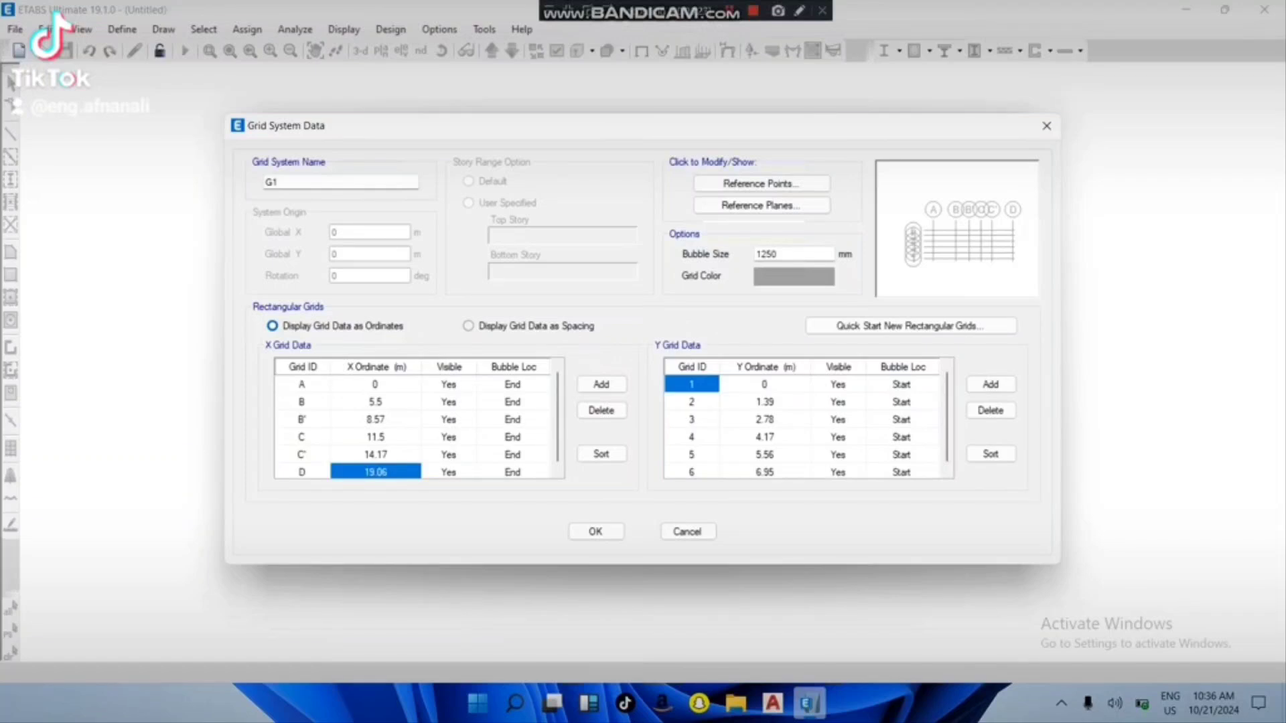
# Step: Display the ETABS grid data as spacing, and check the first Y spacing against the axis 3 to 4 dimension in AutoCAD
pyautogui.click(468, 326)
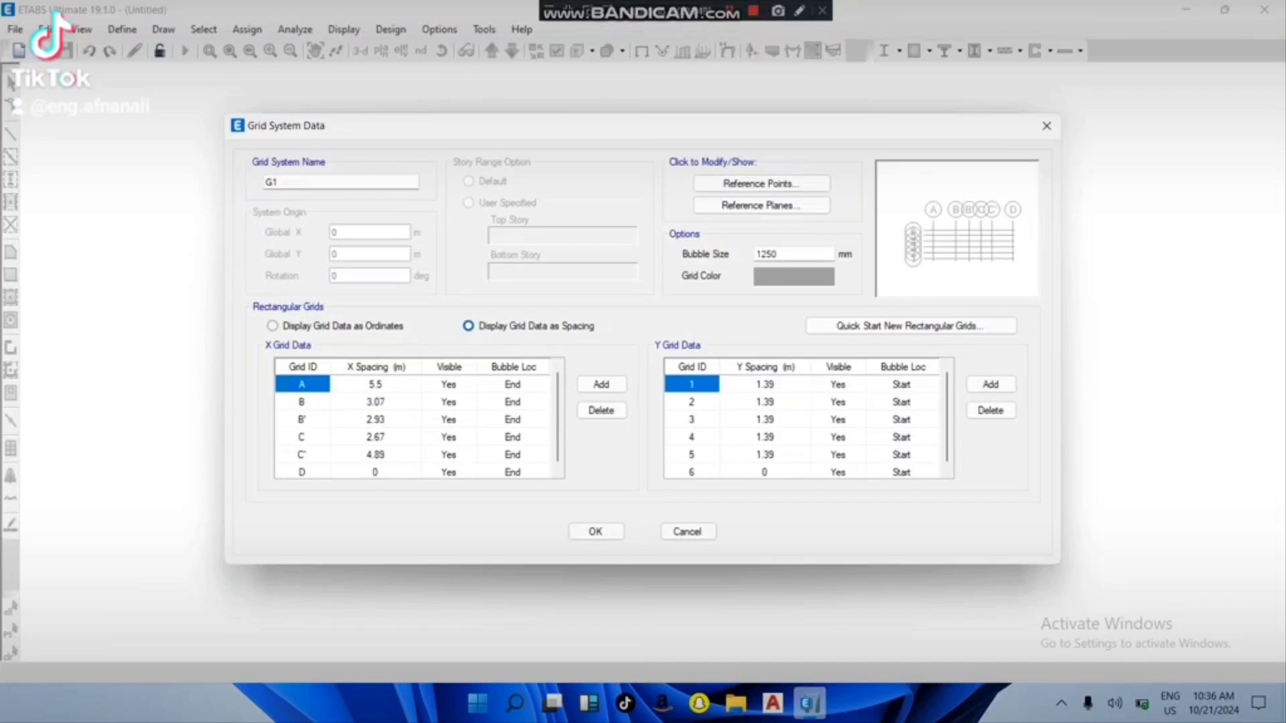
pyautogui.click(765, 384)
pyautogui.moveTo(772, 703)
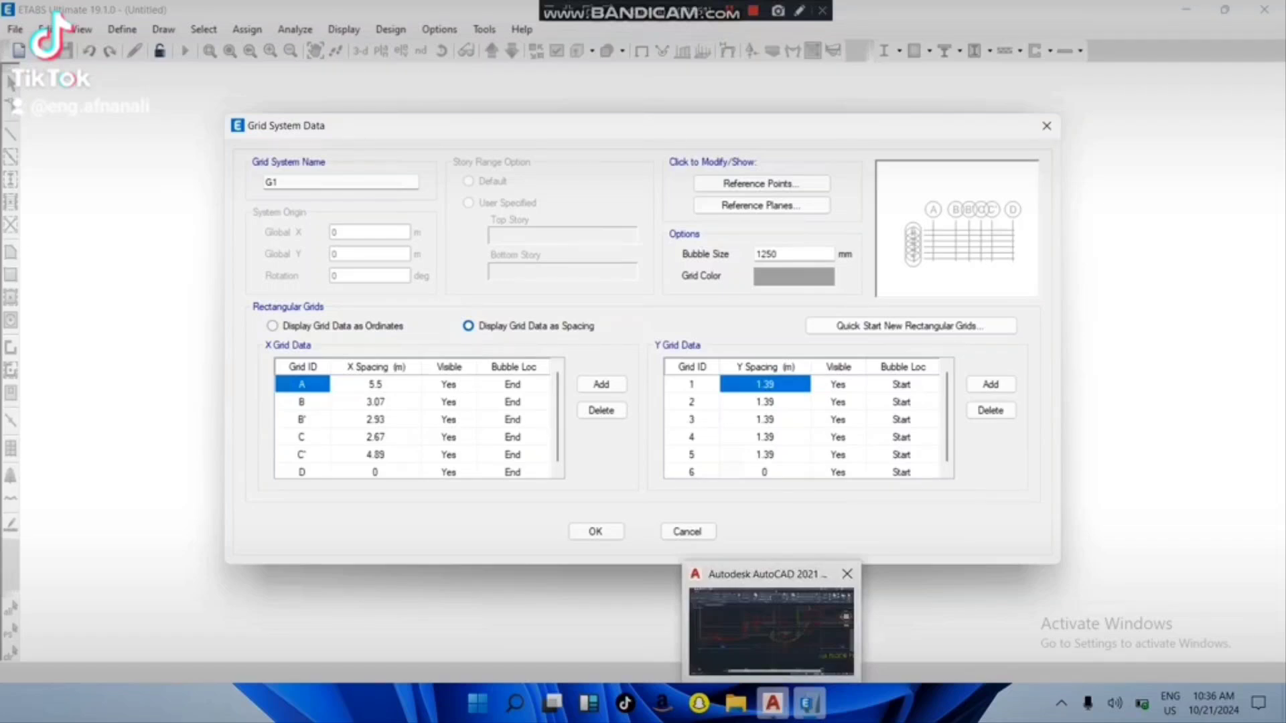
pyautogui.click(770, 630)
pyautogui.scroll(-2, 775, 423)
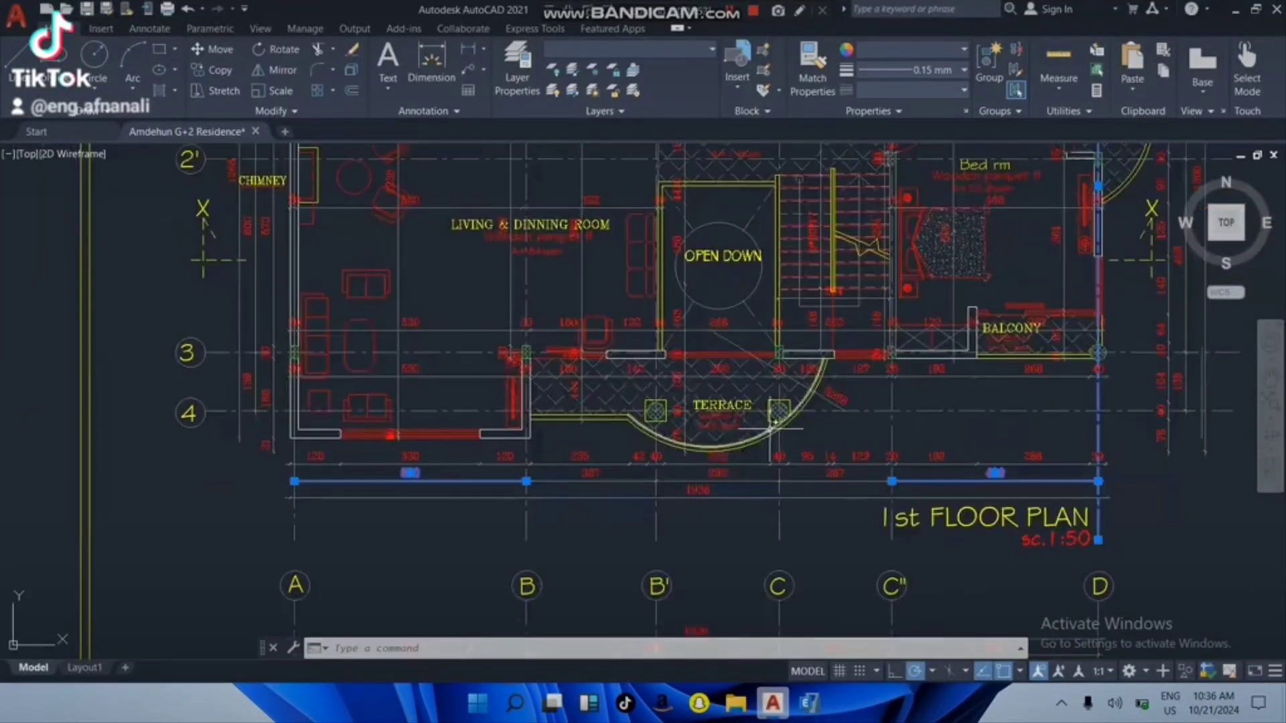
pyautogui.scroll(-3, 774, 423)
pyautogui.scroll(5, 462, 396)
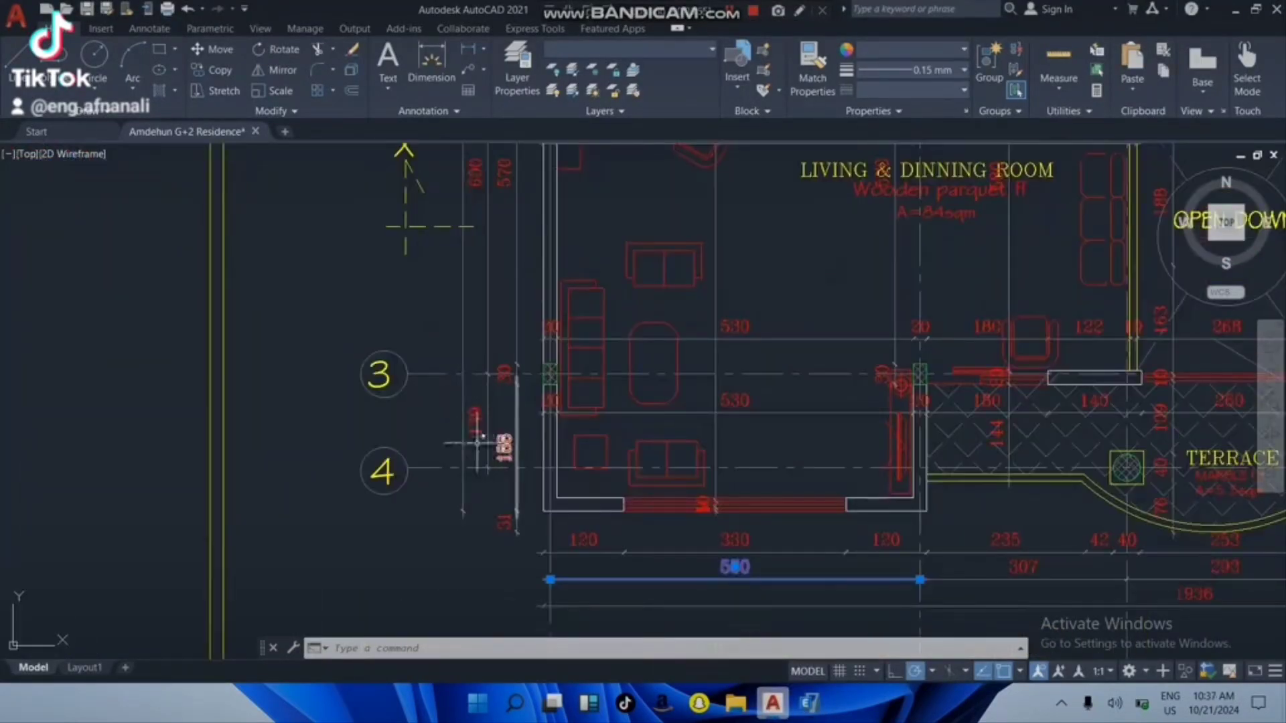
pyautogui.scroll(-2, 492, 446)
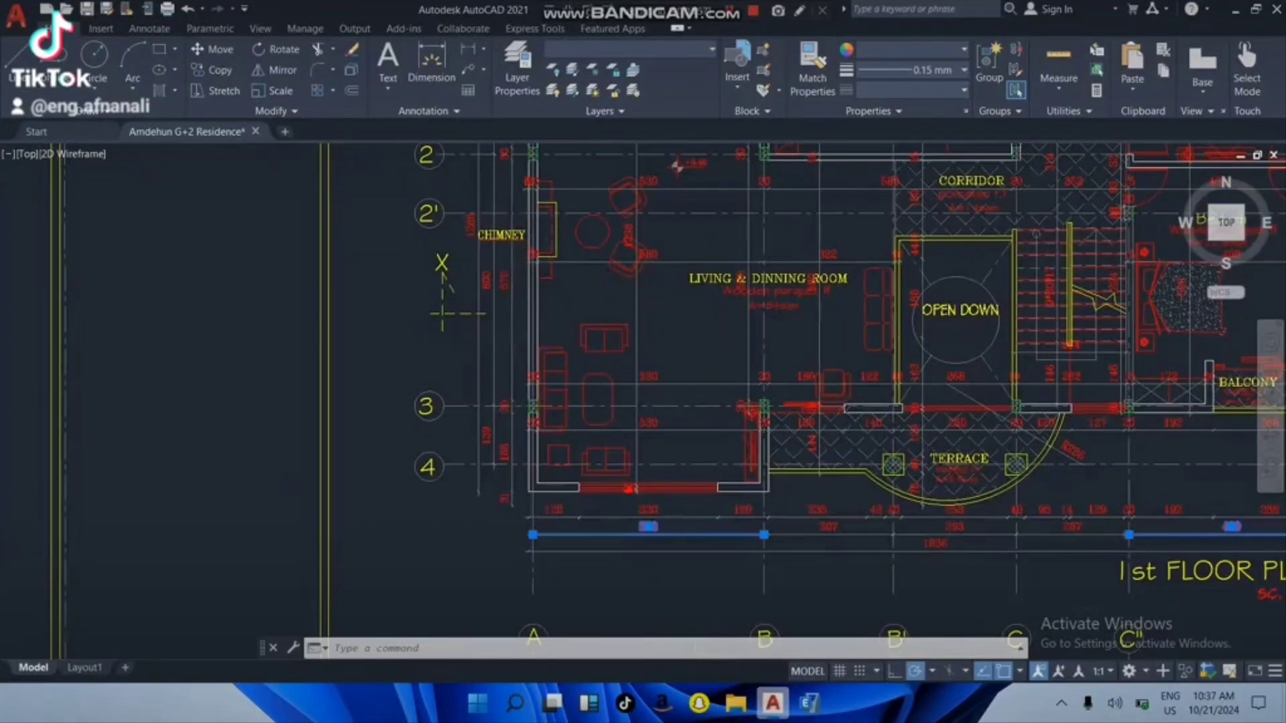
pyautogui.scroll(2, 491, 207)
pyautogui.moveTo(810, 703)
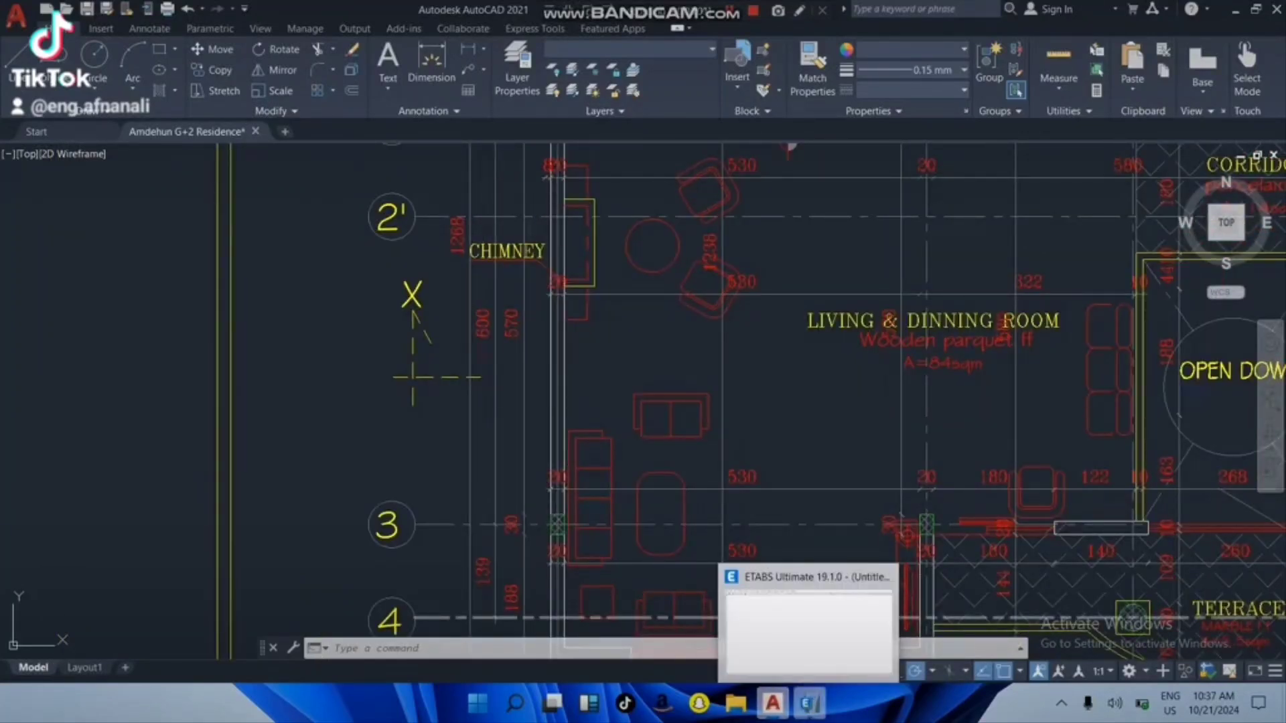
pyautogui.click(811, 703)
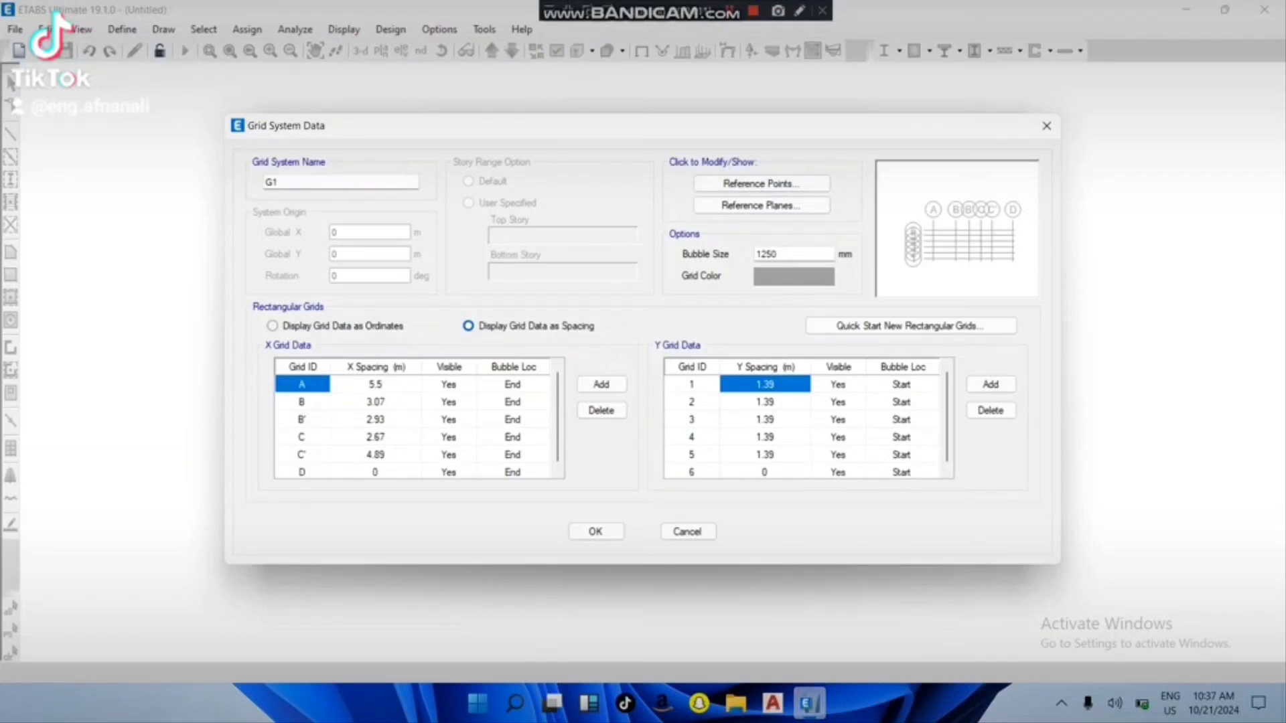
# Step: Find the dimension between axes 2' and 3 on the AutoCAD ground floor plan, and set the second ETABS Y grid spacing to 4.59 m
pyautogui.click(765, 402)
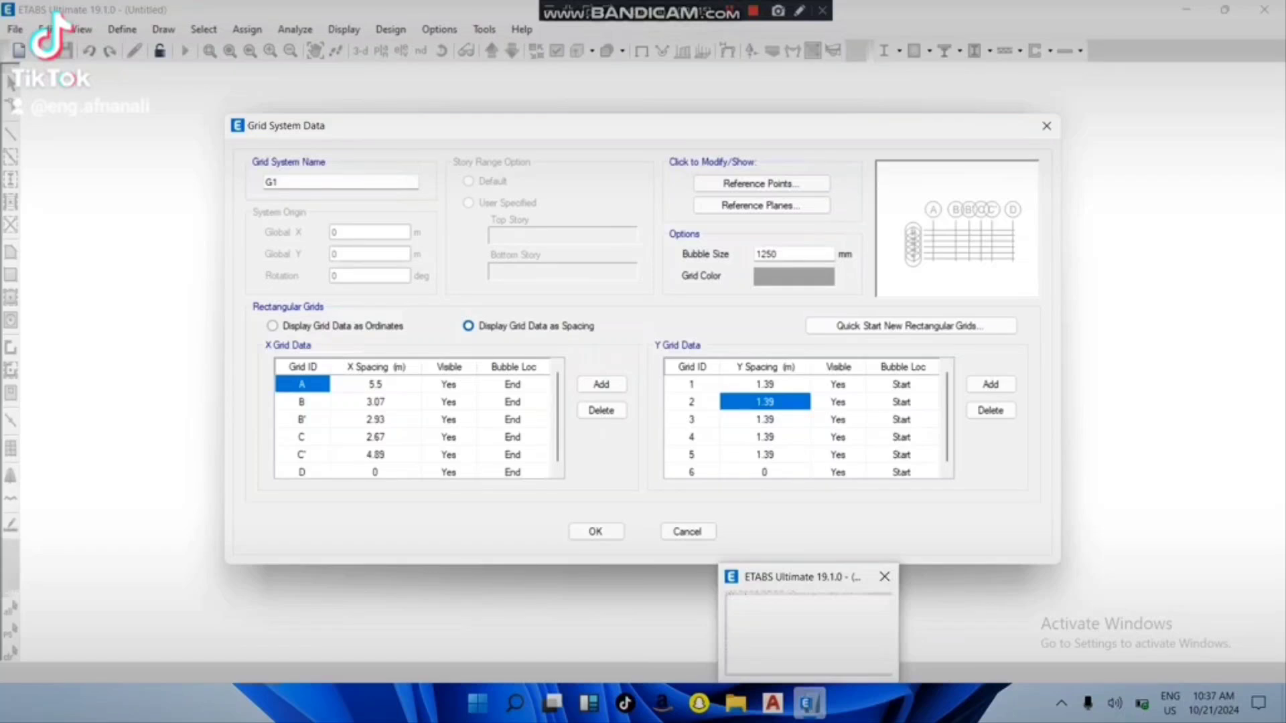
pyautogui.moveTo(772, 703)
pyautogui.click(771, 630)
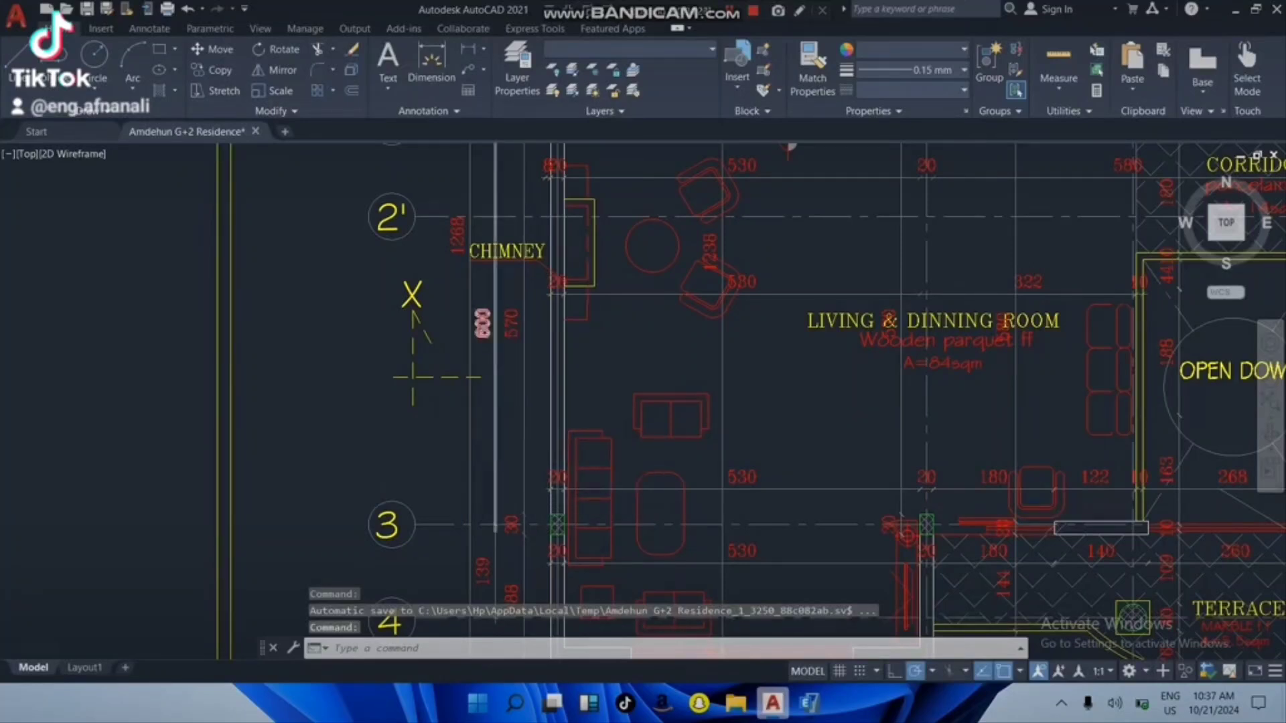
pyautogui.scroll(-2, 499, 414)
pyautogui.moveTo(512, 412)
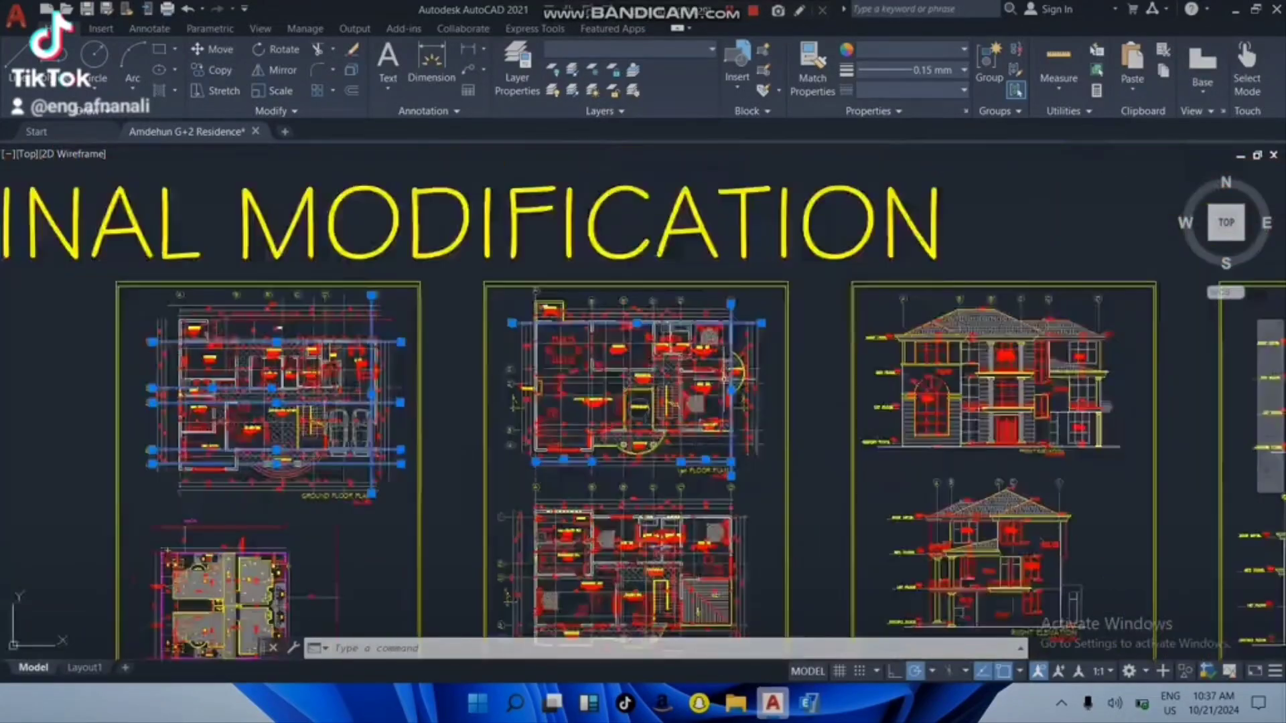
pyautogui.scroll(8, 398, 405)
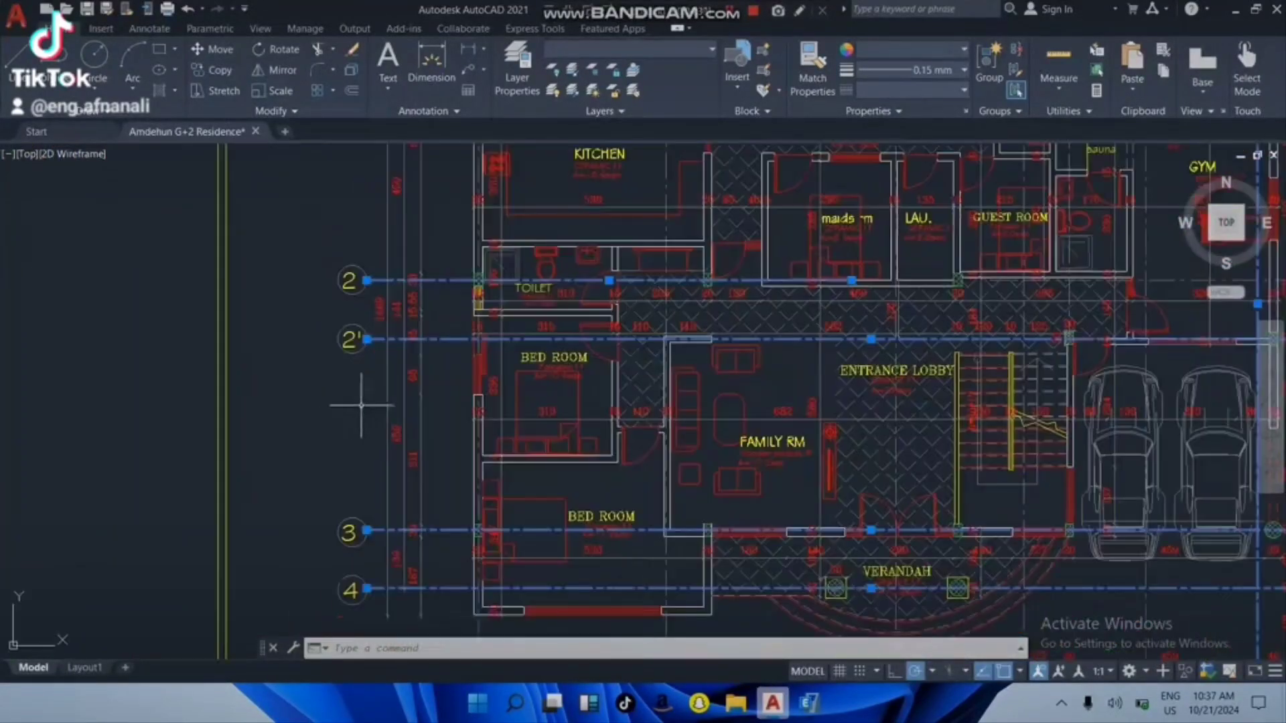
pyautogui.click(405, 401)
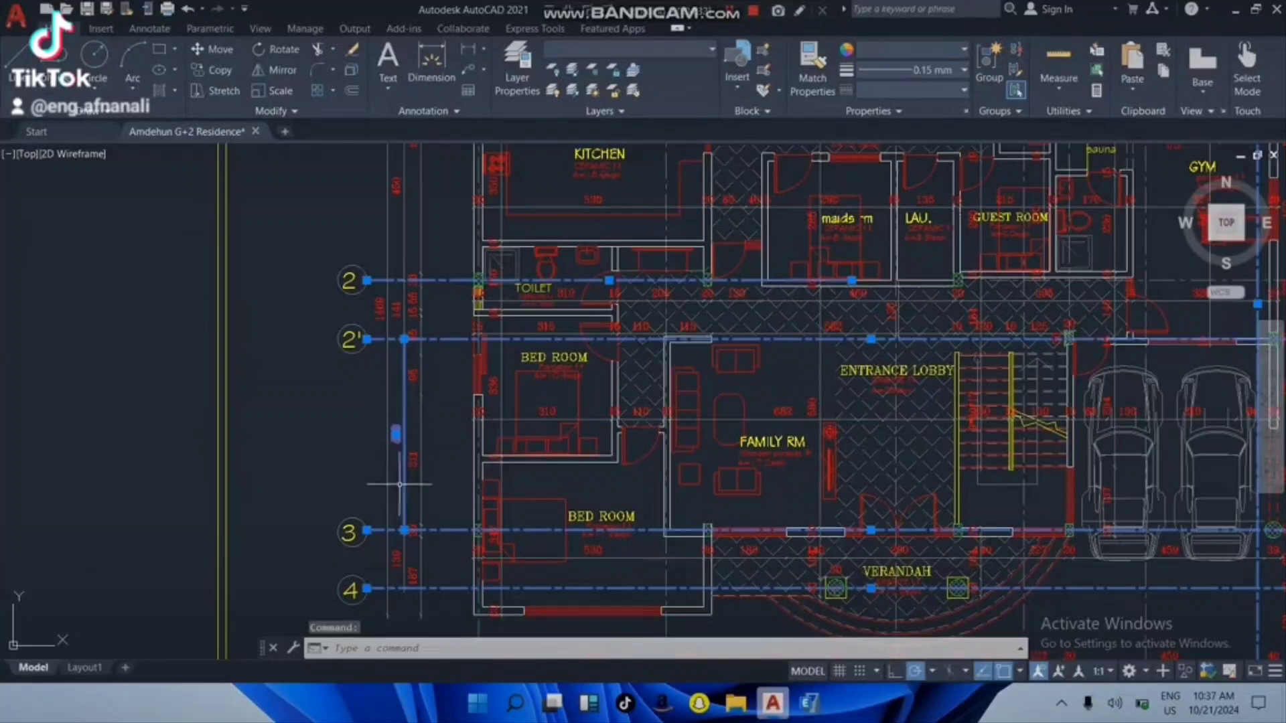
pyautogui.scroll(-5, 432, 429)
pyautogui.scroll(10, 431, 411)
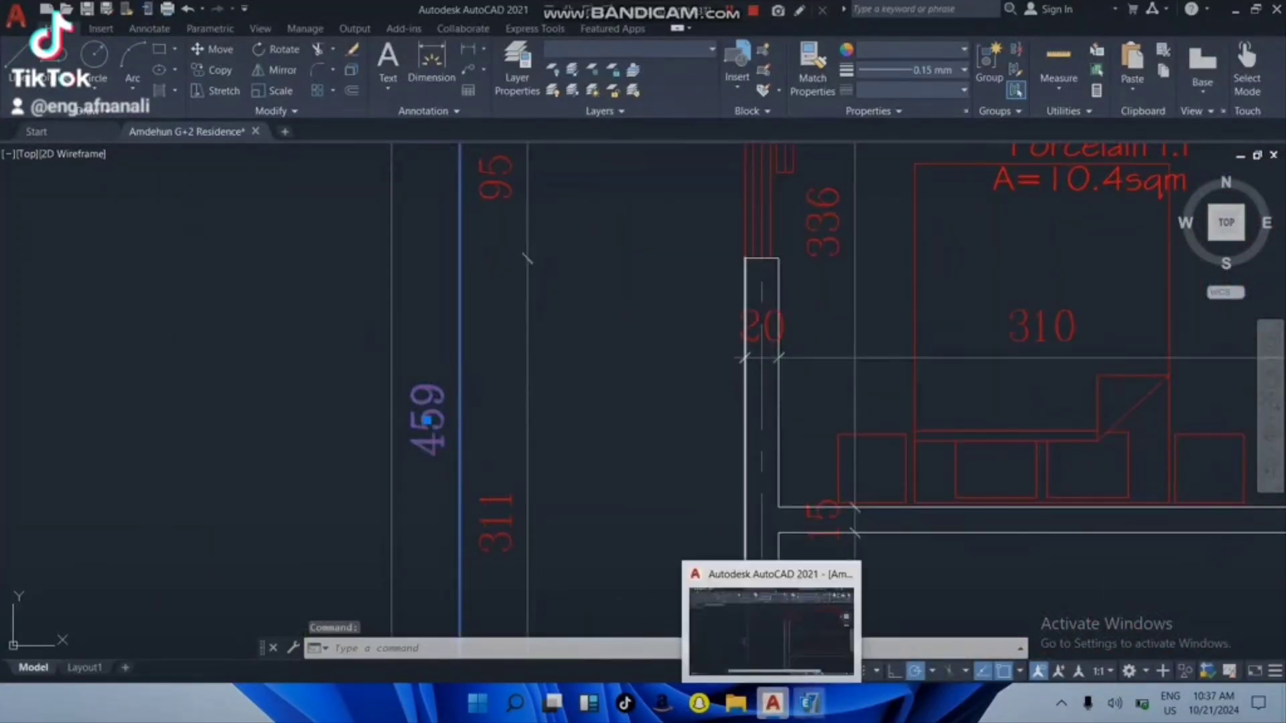
pyautogui.click(809, 703)
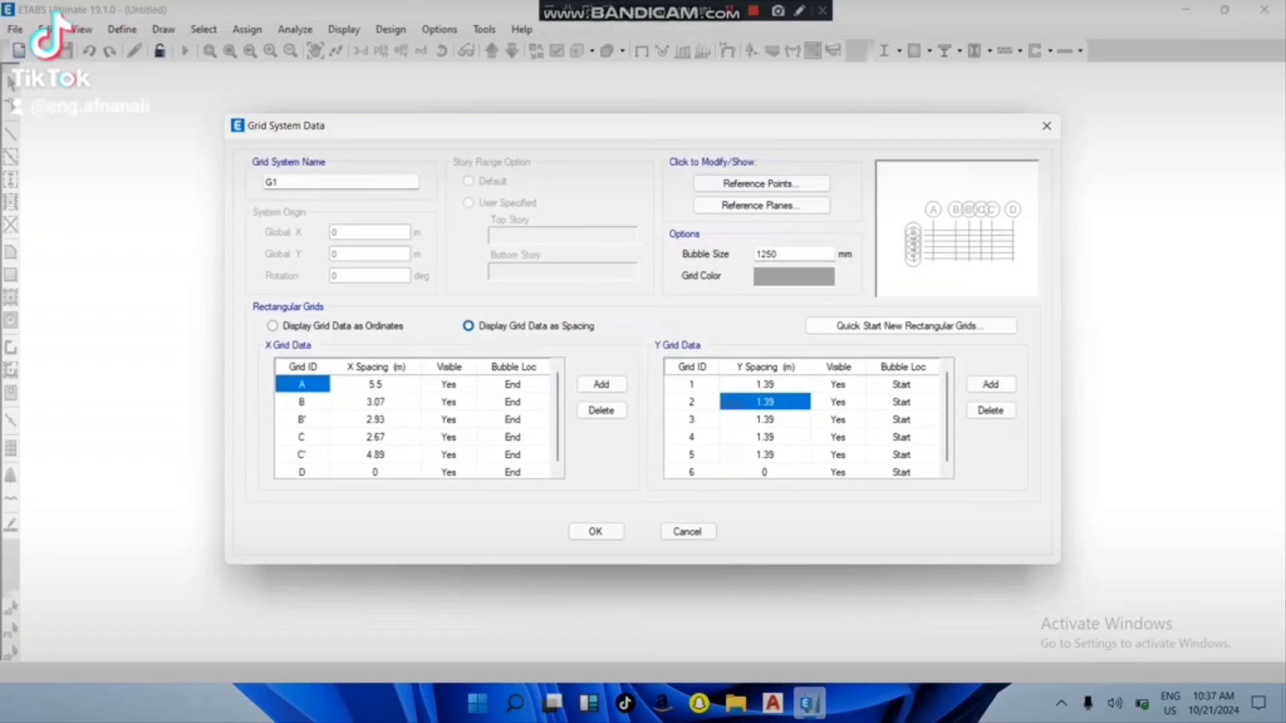
pyautogui.write('4.59')
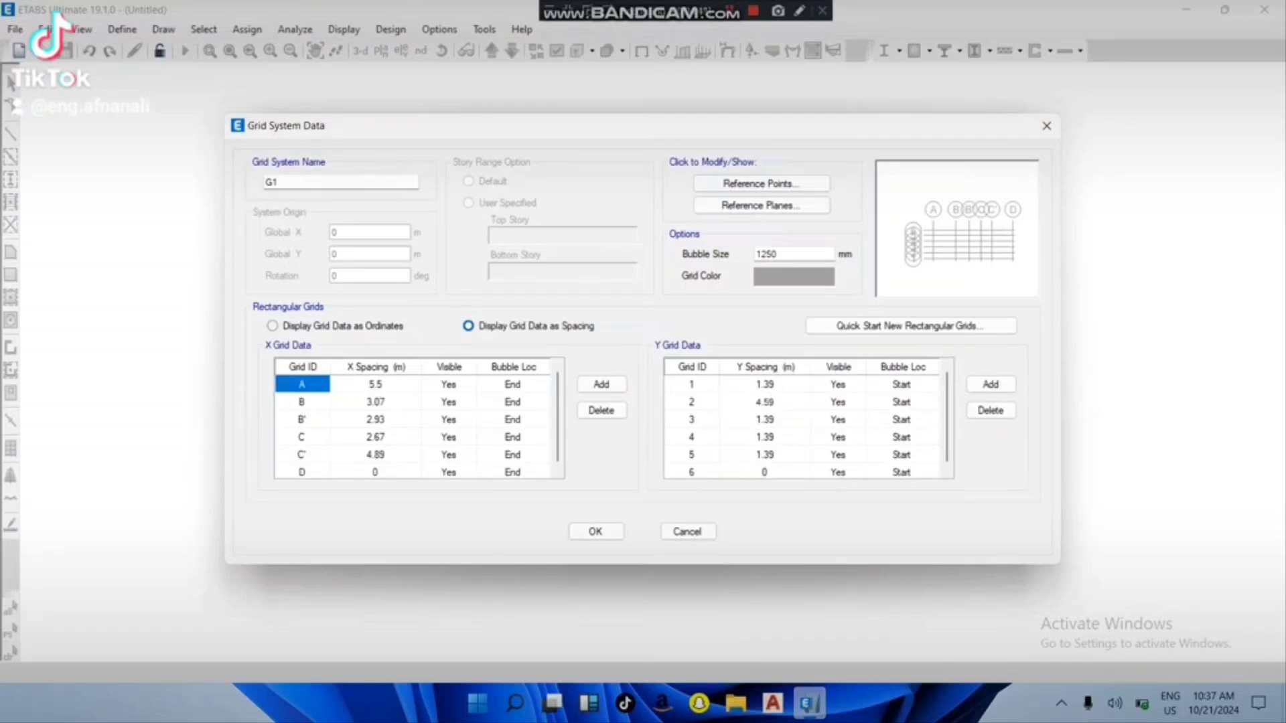
pyautogui.press('Return')
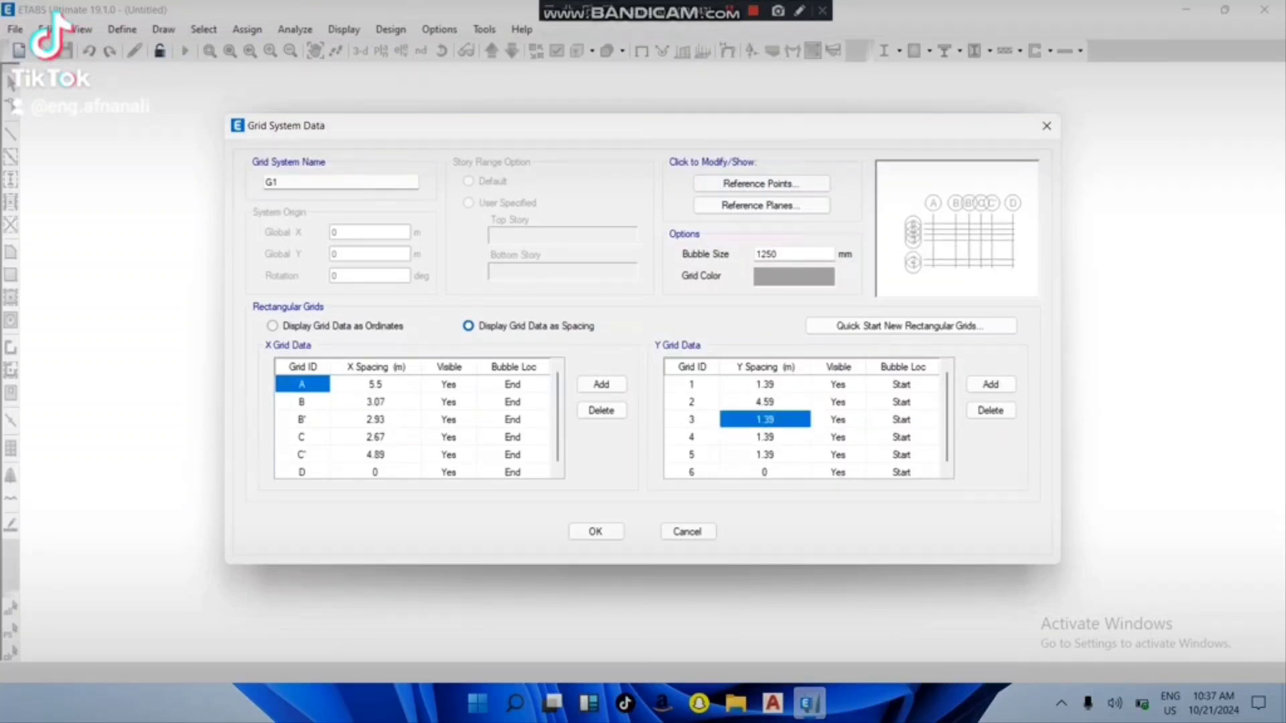
# Step: Check the horizontal axis labels on the AutoCAD ground floor plan, and rename the first ETABS Y grid line as 4
pyautogui.click(772, 703)
pyautogui.scroll(-4, 644, 478)
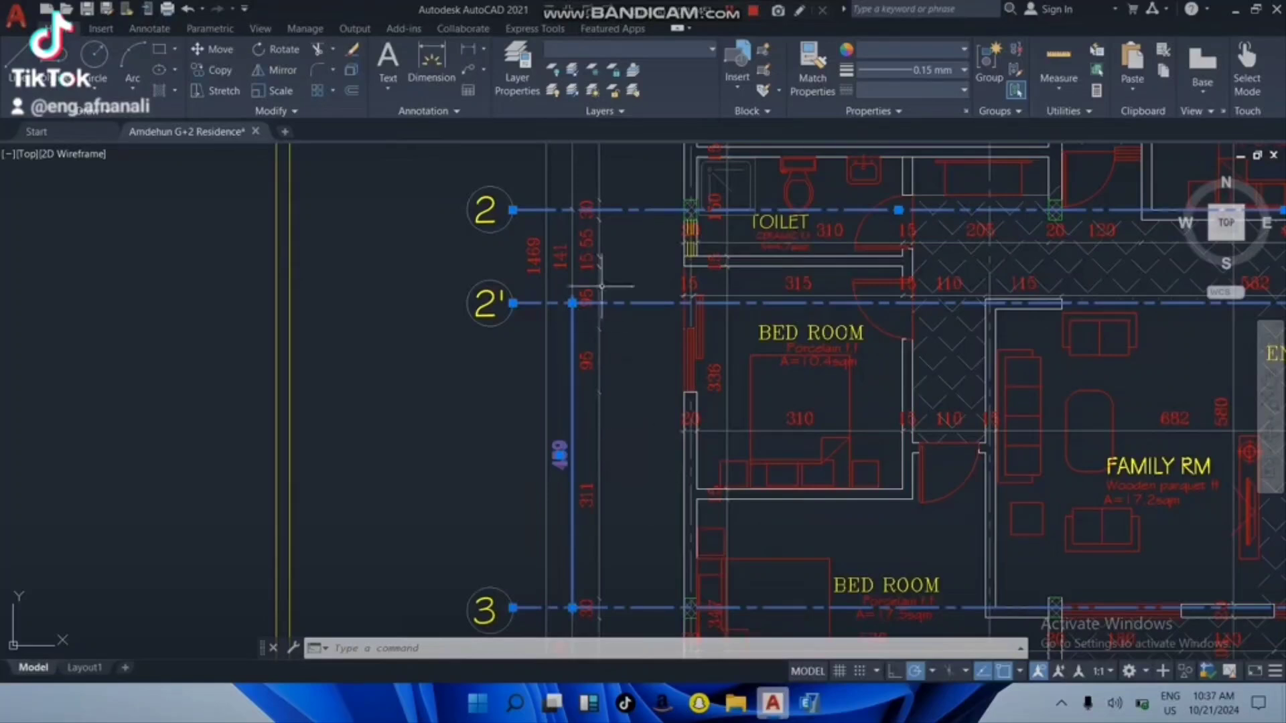
pyautogui.scroll(2, 580, 198)
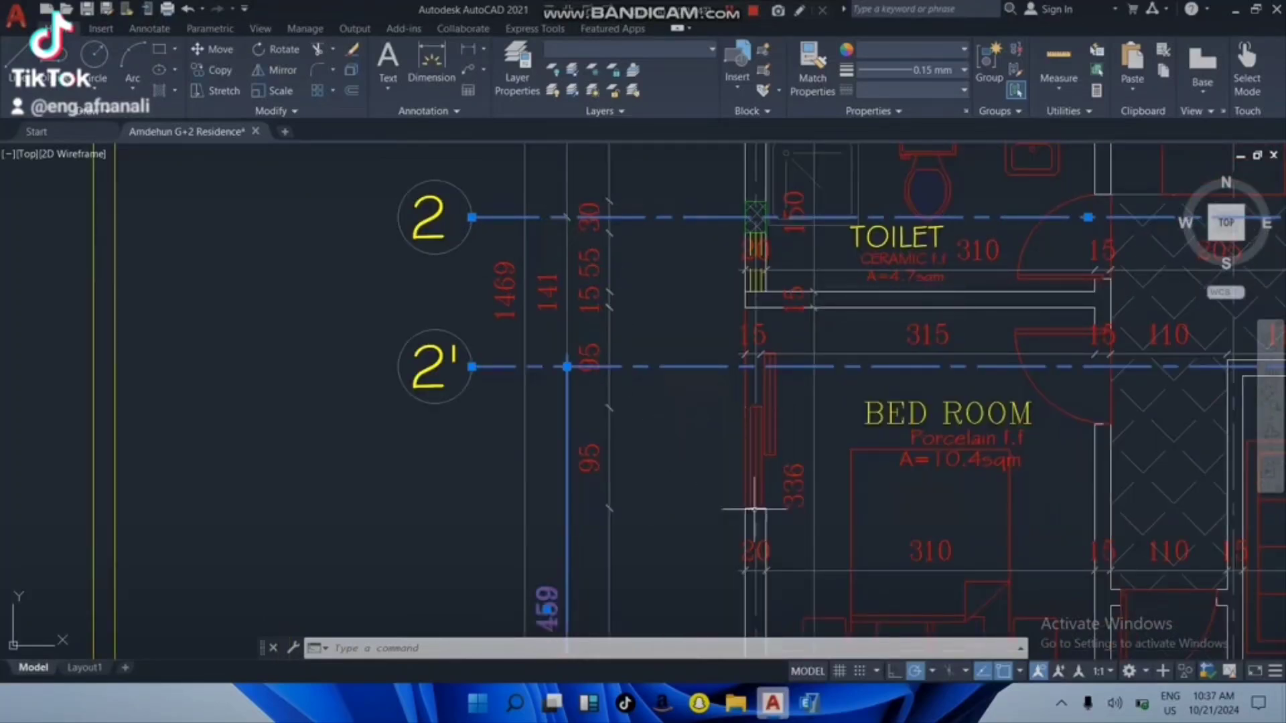
pyautogui.moveTo(772, 703)
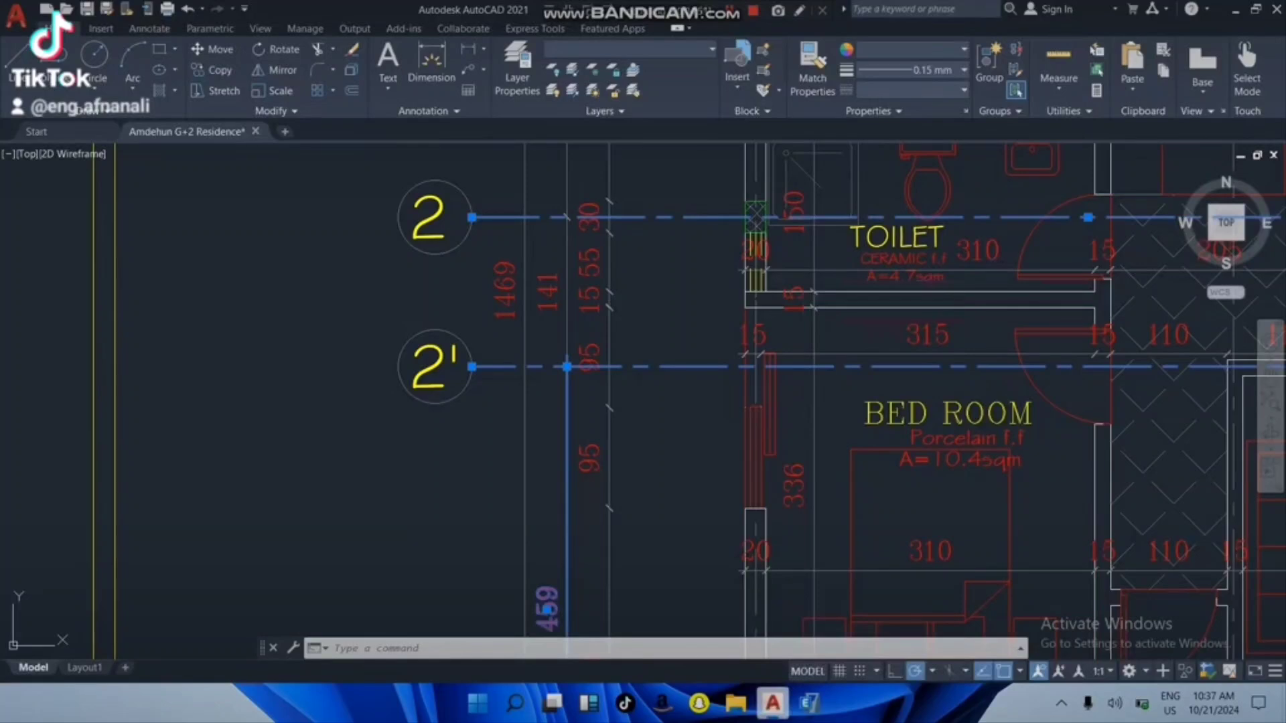
pyautogui.click(809, 703)
pyautogui.click(692, 384)
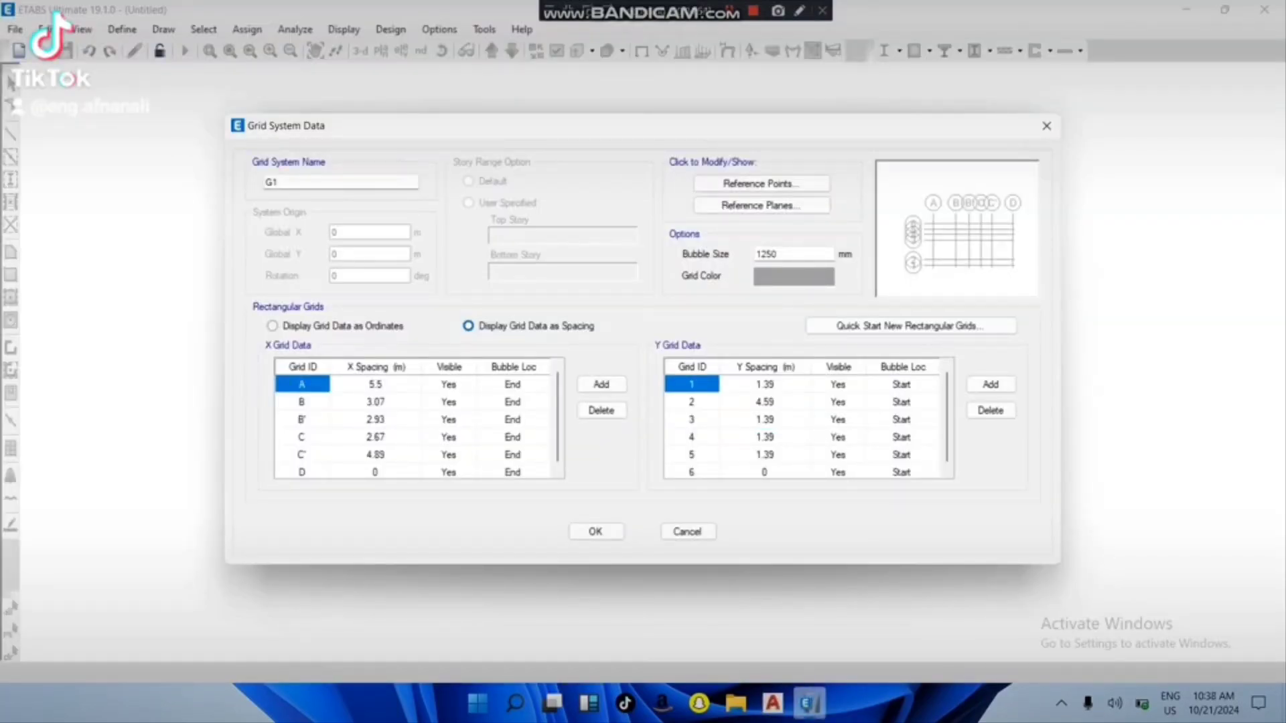
pyautogui.write('4')
pyautogui.press('Return')
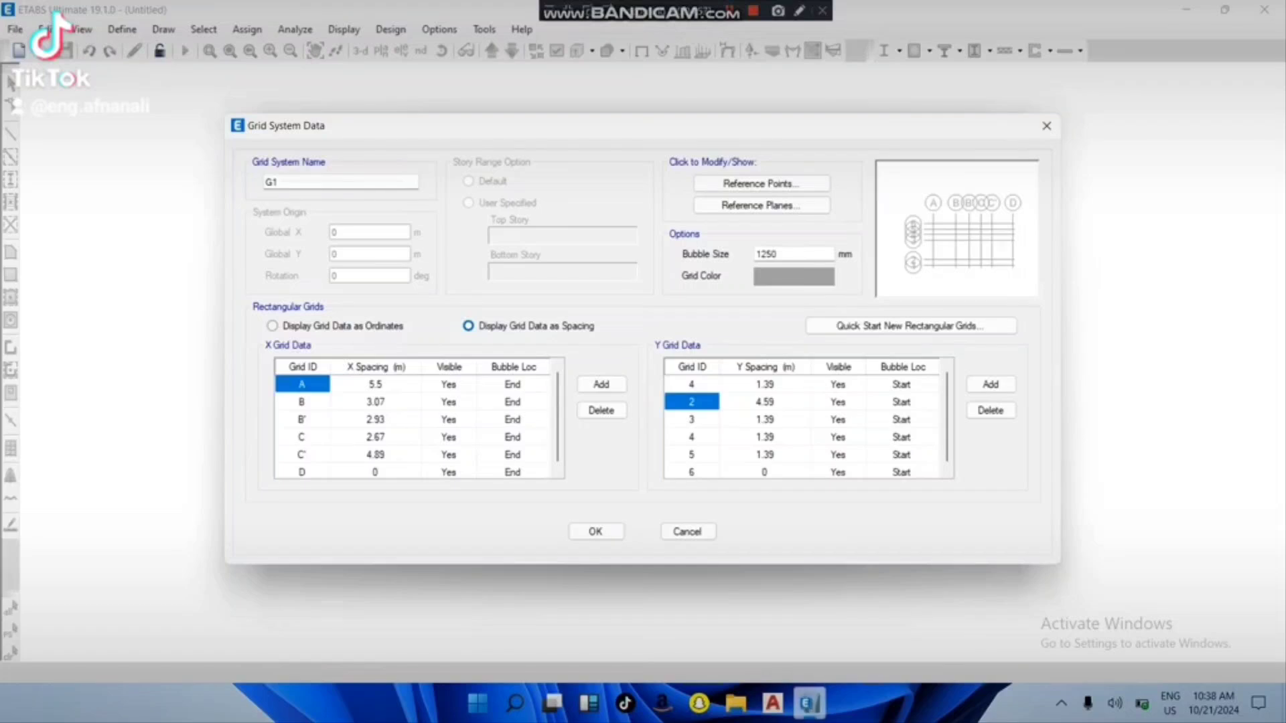
# Step: Check the axis order on the AutoCAD ground floor plan again, and rename the second ETABS Y grid line as 3
pyautogui.click(773, 703)
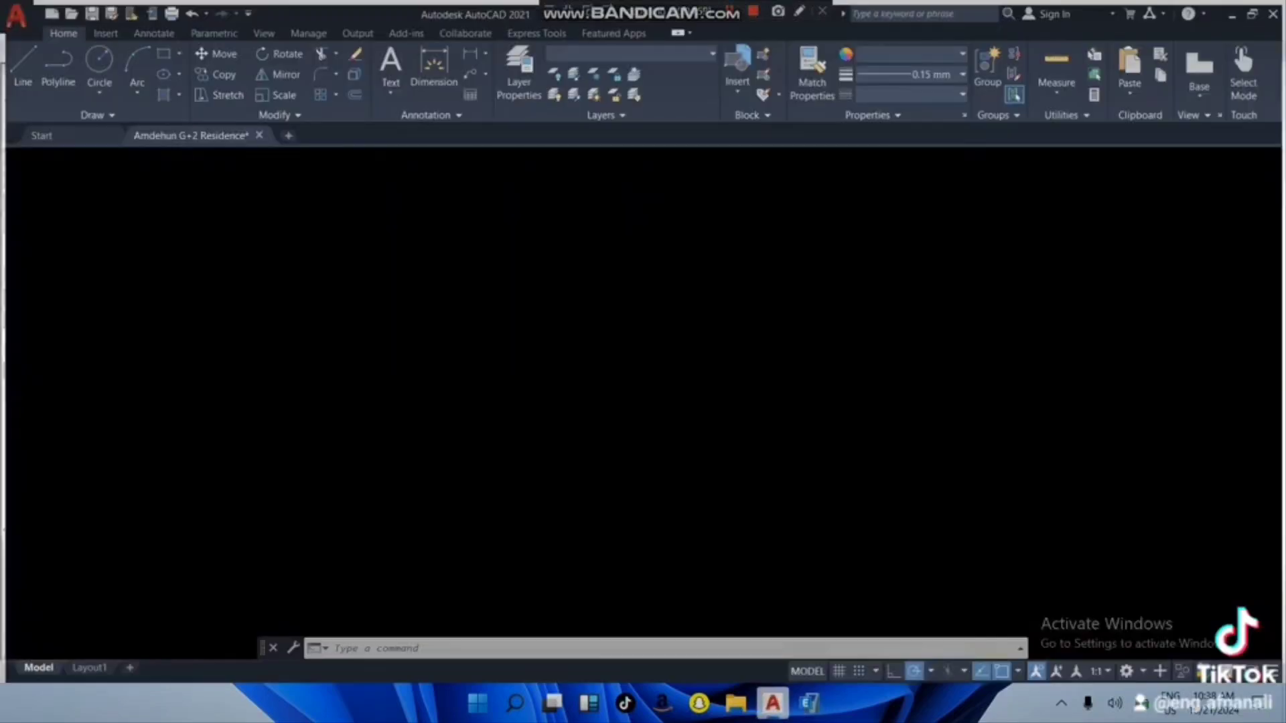
pyautogui.scroll(-6, 615, 350)
pyautogui.scroll(-3, 611, 351)
pyautogui.scroll(3, 612, 355)
pyautogui.click(809, 703)
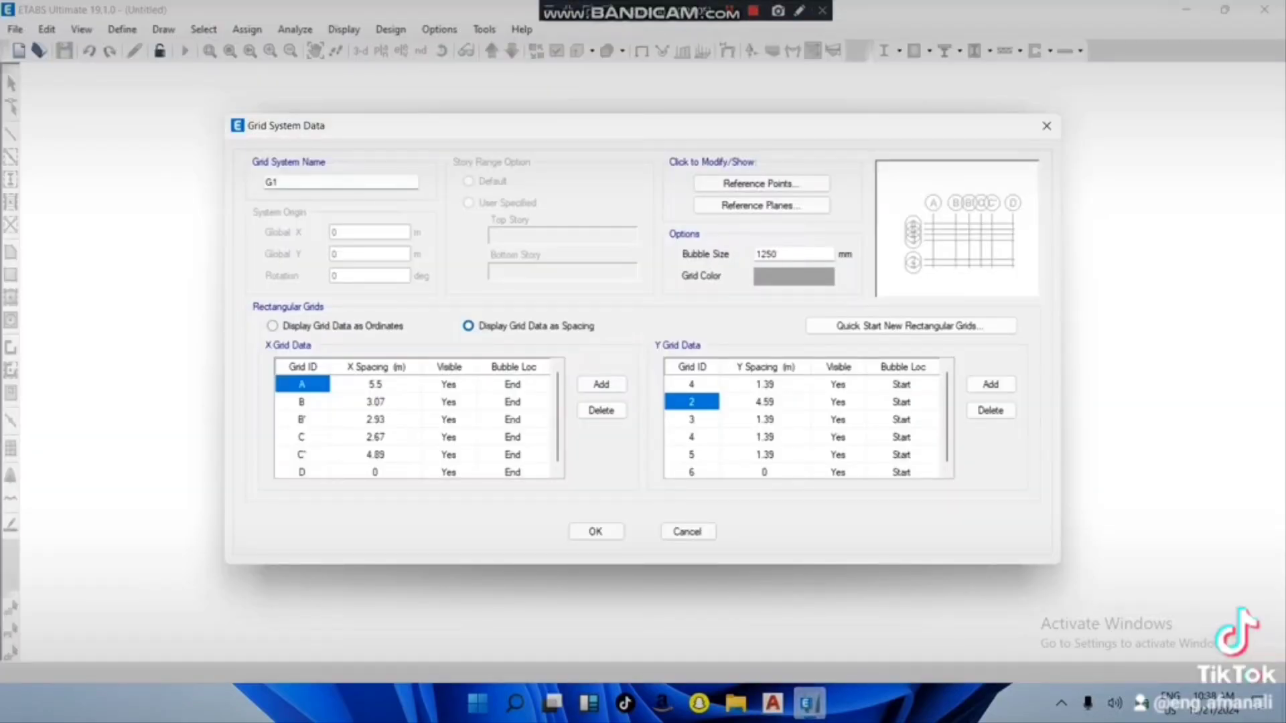
pyautogui.write('3')
pyautogui.press('Return')
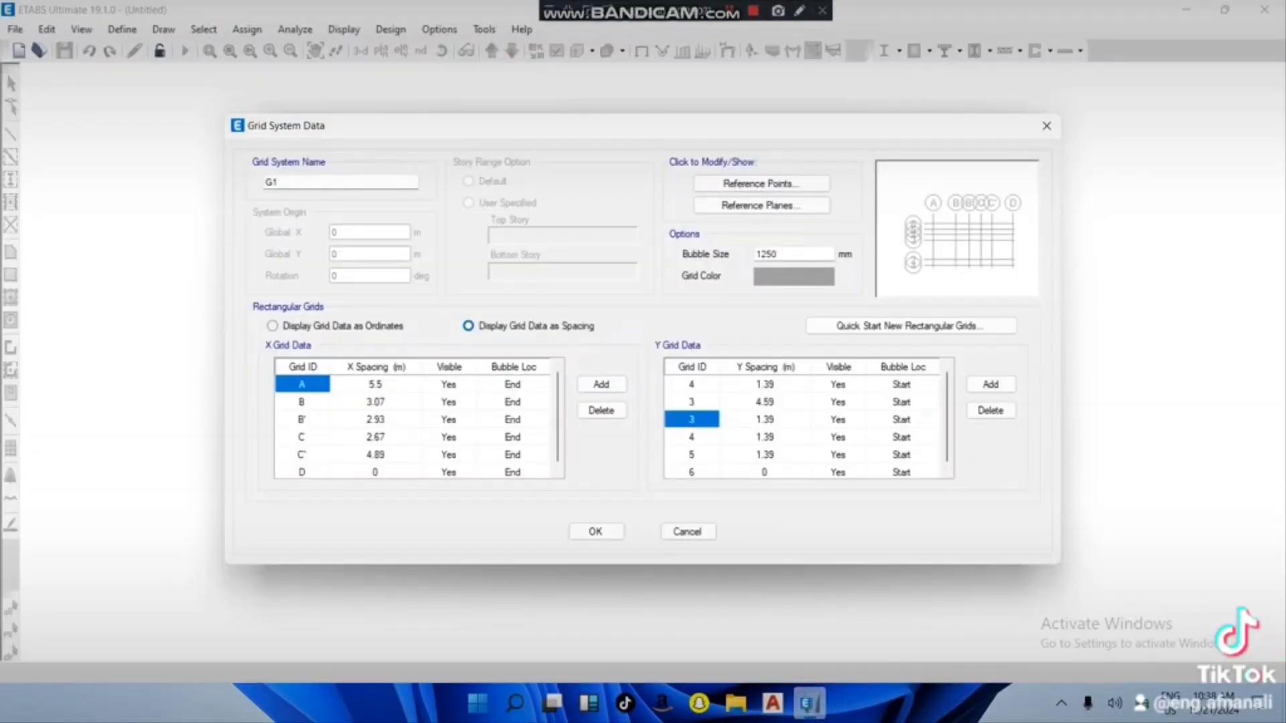
# Step: Check the axis following 3 on the AutoCAD ground floor plan, and rename the third ETABS Y grid line as 2'
pyautogui.click(772, 703)
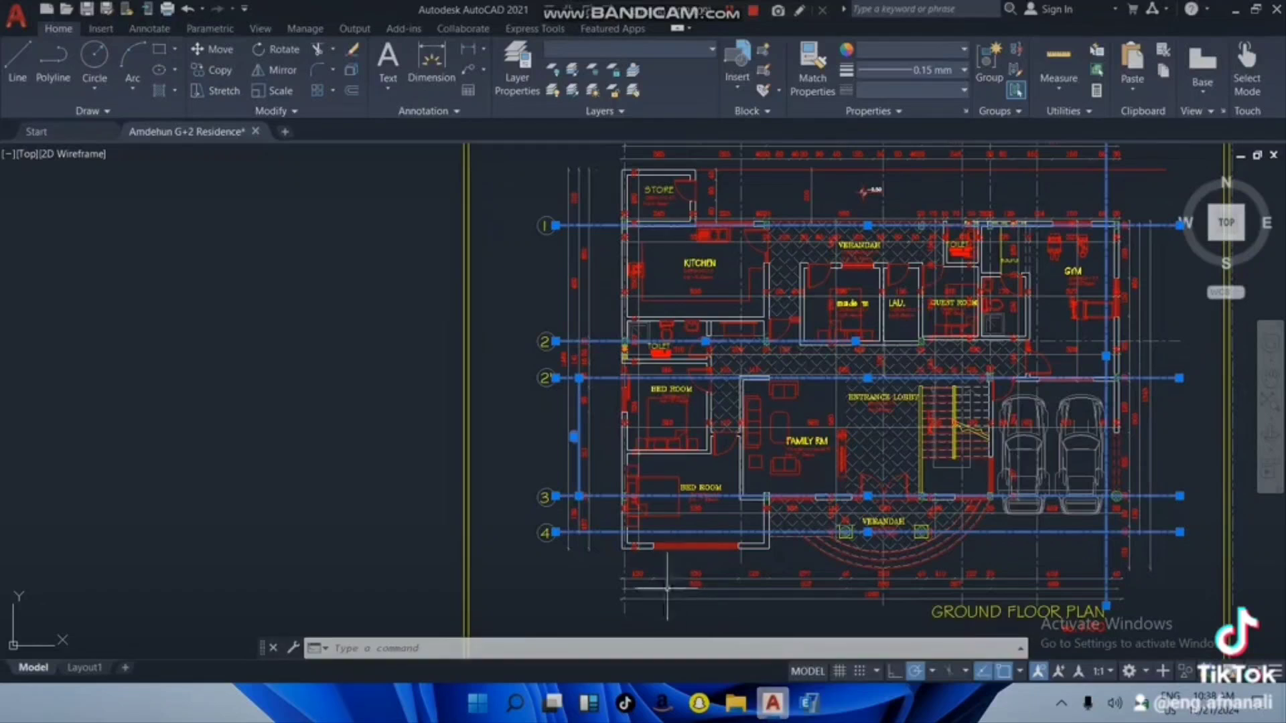
pyautogui.click(810, 703)
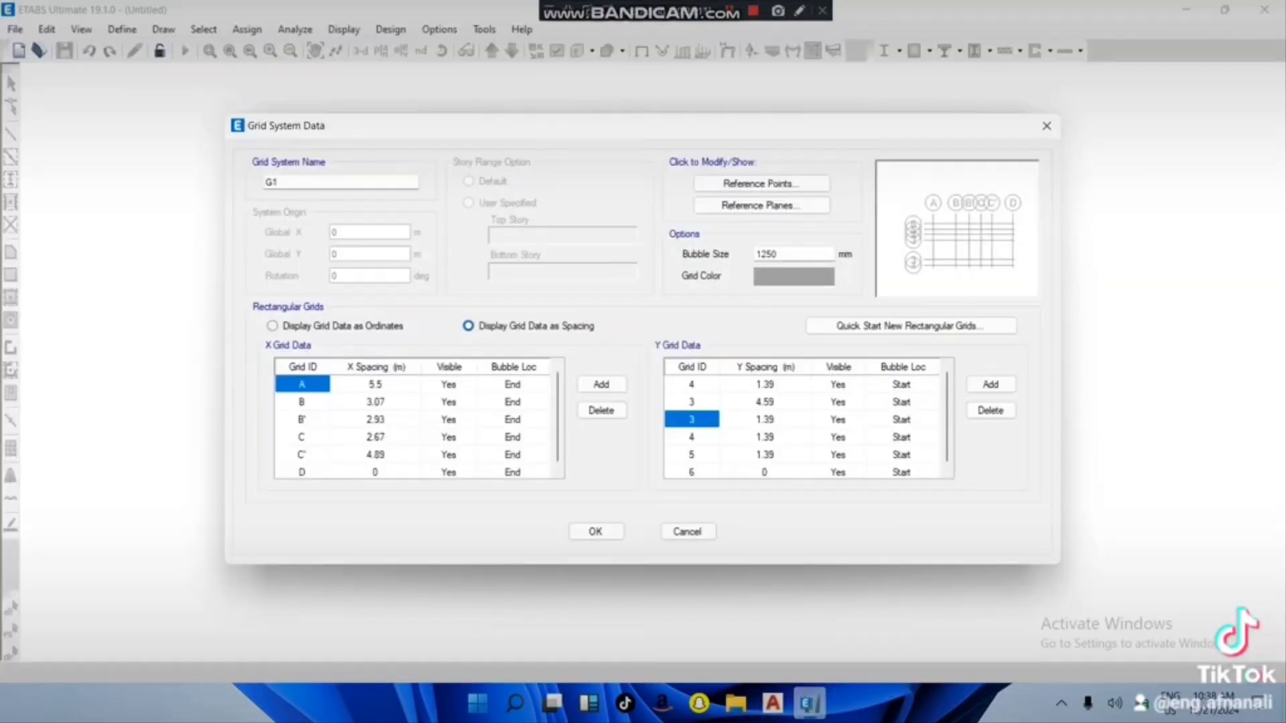
pyautogui.write('2')
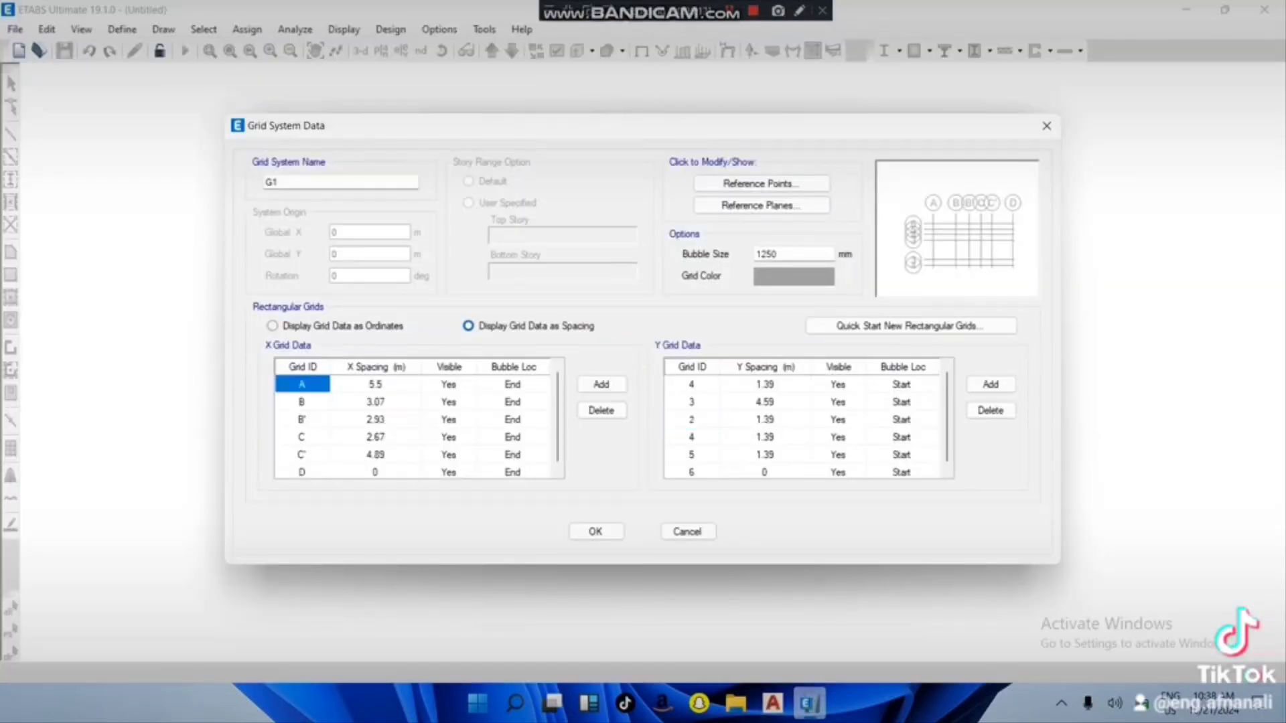
pyautogui.write("'")
pyautogui.press('Tab')
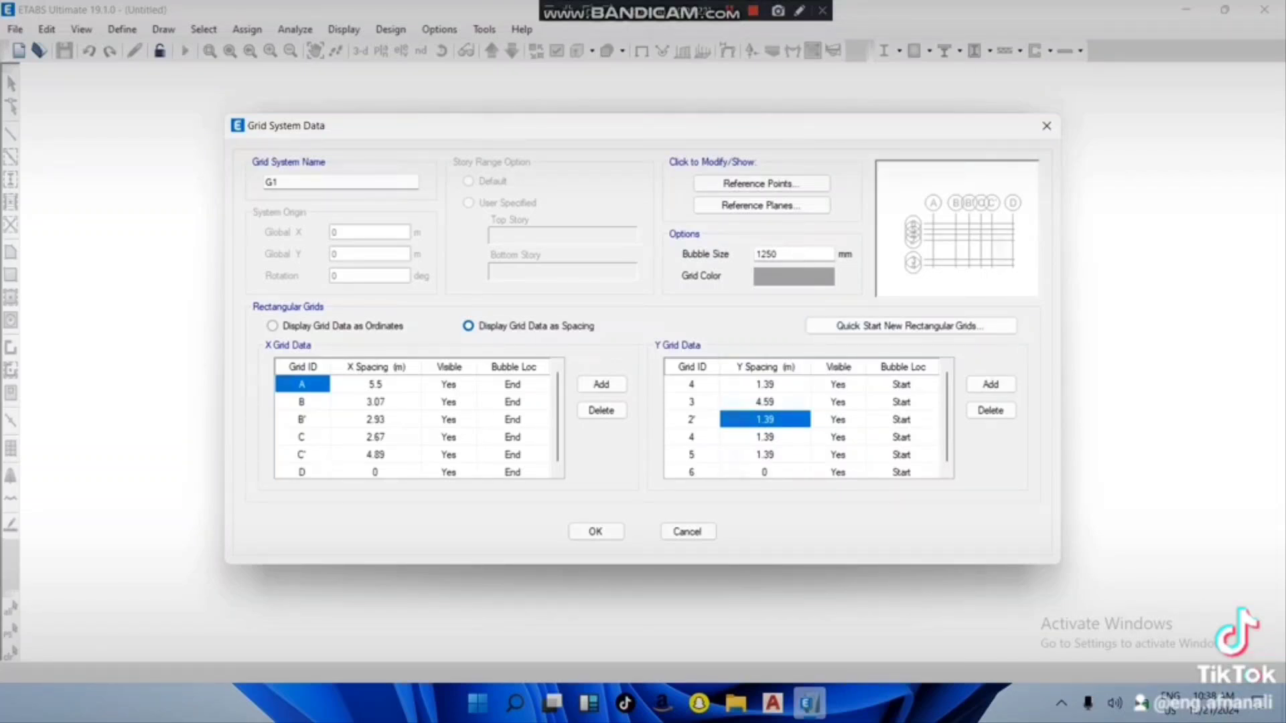
# Step: Find the dimension between axes 2 and 2' on the AutoCAD ground floor plan, and set the third ETABS Y grid spacing to 1.41 m
pyautogui.click(772, 703)
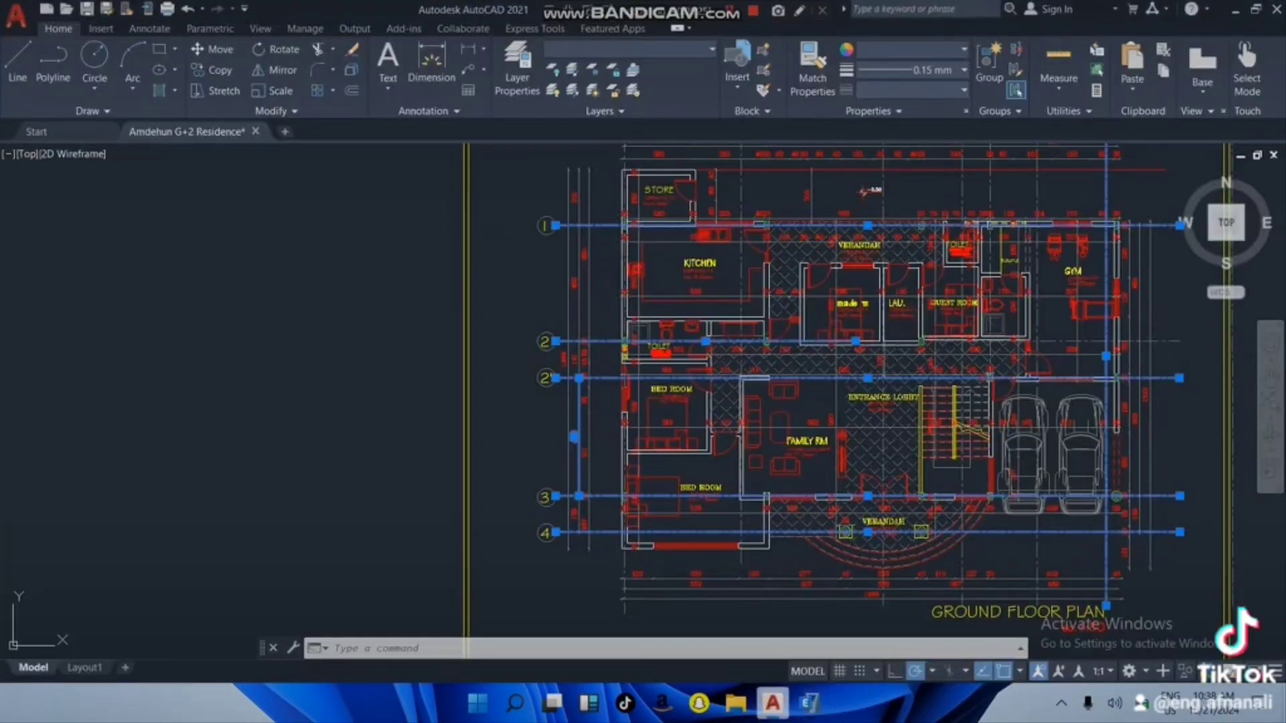
pyautogui.scroll(4, 594, 332)
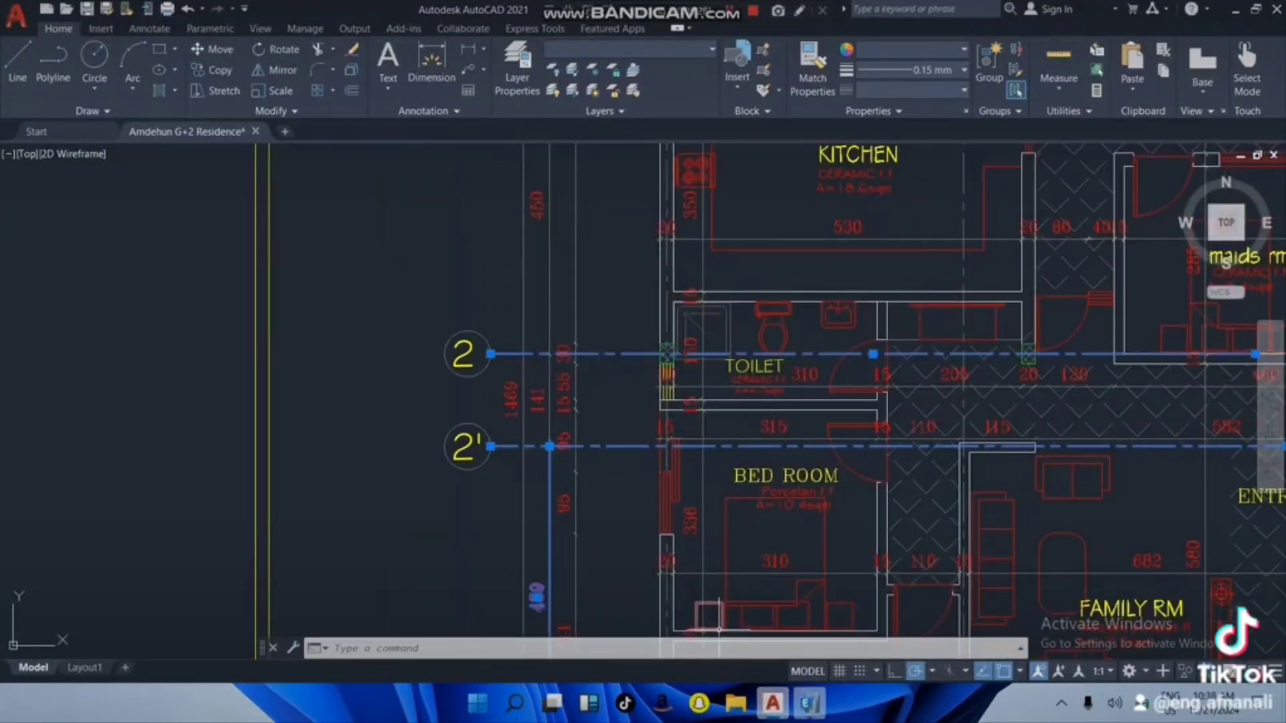
pyautogui.click(809, 703)
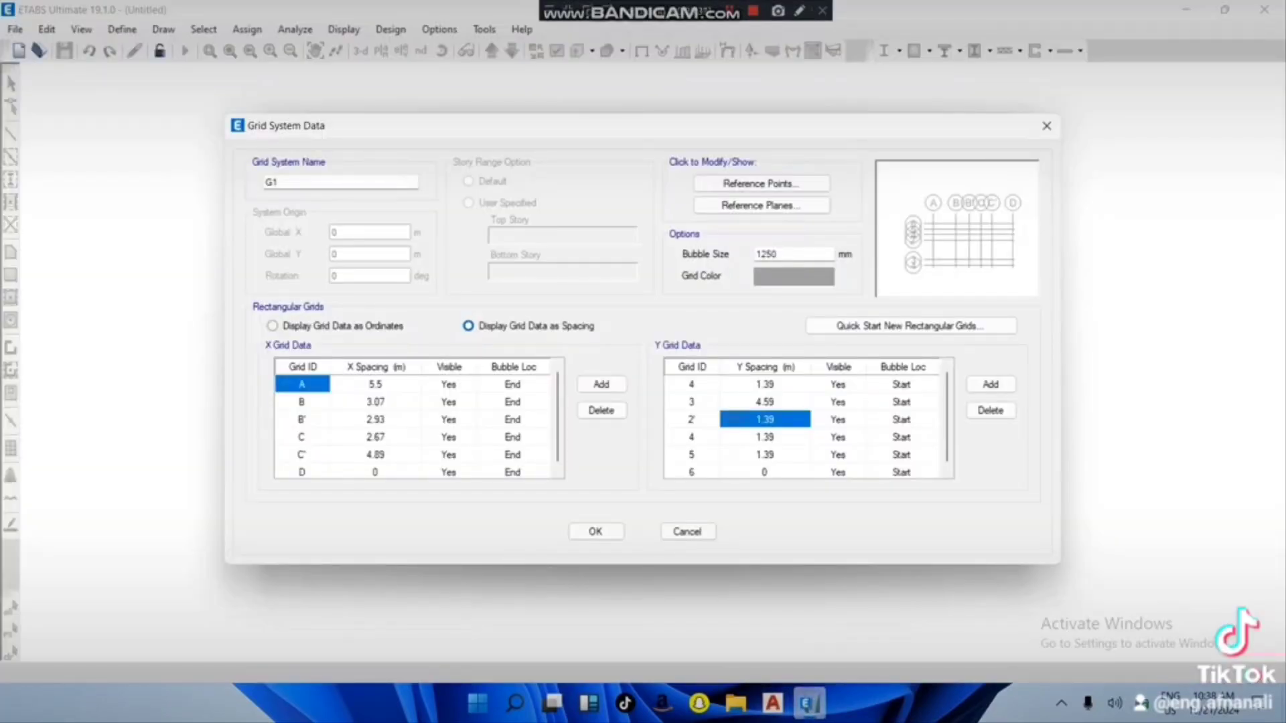
pyautogui.write('1.41')
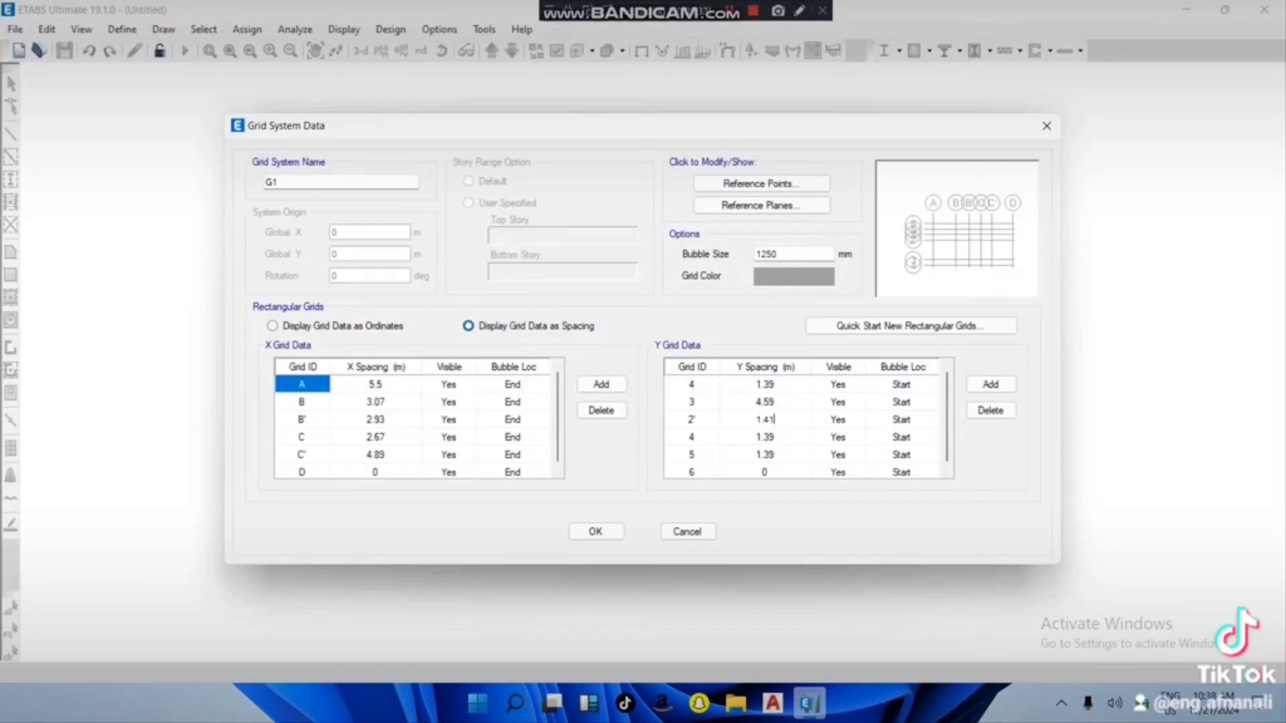
pyautogui.press('Return')
pyautogui.press('Left')
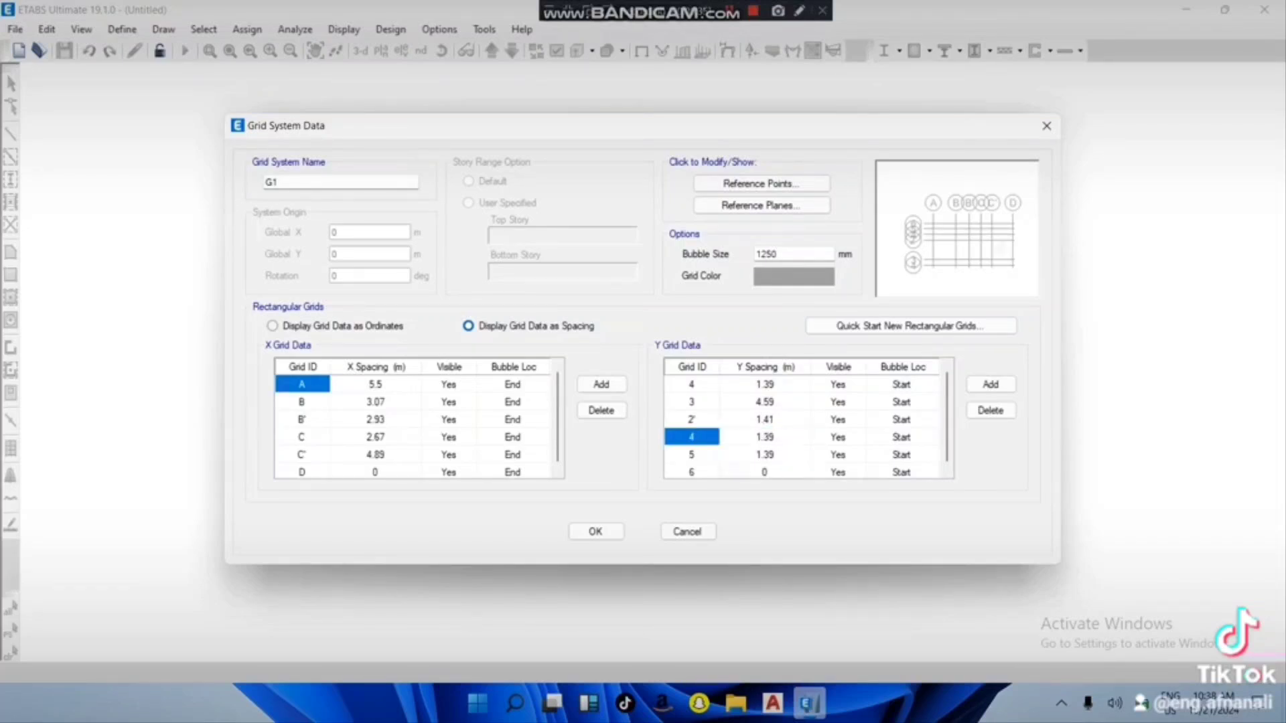
# Step: Check the axis after 2' and its spacing on the AutoCAD plan, and define the fourth ETABS Y grid line as 2 with 4.50 m spacing
pyautogui.click(772, 703)
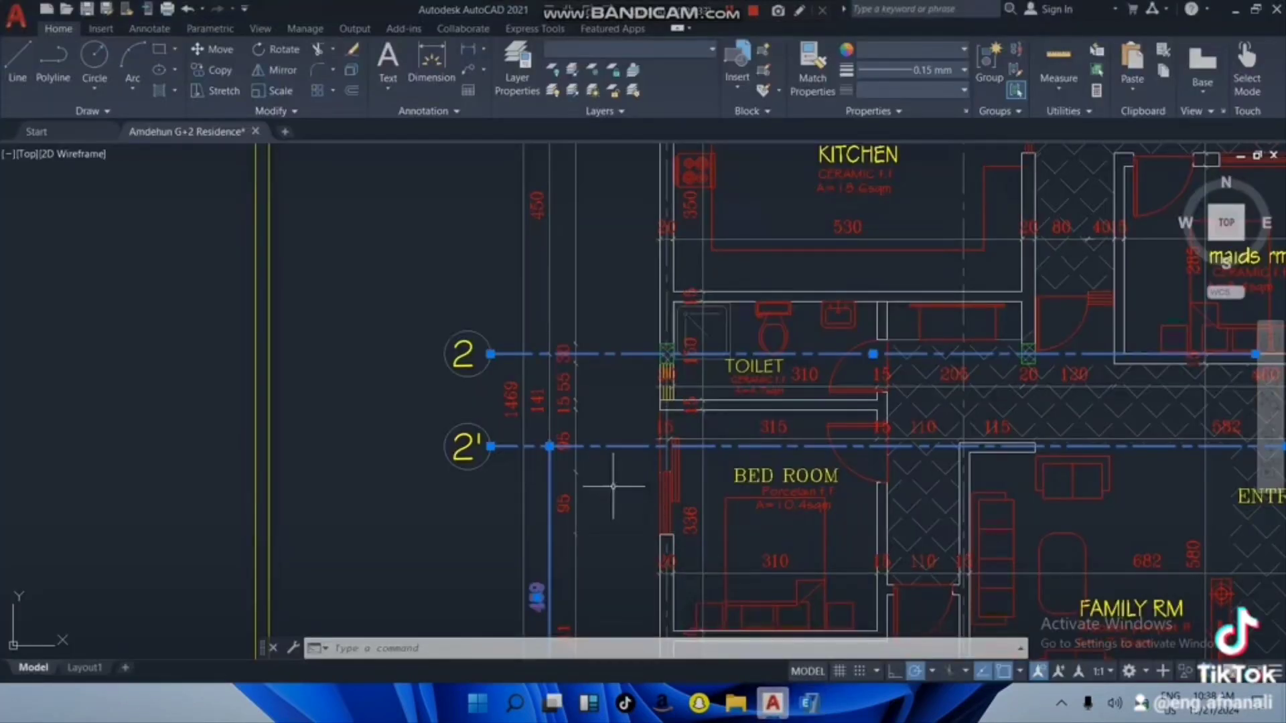
pyautogui.scroll(-5, 589, 404)
pyautogui.scroll(4, 574, 372)
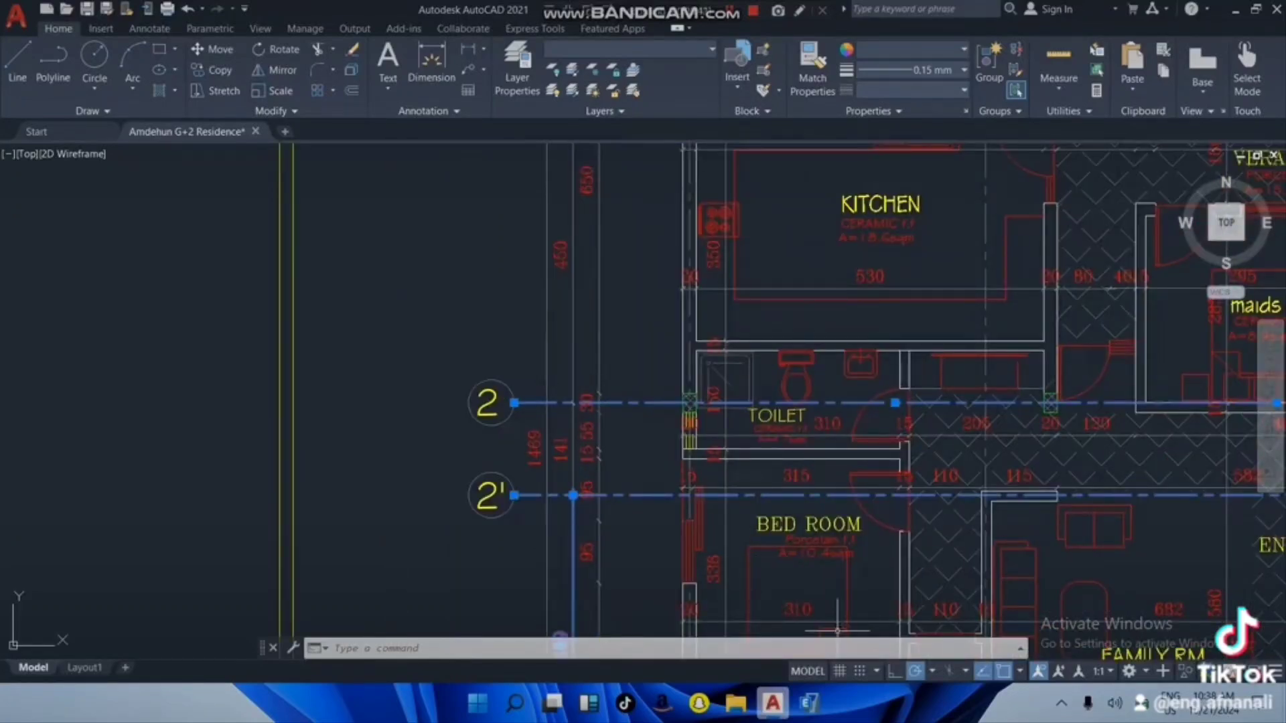
pyautogui.click(809, 703)
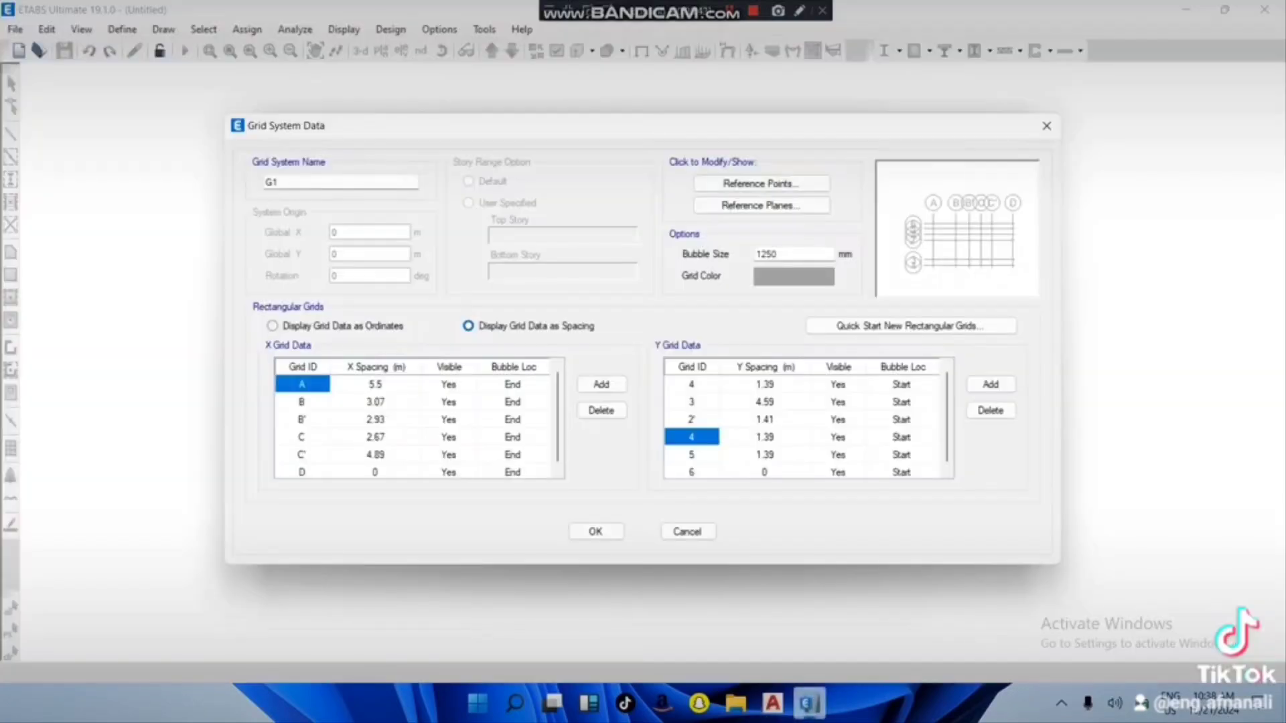
pyautogui.click(691, 437)
pyautogui.write('2')
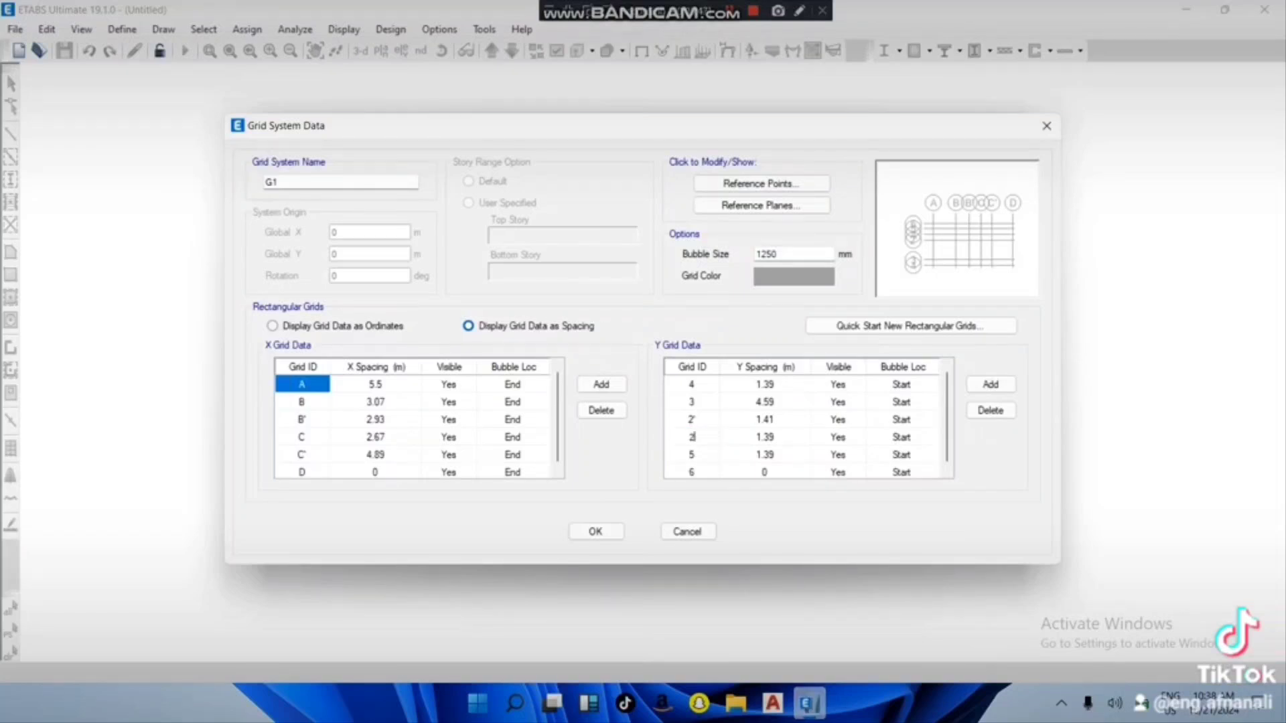
pyautogui.click(765, 437)
pyautogui.write('4.50')
pyautogui.press('Return')
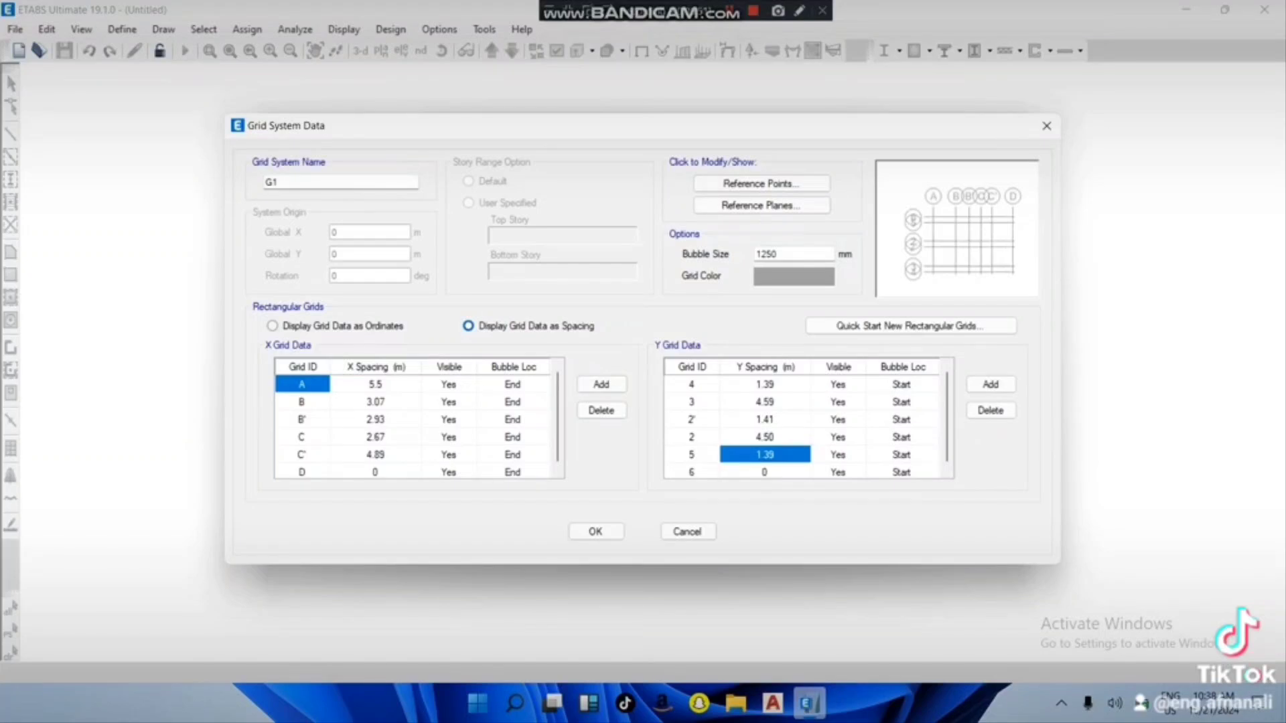
# Step: Check axis 1 and the dimensions beside the store on the AutoCAD ground floor plan, and rename the fifth ETABS Y grid line as 1'
pyautogui.click(772, 703)
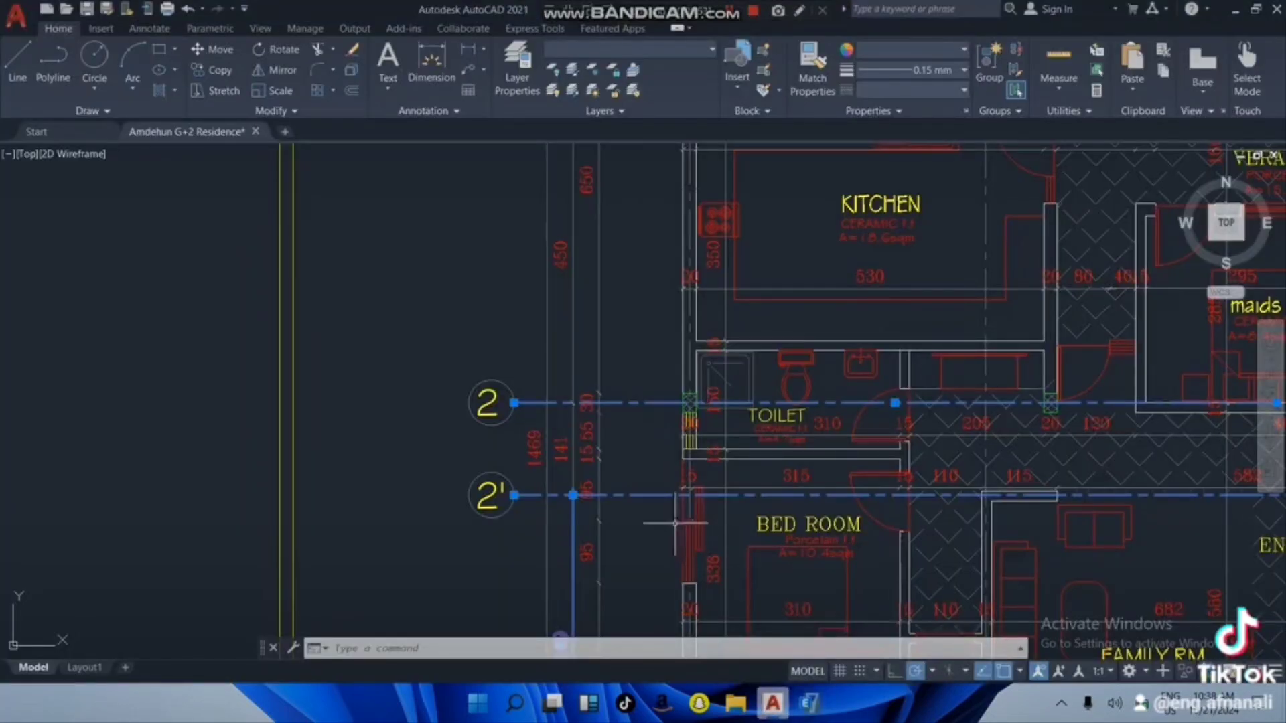
pyautogui.scroll(-6, 677, 524)
pyautogui.scroll(3, 648, 308)
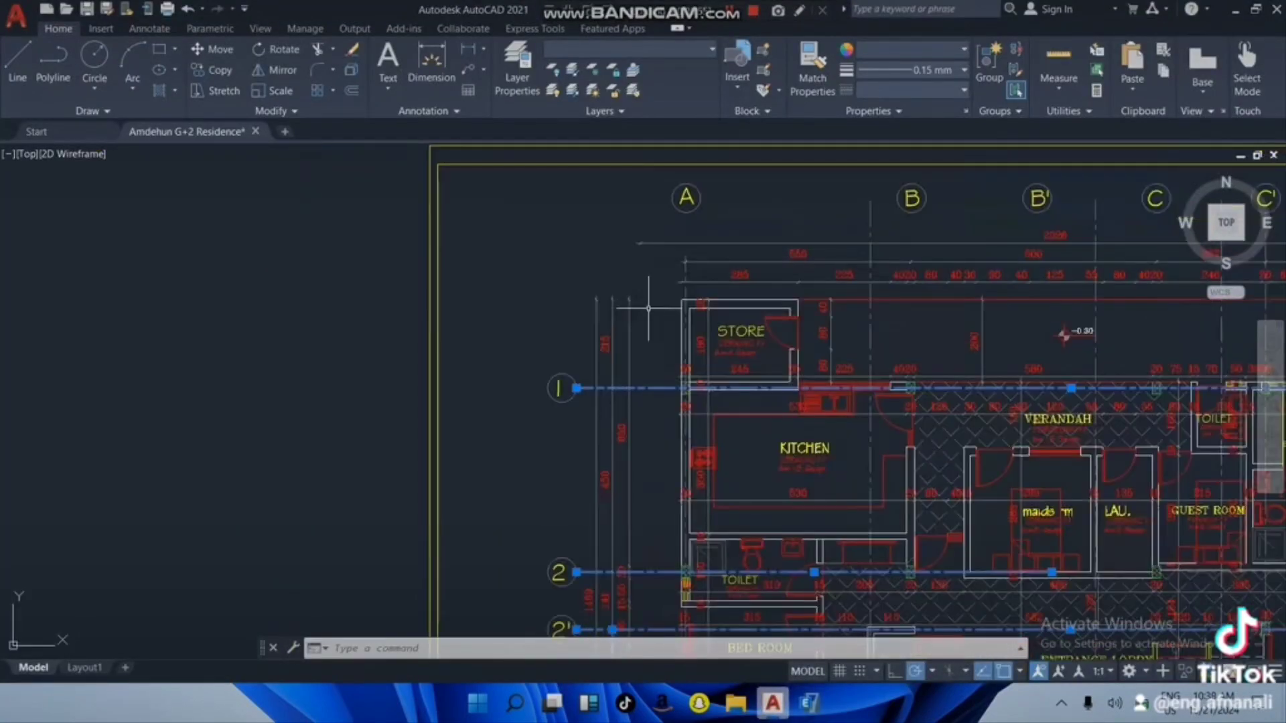
pyautogui.scroll(2, 647, 305)
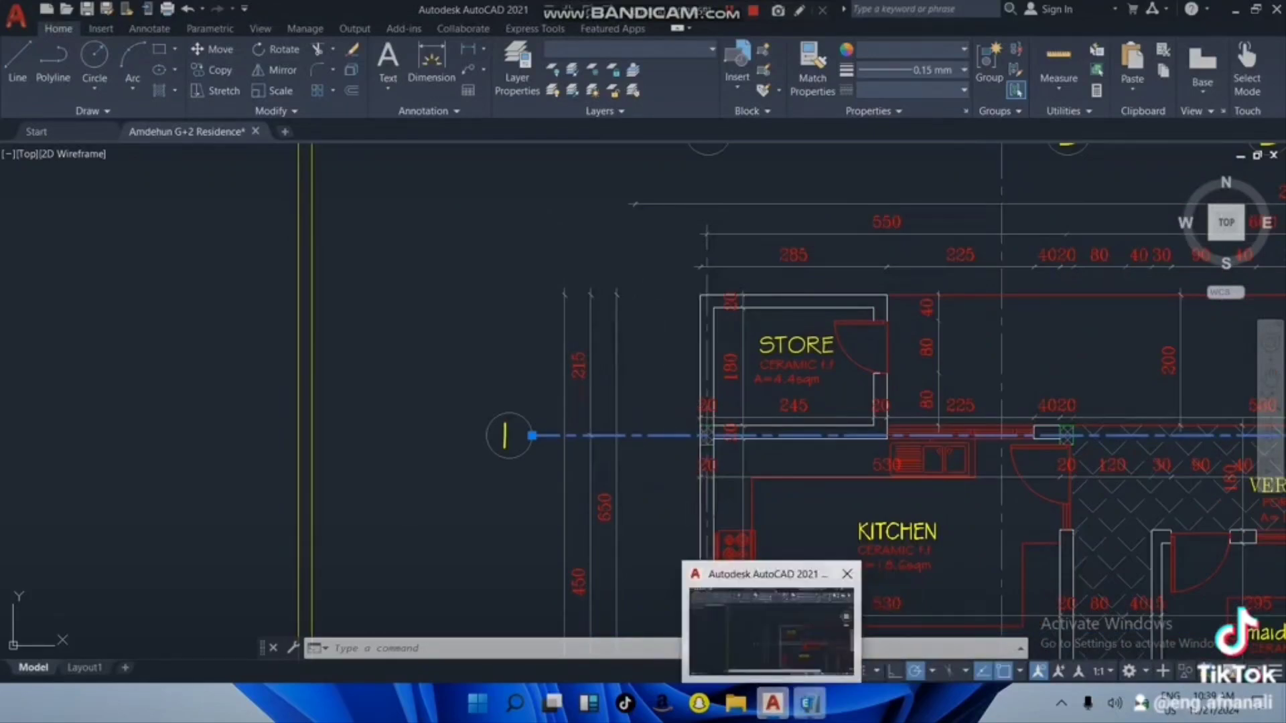
pyautogui.moveTo(810, 703)
pyautogui.scroll(-4, 728, 403)
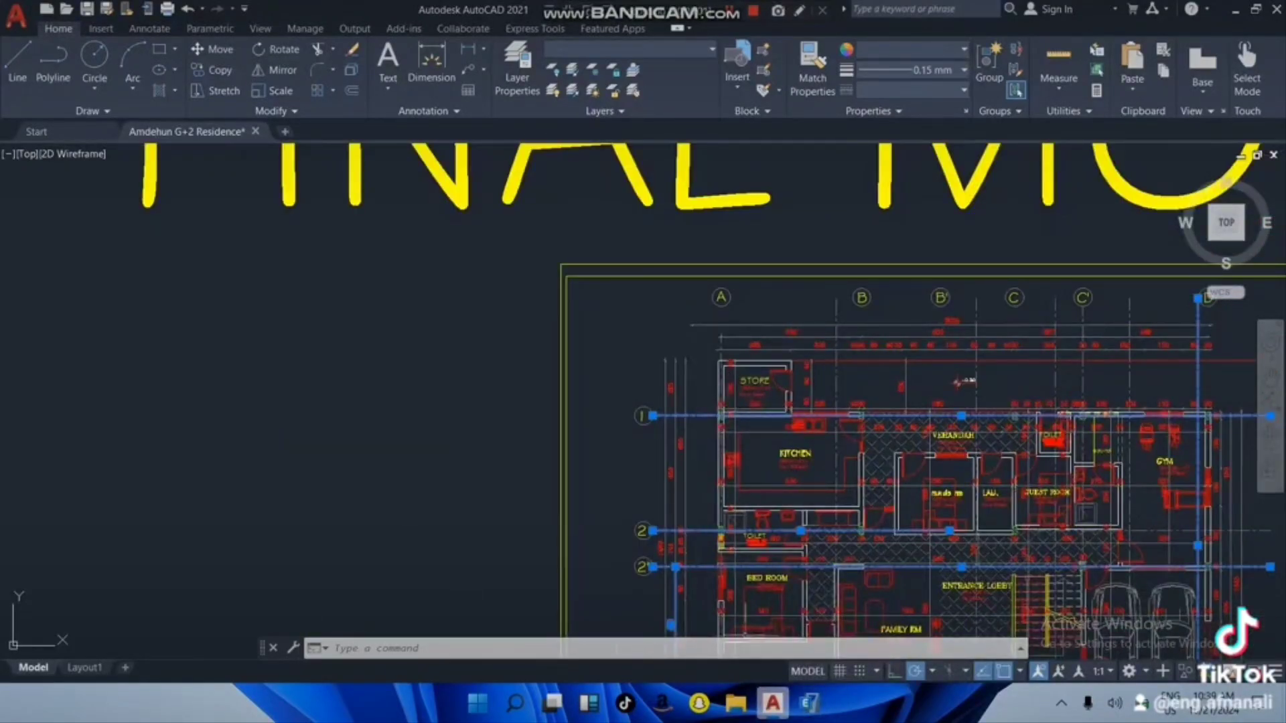
pyautogui.click(809, 703)
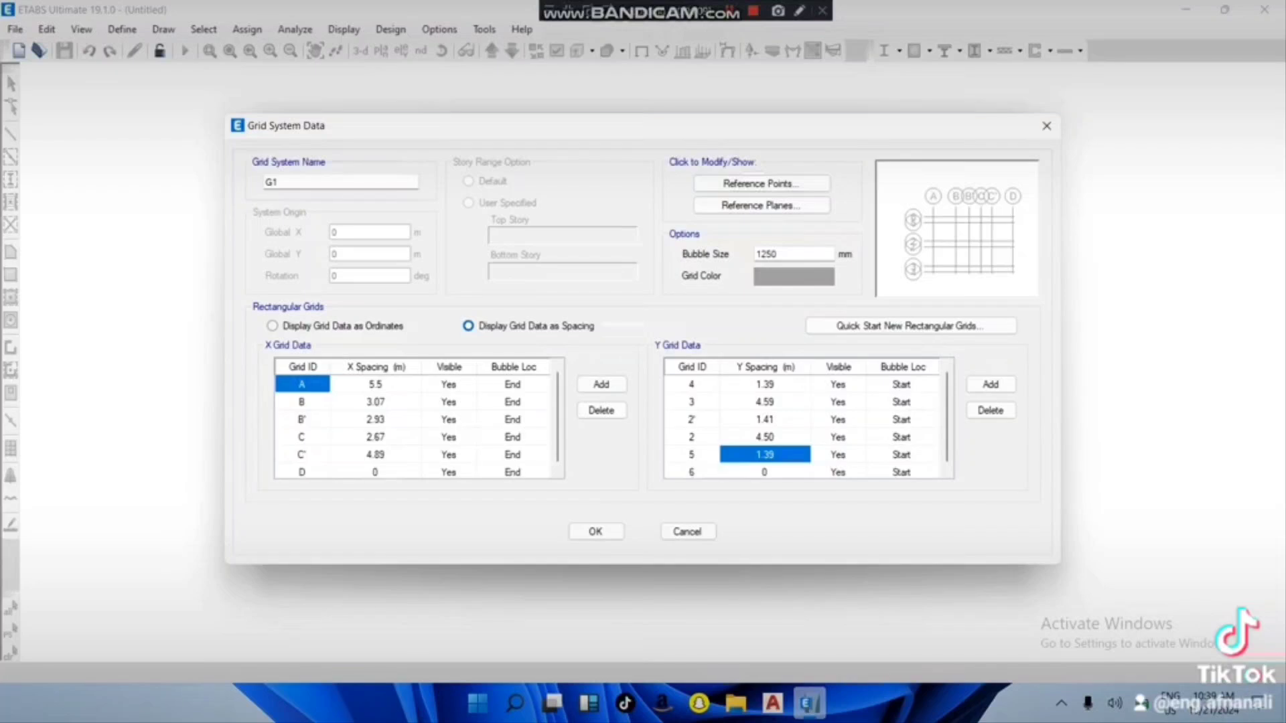
pyautogui.click(691, 455)
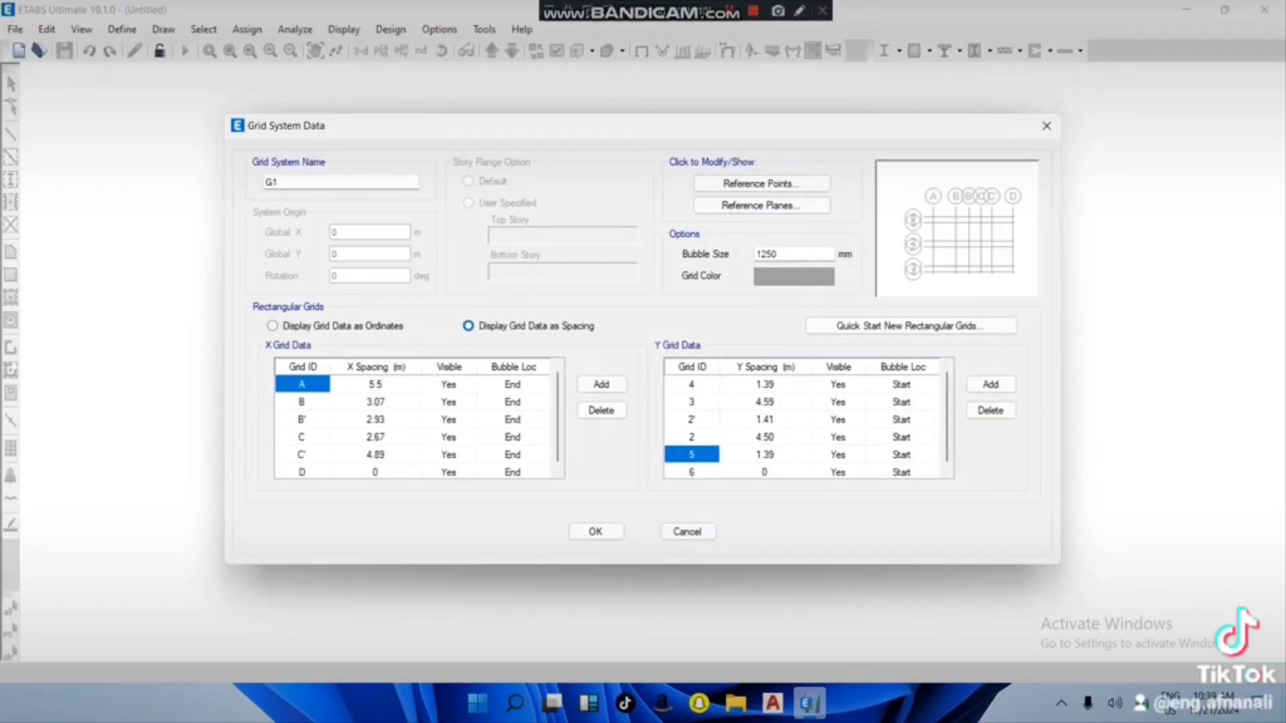
pyautogui.write('1')
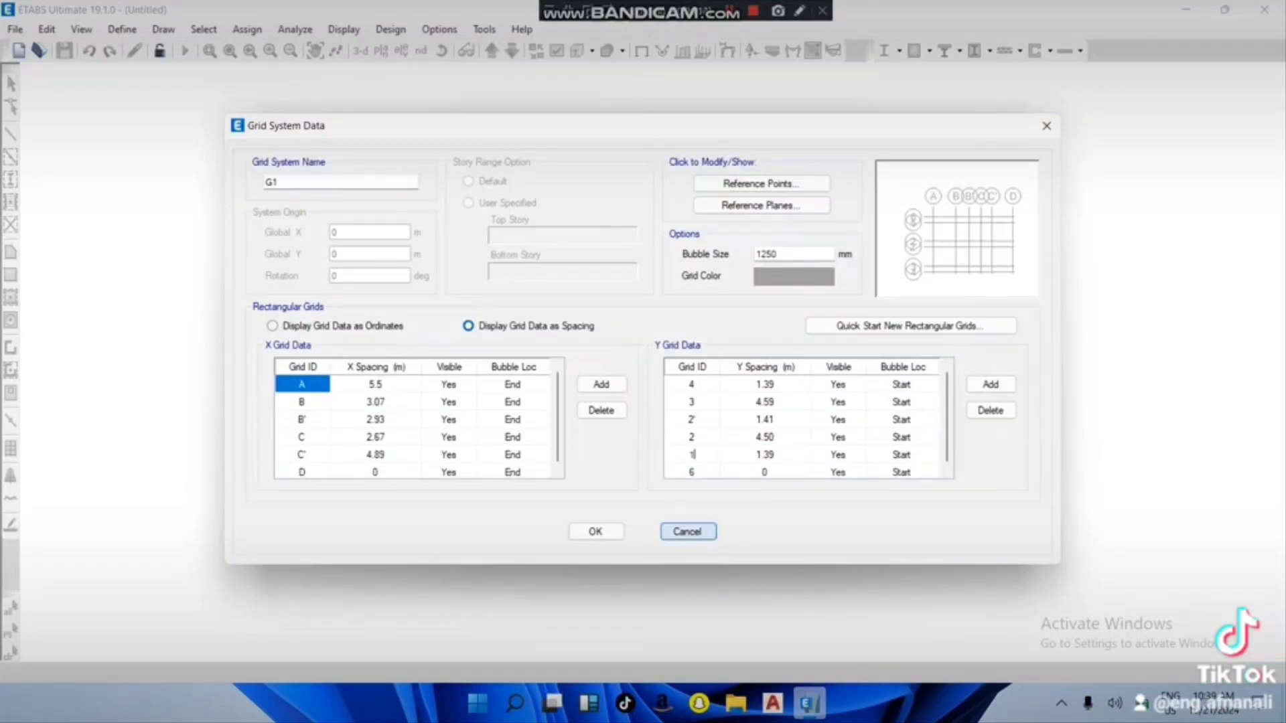
pyautogui.write("'")
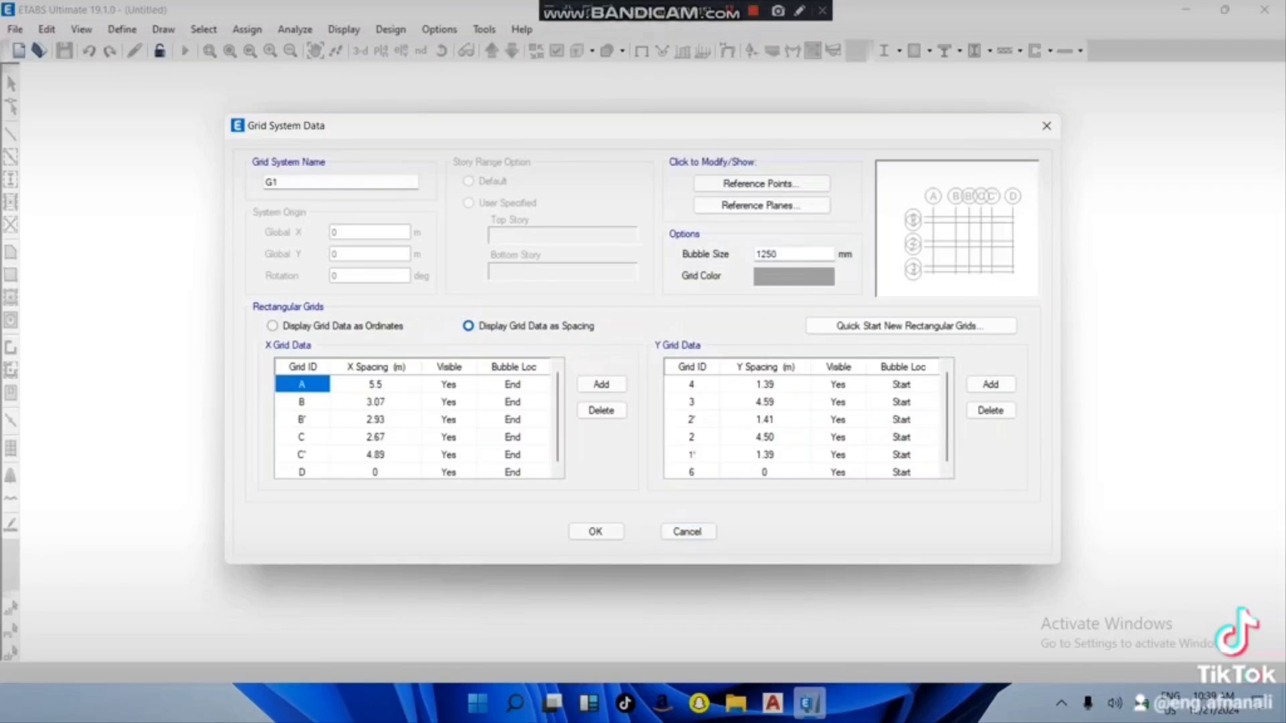
# Step: Set the spacing of Y grid line 1' to 2.15 m and rename the last Y grid line as 1
pyautogui.click(765, 454)
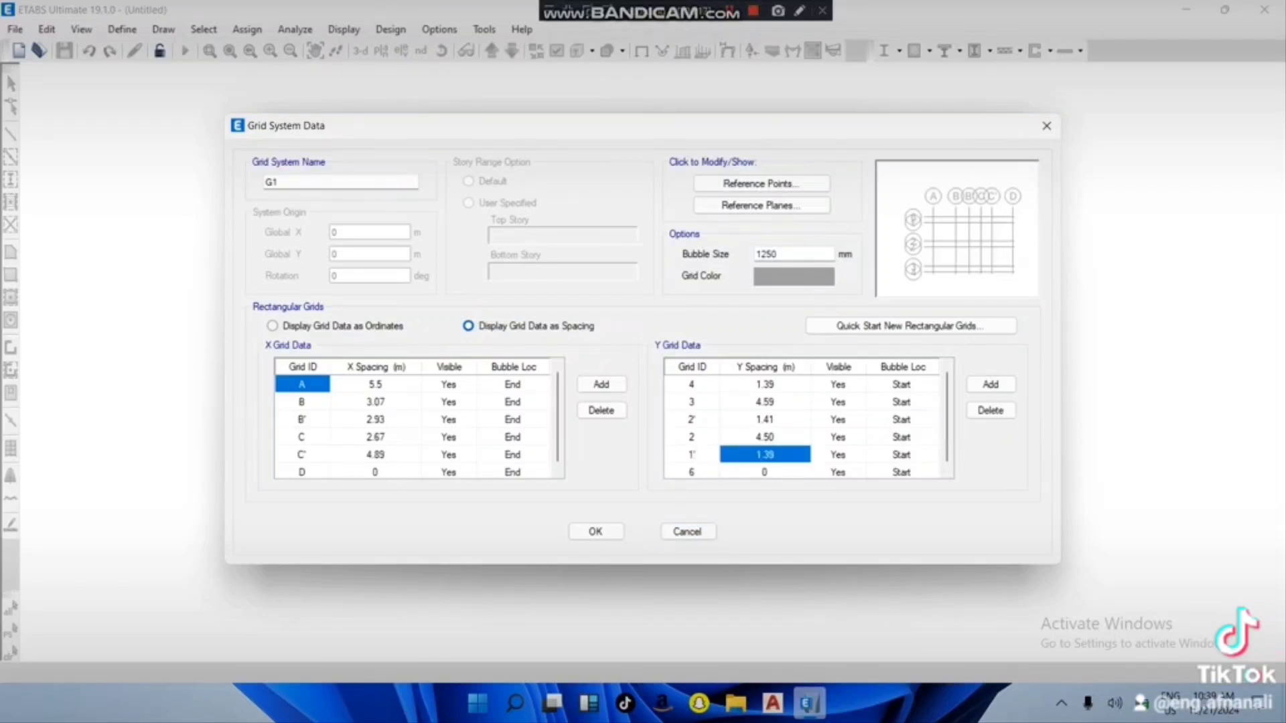
pyautogui.write('2.15')
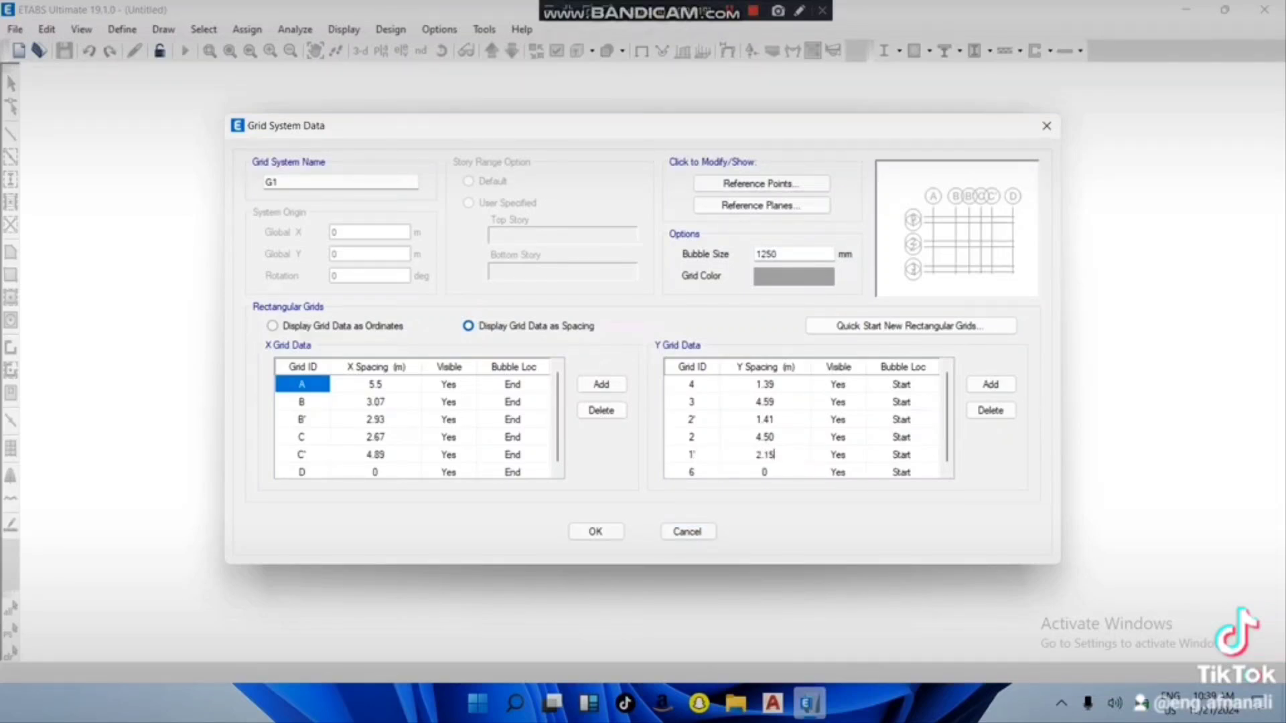
pyautogui.press('Return')
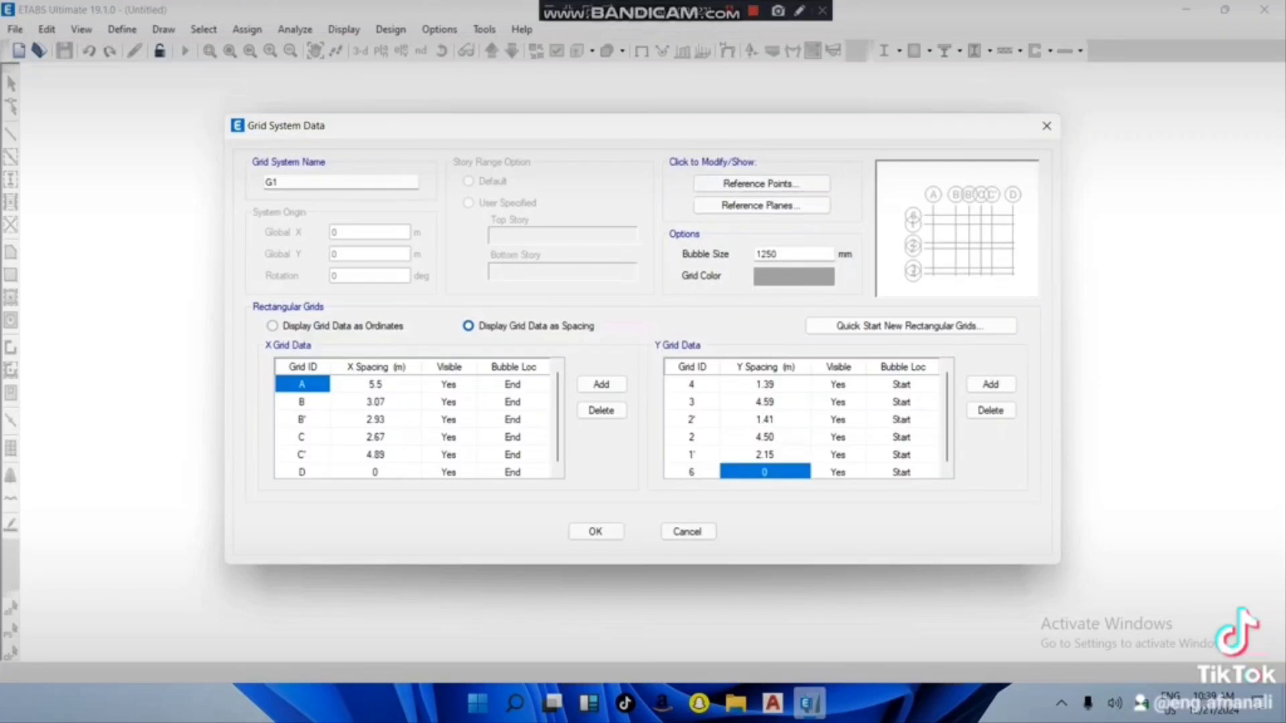
pyautogui.click(692, 472)
pyautogui.write('1')
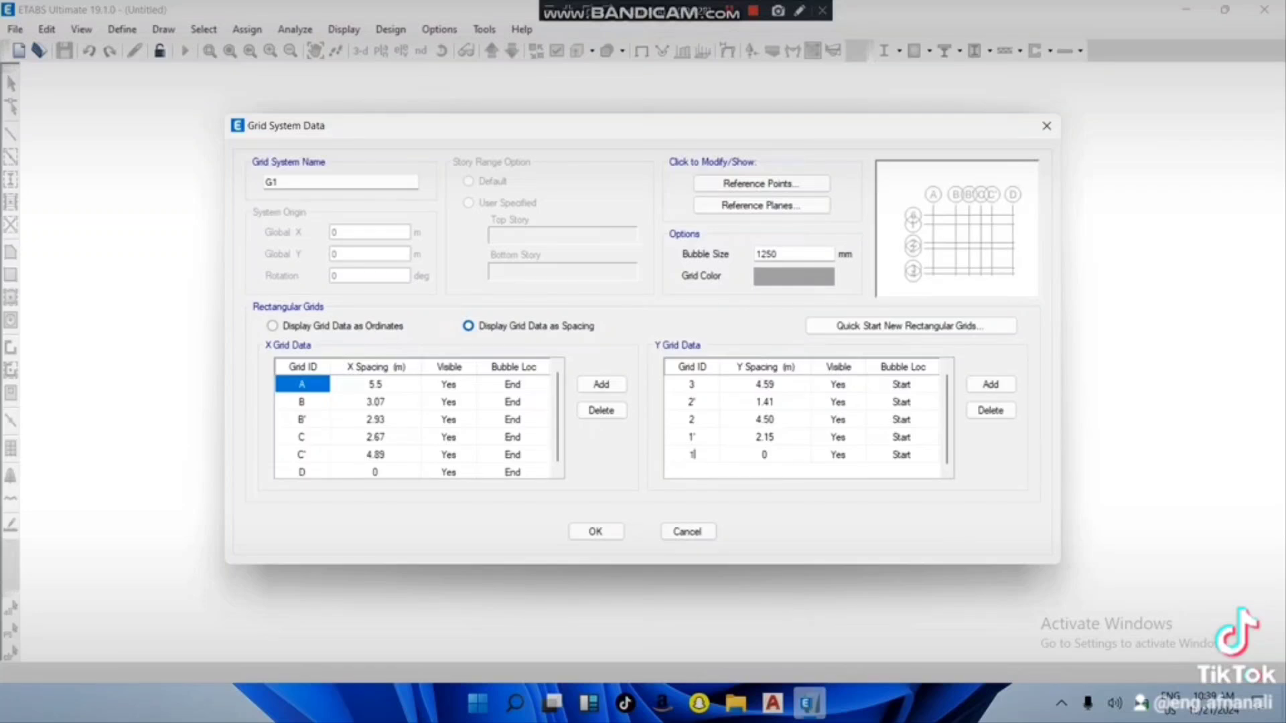
# Step: Review the Y grid labels and spacings, and display the grid data as ordinates to check the X and Y grid positions
pyautogui.click(764, 402)
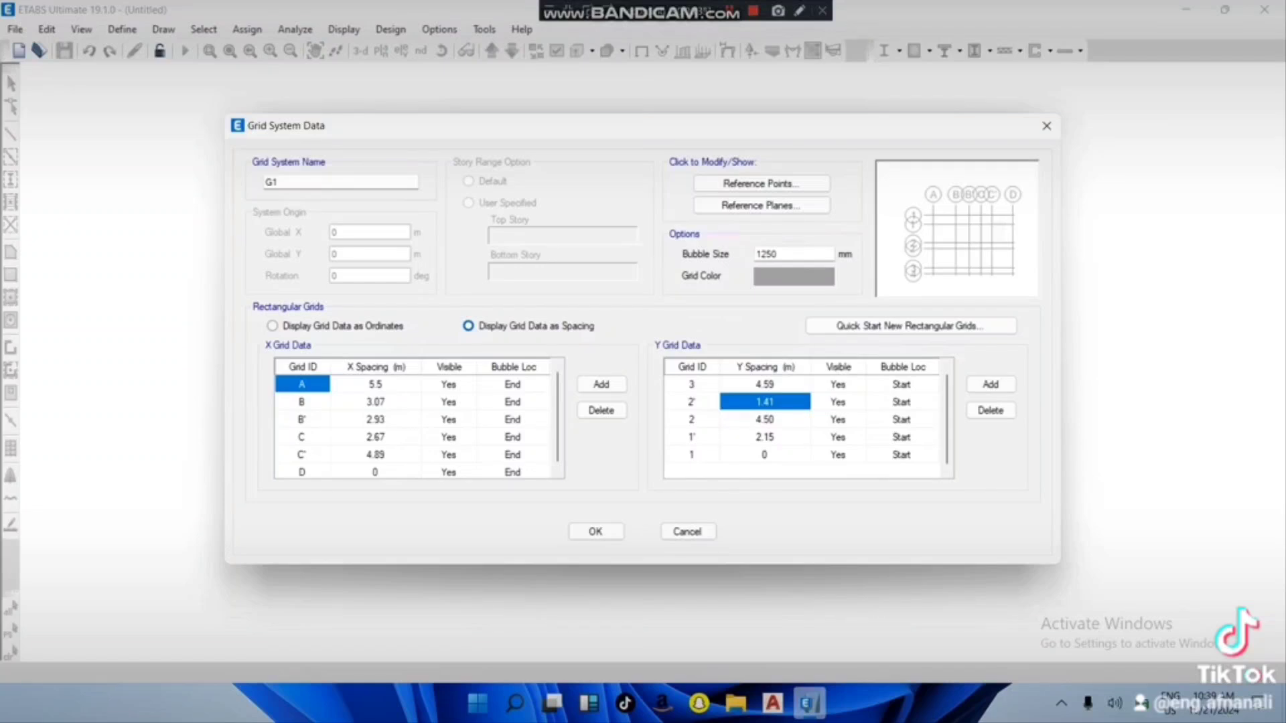
pyautogui.scroll(1, 802, 420)
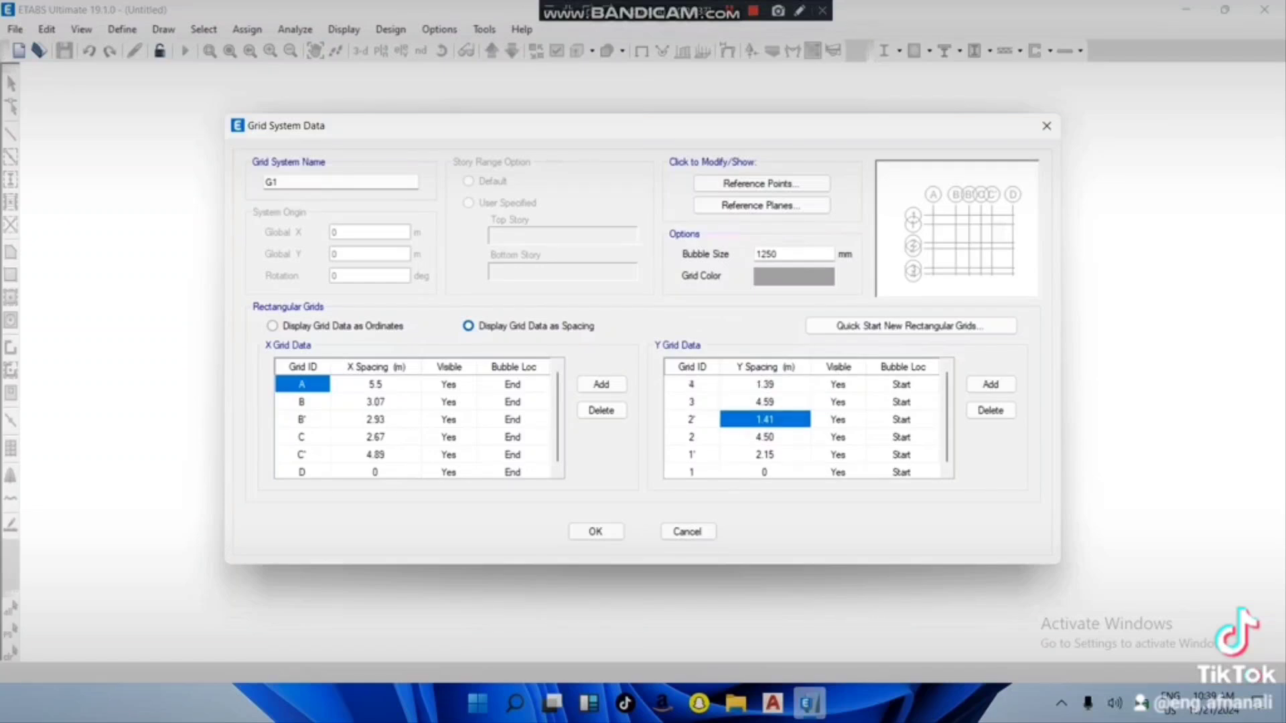
pyautogui.scroll(-1, 802, 420)
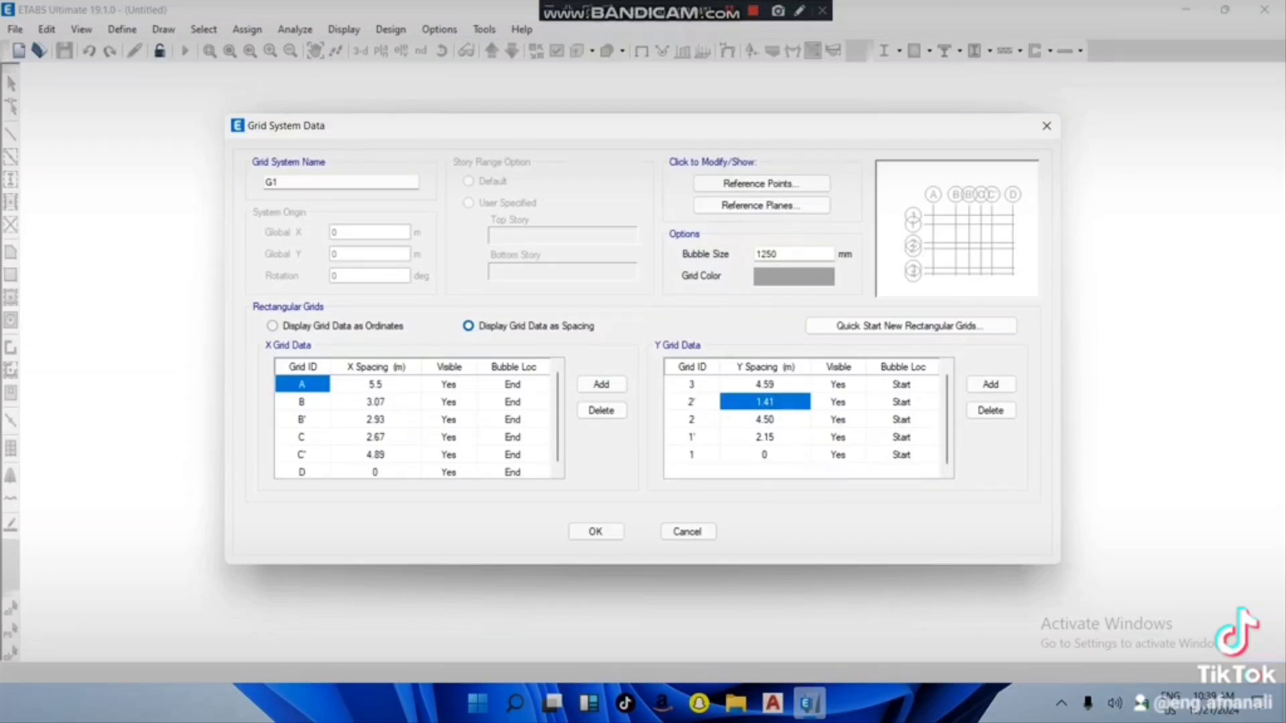
pyautogui.click(272, 326)
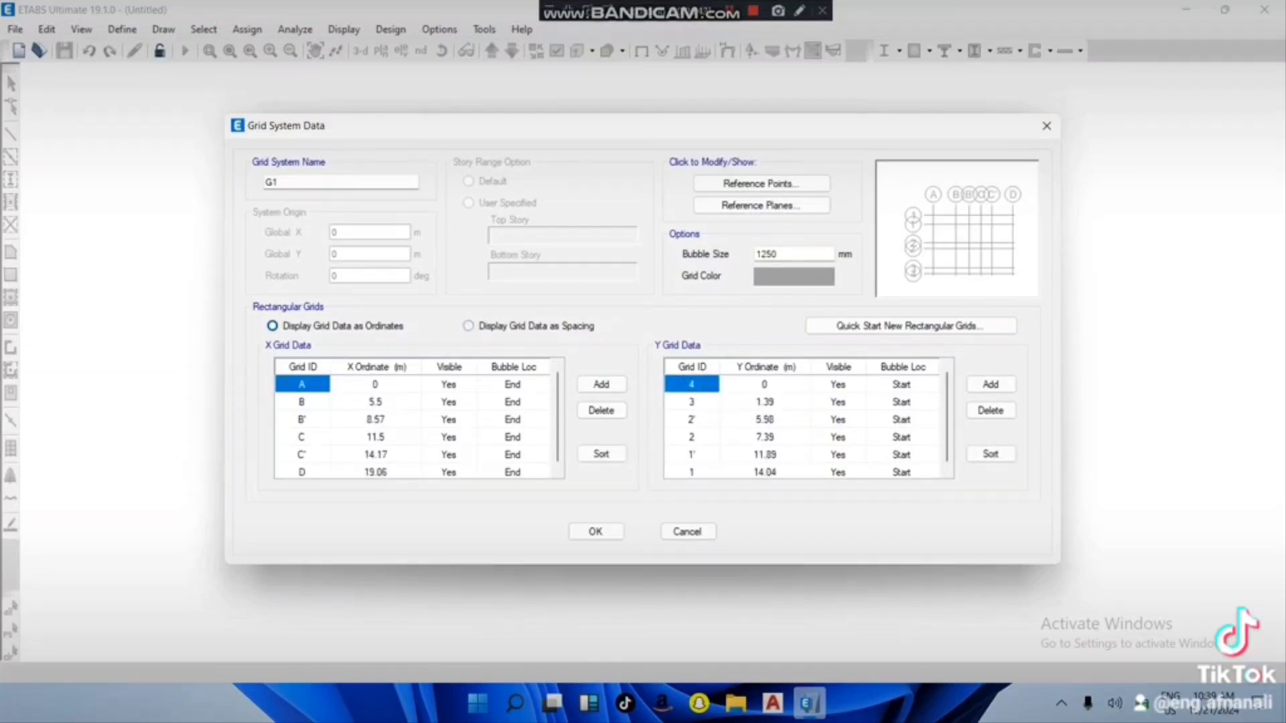
pyautogui.scroll(-1, 802, 420)
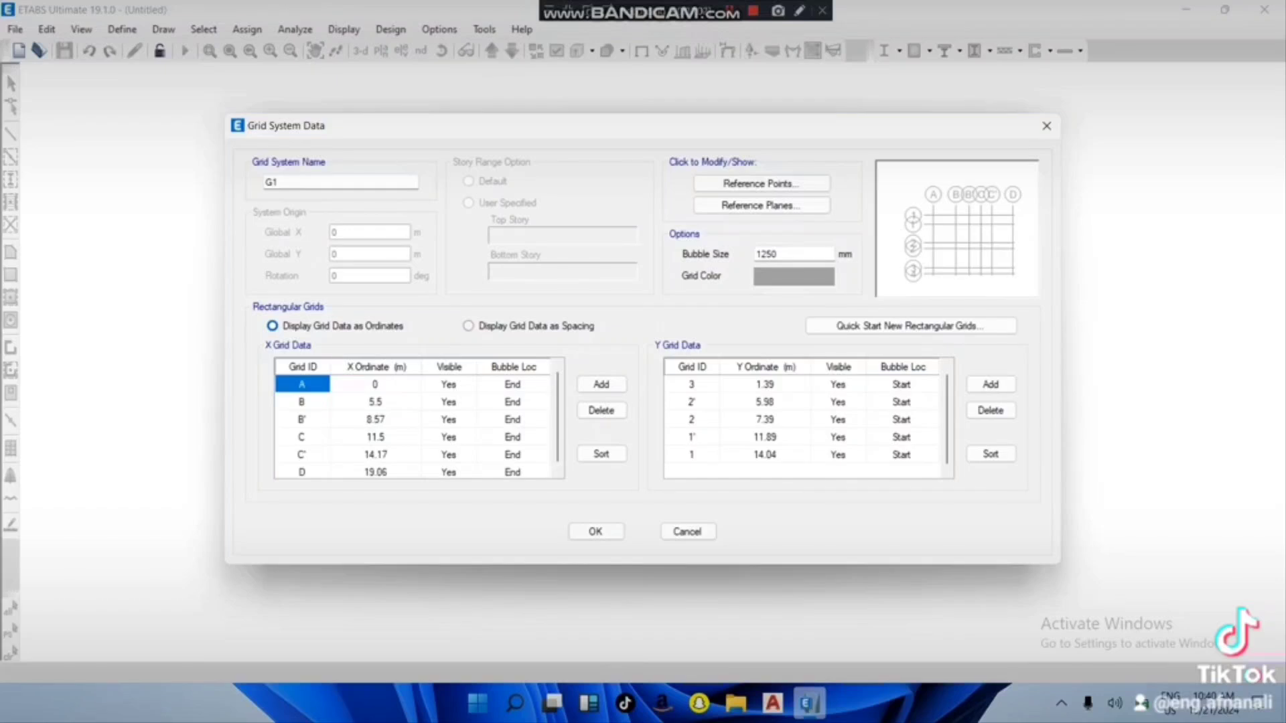
pyautogui.scroll(1, 804, 422)
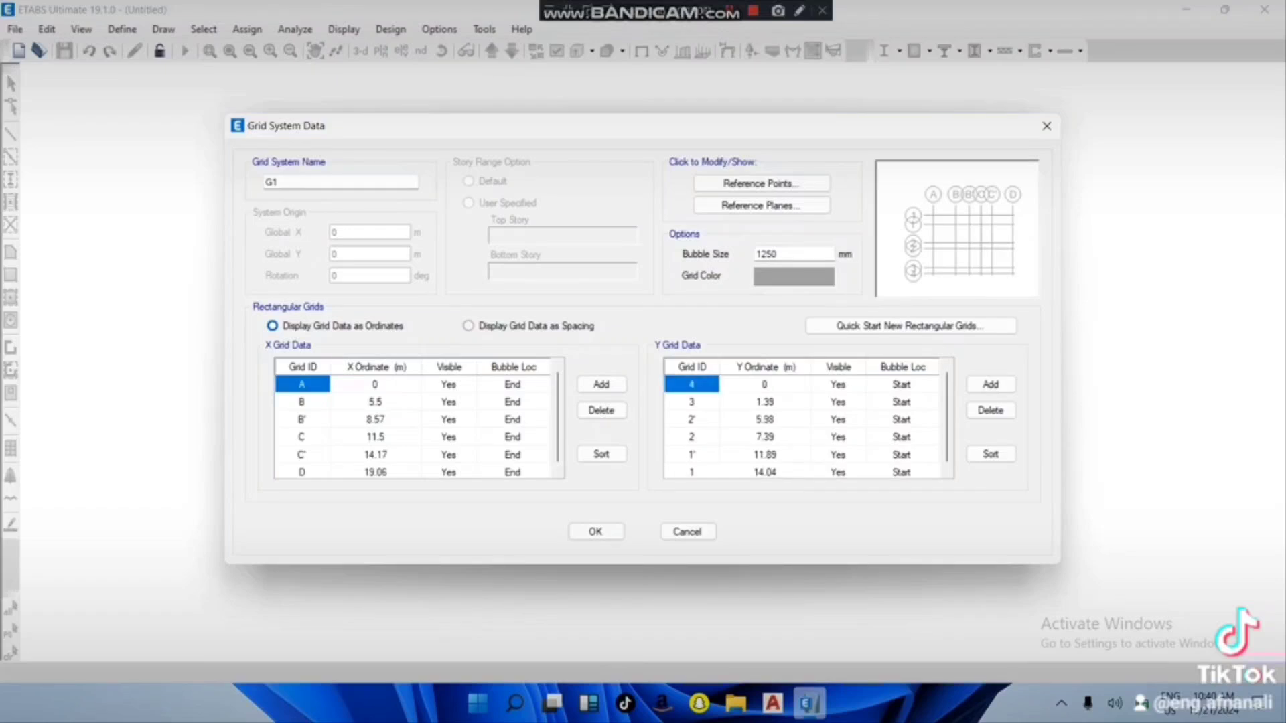
# Step: Accept the custom grid data and set the number of stories to 3
pyautogui.click(595, 531)
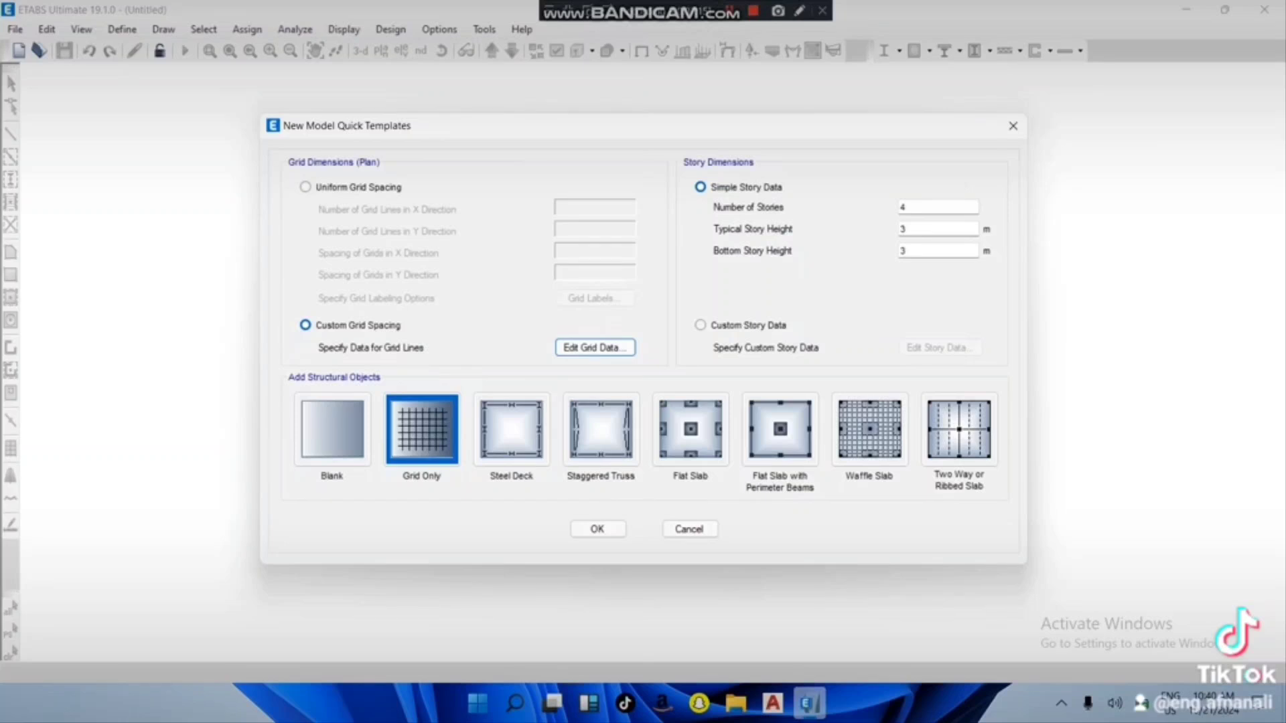
pyautogui.click(909, 207)
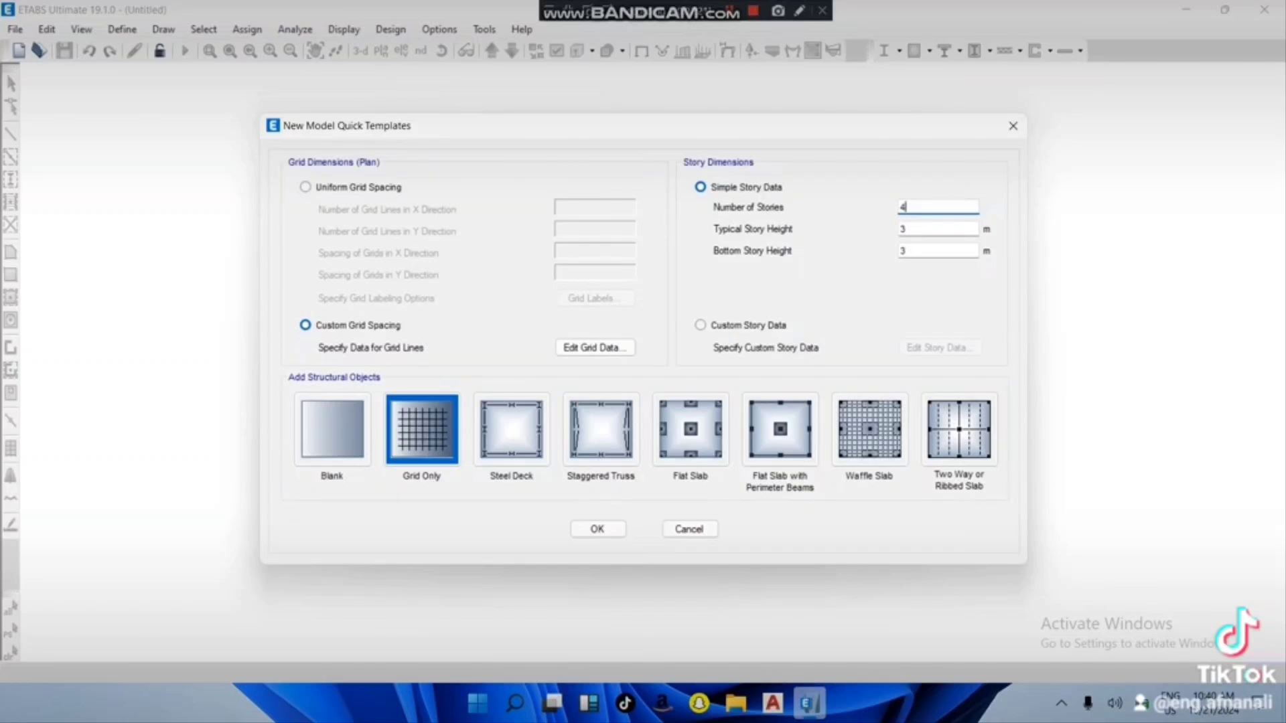
pyautogui.press('BackSpace')
pyautogui.write('3')
# Step: Switch to AutoCAD and examine the first- and second-floor levels on the building elevation to find the story height
pyautogui.click(910, 229)
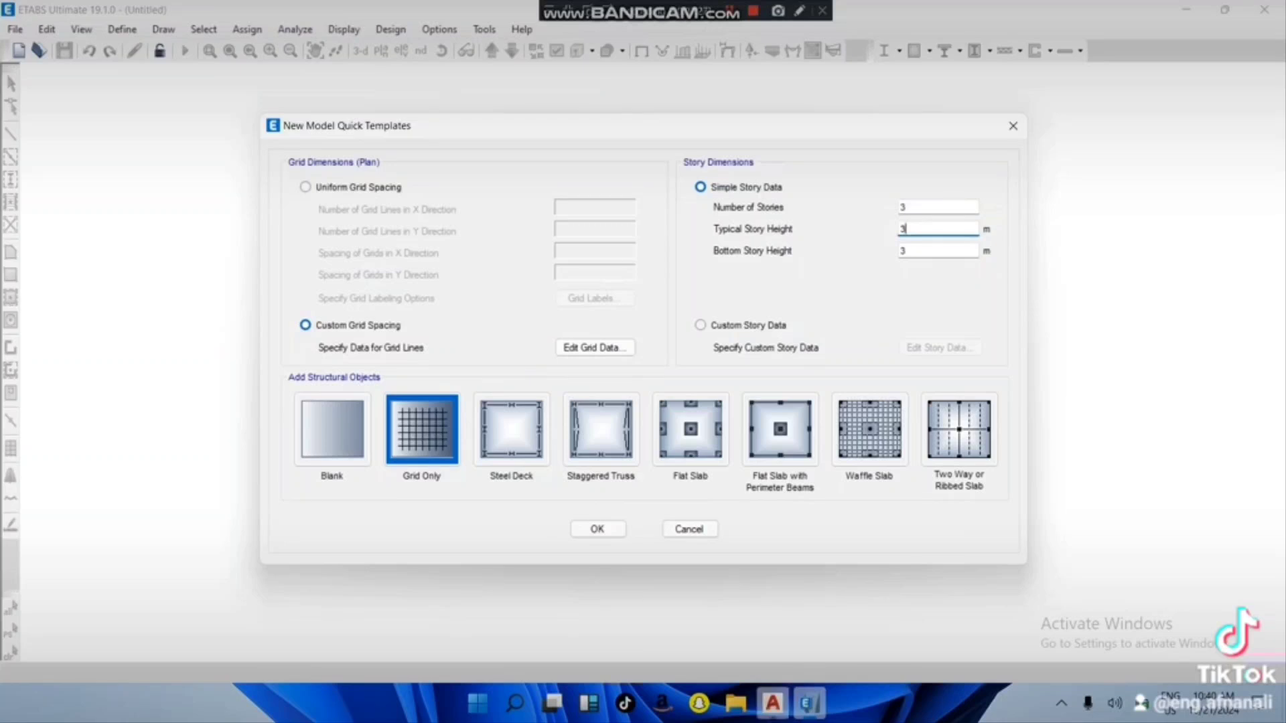
pyautogui.click(772, 703)
pyautogui.scroll(-5, 505, 344)
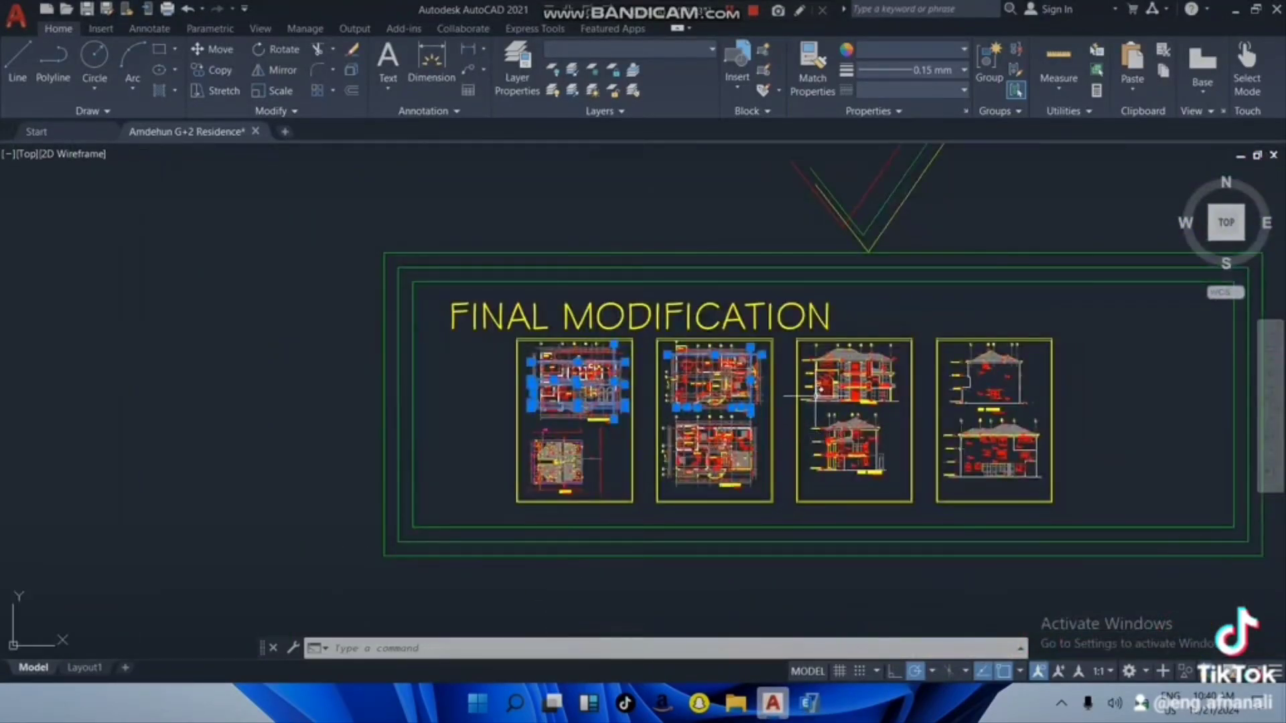
pyautogui.scroll(6, 426, 328)
pyautogui.scroll(3, 797, 301)
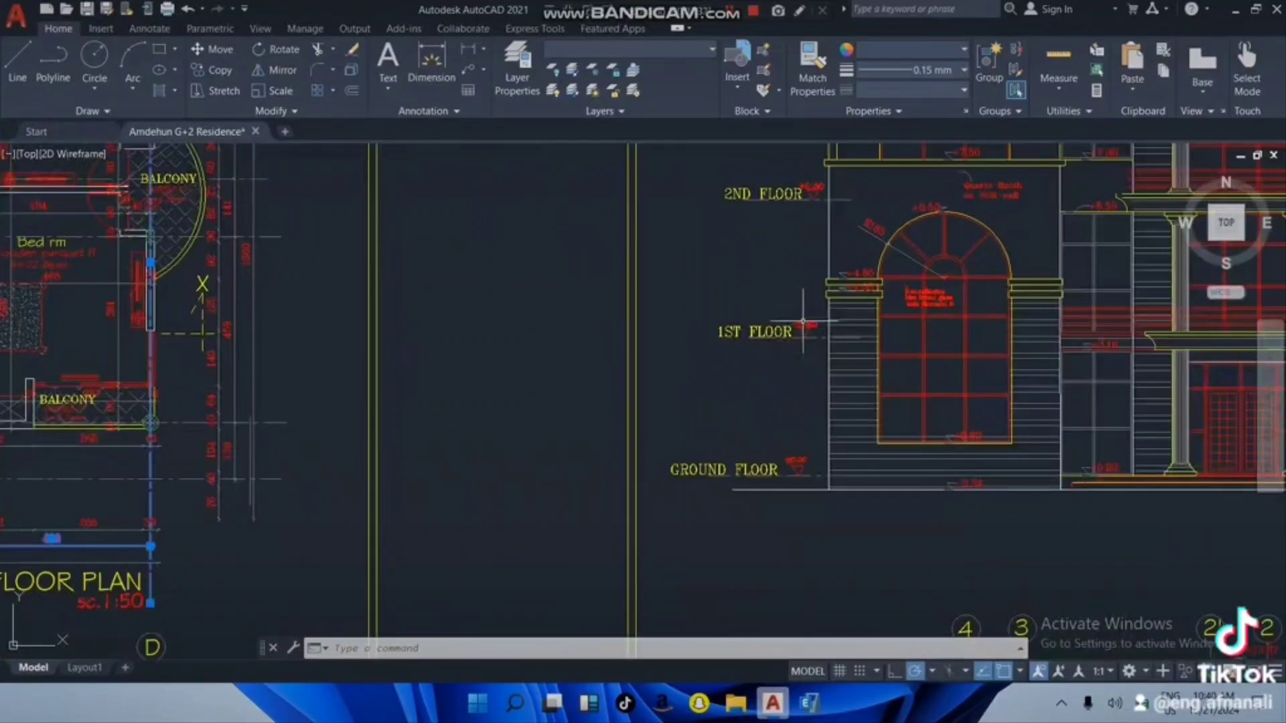
pyautogui.scroll(4, 819, 316)
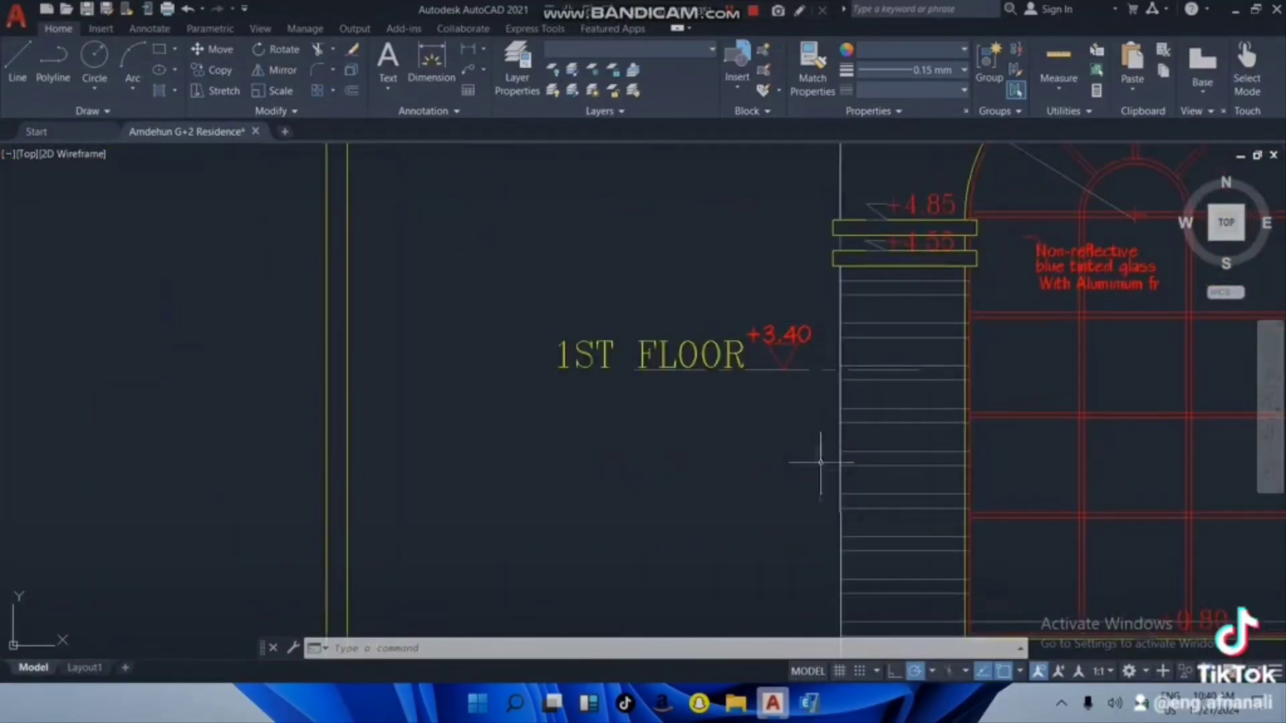
pyautogui.moveTo(773, 703)
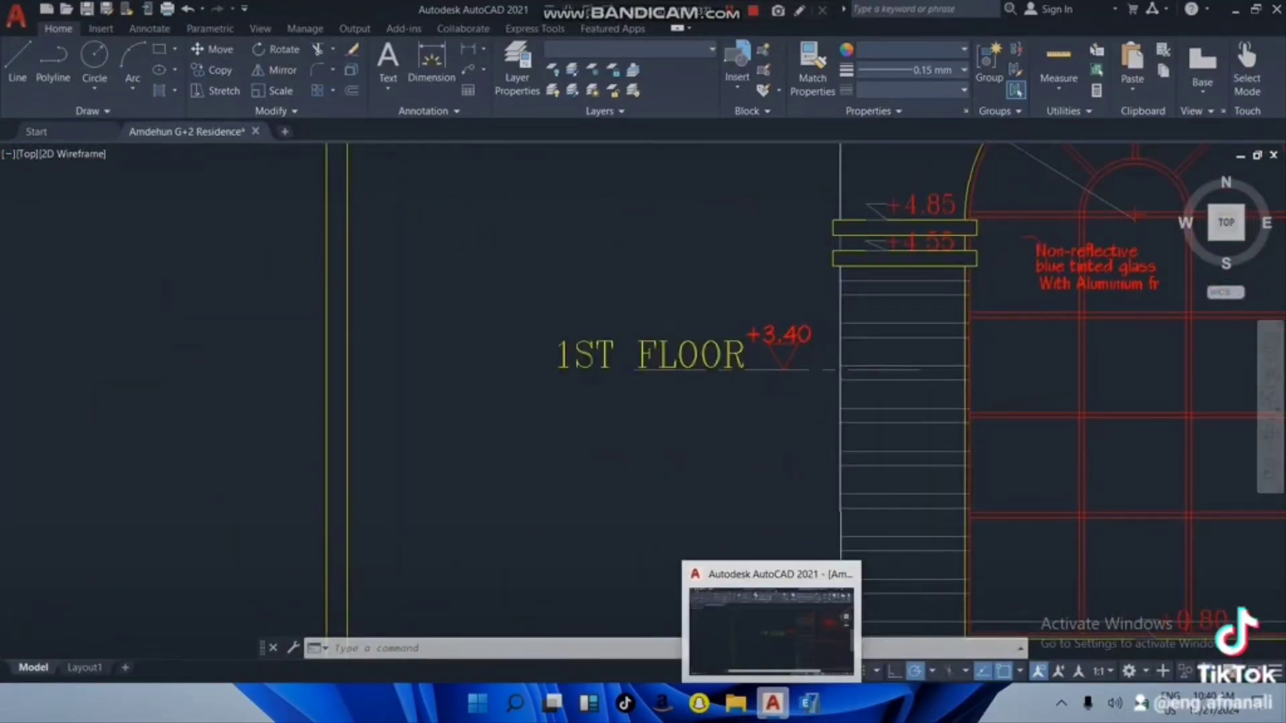
pyautogui.scroll(-4, 812, 321)
pyautogui.scroll(2, 811, 202)
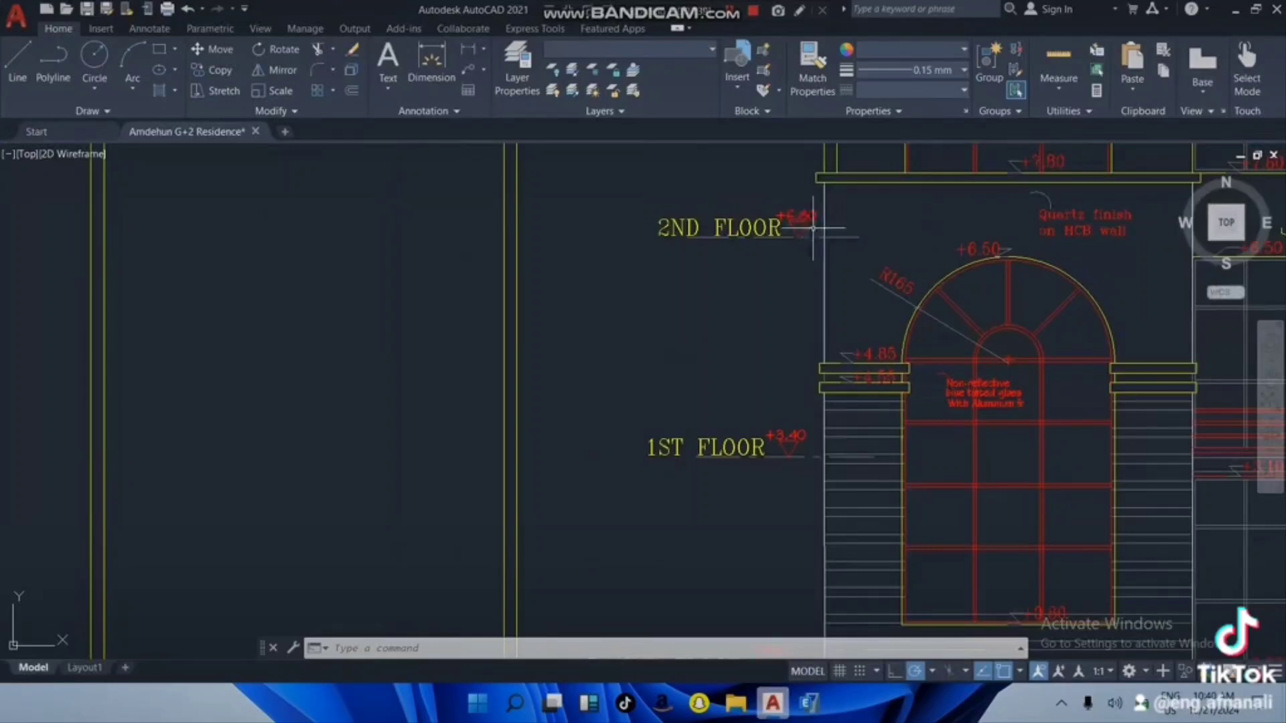
# Step: Switch back to ETABS and set both the typical and bottom story heights to 3.40 m
pyautogui.click(809, 703)
pyautogui.write('.40')
pyautogui.click(906, 251)
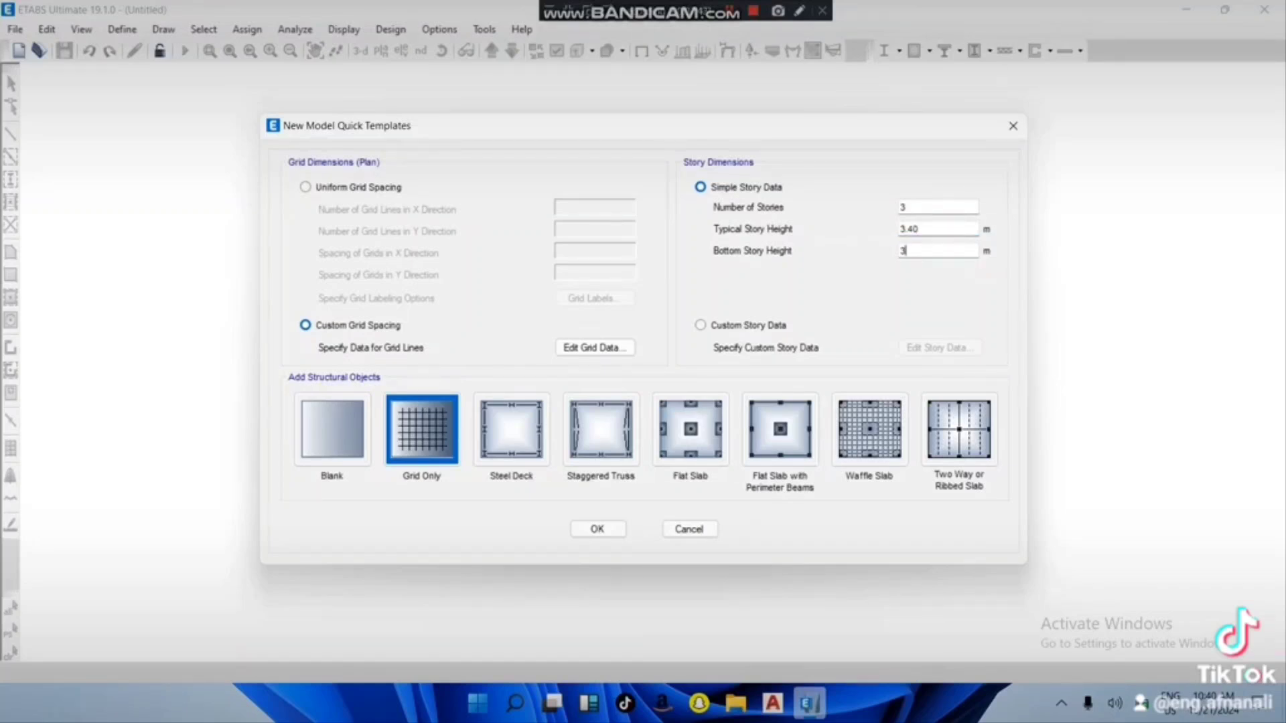
pyautogui.write('.40')
# Step: Enable custom story data, open it for editing and rename the Base level as Ground
pyautogui.click(700, 325)
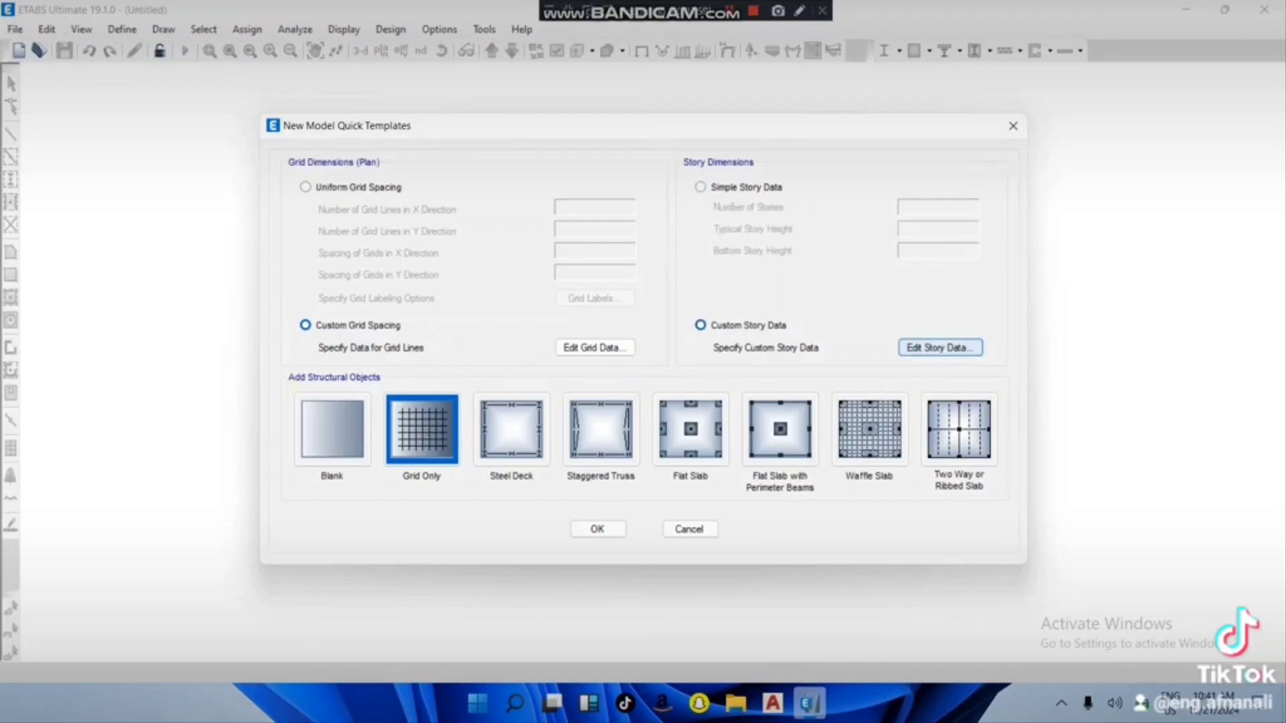
pyautogui.click(939, 347)
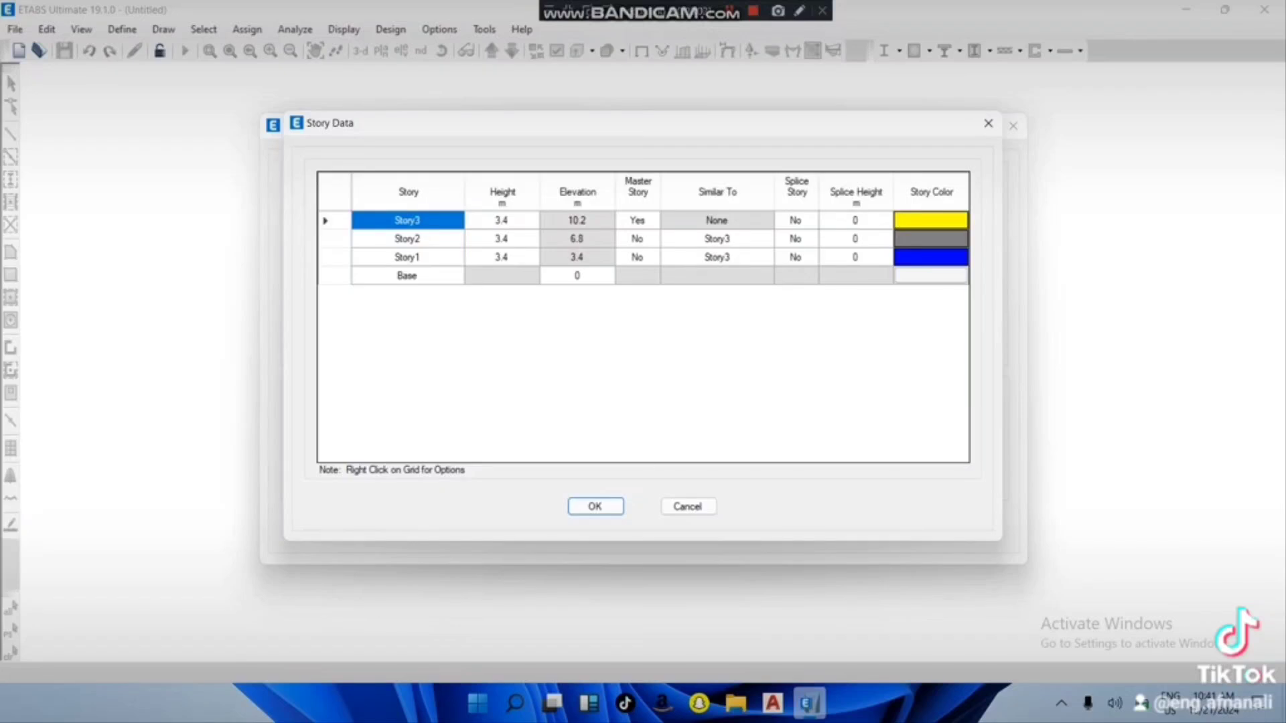
pyautogui.click(407, 275)
pyautogui.press('BackSpace')
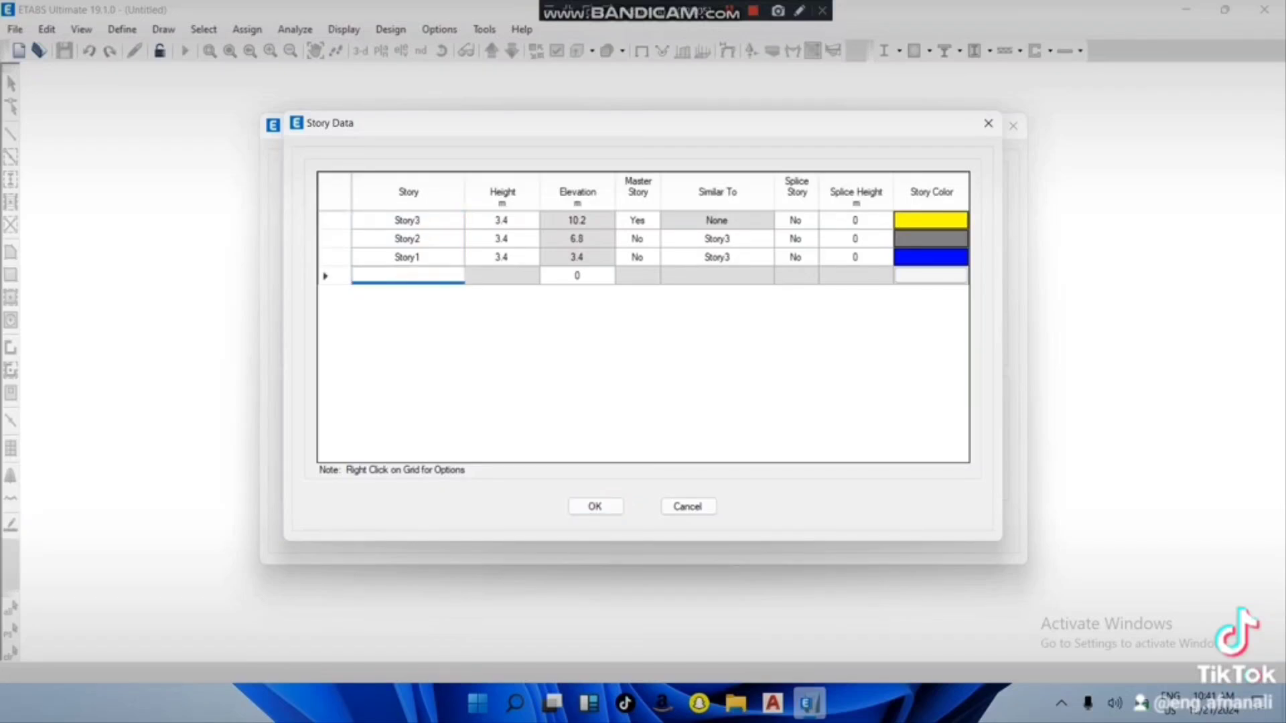
pyautogui.write('Ground')
# Step: Compare the story heights in ETABS with the ground- and first-floor levels on the AutoCAD front elevation
pyautogui.click(407, 257)
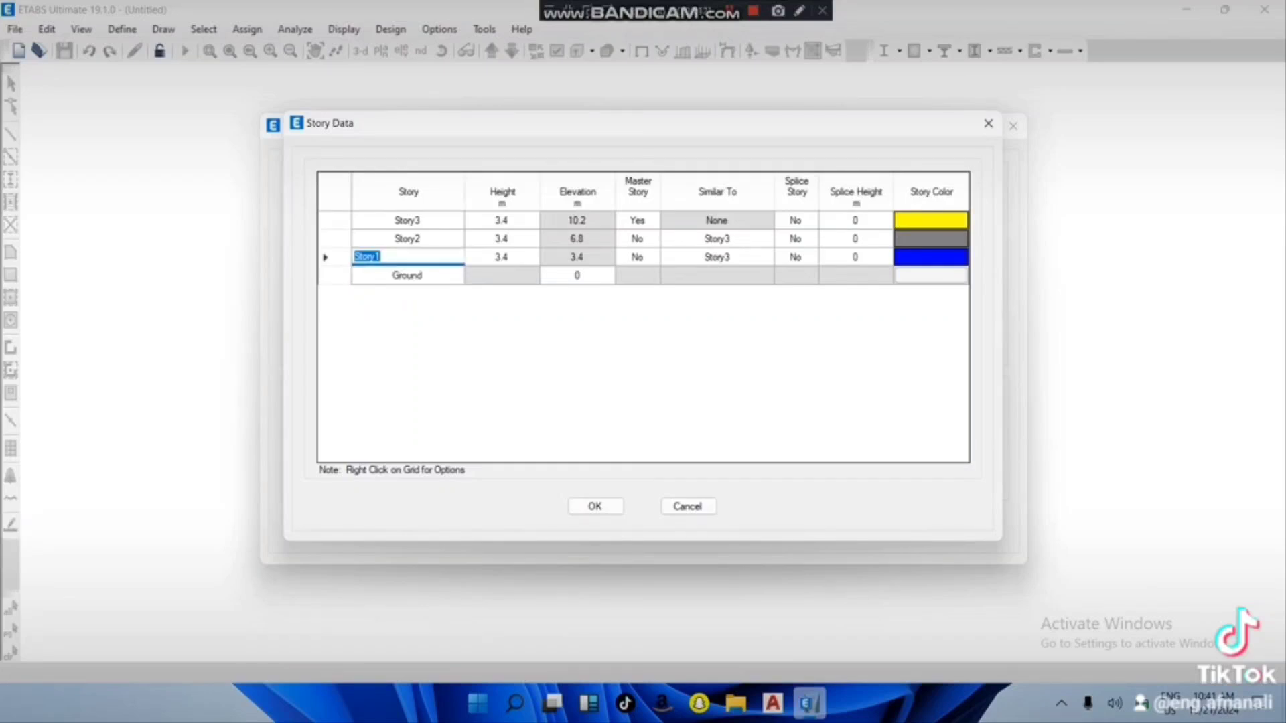
pyautogui.click(501, 276)
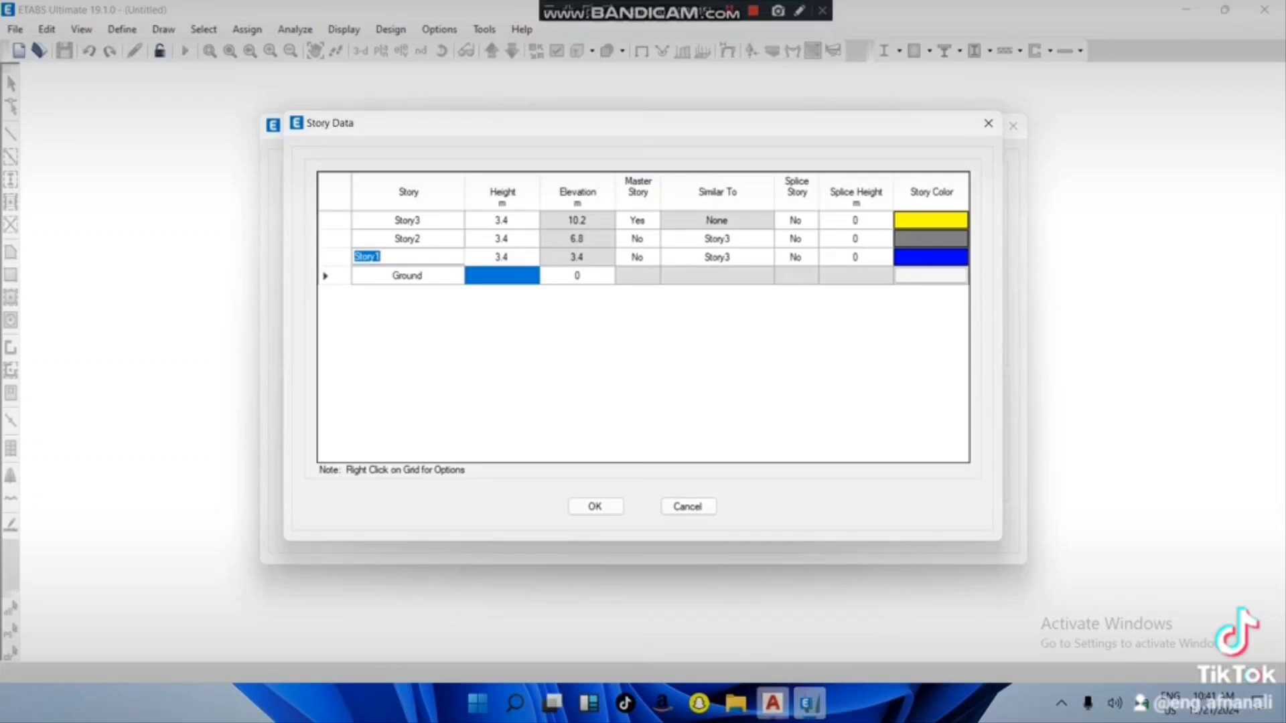
pyautogui.click(772, 703)
pyautogui.scroll(-5, 661, 334)
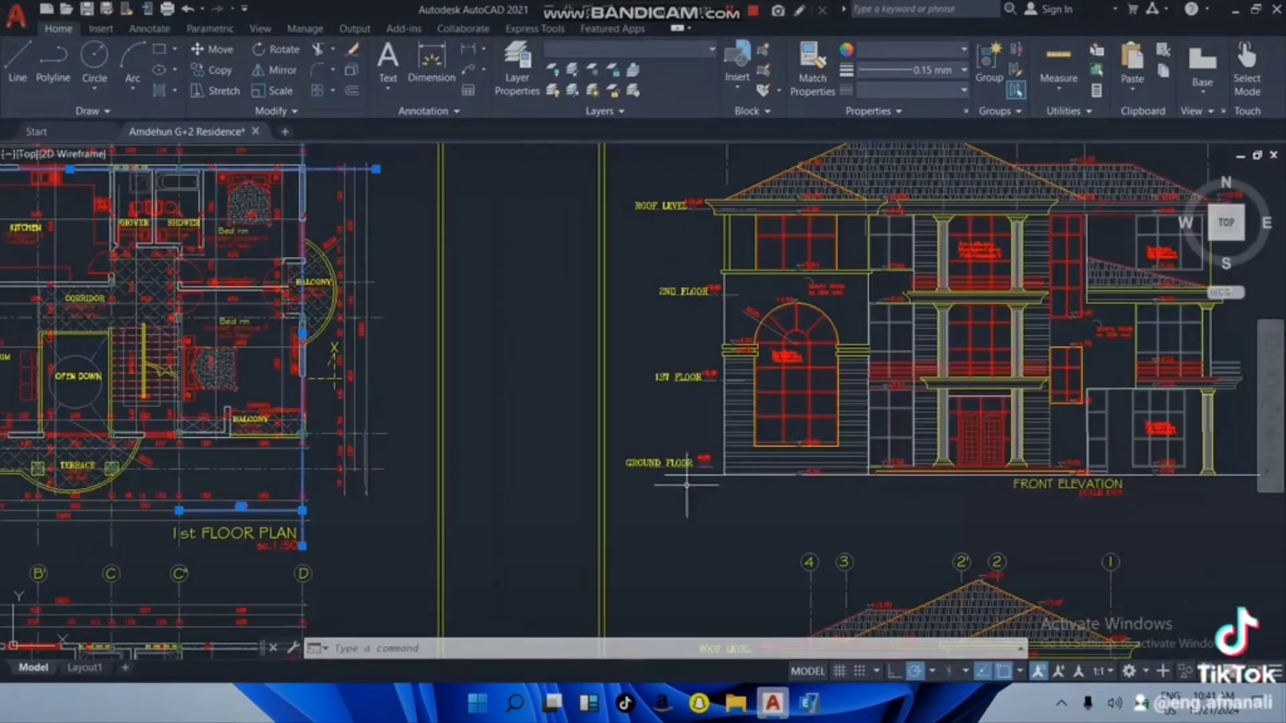
pyautogui.scroll(4, 729, 459)
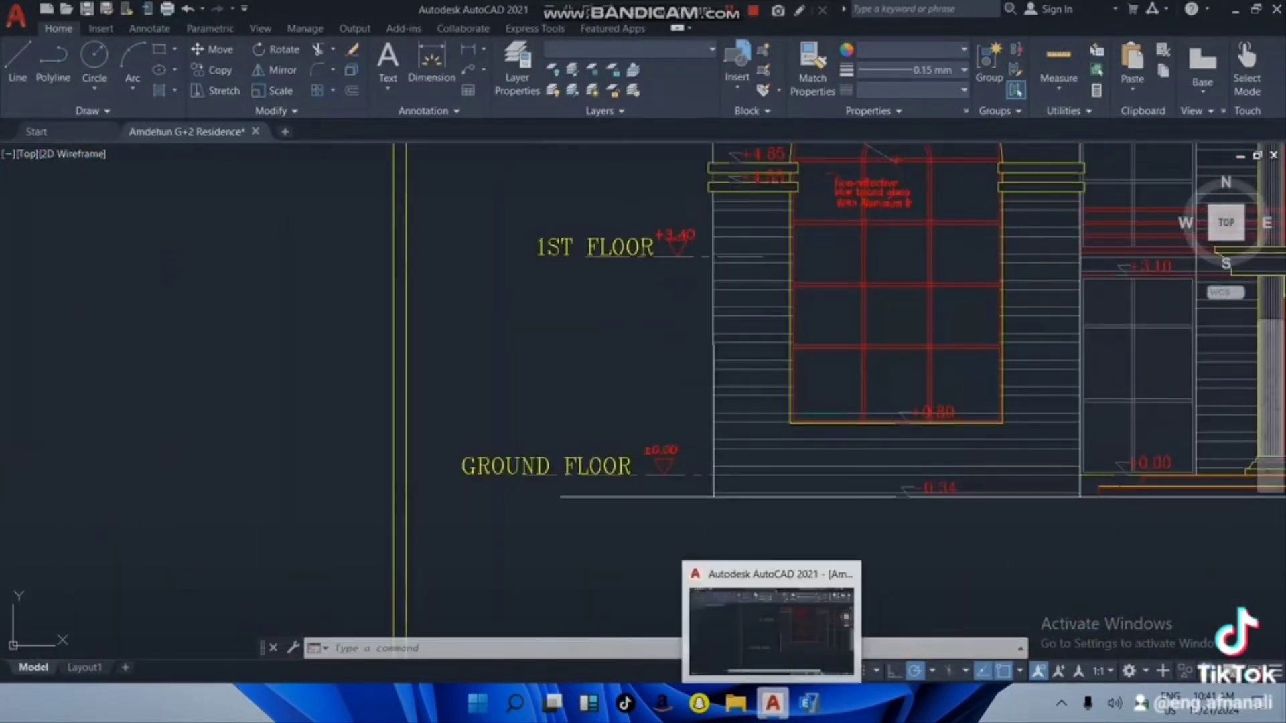
pyautogui.click(809, 703)
pyautogui.click(501, 257)
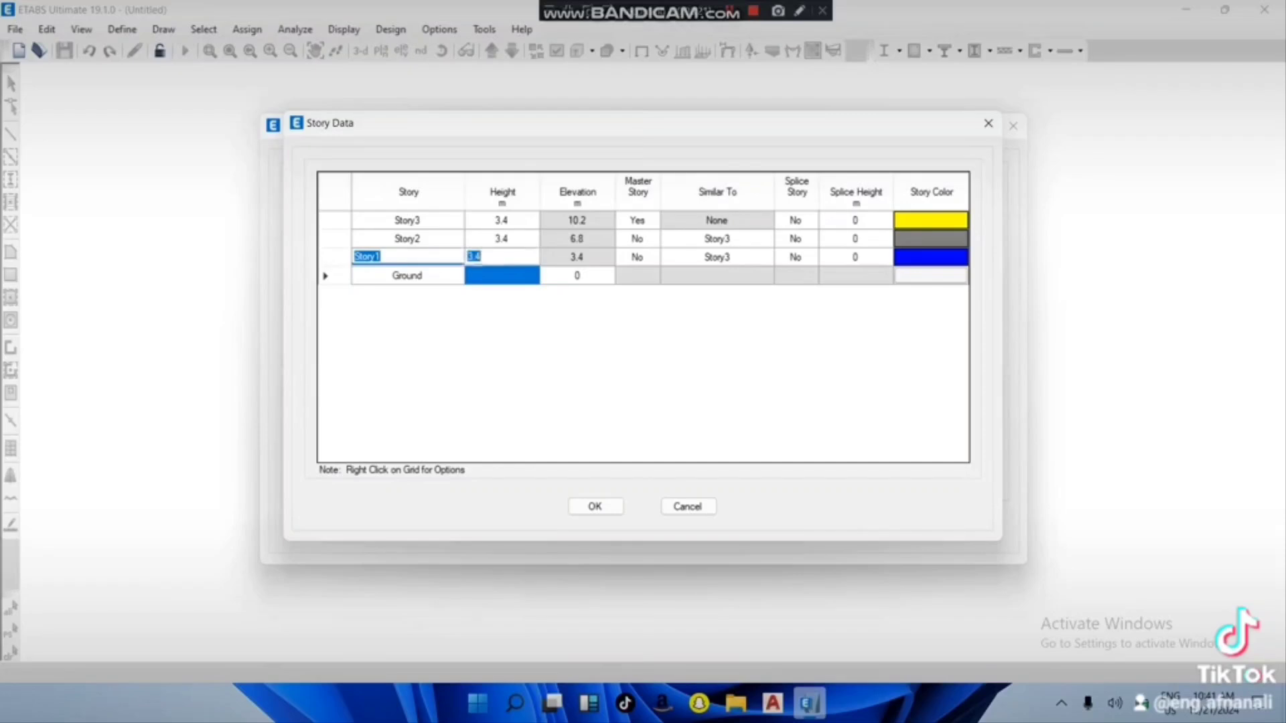
pyautogui.click(408, 257)
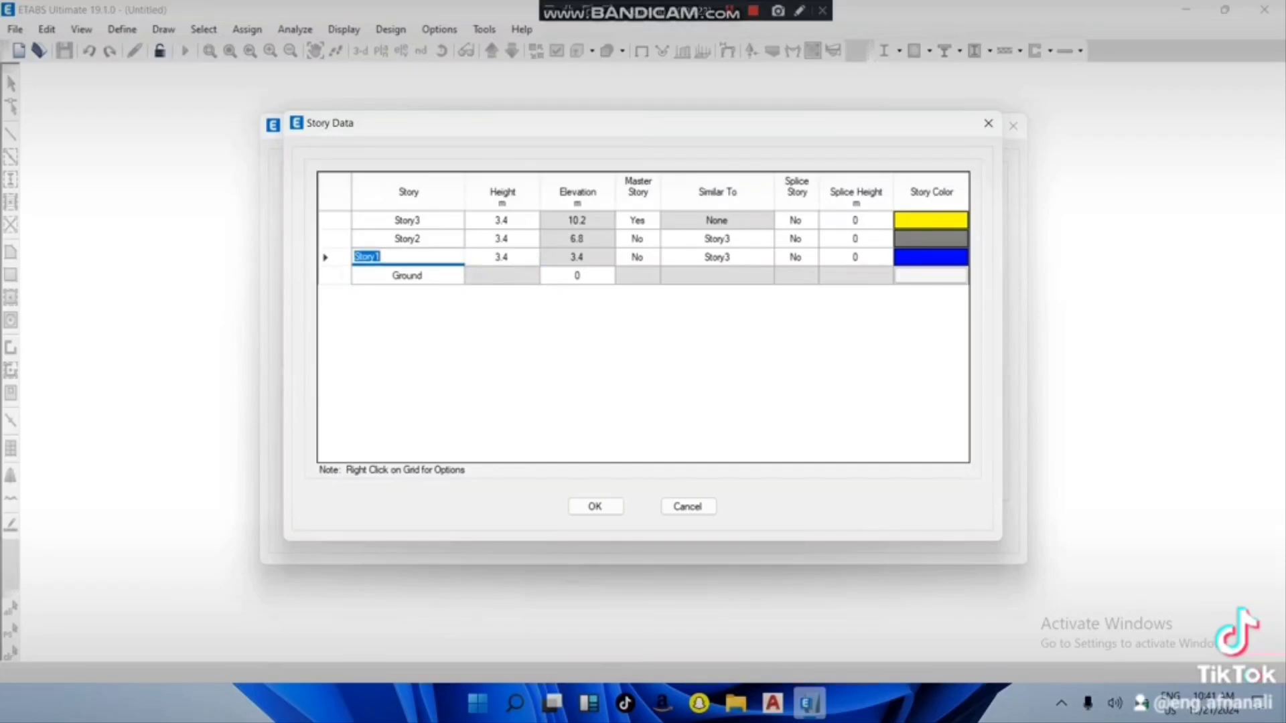
pyautogui.click(502, 257)
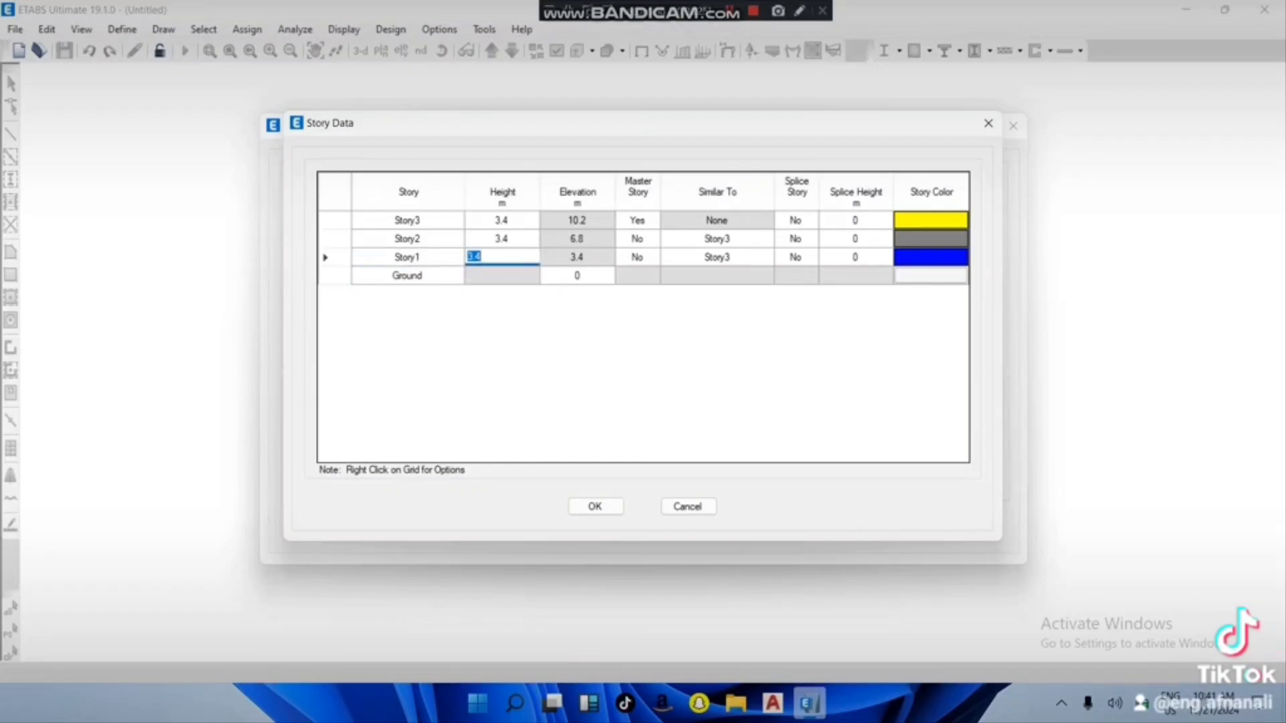
pyautogui.click(501, 239)
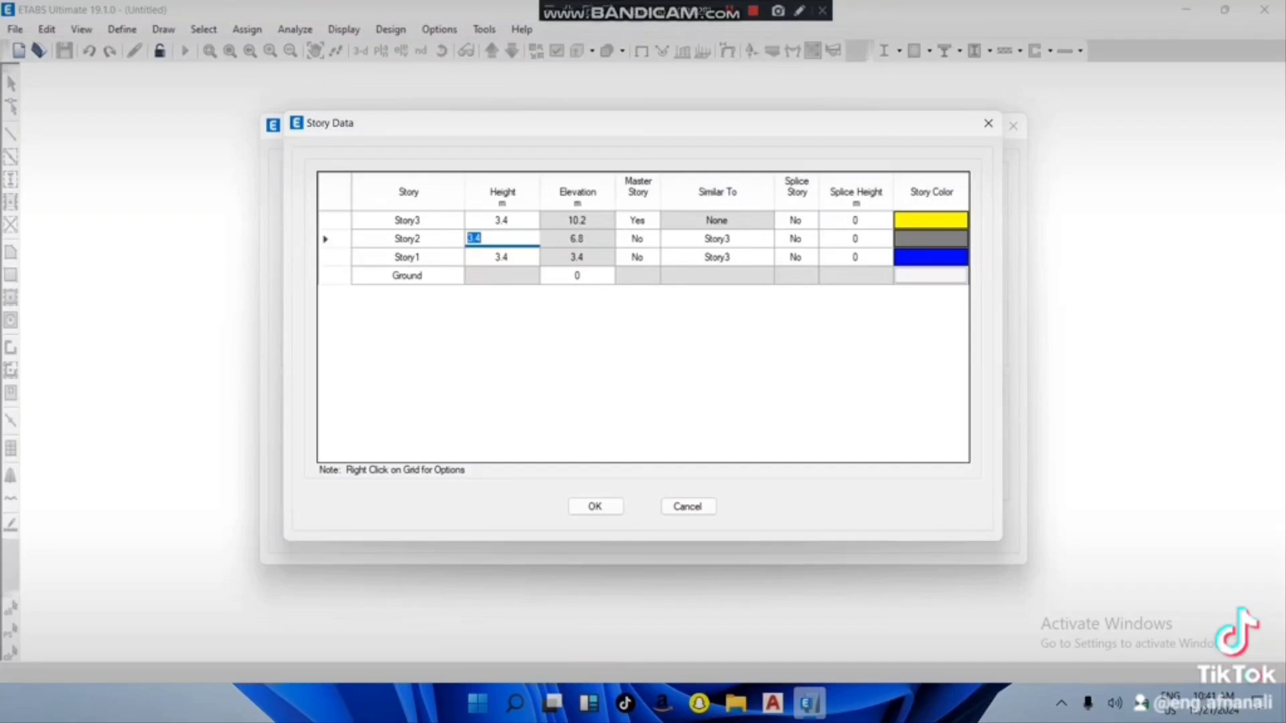
pyautogui.click(501, 220)
# Step: Rename Story3 as Roof in the story data
pyautogui.click(407, 220)
pyautogui.press('BackSpace')
pyautogui.write('Roof')
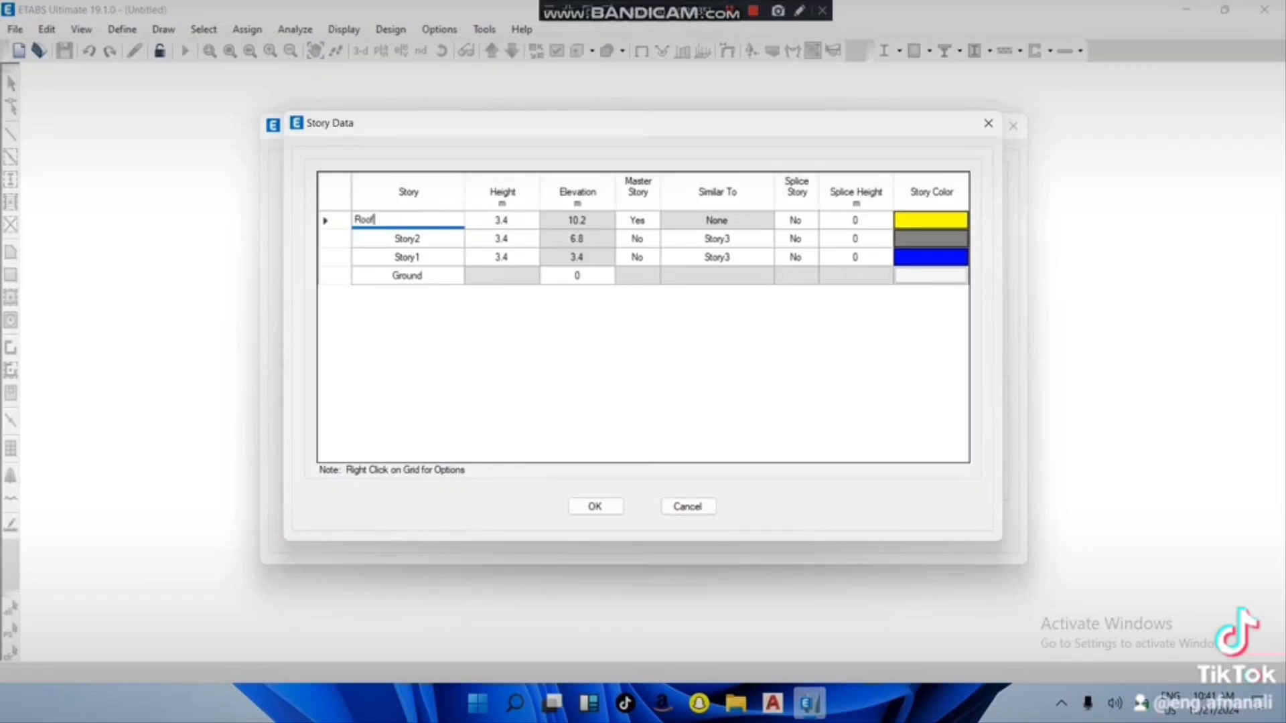
pyautogui.press('Return')
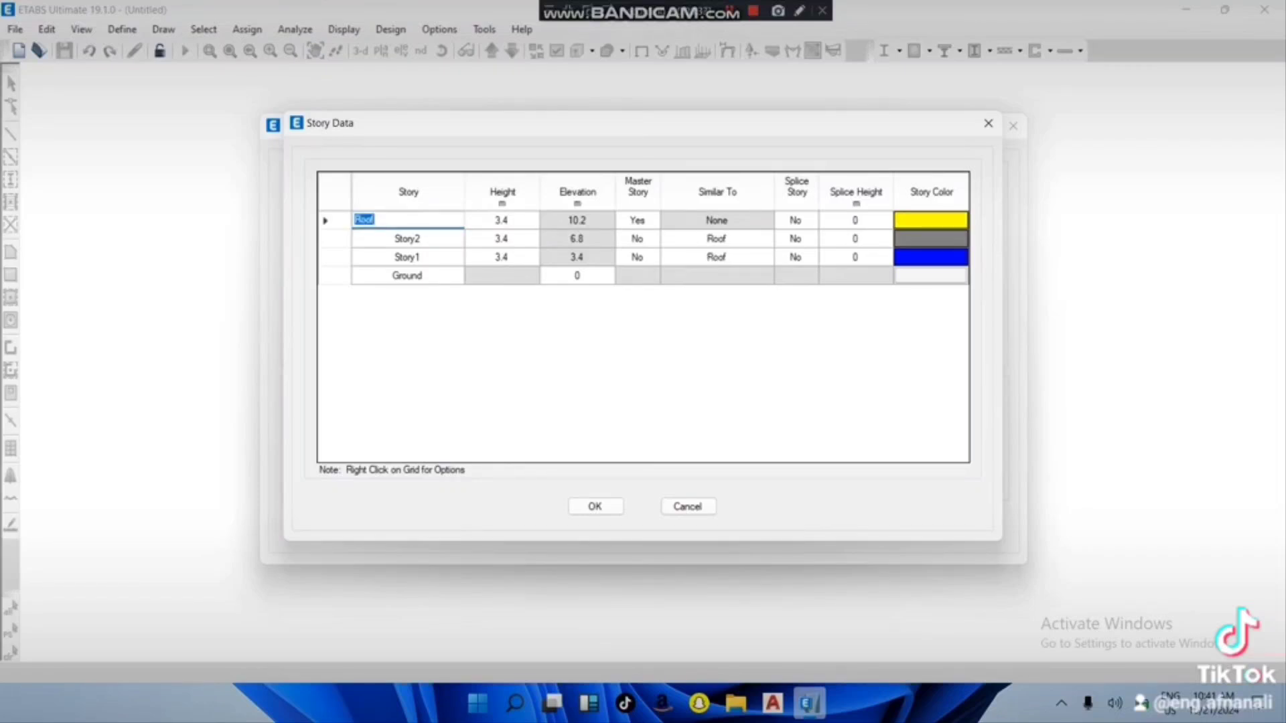
# Step: Check the Roof elevation in ETABS against the roof level marked on the AutoCAD front elevation
pyautogui.click(501, 257)
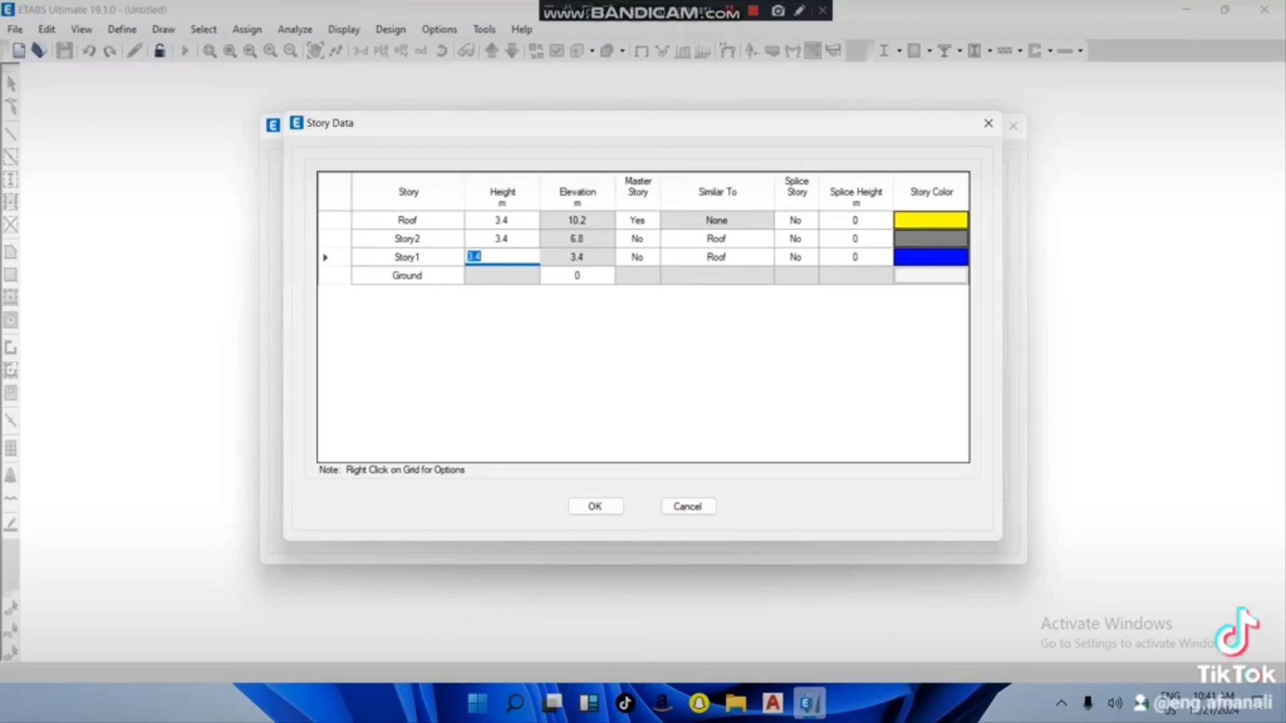
pyautogui.click(577, 220)
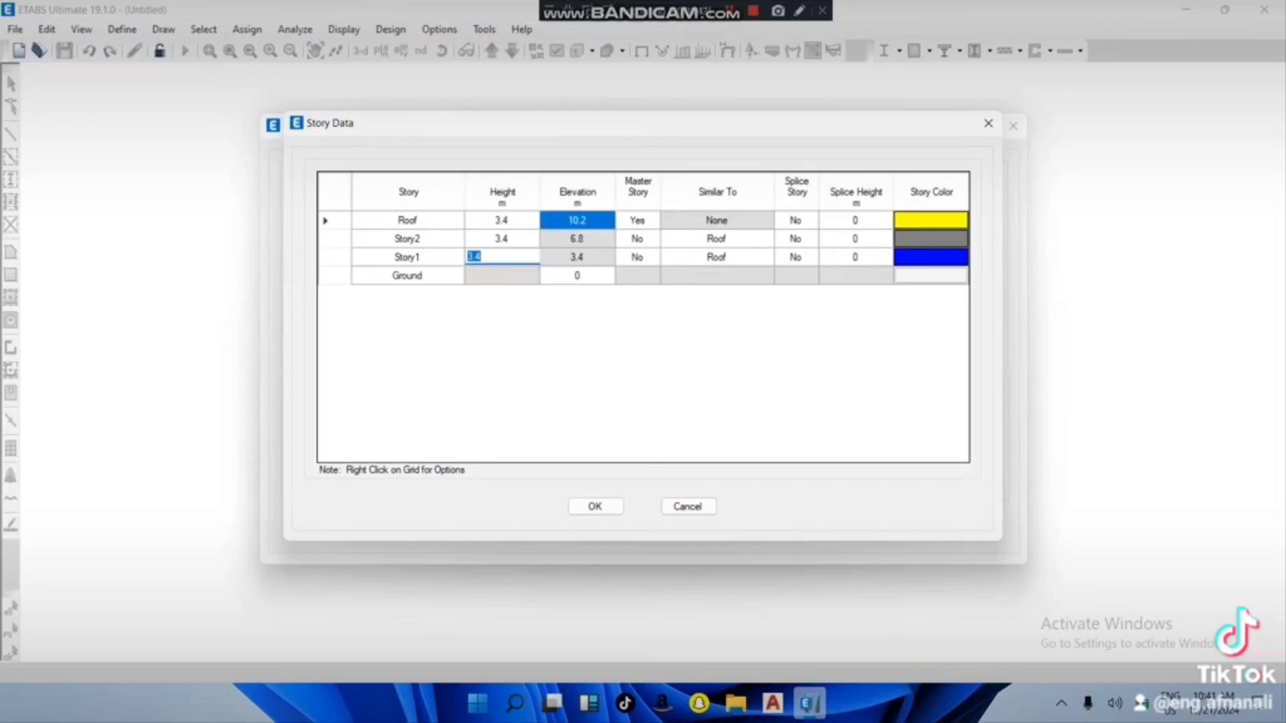
pyautogui.click(772, 703)
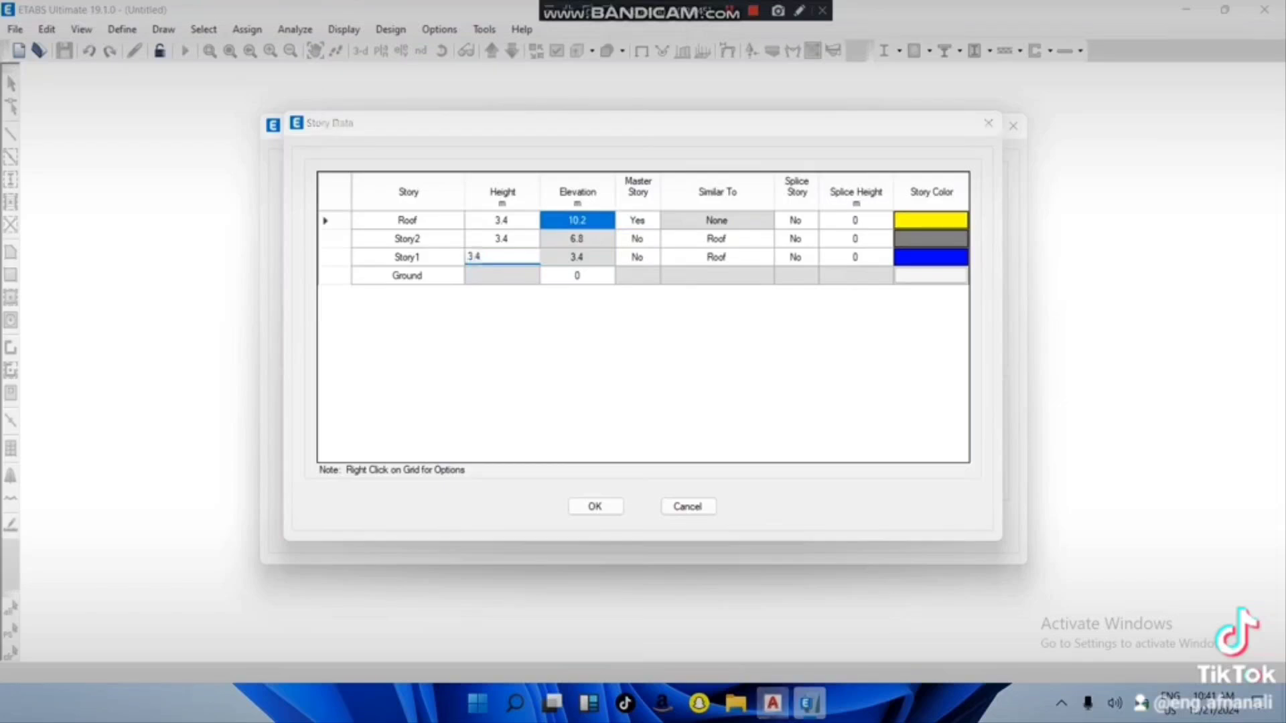
pyautogui.scroll(-5, 744, 499)
pyautogui.scroll(6, 687, 194)
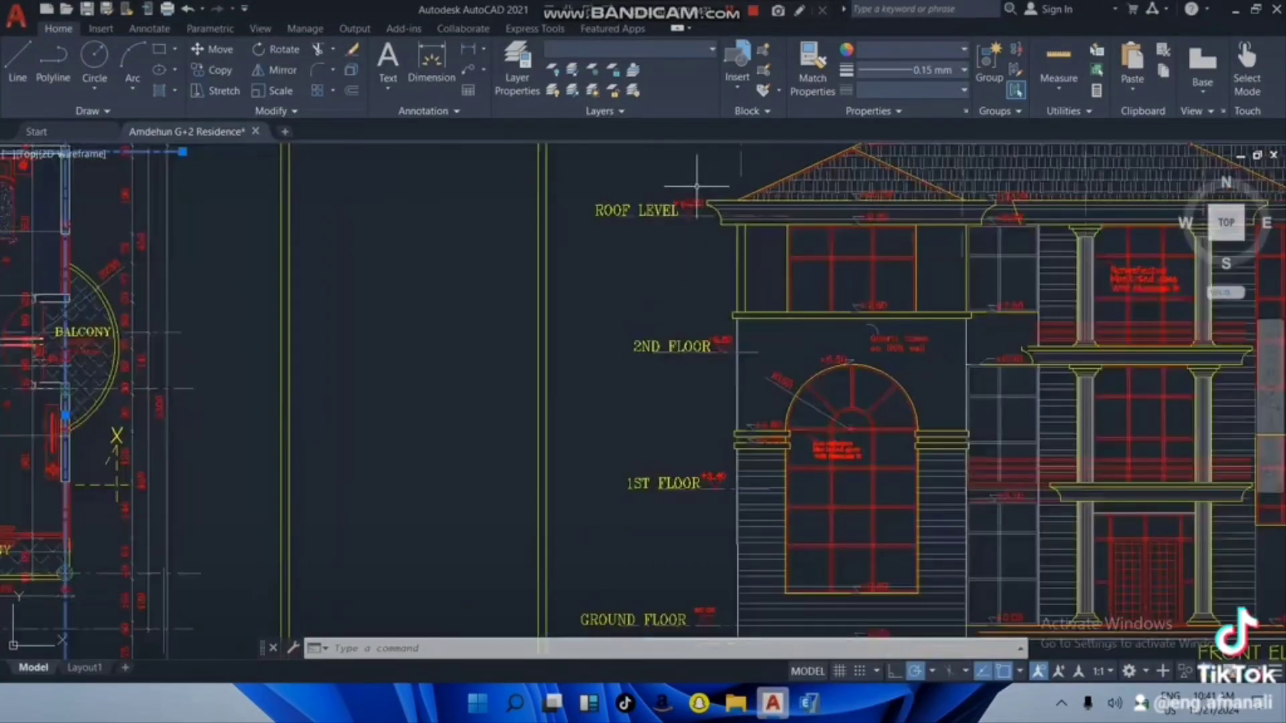
pyautogui.scroll(2, 680, 228)
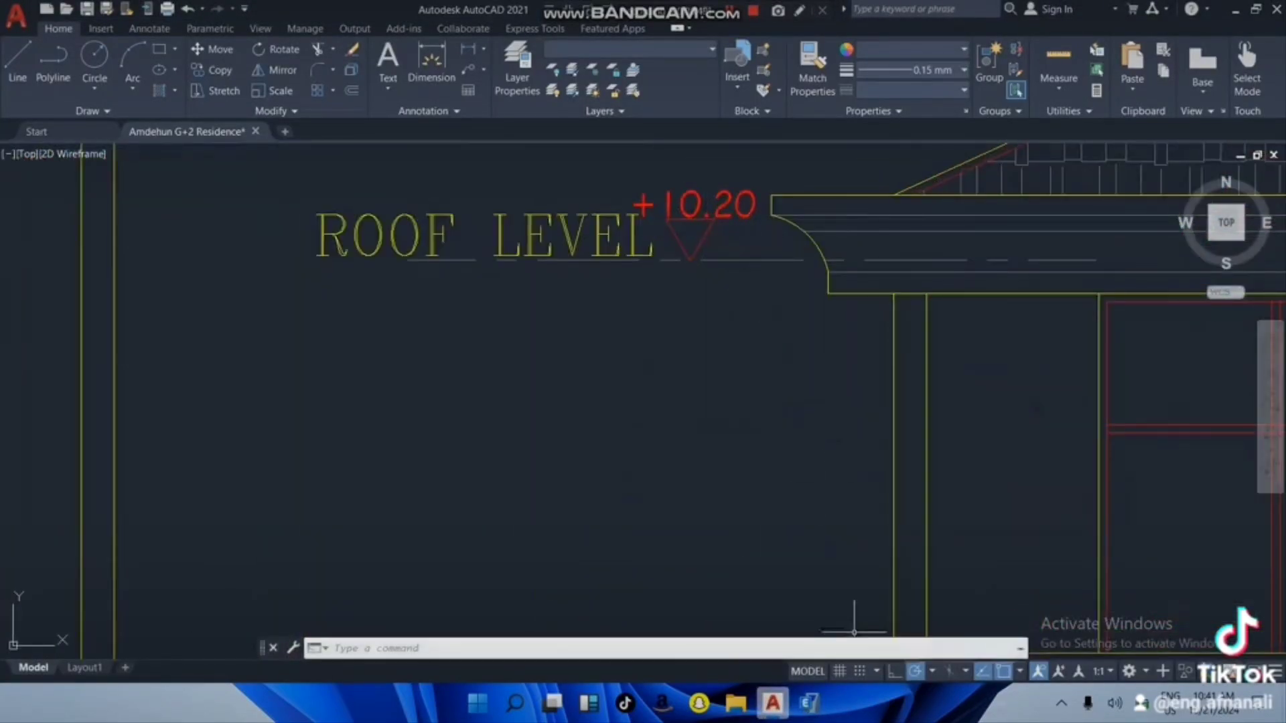
pyautogui.click(808, 703)
pyautogui.write('3.4')
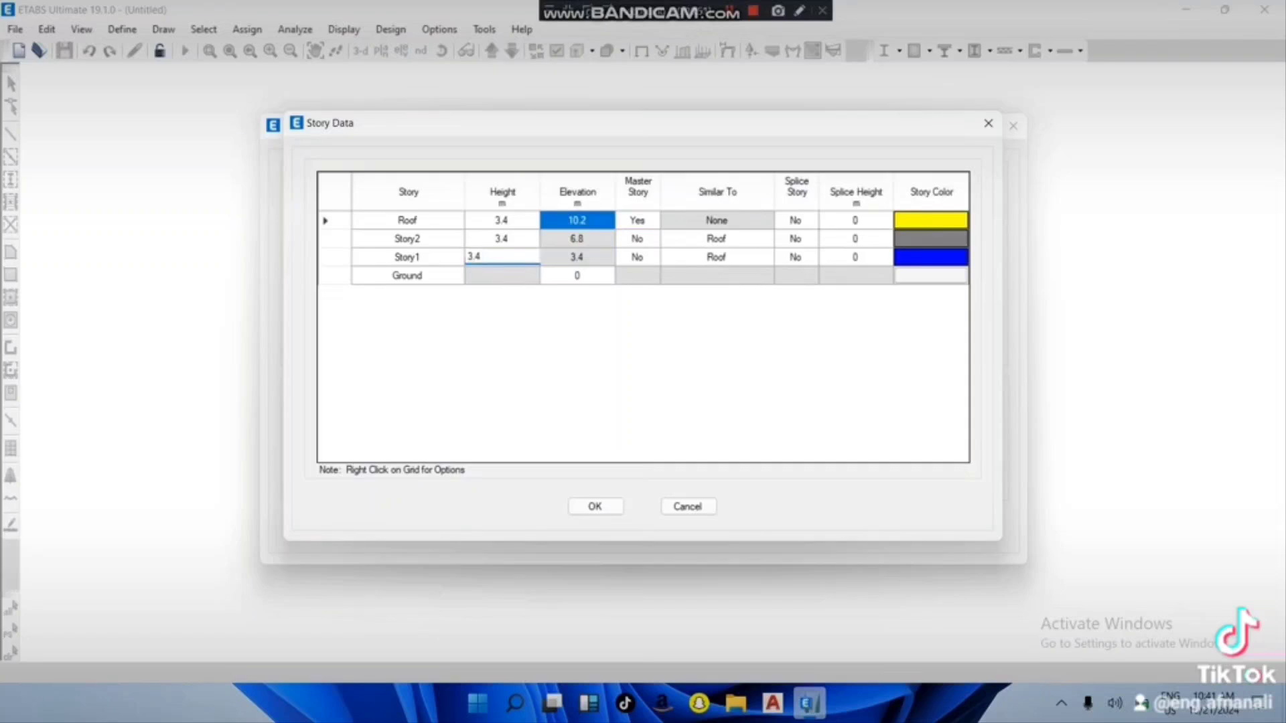
pyautogui.press('Return')
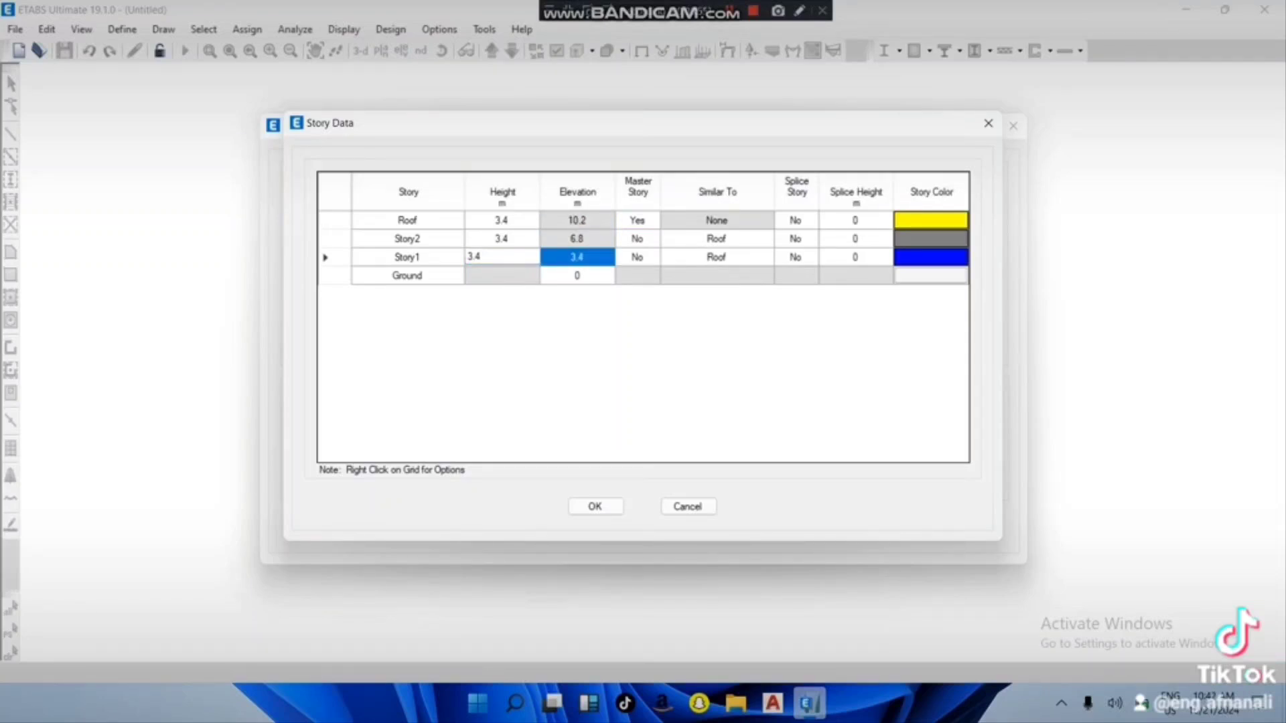
# Step: Set the Similar To option of Story2 and Story1 to None
pyautogui.click(637, 220)
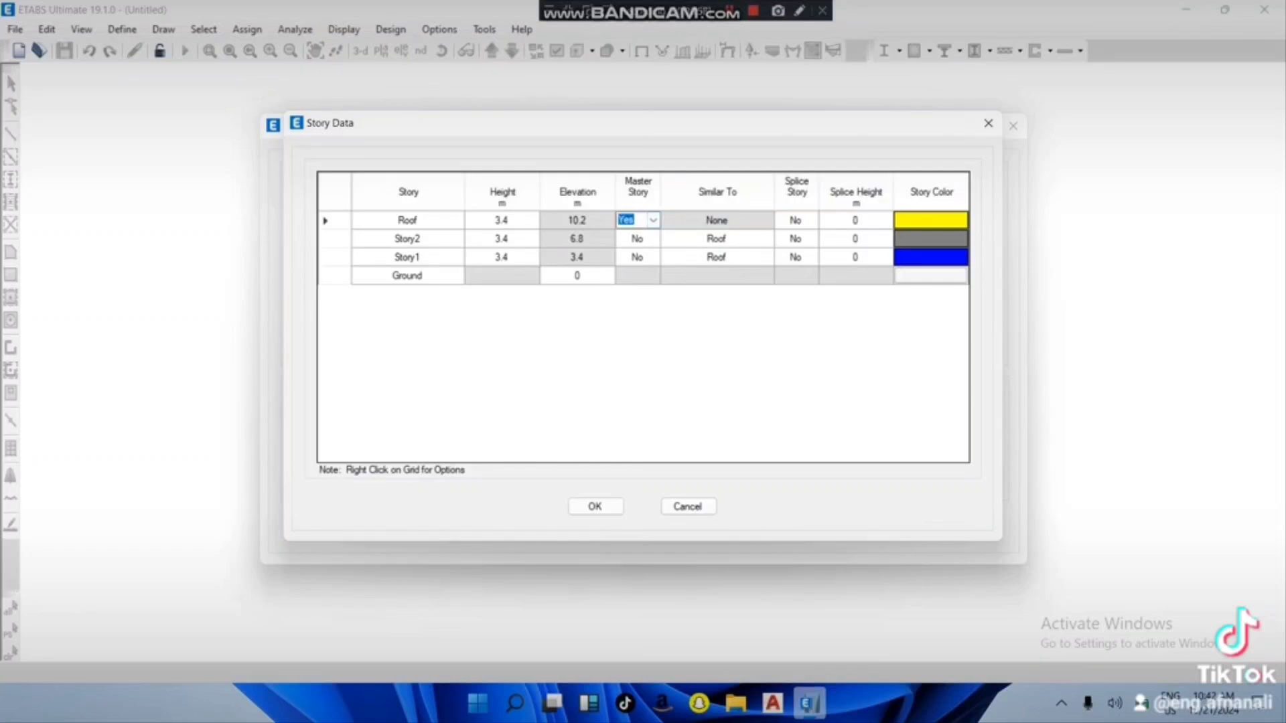
pyautogui.click(716, 239)
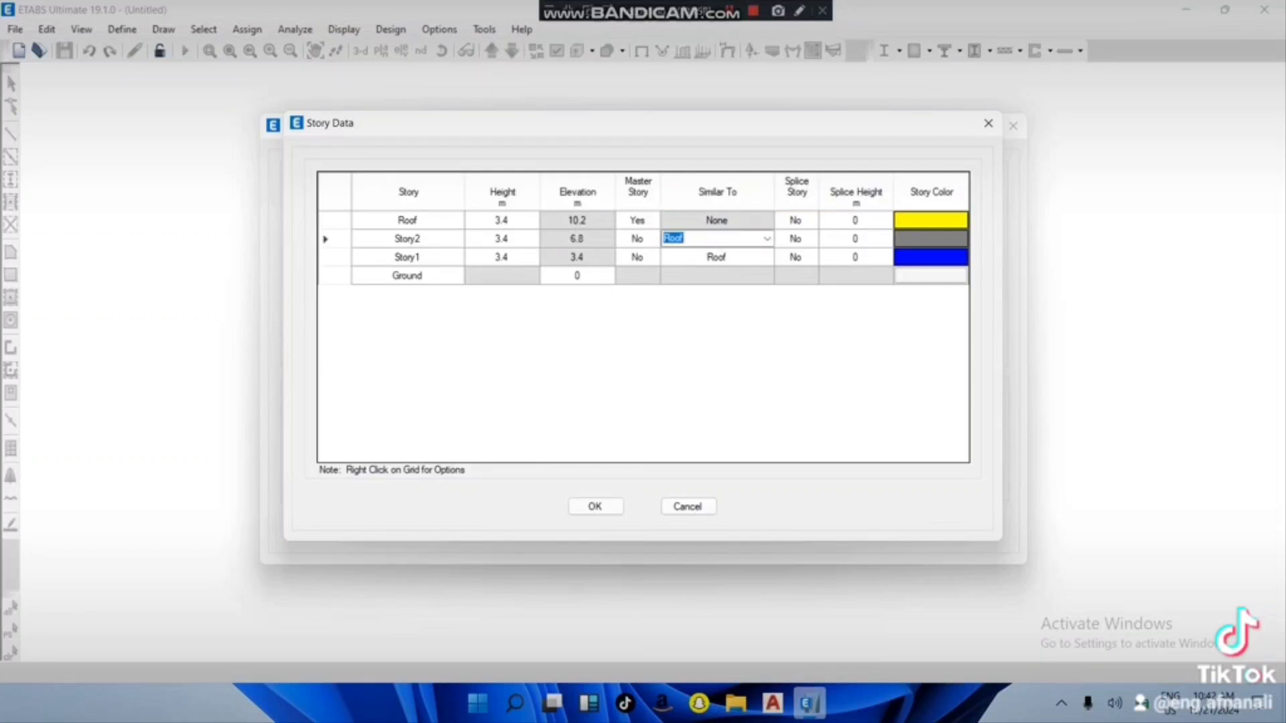
pyautogui.click(767, 239)
pyautogui.click(716, 251)
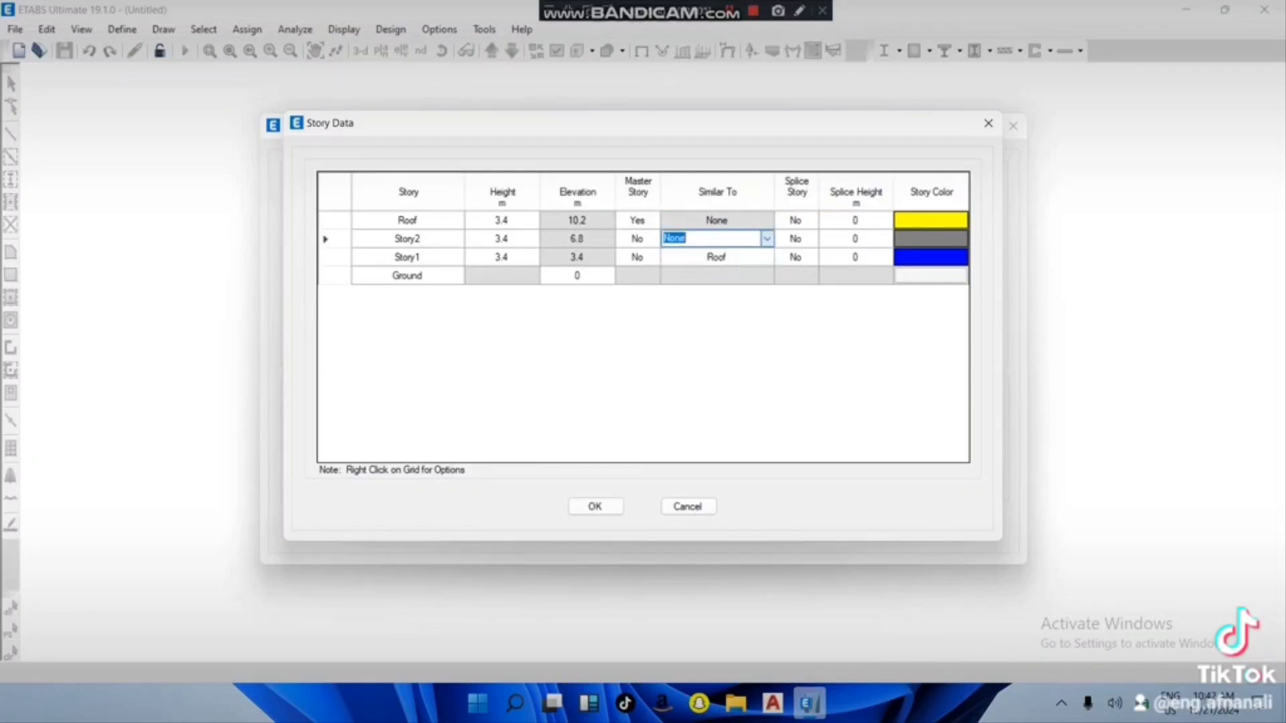
pyautogui.click(716, 257)
pyautogui.click(767, 257)
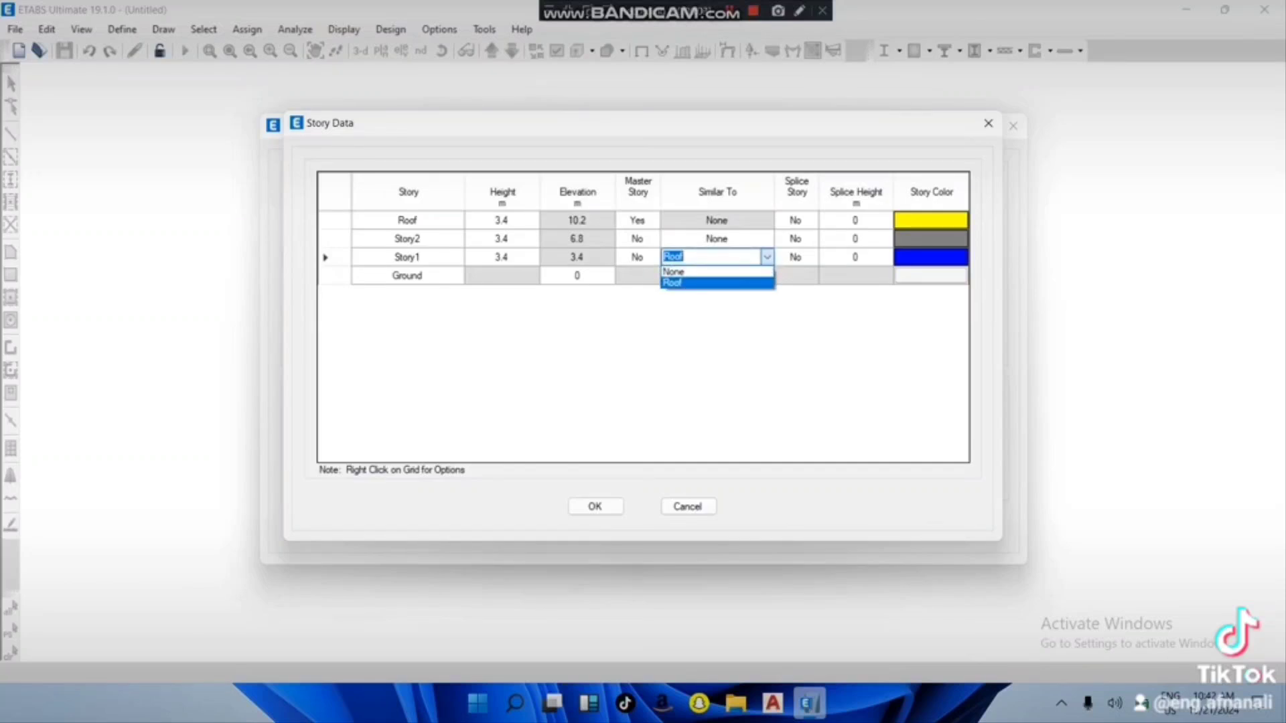
pyautogui.click(717, 271)
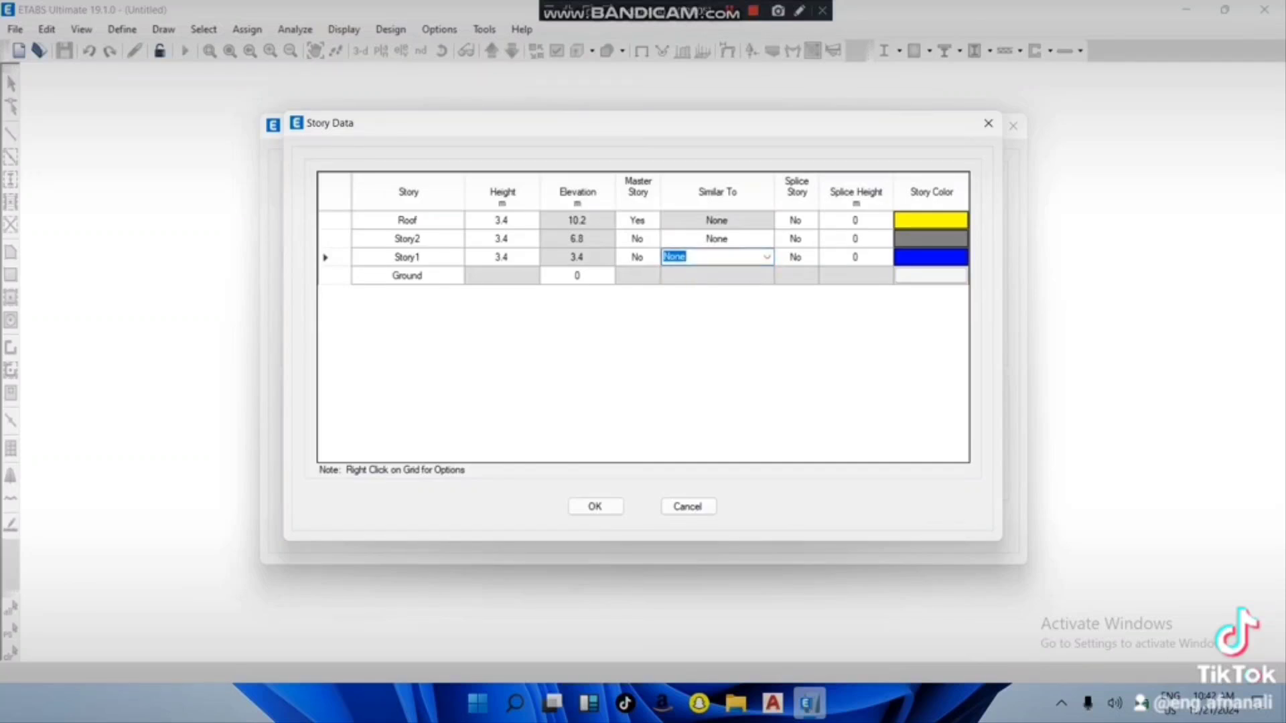
# Step: Set the Roof story colour to purple with red 139, green 81 and blue 174
pyautogui.click(931, 220)
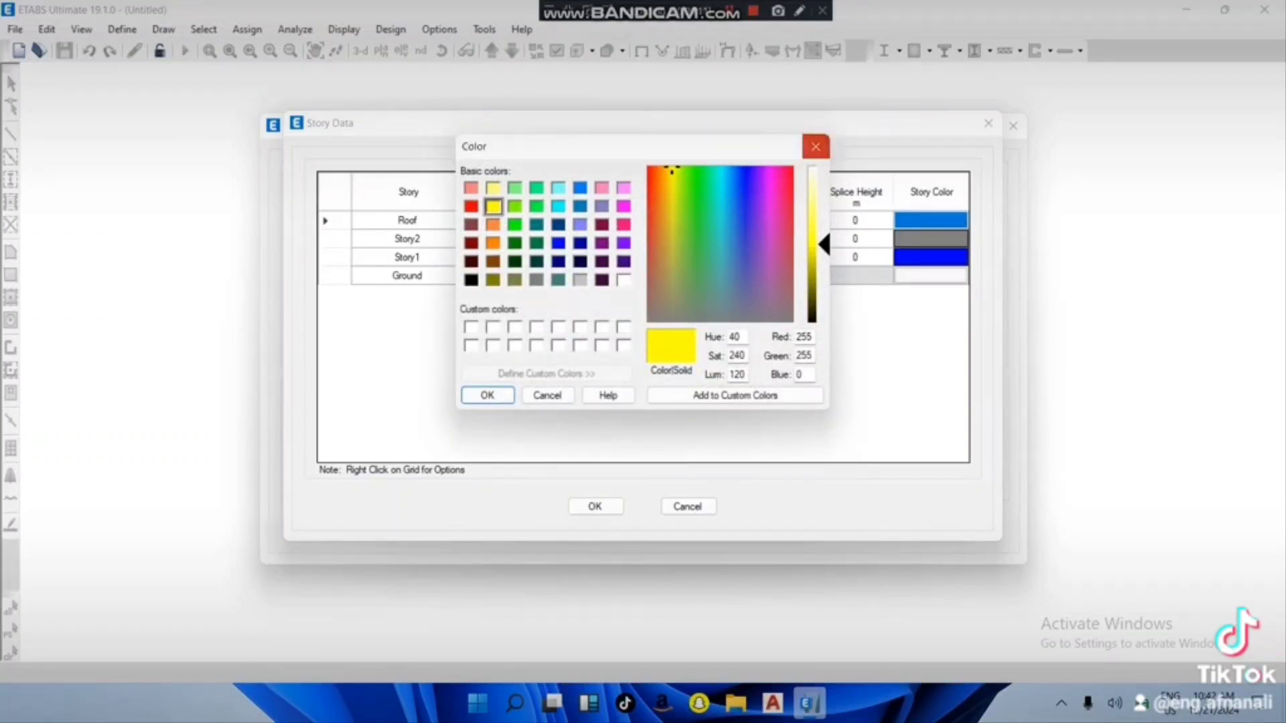
pyautogui.click(815, 147)
pyautogui.click(931, 220)
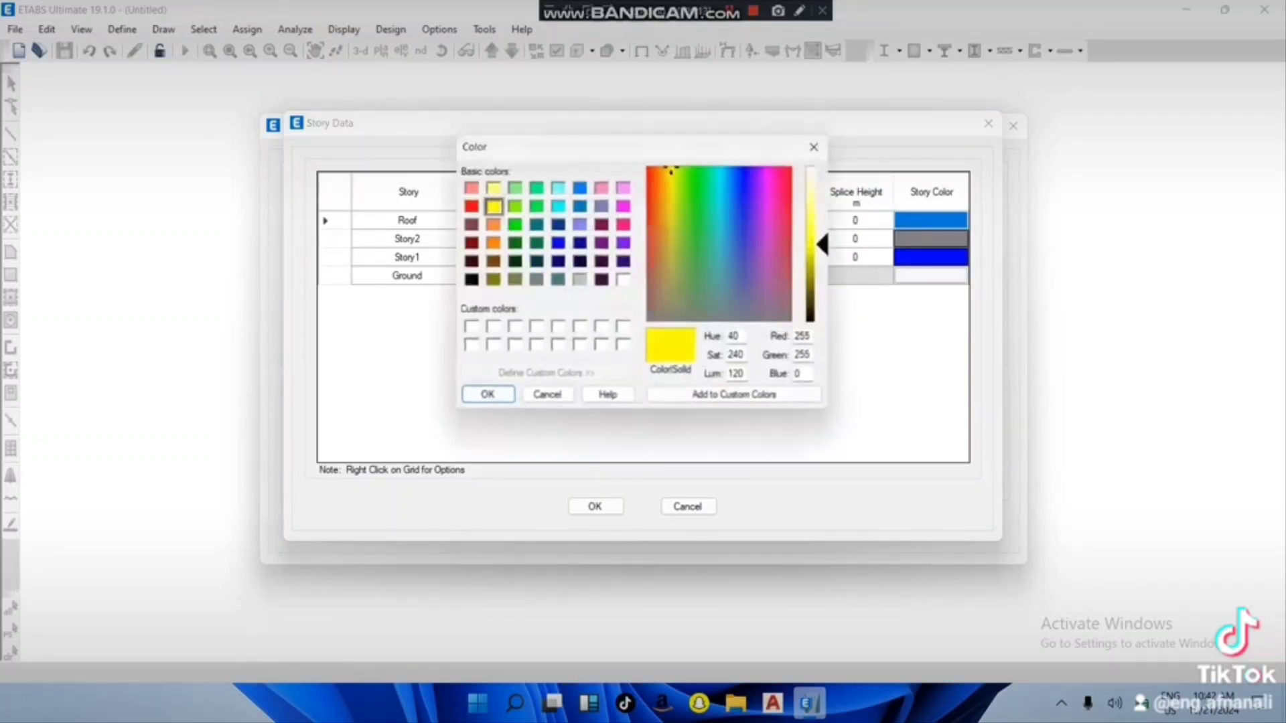
pyautogui.click(761, 265)
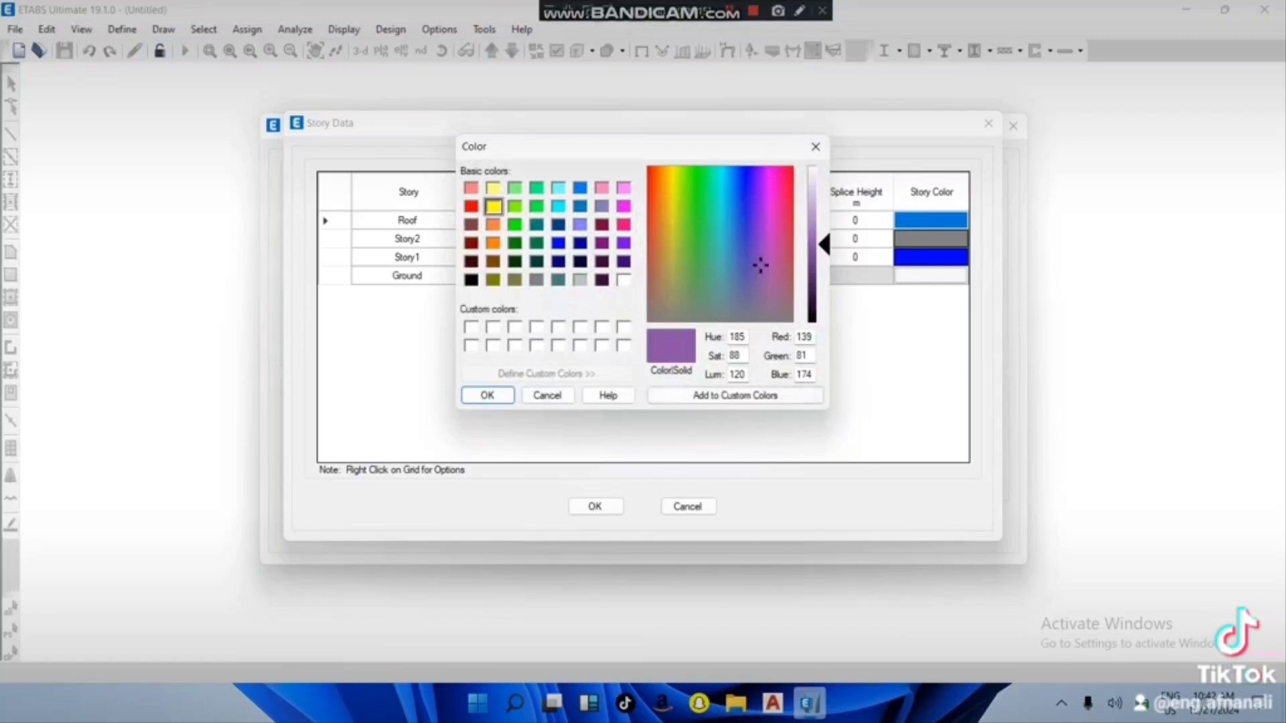
pyautogui.click(487, 395)
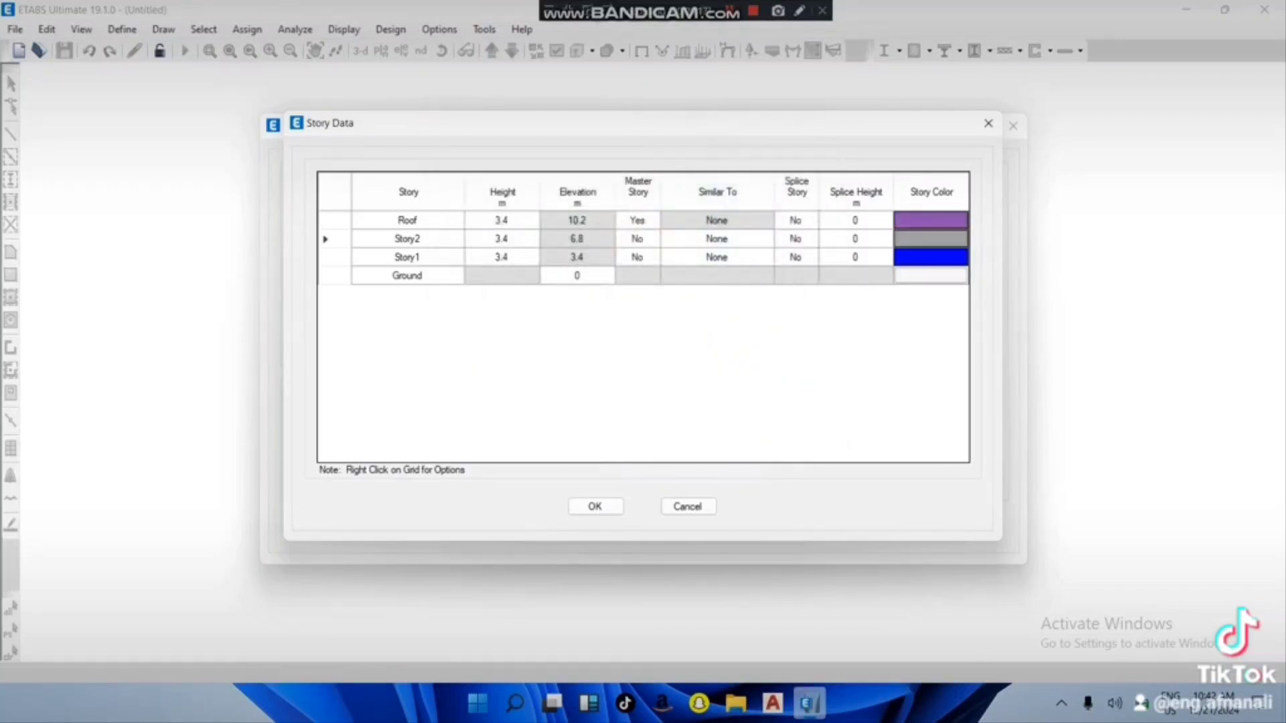
# Step: Set the Story2 colour to olive green with red 153, green 173 and blue 82
pyautogui.click(930, 239)
pyautogui.click(678, 266)
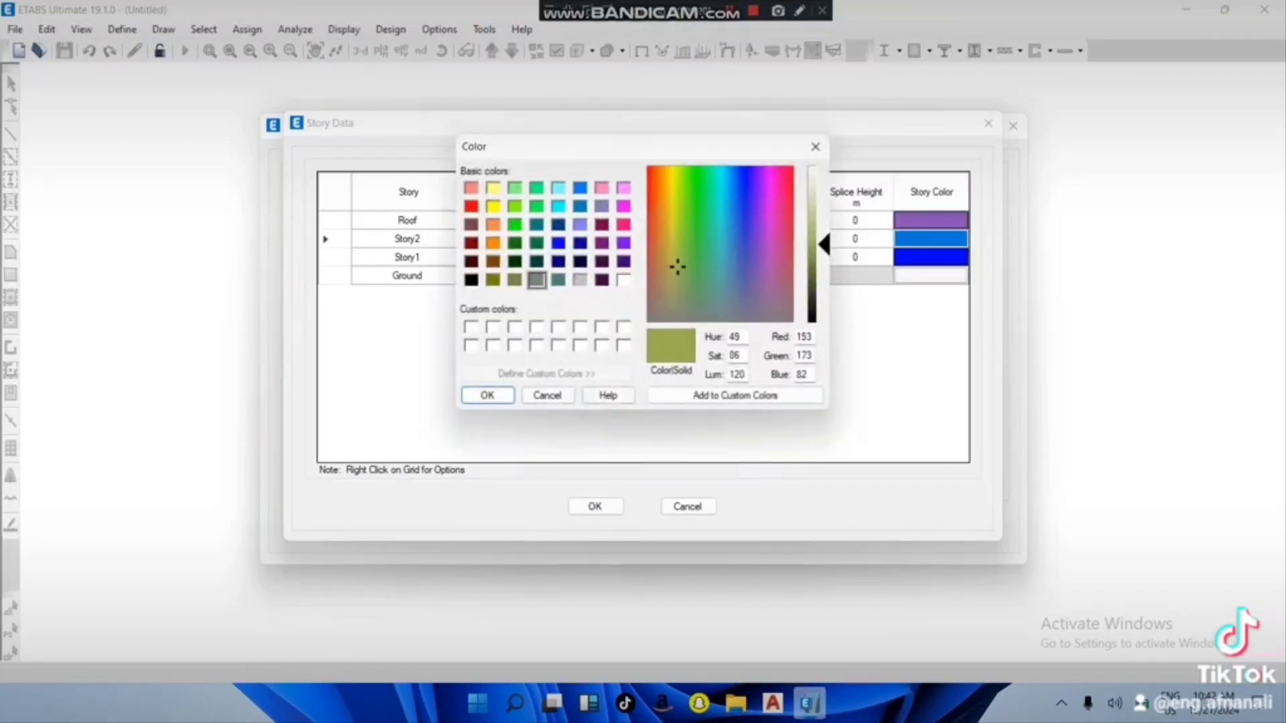
pyautogui.click(487, 395)
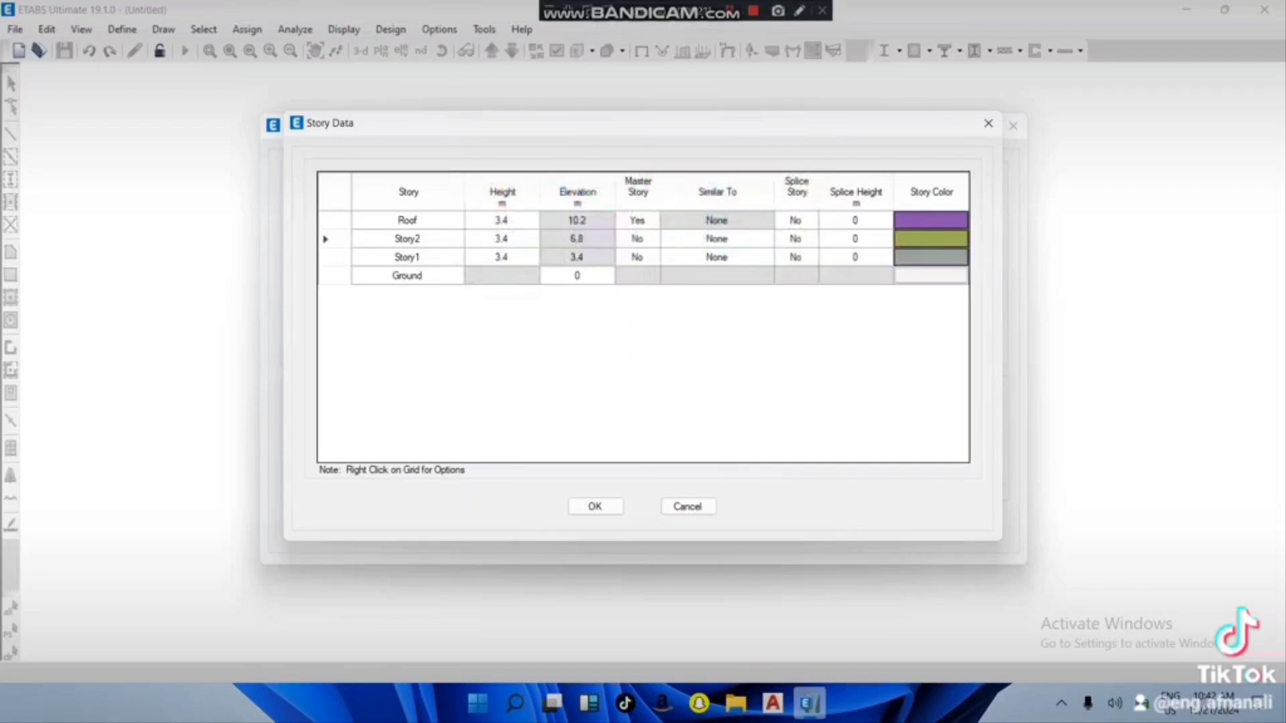
# Step: Set the Story1 colour to bright green with red 64, green 234 and blue 21
pyautogui.click(931, 257)
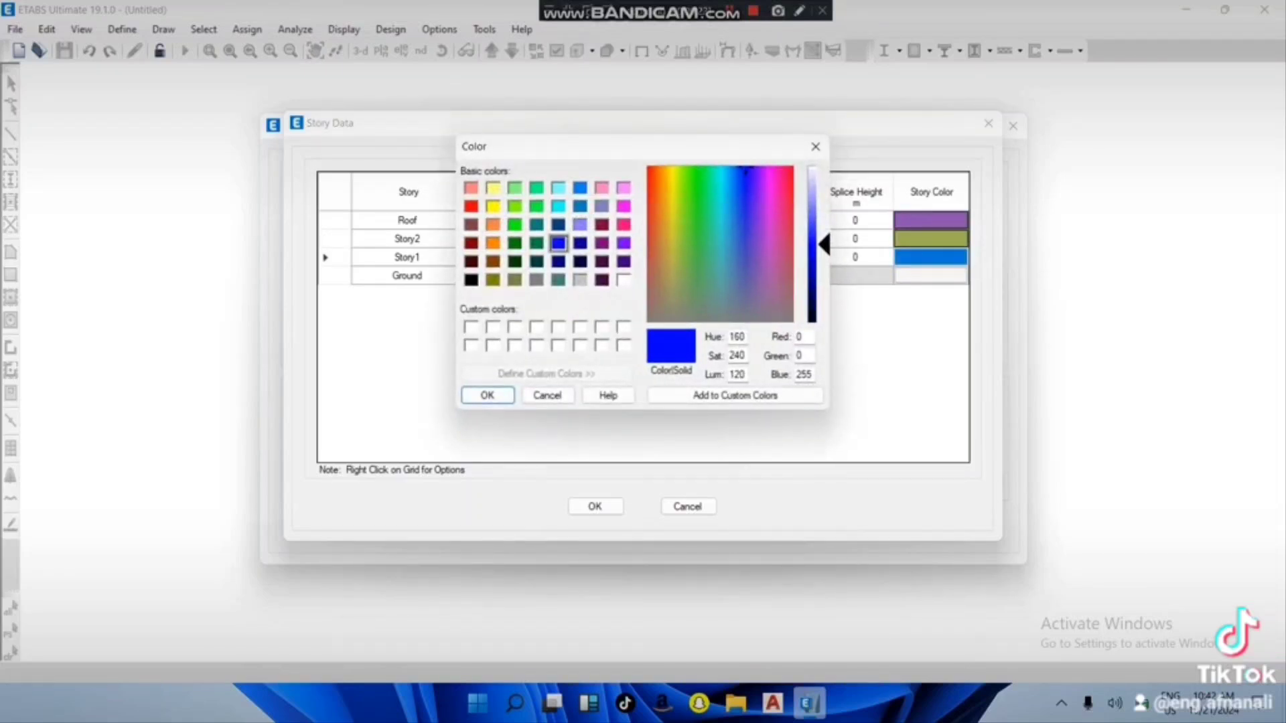
pyautogui.click(691, 192)
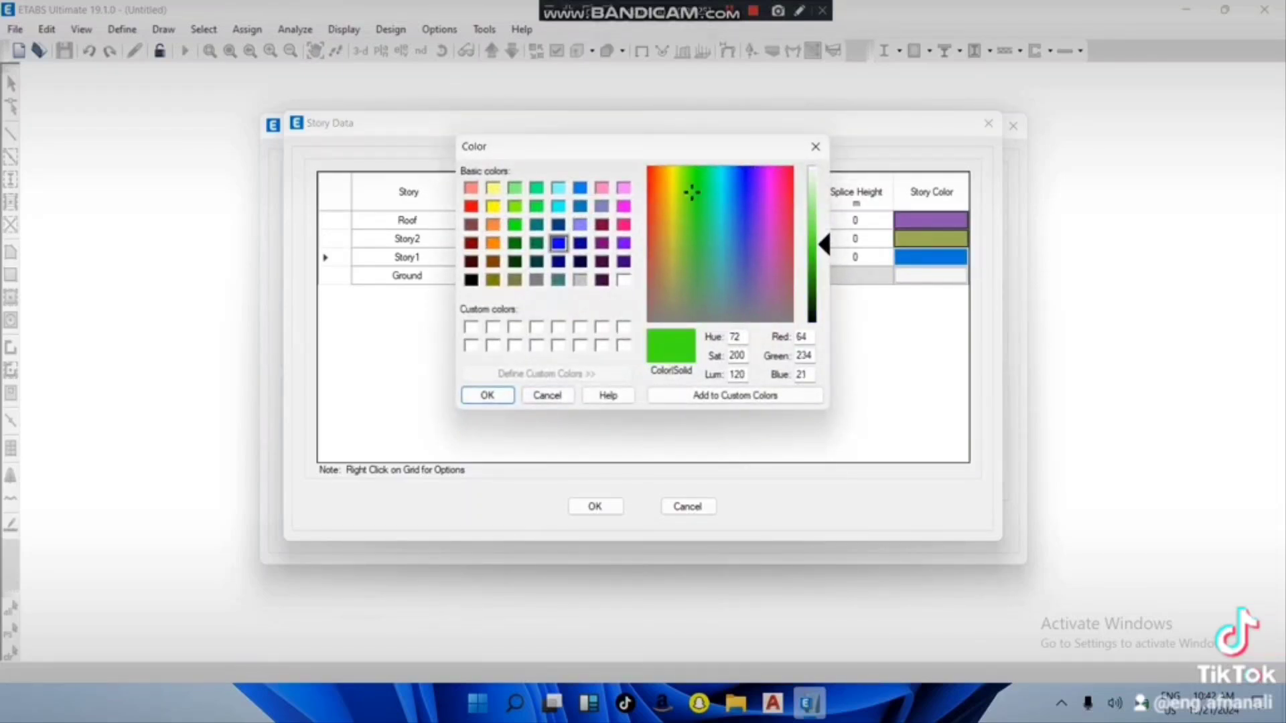
pyautogui.click(487, 395)
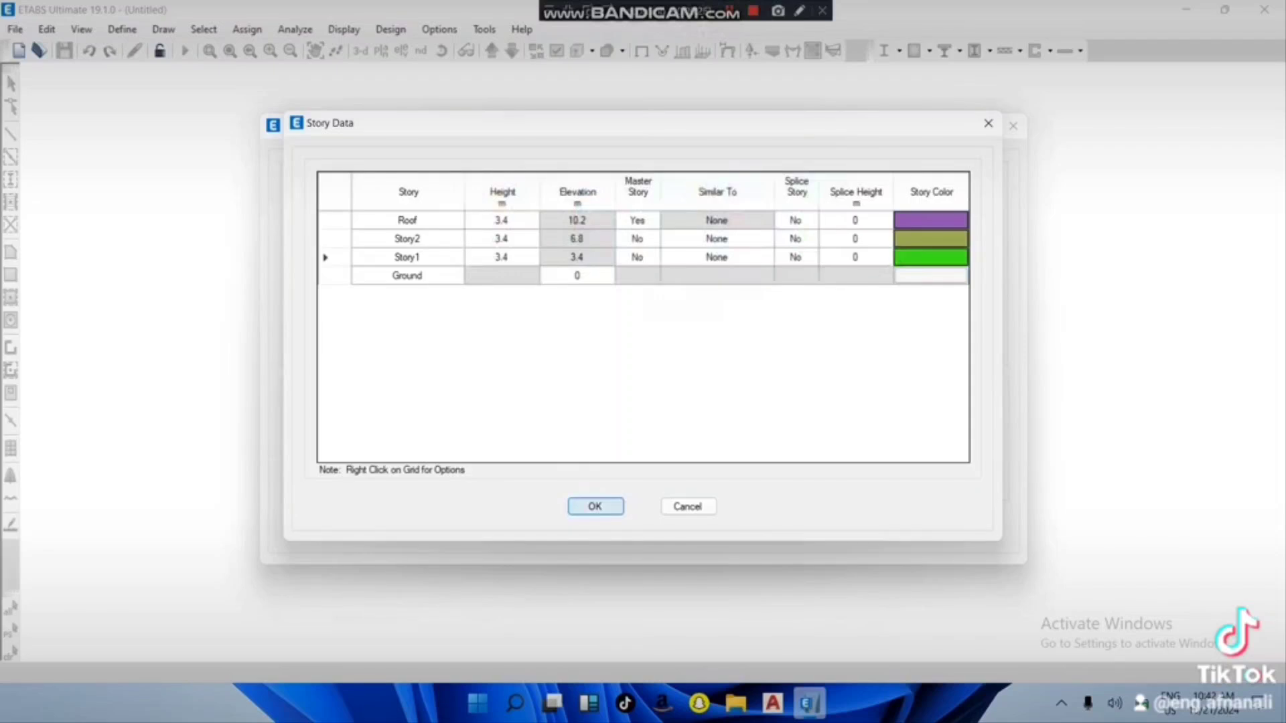
# Step: Accept the story data and create the new model from the Grid Only template
pyautogui.press('Return')
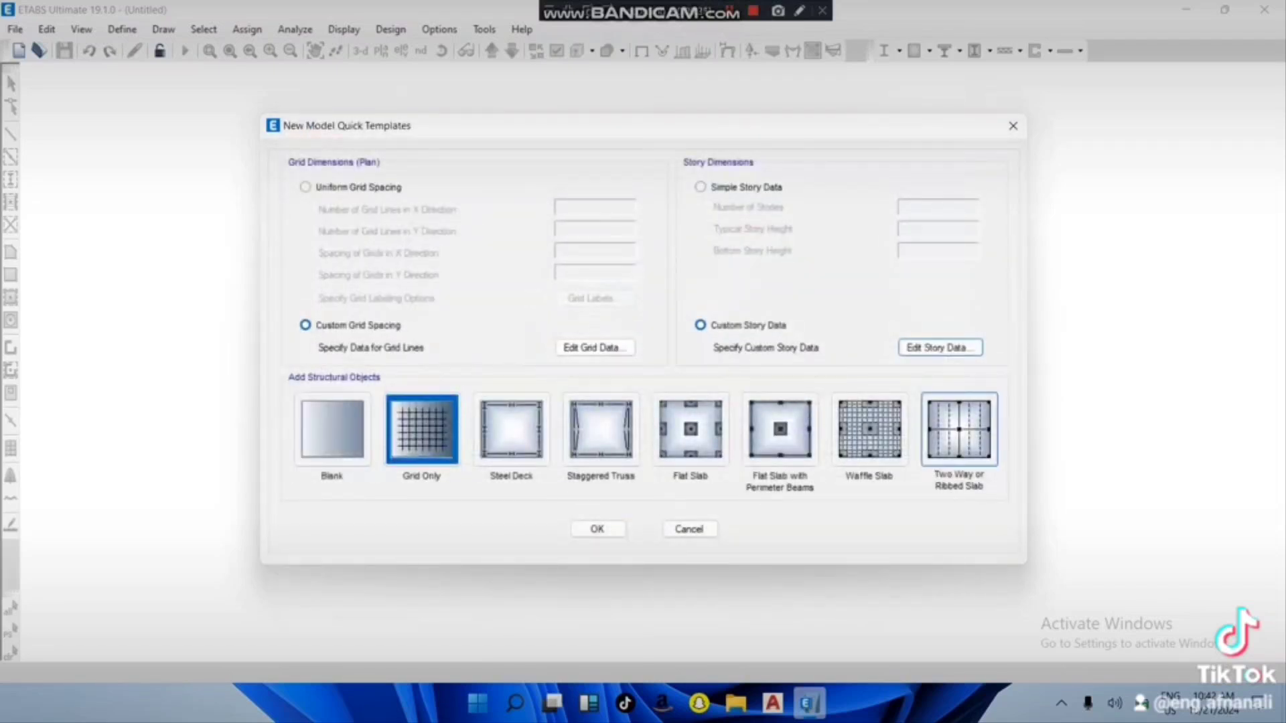
pyautogui.click(422, 429)
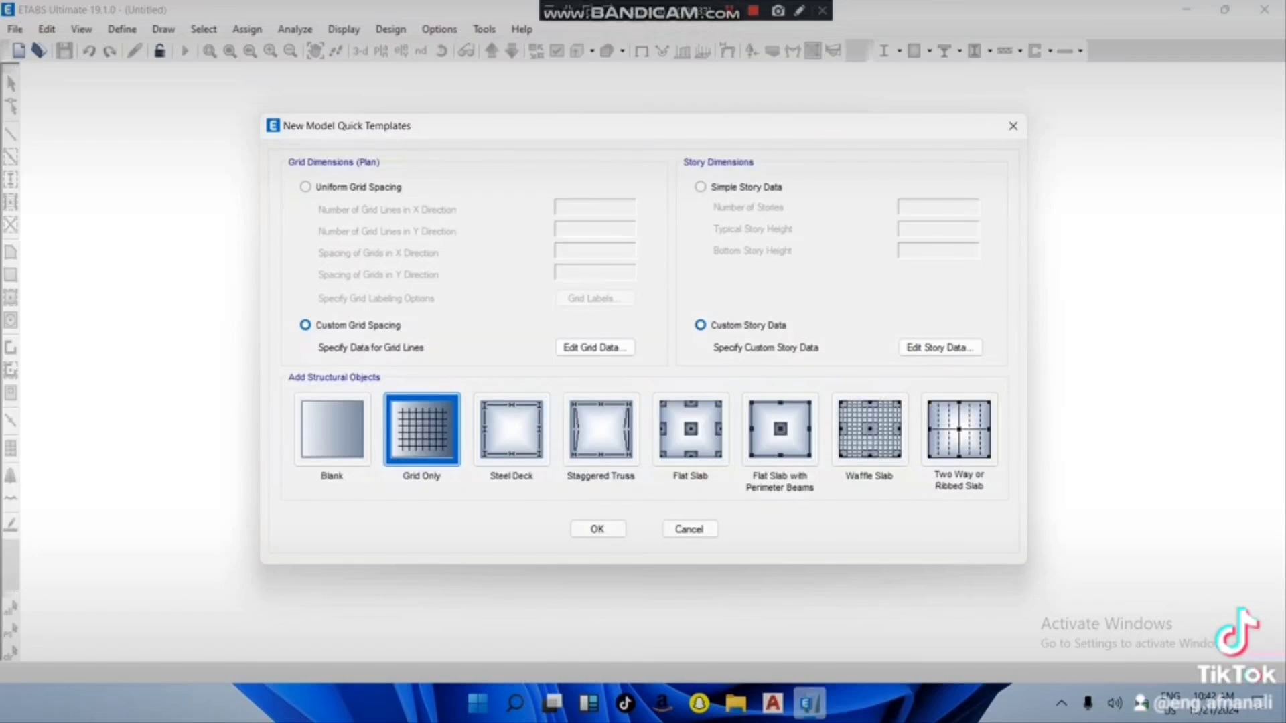
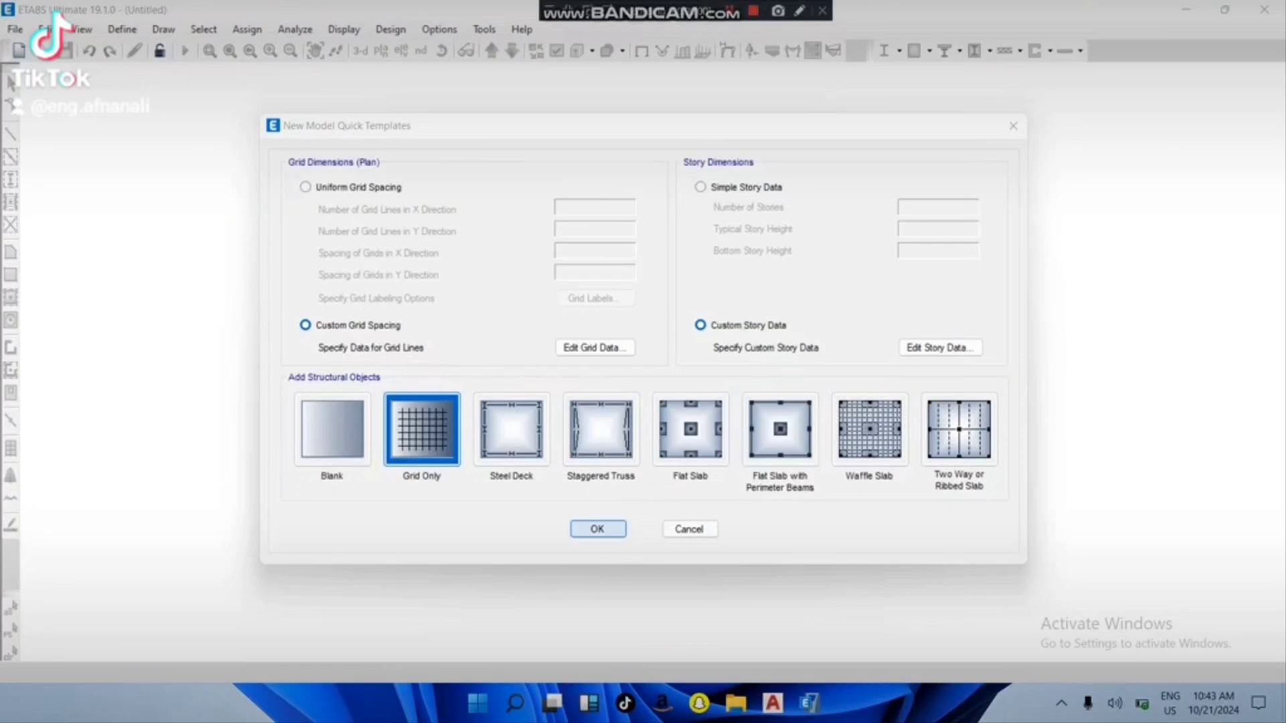
pyautogui.press('Return')
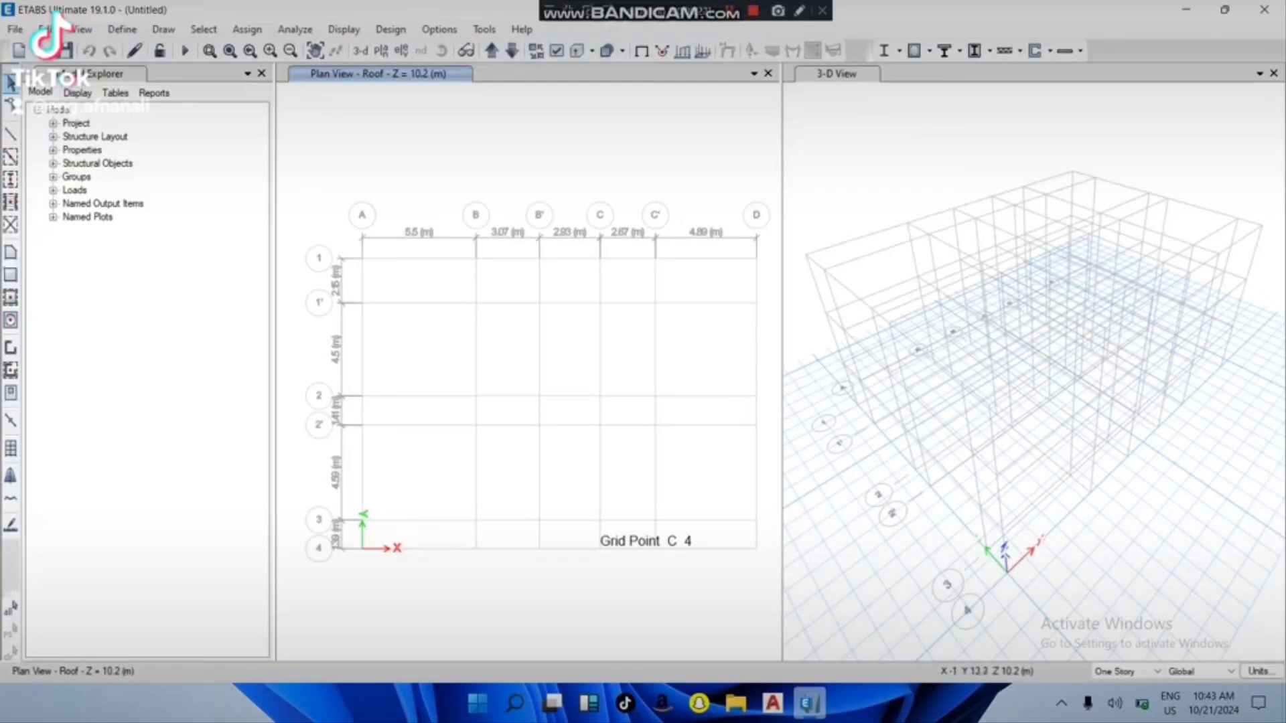
# Step: Compare the grid lines of the AutoCAD first-floor plan with the Roof plan grid in ETABS
pyautogui.click(772, 703)
pyautogui.scroll(-6, 613, 439)
pyautogui.scroll(8, 541, 402)
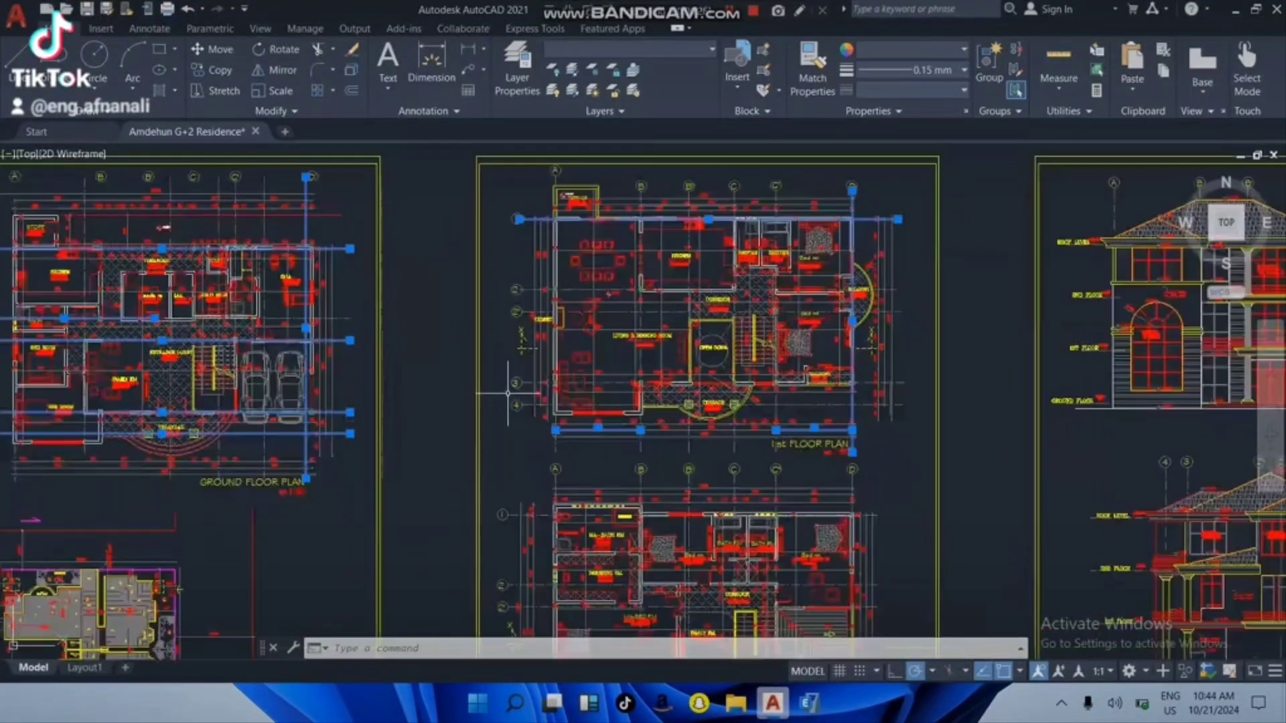
pyautogui.scroll(-5, 603, 308)
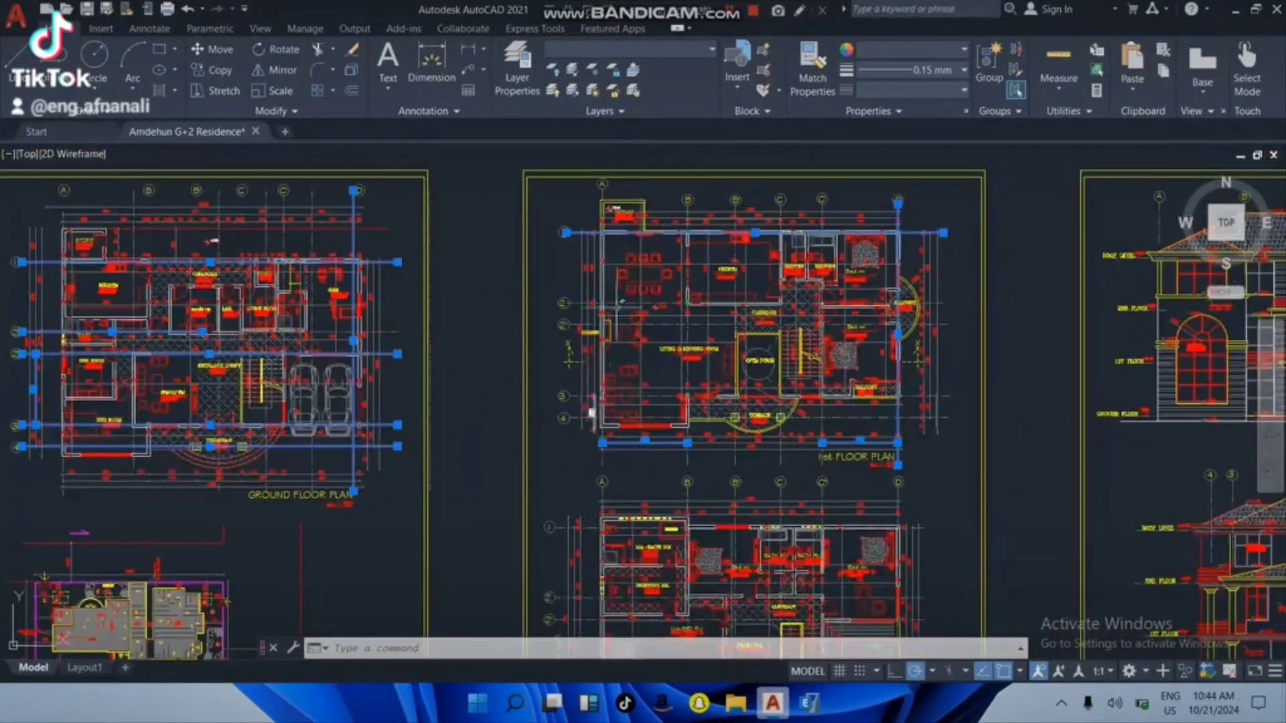
pyautogui.scroll(4, 683, 455)
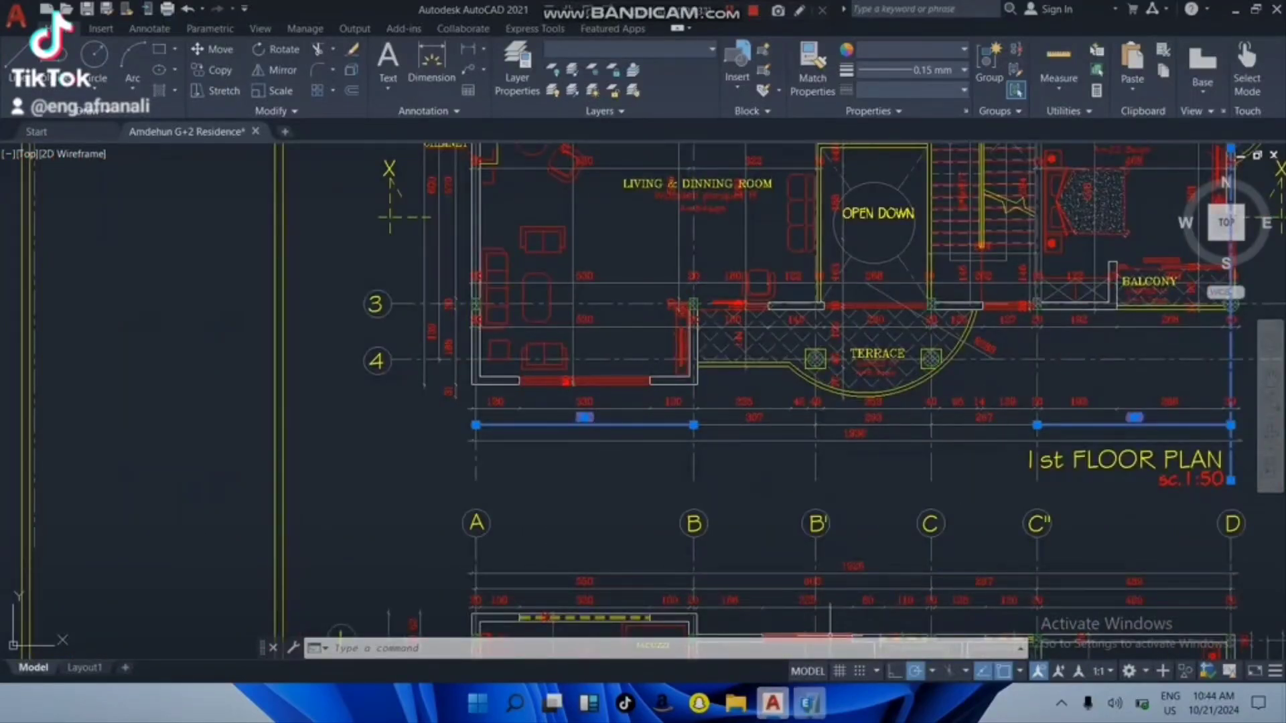
pyautogui.click(809, 703)
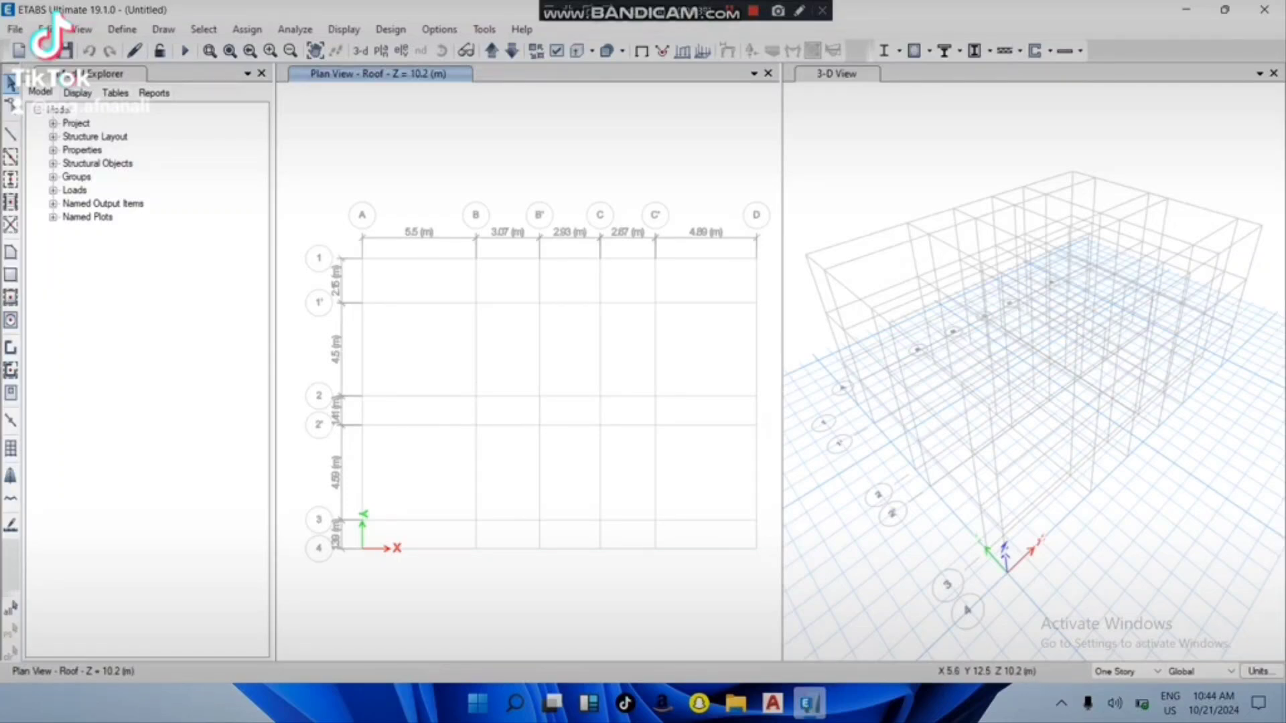
pyautogui.scroll(-3, 478, 292)
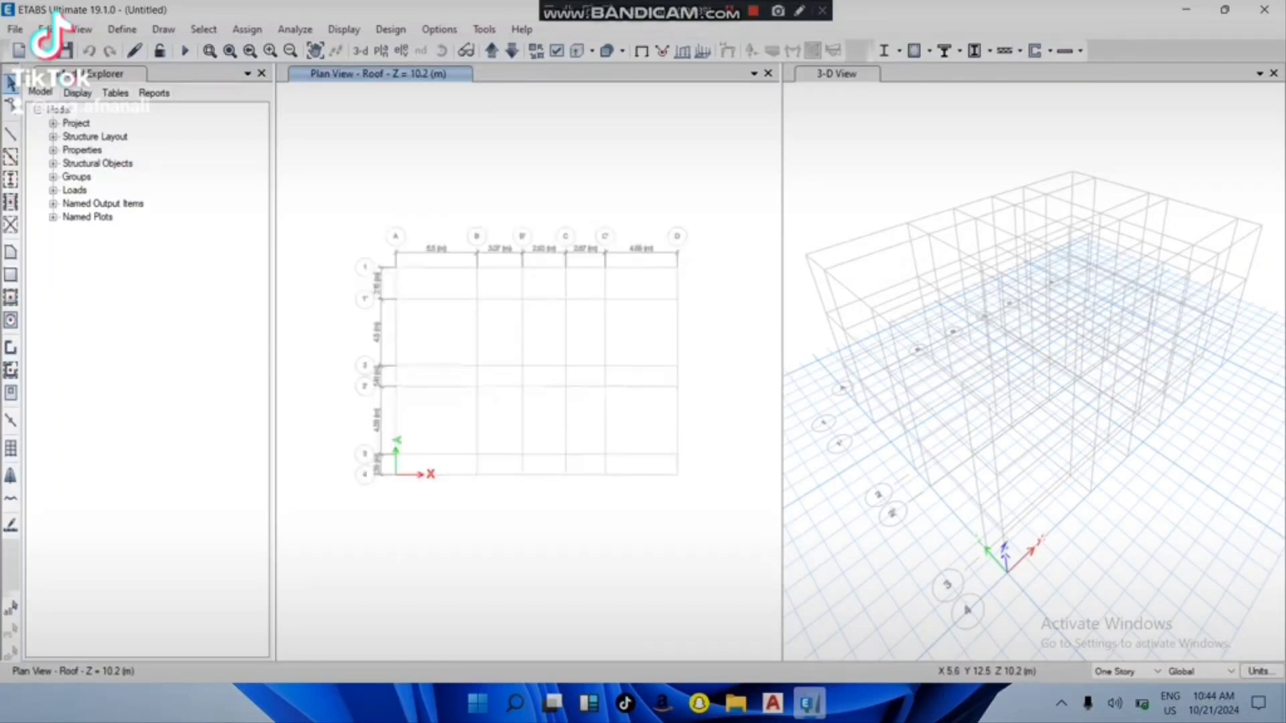
pyautogui.scroll(3, 478, 288)
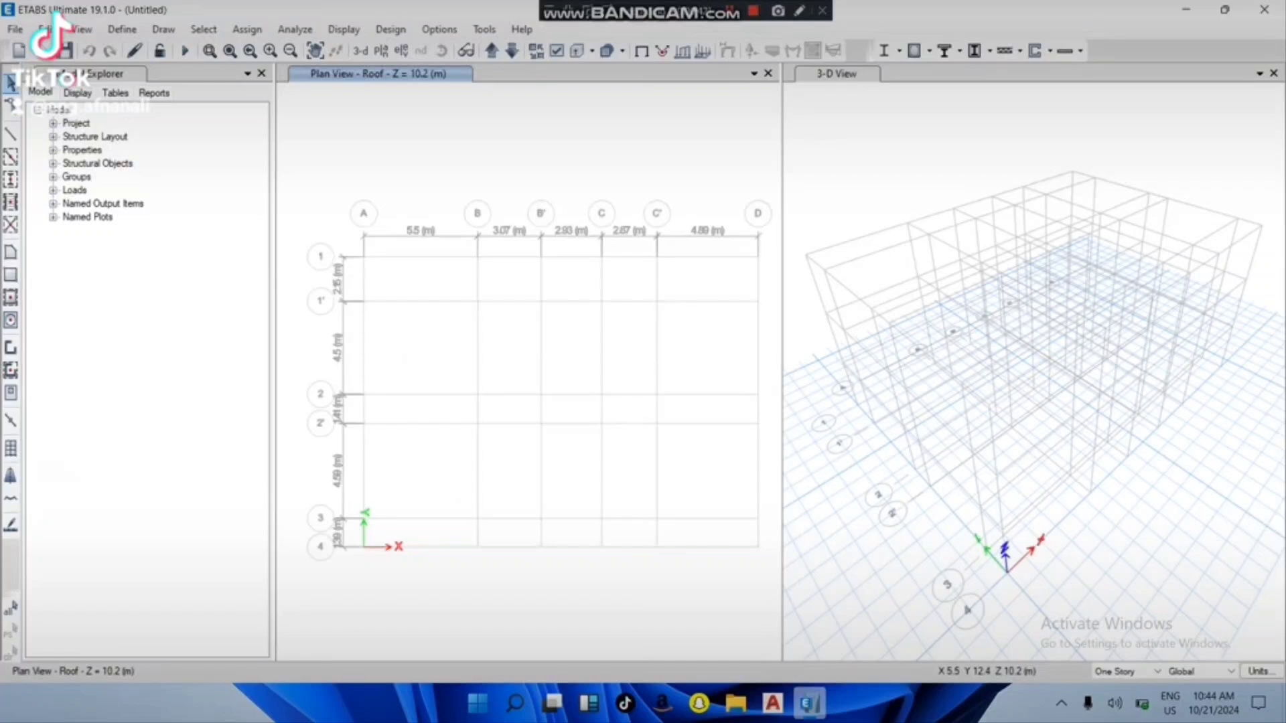
# Step: Change the story scope for drawing and selection from One Story to All Stories
pyautogui.scroll(5, 967, 609)
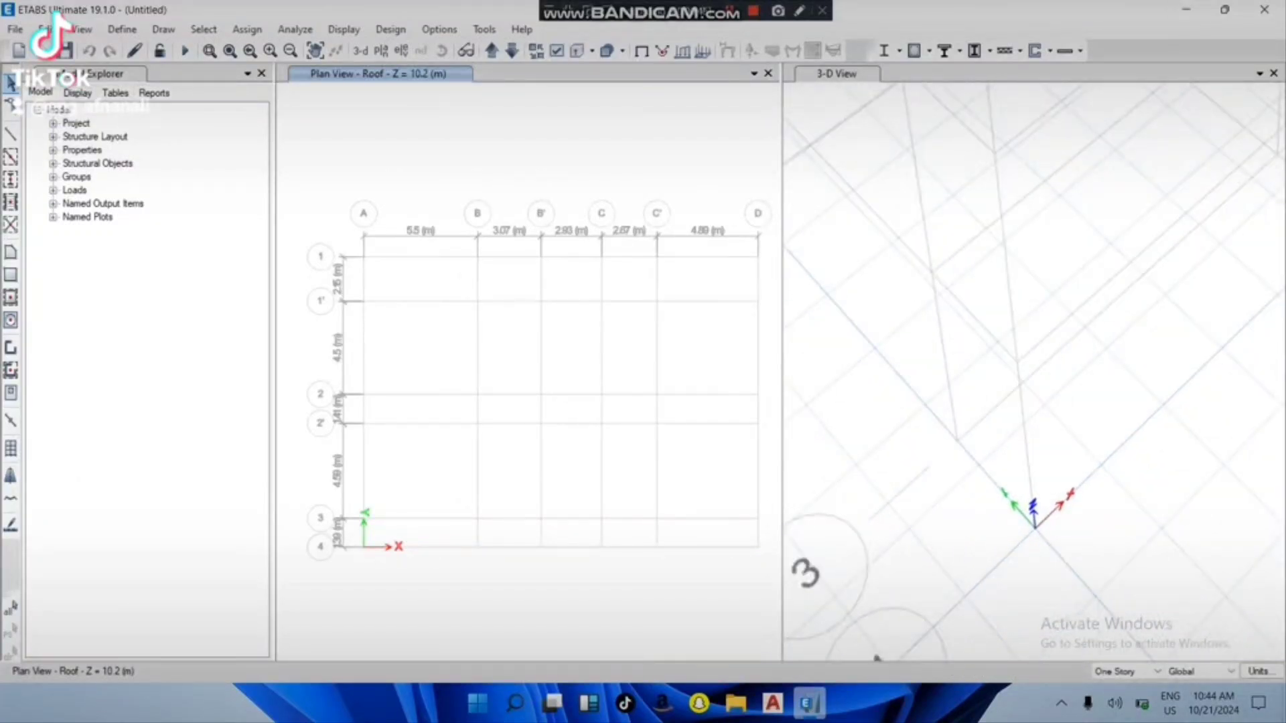
pyautogui.scroll(-5, 994, 441)
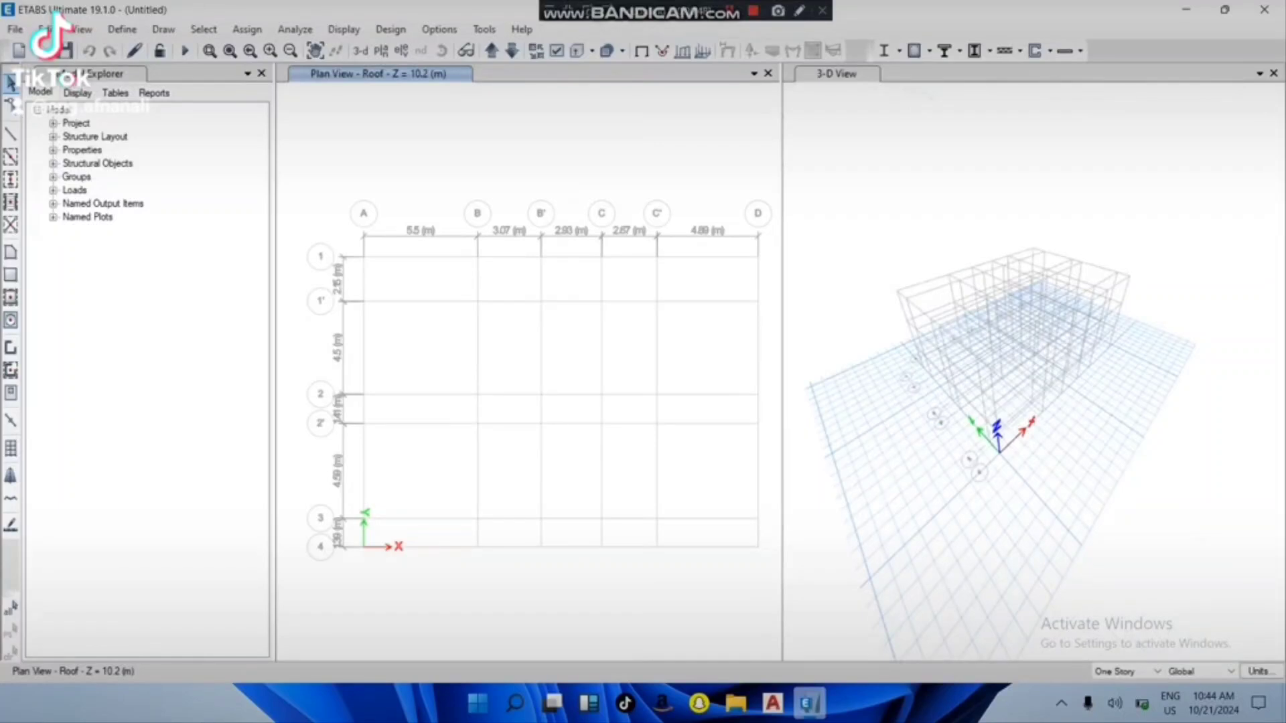
pyautogui.scroll(5, 993, 440)
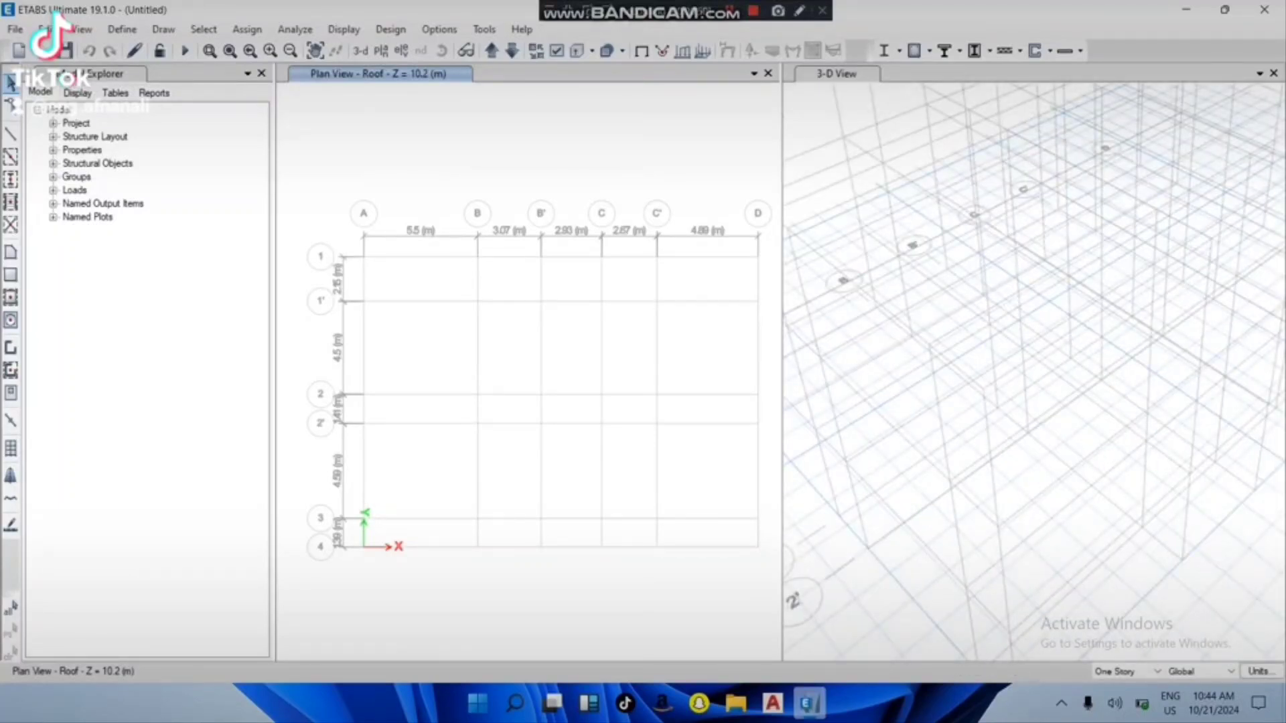
pyautogui.click(1128, 672)
pyautogui.click(1116, 697)
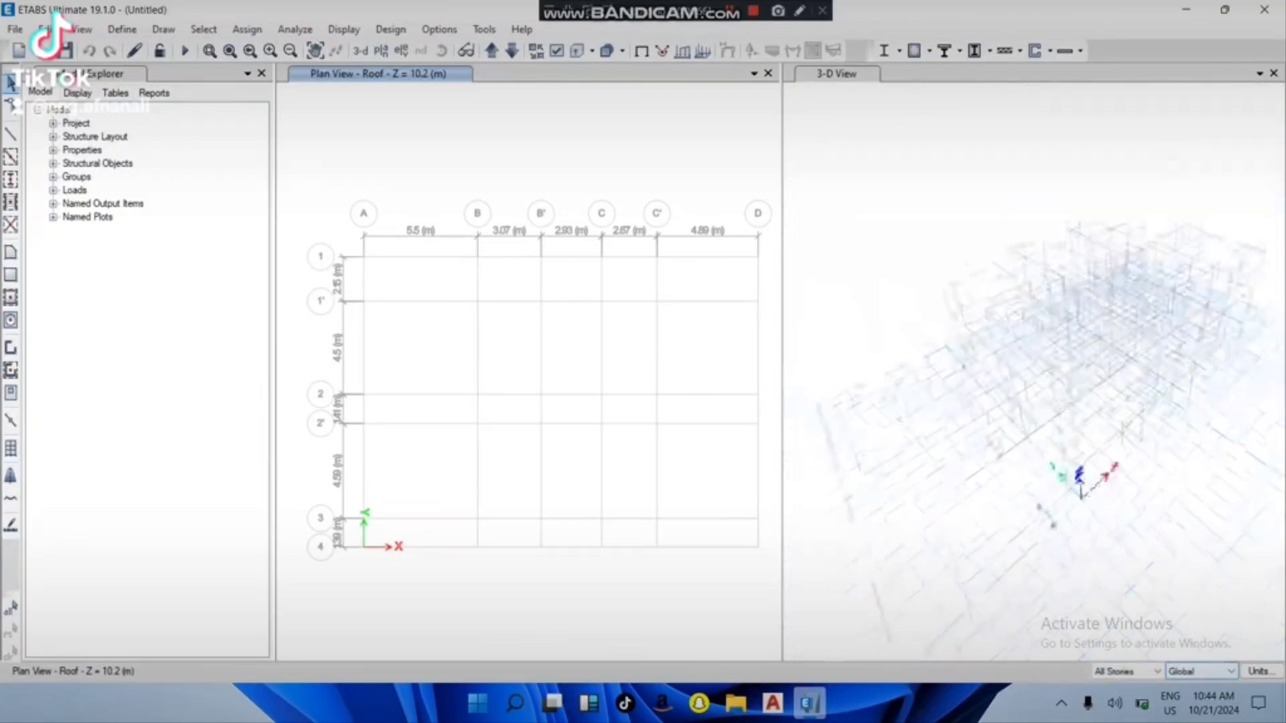
# Step: Examine the grid points at each story in the 3-D view and the grid layout in the Roof plan view
pyautogui.scroll(5, 1085, 382)
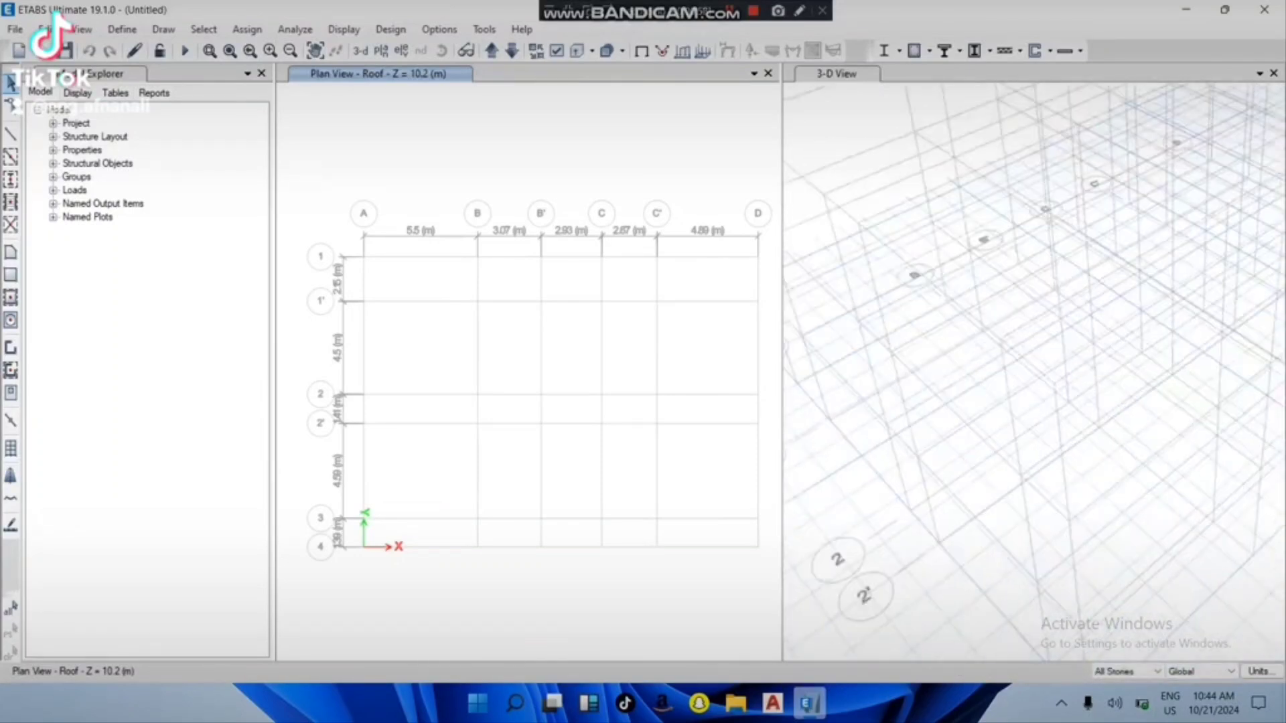
pyautogui.click(1053, 384)
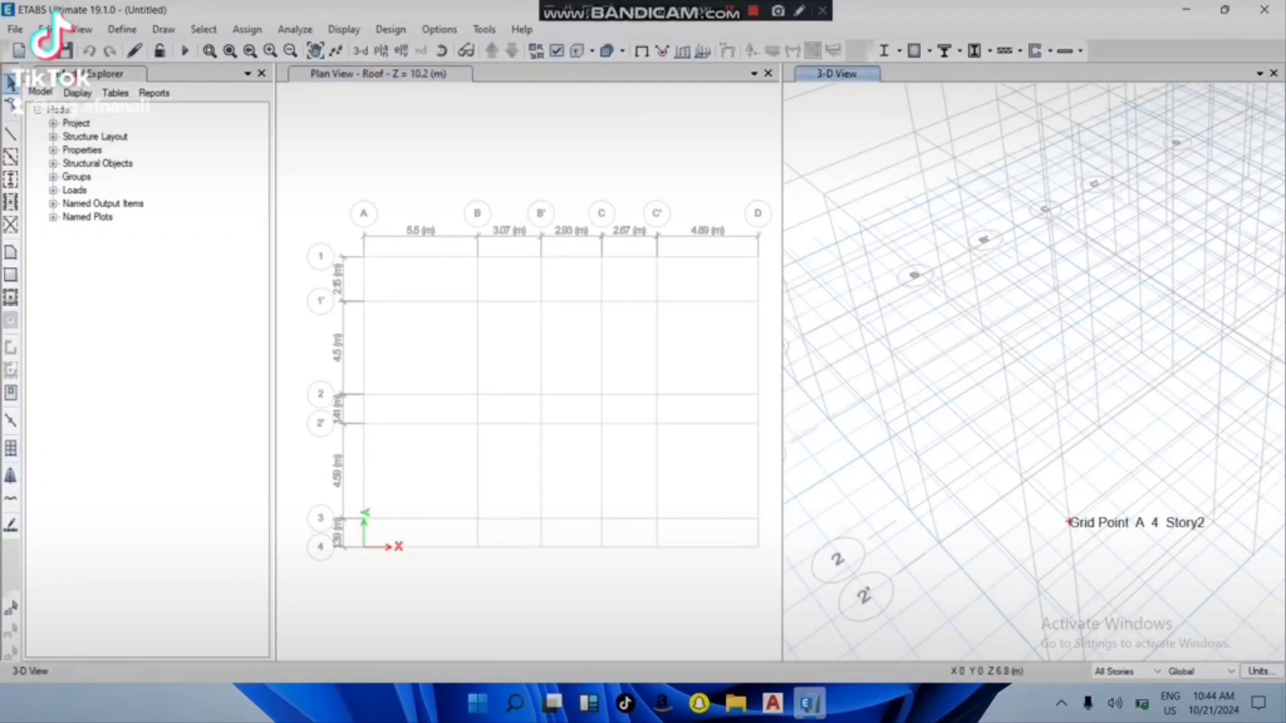
pyautogui.scroll(-6, 1060, 450)
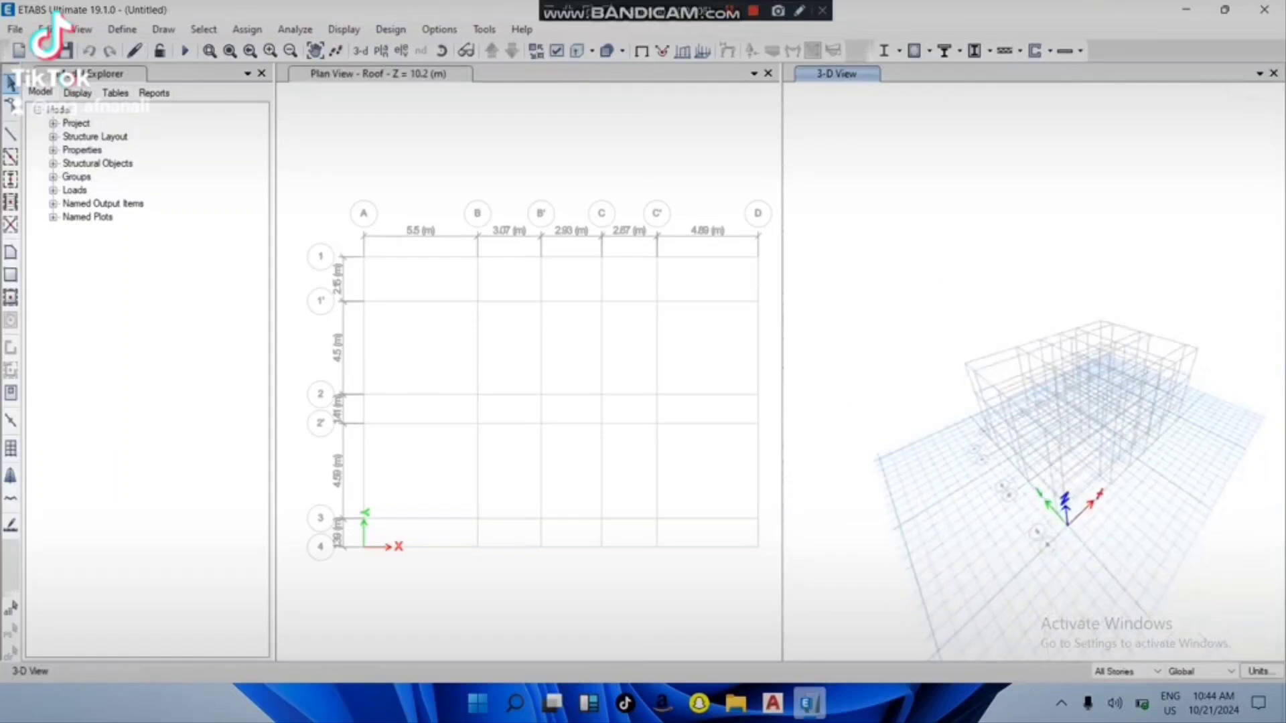
pyautogui.scroll(6, 1068, 511)
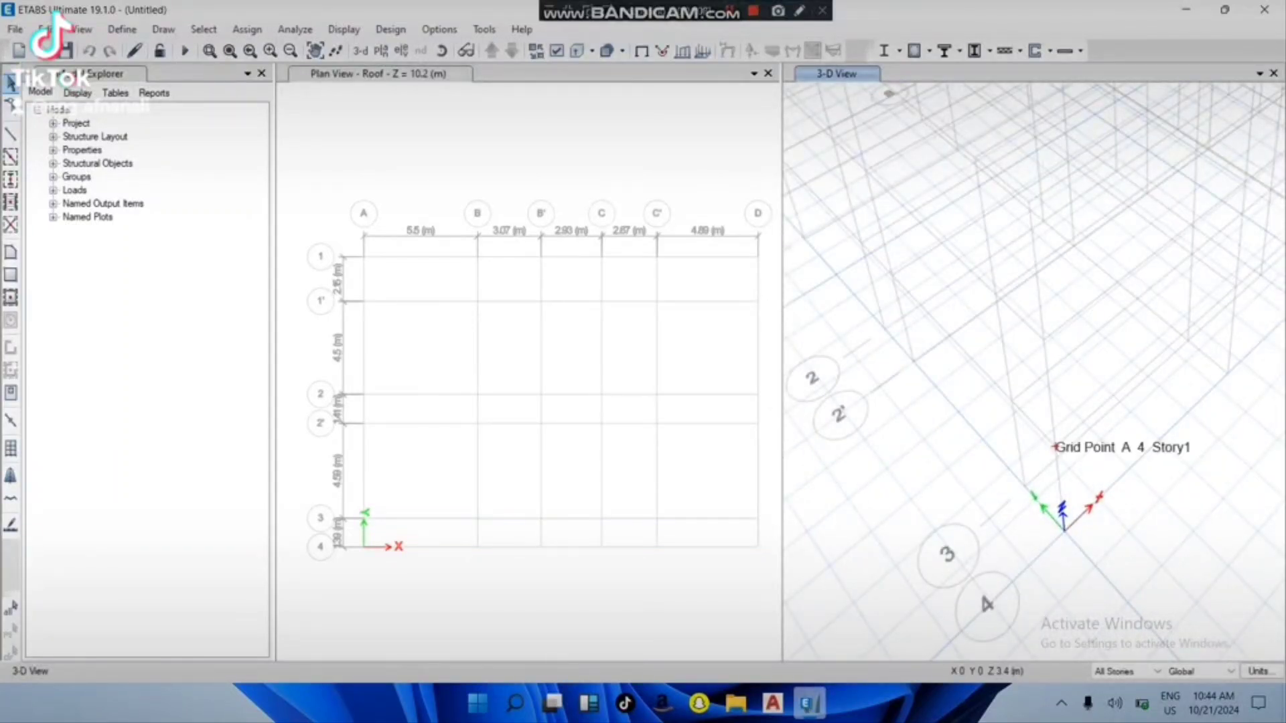
pyautogui.scroll(-4, 1055, 447)
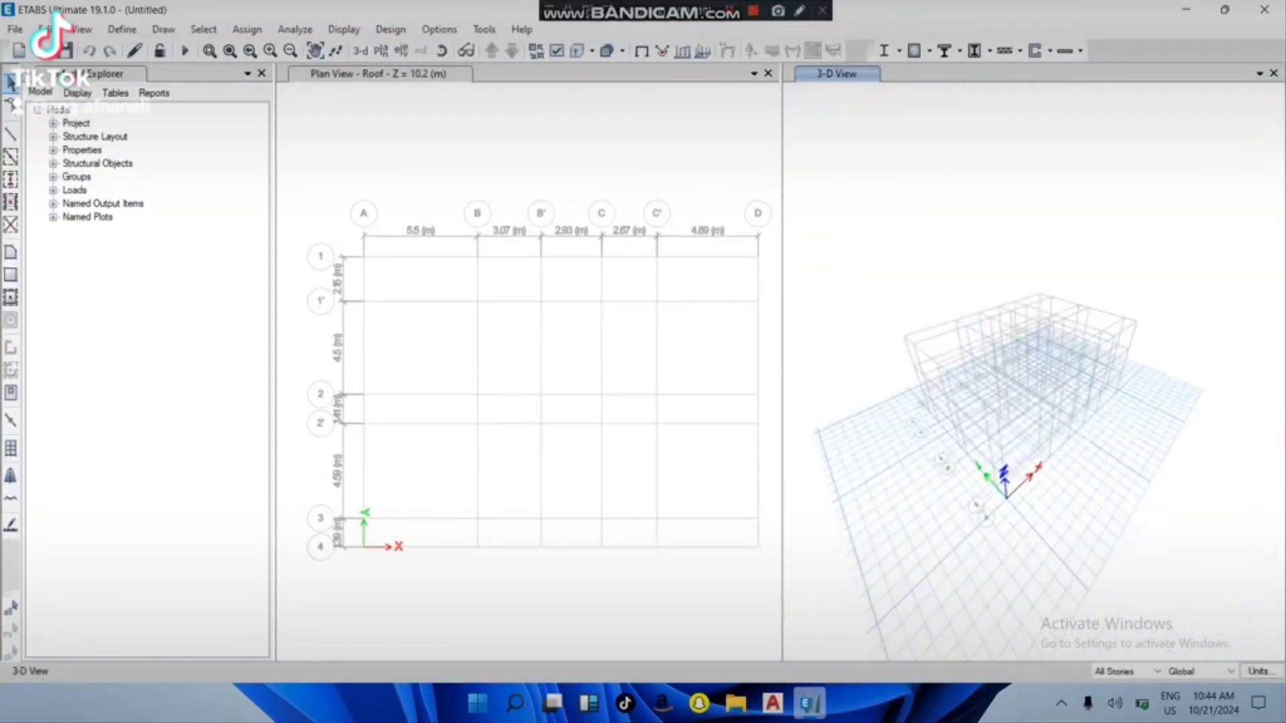
pyautogui.scroll(5, 994, 495)
pyautogui.scroll(-2, 994, 496)
pyautogui.scroll(3, 958, 482)
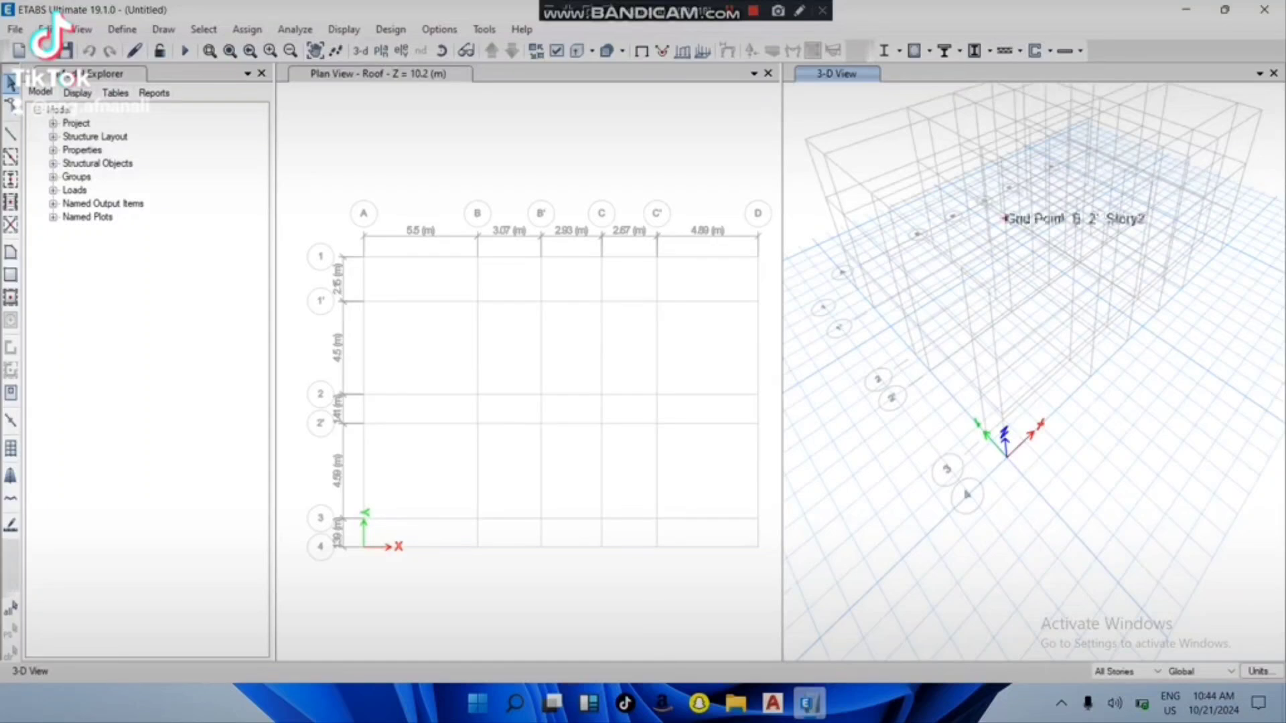
pyautogui.scroll(-3, 959, 502)
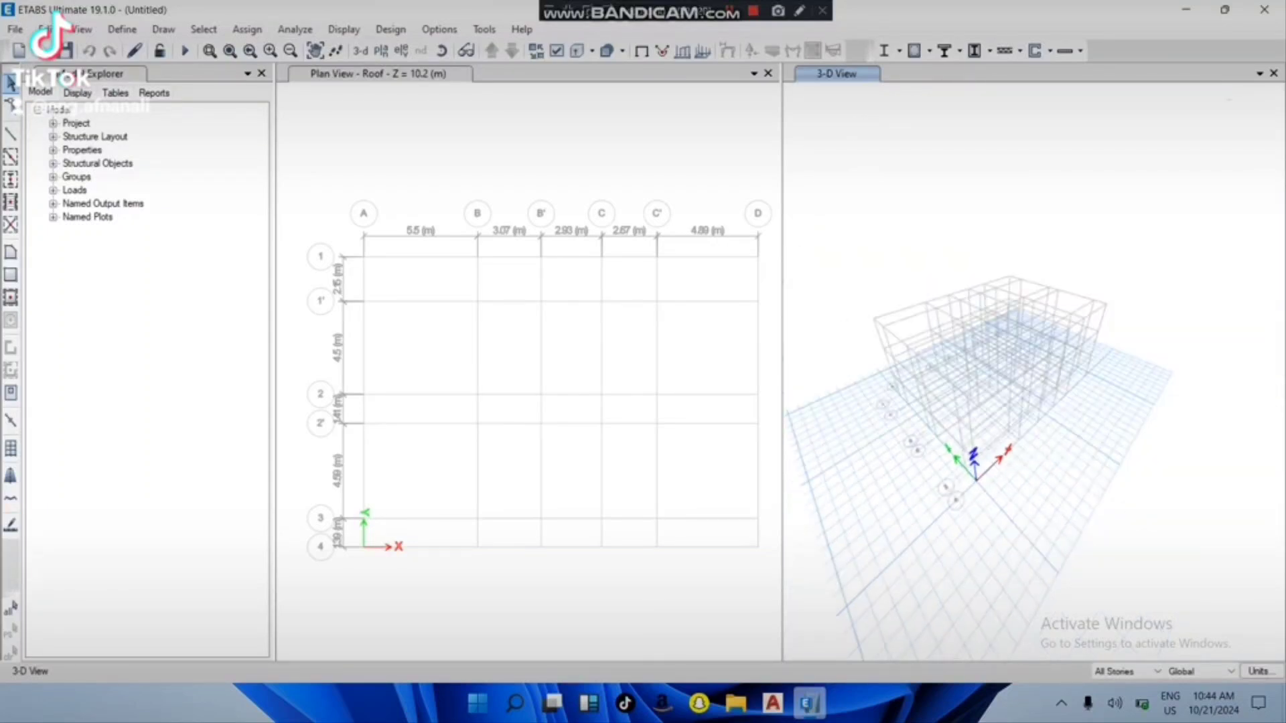
pyautogui.rightClick(921, 402)
pyautogui.scroll(3, 921, 402)
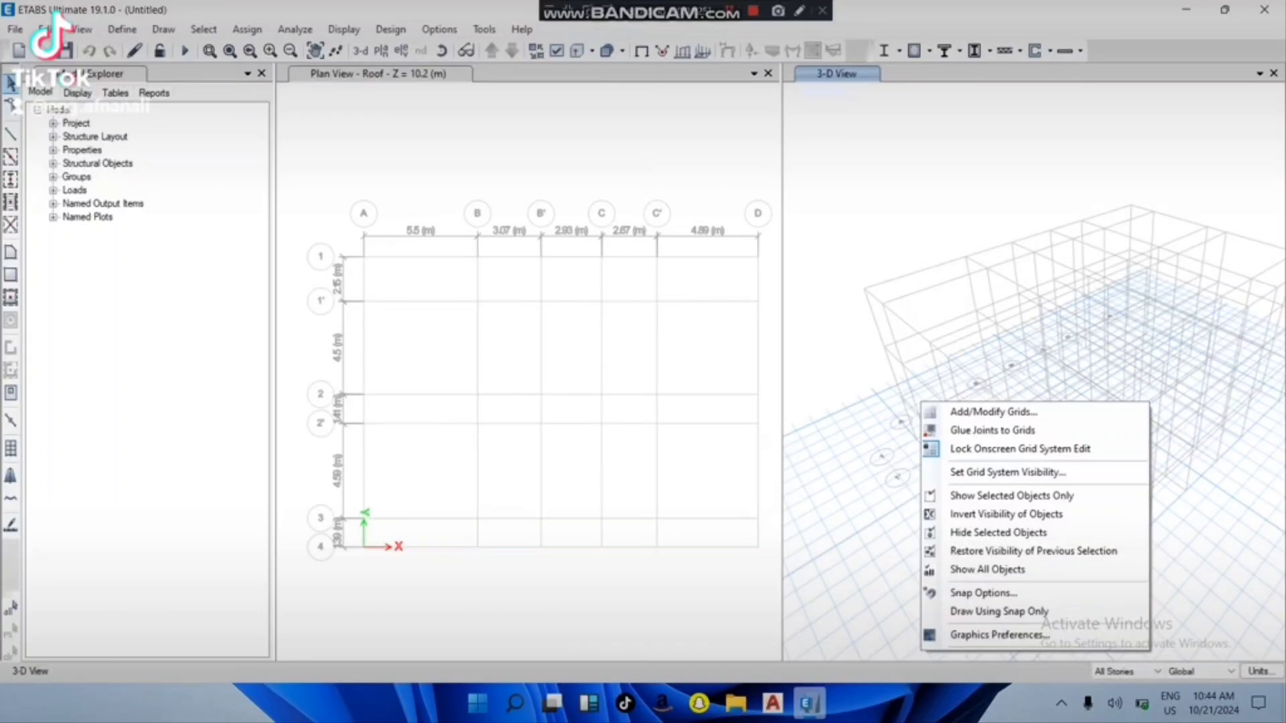
pyautogui.scroll(-4, 350, 153)
pyautogui.scroll(1, 349, 153)
pyautogui.scroll(3, 346, 134)
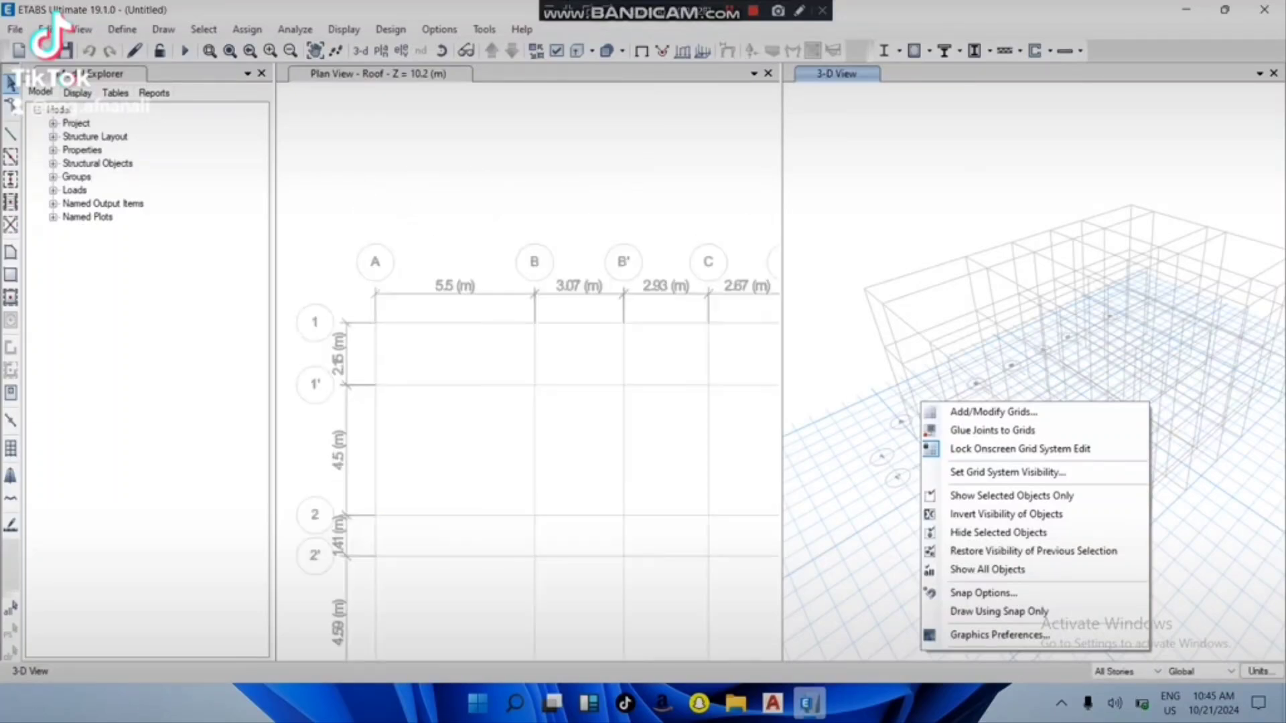
pyautogui.scroll(-3, 346, 134)
pyautogui.scroll(-3, 344, 130)
pyautogui.scroll(3, 344, 130)
pyautogui.scroll(3, 344, 128)
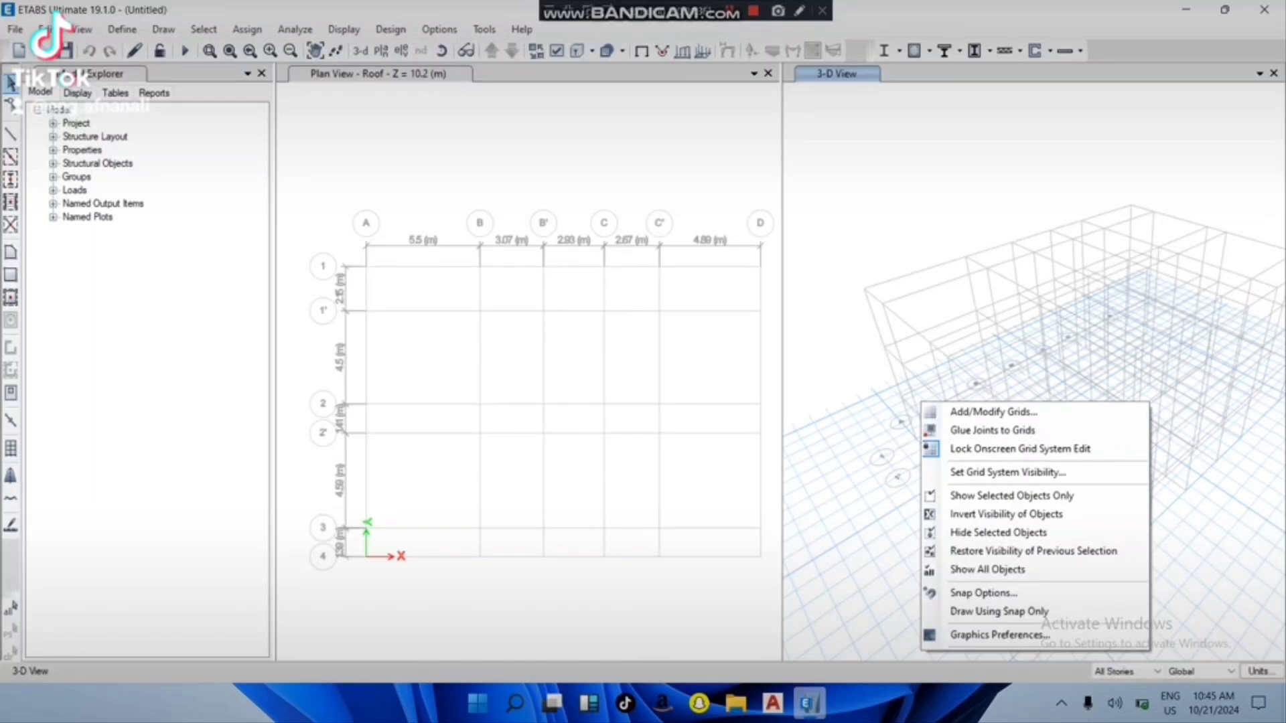
# Step: Review the default properties of the A992Fy50 steel and A416Gr270 tendon materials in the material definitions
pyautogui.click(122, 29)
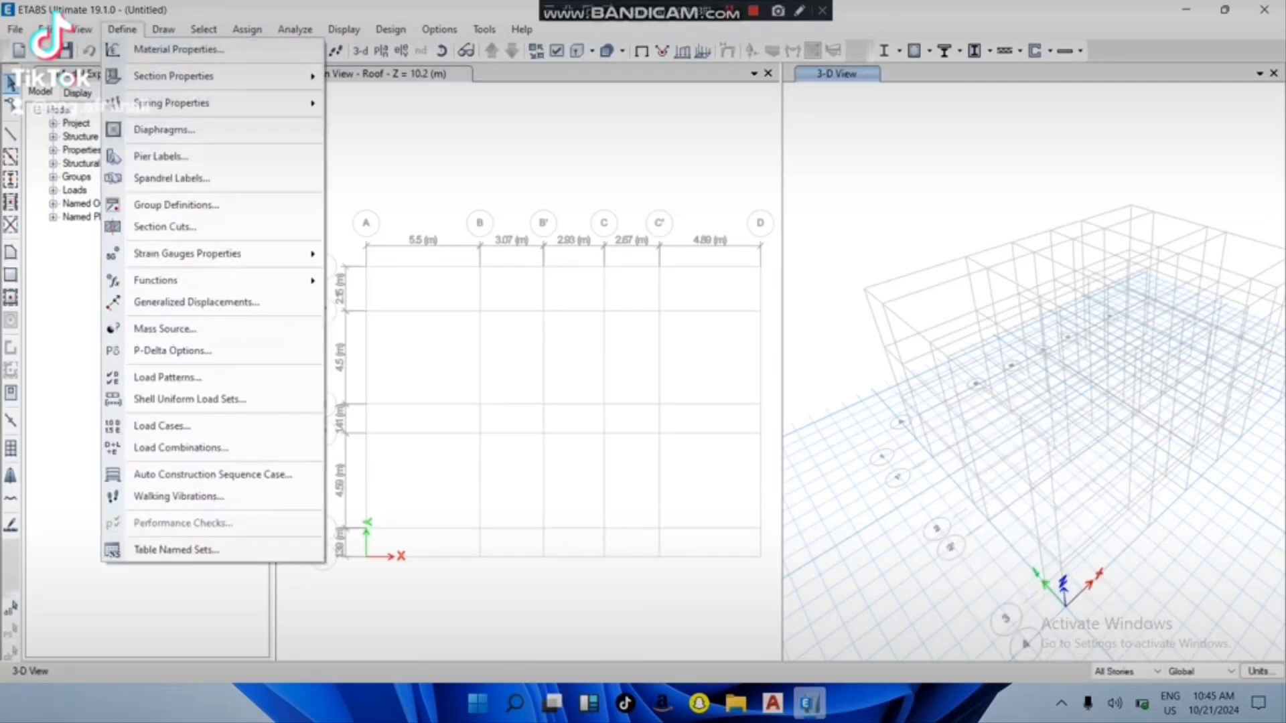
pyautogui.click(179, 49)
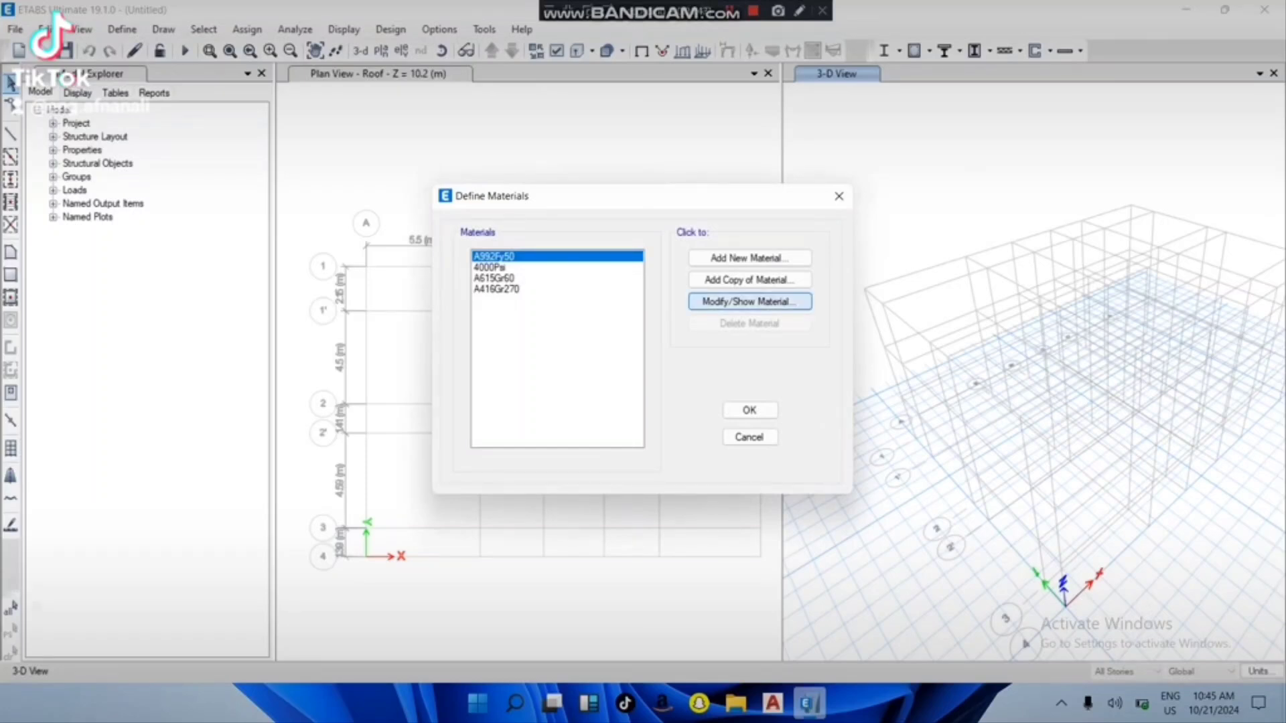
pyautogui.click(747, 301)
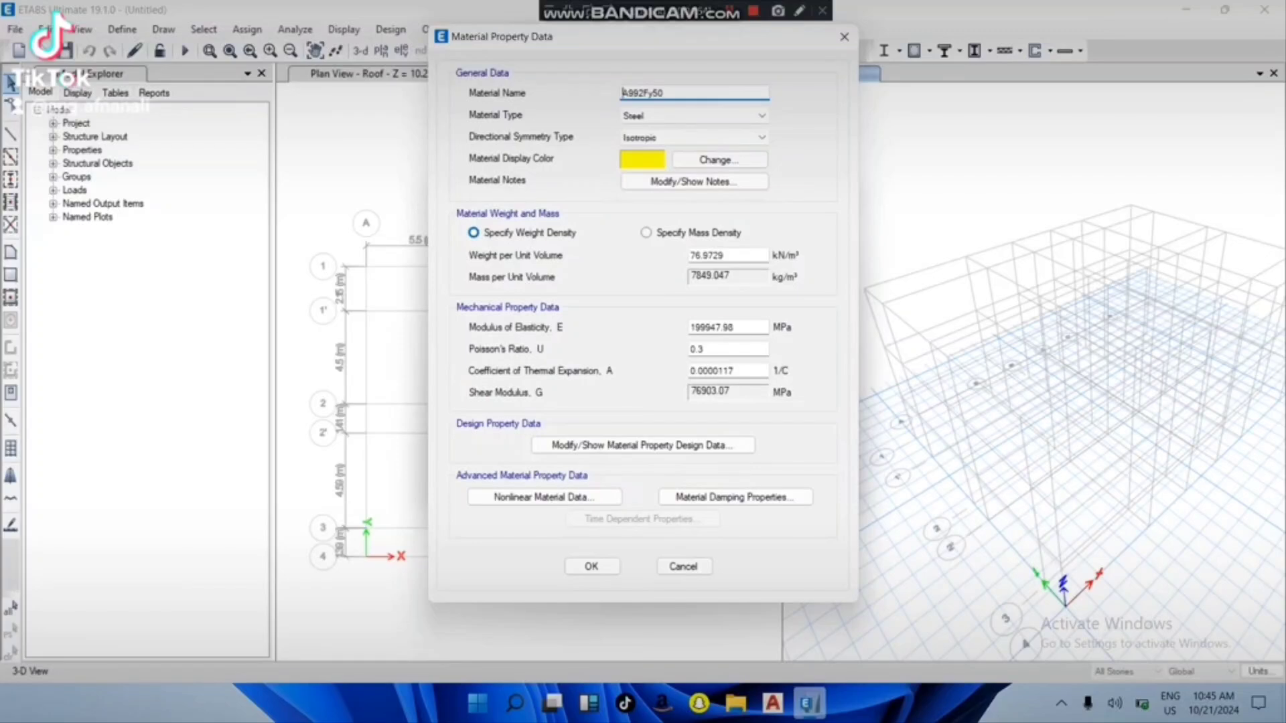
pyautogui.click(845, 37)
pyautogui.click(496, 278)
pyautogui.click(497, 267)
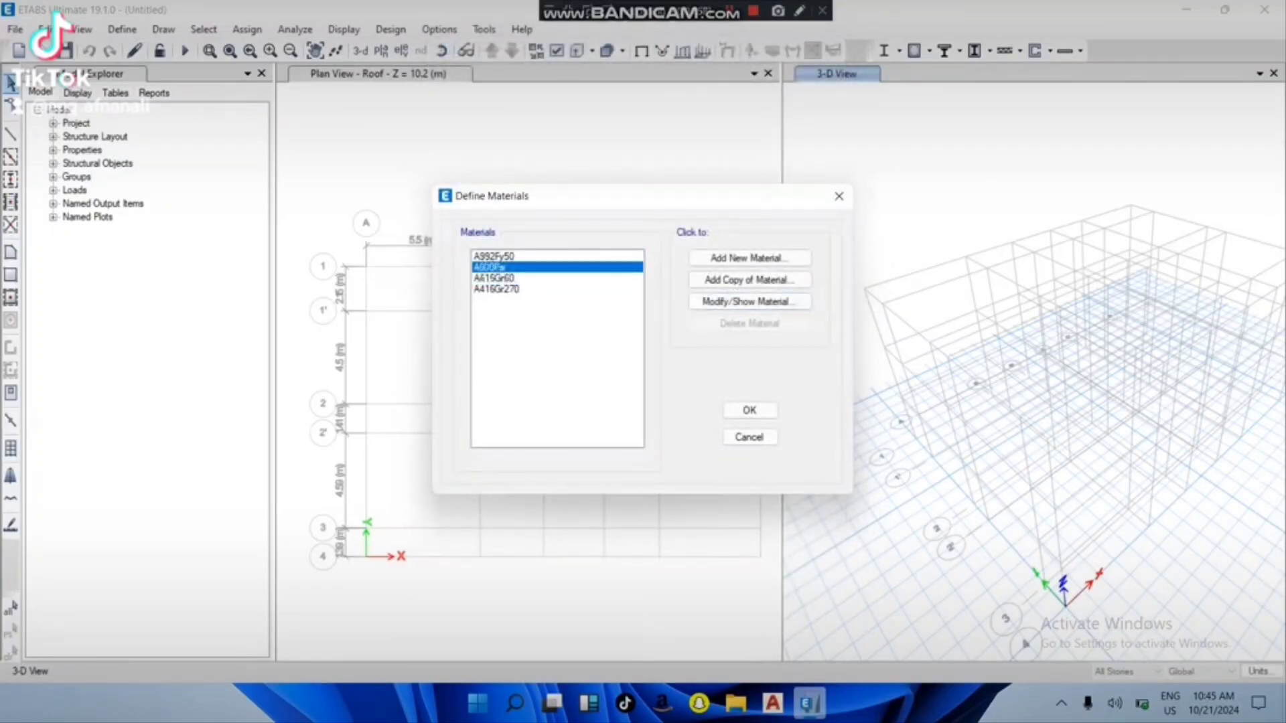
pyautogui.click(497, 278)
pyautogui.click(496, 290)
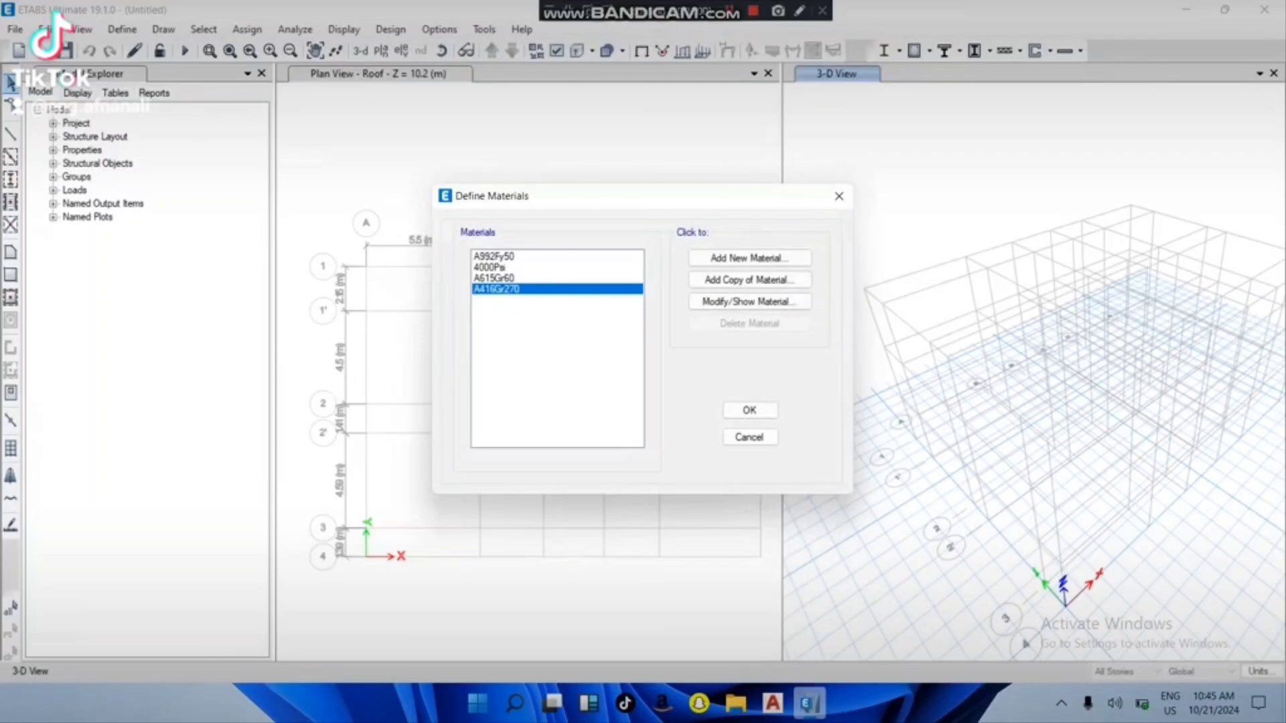
pyautogui.click(748, 301)
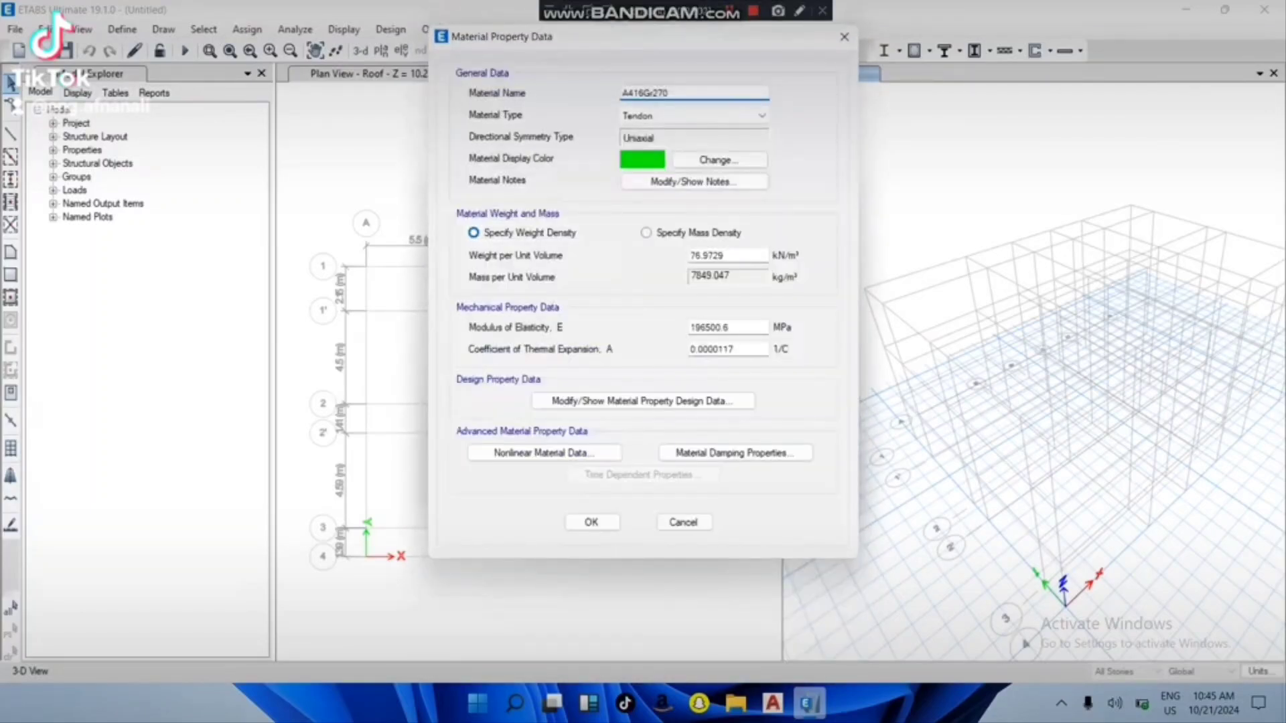
pyautogui.click(845, 37)
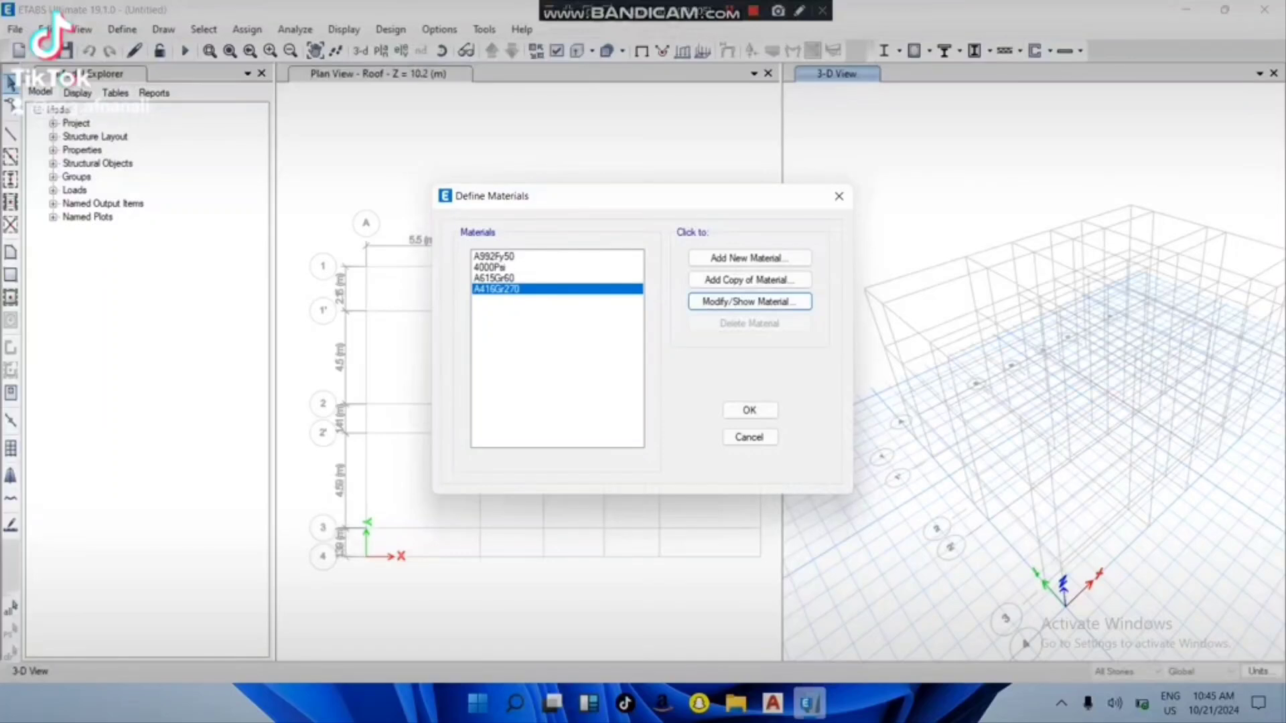
pyautogui.click(494, 256)
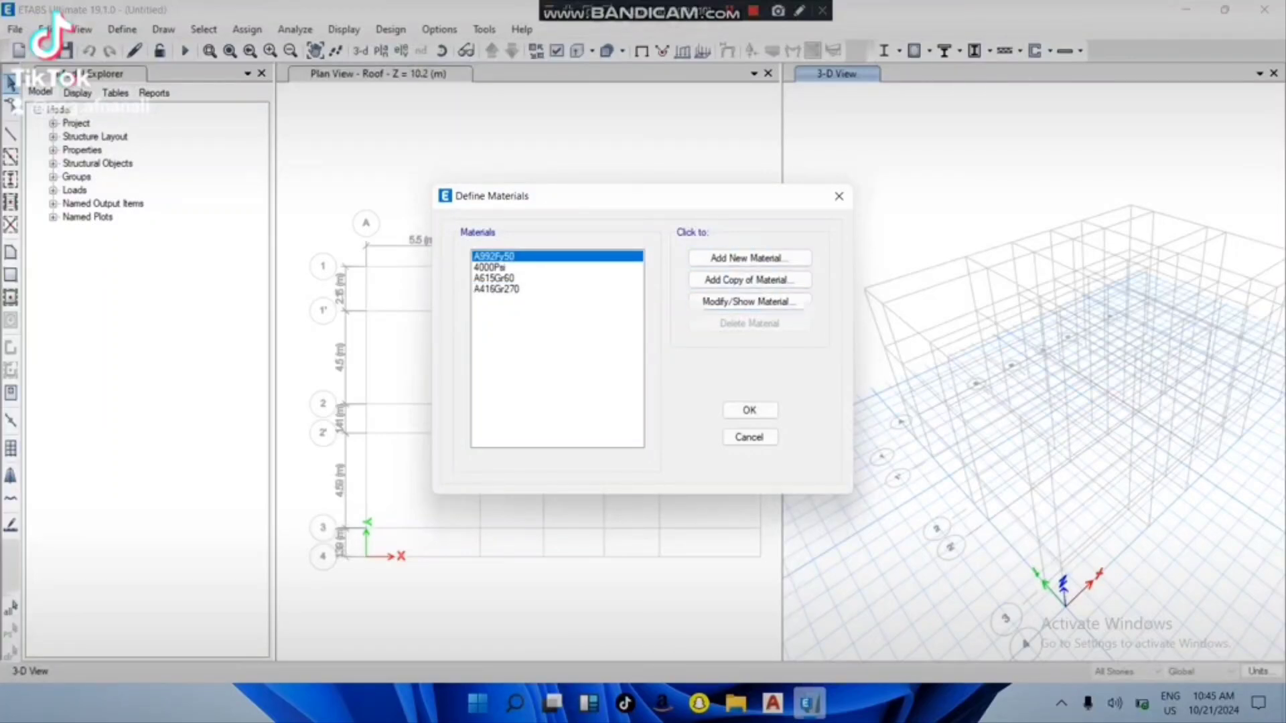
pyautogui.click(750, 301)
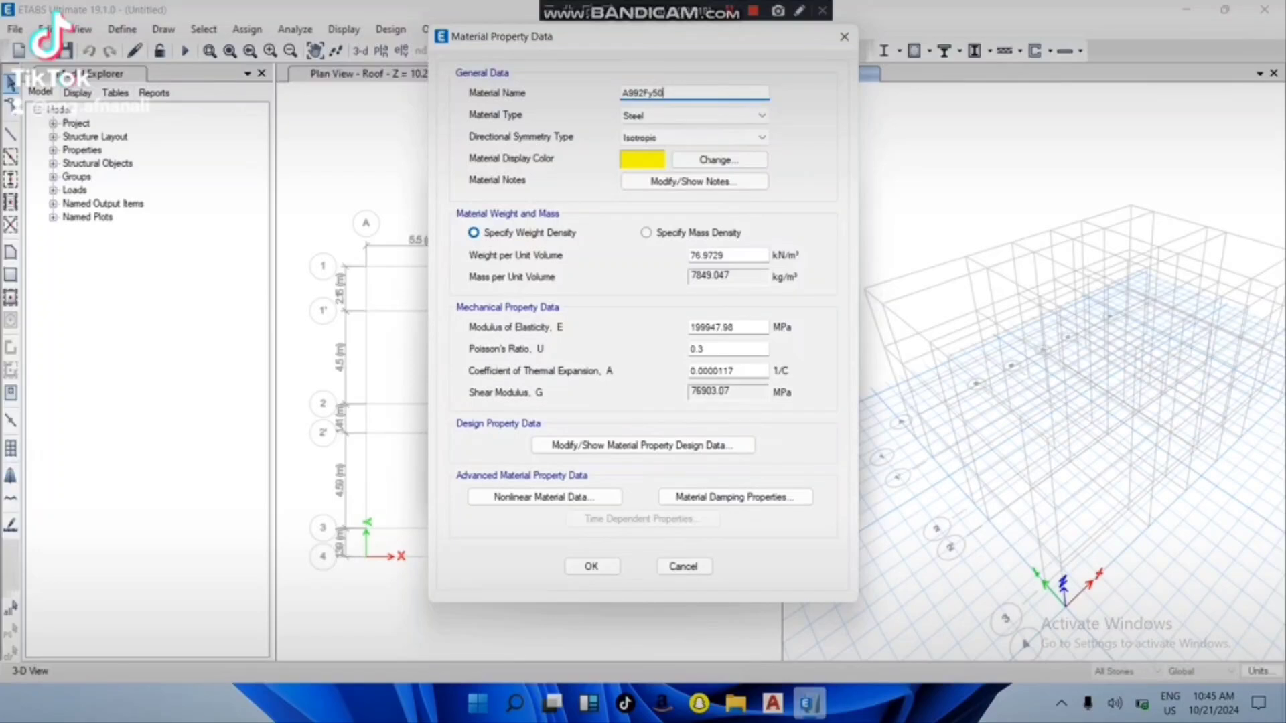
pyautogui.press('BackSpace')
pyautogui.press('BackSpace')
pyautogui.press('BackSpace')
pyautogui.press('BackSpace')
pyautogui.press('BackSpace')
pyautogui.press('BackSpace')
pyautogui.press('BackSpace')
pyautogui.press('BackSpace')
pyautogui.write('C25')
pyautogui.click(695, 116)
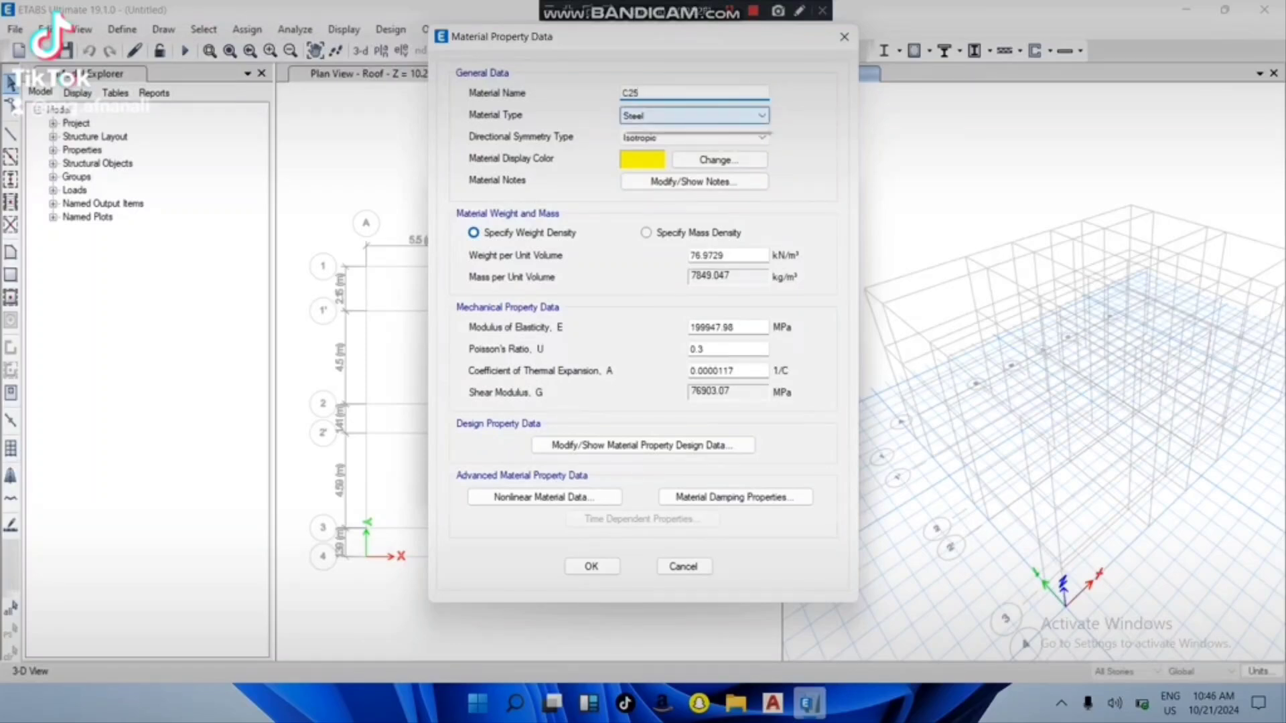
pyautogui.click(670, 141)
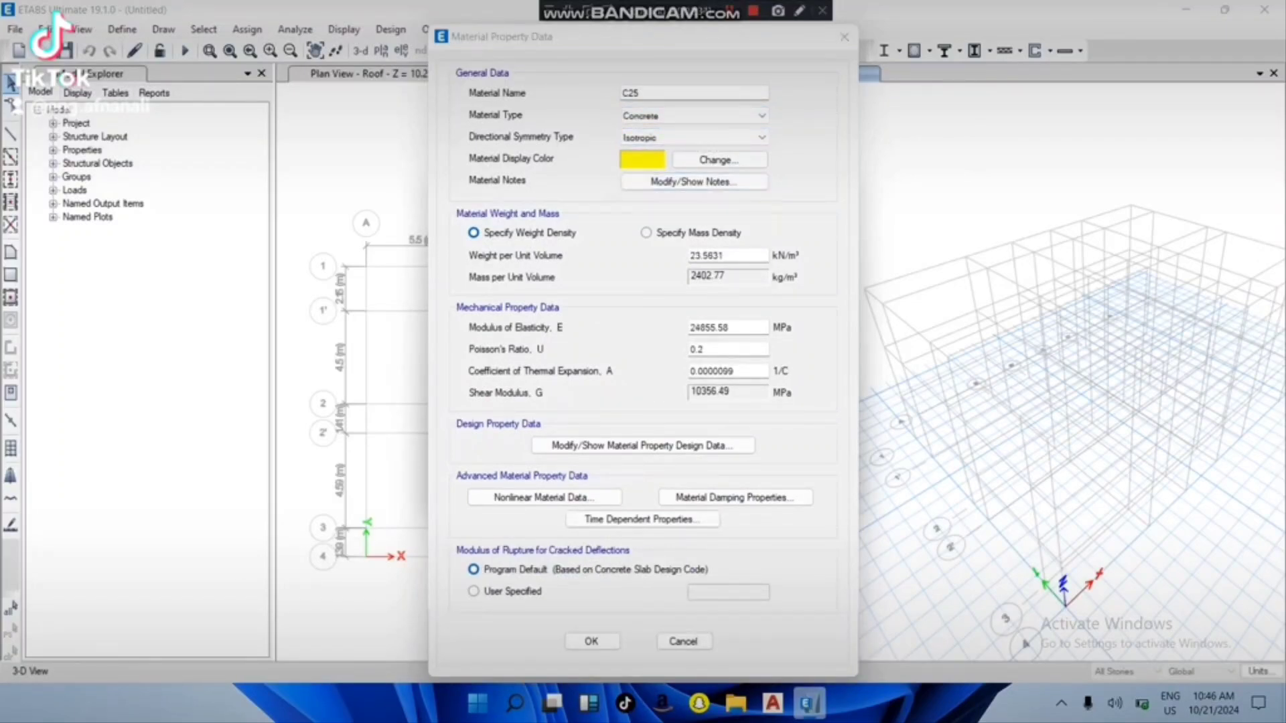
pyautogui.click(715, 159)
pyautogui.click(754, 281)
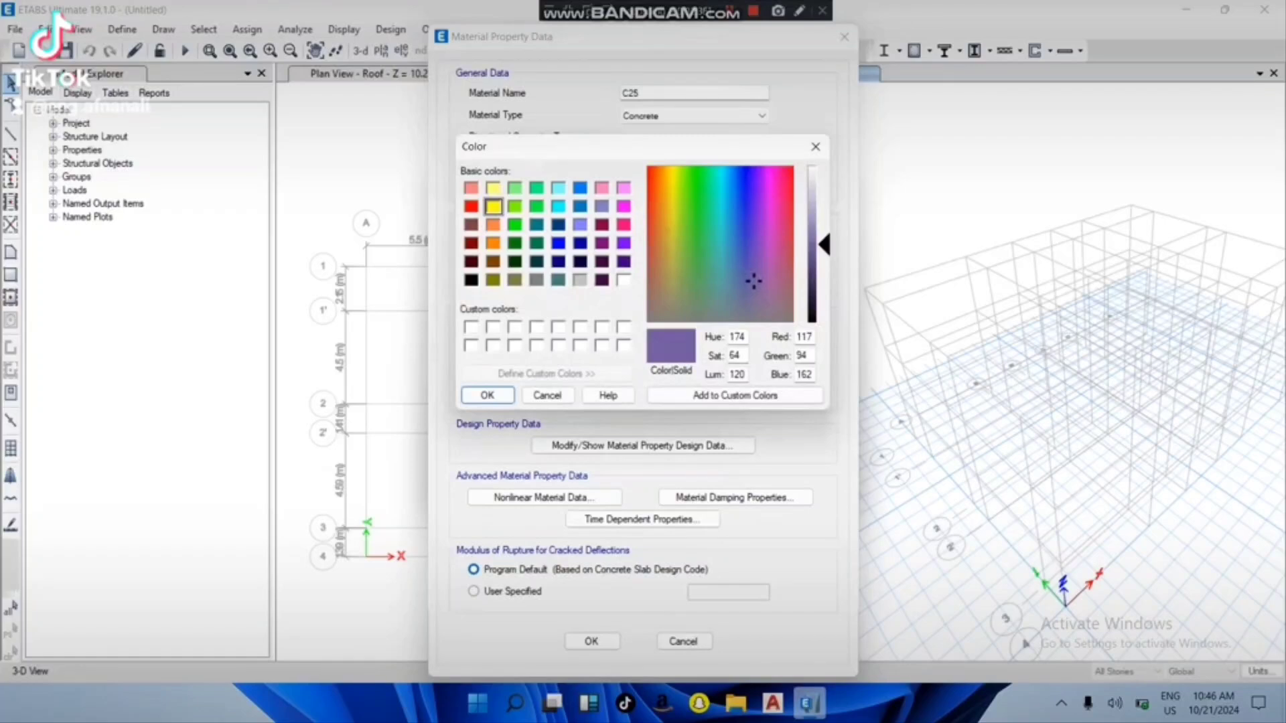
pyautogui.press('Return')
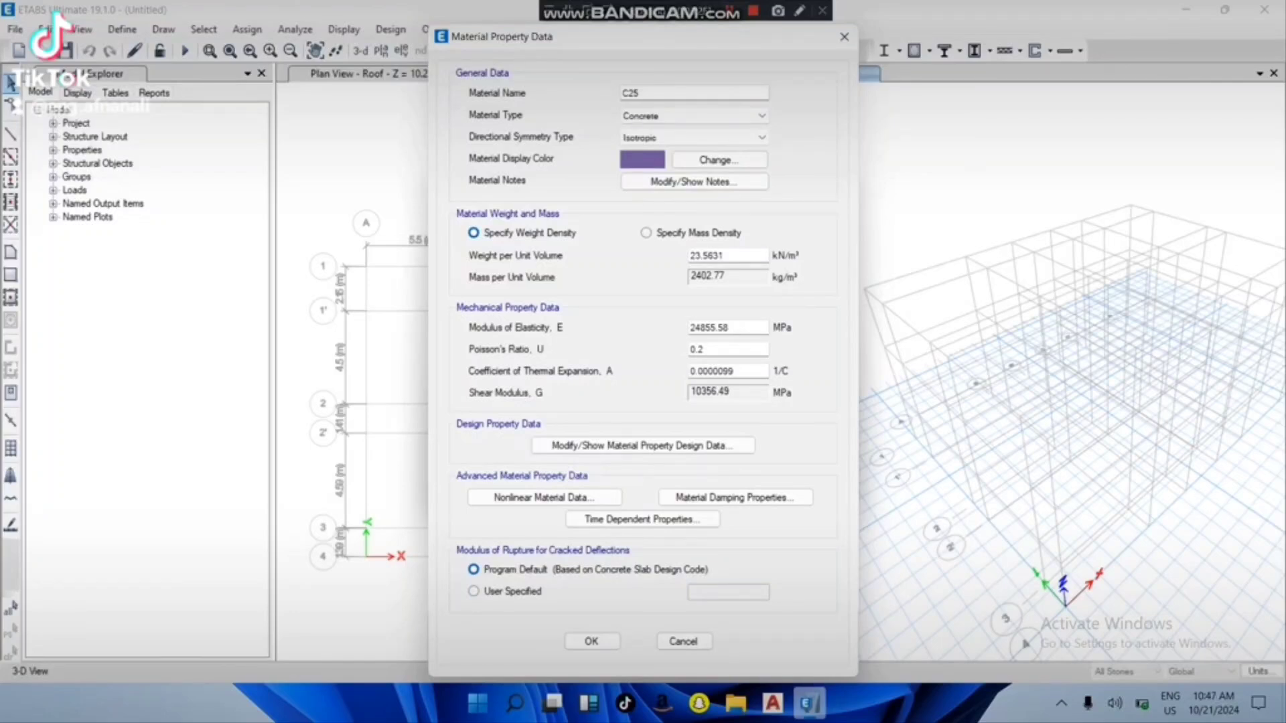
pyautogui.click(729, 11)
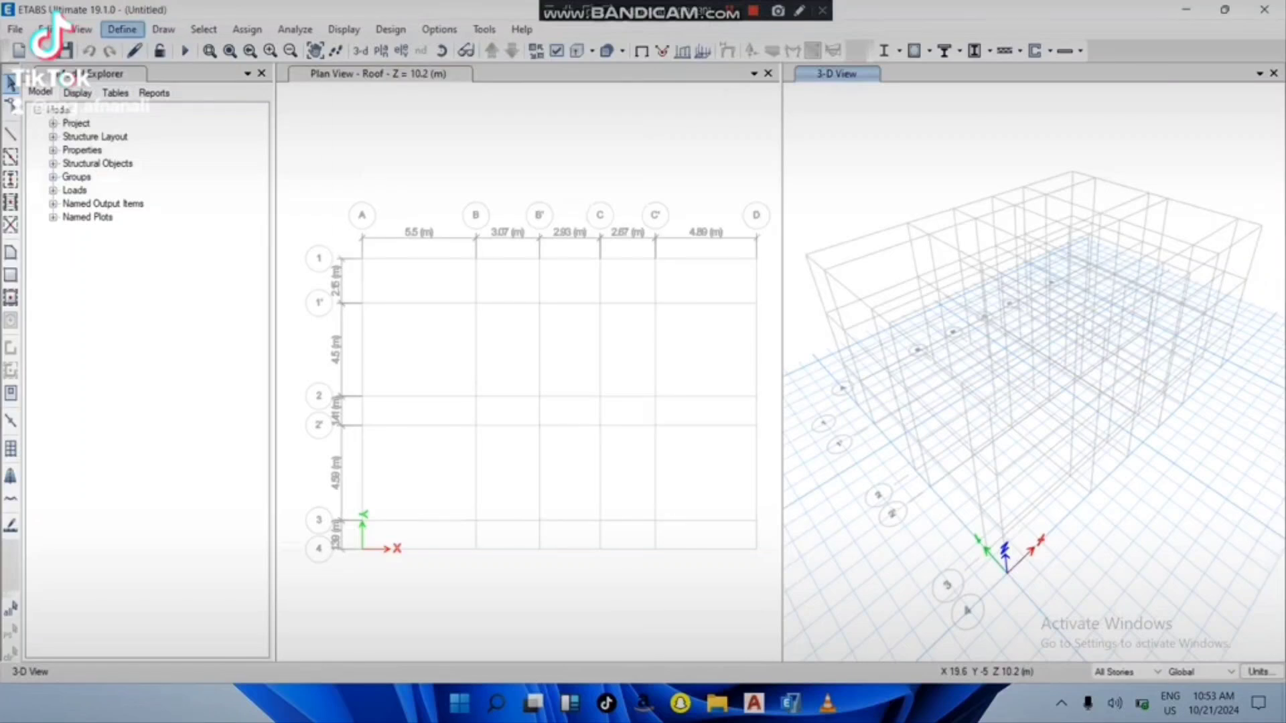
# Step: Add a new material property for region United States, type Concrete, standard Customary, grade f'c 4000 psi
pyautogui.click(121, 29)
pyautogui.click(171, 49)
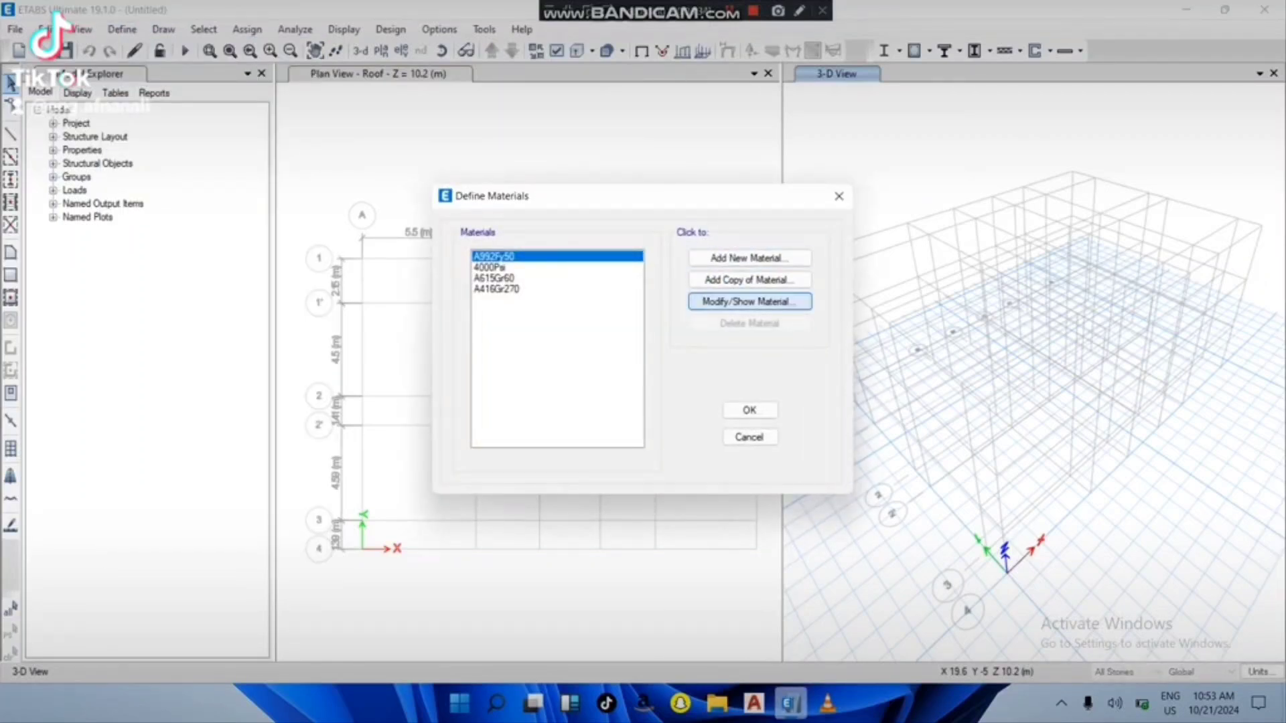
pyautogui.click(749, 258)
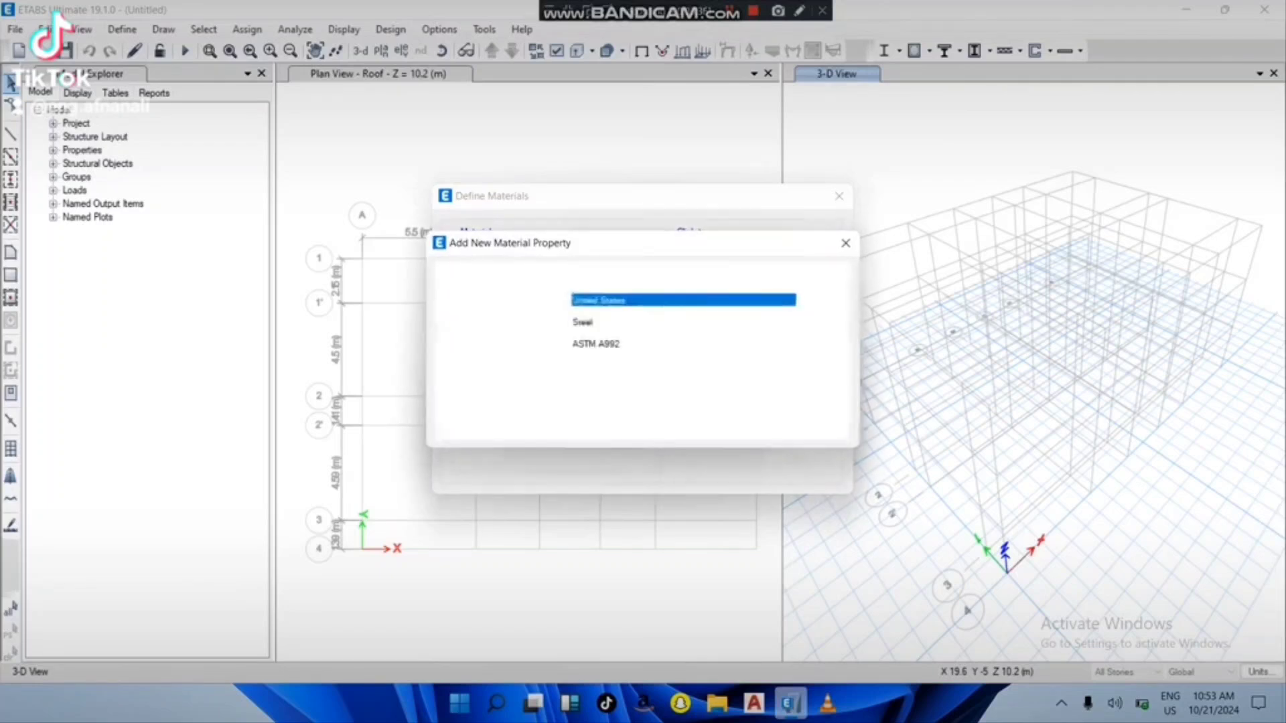
pyautogui.click(750, 300)
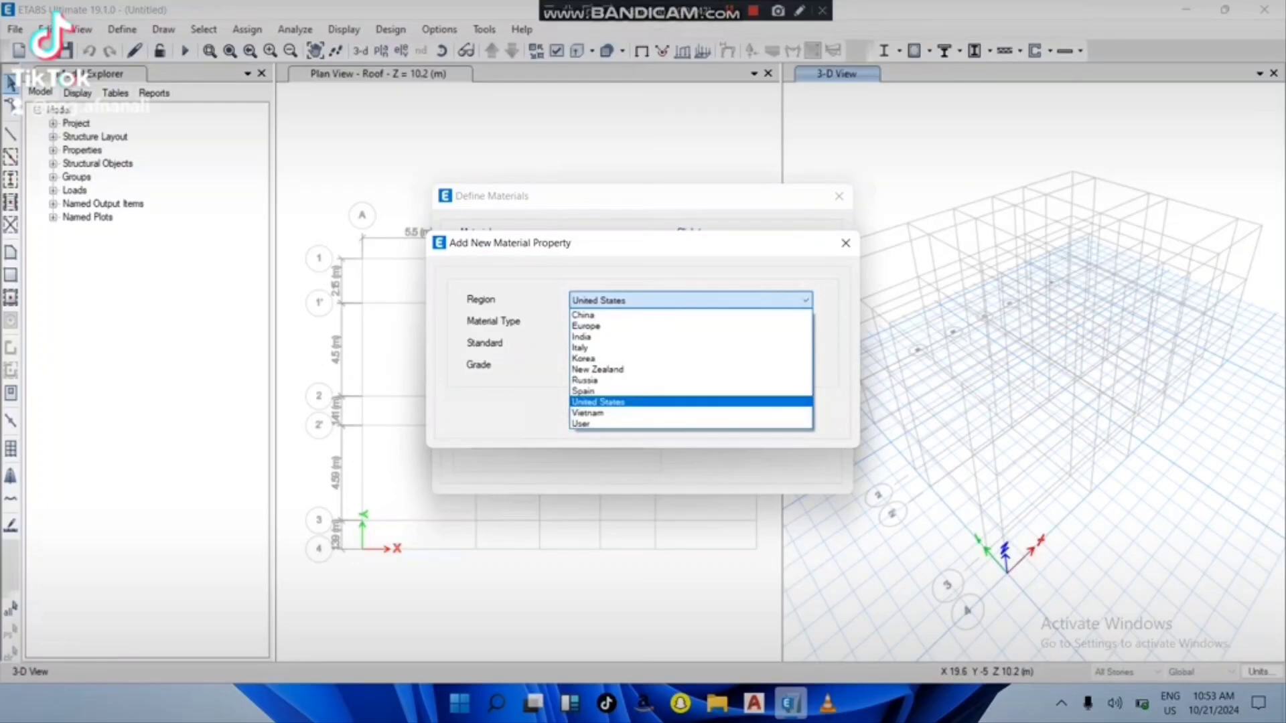
pyautogui.click(589, 401)
pyautogui.click(581, 324)
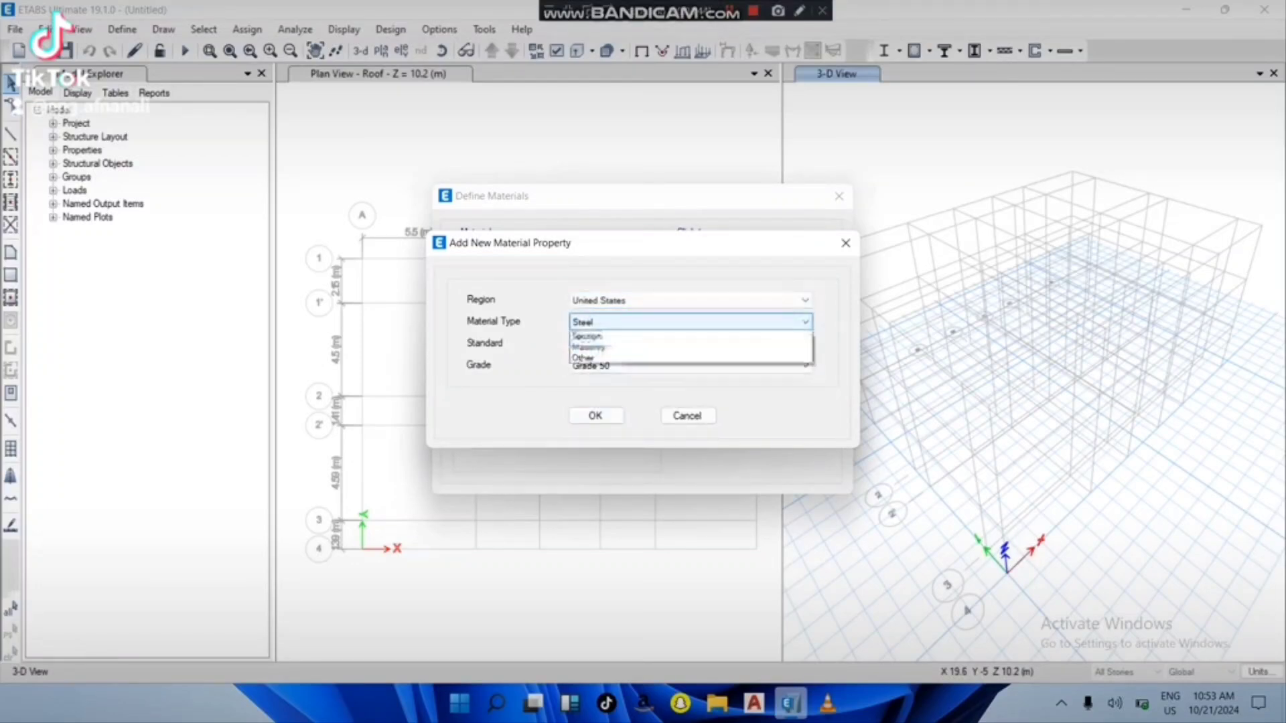
pyautogui.click(589, 355)
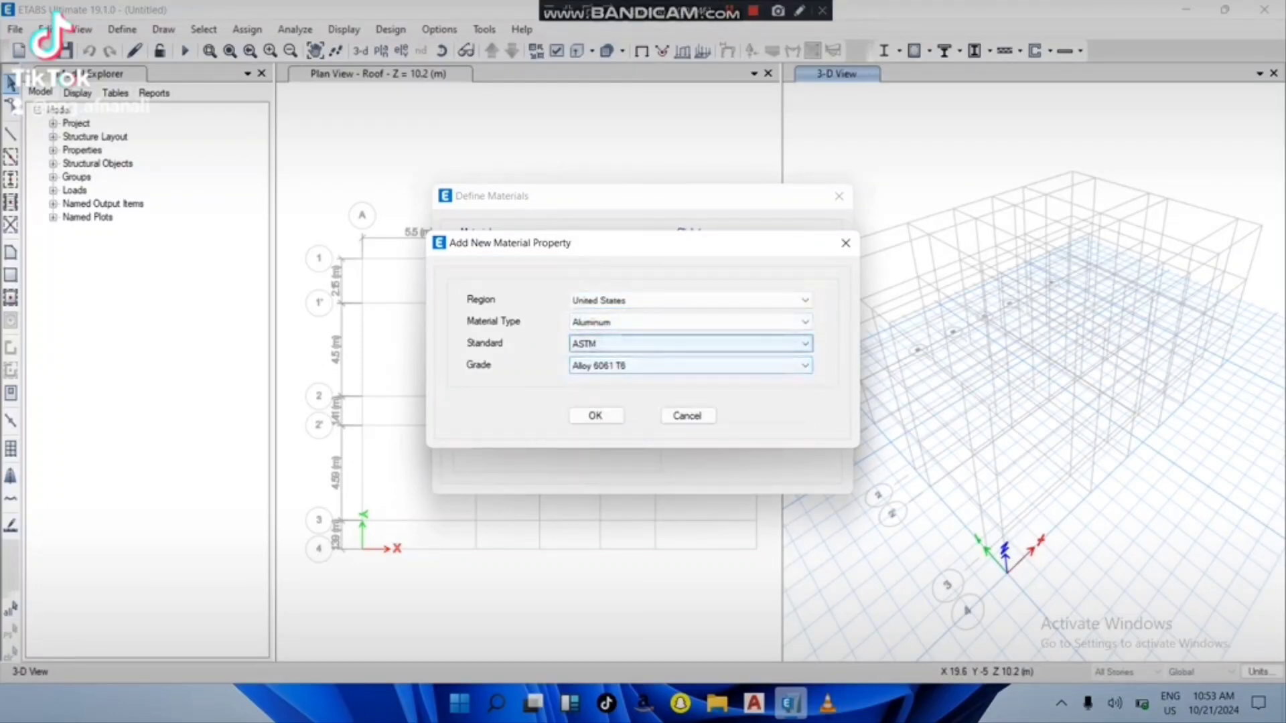
pyautogui.click(590, 323)
pyautogui.click(590, 348)
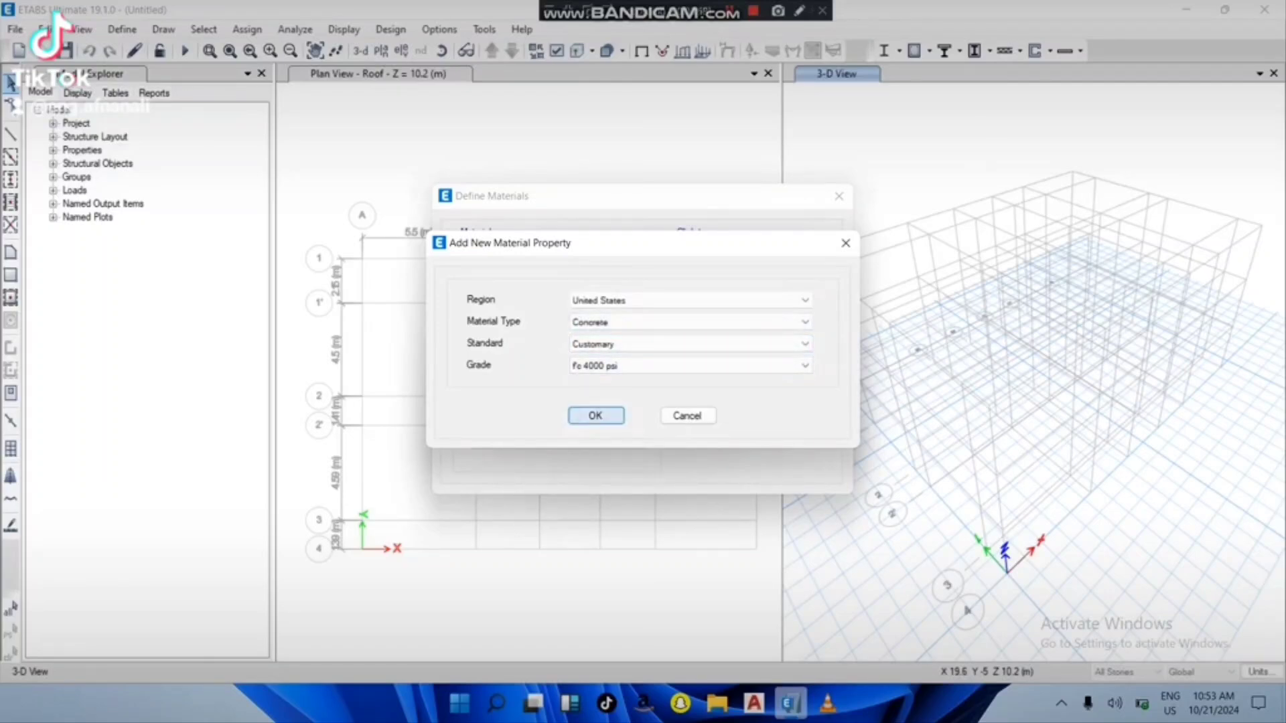
pyautogui.click(596, 416)
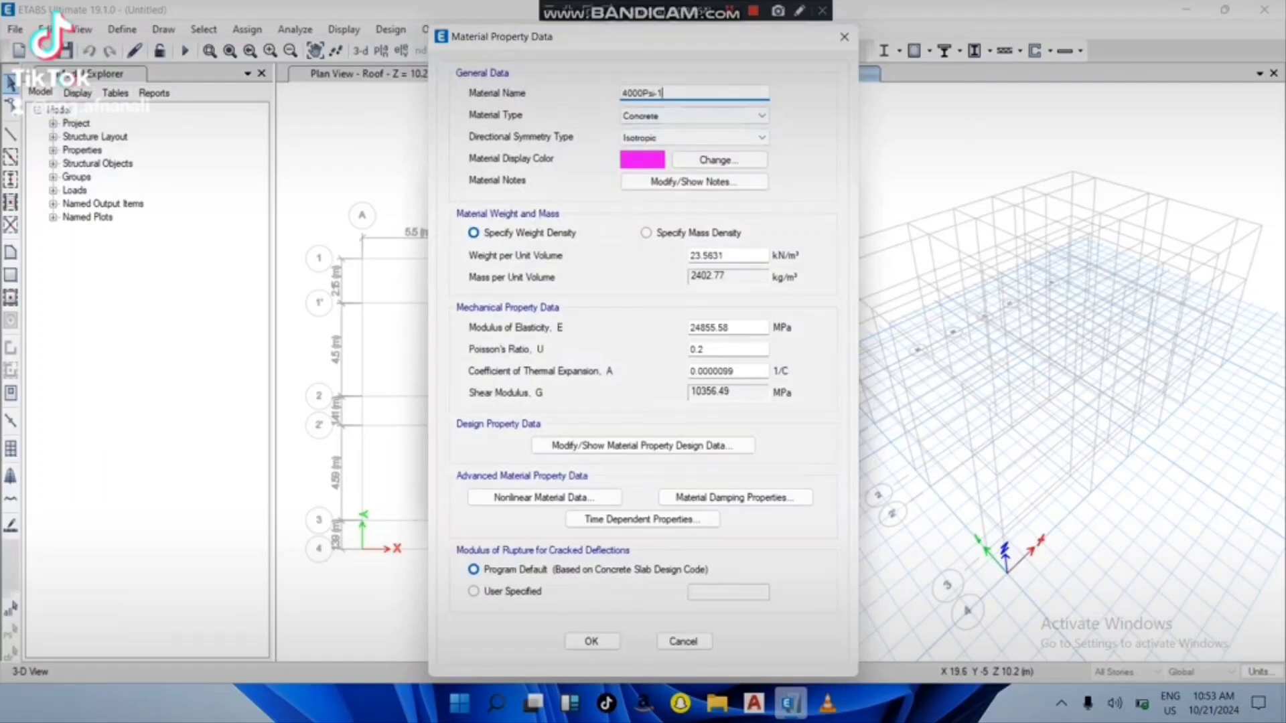
# Step: Name the new concrete material C25 and set its weight per unit volume to 25 kN/m³
pyautogui.moveTo(663, 93); pyautogui.dragTo(620, 93)
pyautogui.write('C25')
pyautogui.click(761, 137)
pyautogui.click(762, 138)
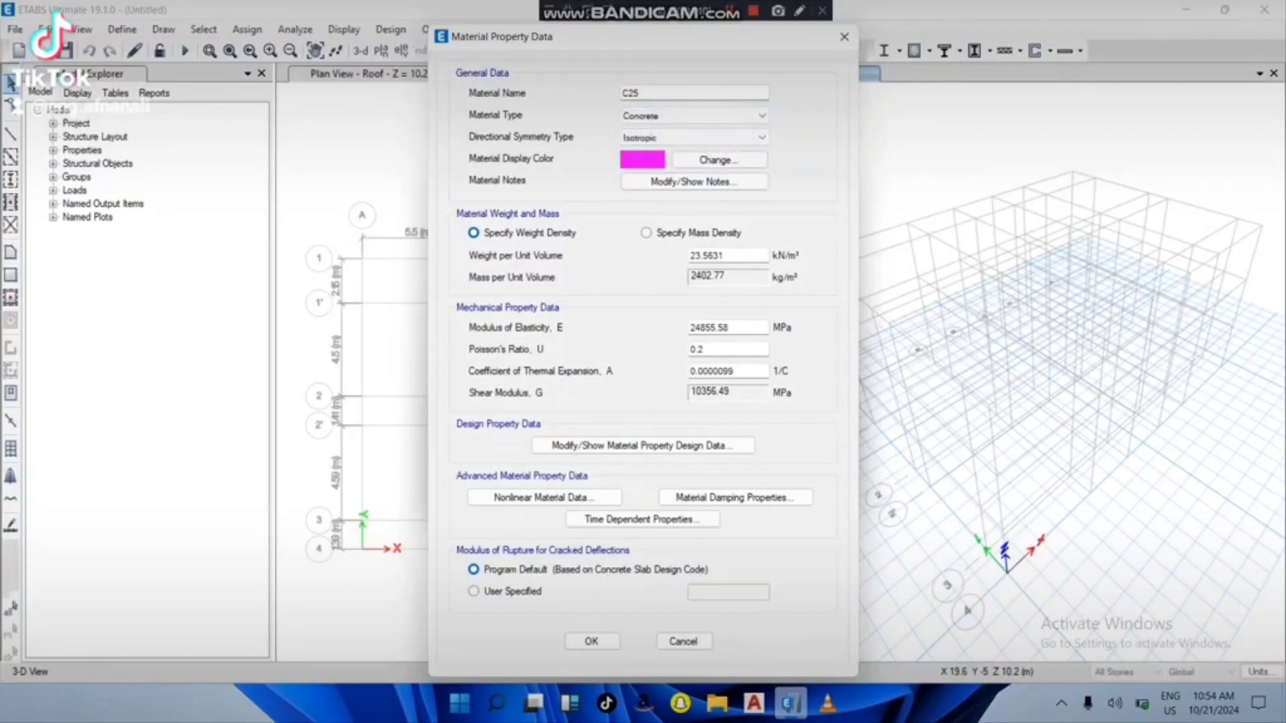
pyautogui.click(713, 256)
pyautogui.doubleClick(713, 256)
pyautogui.write('25')
# Step: Switch the C25 material to mass density and set its mass per unit volume to 2.5 kg/m³
pyautogui.click(646, 232)
pyautogui.click(717, 277)
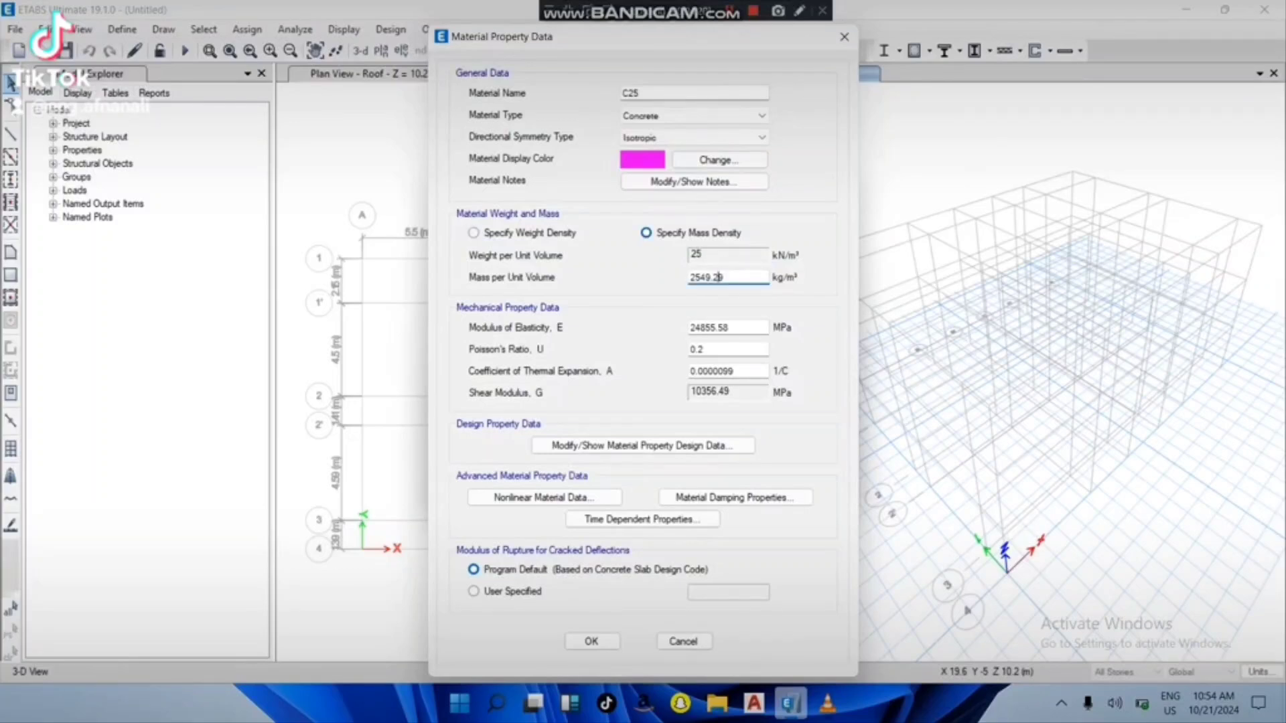
pyautogui.doubleClick(721, 278)
pyautogui.press('BackSpace')
pyautogui.write('2.5')
# Step: Set the modulus of elasticity of the C25 concrete to 29e6 MPa
pyautogui.click(715, 328)
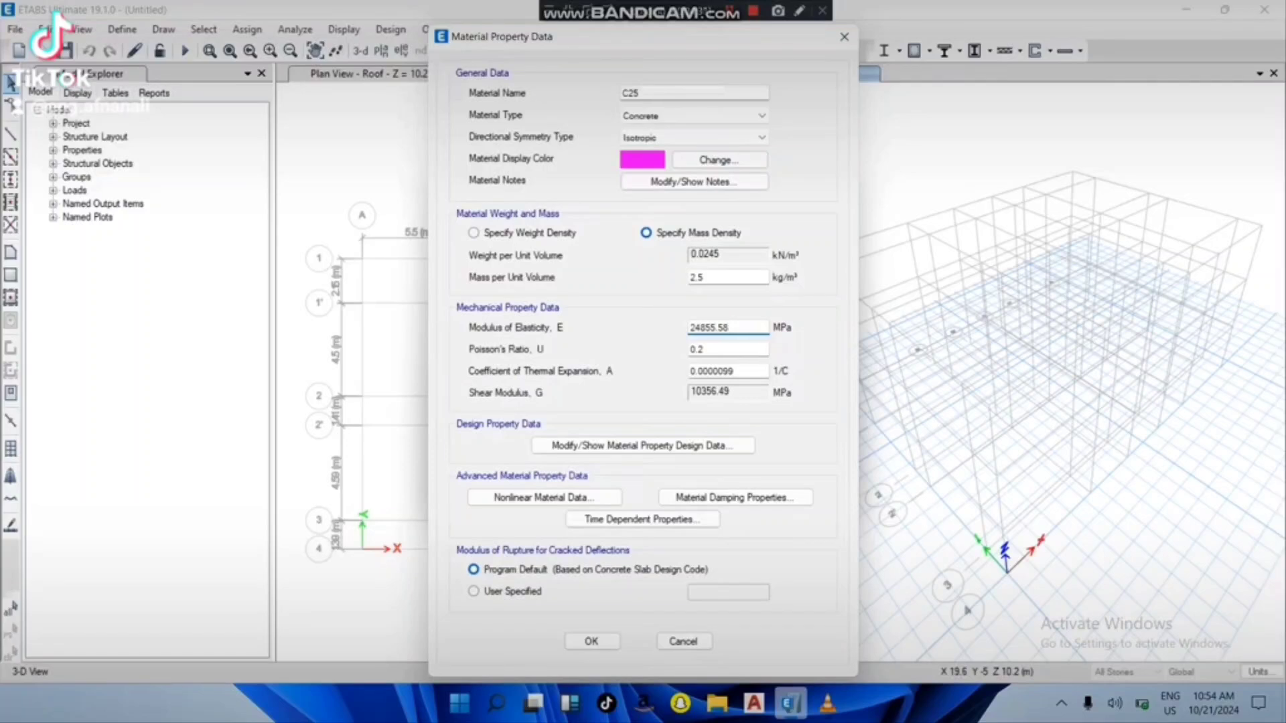
pyautogui.press('BackSpace')
pyautogui.press('BackSpace')
pyautogui.press('BackSpace')
pyautogui.press('BackSpace')
pyautogui.press('BackSpace')
pyautogui.press('BackSpace')
pyautogui.press('BackSpace')
pyautogui.press('BackSpace')
pyautogui.write('29e6')
pyautogui.click(703, 349)
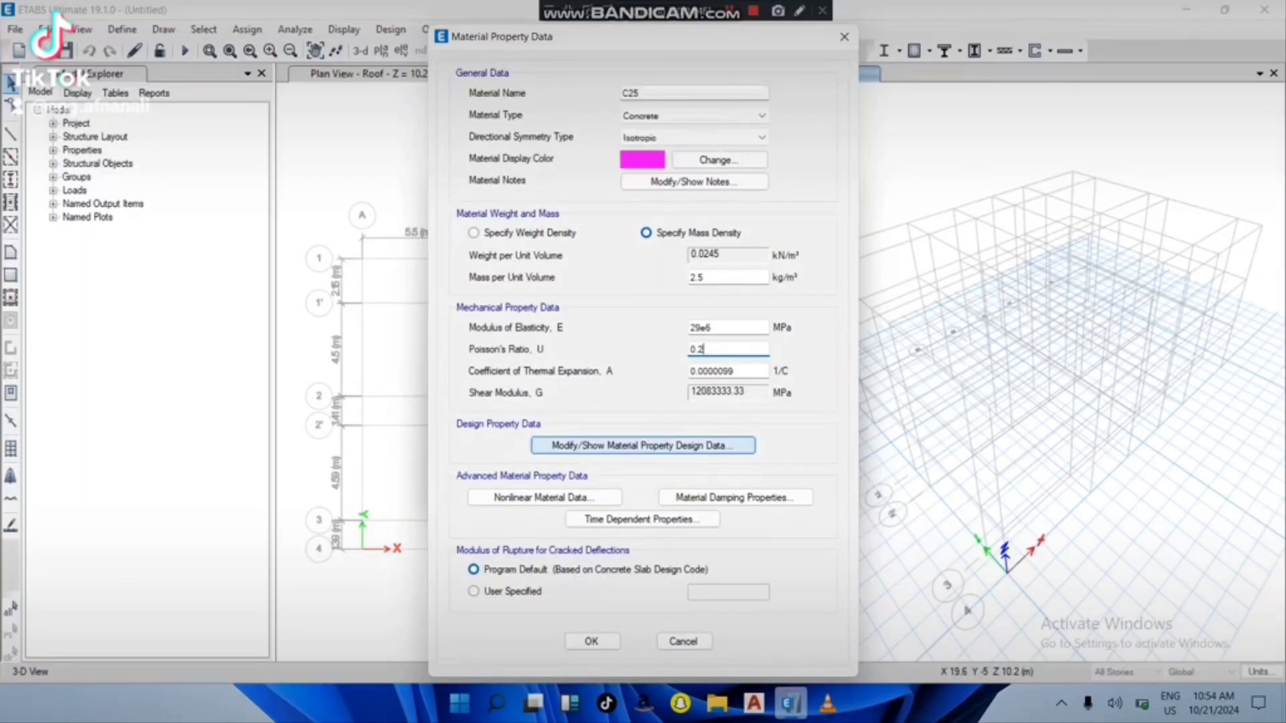
# Step: Set the C25 design compressive strength f'c to 600e3 MPa, then accept the material and close the material definitions
pyautogui.click(642, 446)
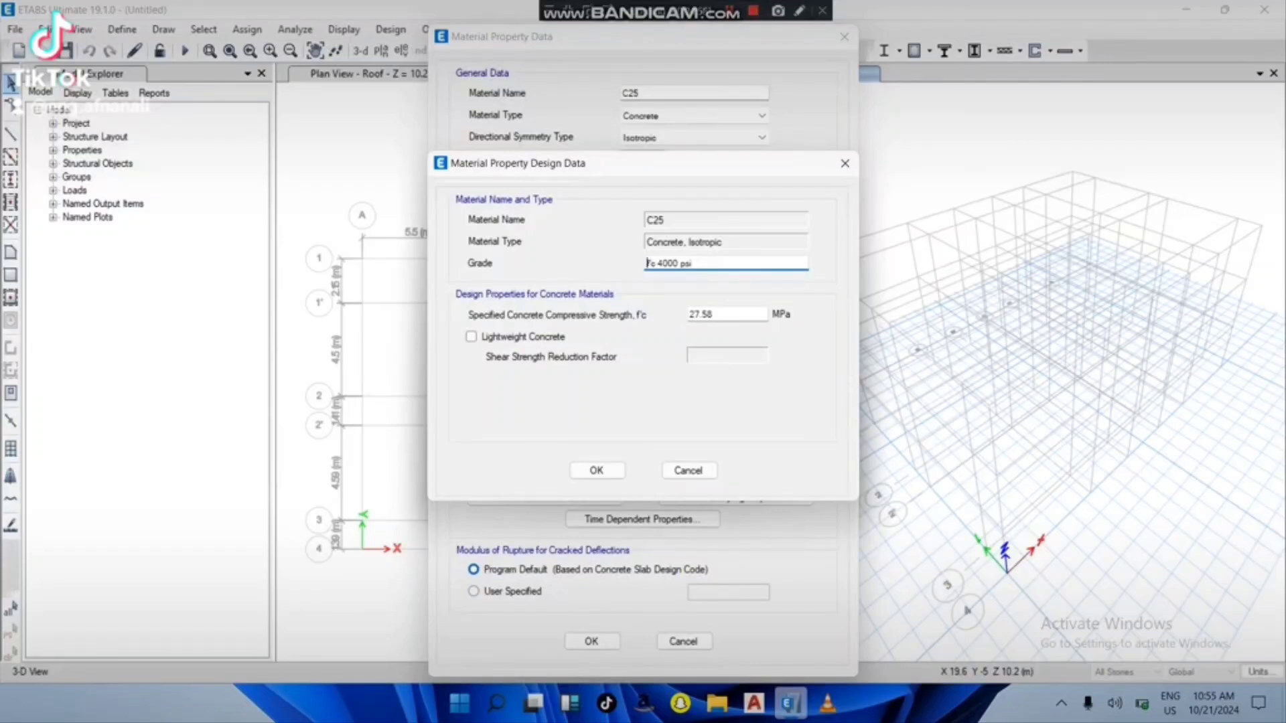
pyautogui.click(596, 470)
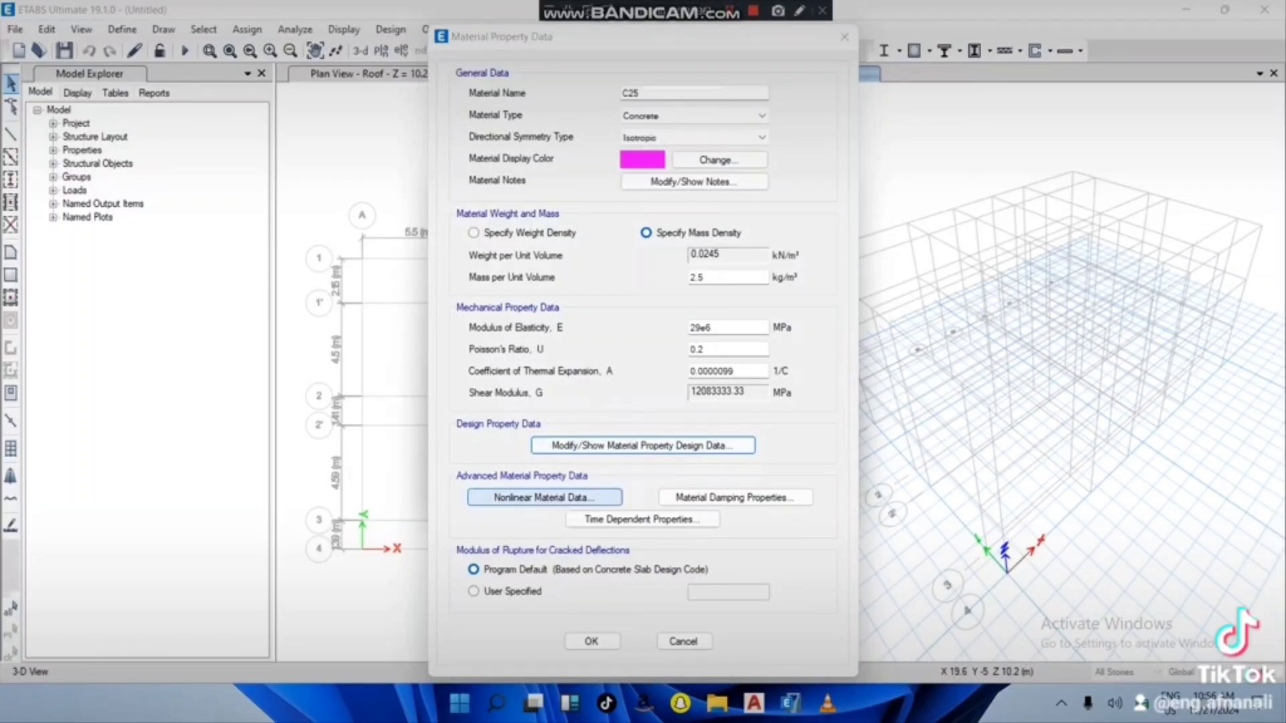
pyautogui.click(643, 446)
pyautogui.click(642, 446)
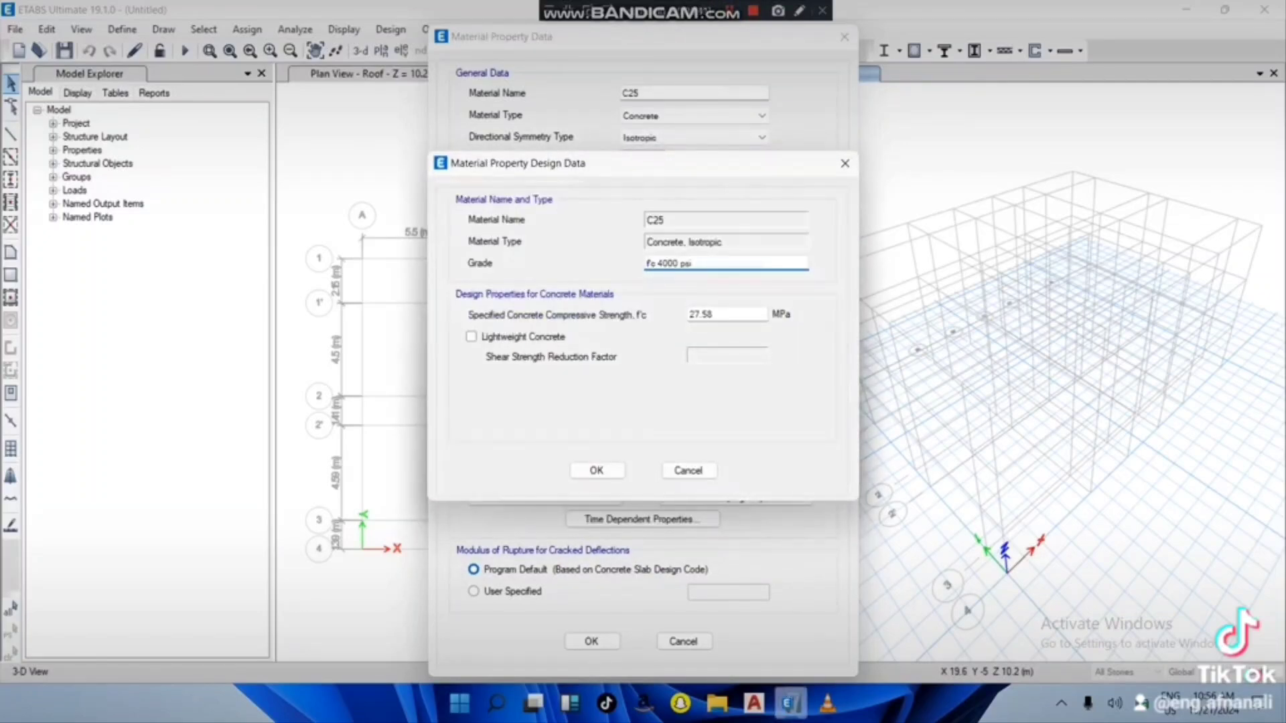
pyautogui.click(729, 314)
pyautogui.press('BackSpace')
pyautogui.press('BackSpace')
pyautogui.press('BackSpace')
pyautogui.press('BackSpace')
pyautogui.press('BackSpace')
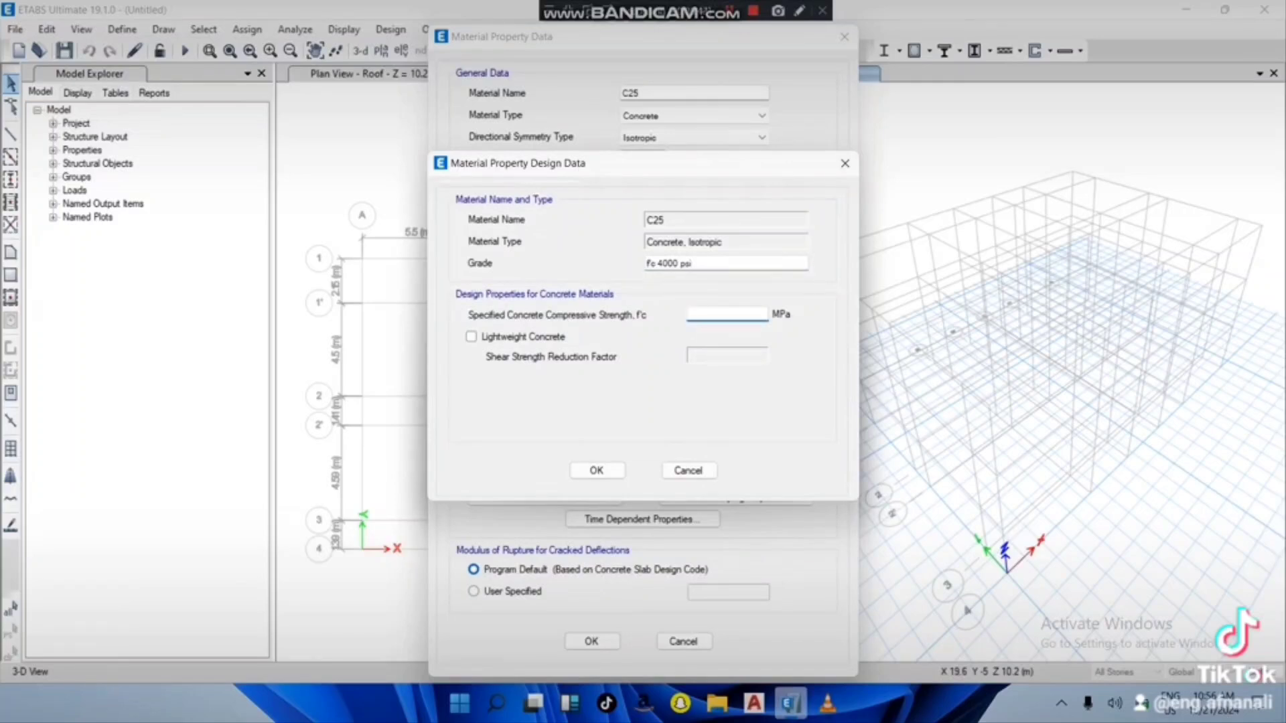
pyautogui.write('600')
pyautogui.write('e3')
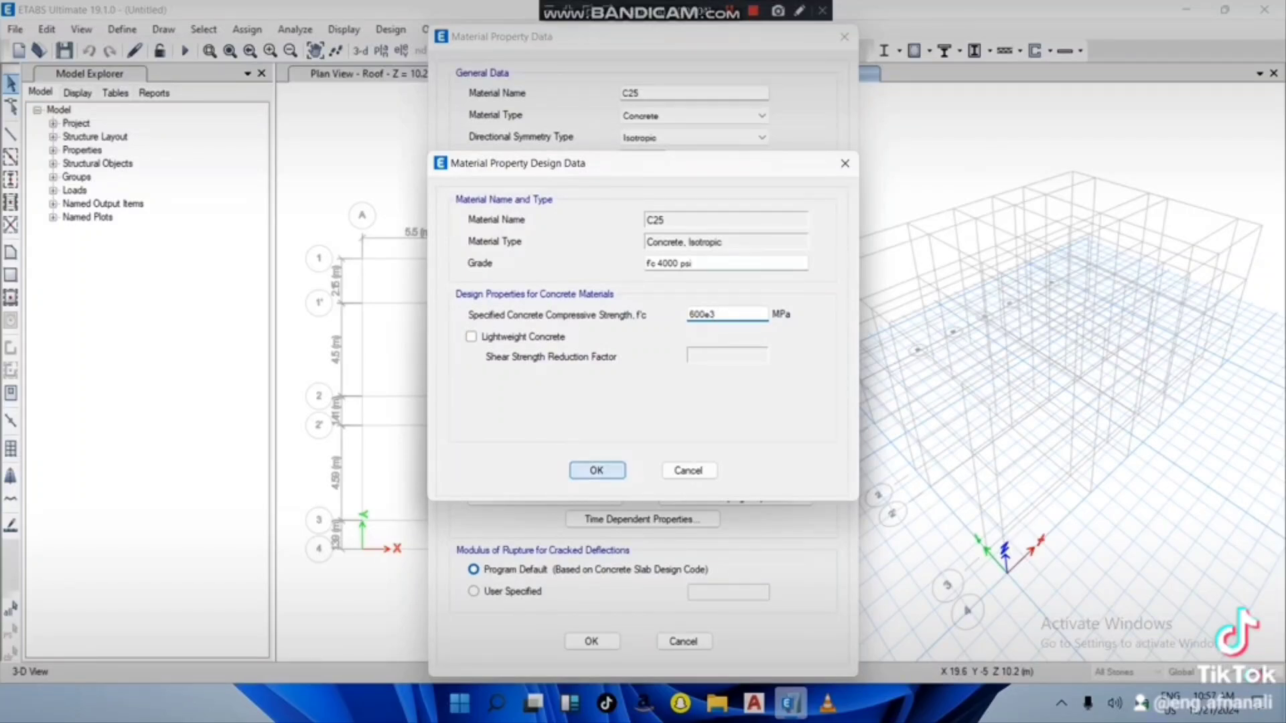
pyautogui.click(597, 470)
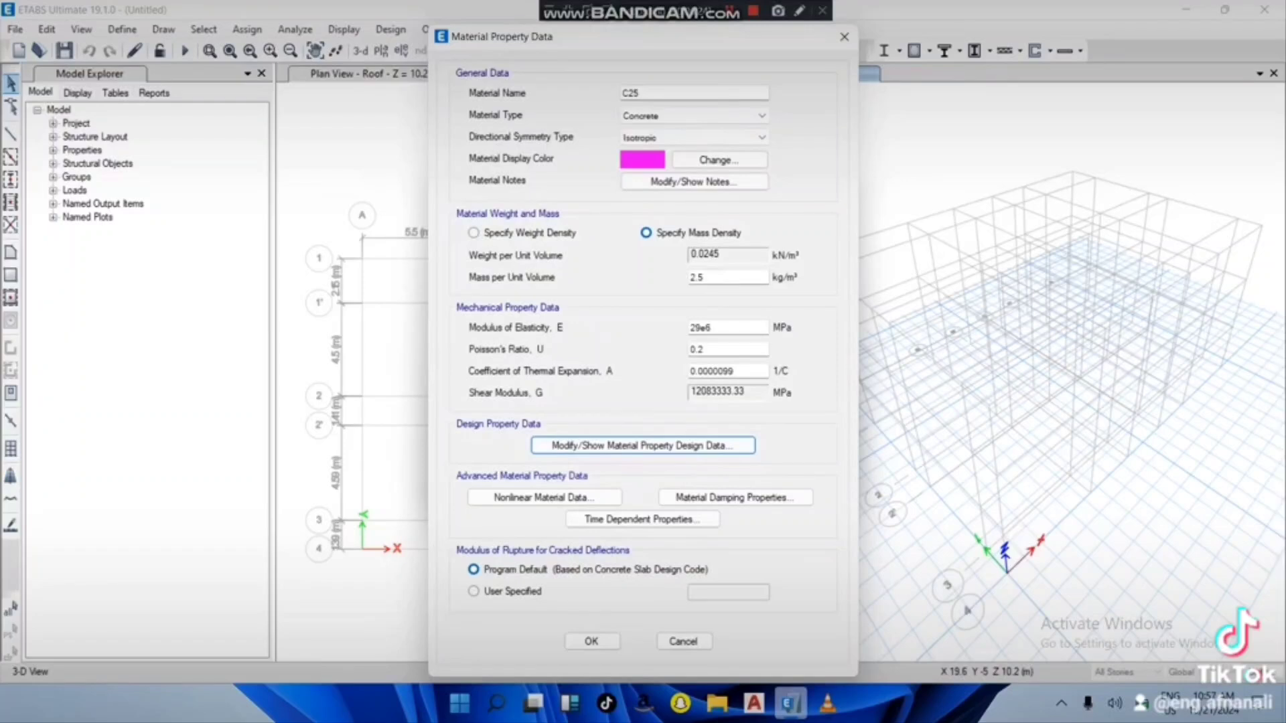
pyautogui.click(591, 641)
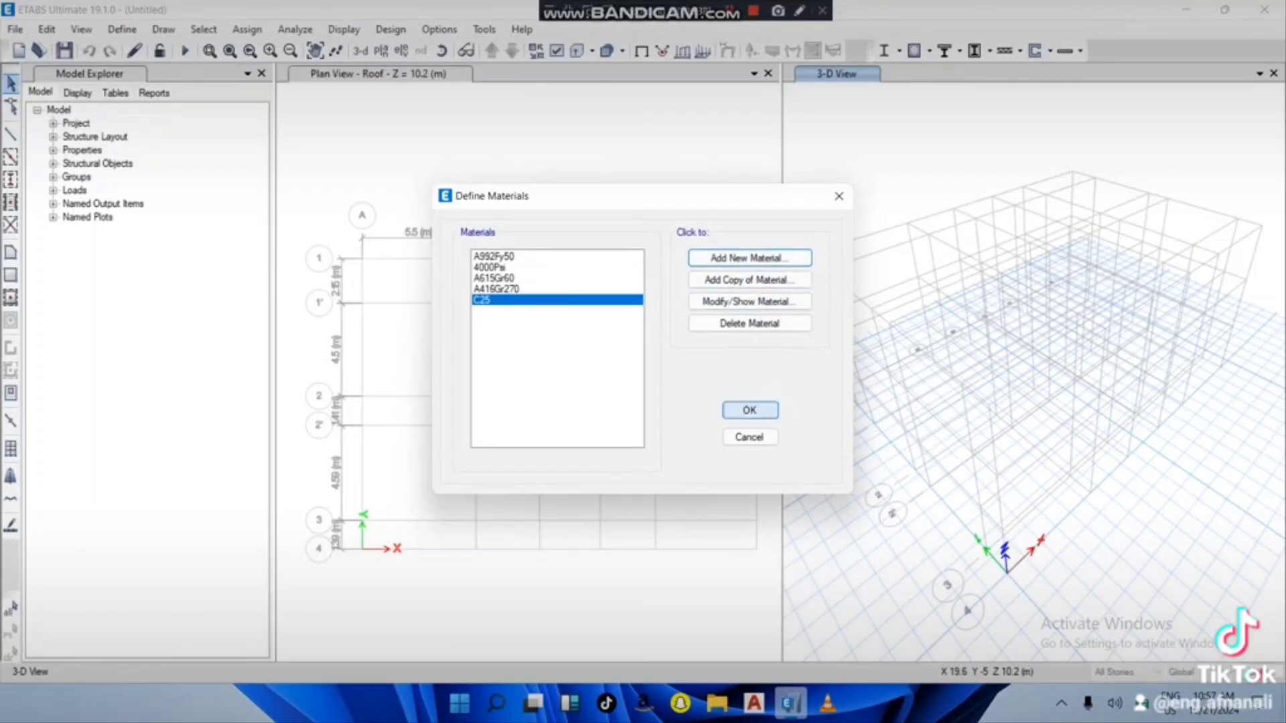
pyautogui.click(749, 410)
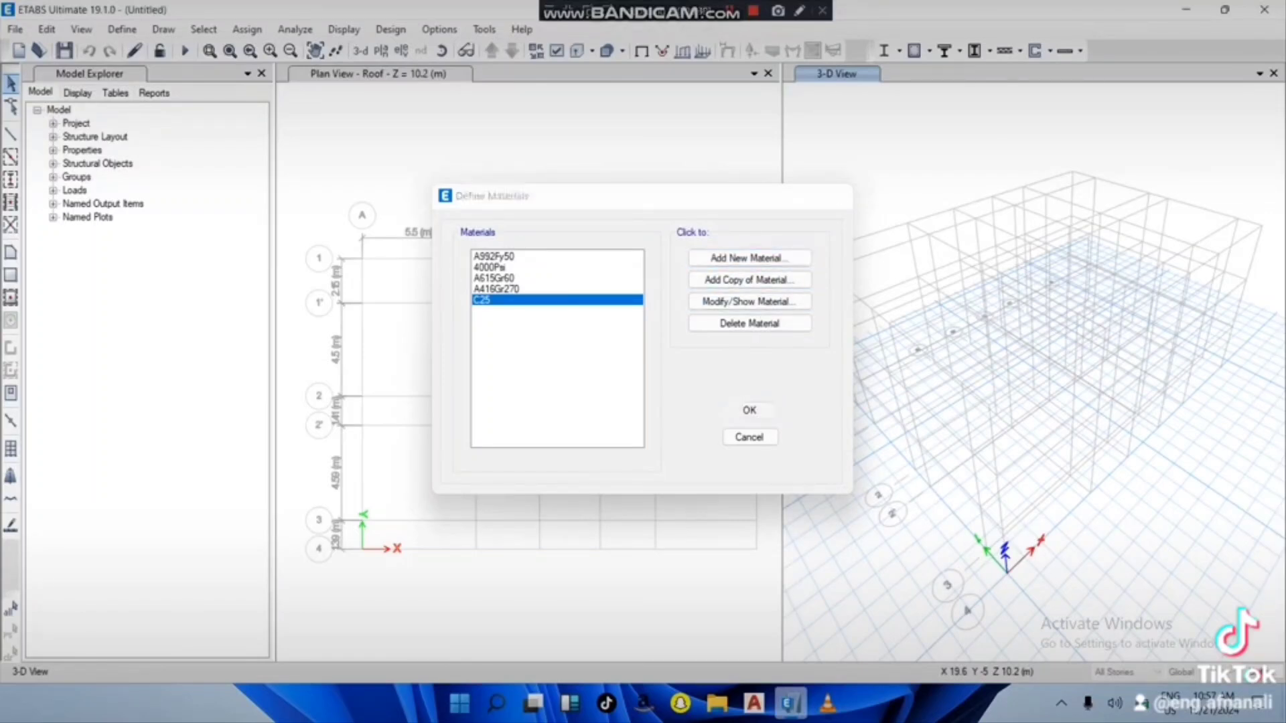
pyautogui.click(729, 10)
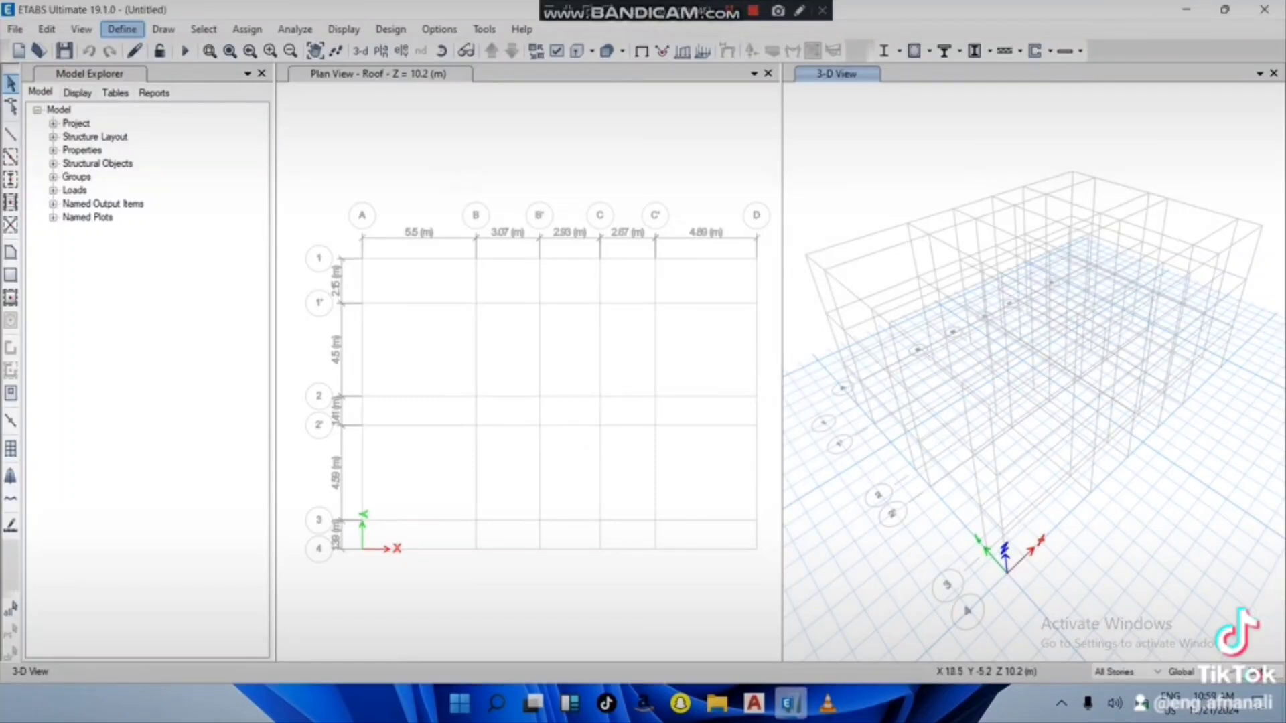
# Step: Add a new concrete material with the United States region, Customary standard and f'c 4000 psi grade
pyautogui.click(122, 29)
pyautogui.click(178, 49)
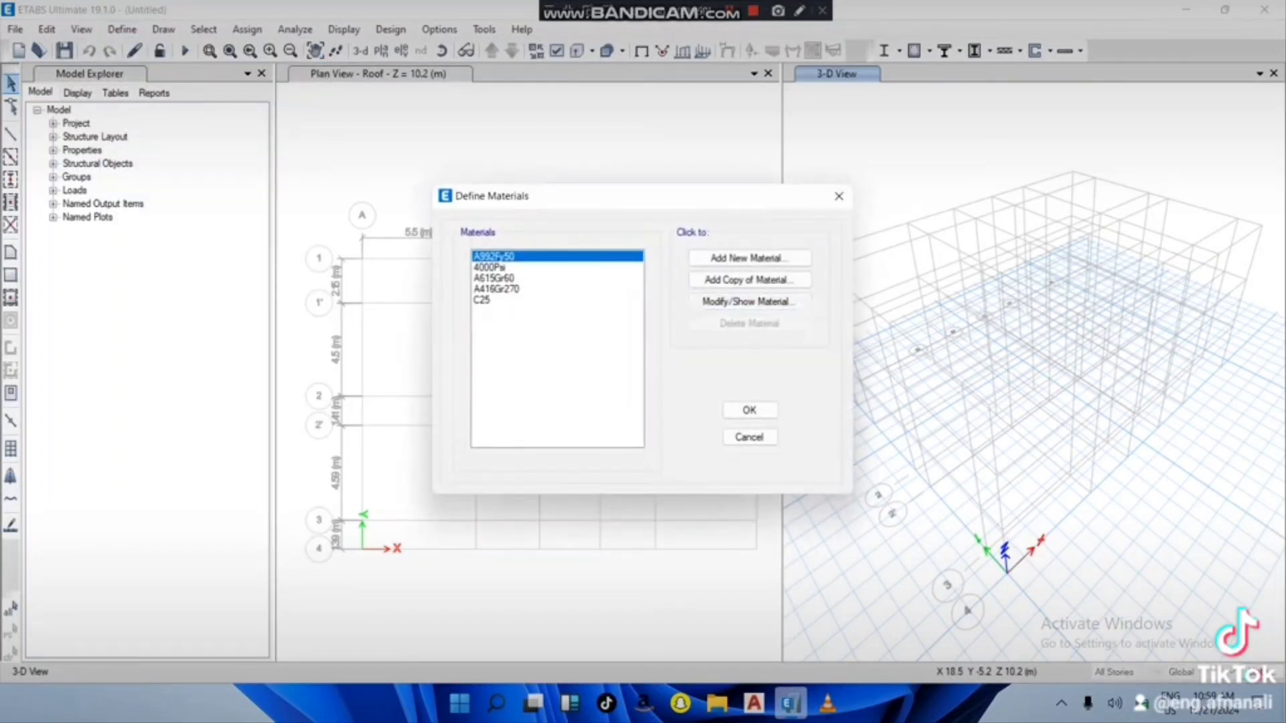
pyautogui.click(748, 302)
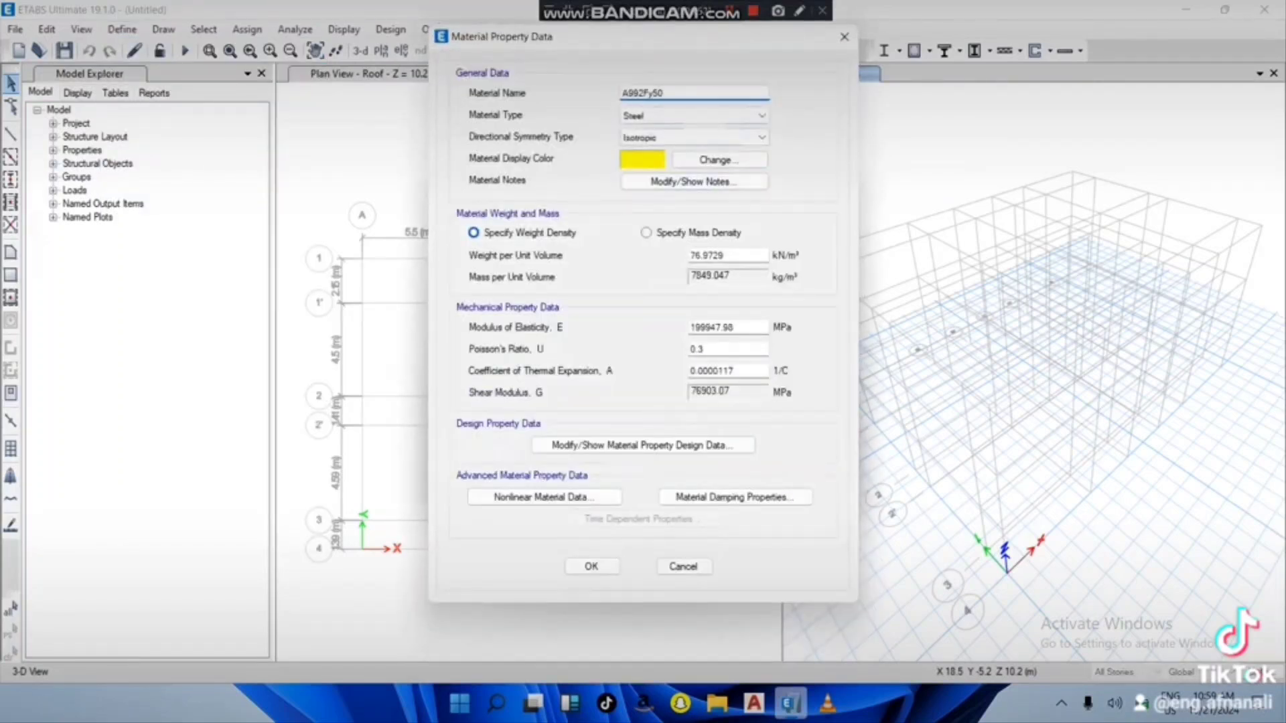
pyautogui.click(843, 36)
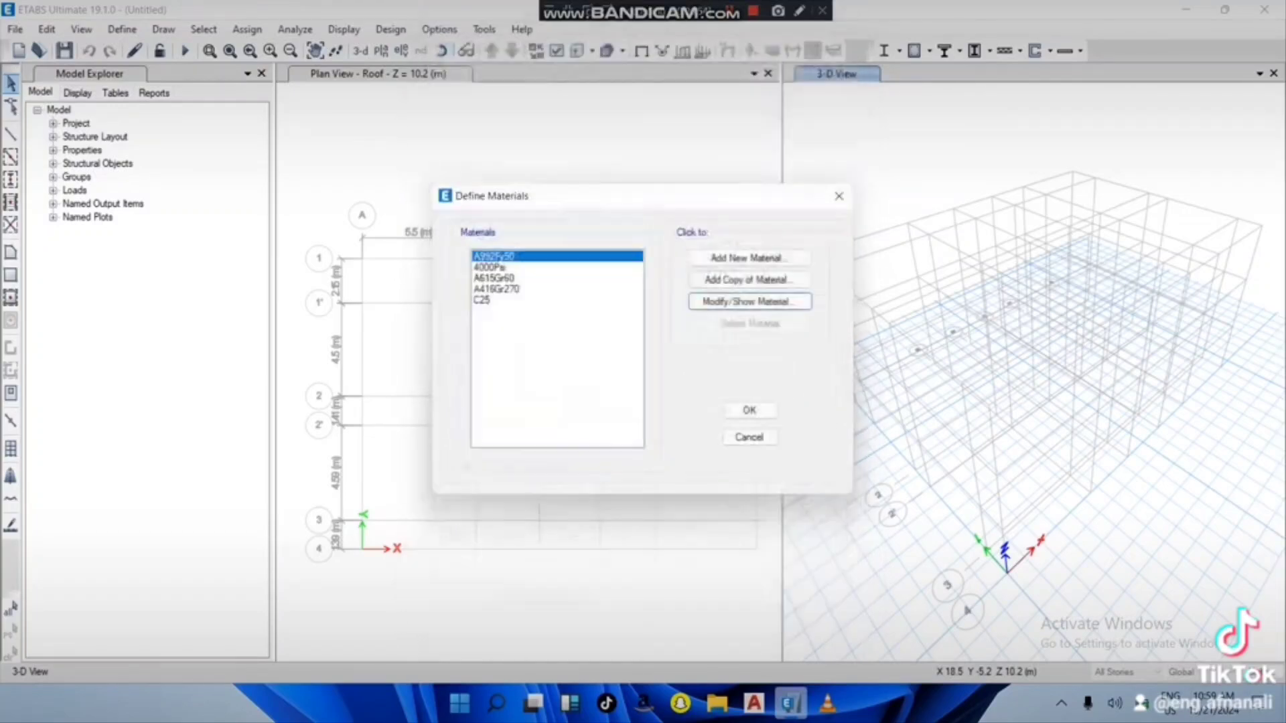
pyautogui.click(748, 258)
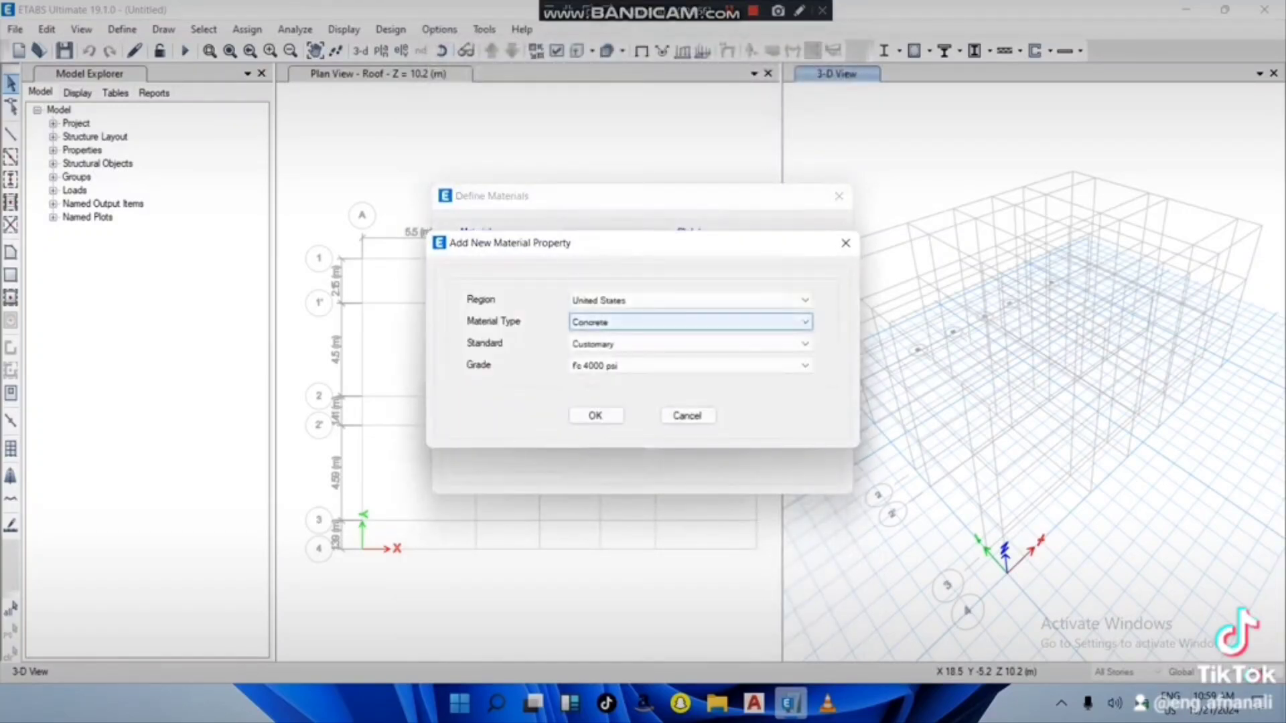
pyautogui.click(763, 322)
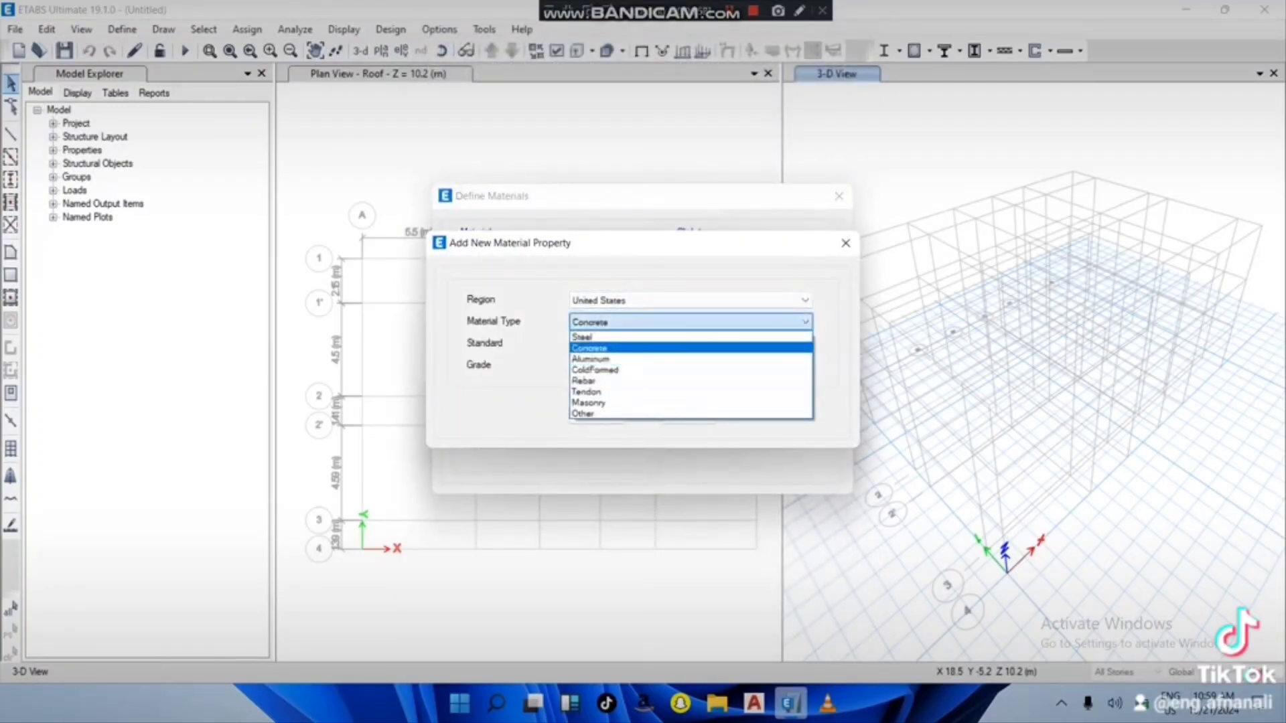
pyautogui.click(590, 348)
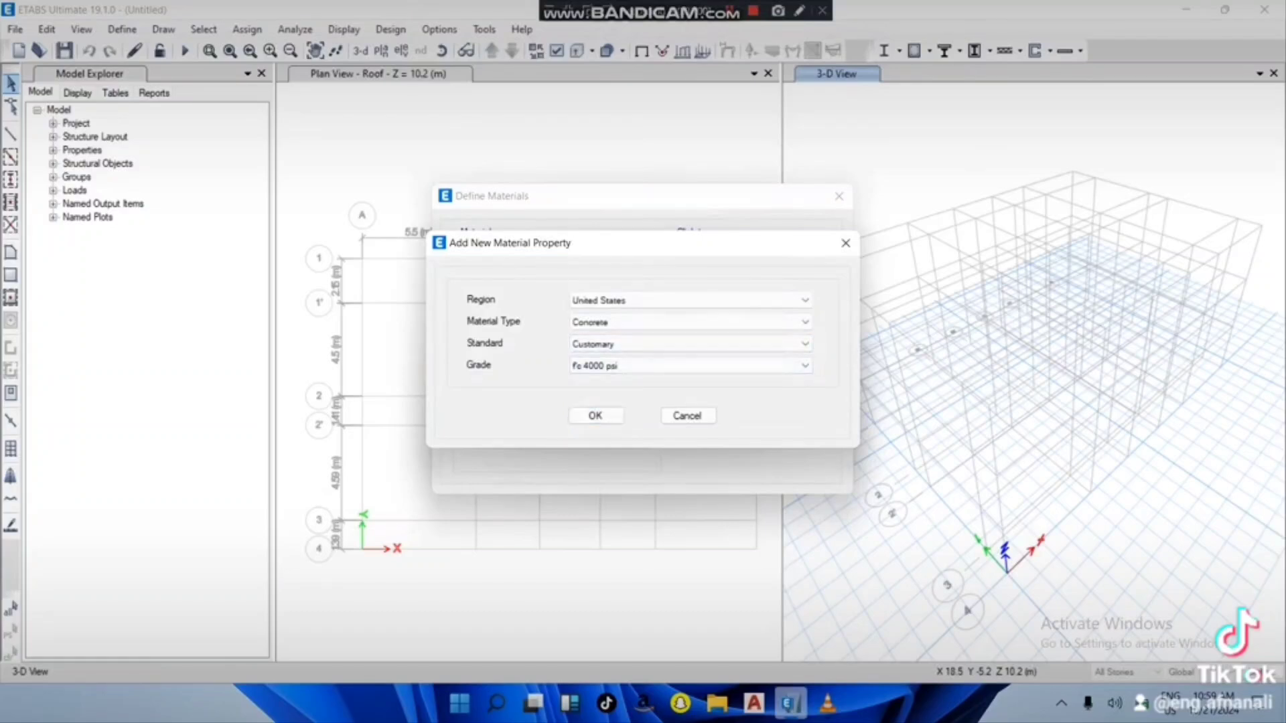
pyautogui.click(690, 365)
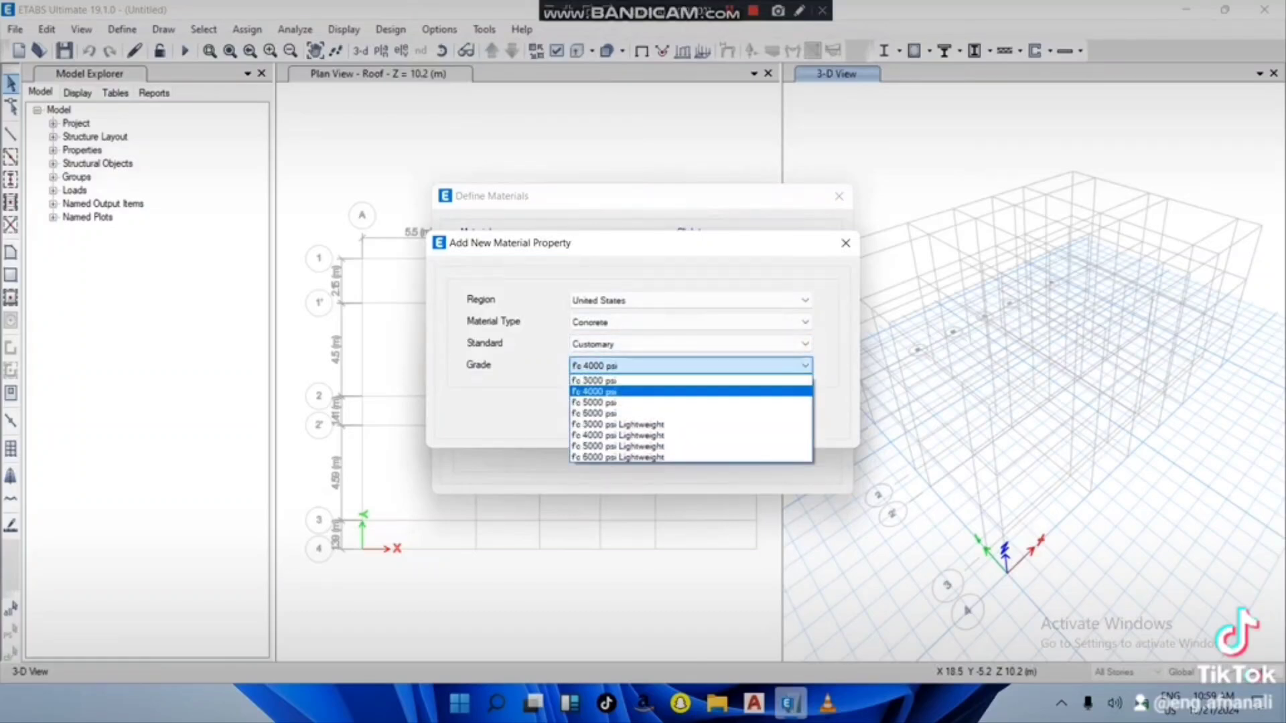
pyautogui.click(593, 391)
pyautogui.click(595, 416)
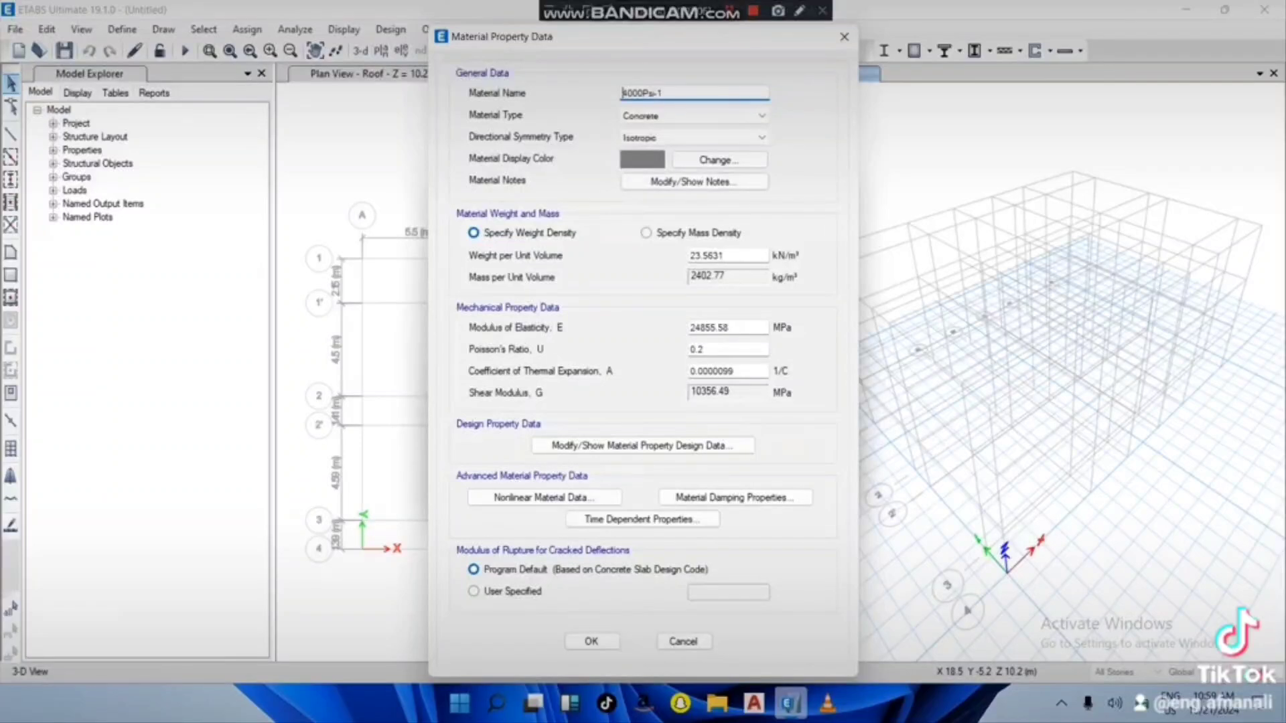
# Step: Name the new concrete material C30 and specify its mass density as 30 kg/m³
pyautogui.moveTo(664, 94); pyautogui.dragTo(620, 94)
pyautogui.press('BackSpace')
pyautogui.write('C30')
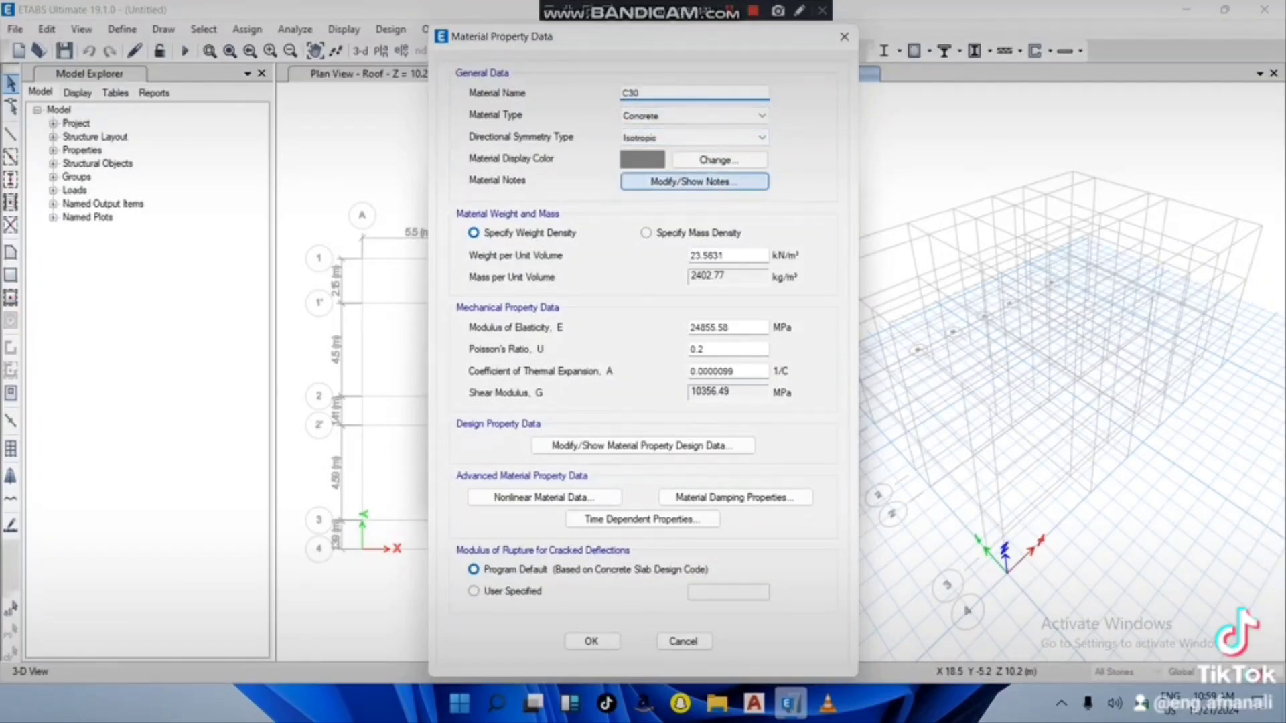
pyautogui.click(474, 233)
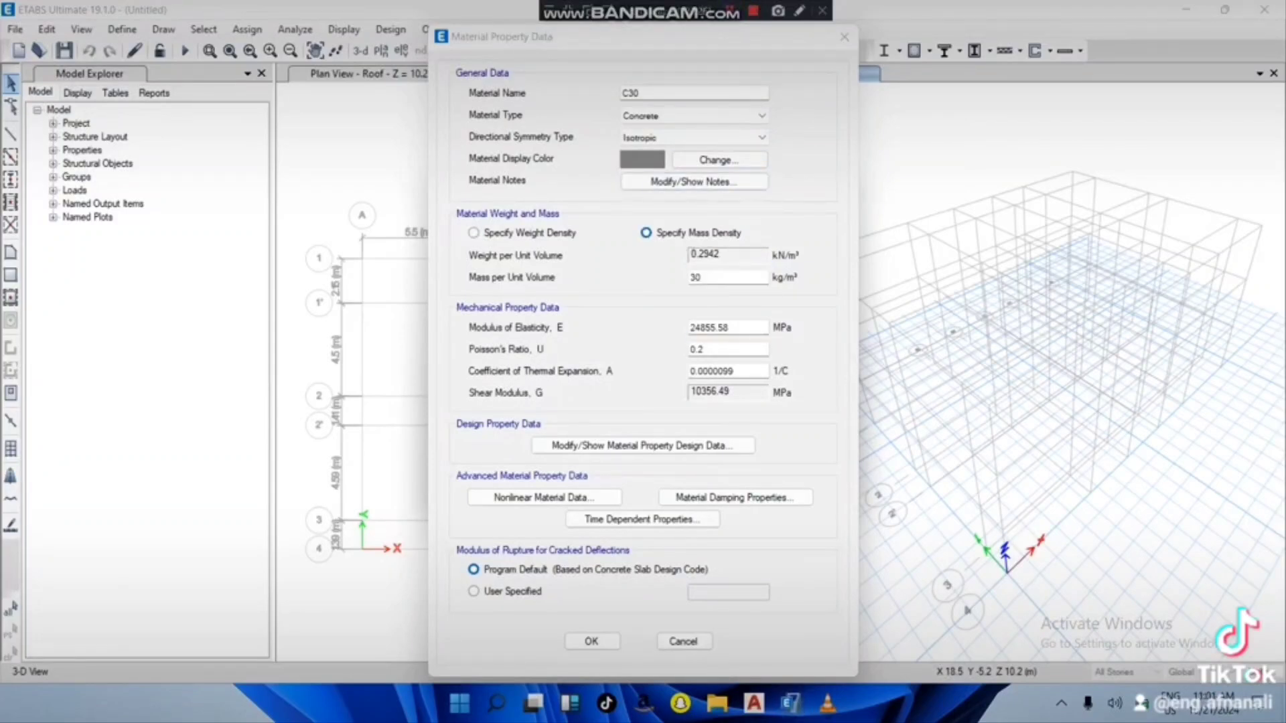
# Step: Set the C30 modulus of elasticity to 12e6 MPa, then accept the material and close the material definitions
pyautogui.click(717, 327)
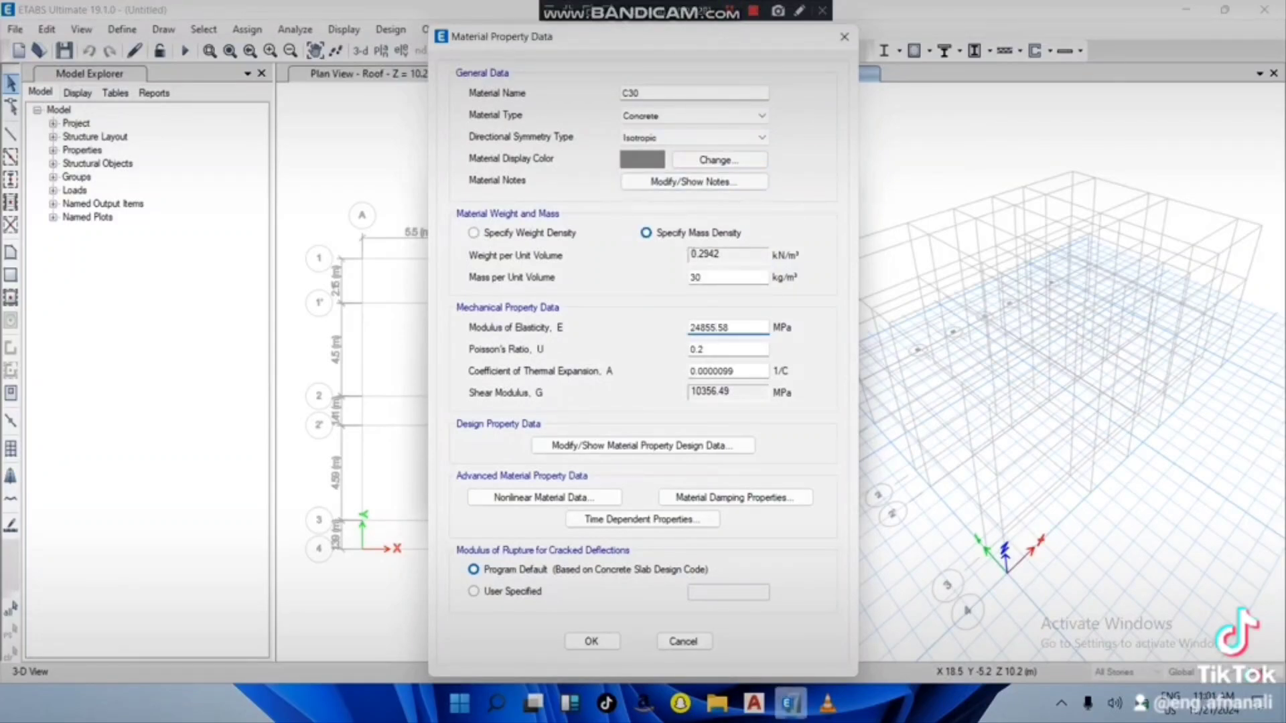
pyautogui.doubleClick(714, 327)
pyautogui.press('BackSpace')
pyautogui.write('12e6')
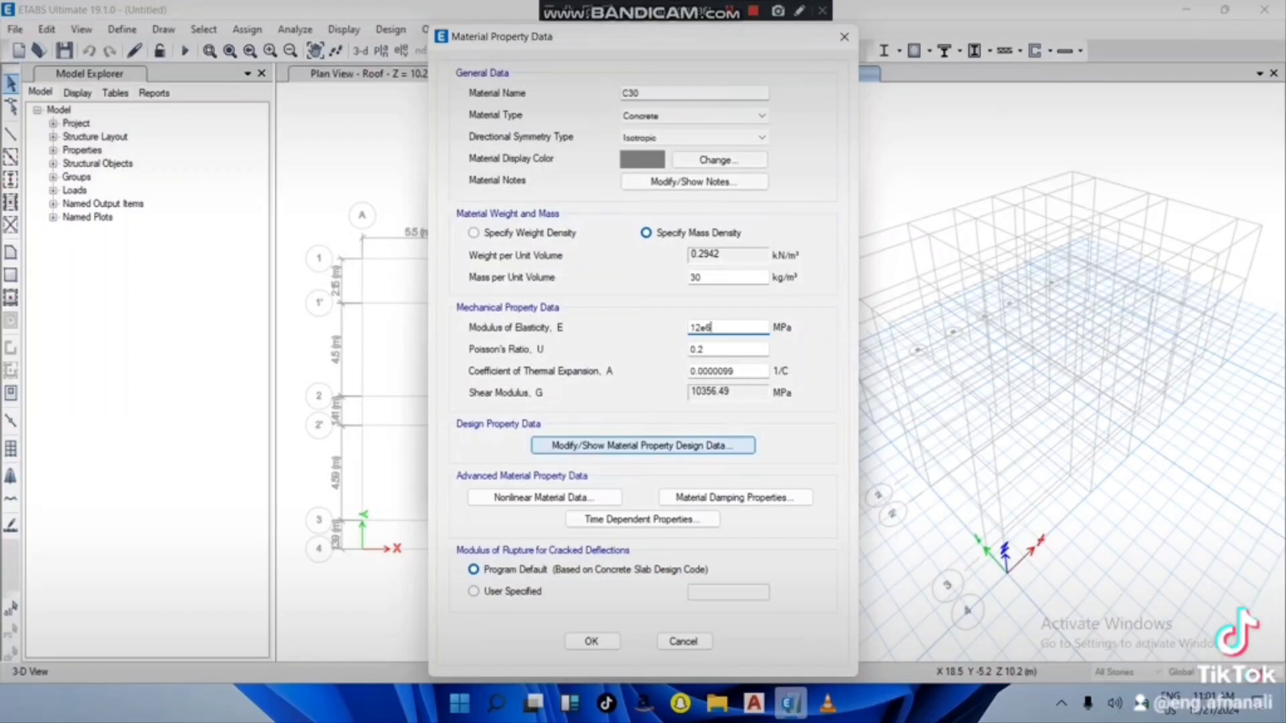
pyautogui.click(591, 641)
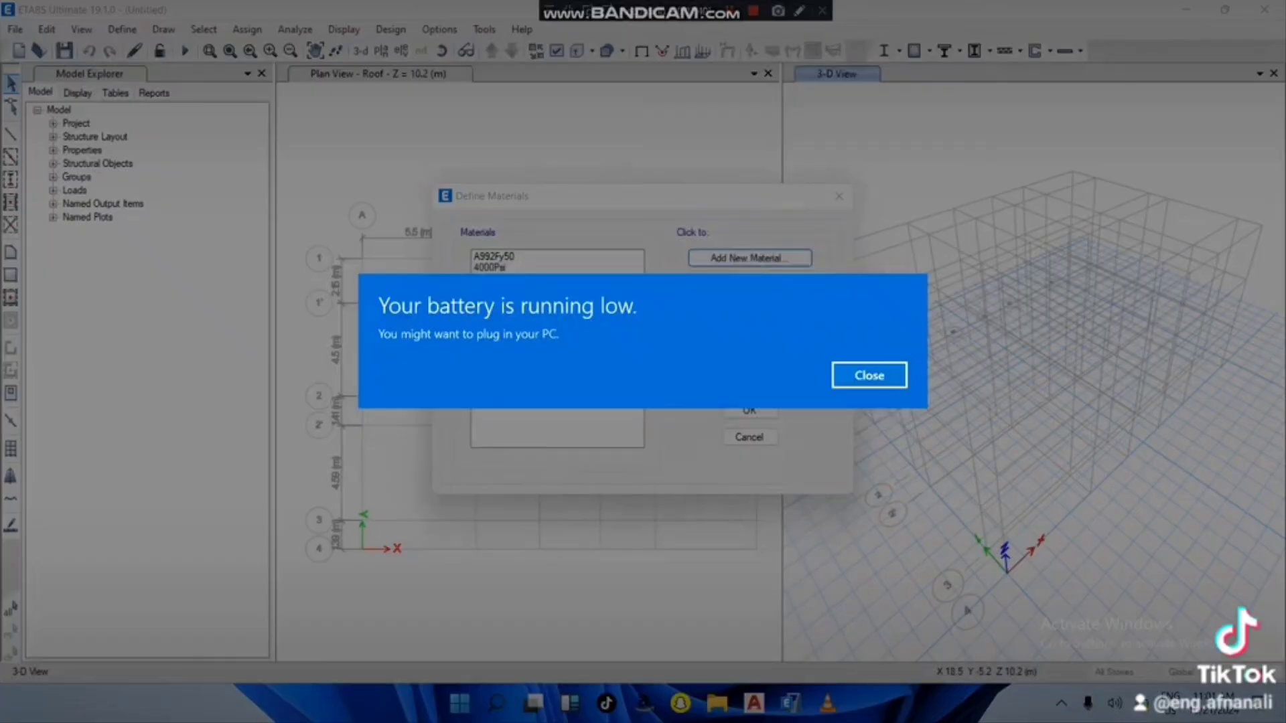
pyautogui.click(869, 375)
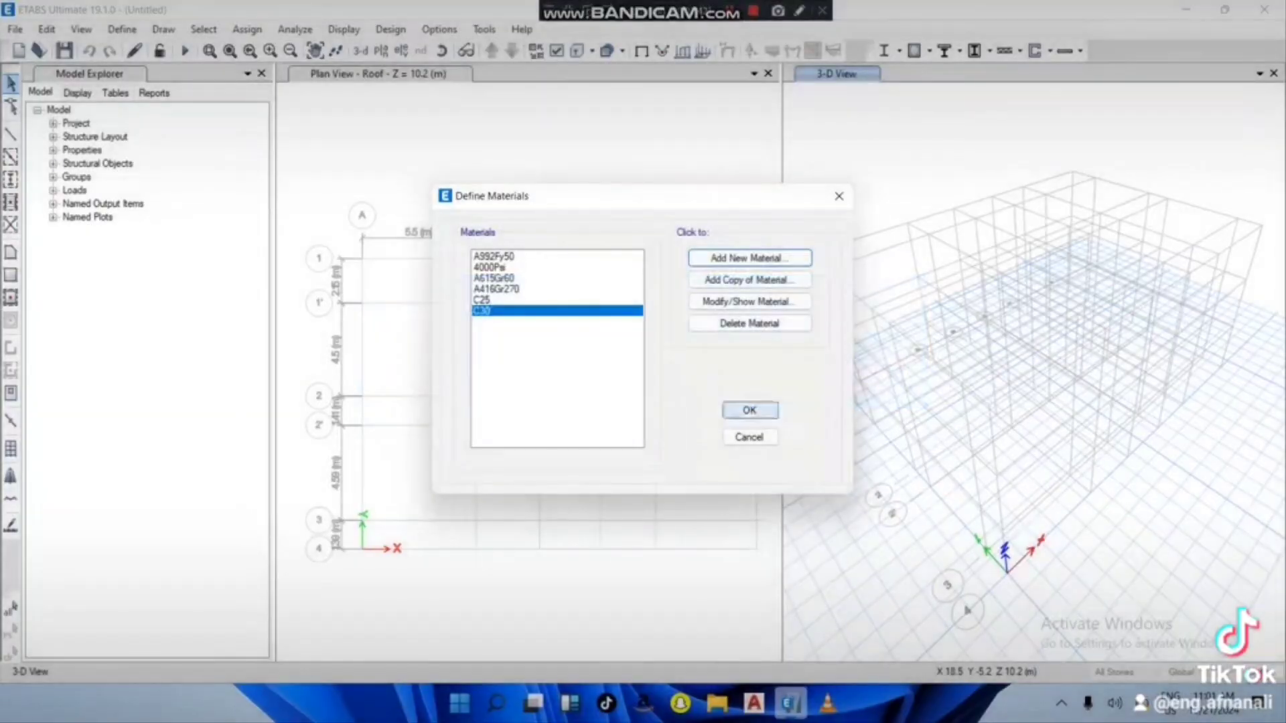
pyautogui.click(749, 410)
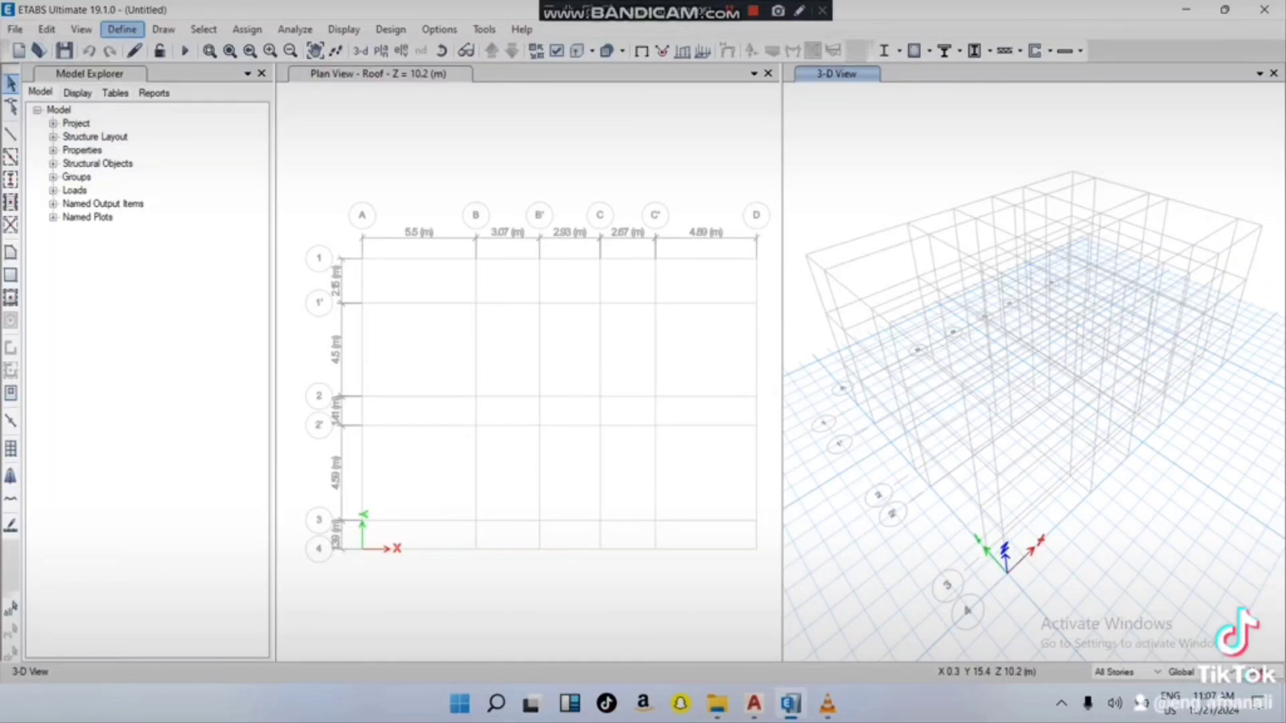
# Step: Bulk-delete the default frame sections from A-CompBm through SteelCol in the frame section definitions
pyautogui.click(122, 28)
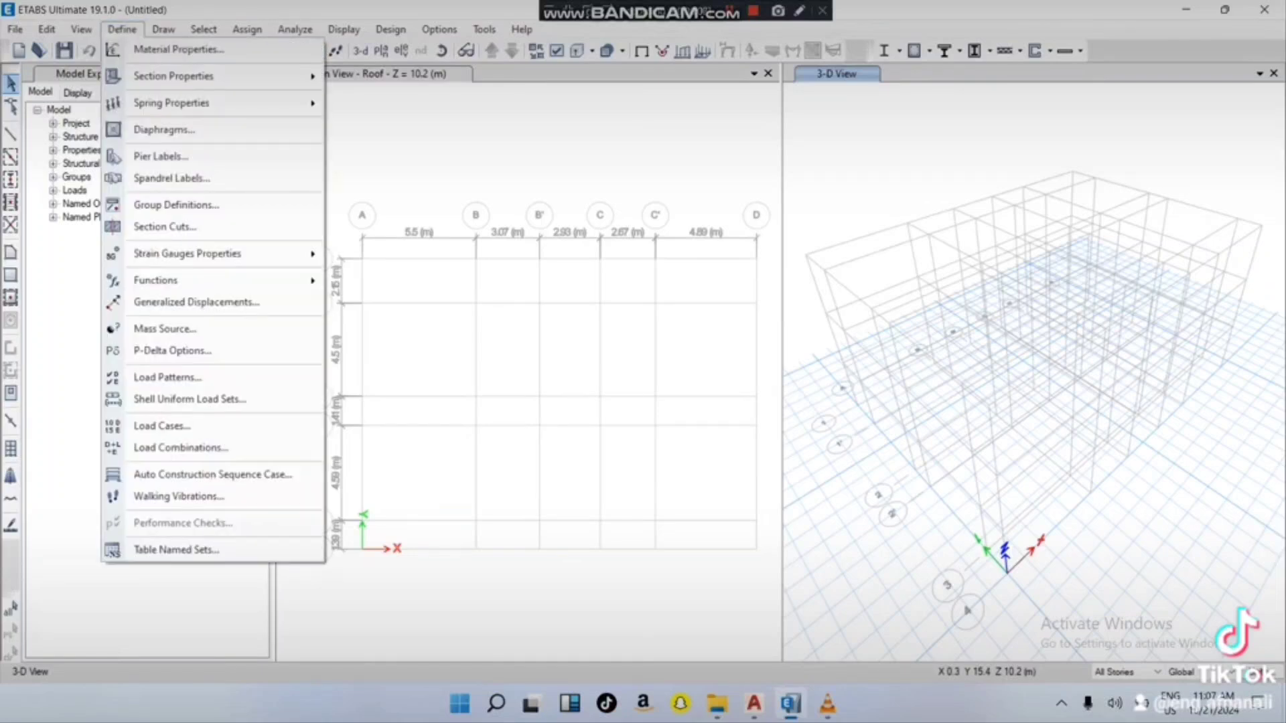
pyautogui.moveTo(201, 76)
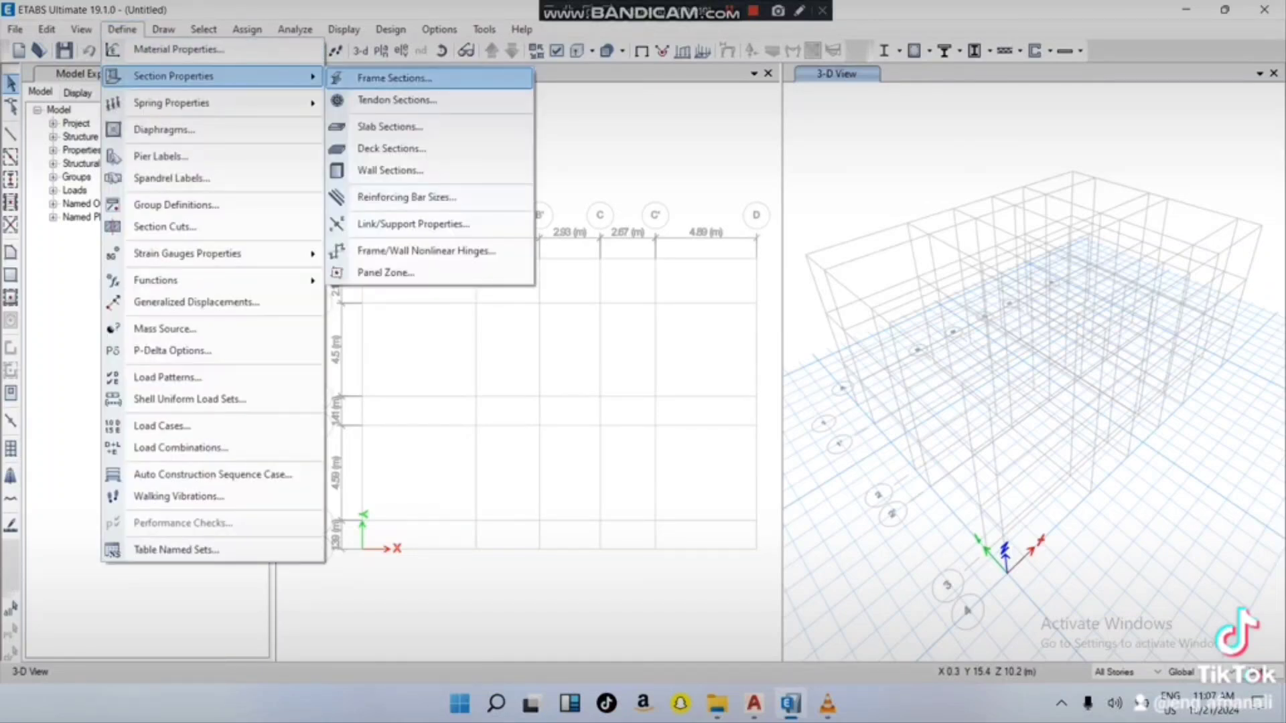
pyautogui.click(395, 78)
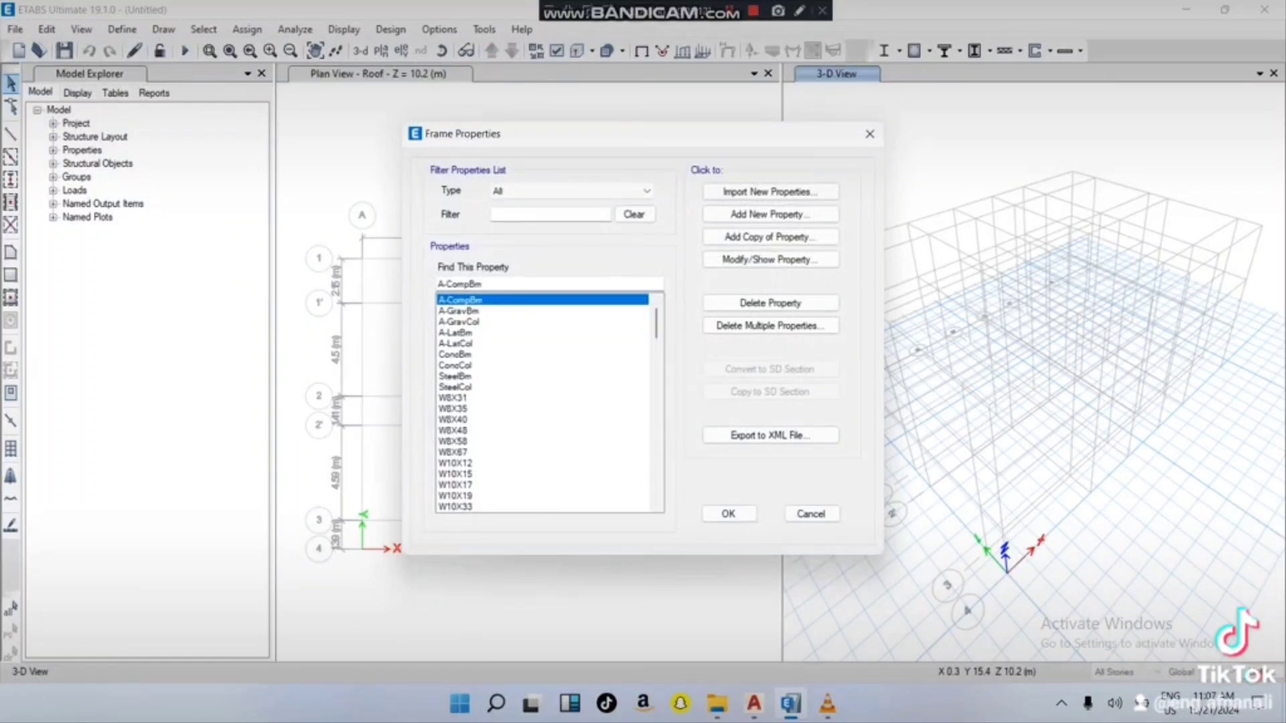
pyautogui.scroll(-12, 542, 402)
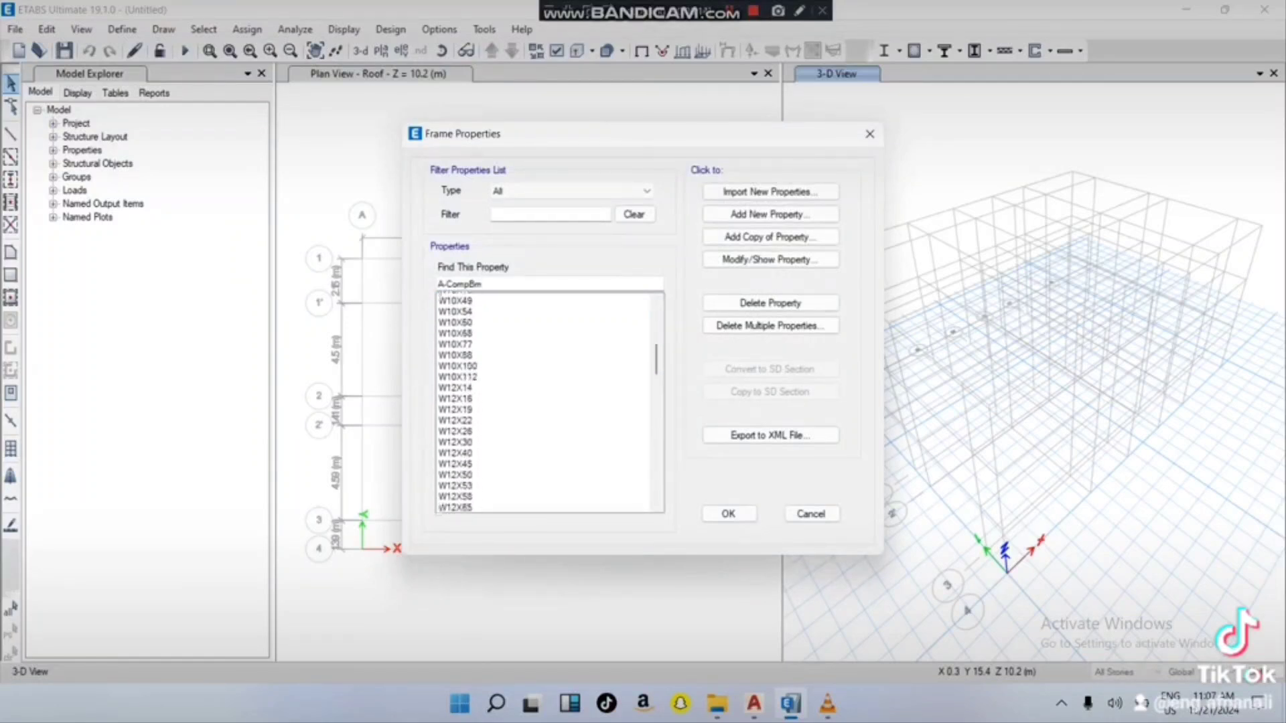
pyautogui.scroll(-4, 543, 401)
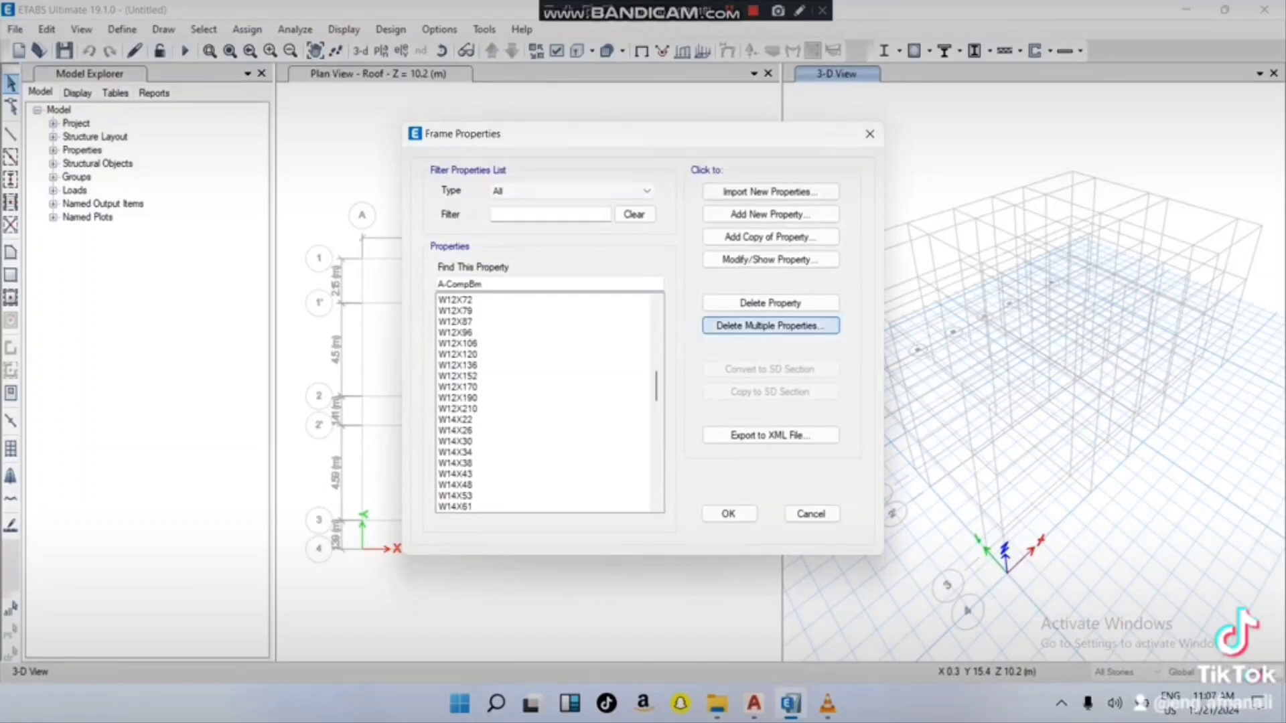
pyautogui.click(770, 326)
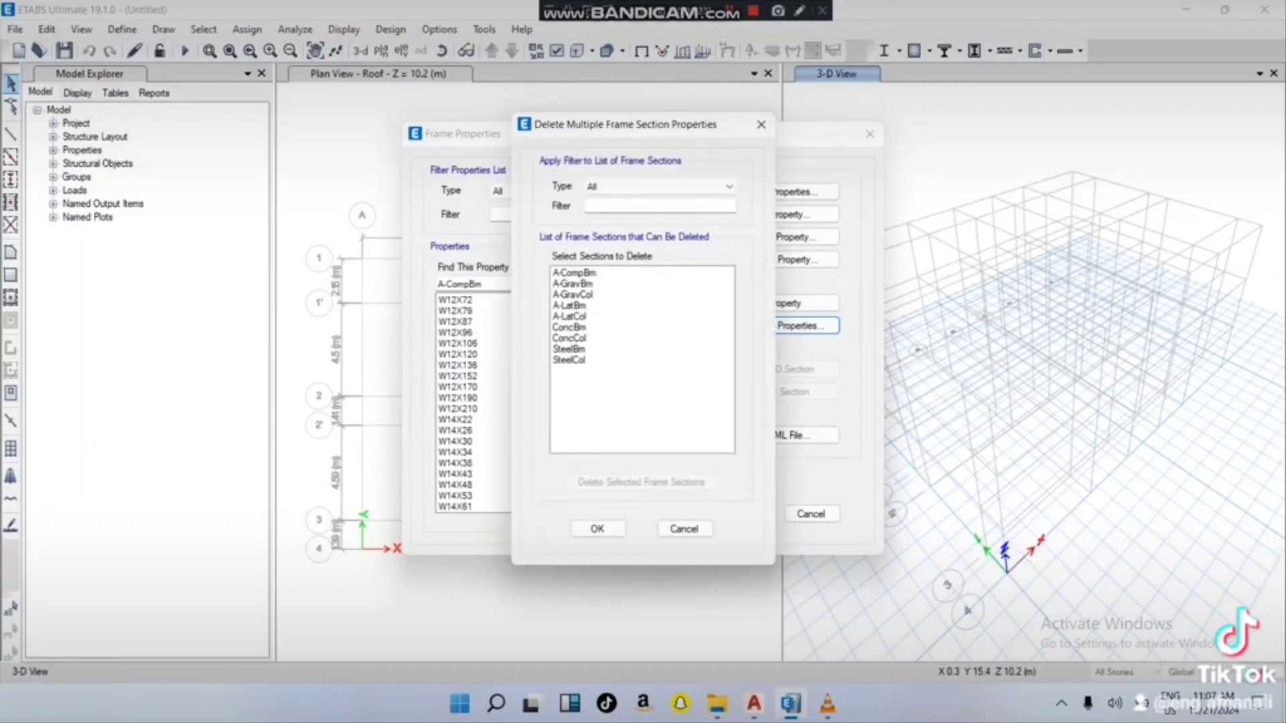
pyautogui.click(616, 360)
pyautogui.moveTo(616, 360); pyautogui.dragTo(616, 272)
pyautogui.click(641, 482)
# Step: Delete the steel frame sections W10X100 through W12X106 and W8X31 through W10X68
pyautogui.scroll(-7, 636, 360)
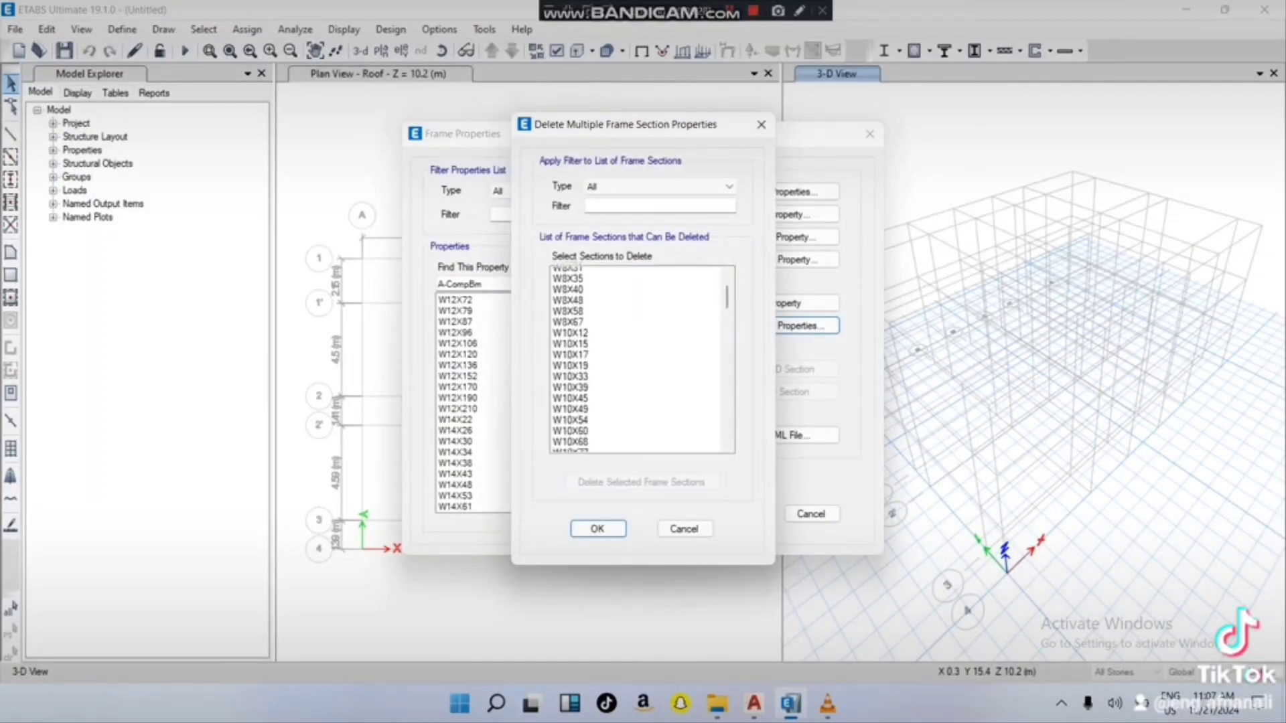
pyautogui.click(616, 447)
pyautogui.moveTo(616, 447); pyautogui.dragTo(617, 268)
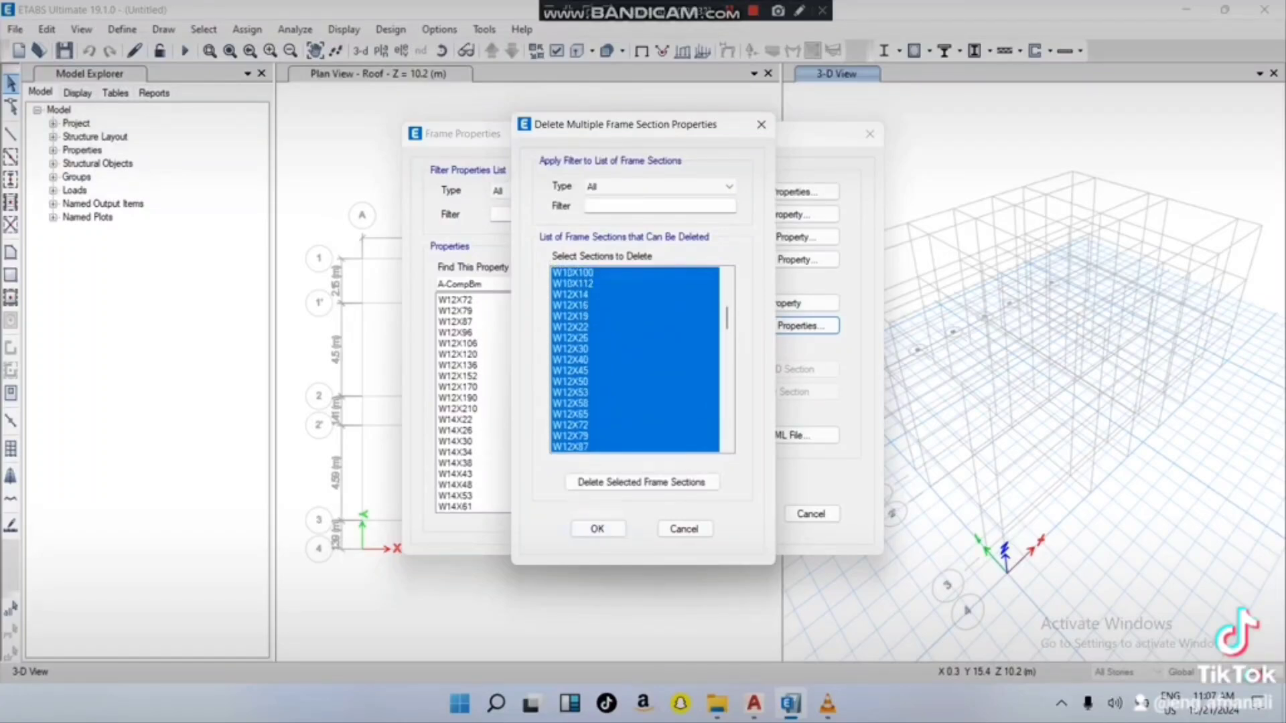
pyautogui.click(641, 482)
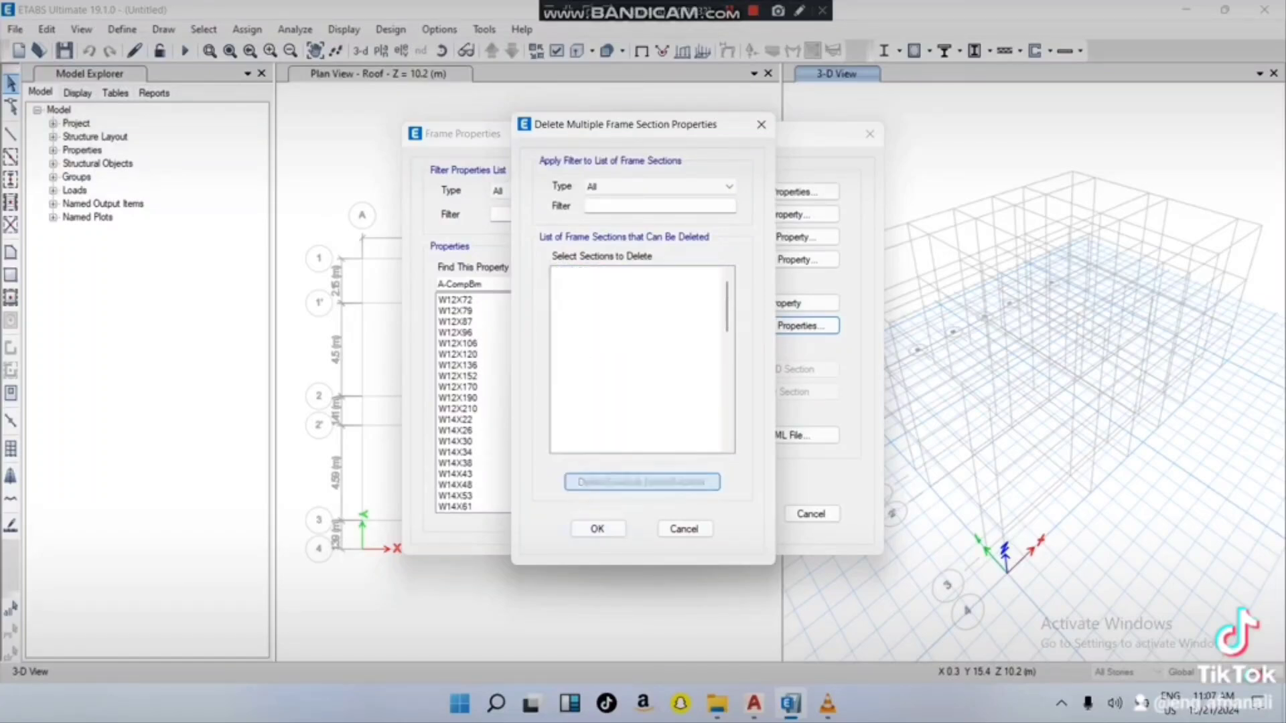
pyautogui.moveTo(616, 447); pyautogui.dragTo(616, 272)
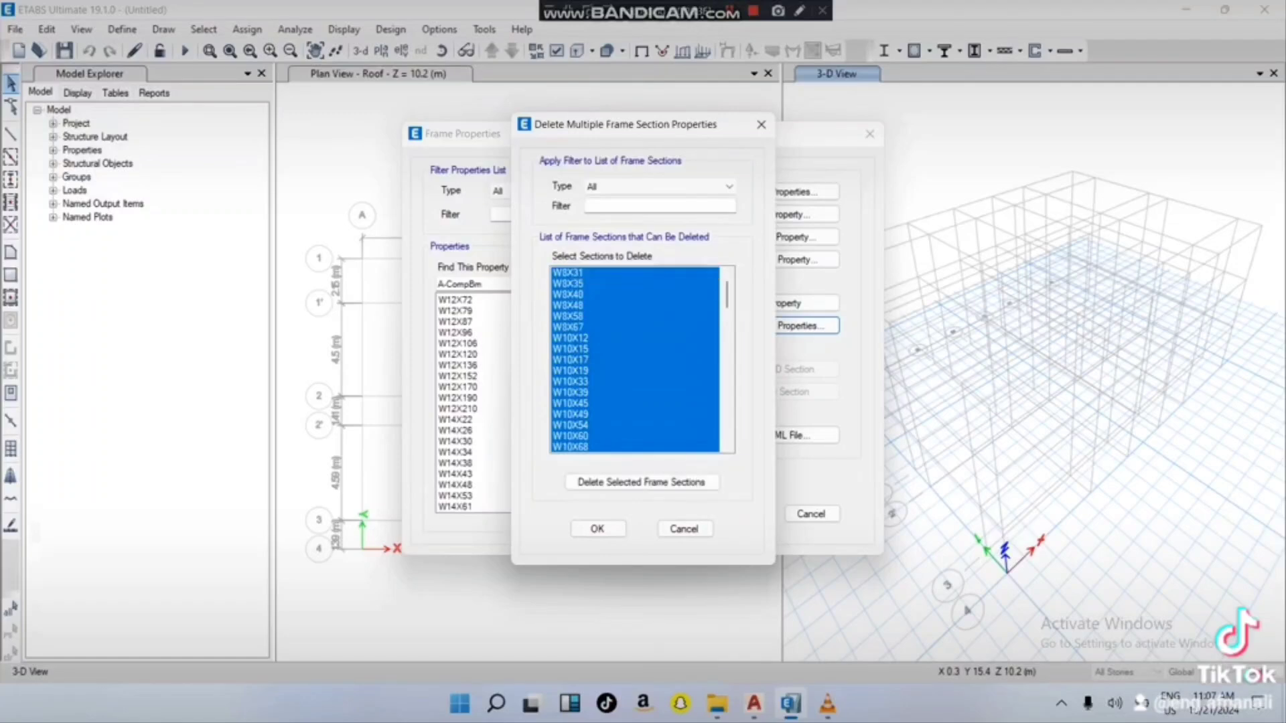
pyautogui.click(640, 481)
# Step: Delete the remaining steel frame sections from W10X77 through W14X311
pyautogui.click(616, 425)
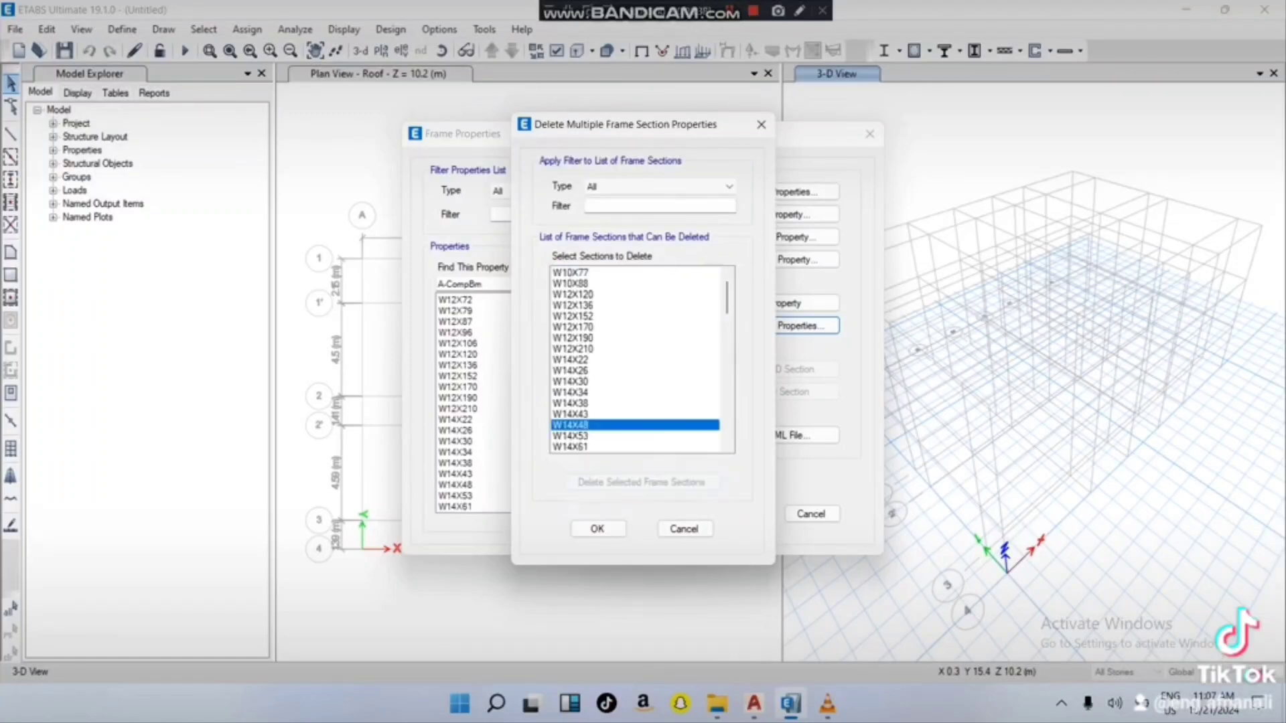
pyautogui.click(616, 446)
pyautogui.moveTo(616, 447); pyautogui.dragTo(616, 272)
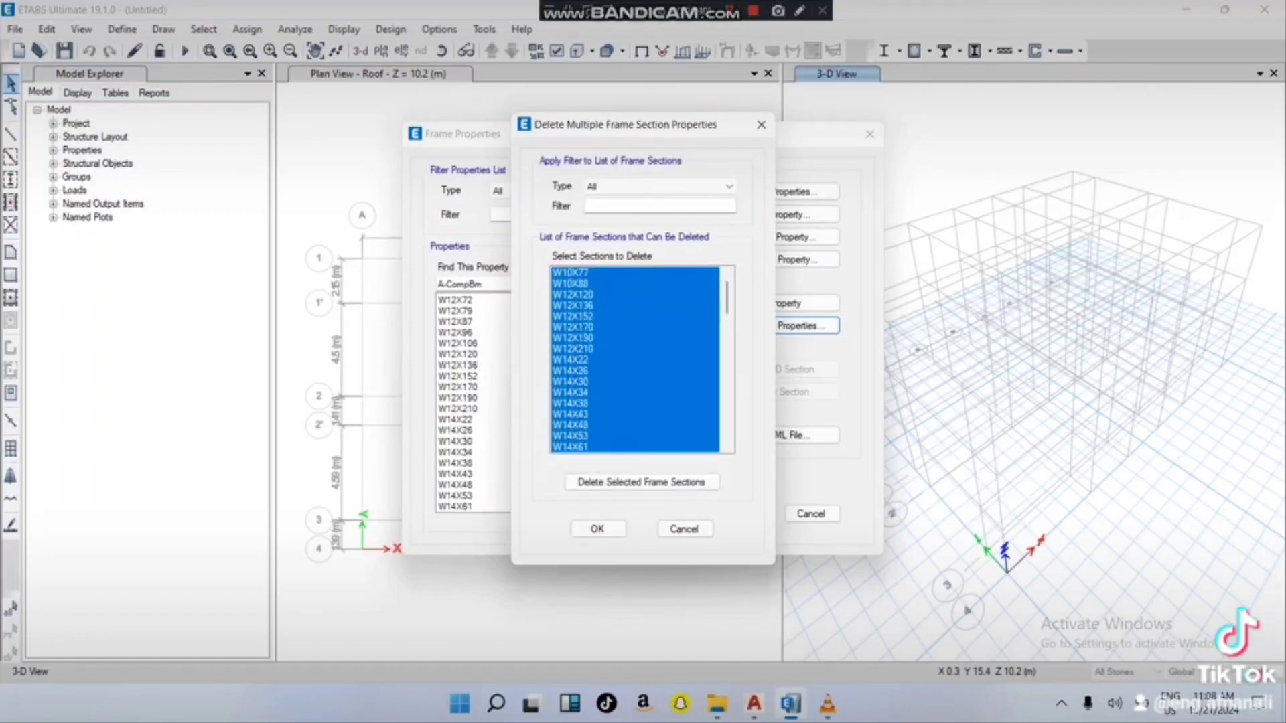
pyautogui.click(641, 481)
pyautogui.moveTo(616, 446); pyautogui.dragTo(616, 273)
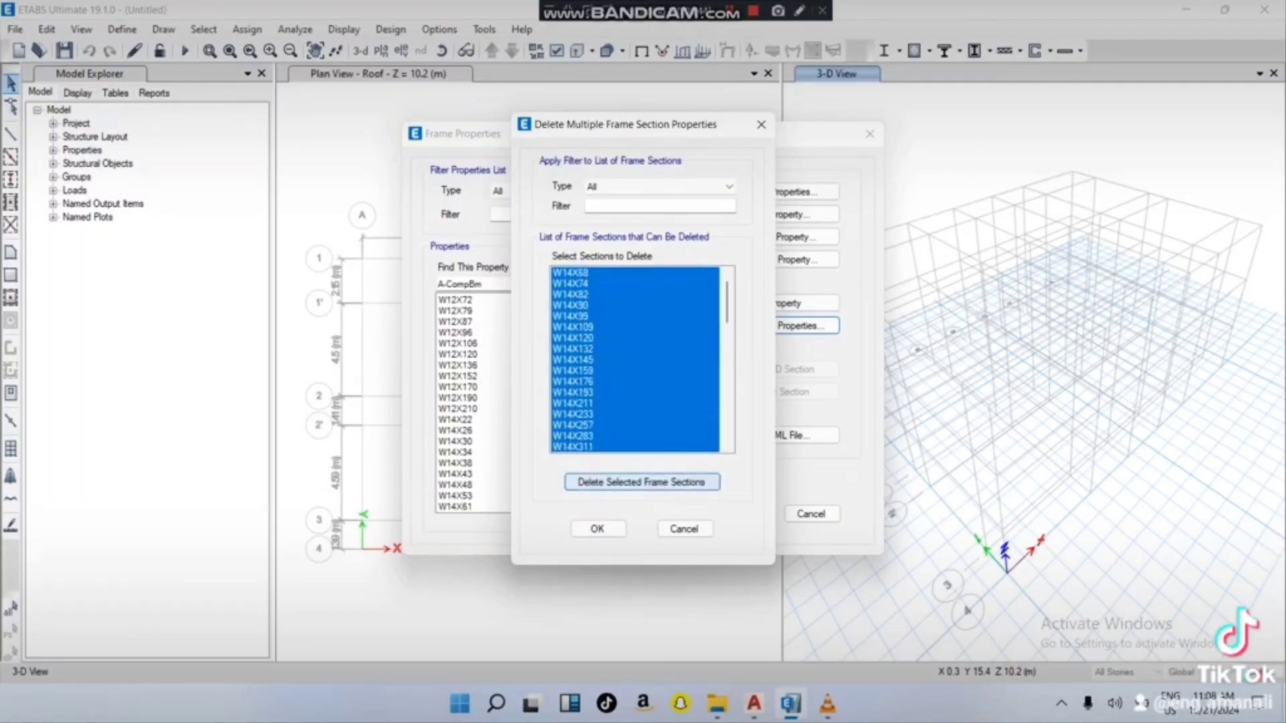
pyautogui.click(641, 482)
# Step: Delete the remaining steel frame sections listed after W14X311, up to and including W30X99
pyautogui.moveTo(616, 446); pyautogui.dragTo(616, 273)
pyautogui.click(640, 481)
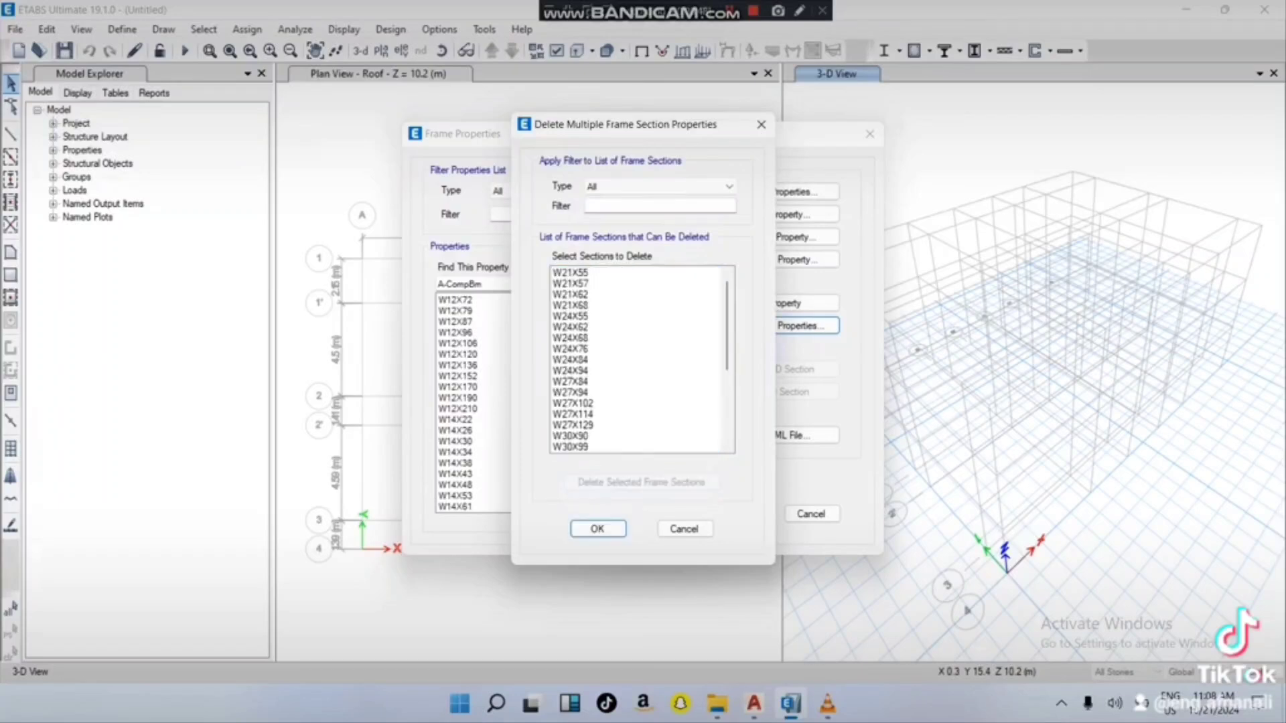
pyautogui.moveTo(616, 447); pyautogui.dragTo(616, 273)
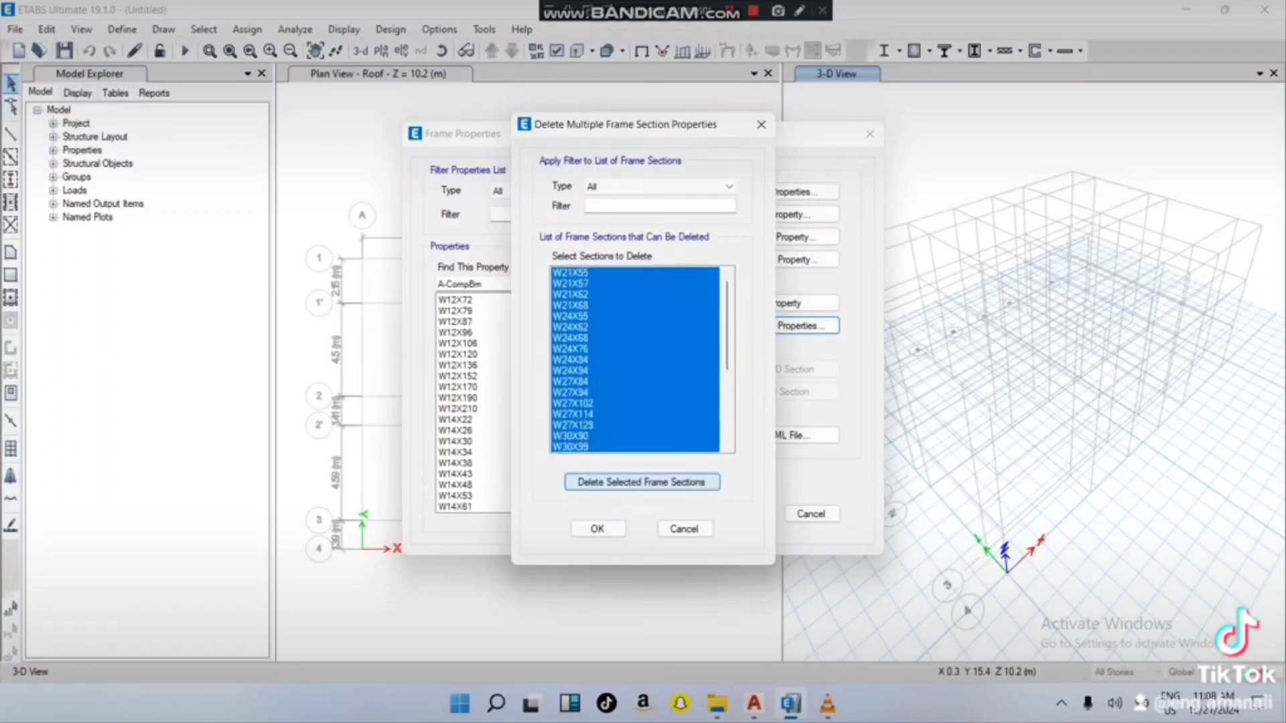
pyautogui.click(641, 481)
# Step: Delete the steel frame sections W30X108 through W36X170 and accept the bulk deletion
pyautogui.click(641, 429)
pyautogui.click(616, 284)
pyautogui.keyDown('ctrl'); pyautogui.moveTo(616, 392); pyautogui.dragTo(616, 273); pyautogui.keyUp('ctrl')
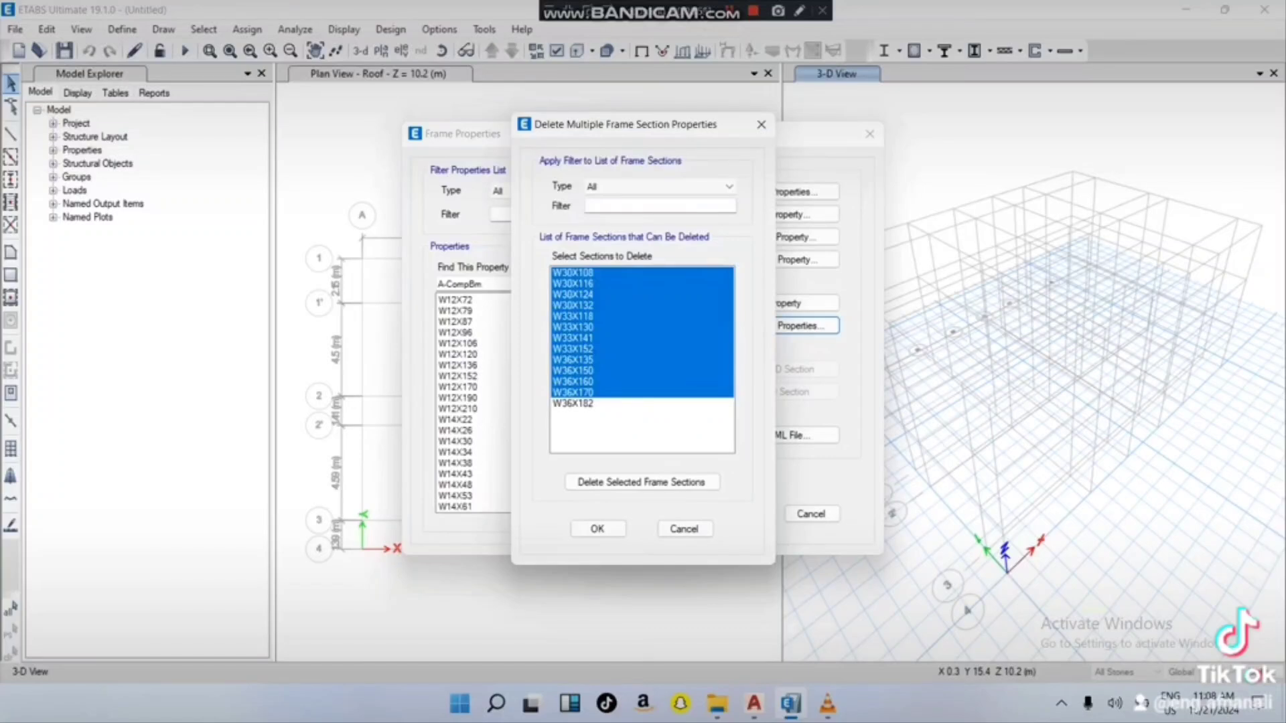
pyautogui.click(640, 481)
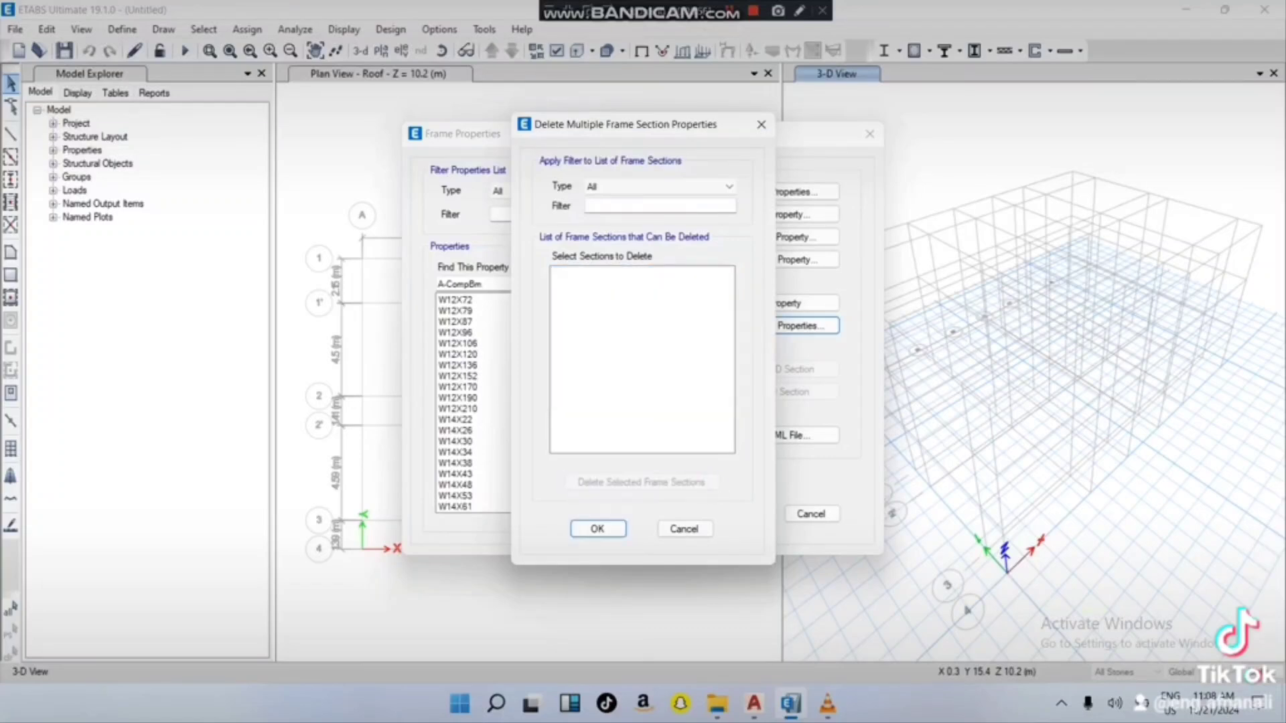
pyautogui.click(598, 529)
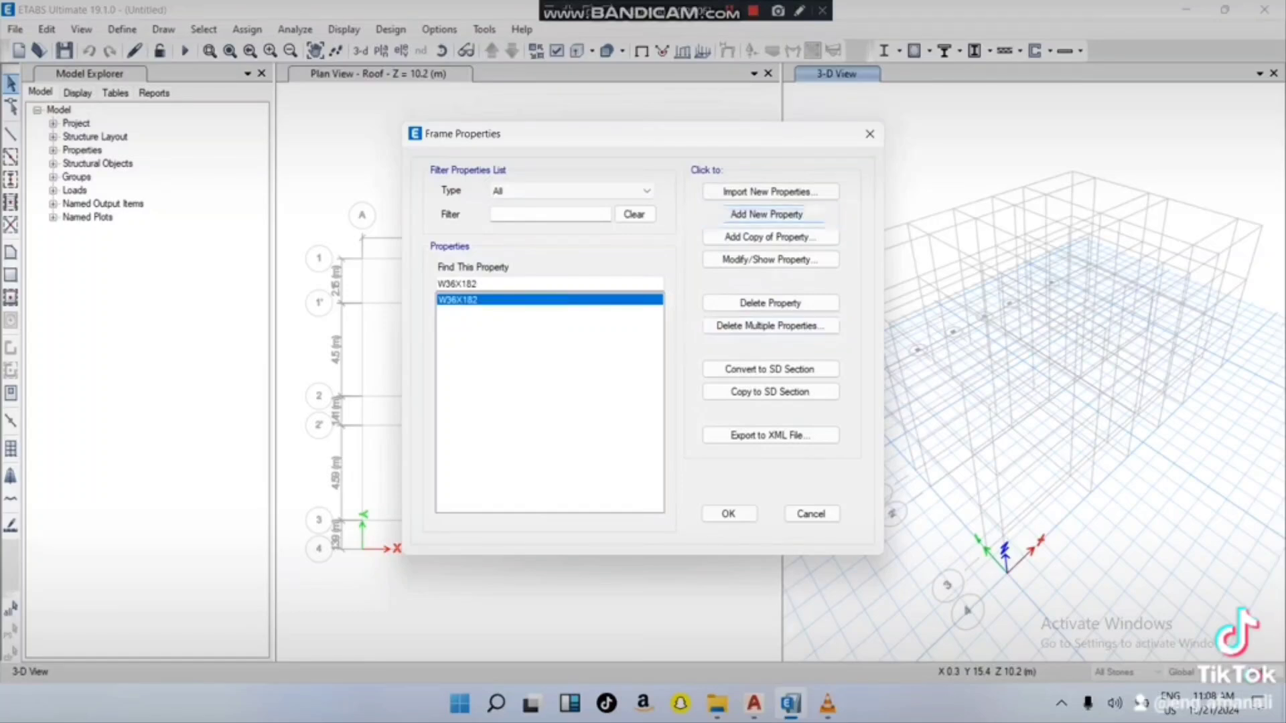
# Step: Add a new frame section property with the Concrete Rectangular shape
pyautogui.click(770, 214)
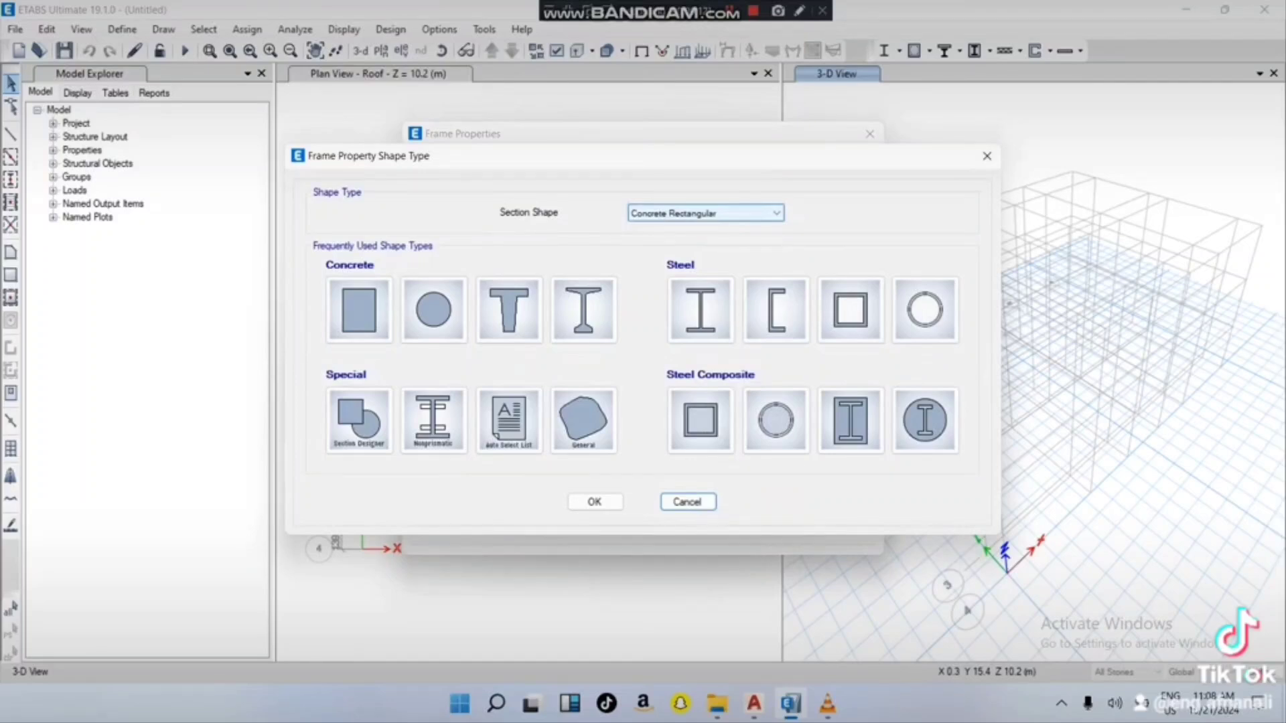
pyautogui.click(707, 213)
pyautogui.click(697, 346)
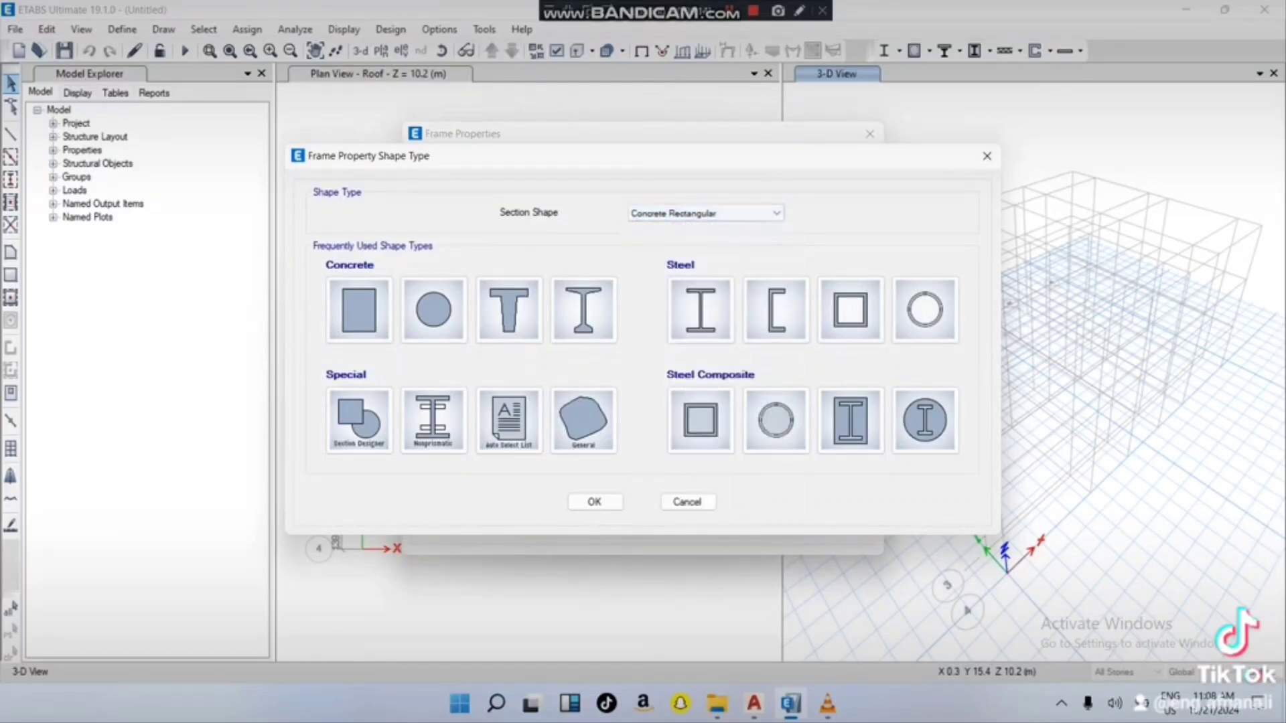
pyautogui.click(595, 502)
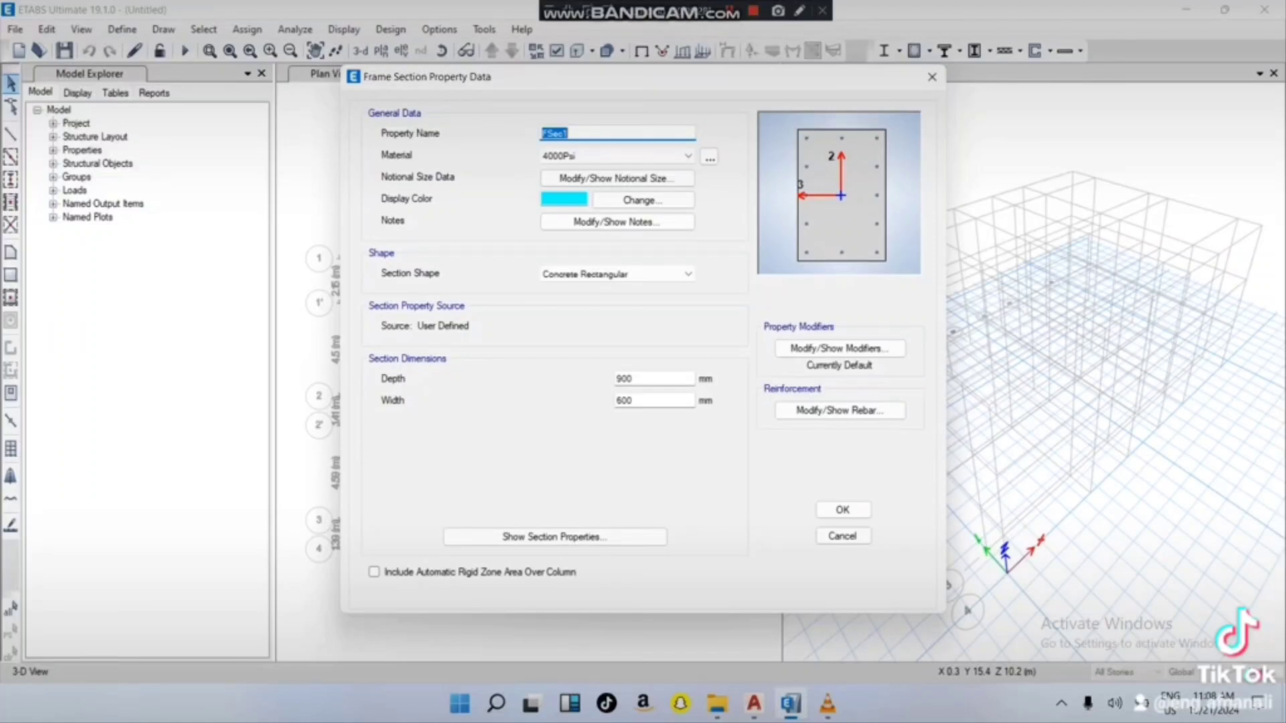
# Step: Replace the default property name of the new rectangular section with GFB
pyautogui.moveTo(717, 704)
pyautogui.moveTo(626, 629)
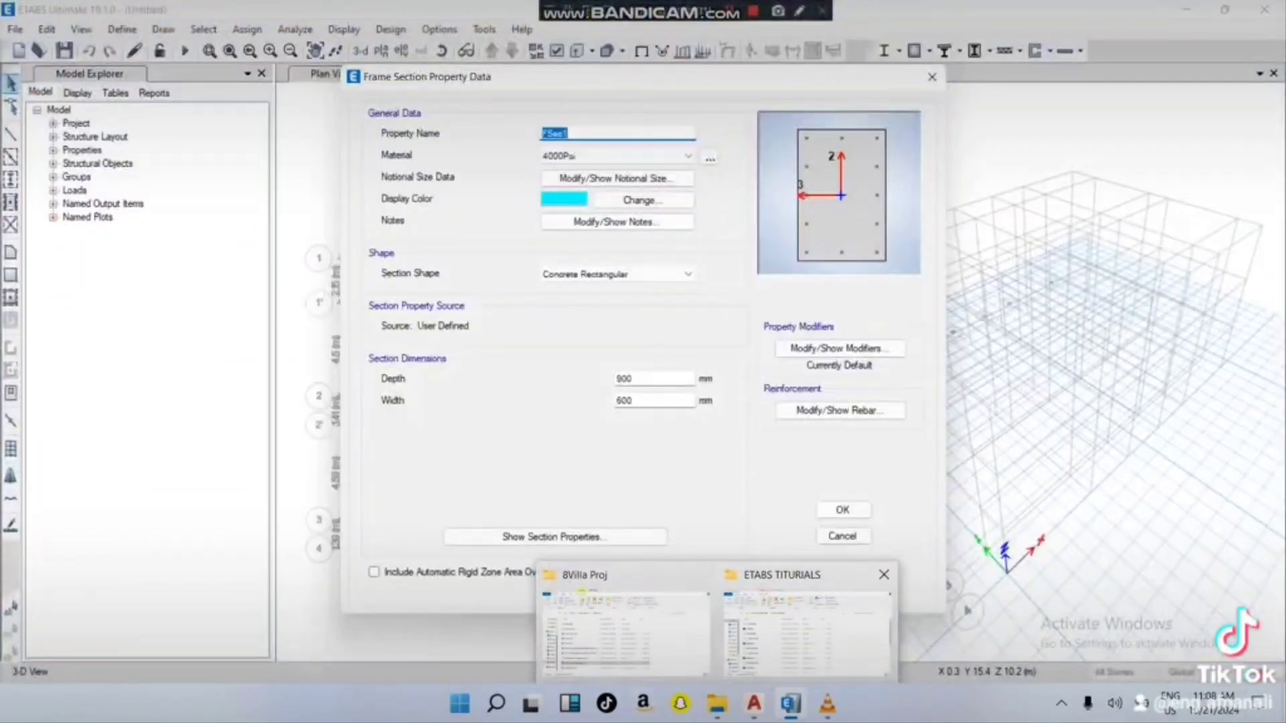
pyautogui.moveTo(807, 630)
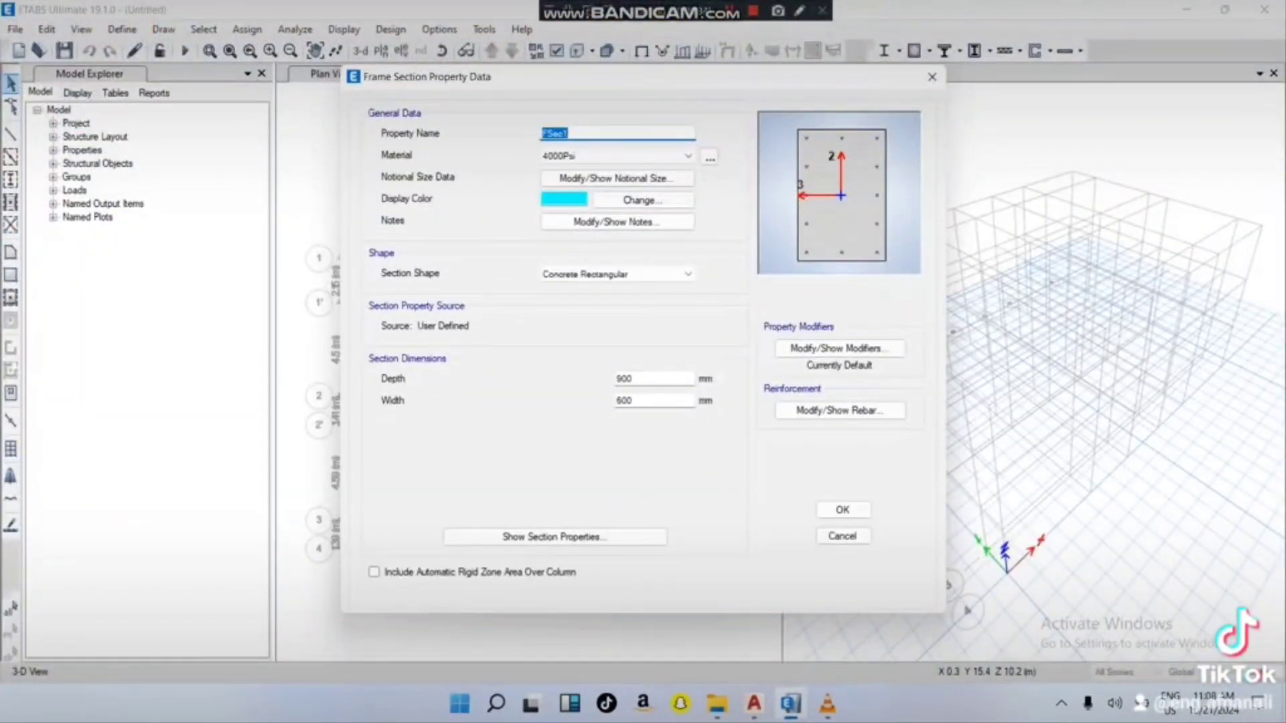
pyautogui.click(571, 133)
pyautogui.press('BackSpace')
pyautogui.press('BackSpace')
pyautogui.press('BackSpace')
pyautogui.press('BackSpace')
pyautogui.press('BackSpace')
pyautogui.write('G')
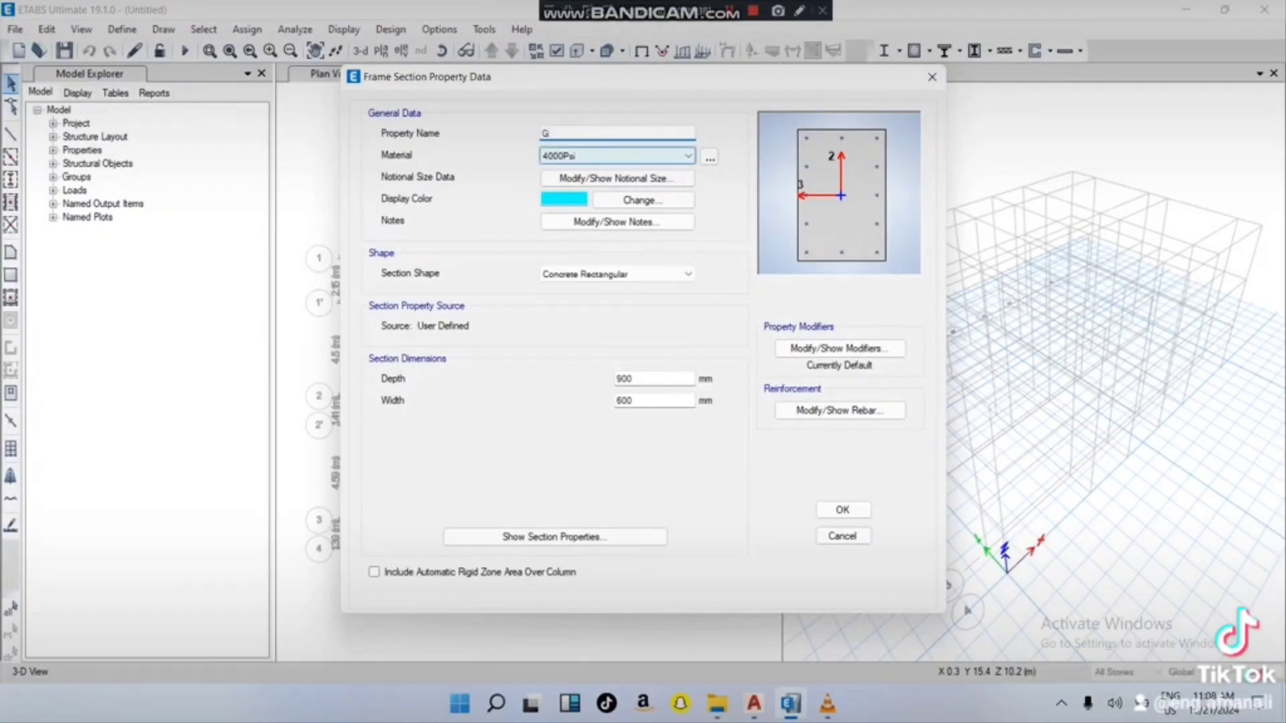
pyautogui.write('FB')
# Step: Switch to the AutoCAD drawing and examine the columns and wall thicknesses on the first floor plan around the terrace
pyautogui.moveTo(753, 703)
pyautogui.click(754, 631)
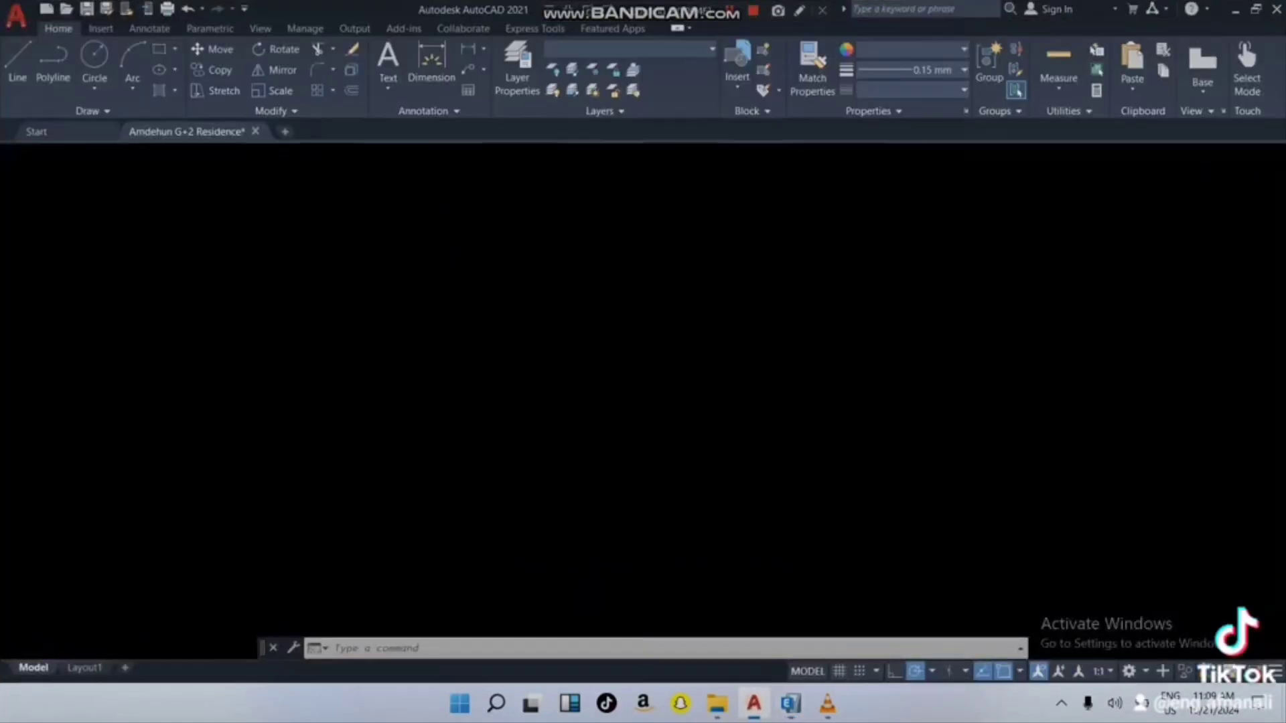
pyautogui.scroll(-3, 398, 418)
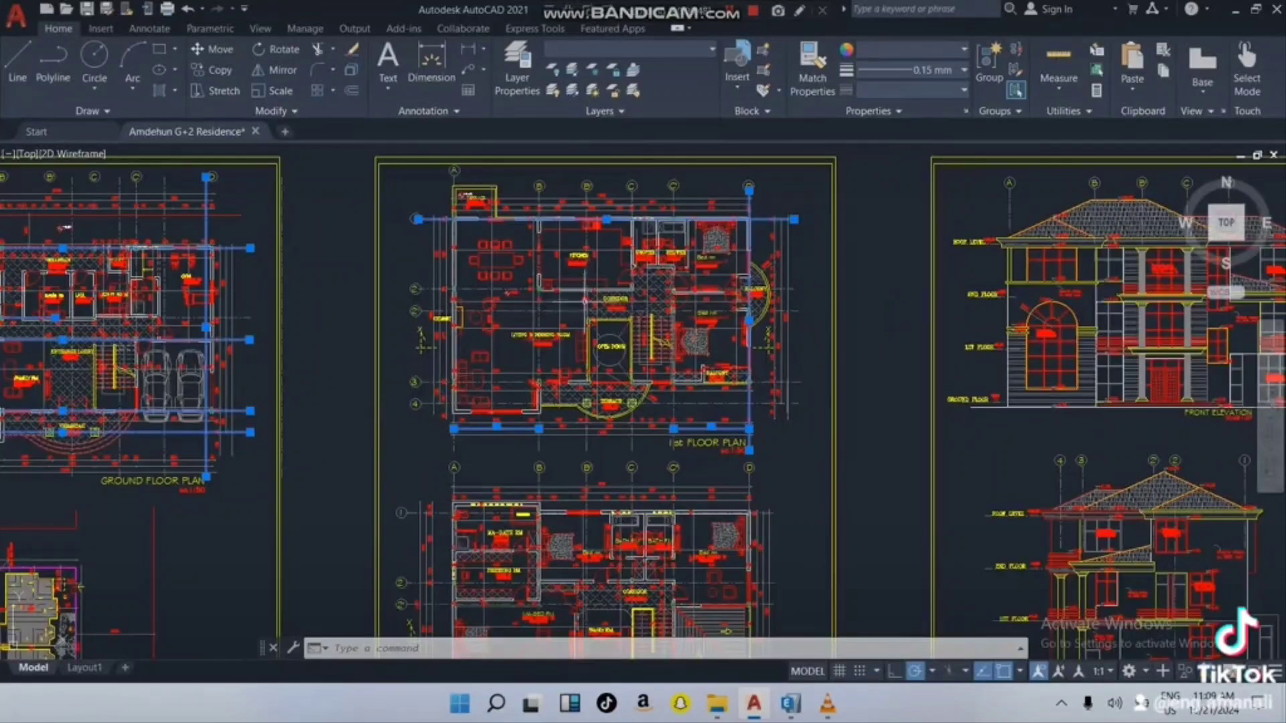
pyautogui.scroll(4, 579, 305)
pyautogui.scroll(2, 579, 305)
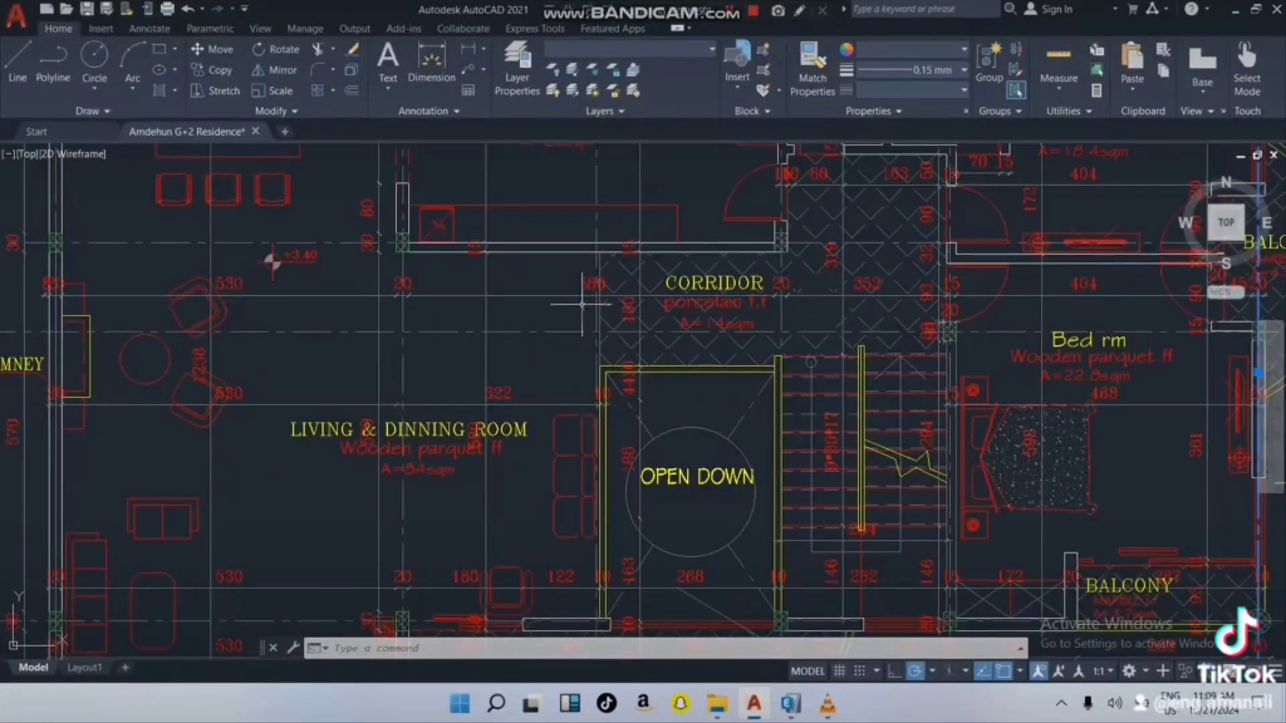
pyautogui.scroll(-3, 685, 276)
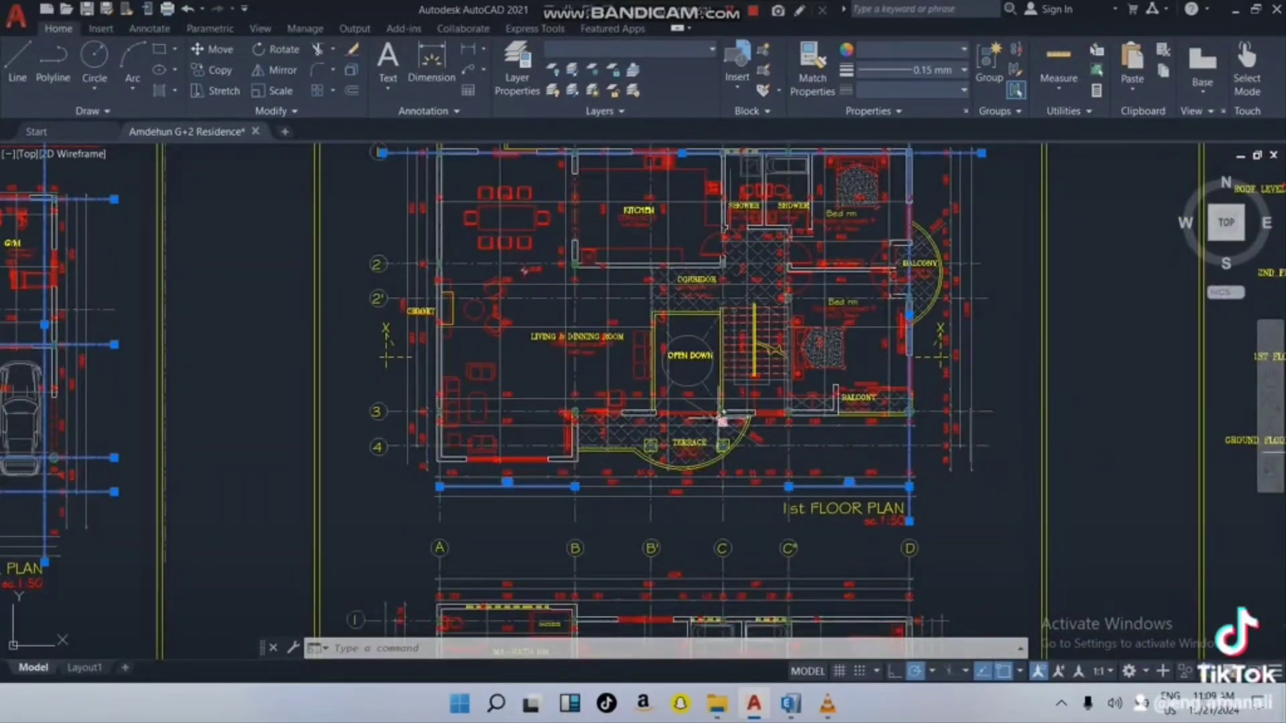
pyautogui.scroll(5, 717, 408)
pyautogui.scroll(5, 726, 408)
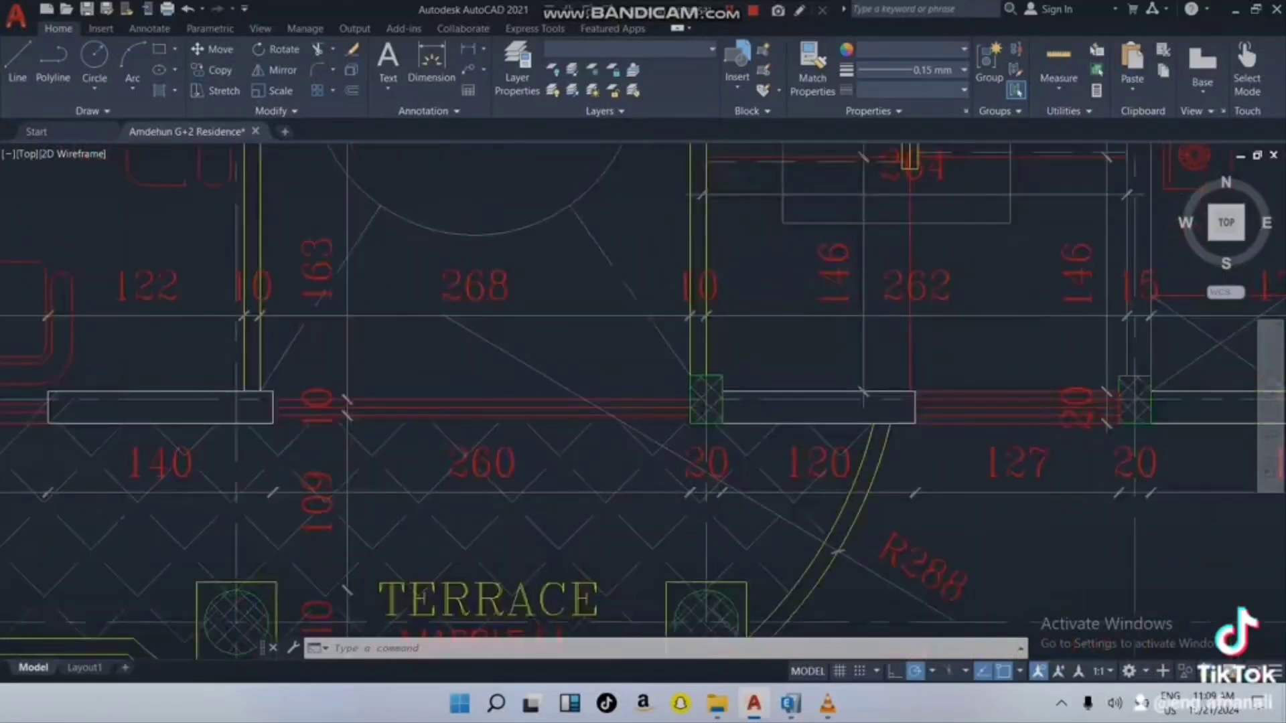
pyautogui.scroll(-3, 725, 407)
pyautogui.scroll(-4, 725, 406)
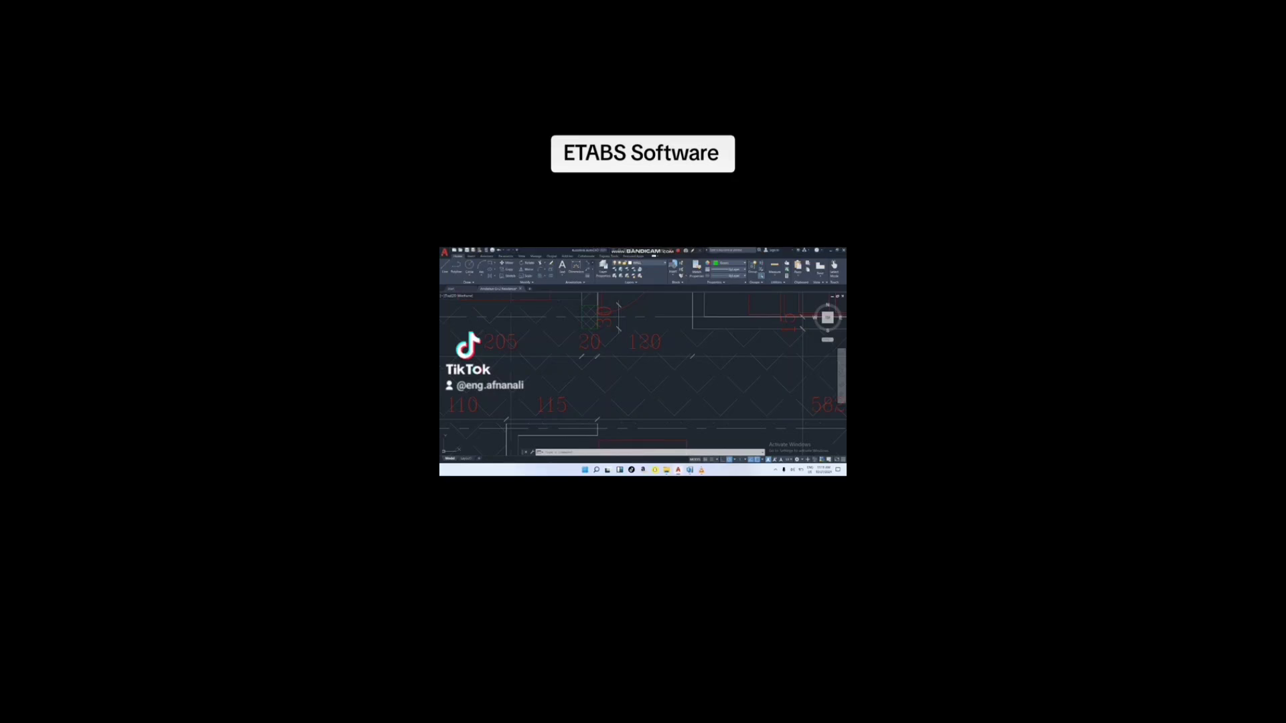
pyautogui.click(593, 263)
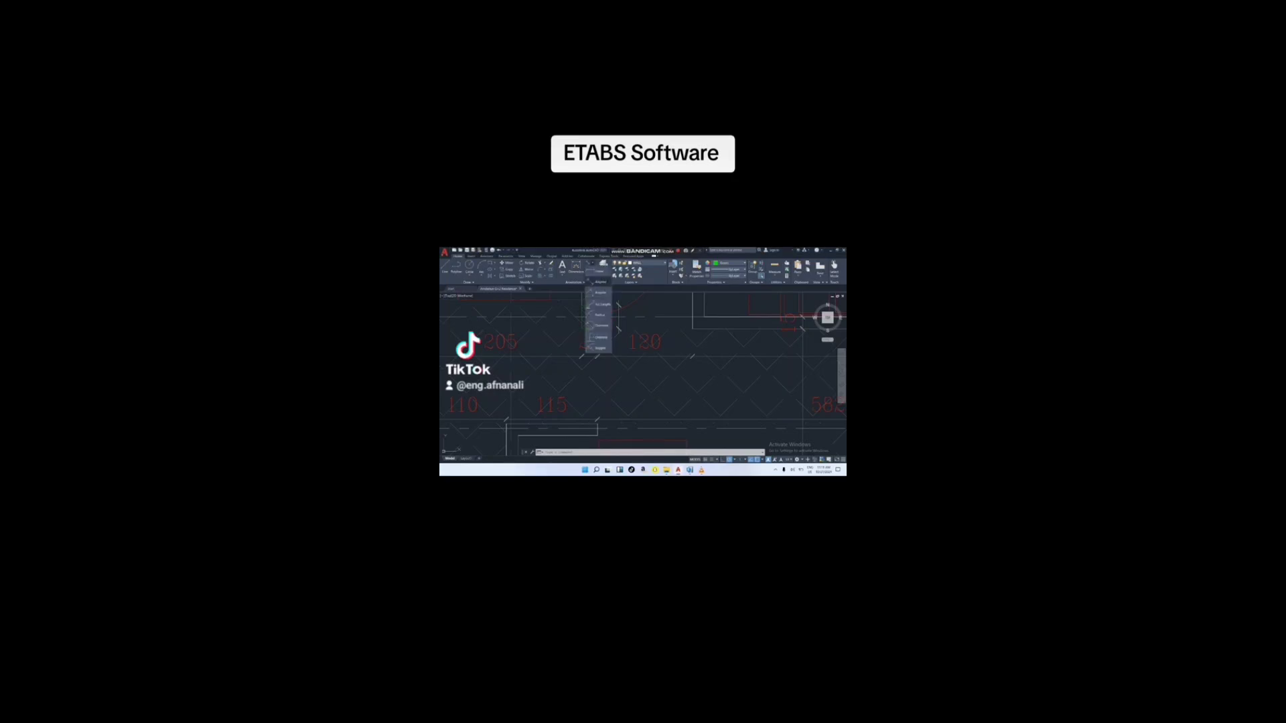
pyautogui.click(597, 282)
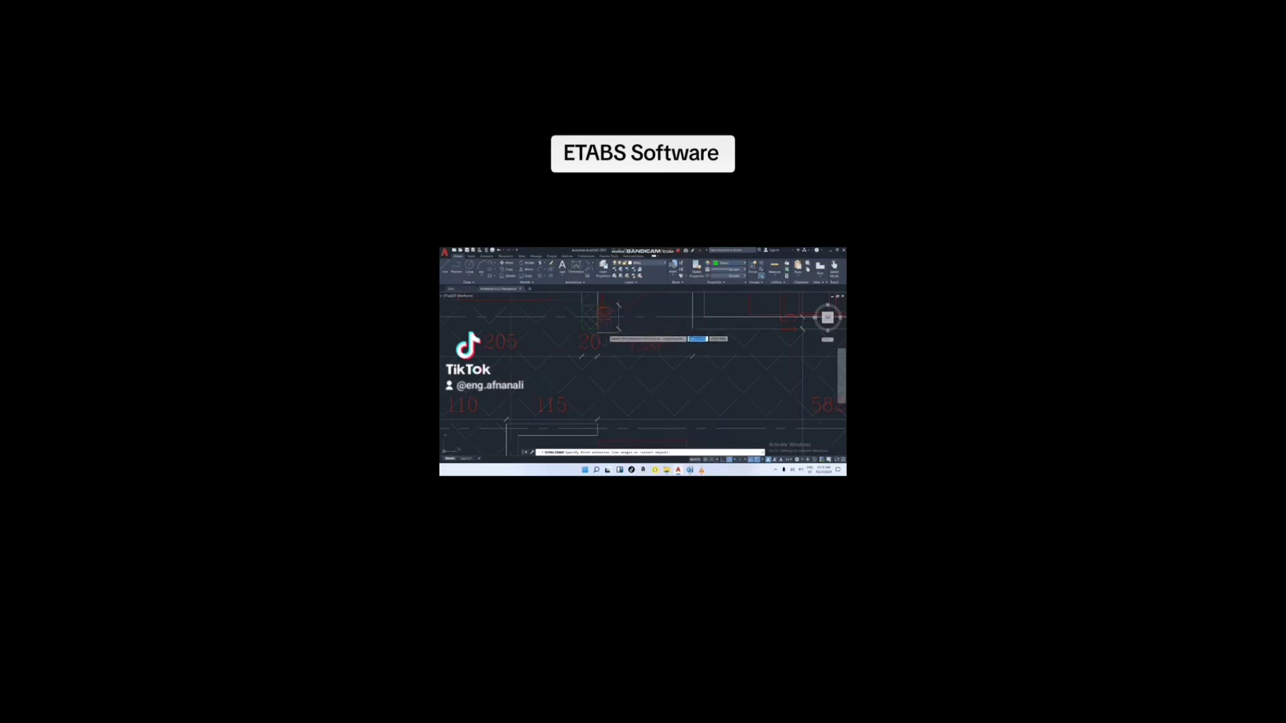
pyautogui.press('Escape')
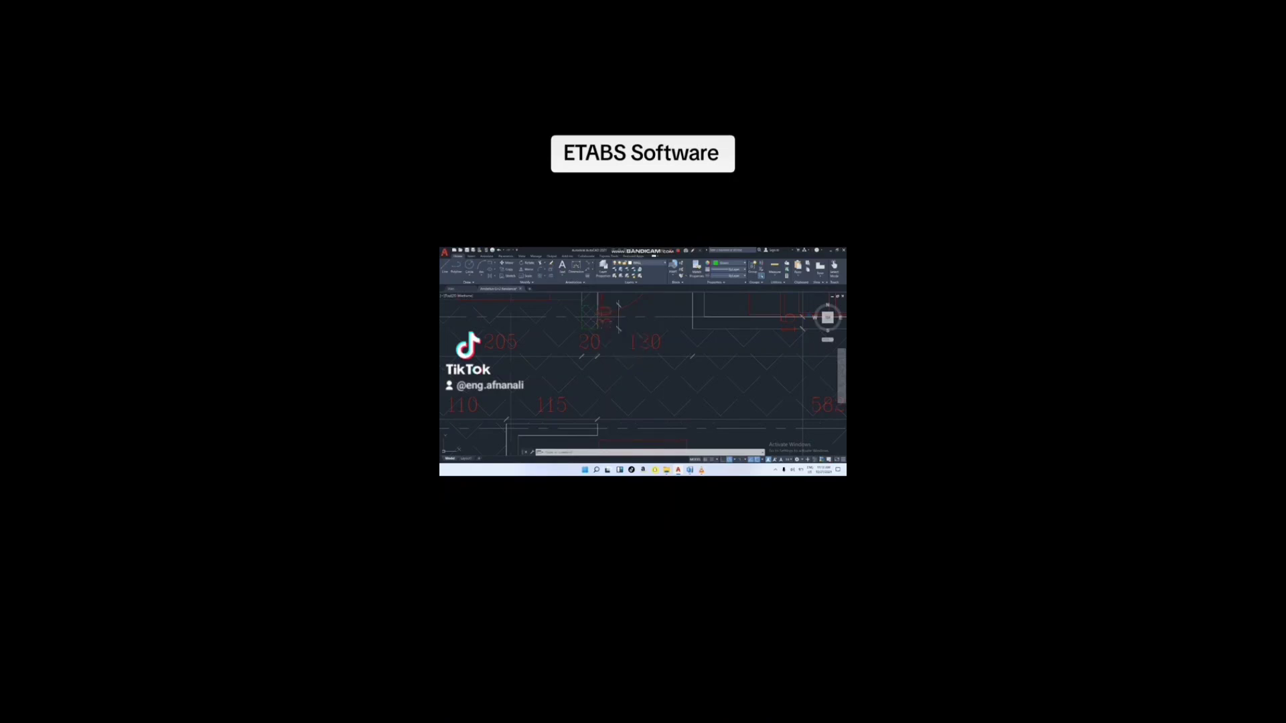
# Step: Switch back to ETABS, complete the section name with its size and choose the defined concrete as its material
pyautogui.moveTo(690, 470)
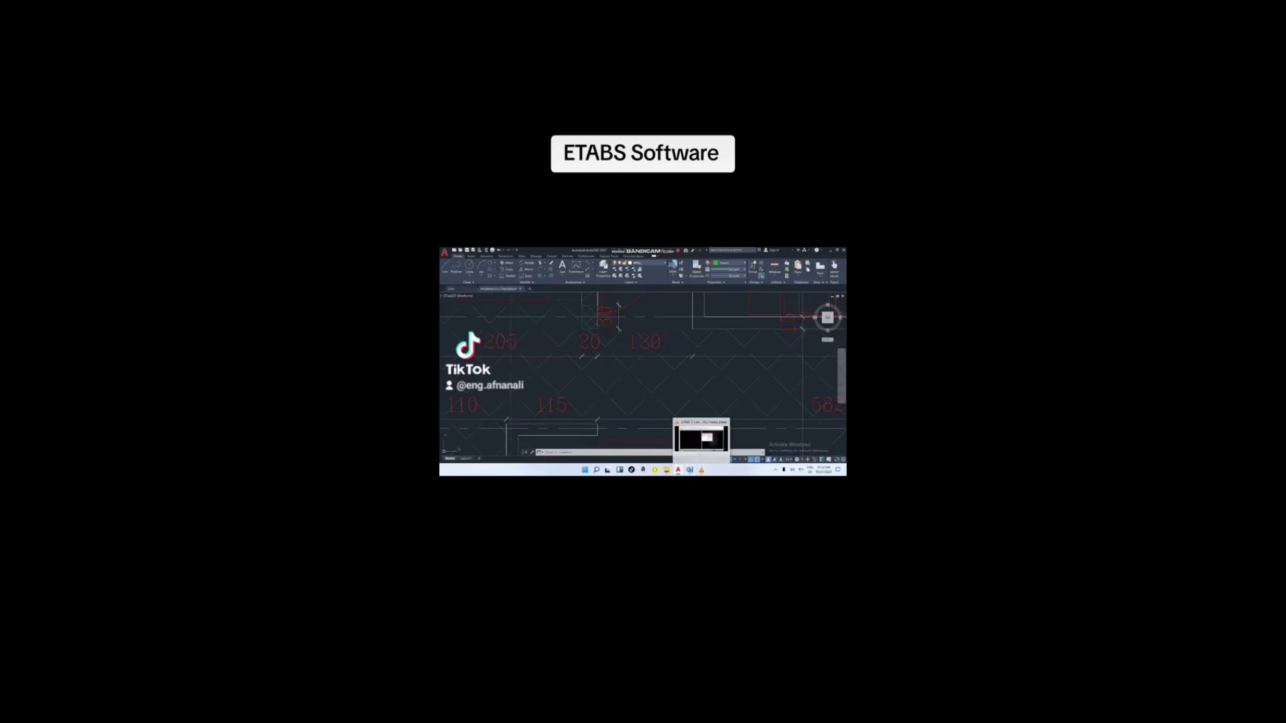
pyautogui.click(703, 442)
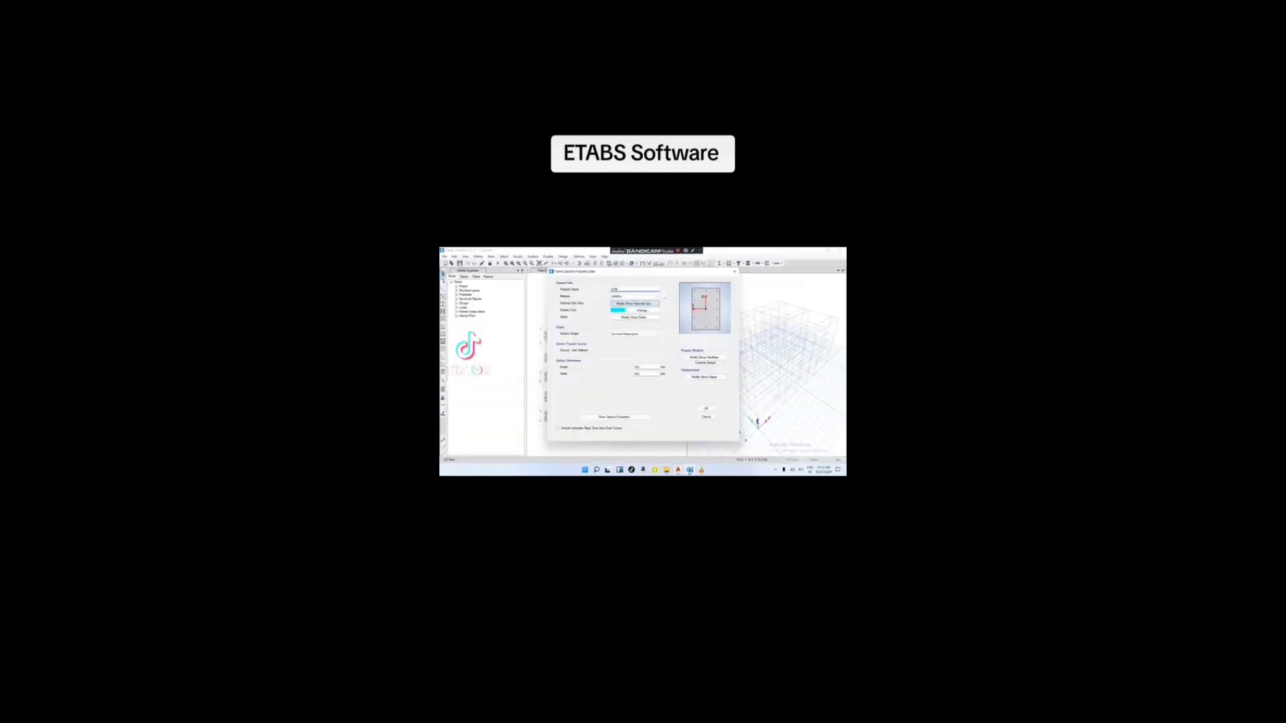
pyautogui.write('3')
pyautogui.click(634, 296)
pyautogui.click(634, 296)
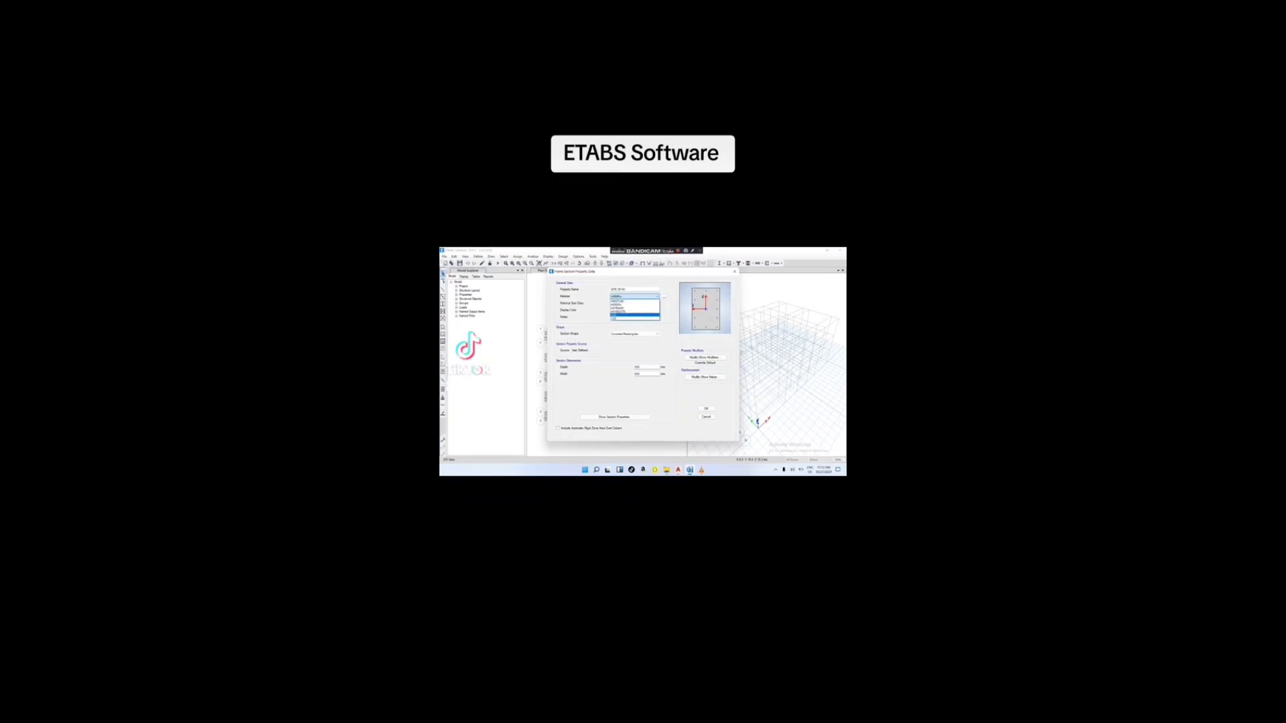
pyautogui.click(633, 317)
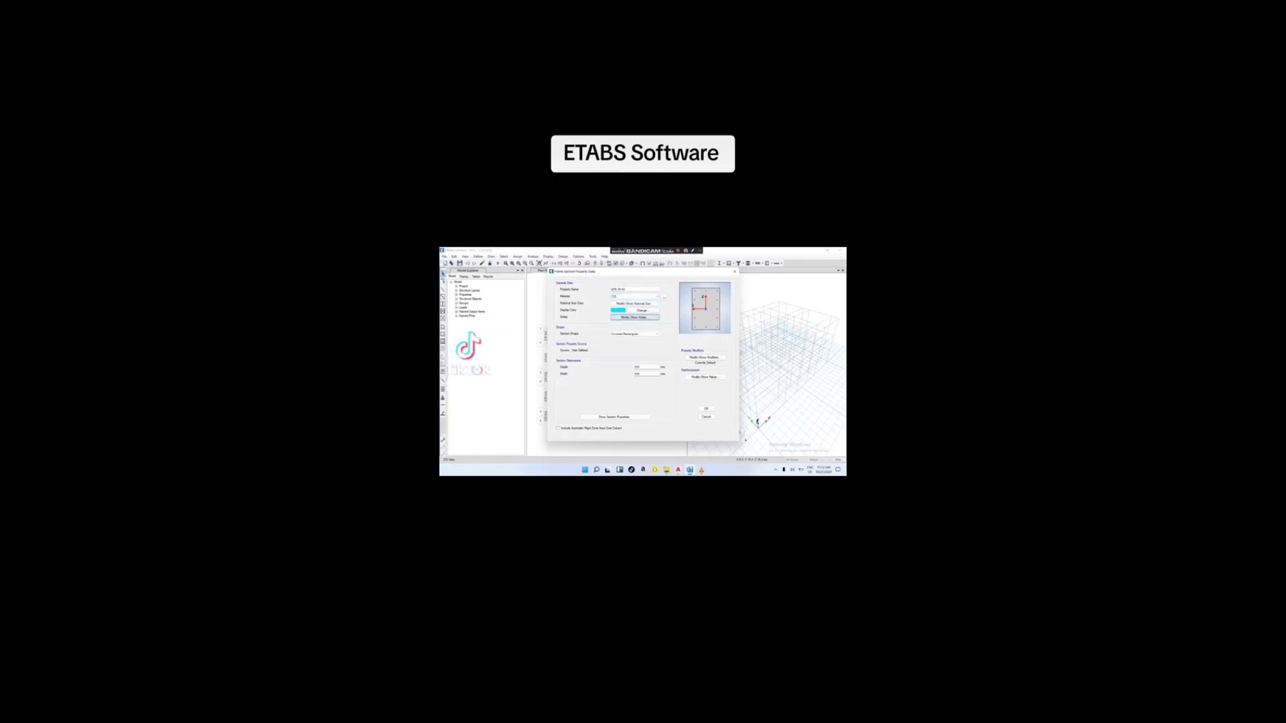
# Step: Give the section a dark blue display color, then accept the section and the frame properties
pyautogui.click(641, 311)
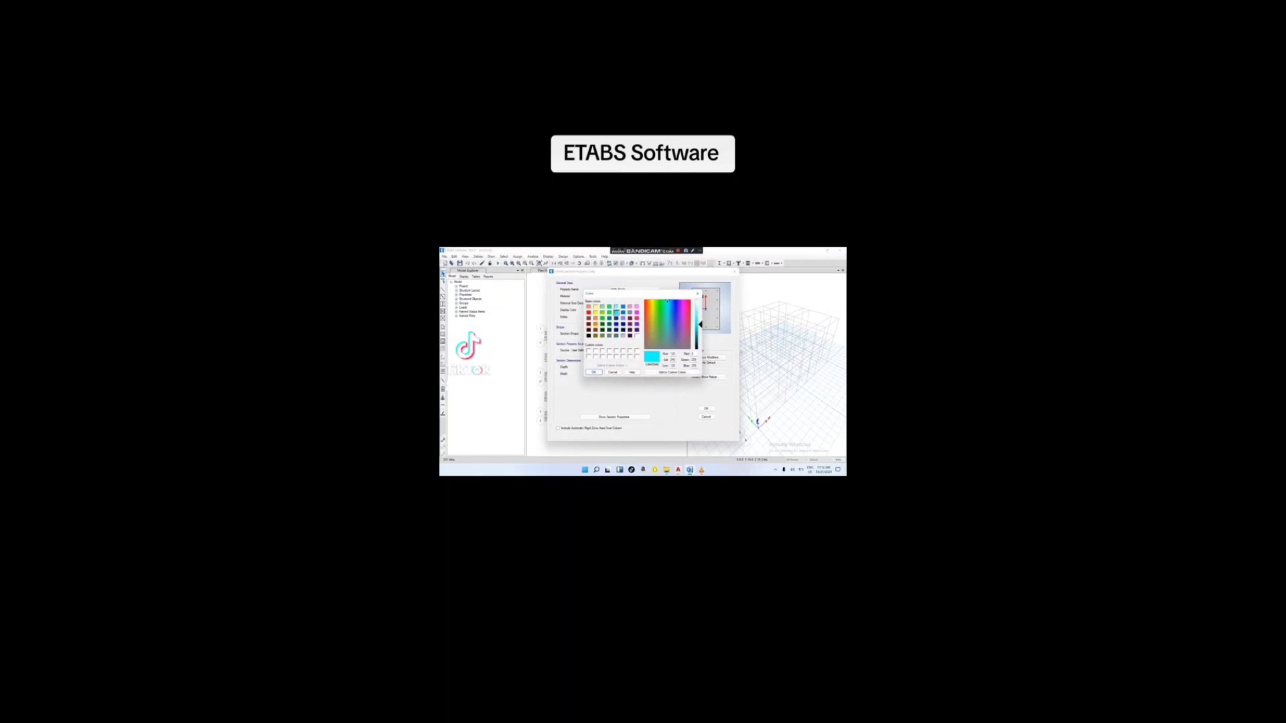
pyautogui.click(630, 307)
pyautogui.click(616, 318)
pyautogui.click(593, 373)
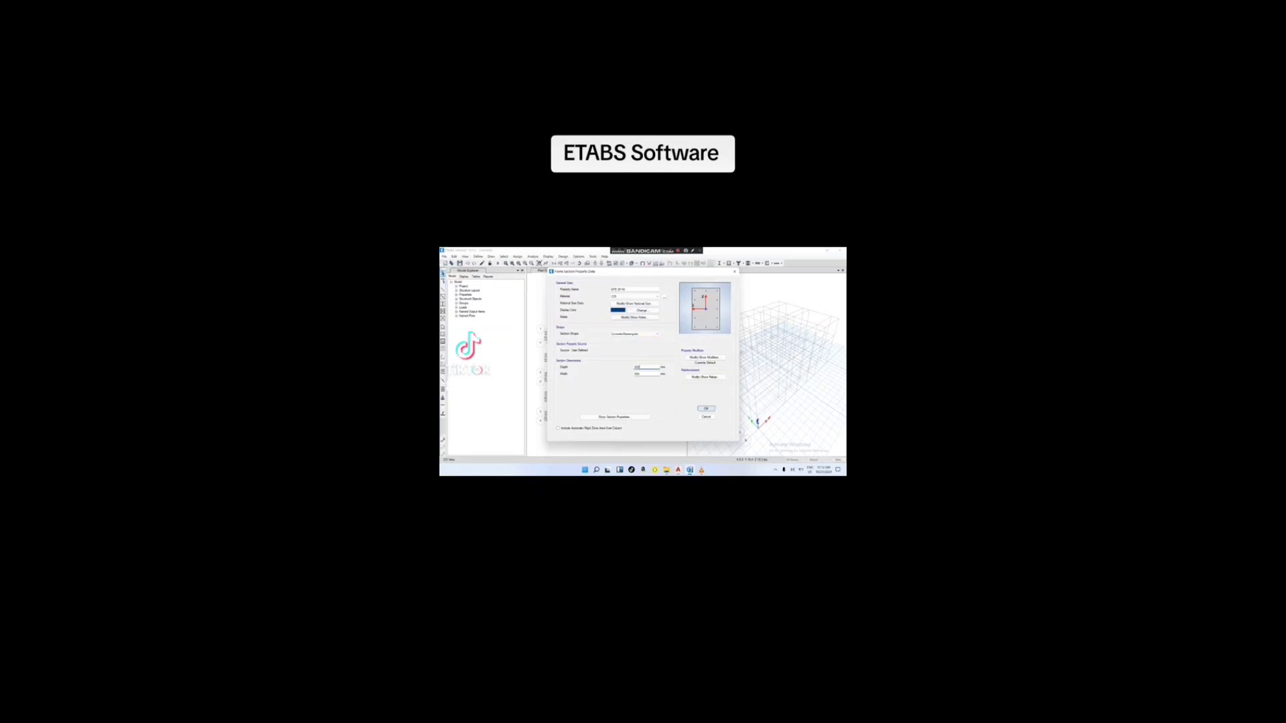
pyautogui.click(706, 409)
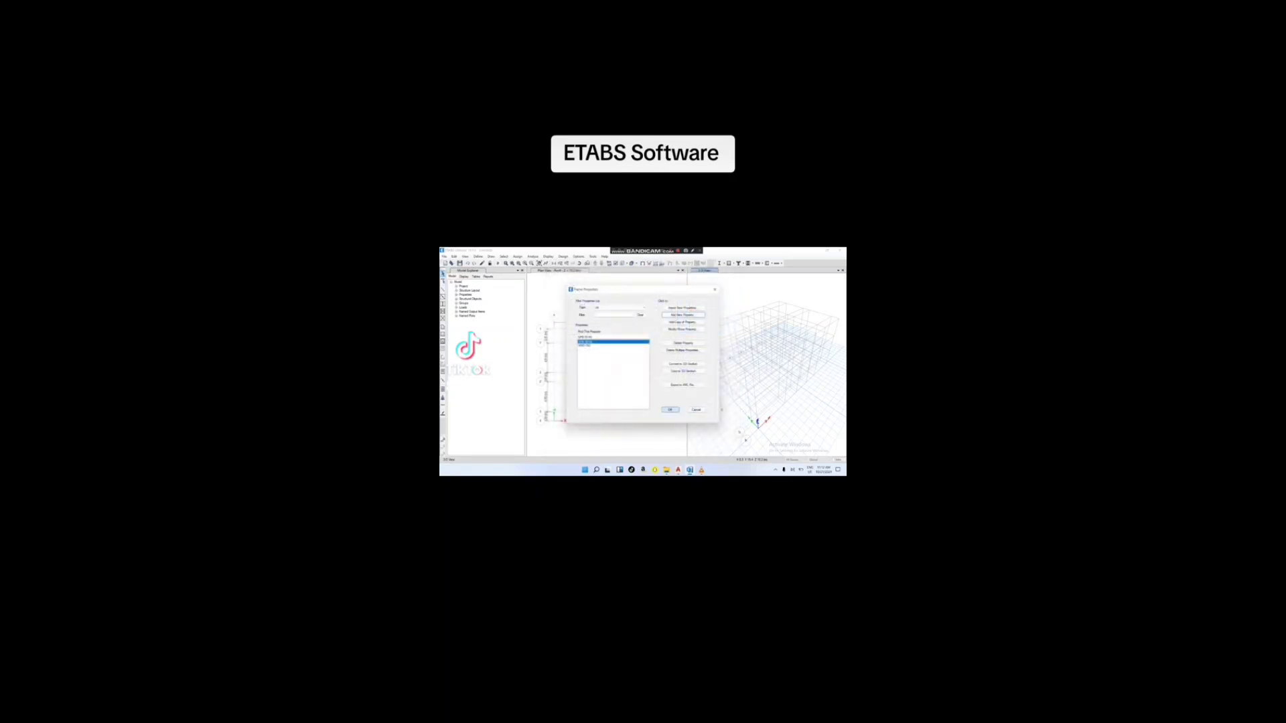
pyautogui.click(670, 409)
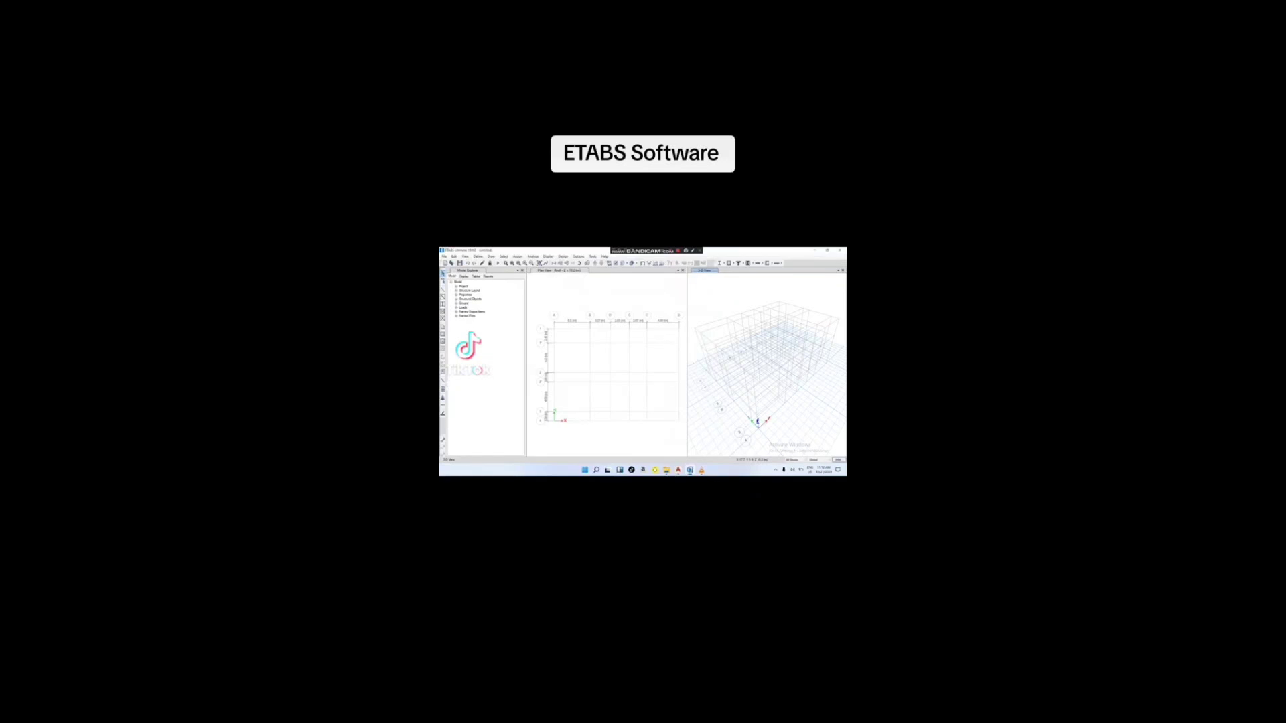
# Step: Set the display unit for section dimension lengths to m
pyautogui.click(839, 460)
pyautogui.click(822, 460)
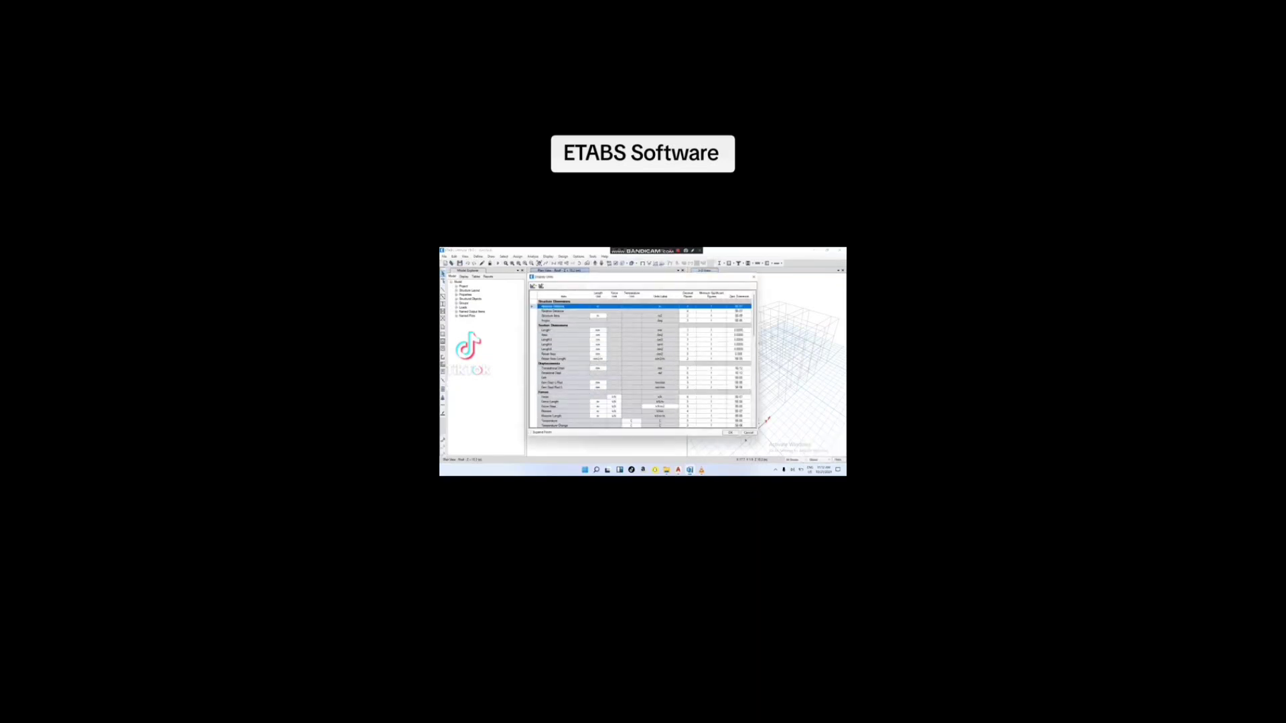
pyautogui.click(597, 330)
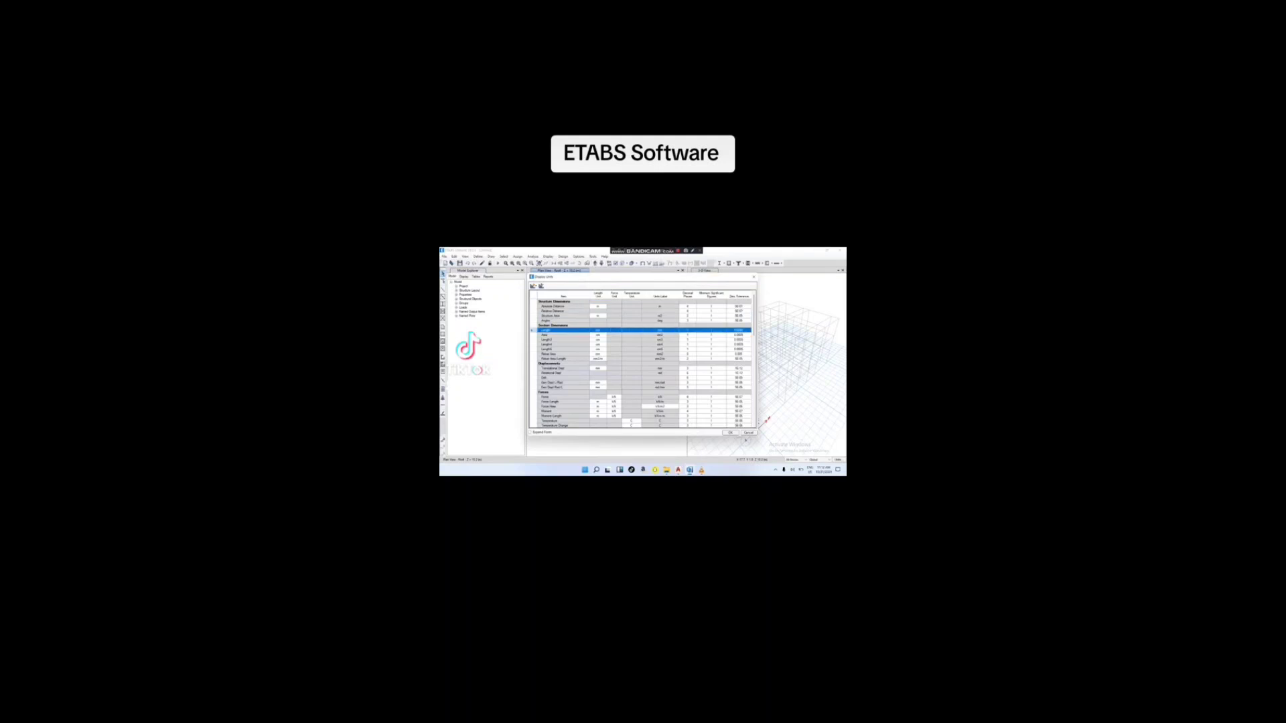
pyautogui.click(598, 331)
pyautogui.click(604, 330)
pyautogui.click(596, 349)
pyautogui.click(747, 434)
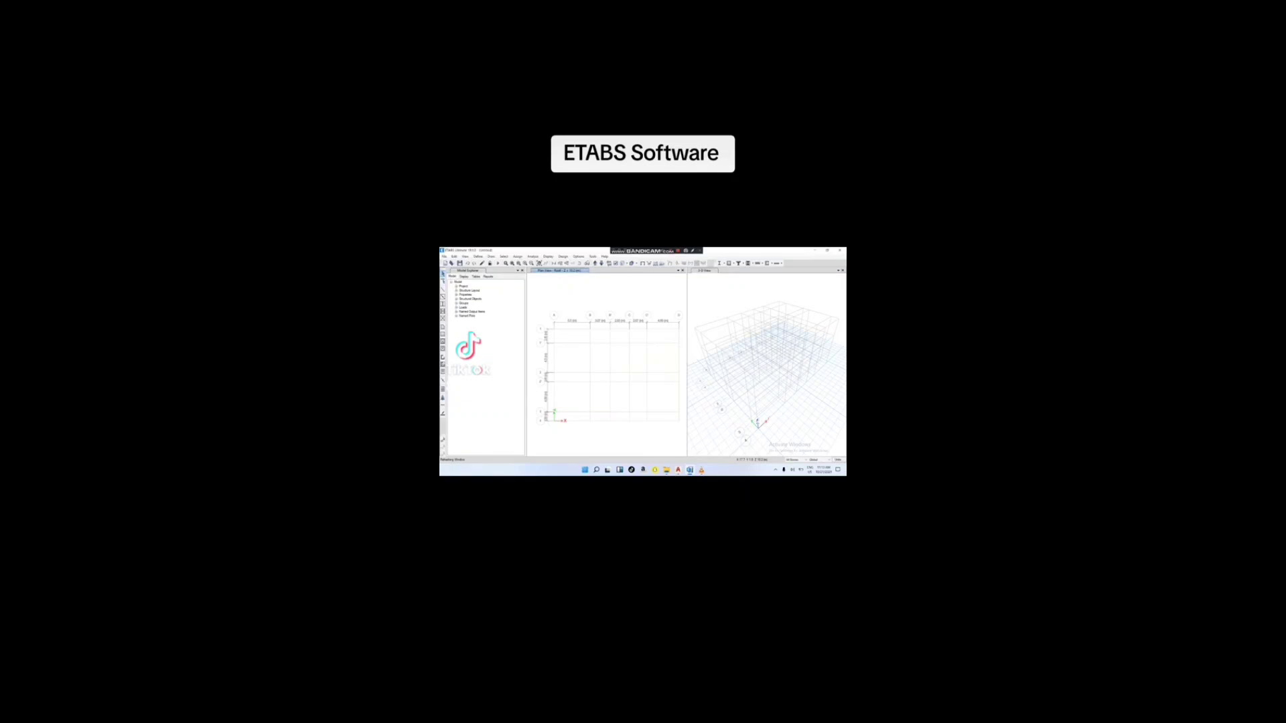
# Step: Reopen the new concrete beam section for modification and enter its depth and width in metres
pyautogui.click(478, 257)
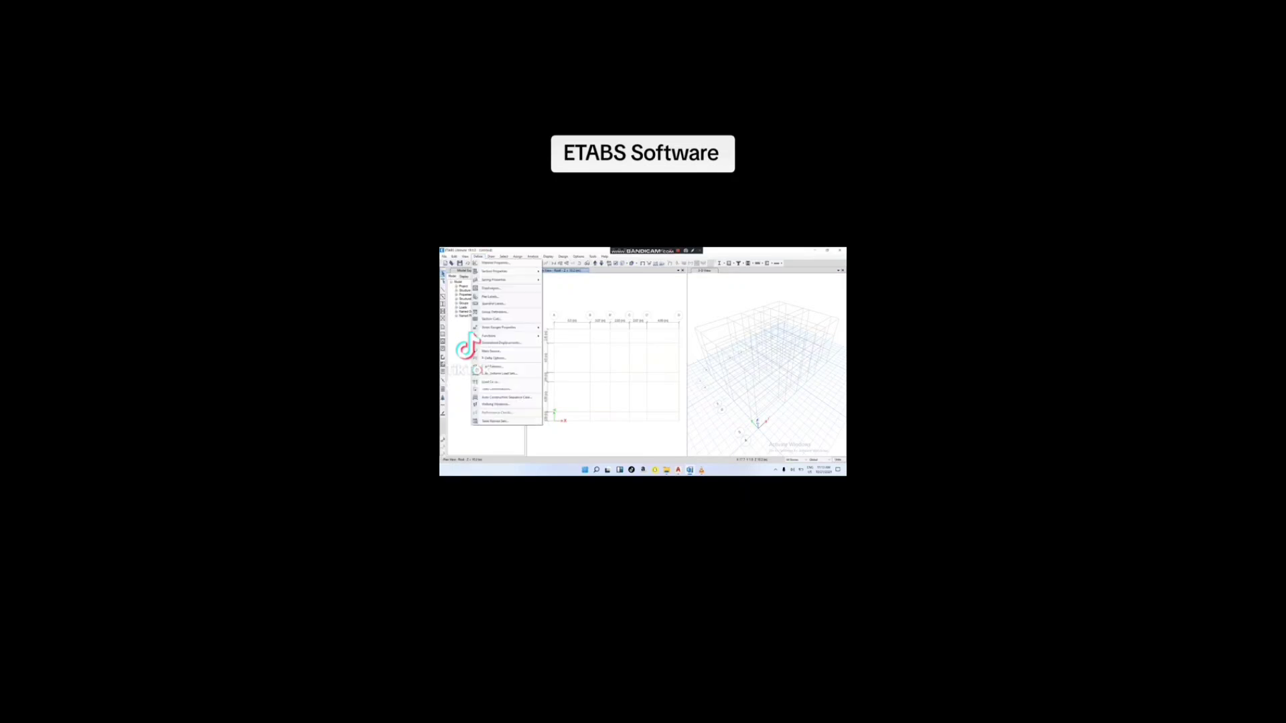
pyautogui.moveTo(495, 271)
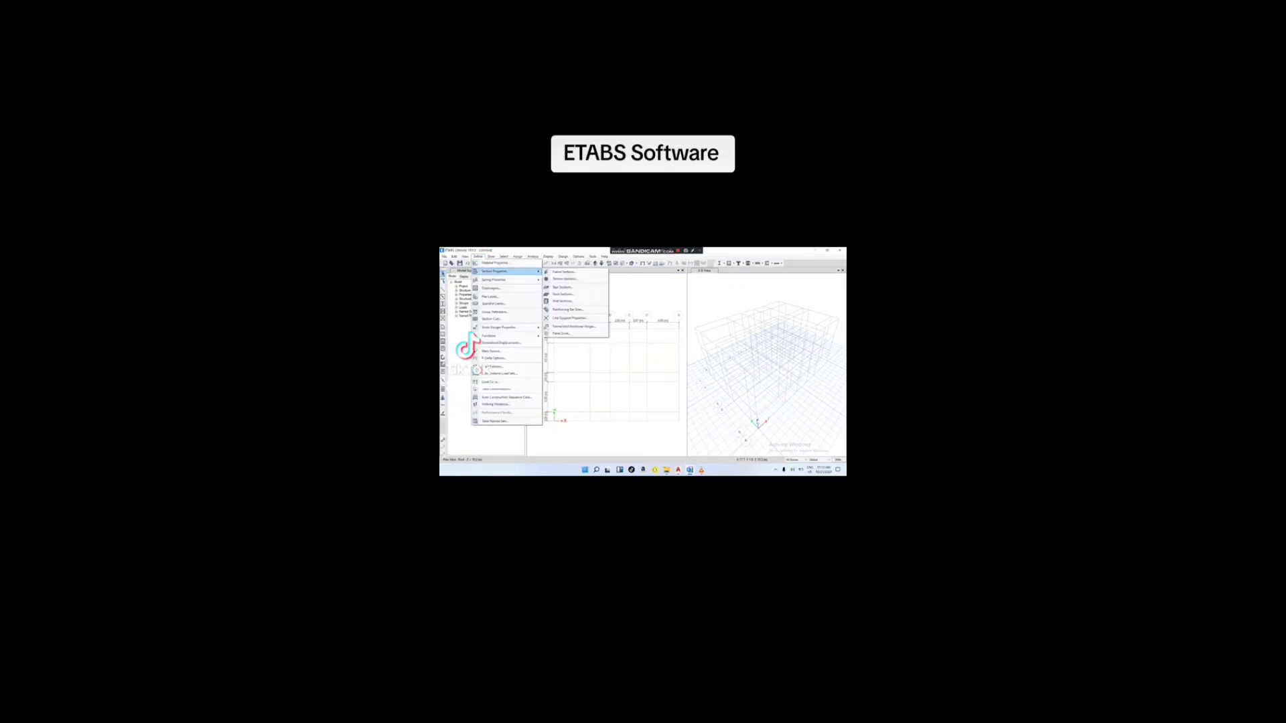
pyautogui.click(562, 272)
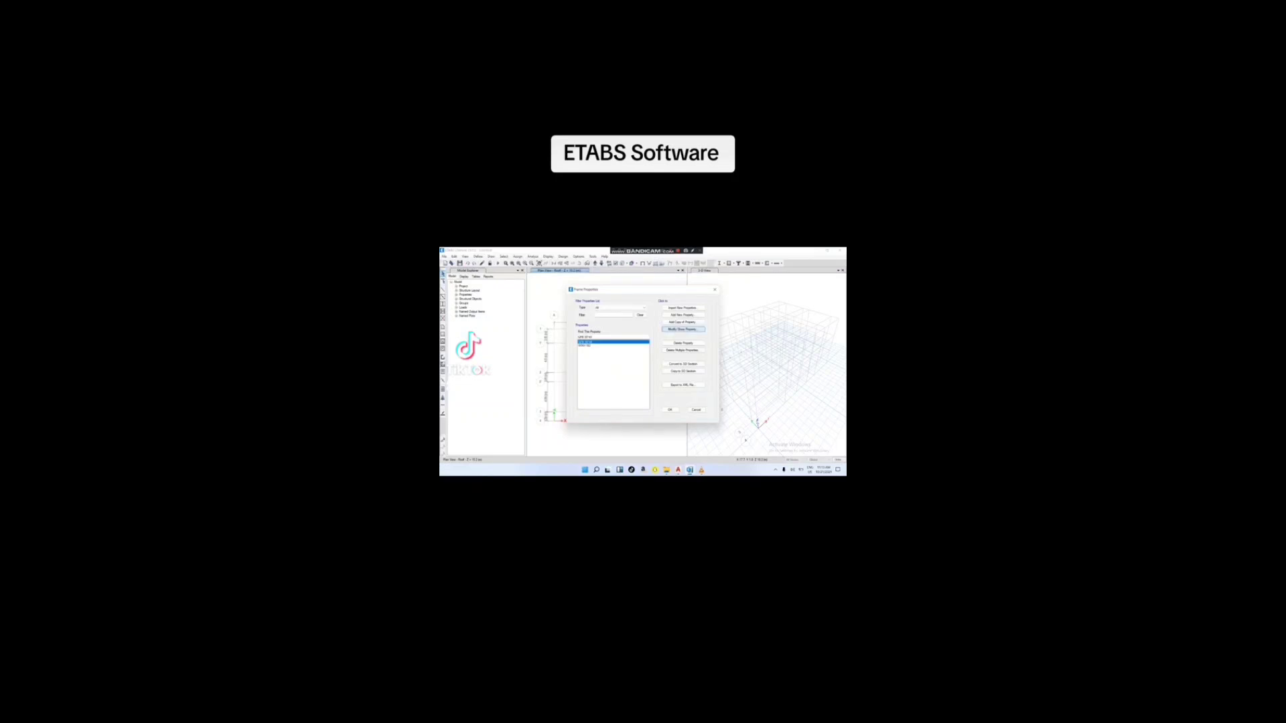
pyautogui.click(681, 329)
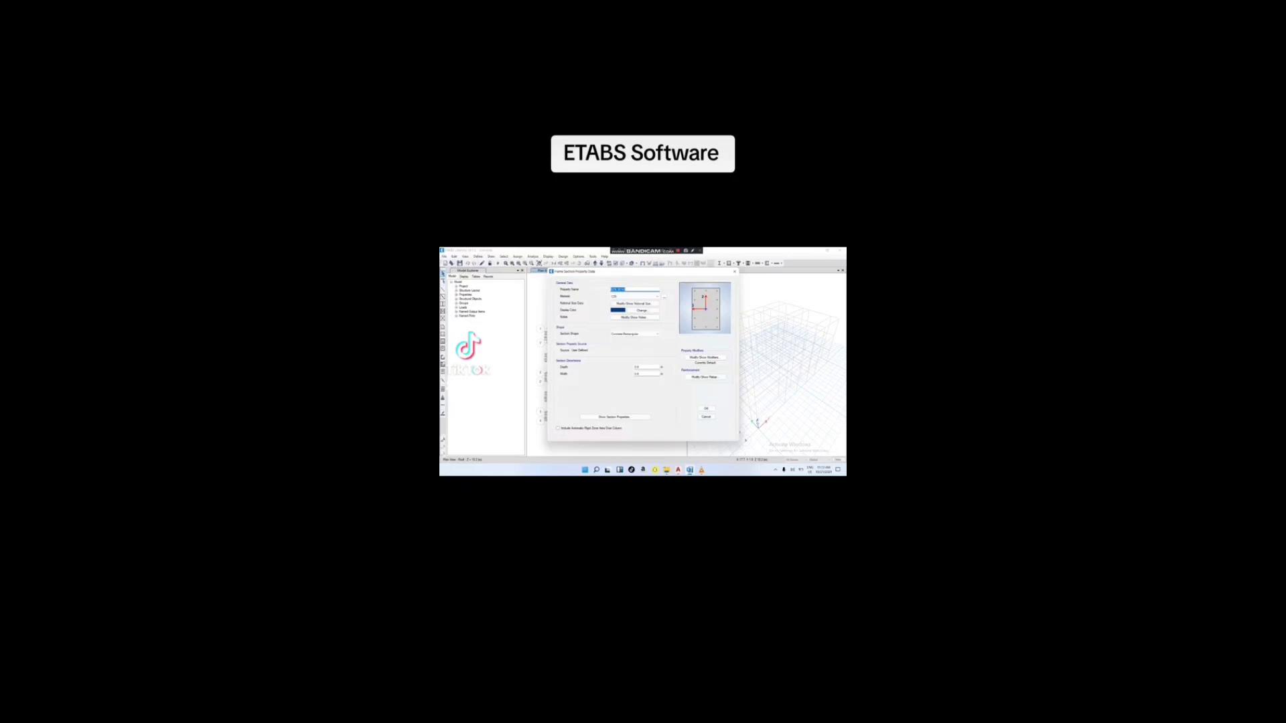
pyautogui.click(639, 367)
pyautogui.press('Tab')
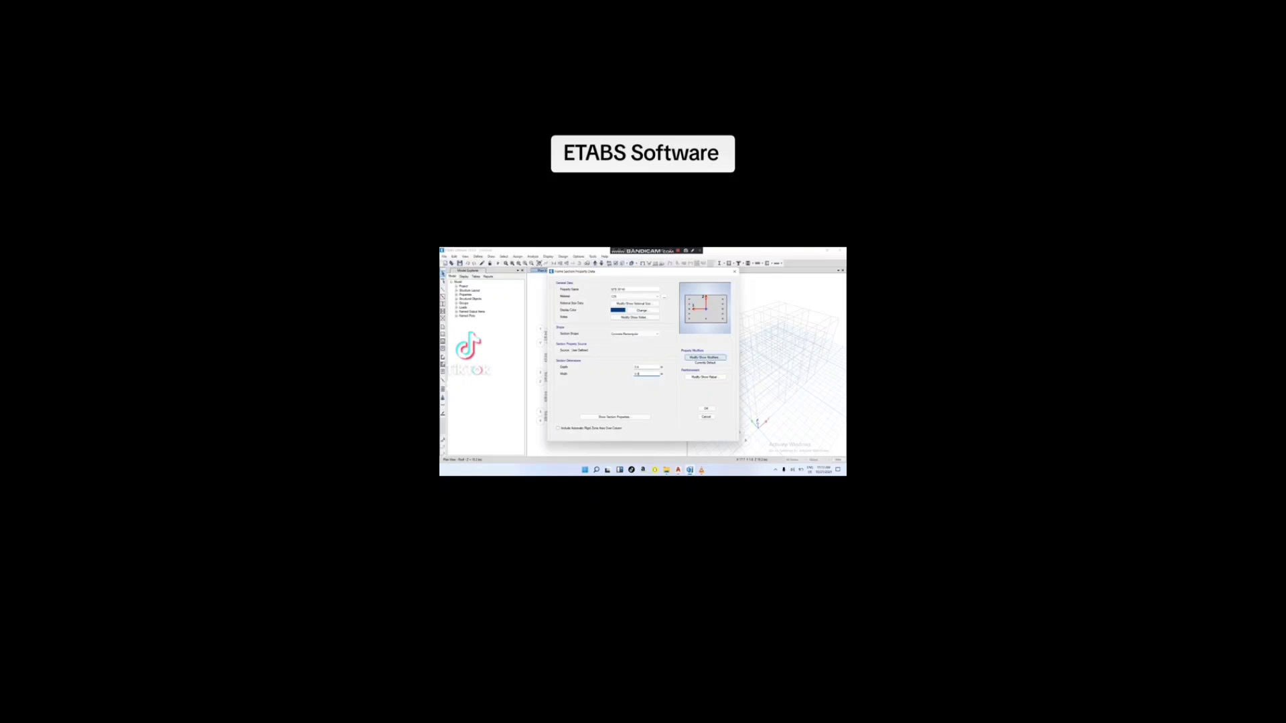
# Step: Accept the beam's property modifiers, set its reinforcement design type to M3 Design Only (Beam) and enter the top and bottom bar covers
pyautogui.click(704, 357)
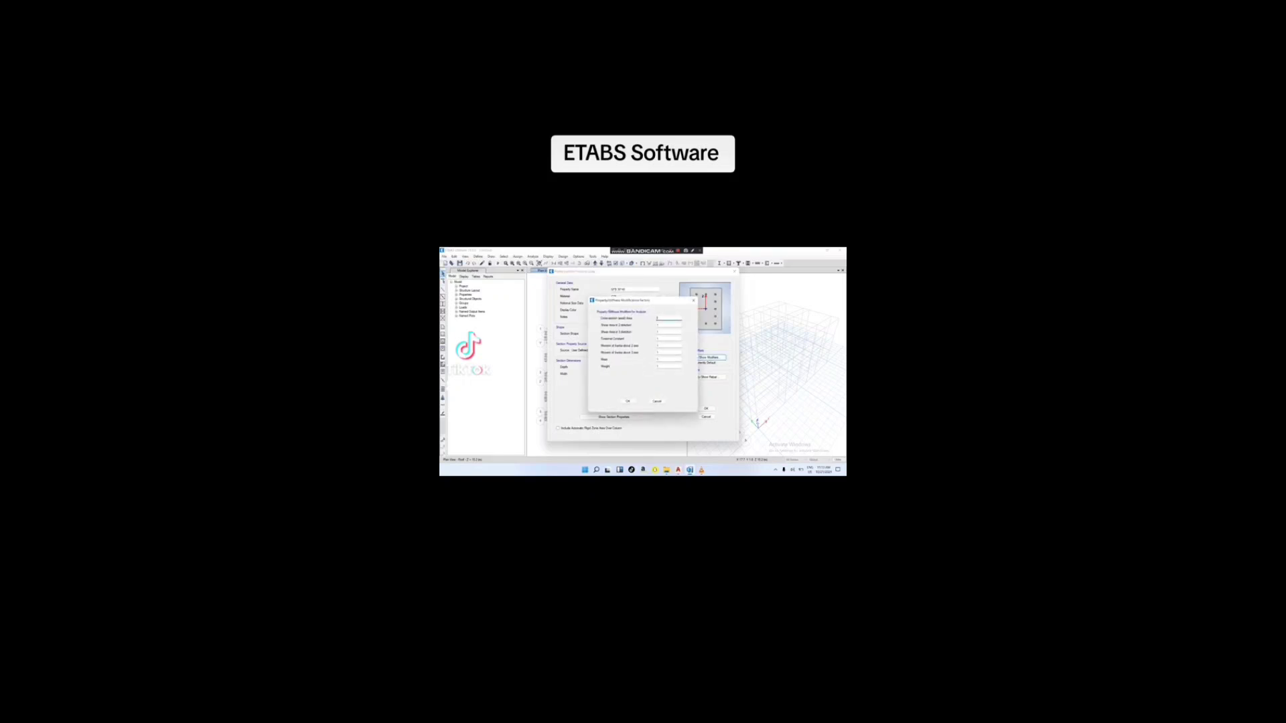
pyautogui.click(628, 401)
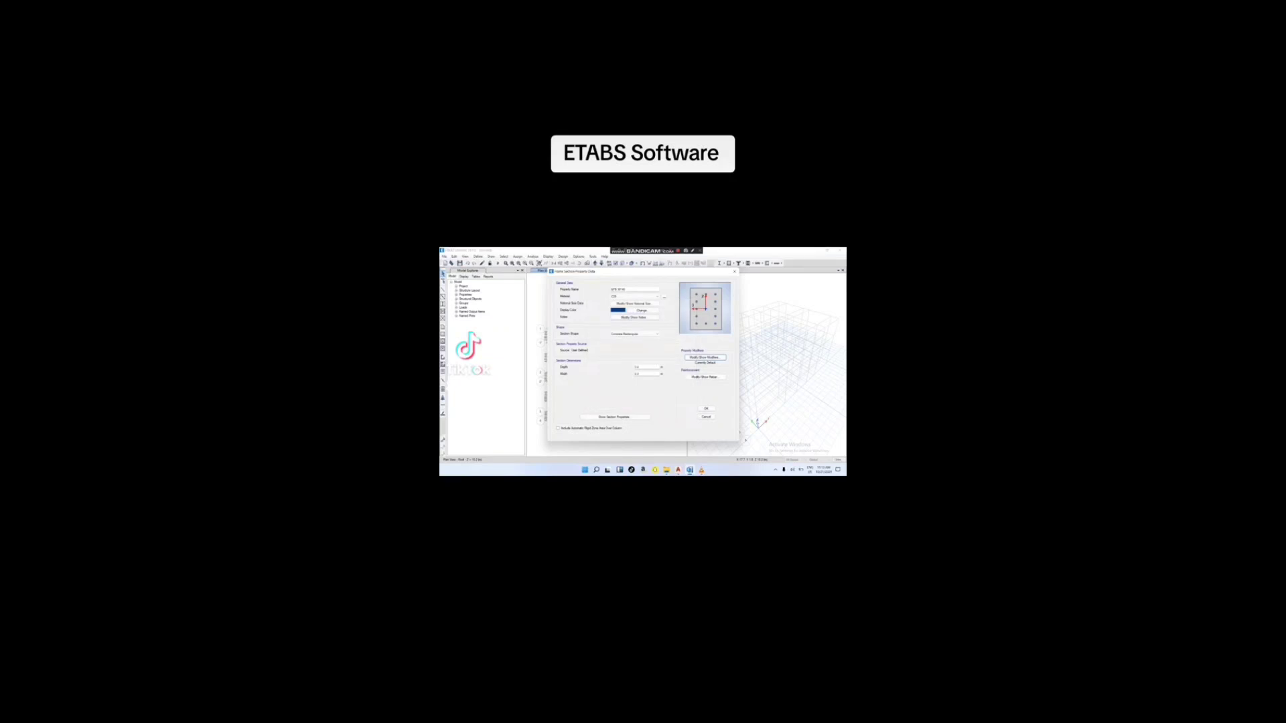
pyautogui.click(705, 376)
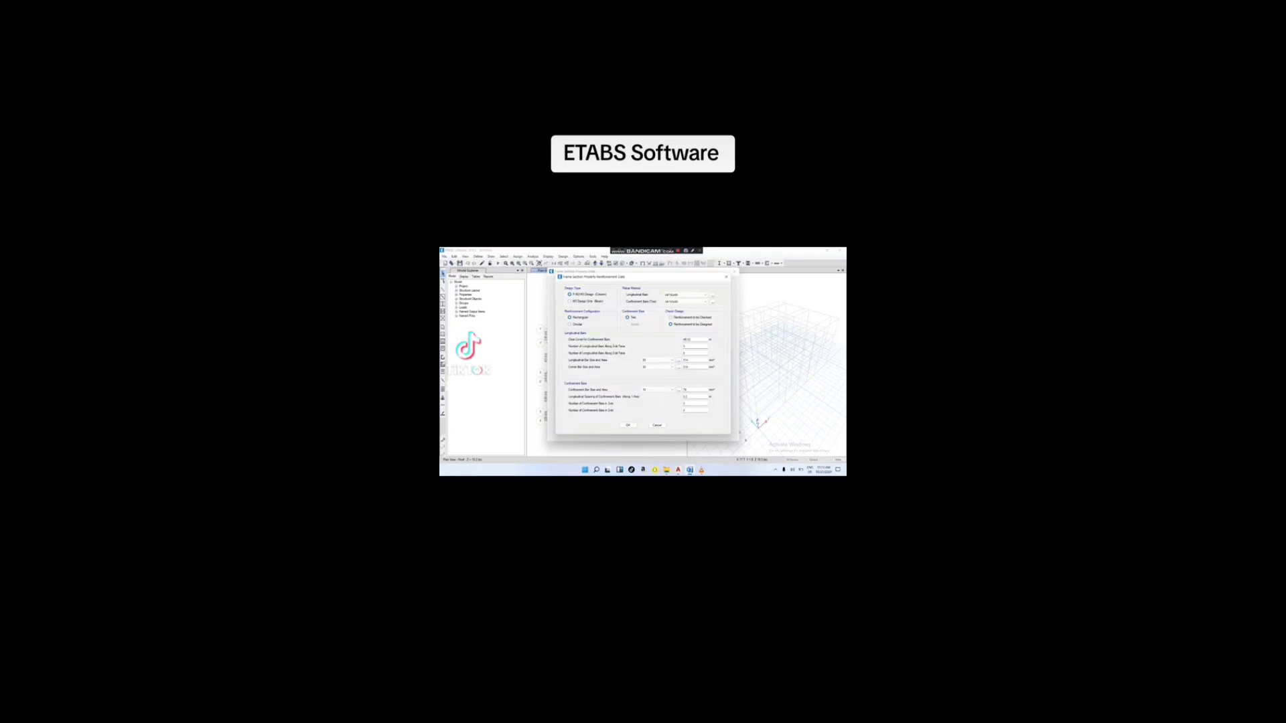
pyautogui.click(570, 302)
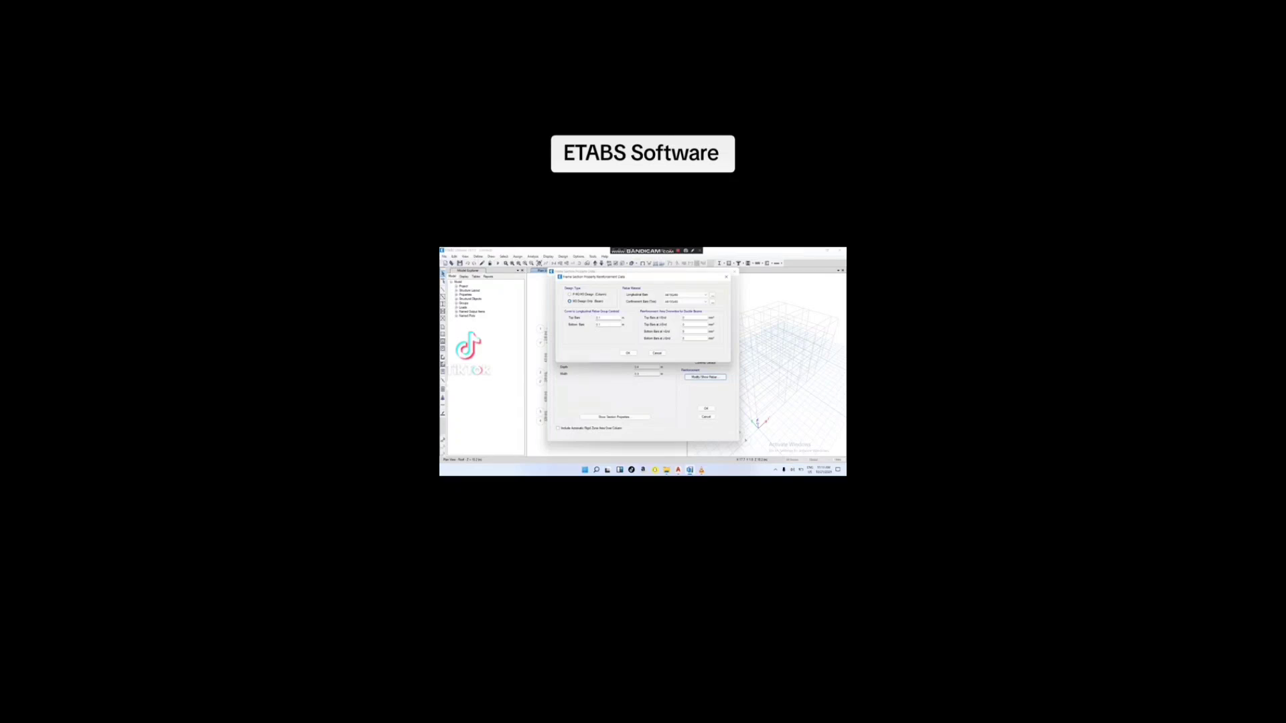
pyautogui.click(608, 318)
pyautogui.click(600, 325)
pyautogui.click(627, 353)
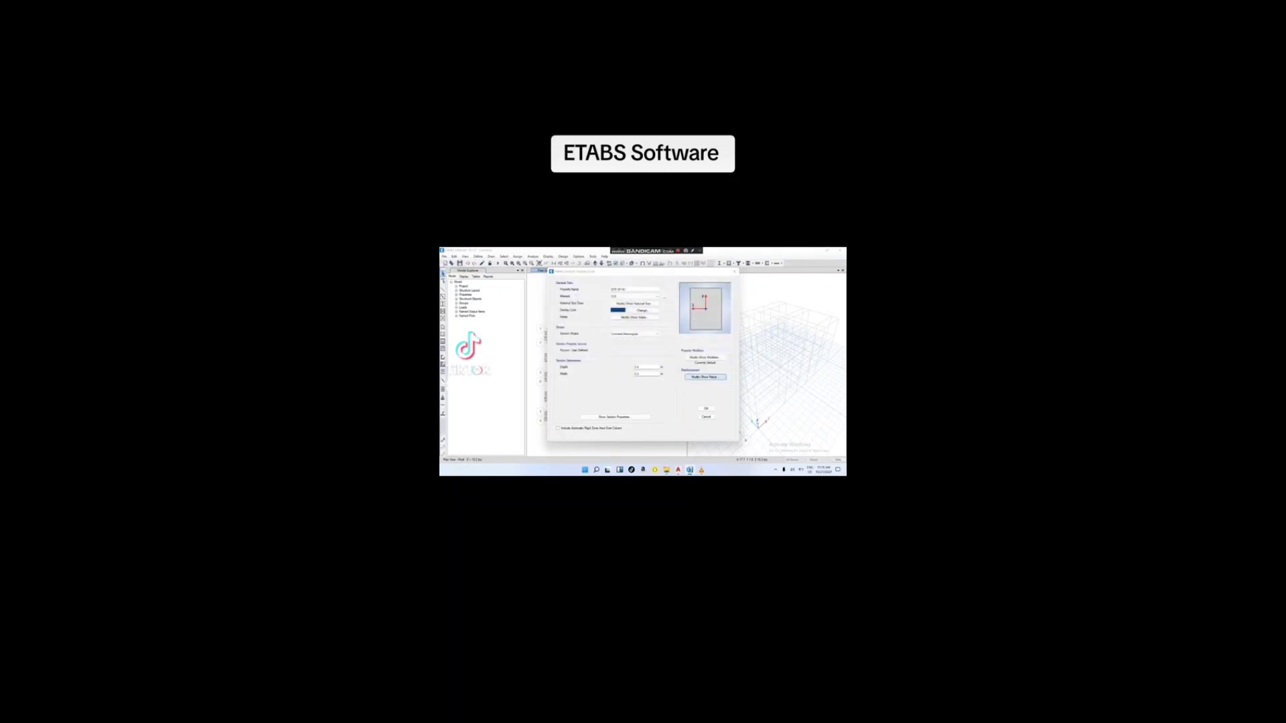
# Step: Review the beam's reinforcement covers and property modifiers, then accept the beam section
pyautogui.click(705, 377)
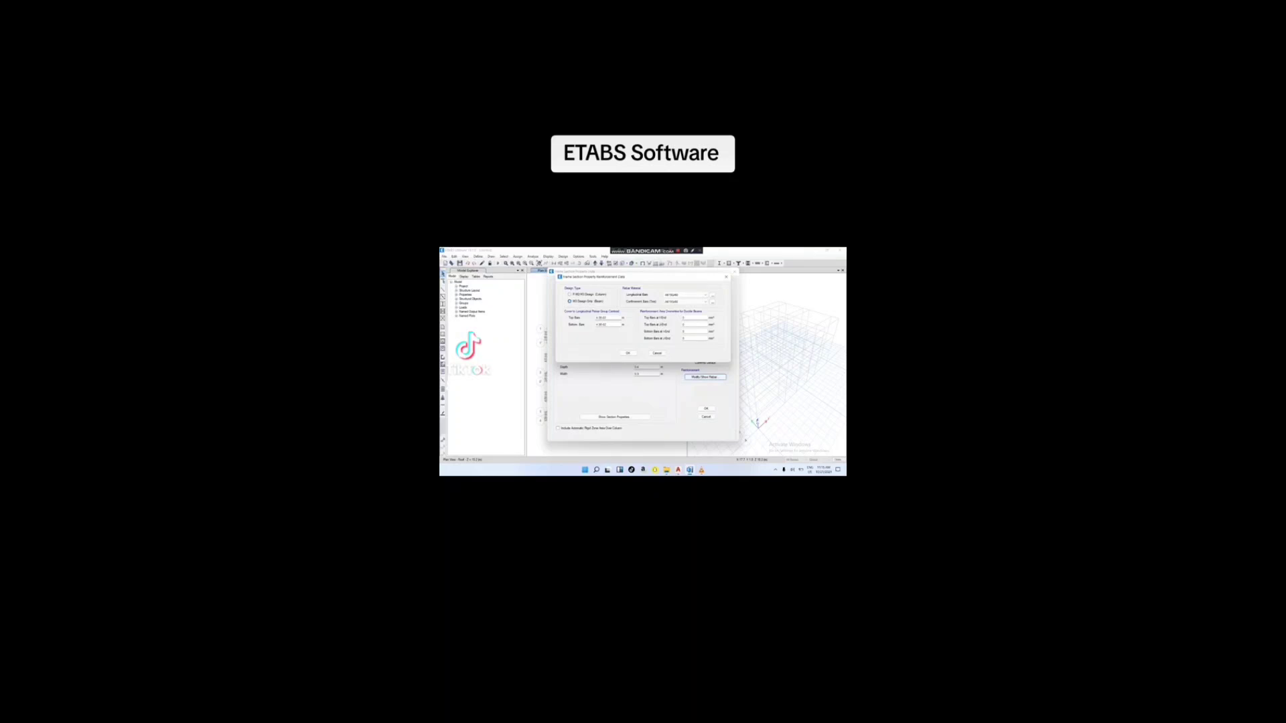
pyautogui.click(628, 353)
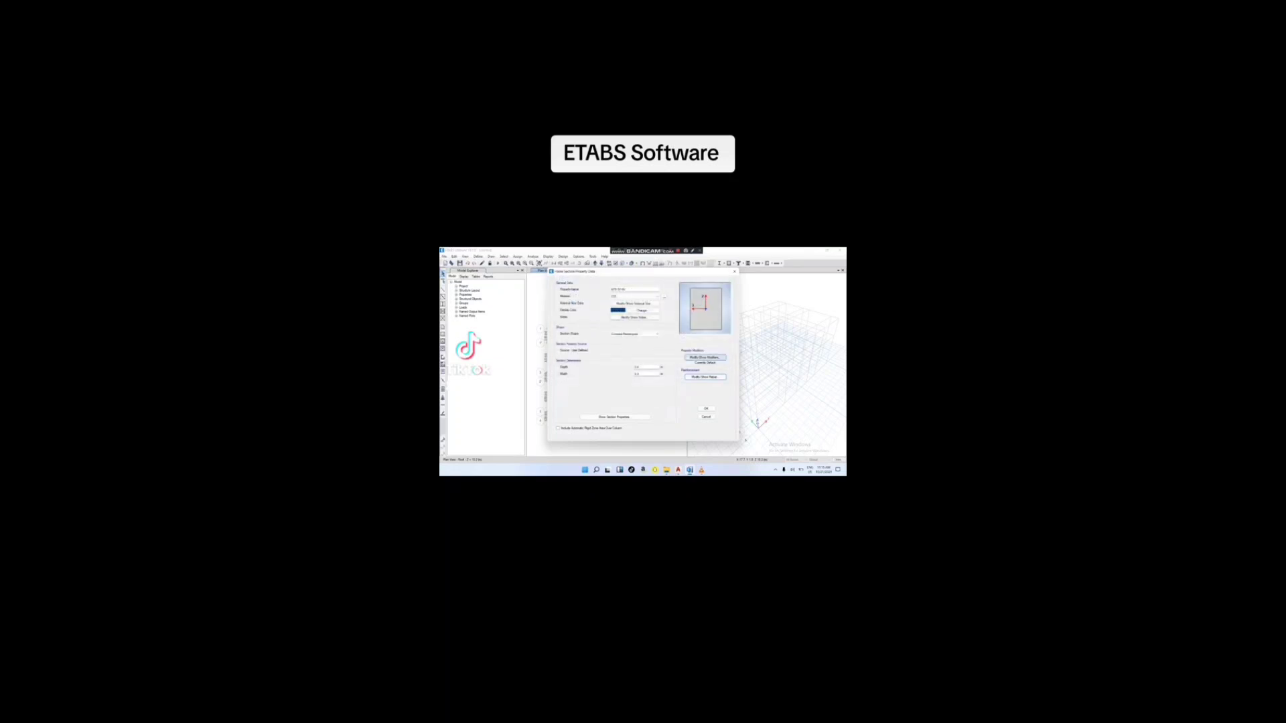
pyautogui.click(704, 357)
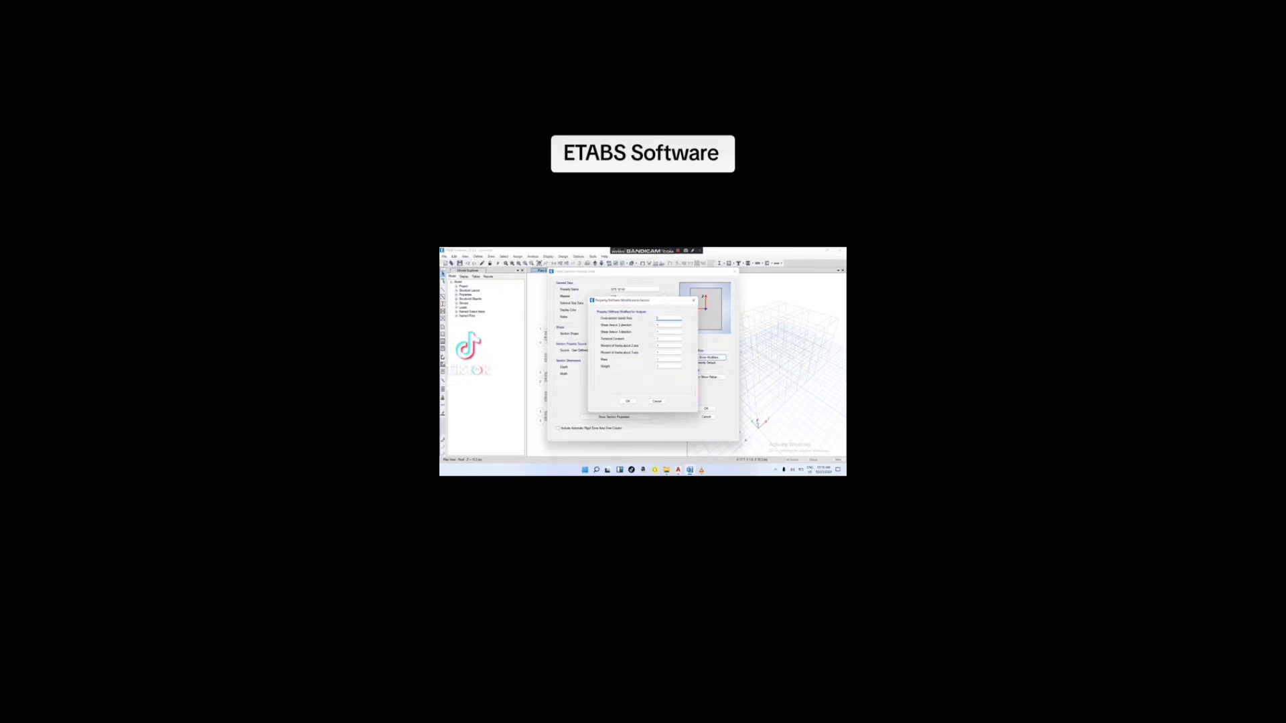
pyautogui.click(628, 401)
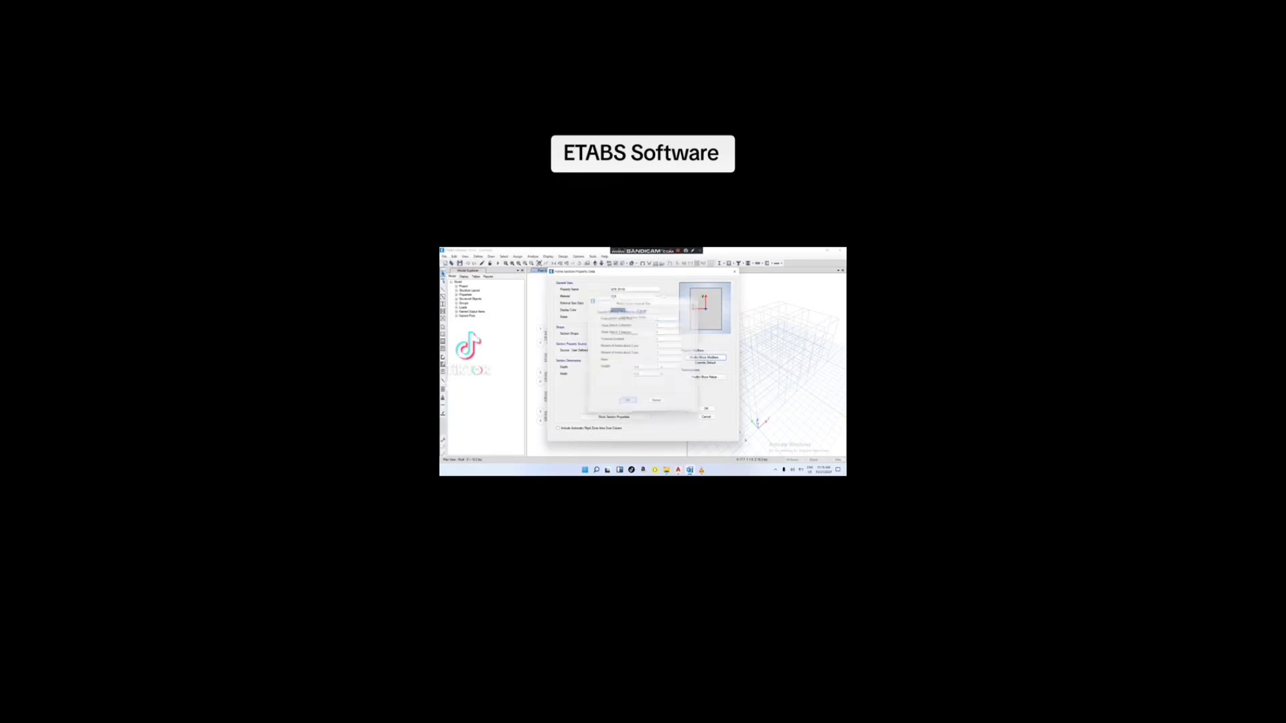
pyautogui.click(706, 409)
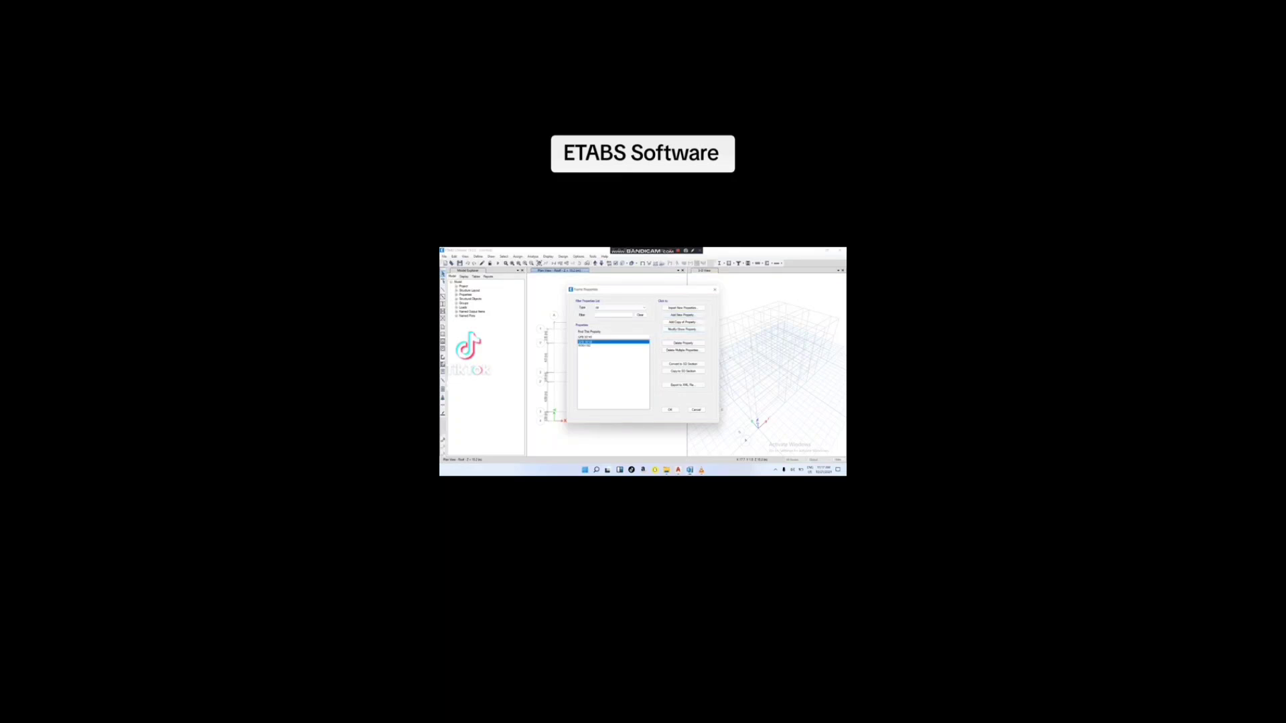
# Step: Add a new Concrete Rectangular frame section and start entering its name
pyautogui.click(683, 314)
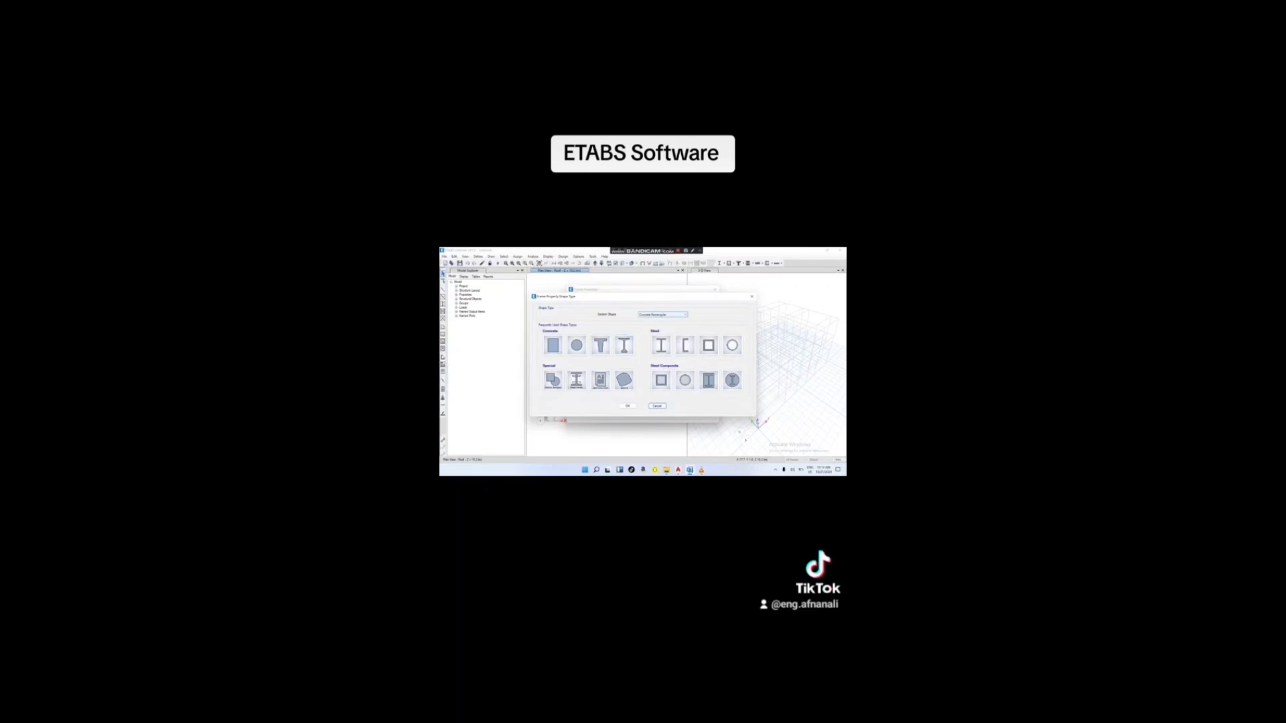
pyautogui.click(628, 406)
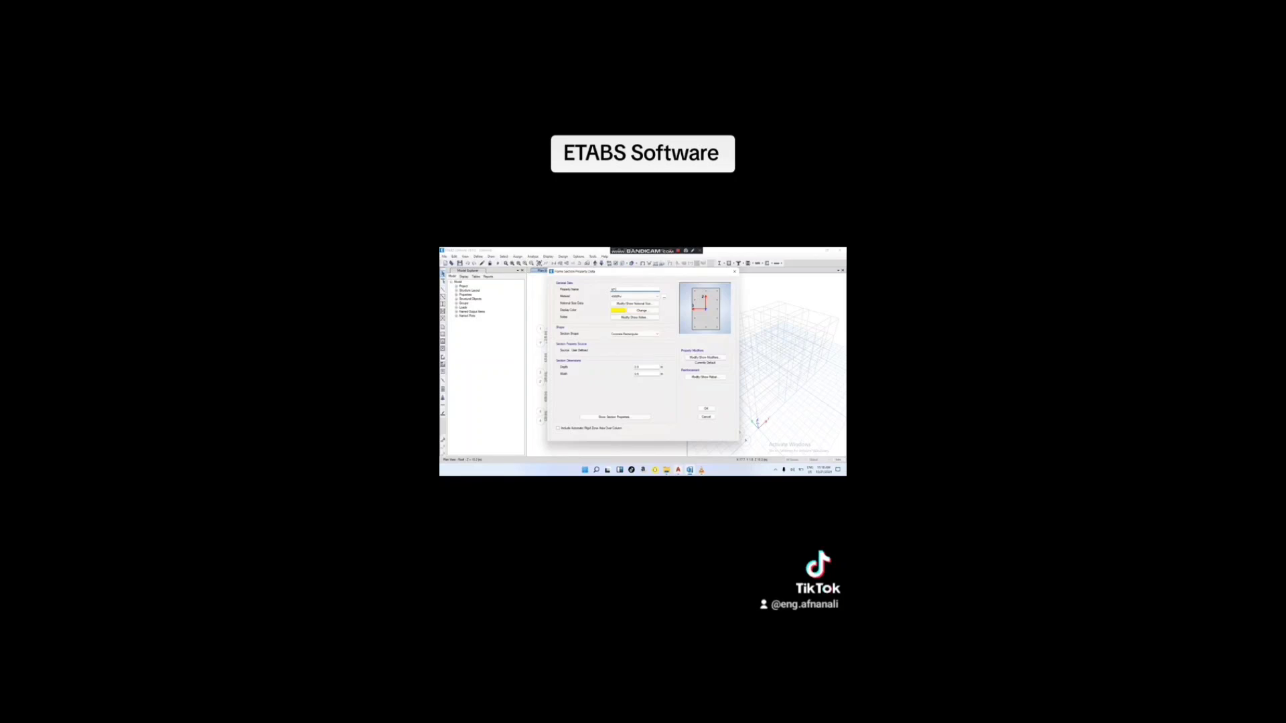
# Step: Switch to AutoCAD and examine the elevations and the ground floor plan for the column size
pyautogui.click(678, 470)
pyautogui.scroll(-2, 614, 391)
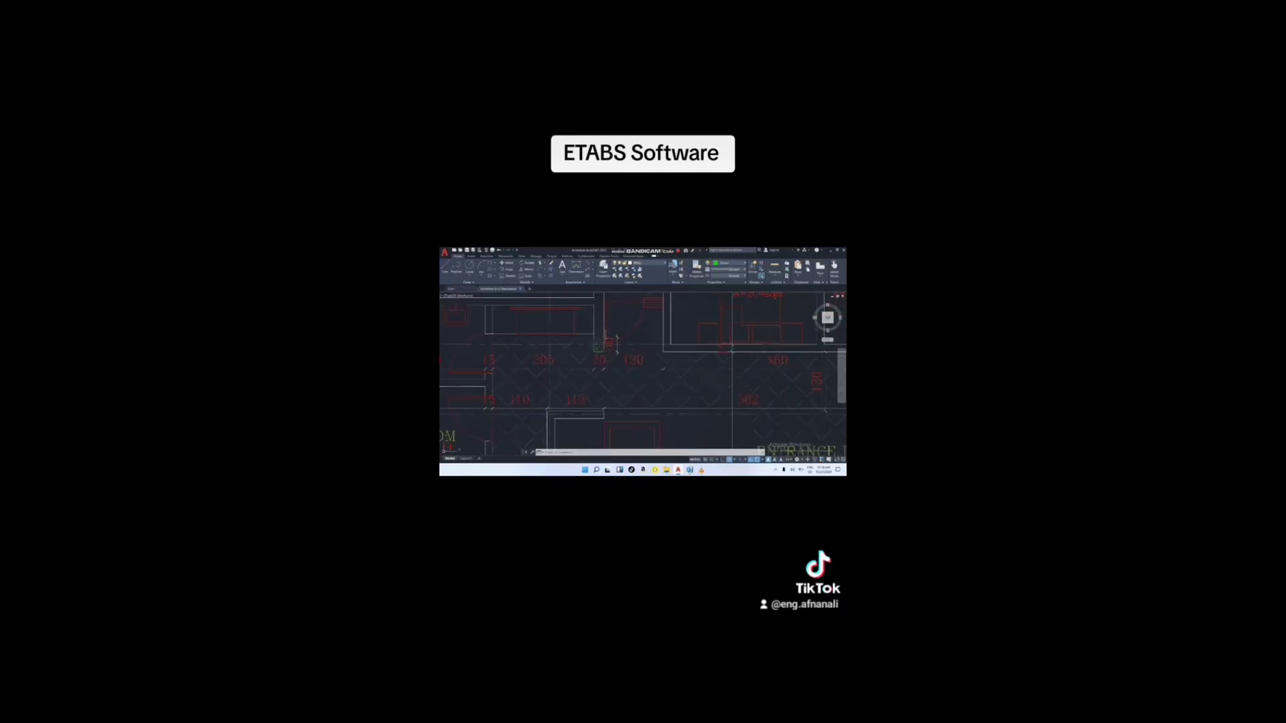
pyautogui.scroll(2, 581, 333)
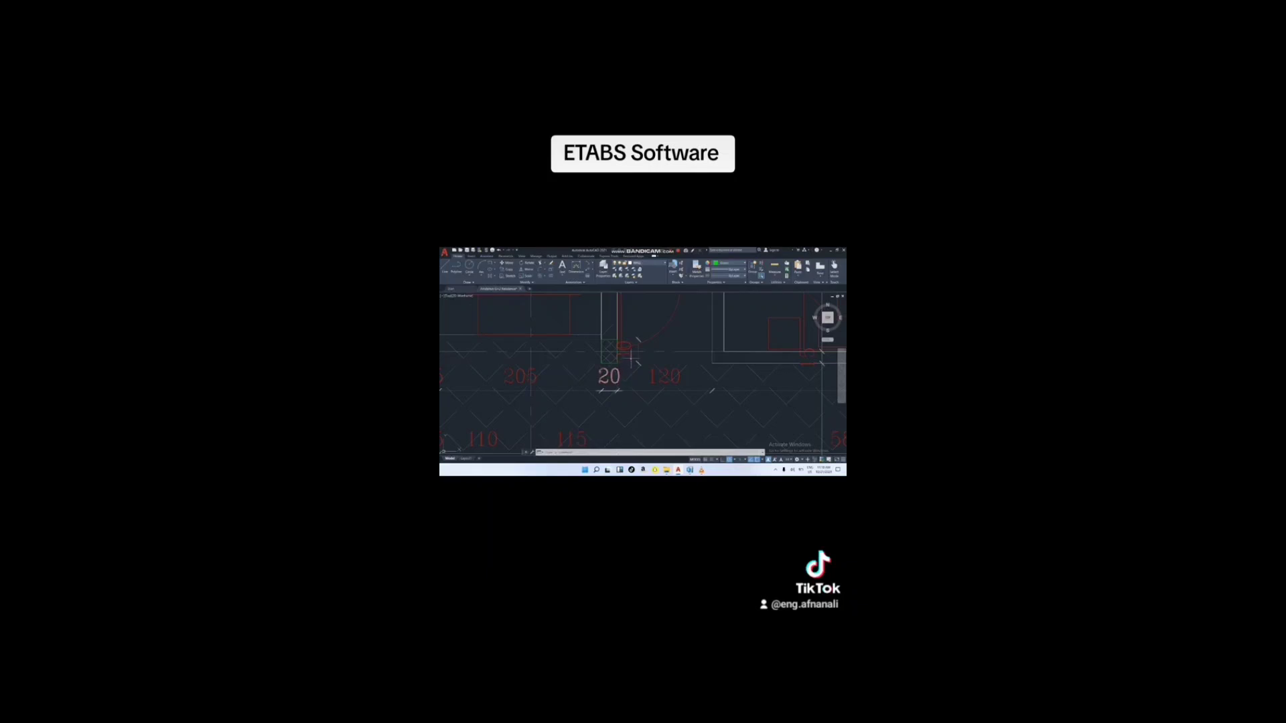
pyautogui.scroll(-5, 612, 376)
pyautogui.scroll(-3, 594, 322)
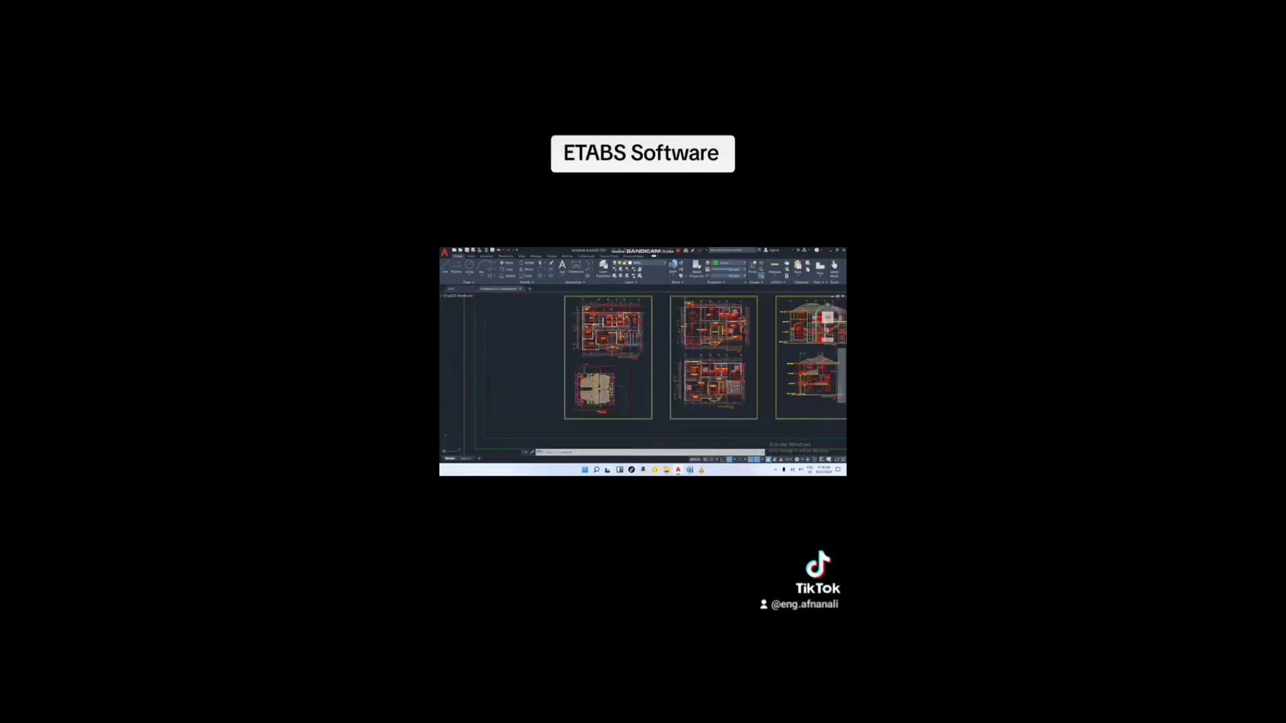
pyautogui.scroll(-2, 594, 322)
pyautogui.scroll(8, 643, 322)
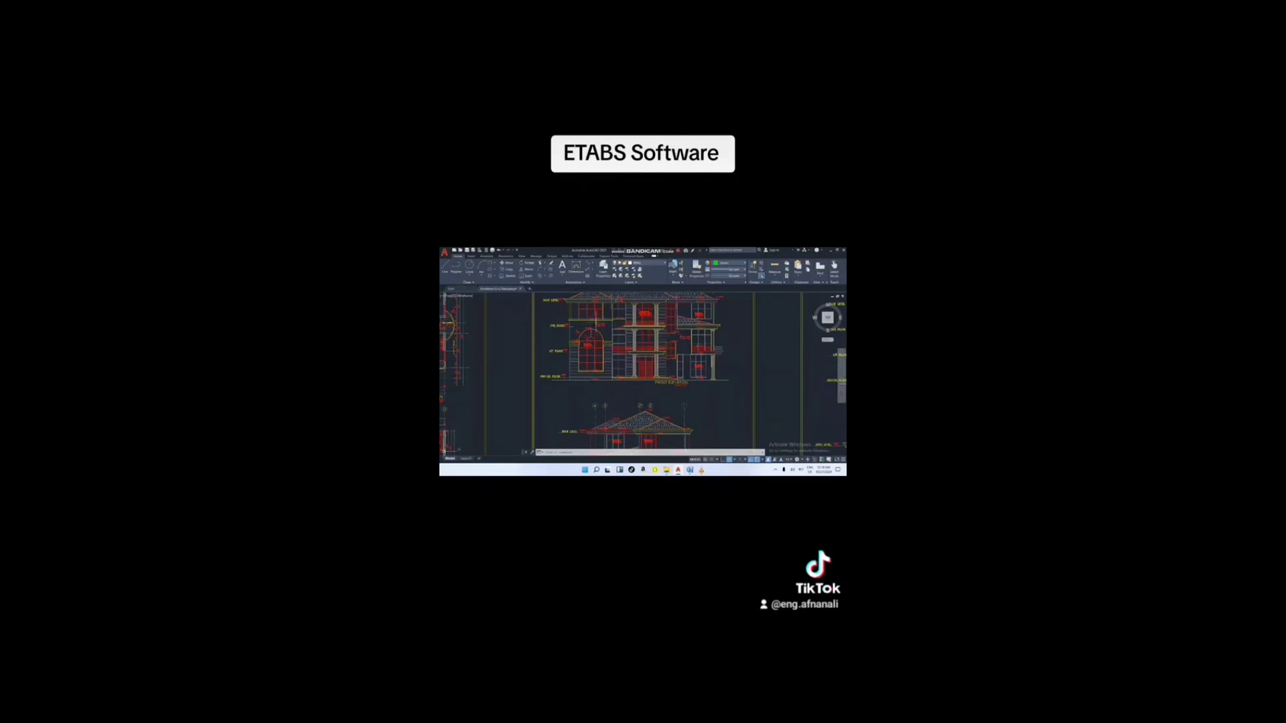
pyautogui.scroll(-2, 595, 320)
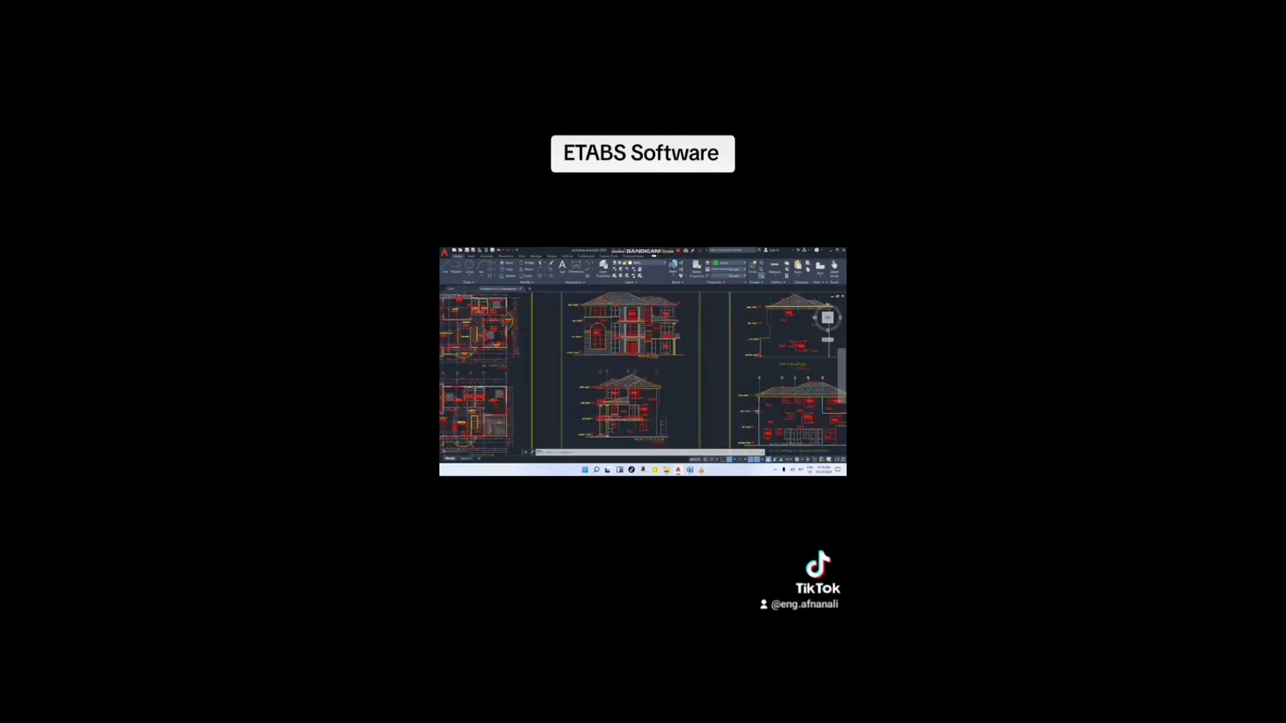
pyautogui.scroll(-2, 653, 332)
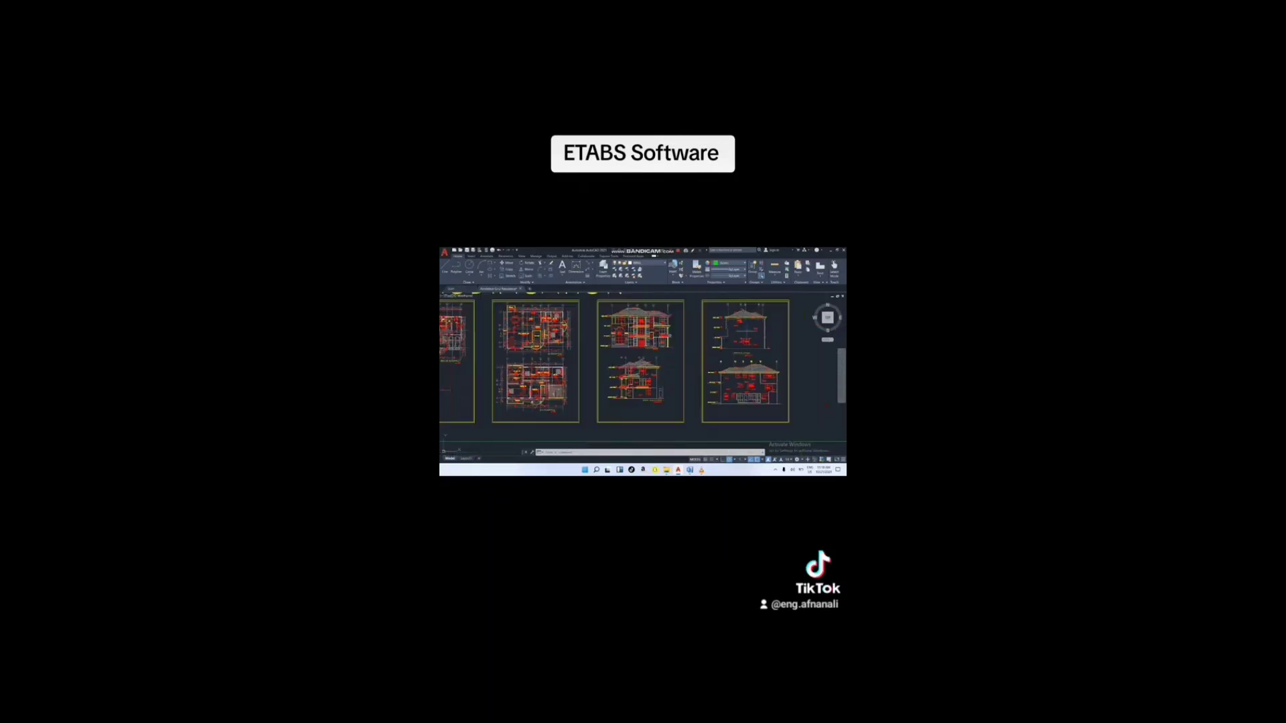
pyautogui.scroll(-4, 774, 358)
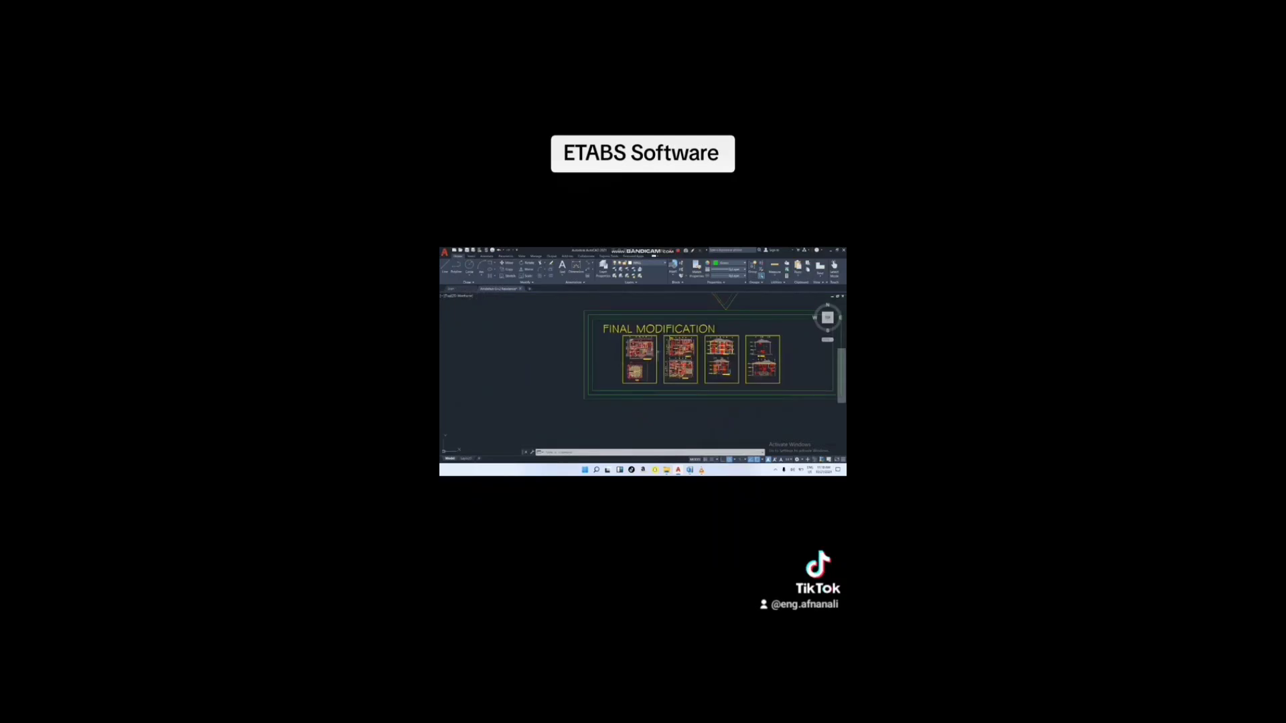
pyautogui.scroll(4, 646, 353)
pyautogui.scroll(3, 631, 343)
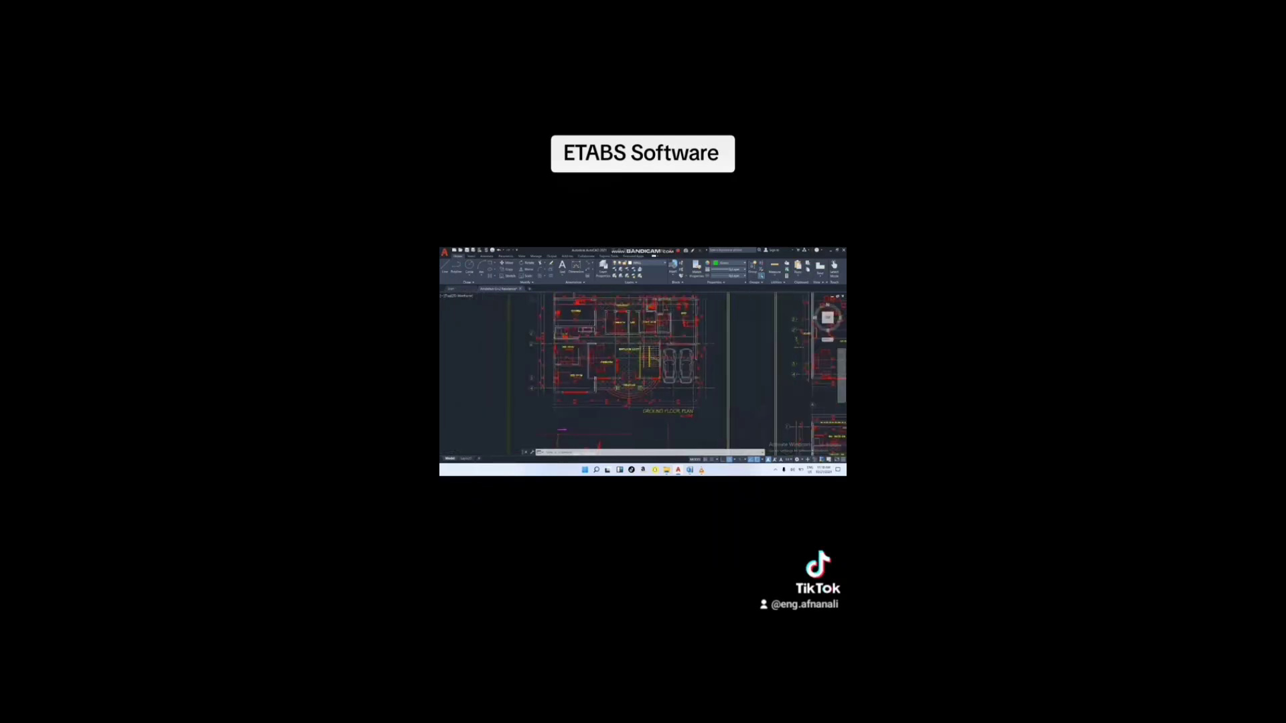
pyautogui.scroll(4, 596, 332)
pyautogui.scroll(-3, 602, 333)
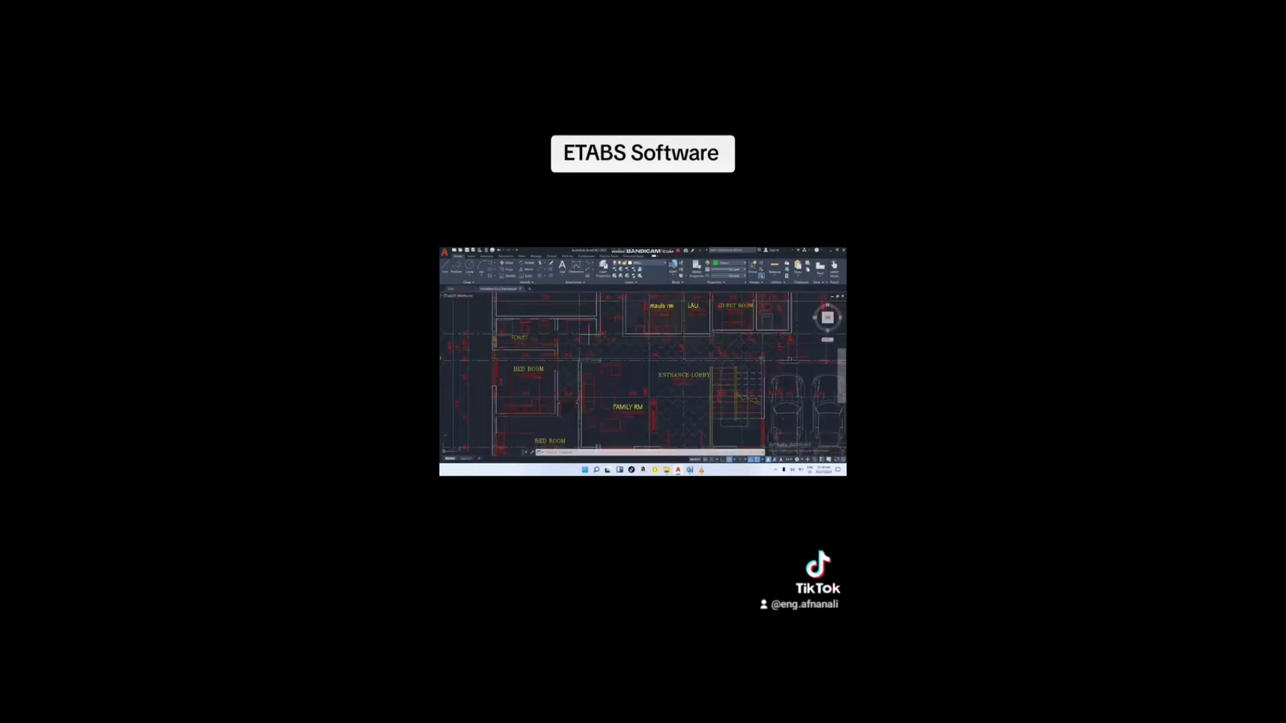
pyautogui.scroll(5, 714, 335)
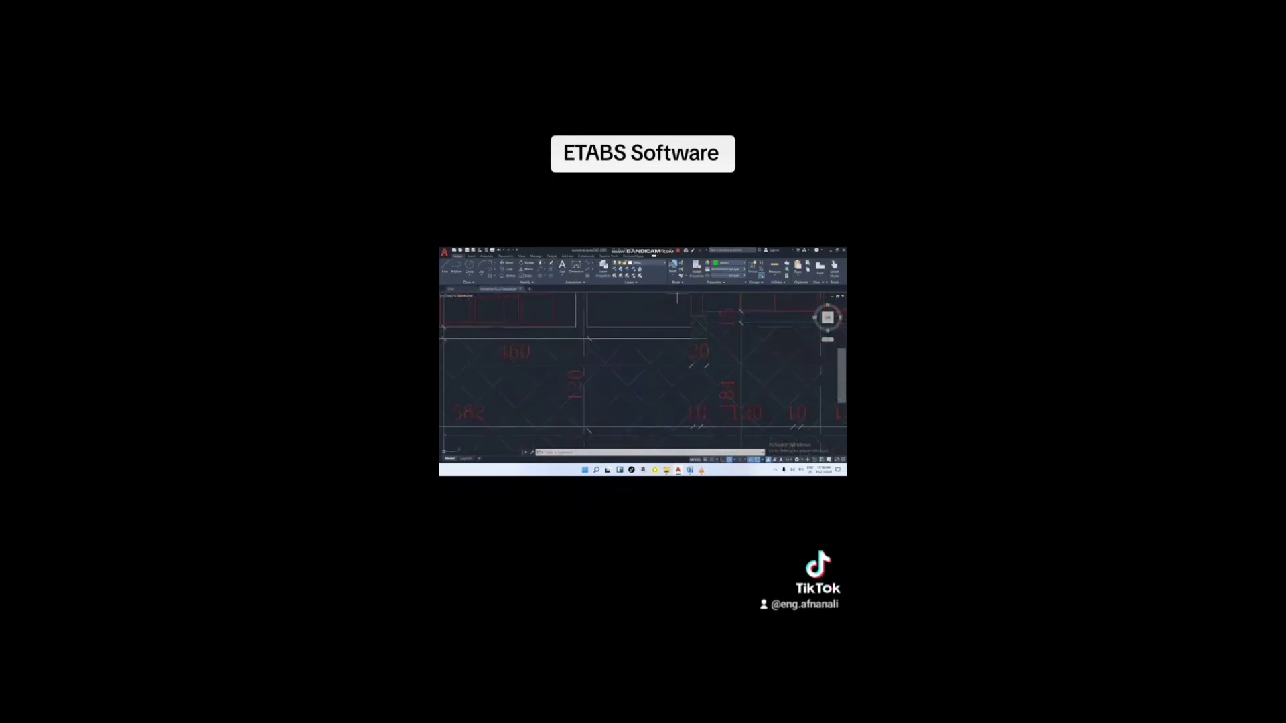
# Step: Dimension the vertical side of the column beside the 20 dimension on the ground floor plan
pyautogui.click(588, 263)
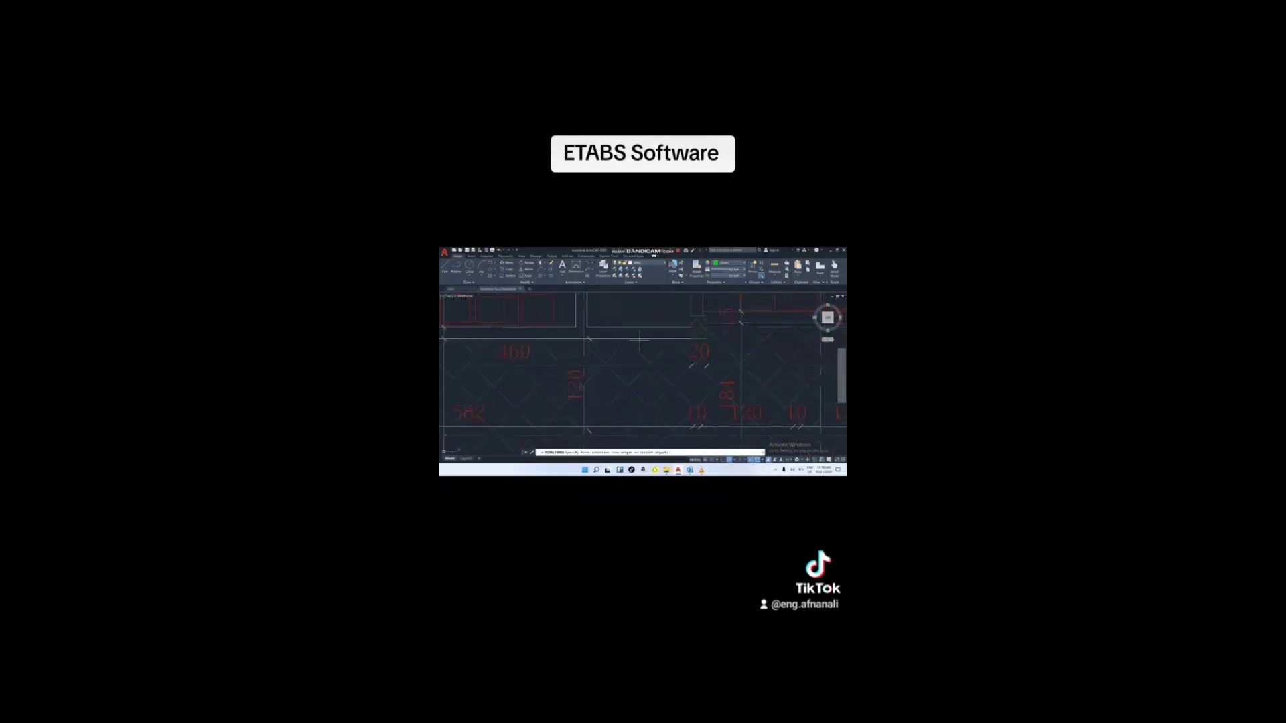
pyautogui.click(706, 315)
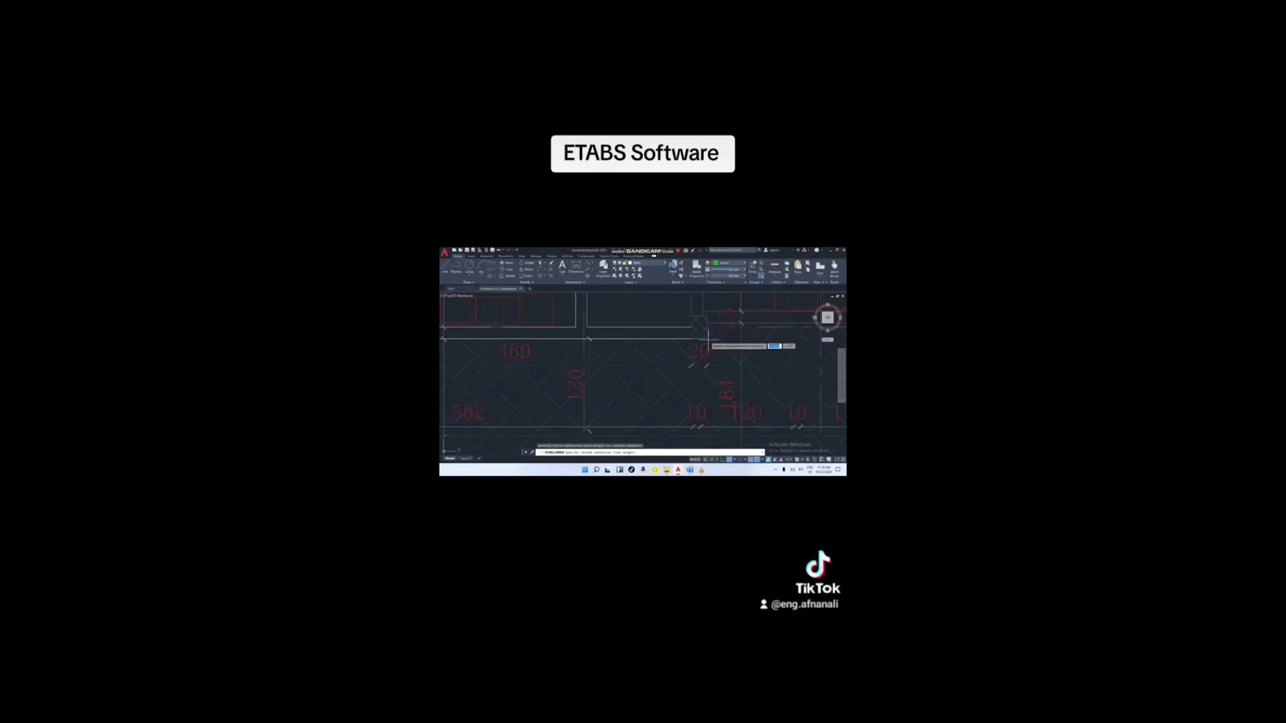
pyautogui.scroll(4, 704, 338)
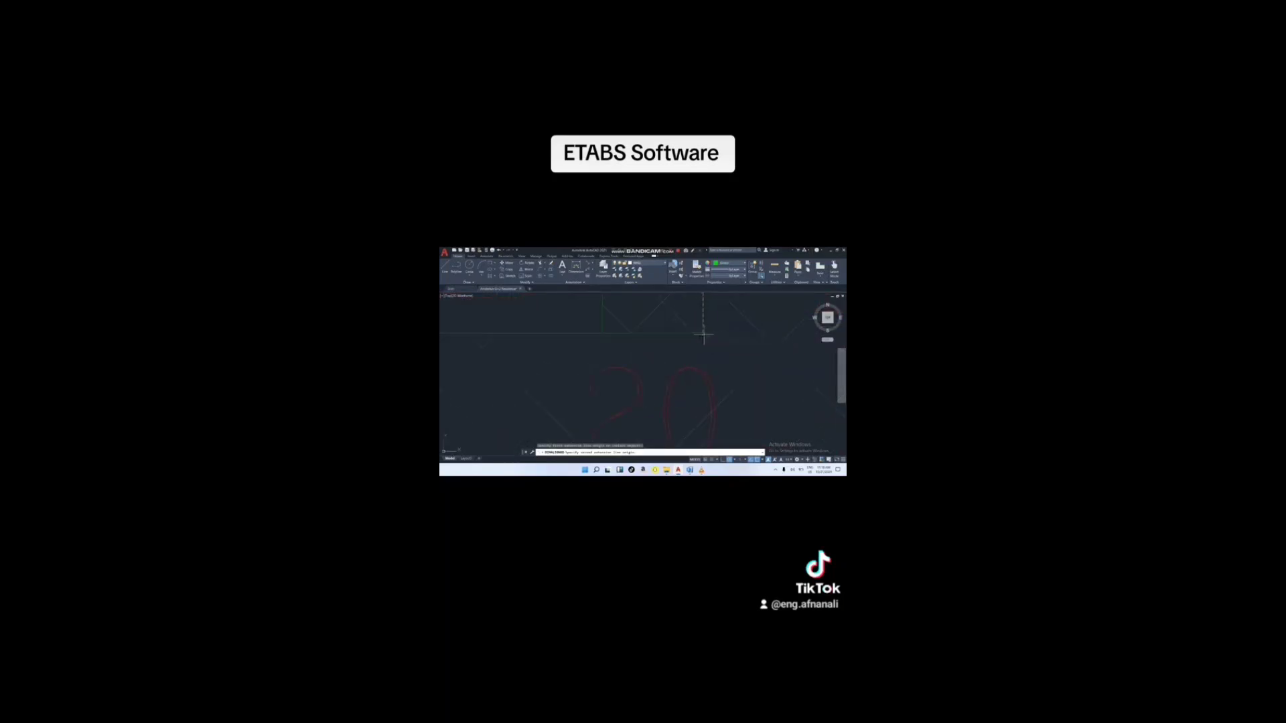
pyautogui.click(704, 336)
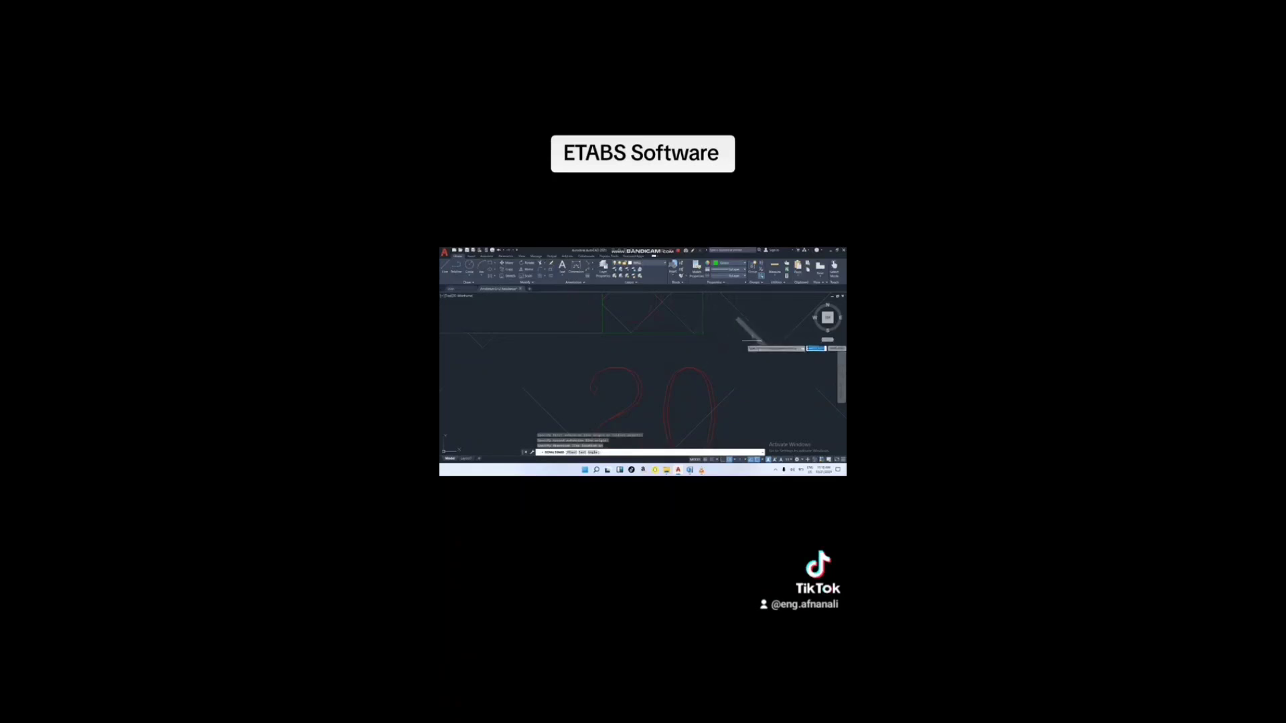
pyautogui.click(771, 345)
pyautogui.scroll(-2, 743, 356)
pyautogui.scroll(-3, 711, 362)
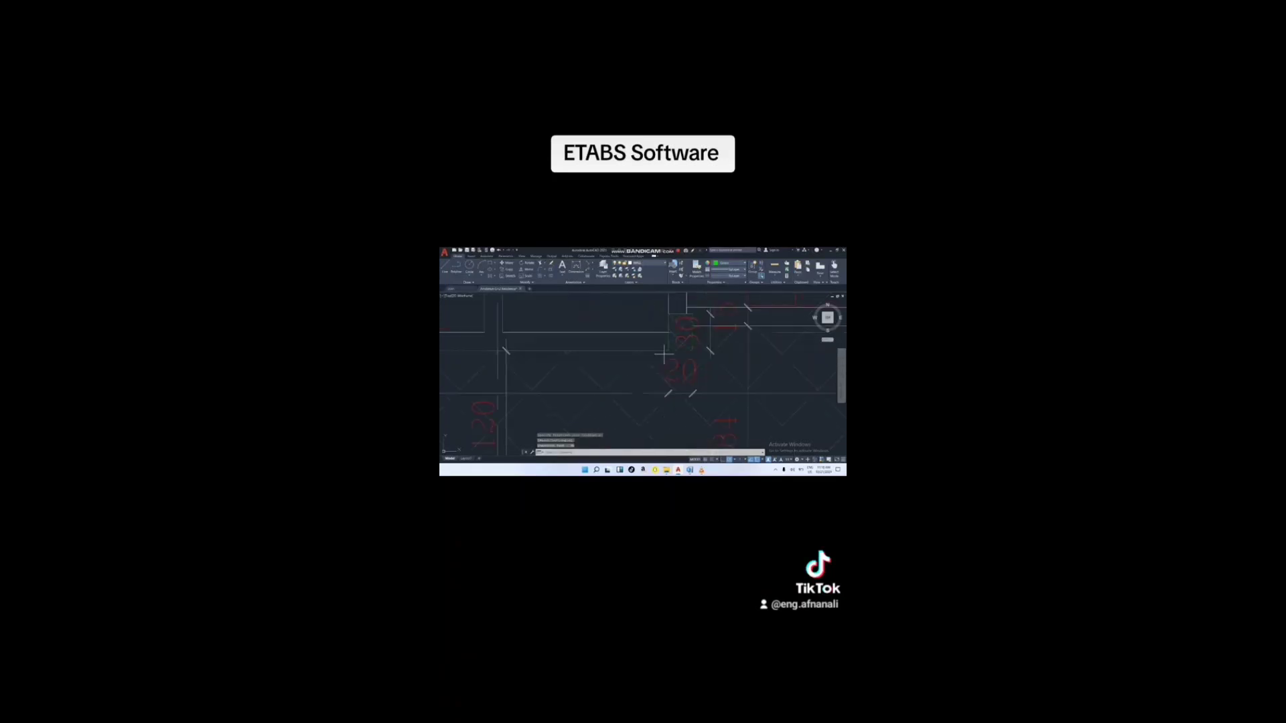
# Step: Switch back to ETABS, complete the column section name with its size and choose the defined concrete as its material
pyautogui.click(690, 470)
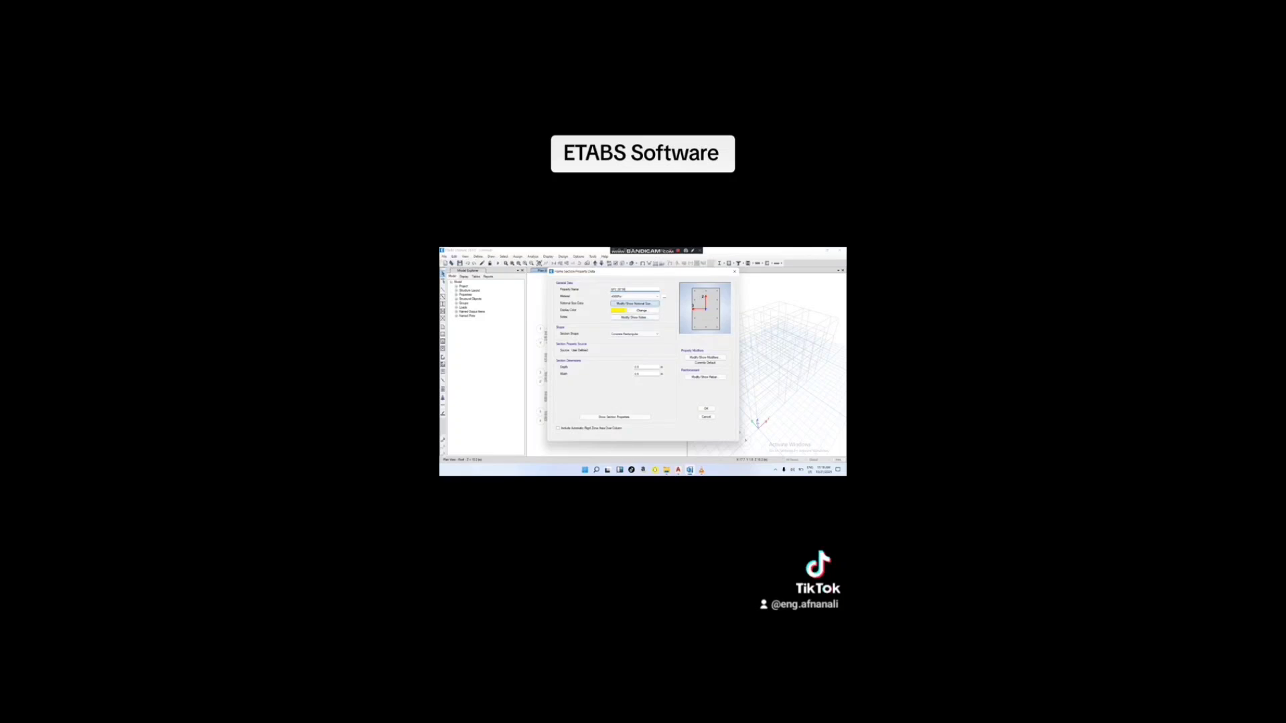
pyautogui.click(635, 296)
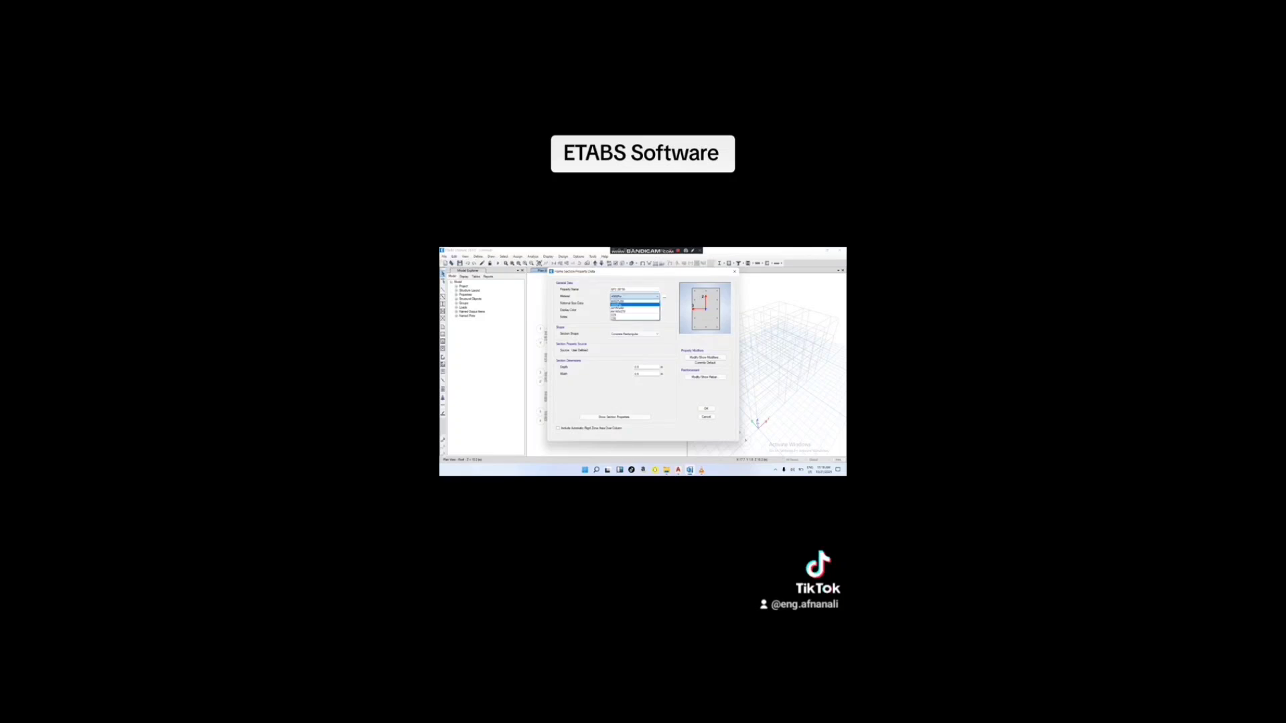
pyautogui.click(634, 318)
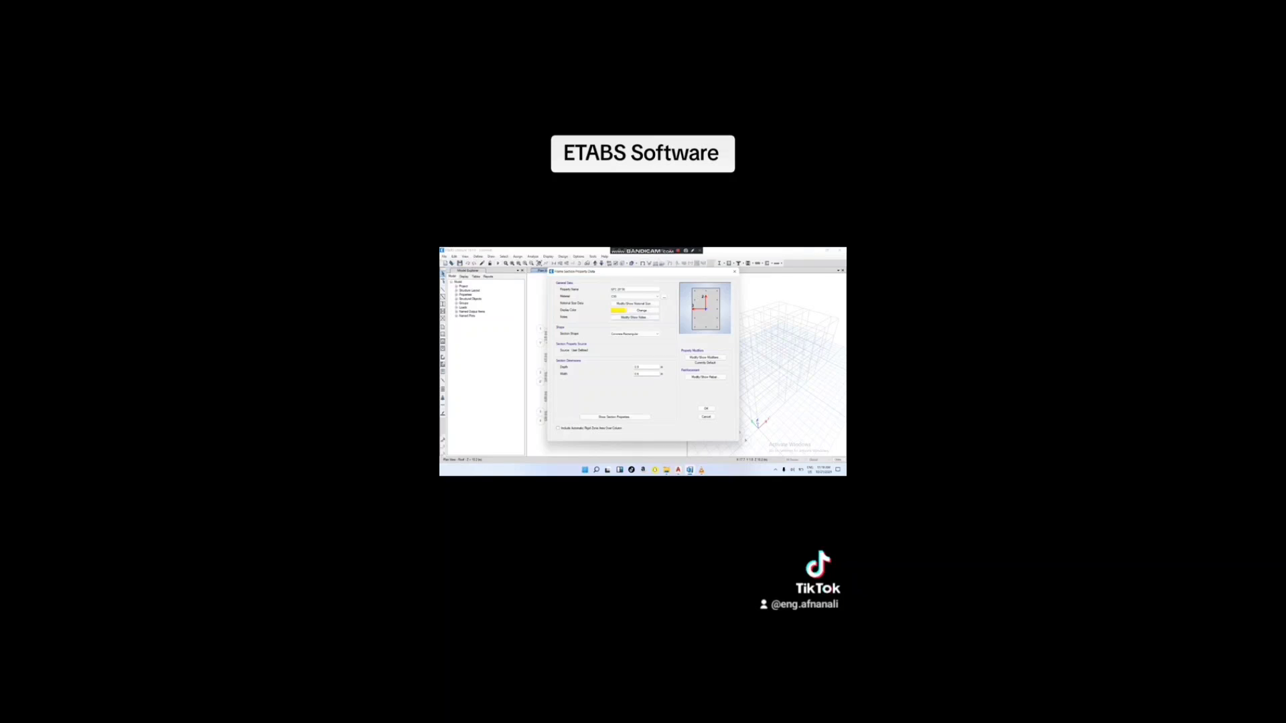
# Step: Set the column section's depth and width in metres
pyautogui.click(640, 367)
pyautogui.press('Tab')
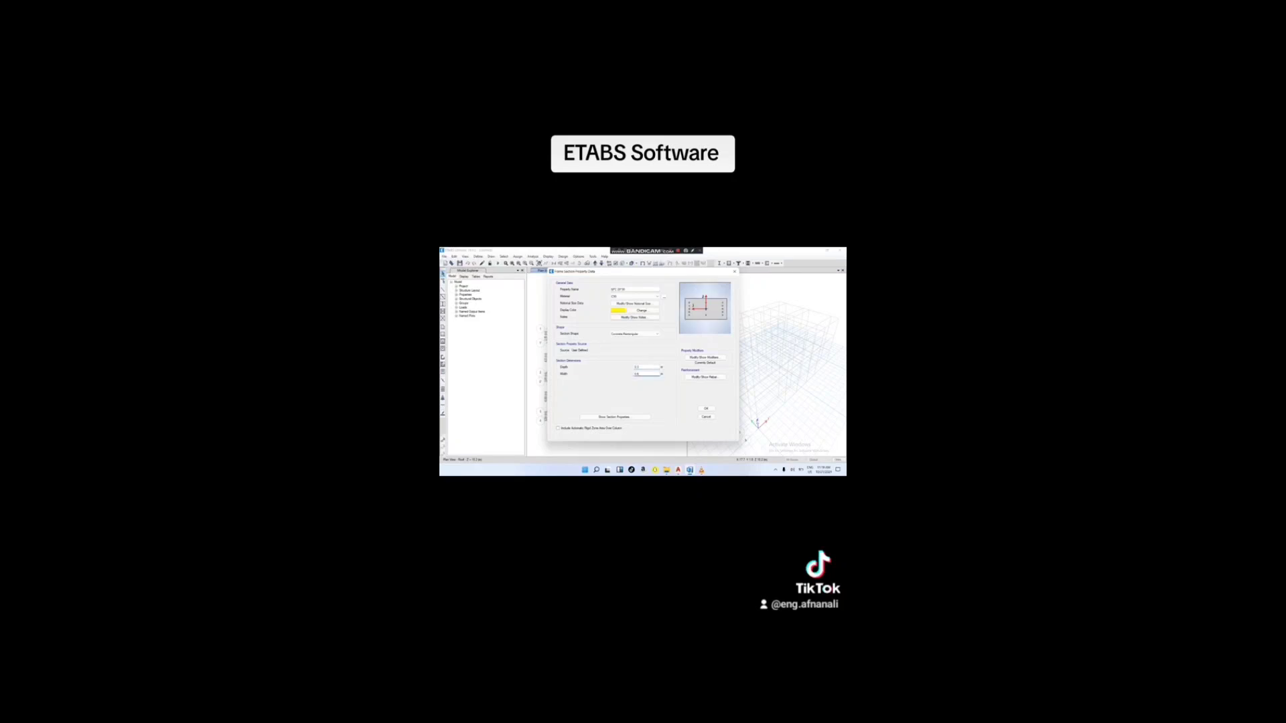
pyautogui.click(639, 367)
pyautogui.press('Tab')
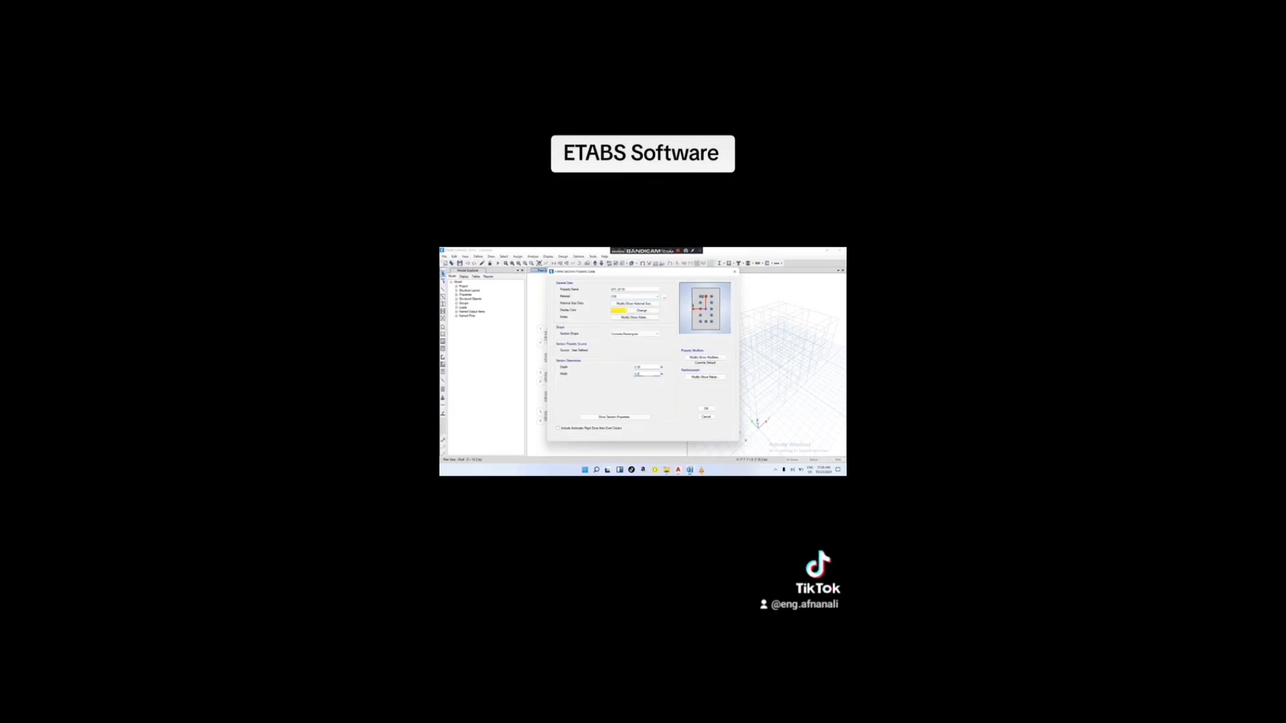
# Step: Set the clear cover and the number of longitudinal bars along the faces in the column section's reinforcement data
pyautogui.click(705, 377)
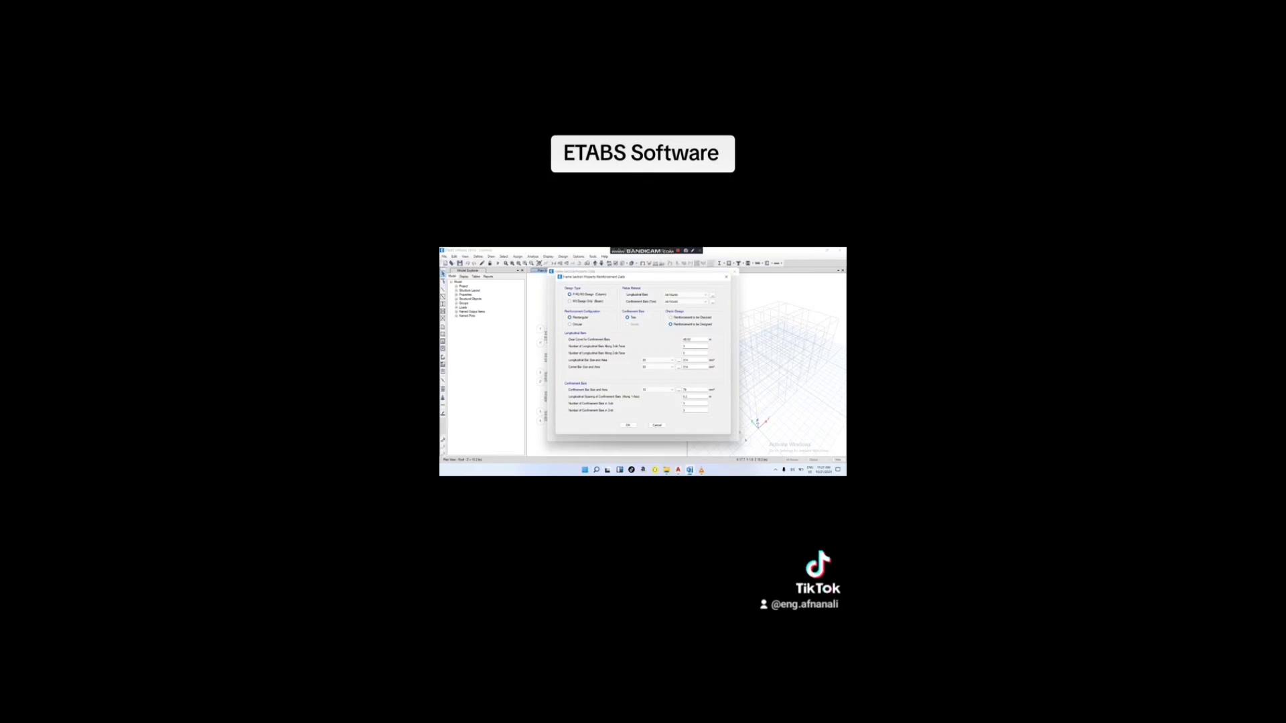
pyautogui.click(687, 353)
pyautogui.click(691, 340)
pyautogui.click(658, 360)
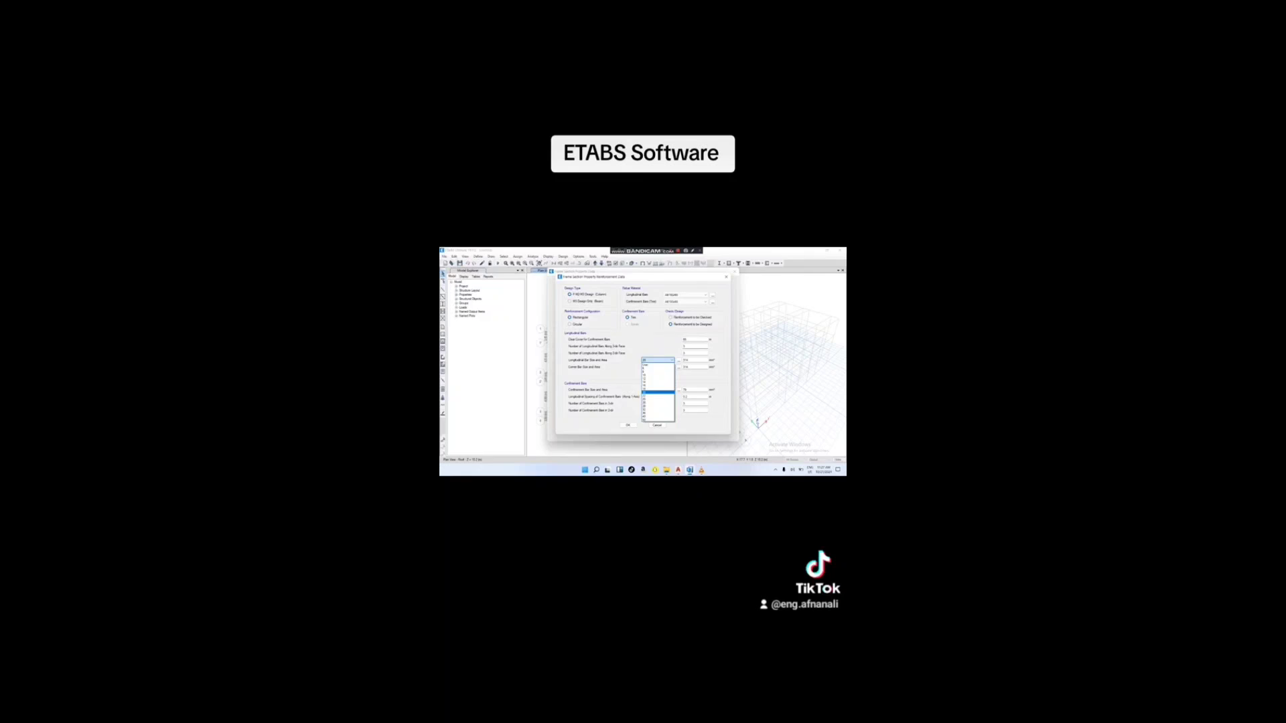
pyautogui.click(658, 360)
pyautogui.click(695, 339)
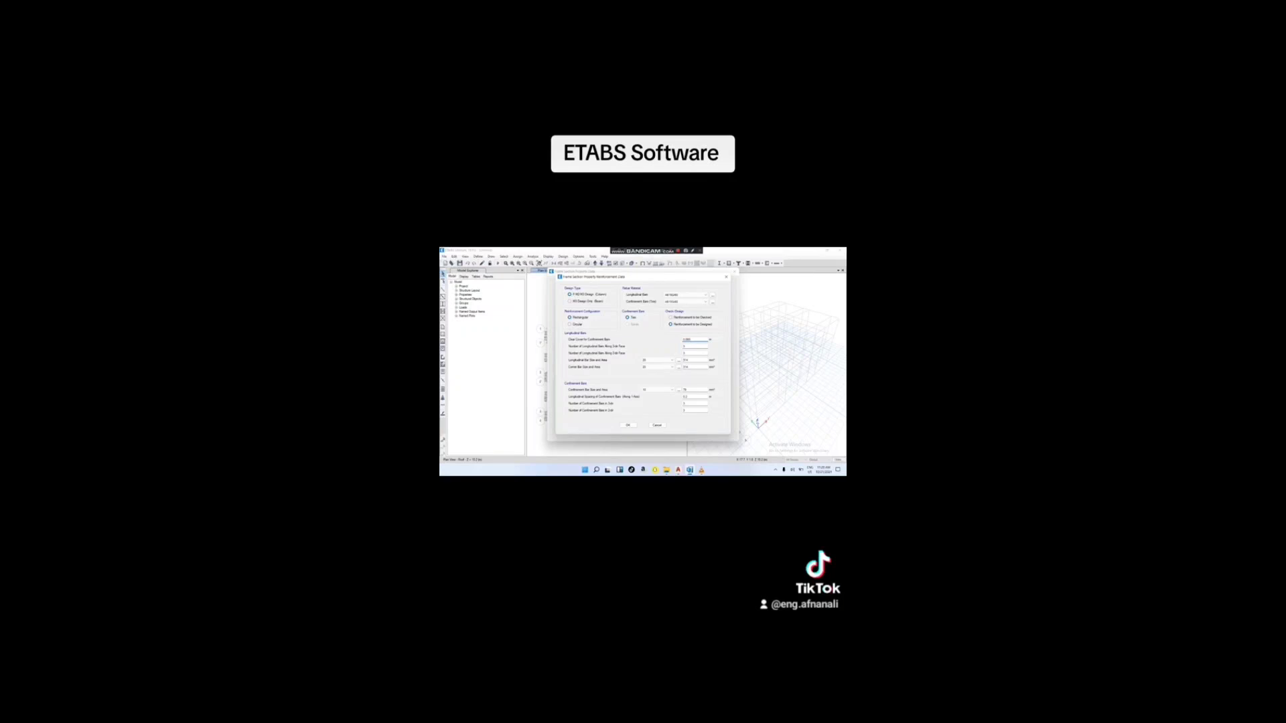
# Step: Choose the column's longitudinal bar size, accept the reinforcement data, and reopen it to revise the clear cover for confinement bars
pyautogui.click(684, 353)
pyautogui.click(670, 361)
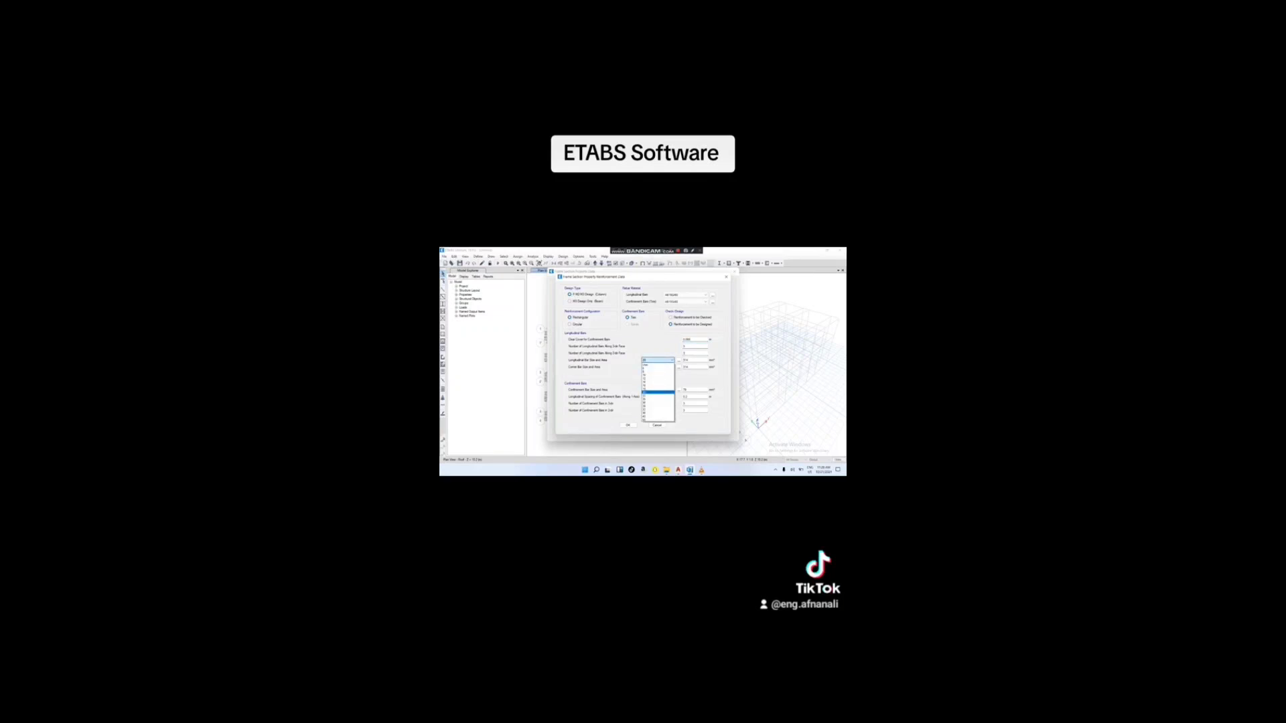
pyautogui.click(660, 392)
pyautogui.click(660, 389)
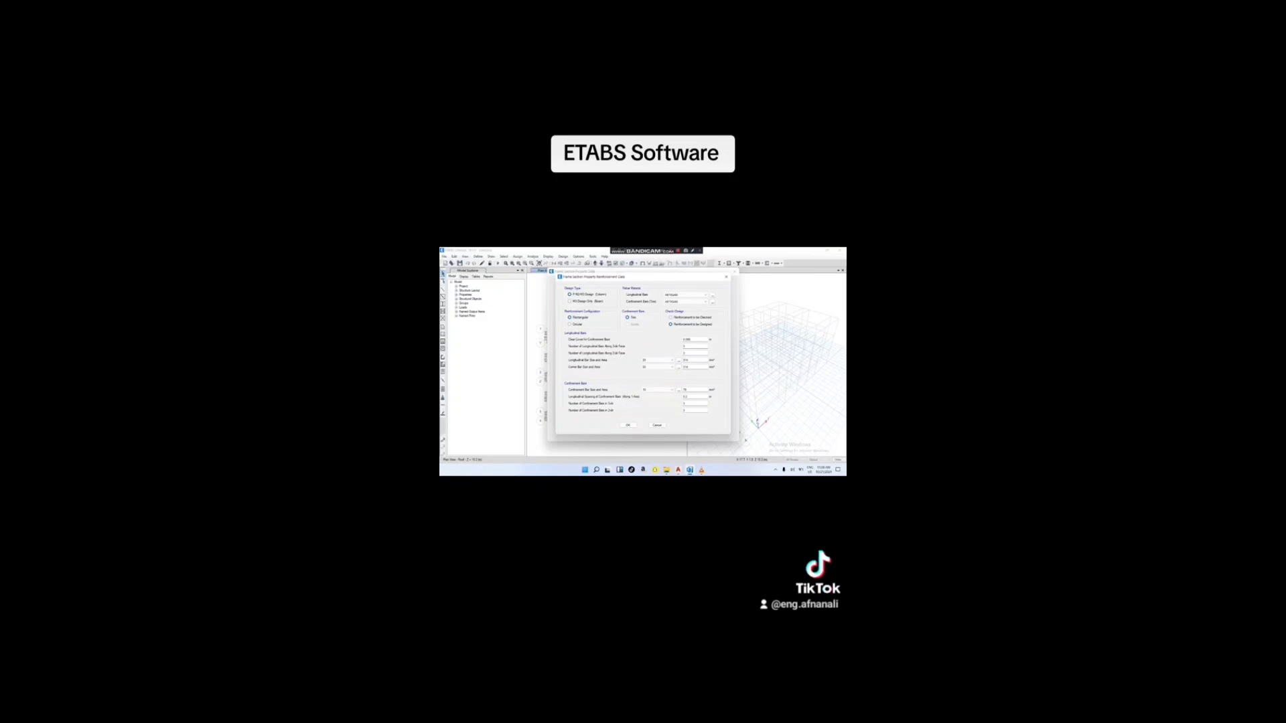
pyautogui.click(628, 425)
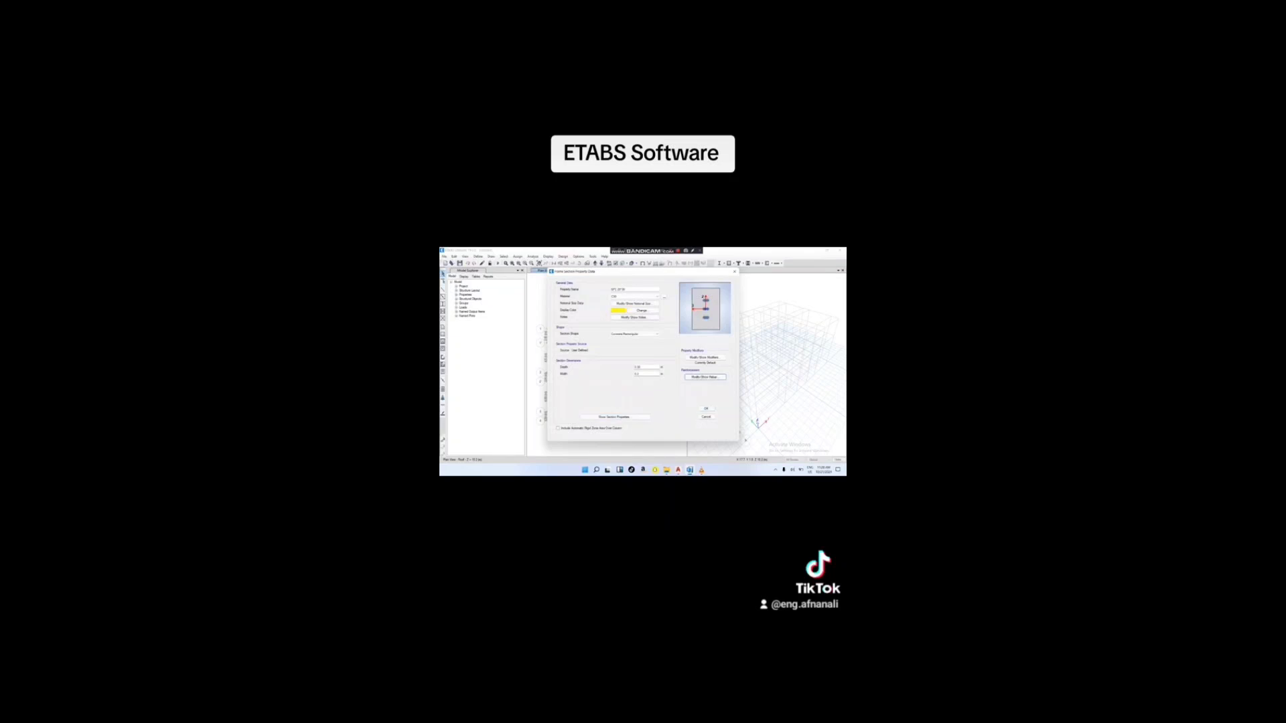
pyautogui.click(704, 377)
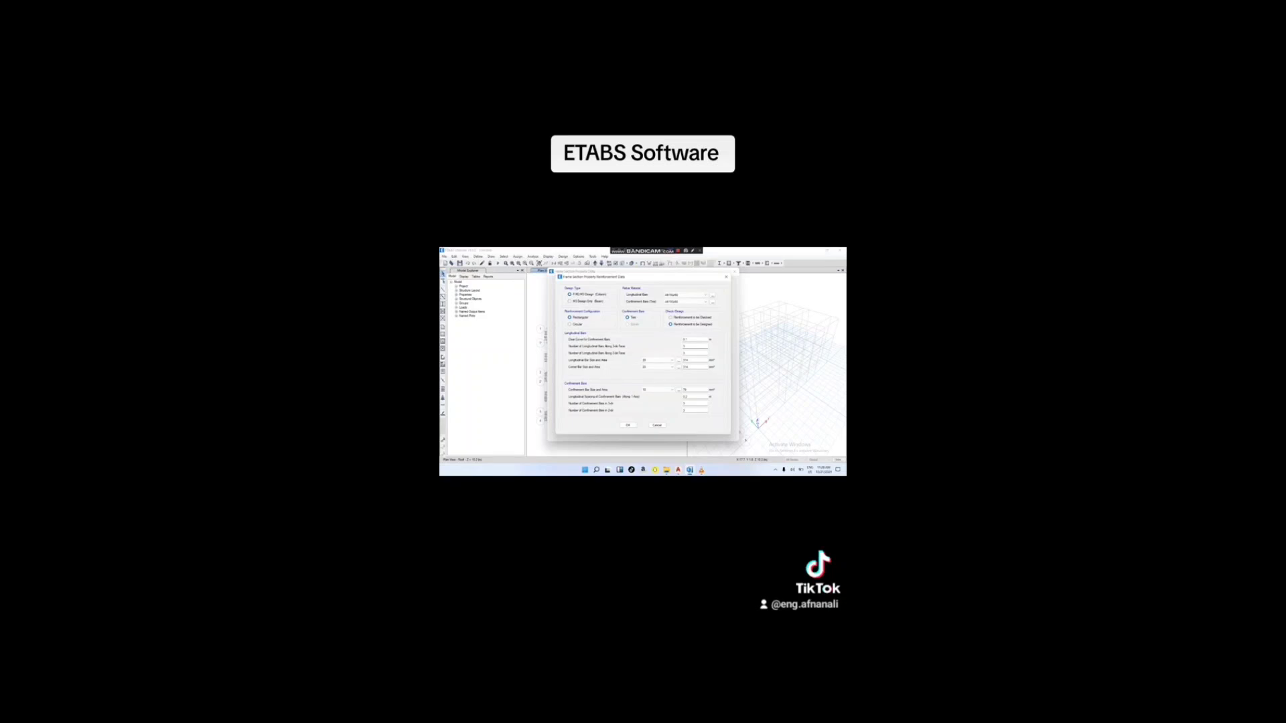
pyautogui.click(694, 339)
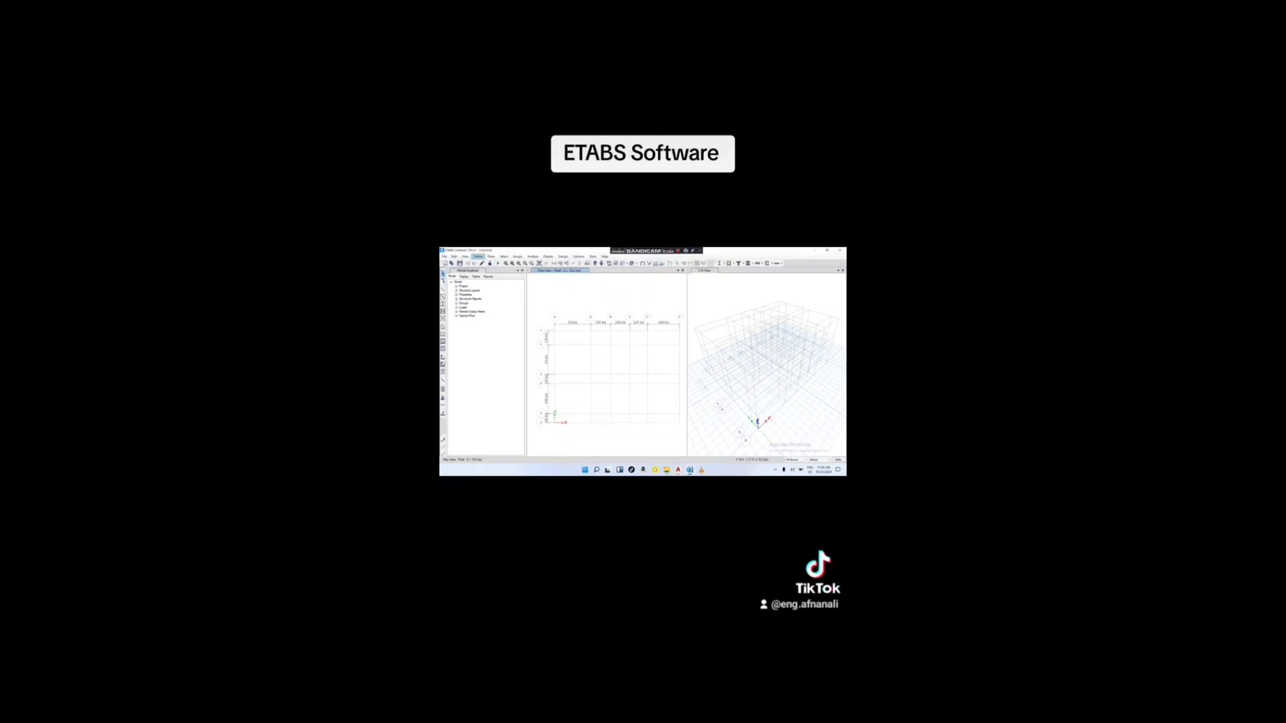
# Step: Add a new concrete rectangular frame section for the beam, name it with its size and choose the defined concrete as its material
pyautogui.click(478, 257)
pyautogui.moveTo(496, 271)
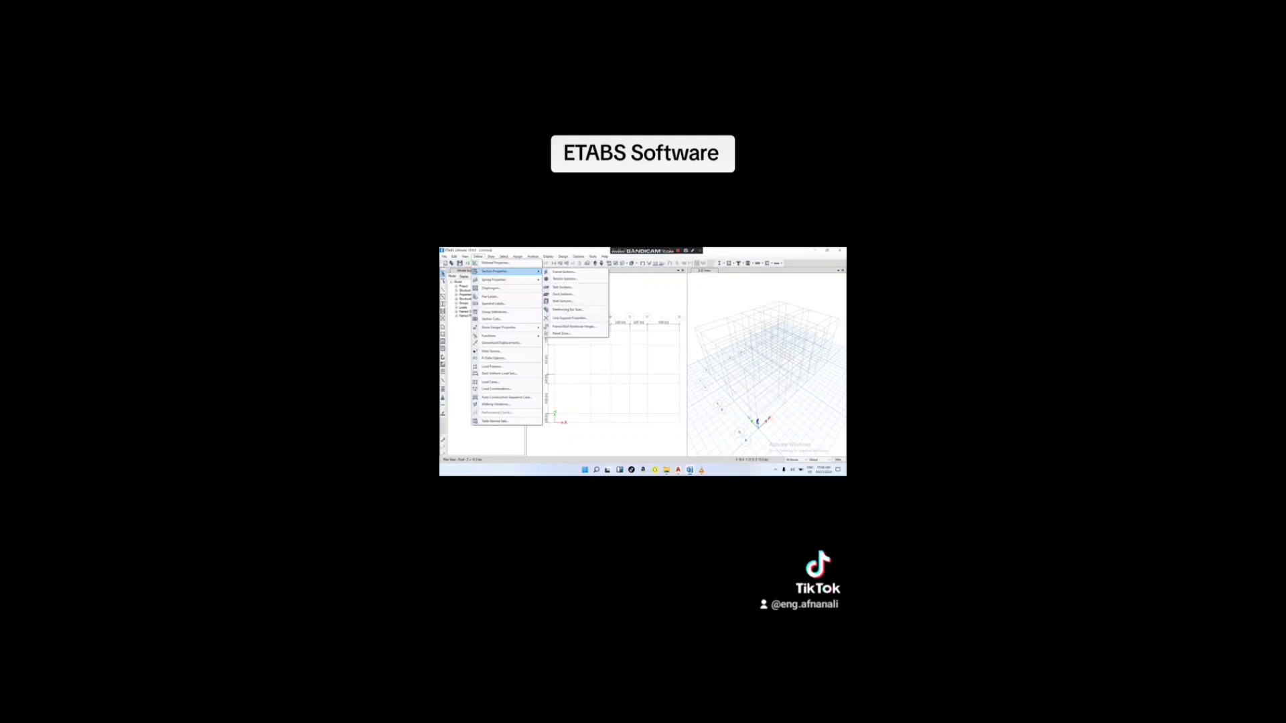
pyautogui.click(568, 272)
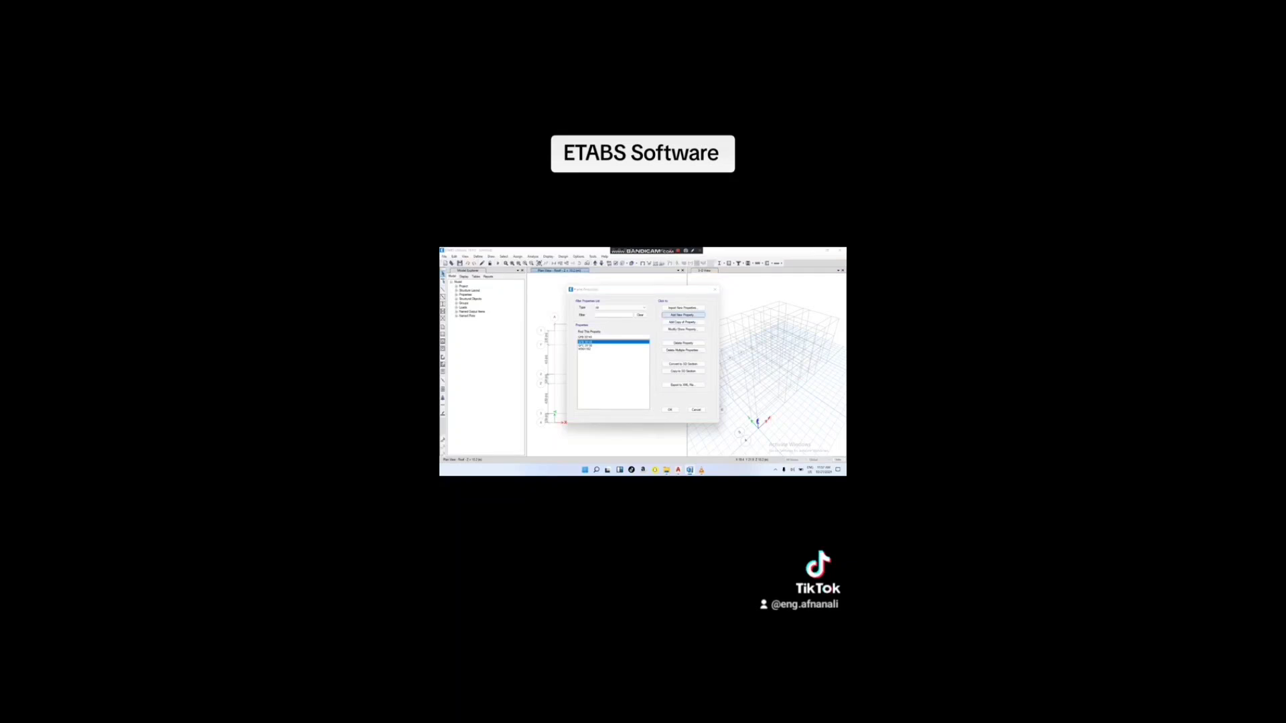
pyautogui.click(682, 315)
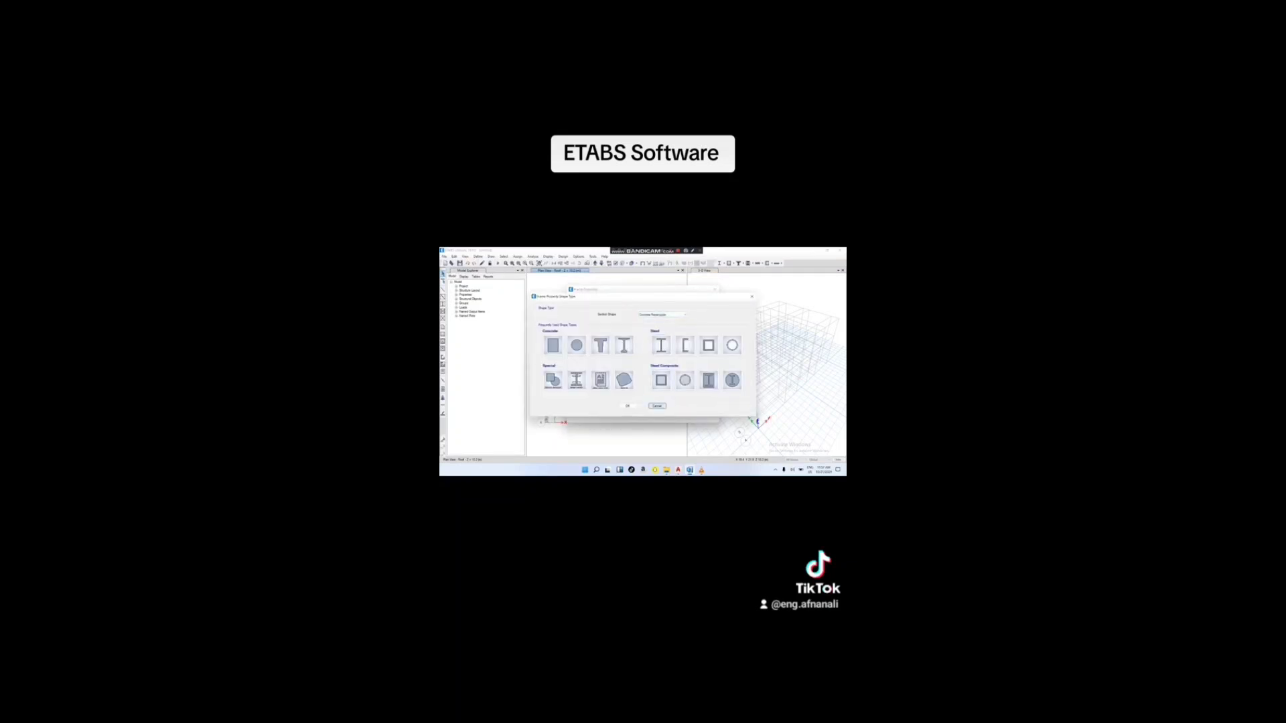
pyautogui.click(628, 406)
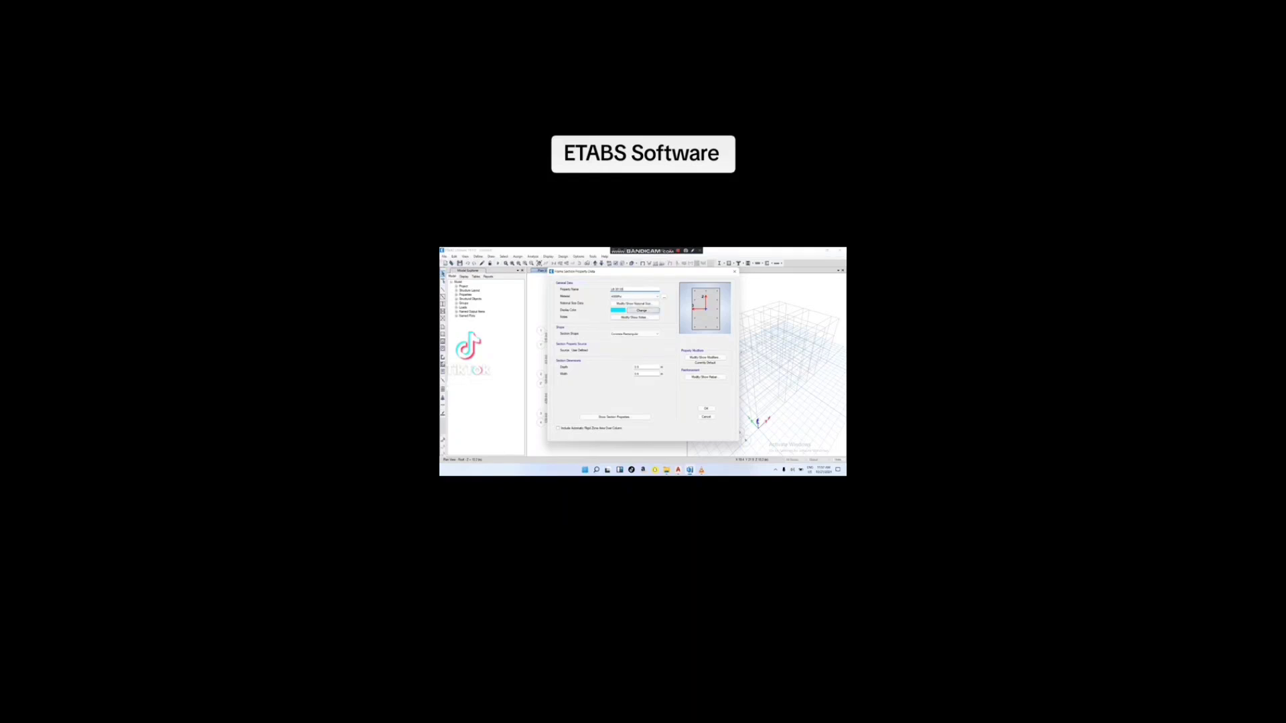
pyautogui.click(647, 297)
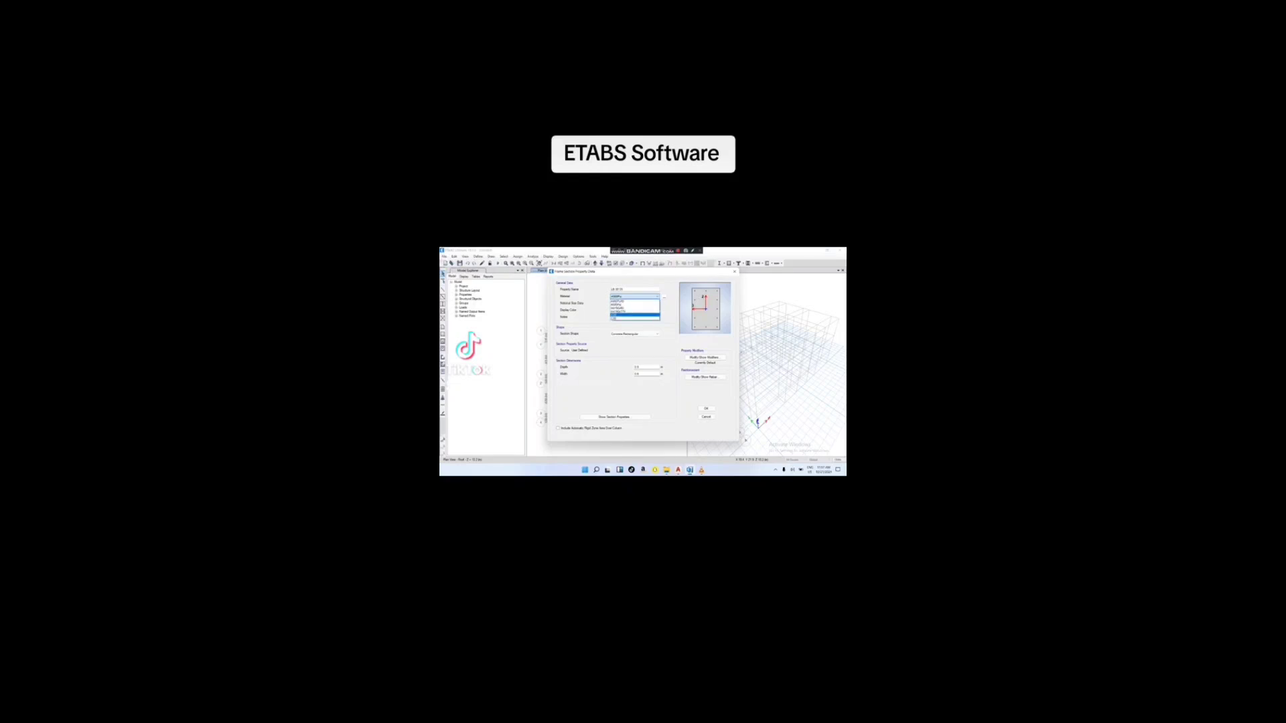
pyautogui.click(624, 316)
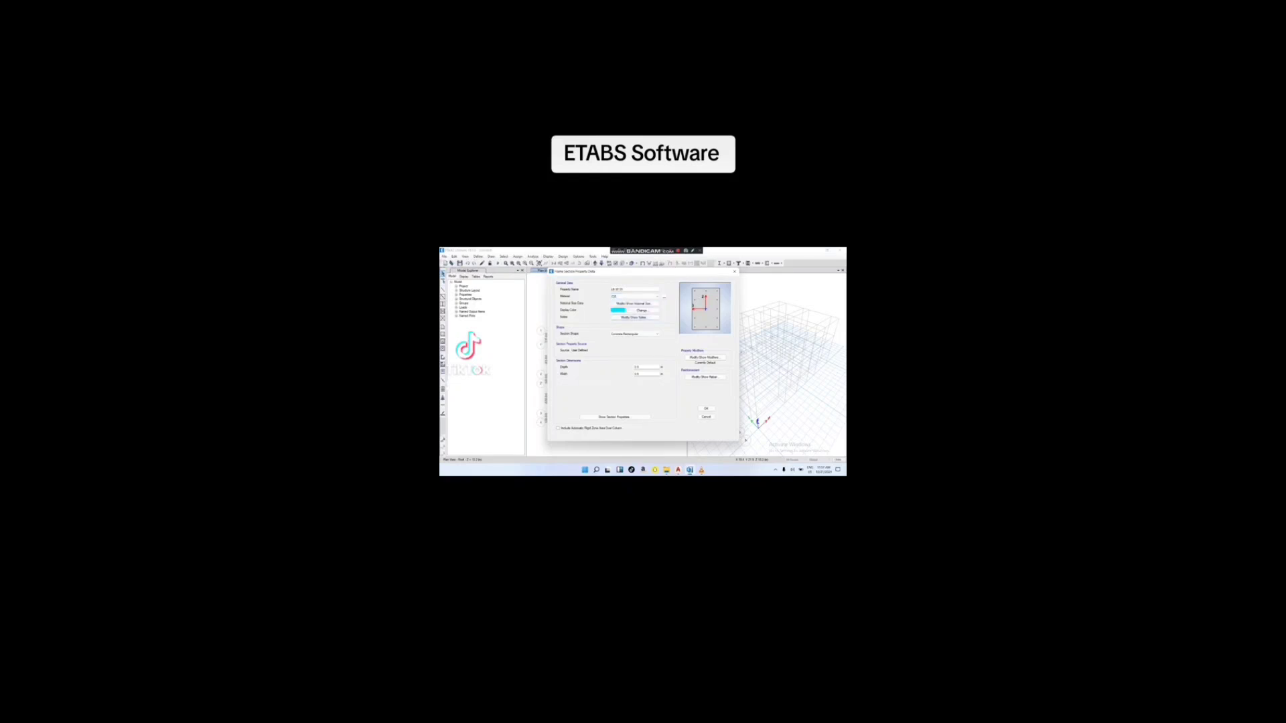
# Step: Set the beam section's depth and width in metres
pyautogui.click(638, 367)
pyautogui.press('Tab')
pyautogui.click(646, 367)
# Step: Set the section's reinforcement design type to M3 Design Only (Beam) and enter the covers for the top and bottom bars
pyautogui.click(704, 377)
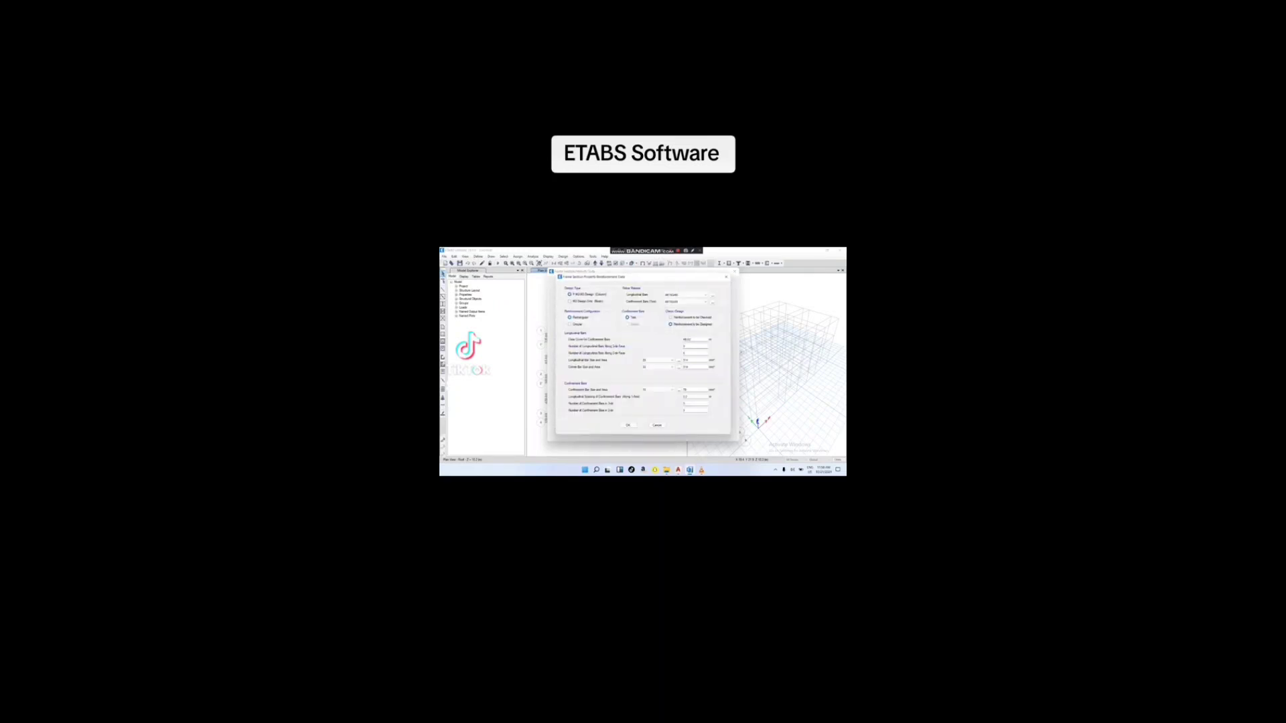
pyautogui.click(570, 301)
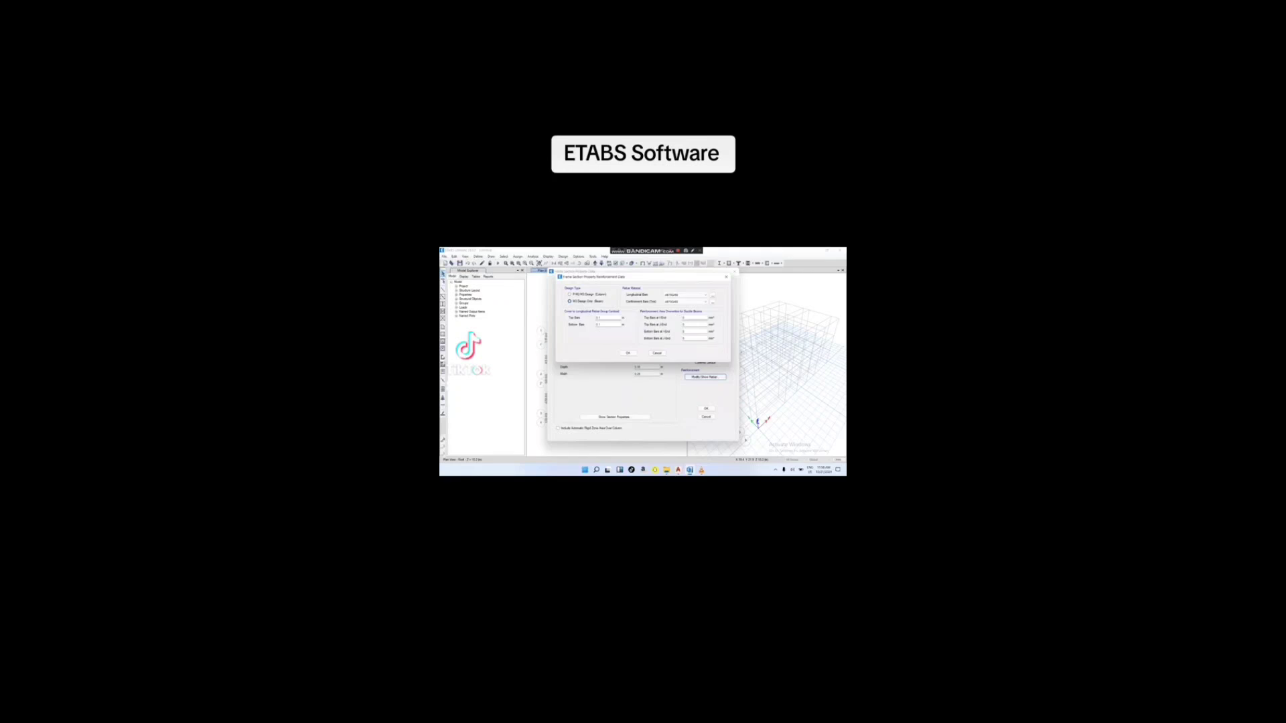
pyautogui.click(601, 318)
pyautogui.click(600, 325)
pyautogui.click(627, 353)
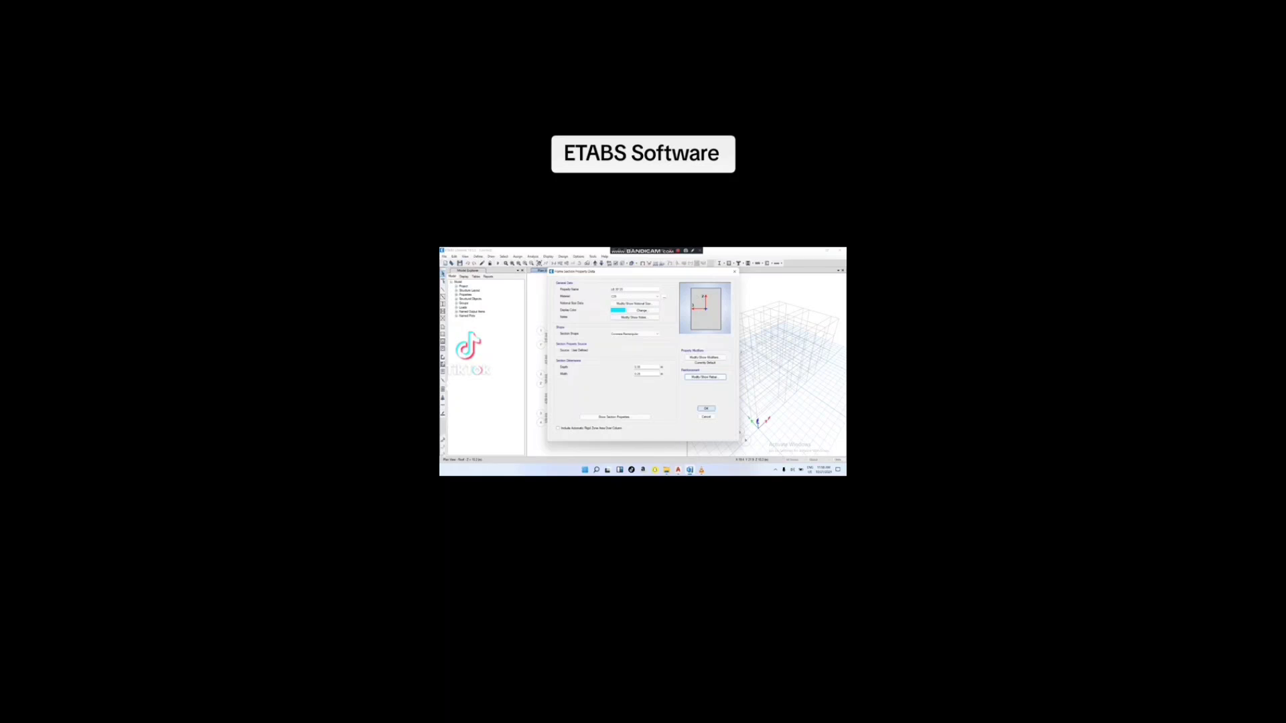
# Step: Revise the beam section's top and bottom longitudinal bar covers in metres and accept the finished section
pyautogui.click(706, 377)
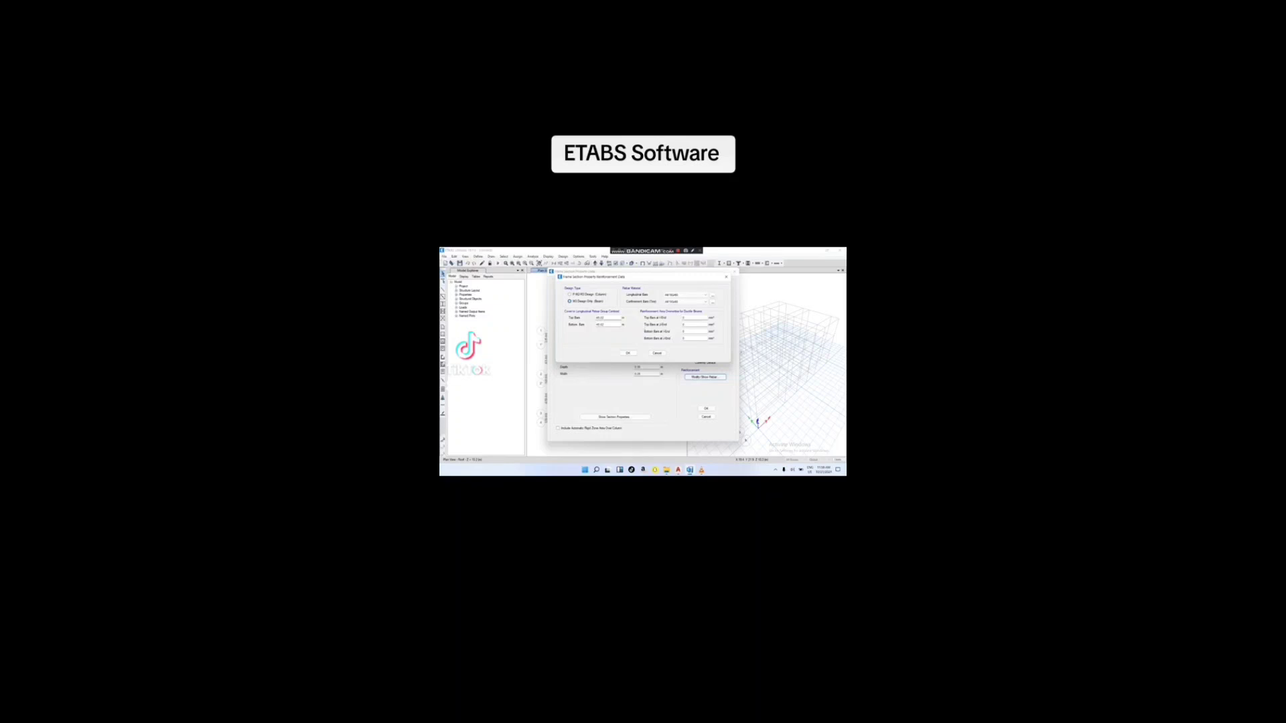
pyautogui.click(604, 318)
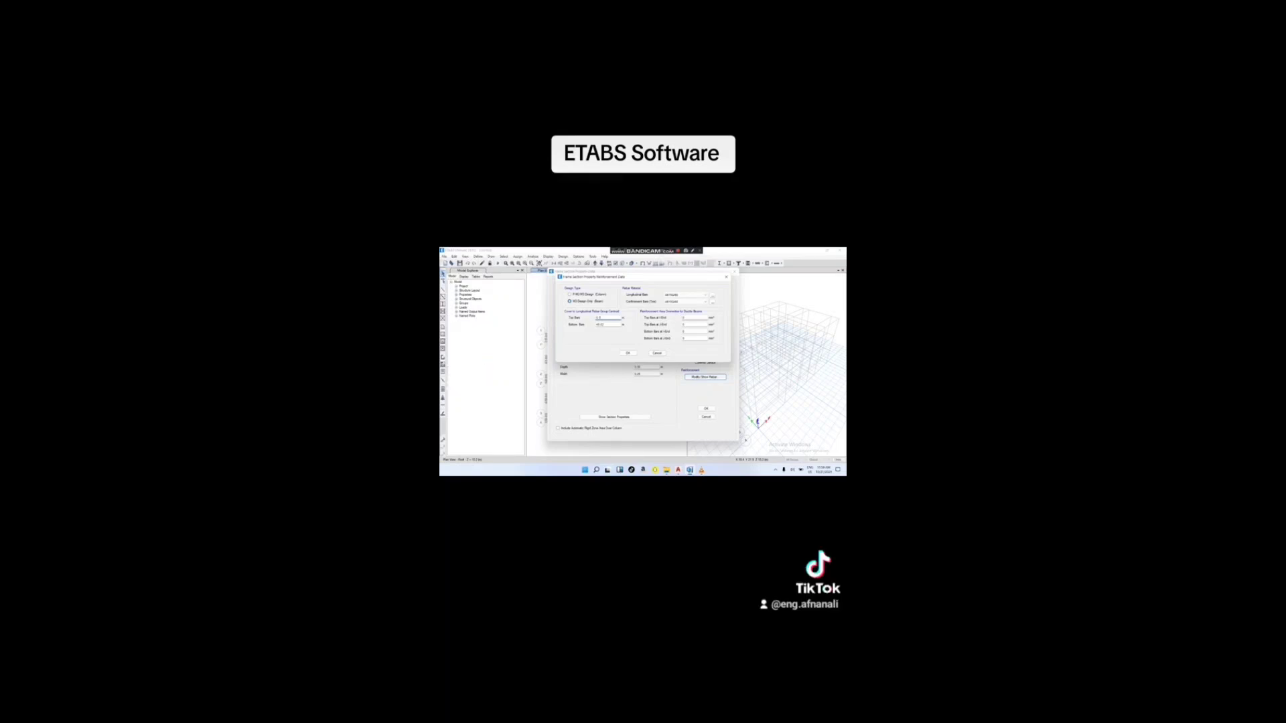
pyautogui.click(604, 325)
pyautogui.click(628, 353)
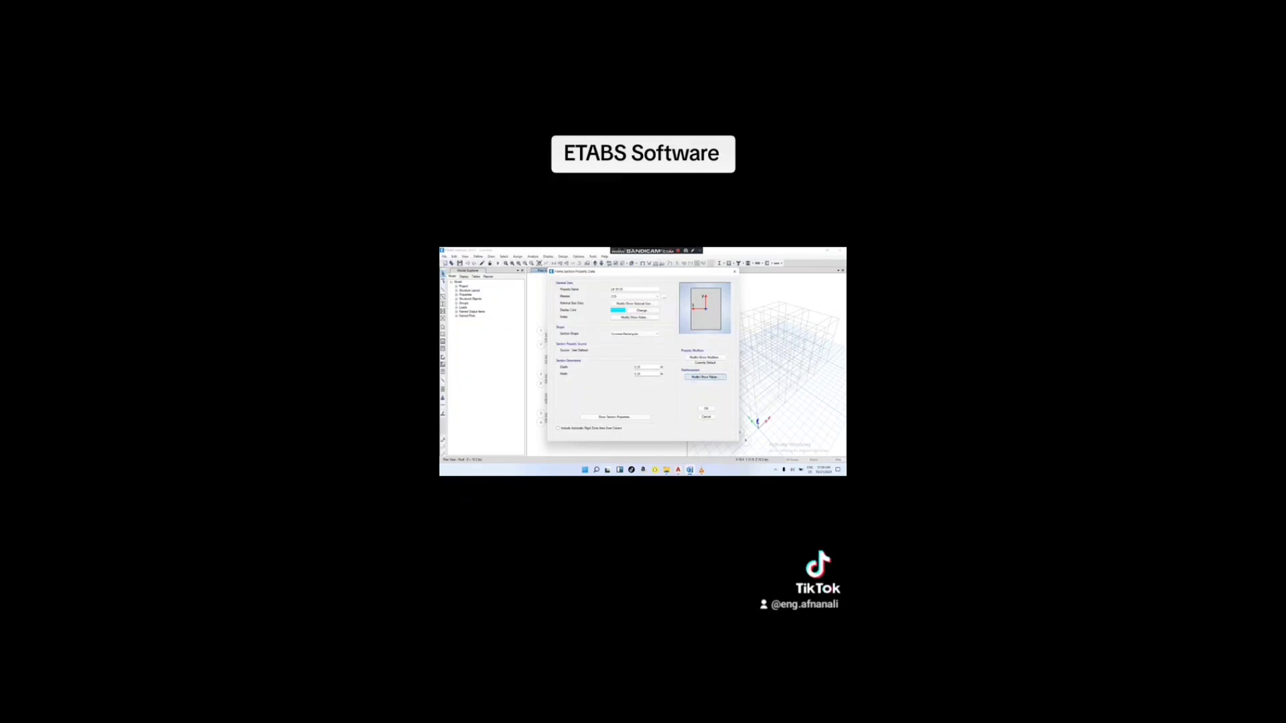
pyautogui.click(705, 377)
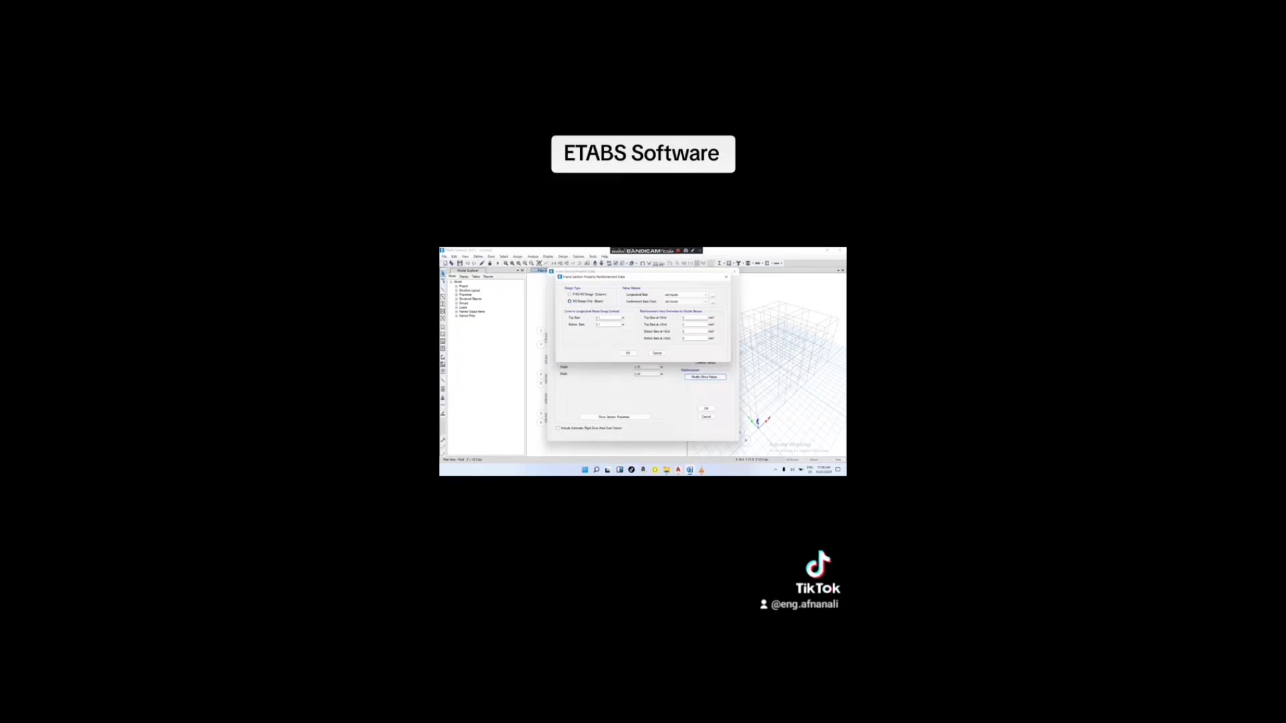
pyautogui.click(606, 318)
pyautogui.click(602, 325)
pyautogui.click(627, 353)
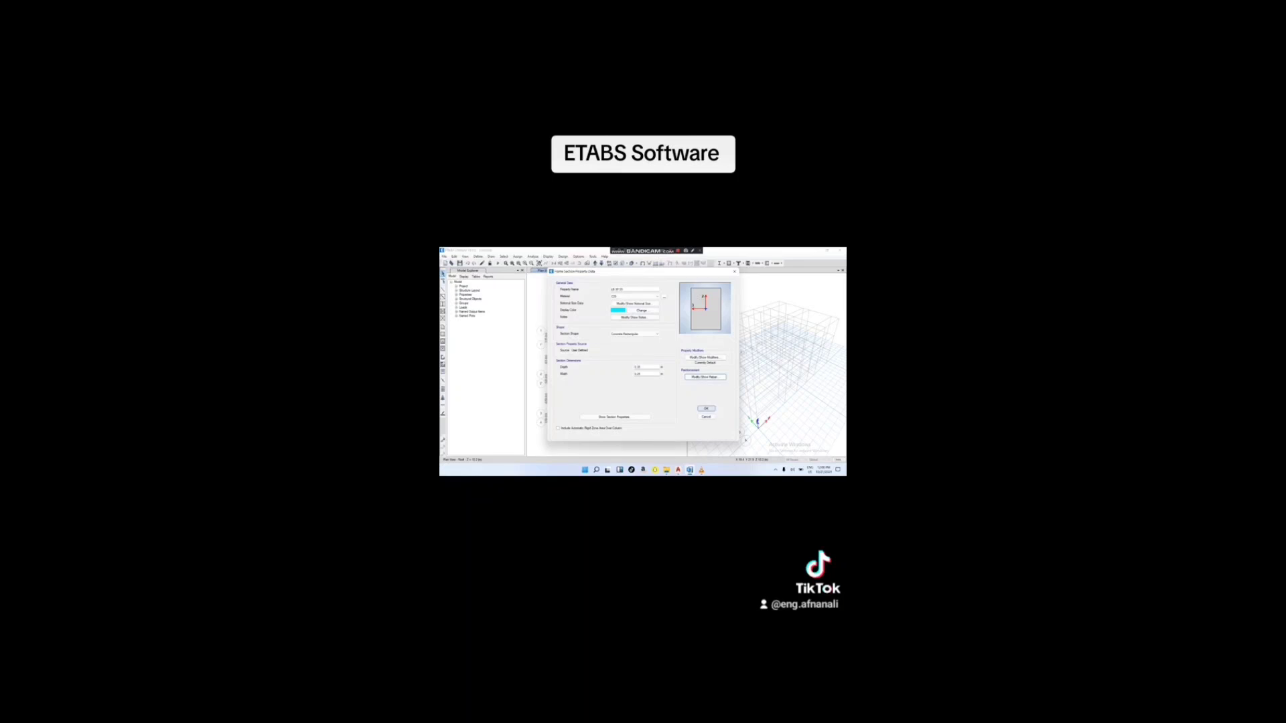
pyautogui.click(706, 408)
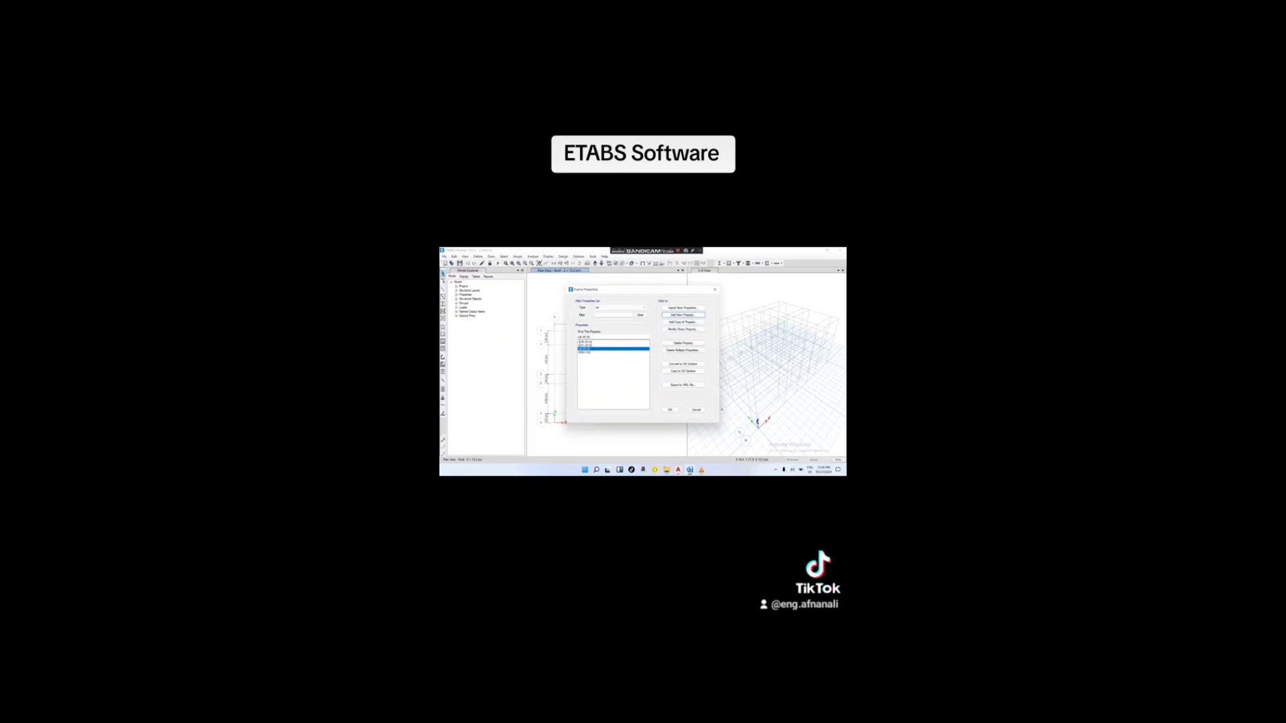
# Step: Review the defined beam and column sections in the frame properties list and accept the definitions
pyautogui.click(591, 345)
pyautogui.click(591, 341)
pyautogui.click(590, 345)
pyautogui.click(589, 349)
pyautogui.click(669, 409)
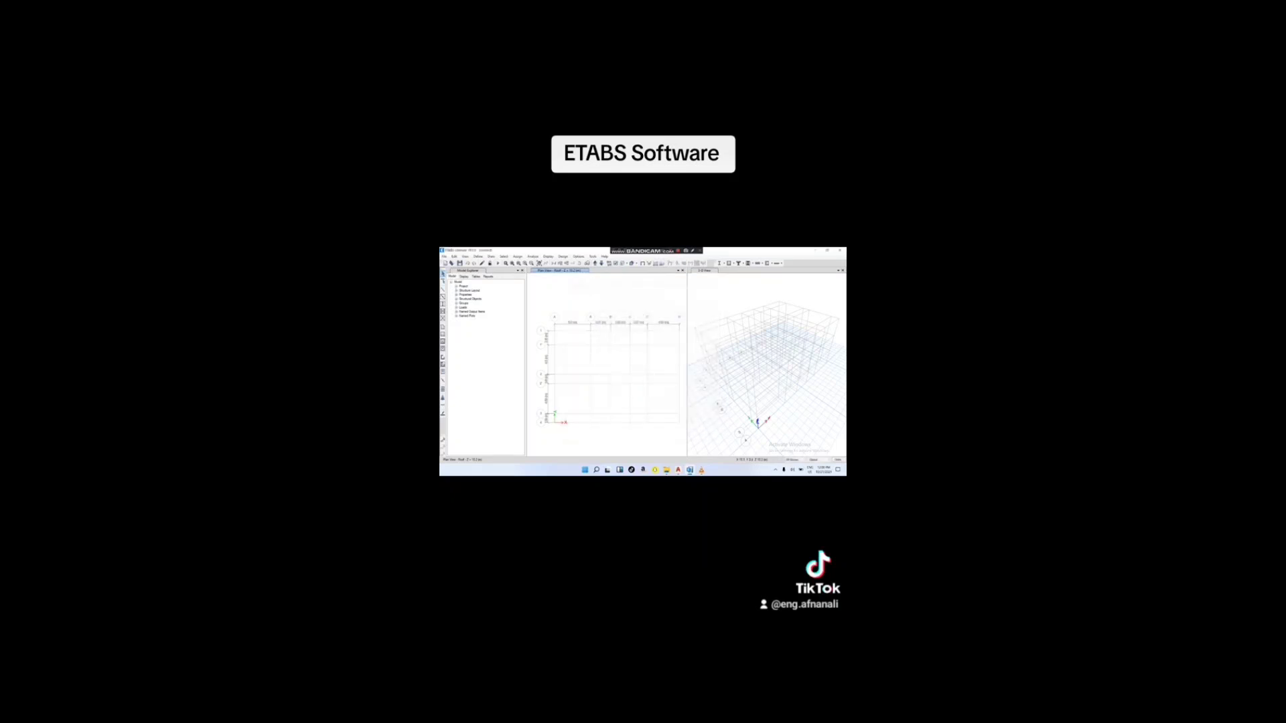